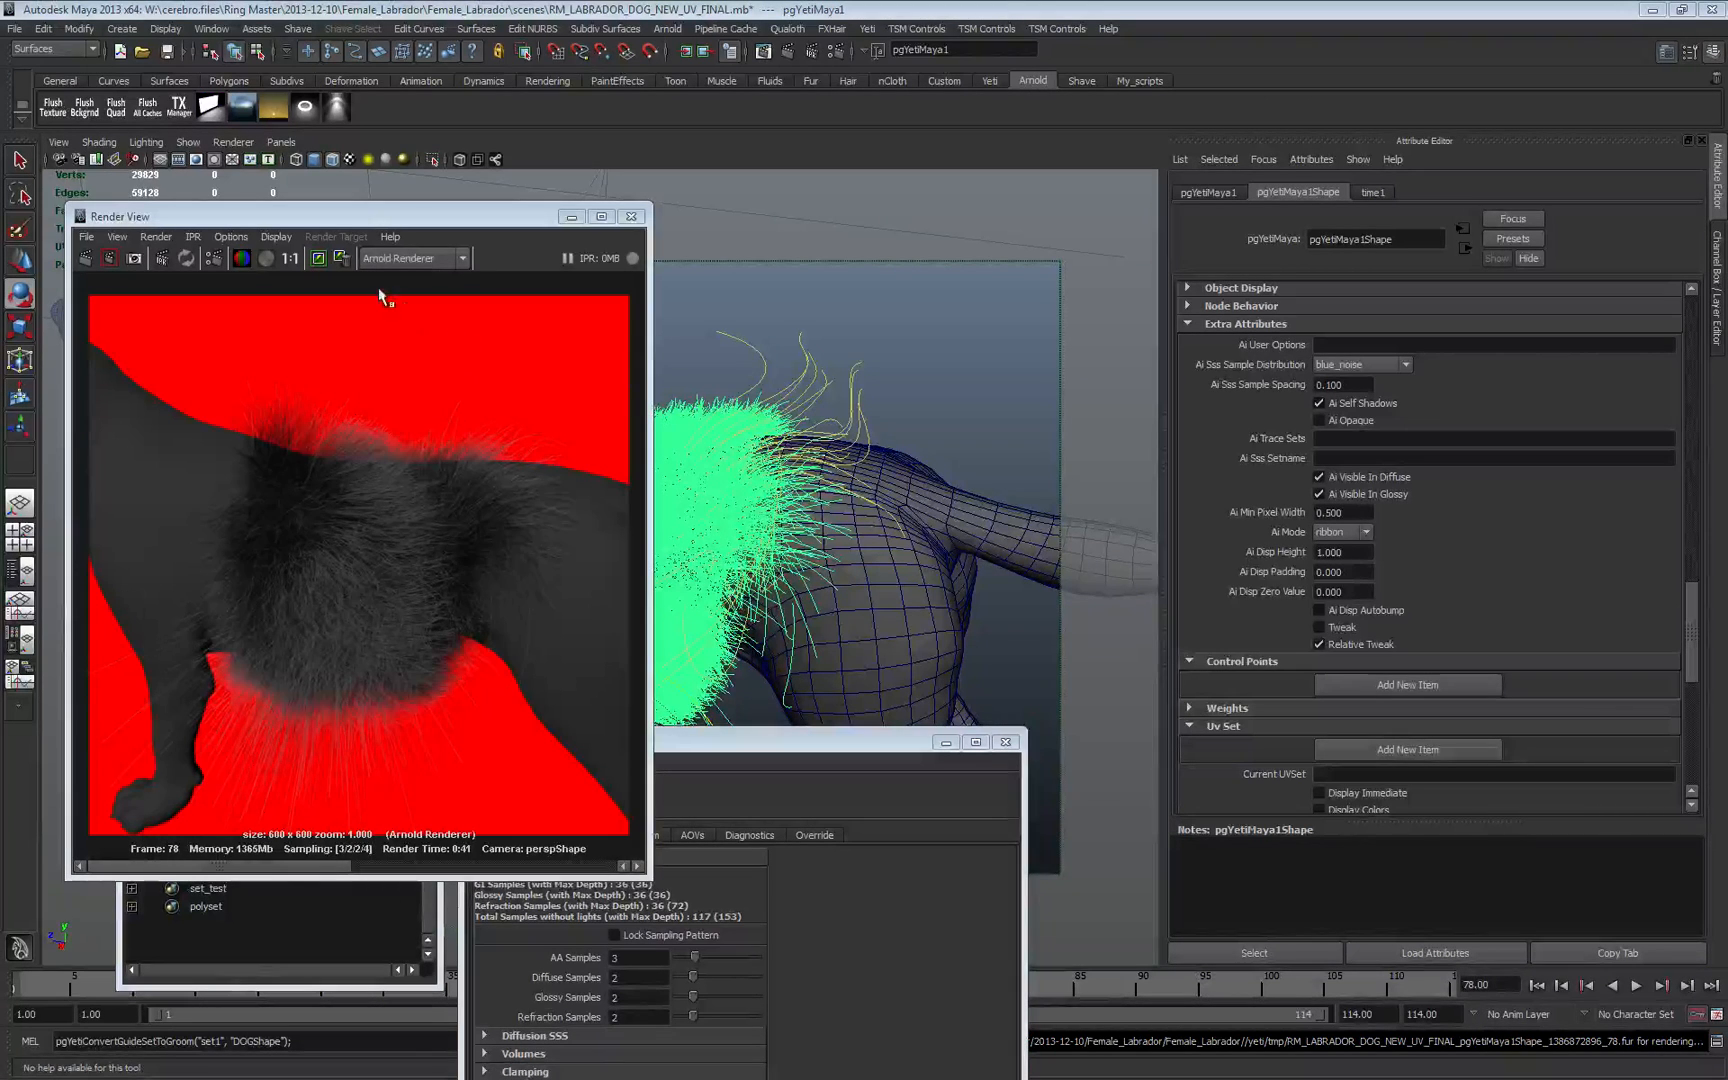
- Bring up the Yeti graph editor for pgYetiMaya1Shape and place it beside the Node Inspector so the whole graph is accessible
left_click_drag(360, 216, 407, 195)
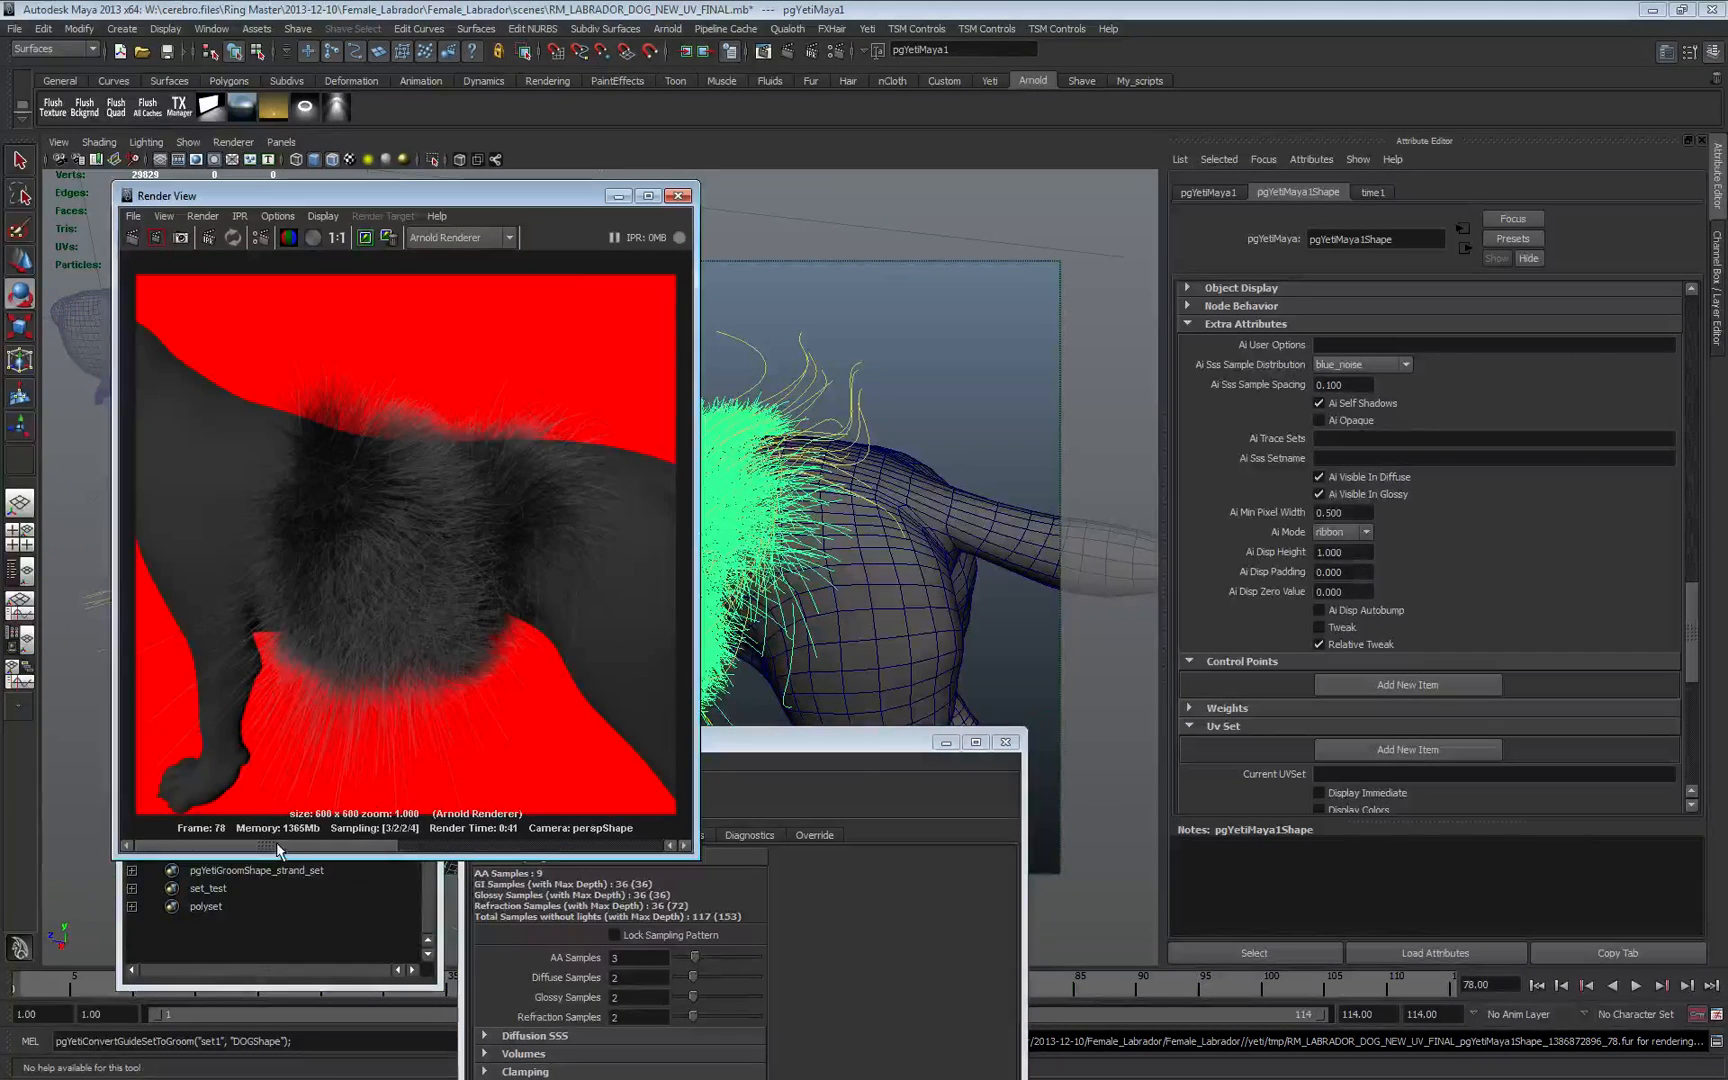
mouse_move(278, 850)
left_mouse_down()
mouse_move(397, 835)
mouse_move(262, 834)
left_mouse_up()
left_click(1362, 513)
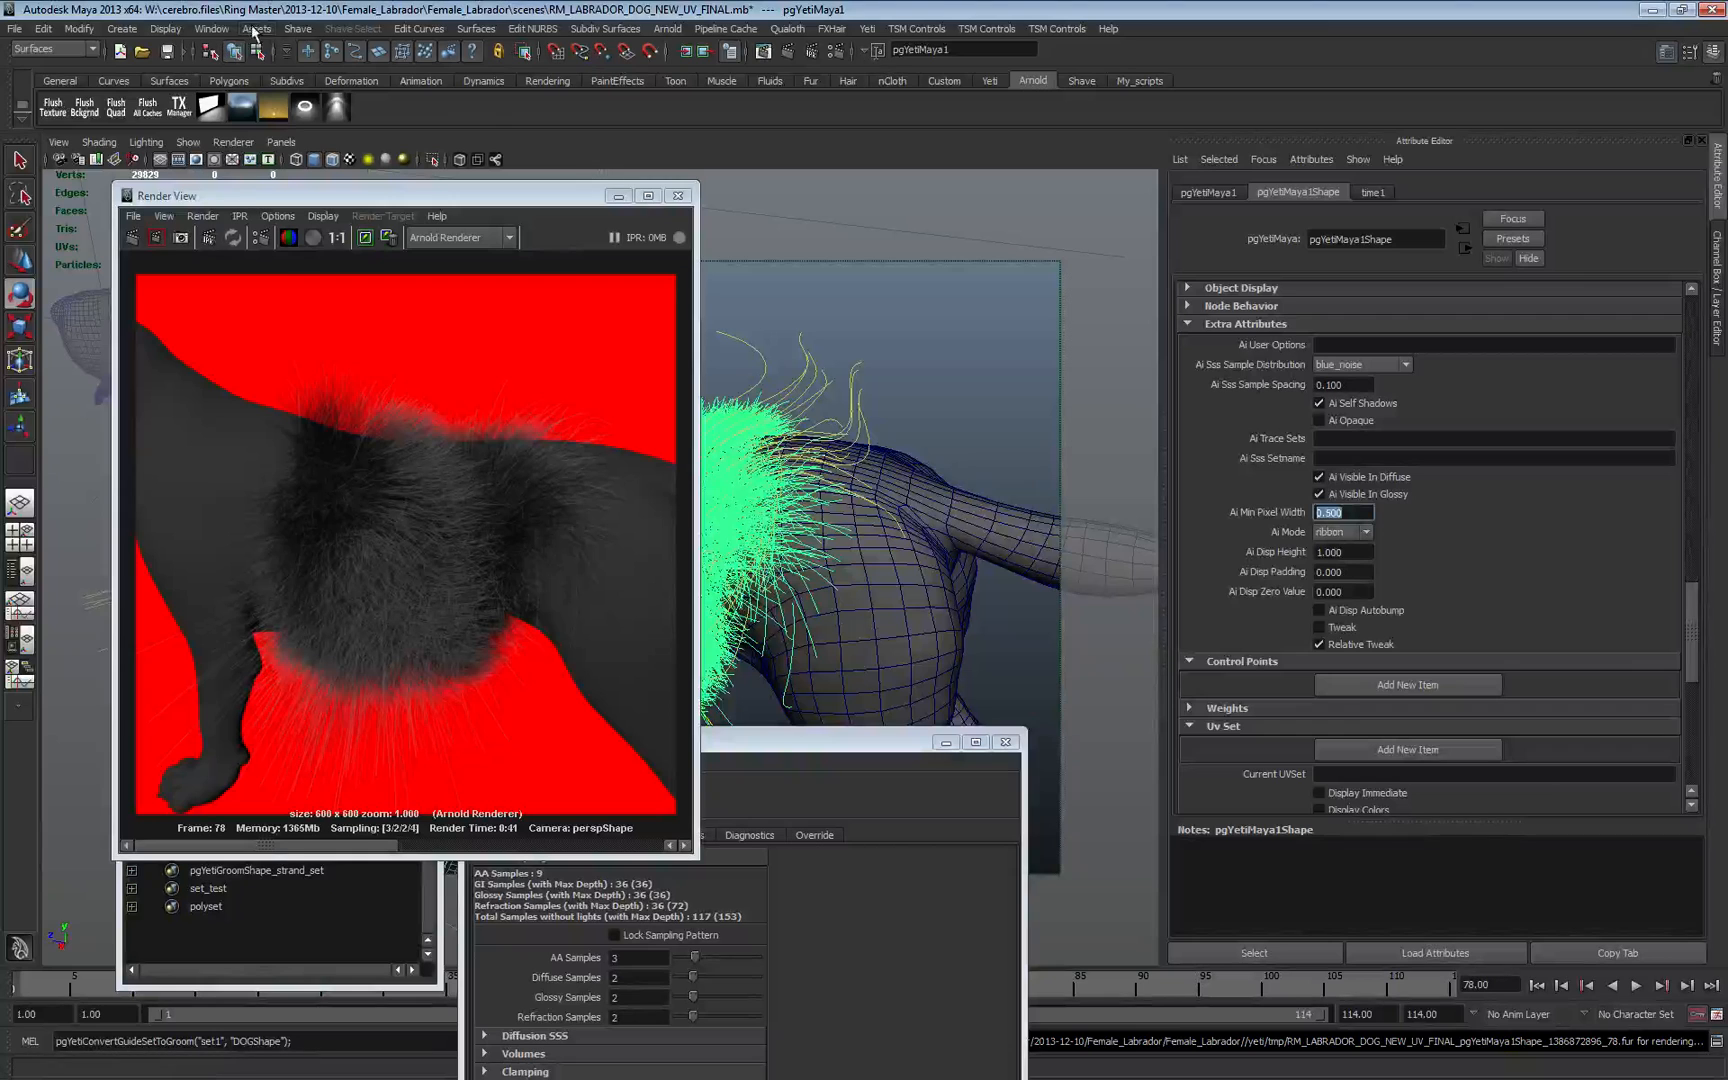
left_click(211, 28)
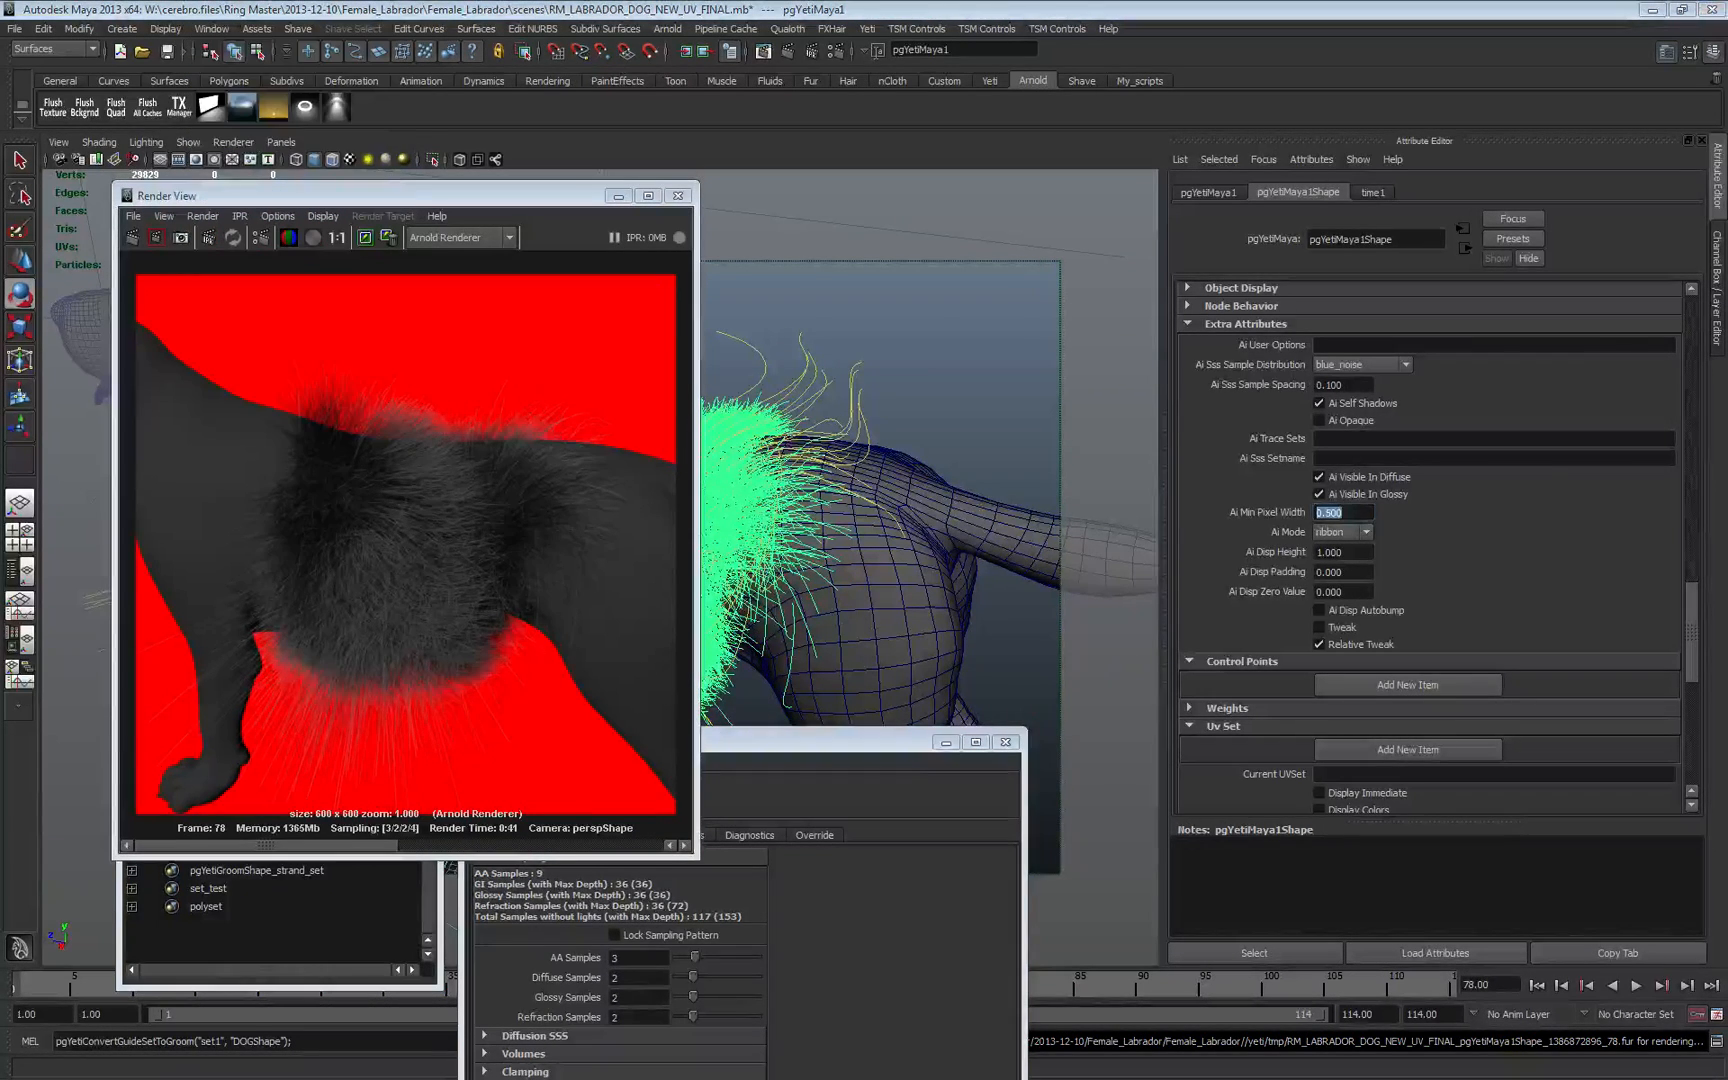
key("alt+Tab")
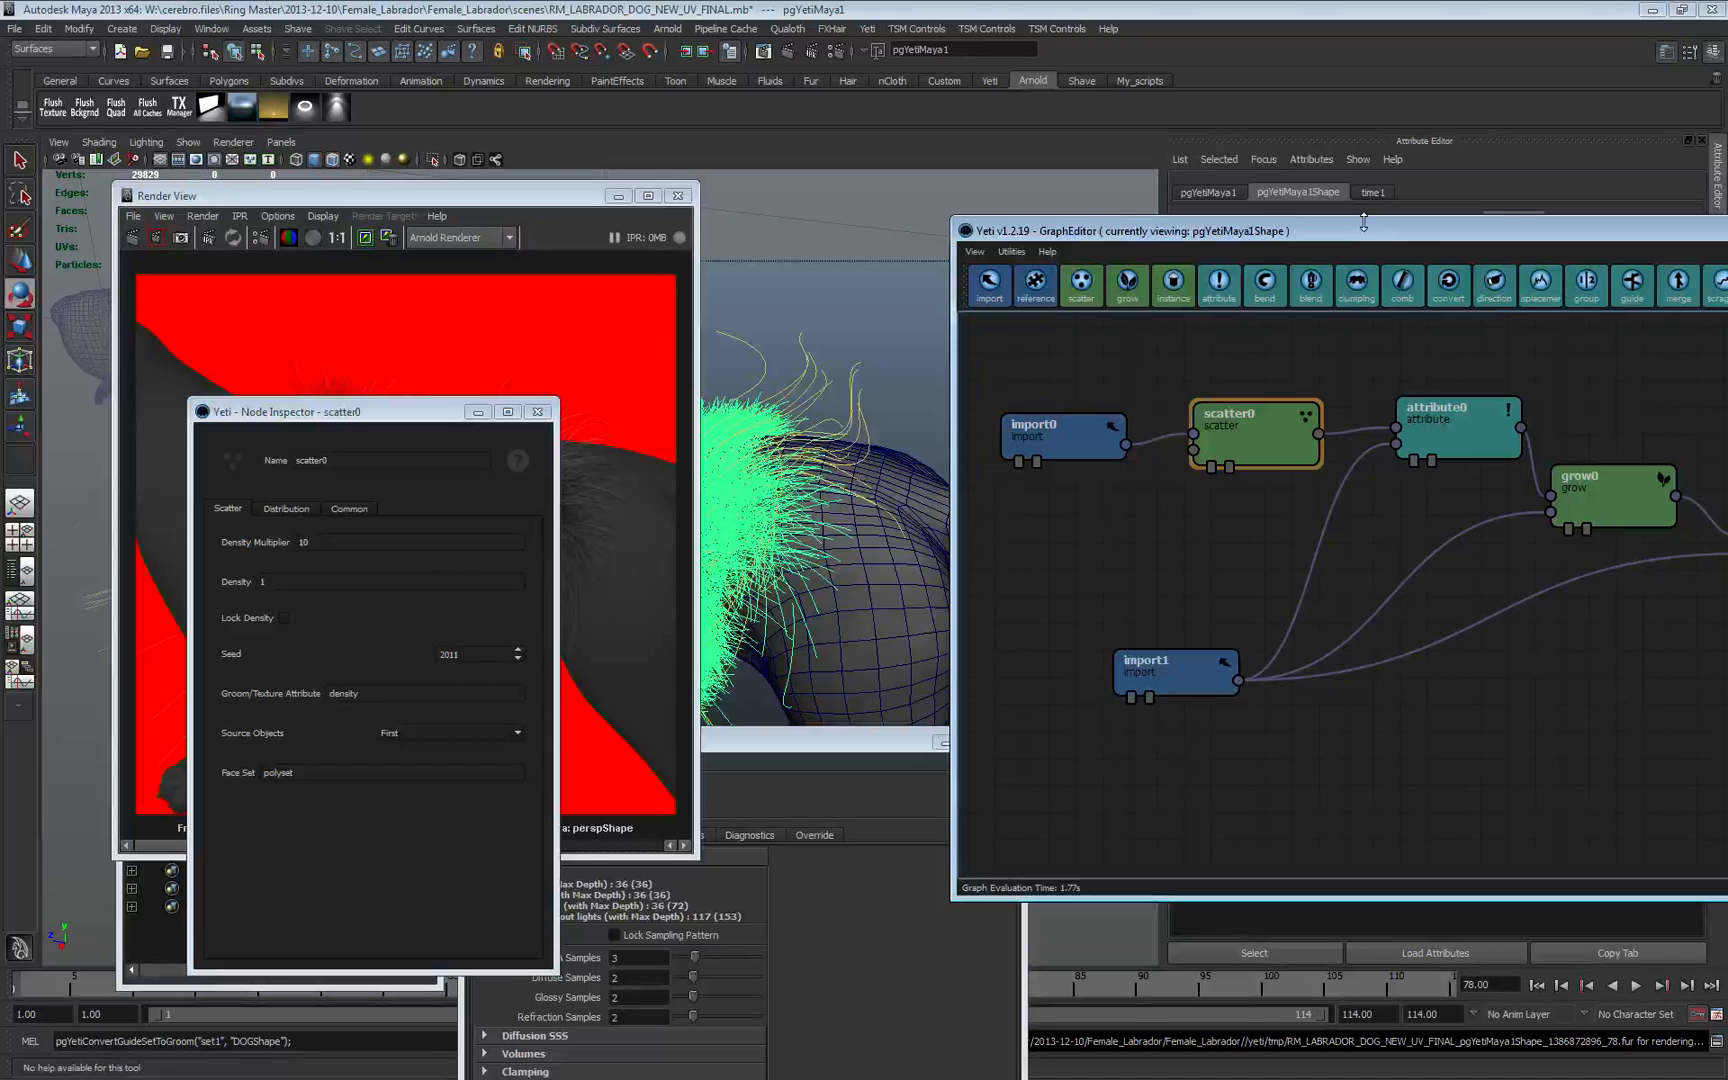
left_click_drag(1364, 221, 871, 224)
left_click_drag(1129, 235, 730, 212)
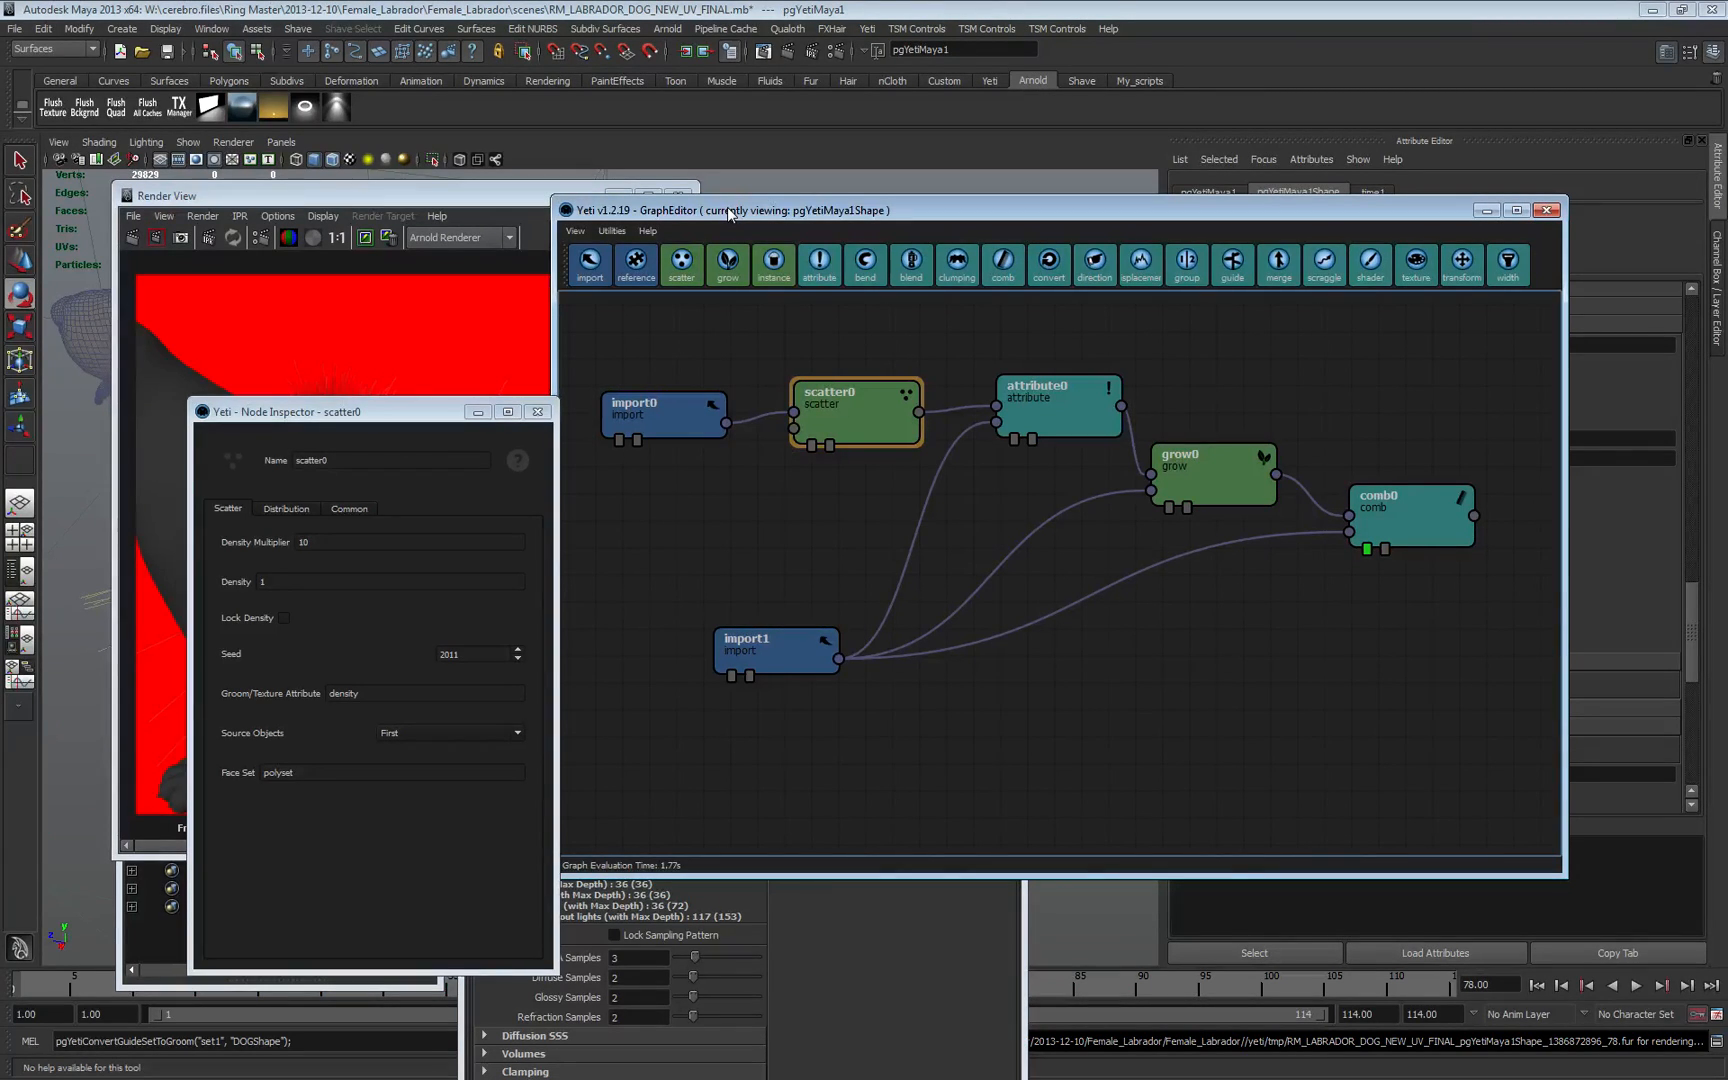
- Add a width node after comb0 in the fur graph and make it the graph's displayed output
left_click(1392, 521)
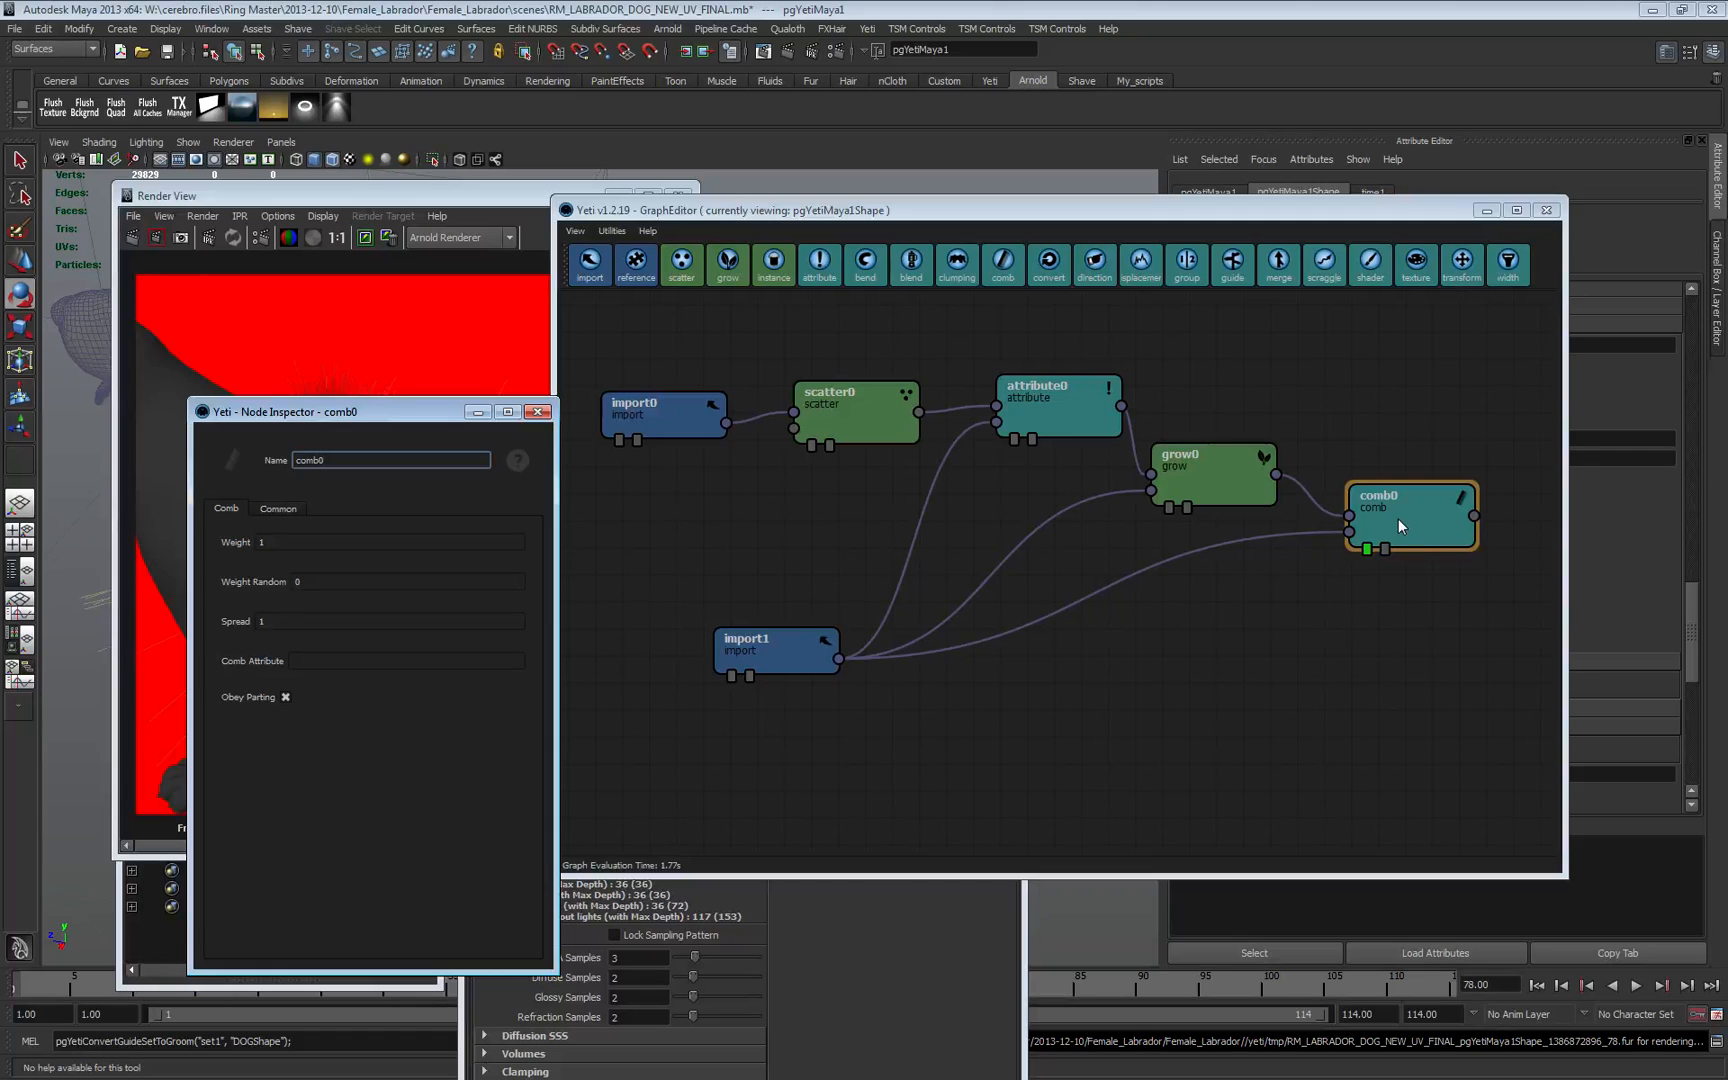
left_click(1514, 281)
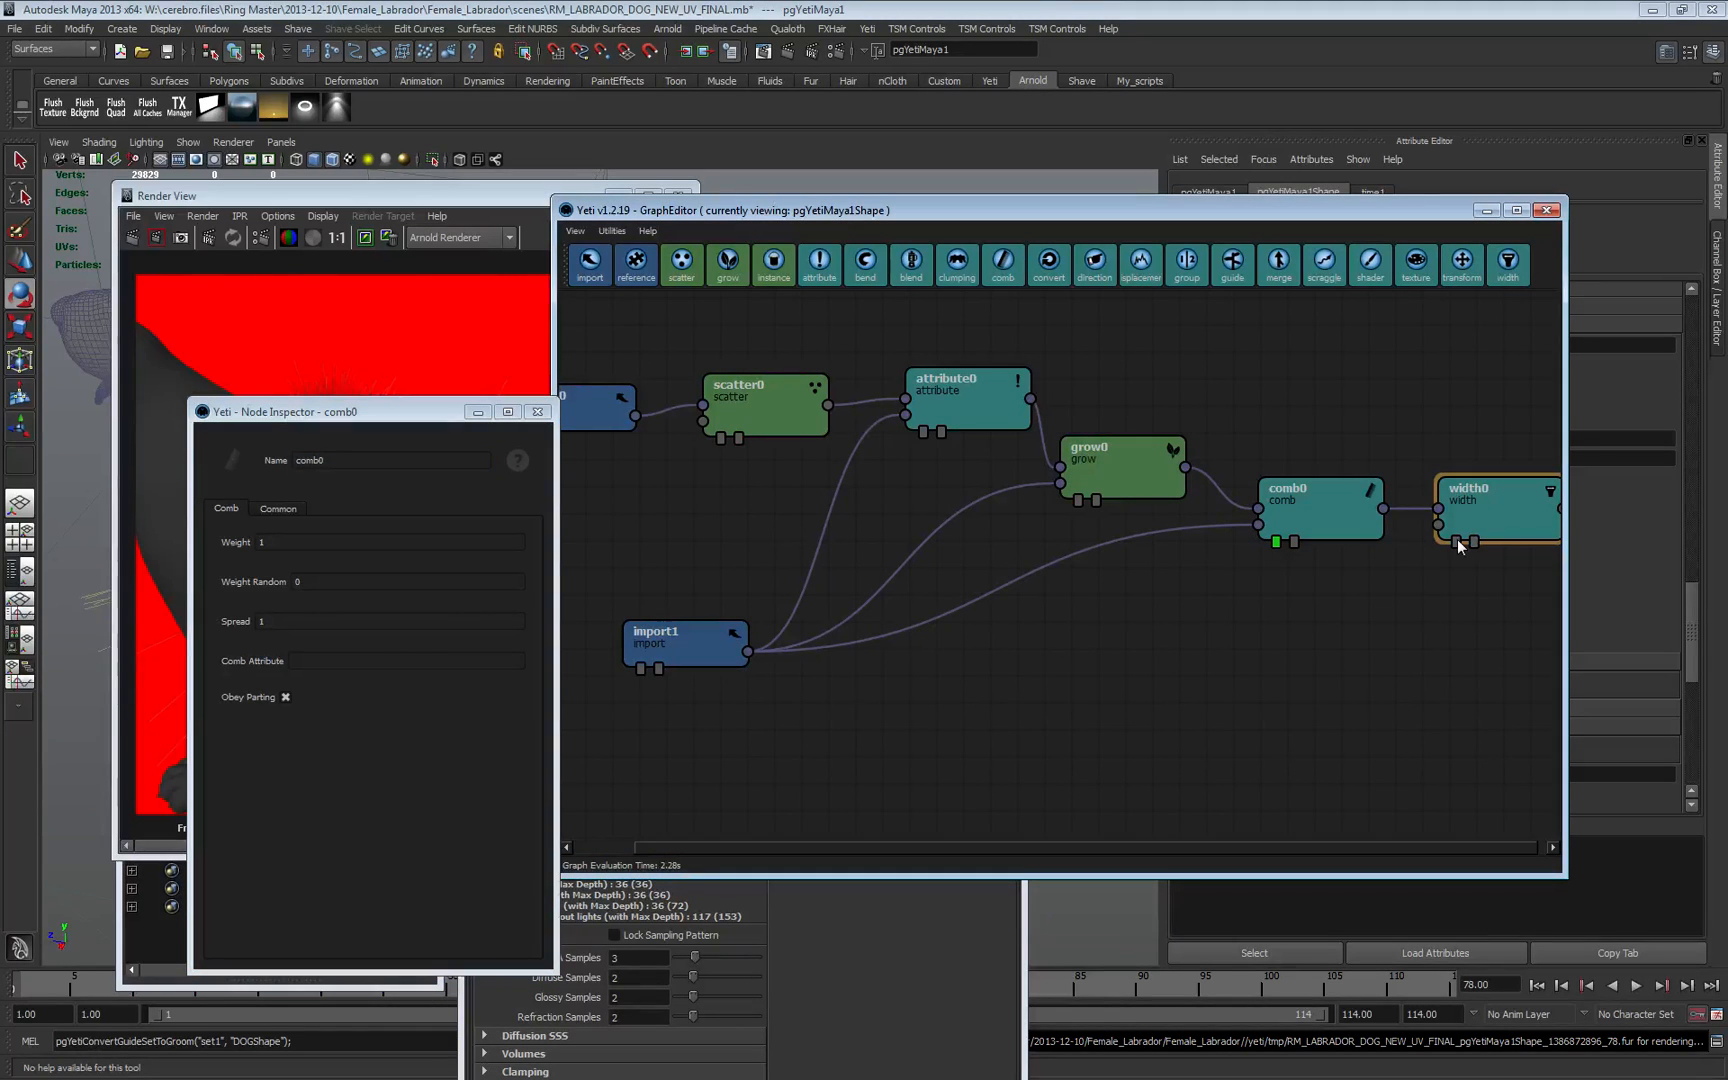
left_click(1482, 502)
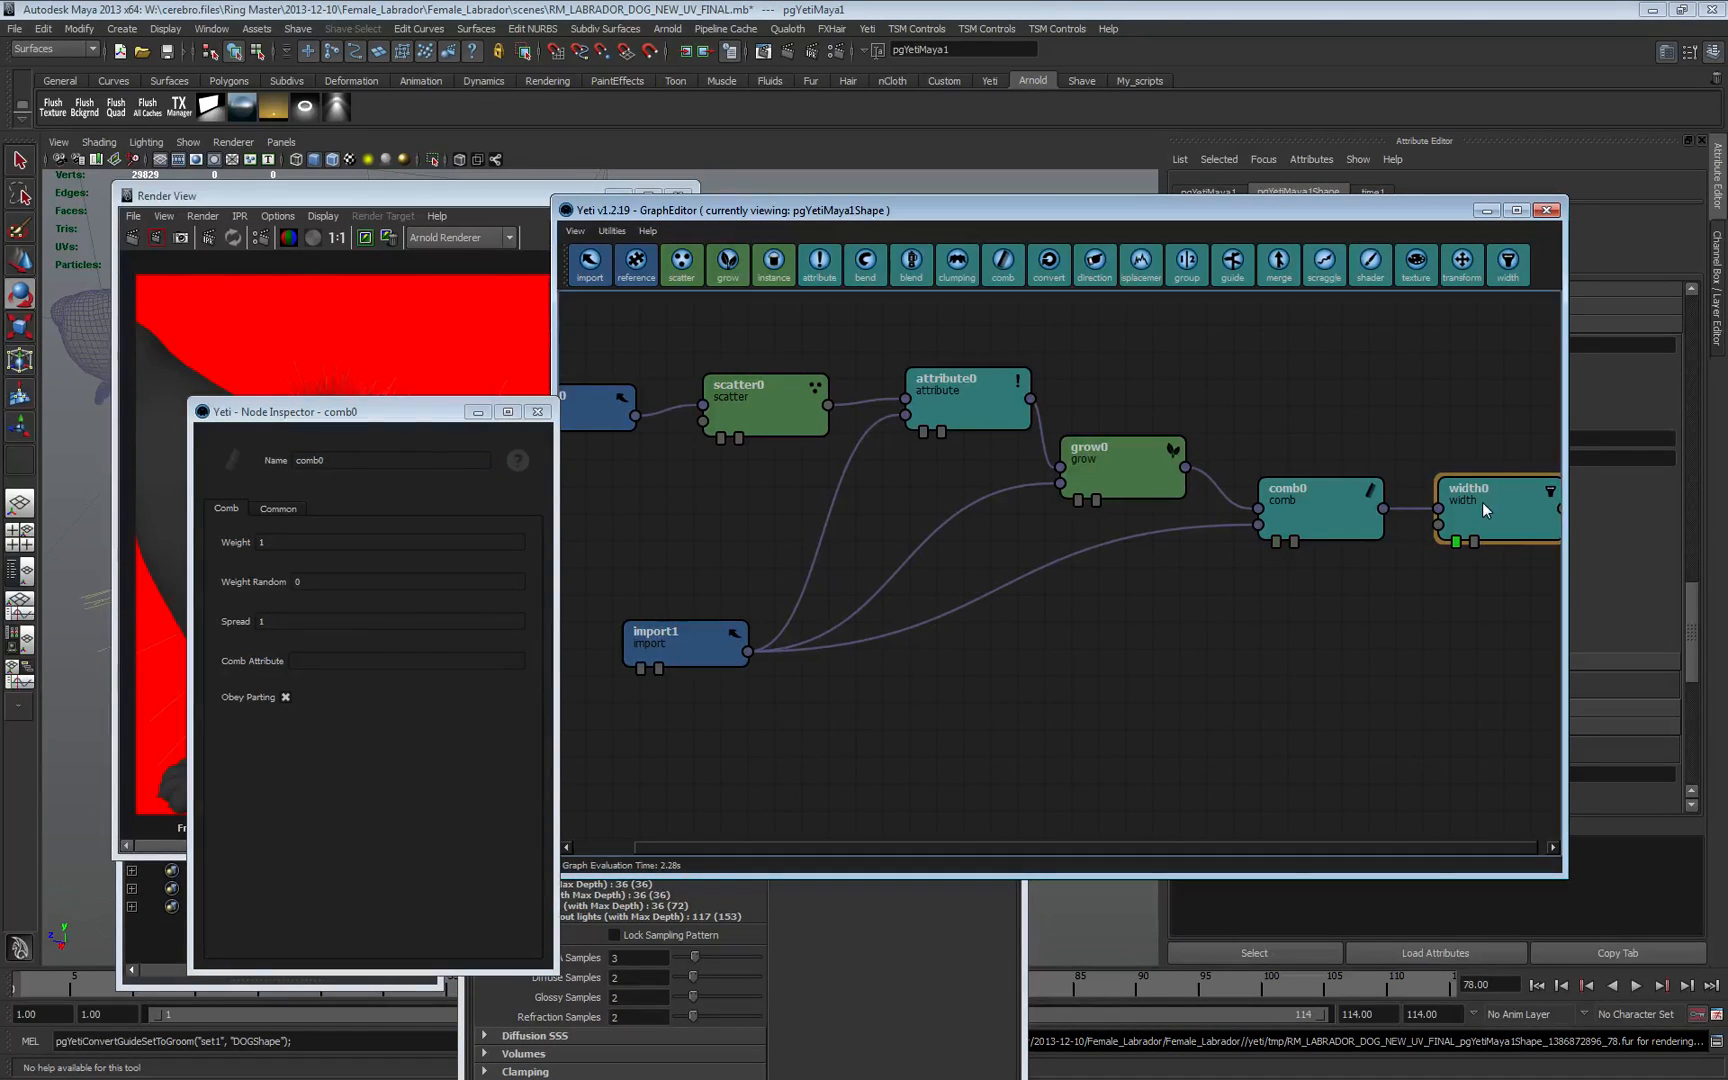
- Set the scatter0 node's density multiplier to 1
left_click(760, 418)
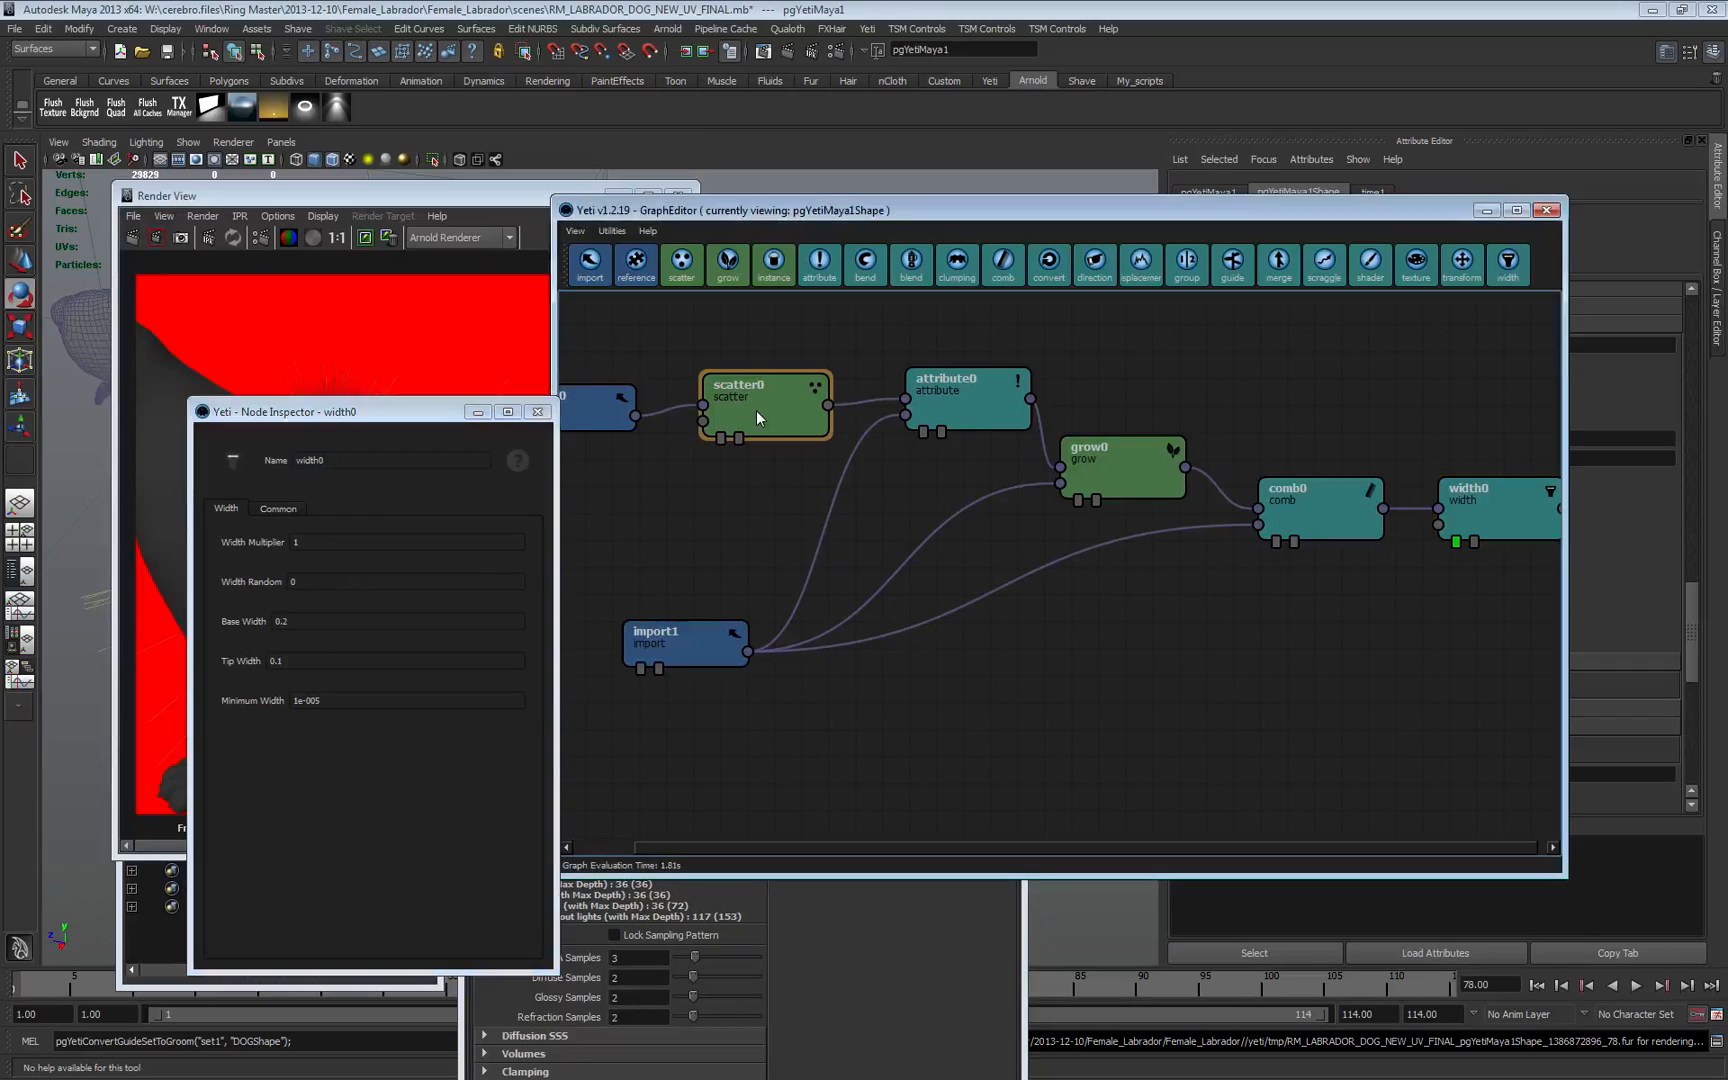
key("Tab")
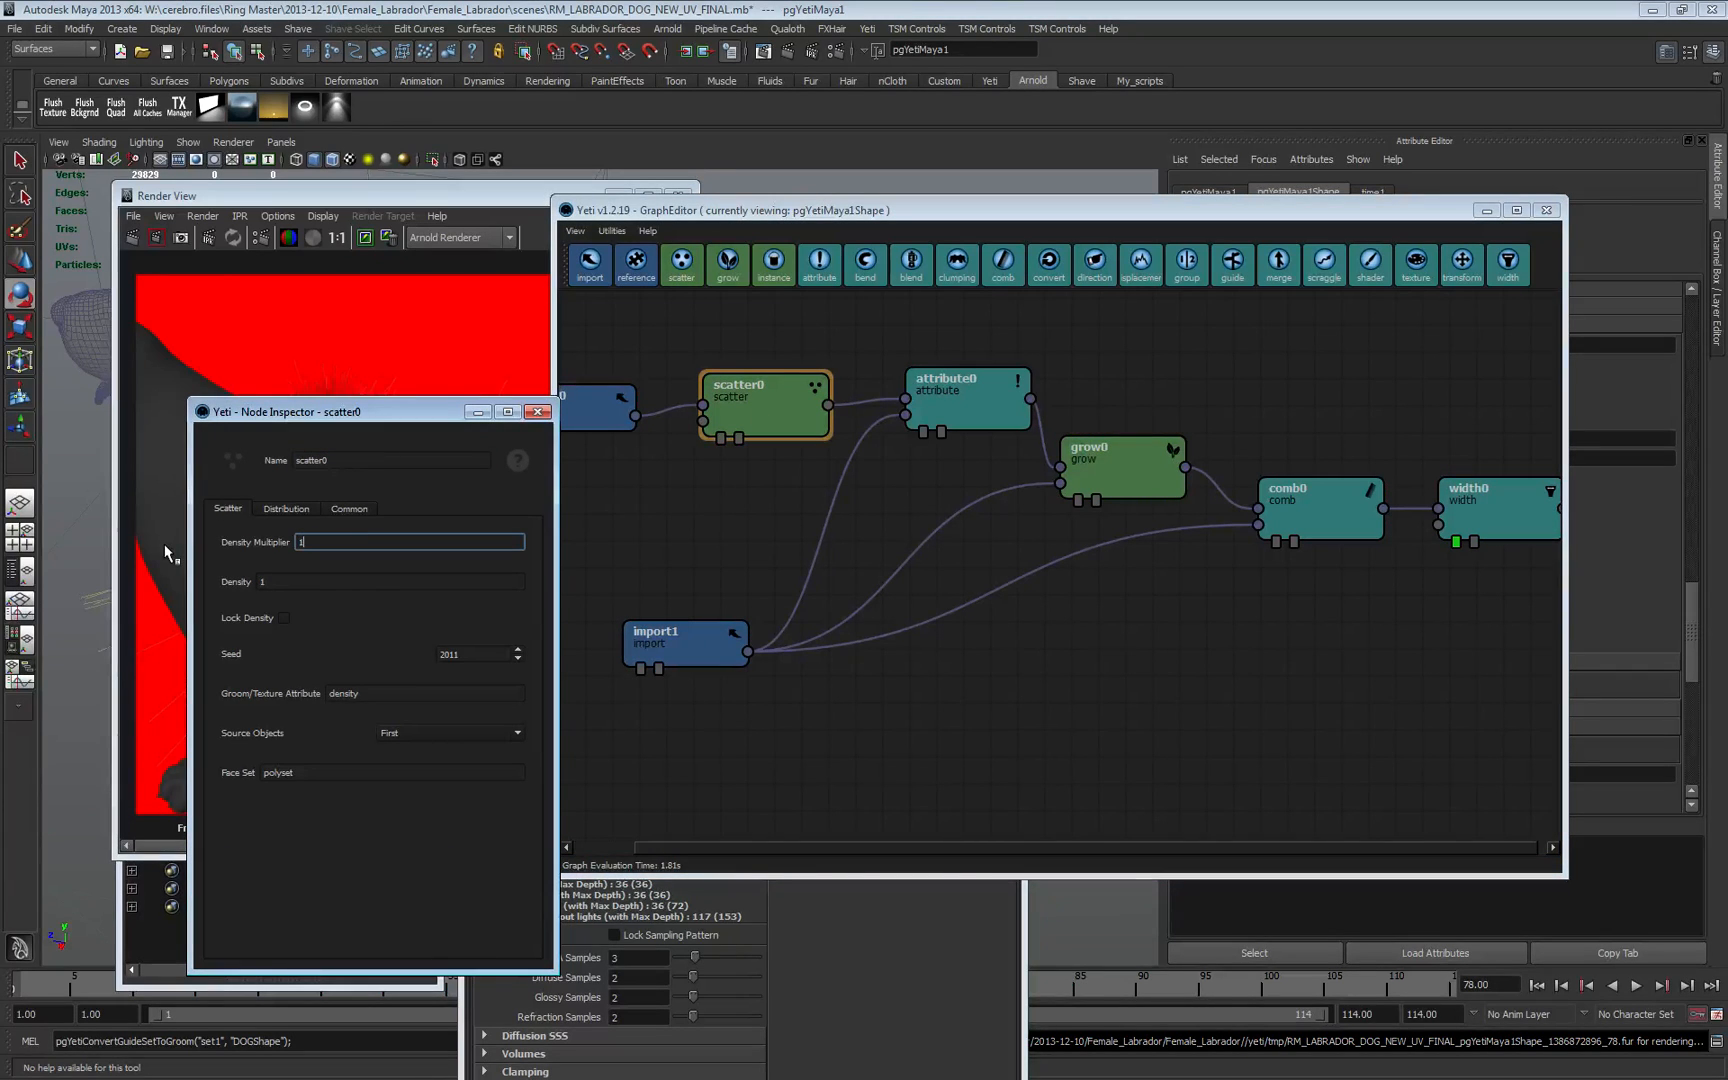
- Set the width0 node's width multiplier to 0.17, base width to 0.1 and tip width to 0.05
left_click(1462, 512)
double_click(305, 543)
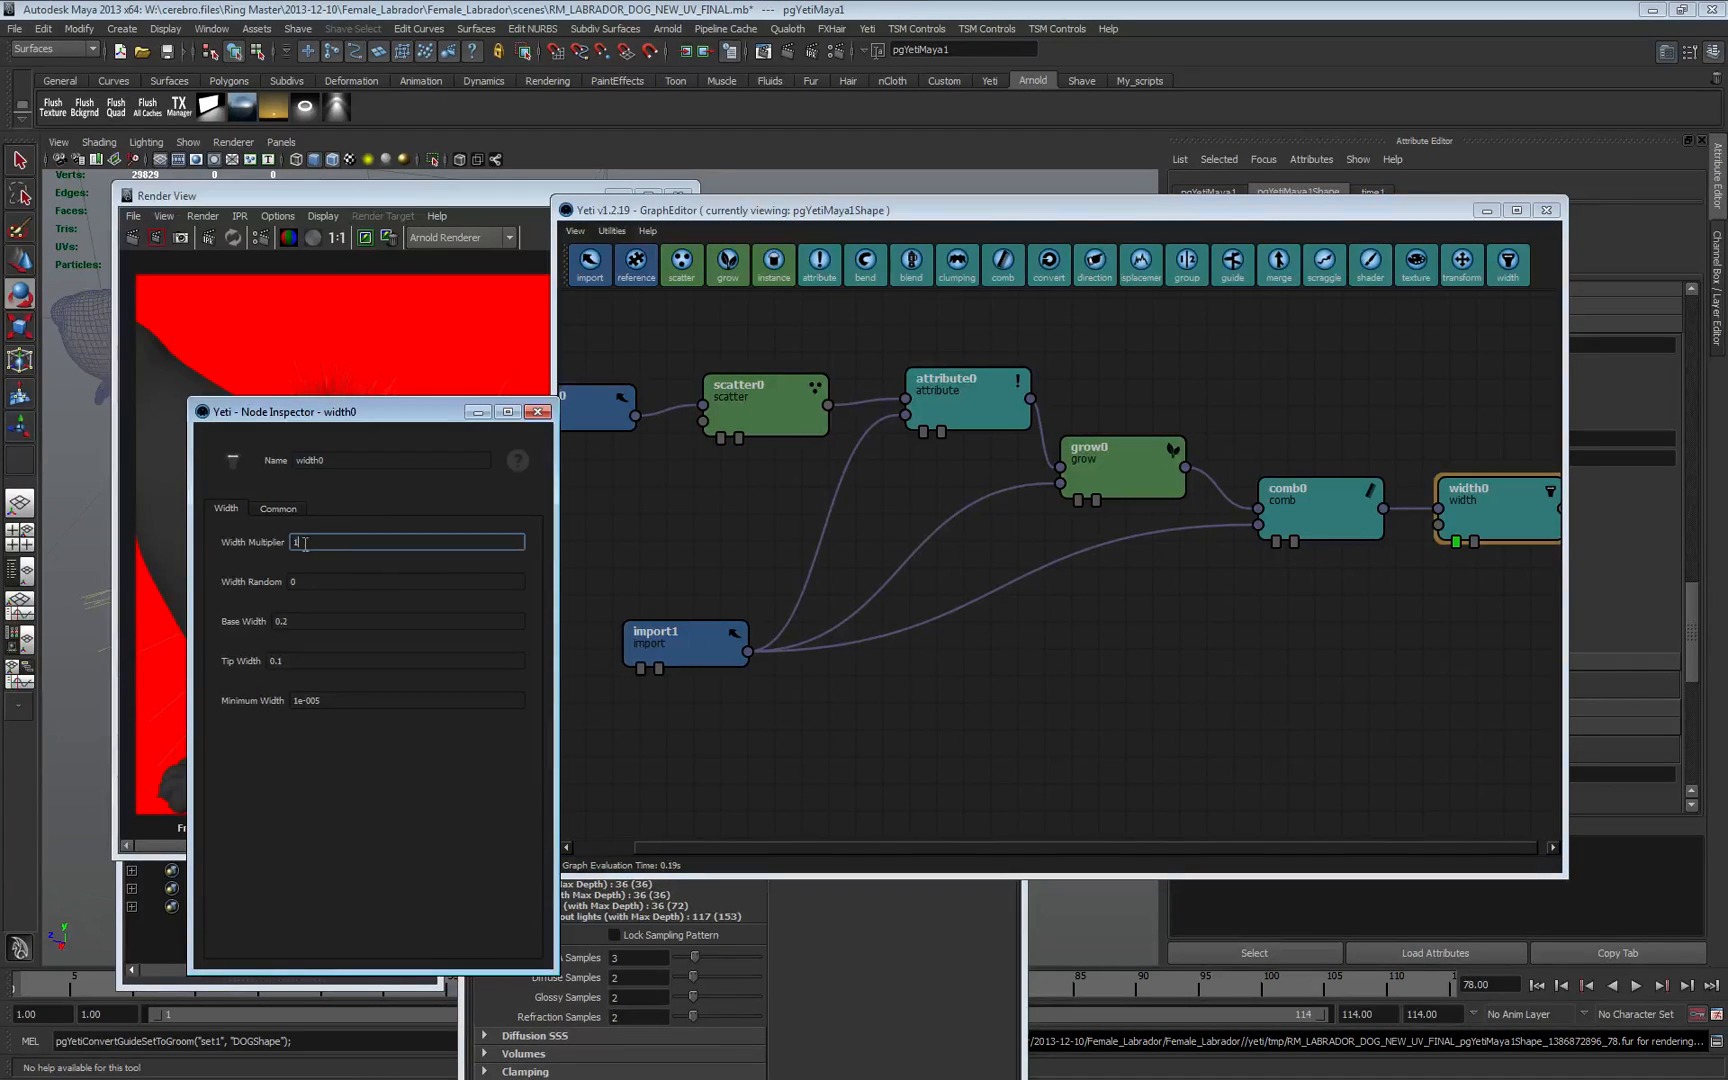
type("0.17")
left_click(313, 621)
type("0.")
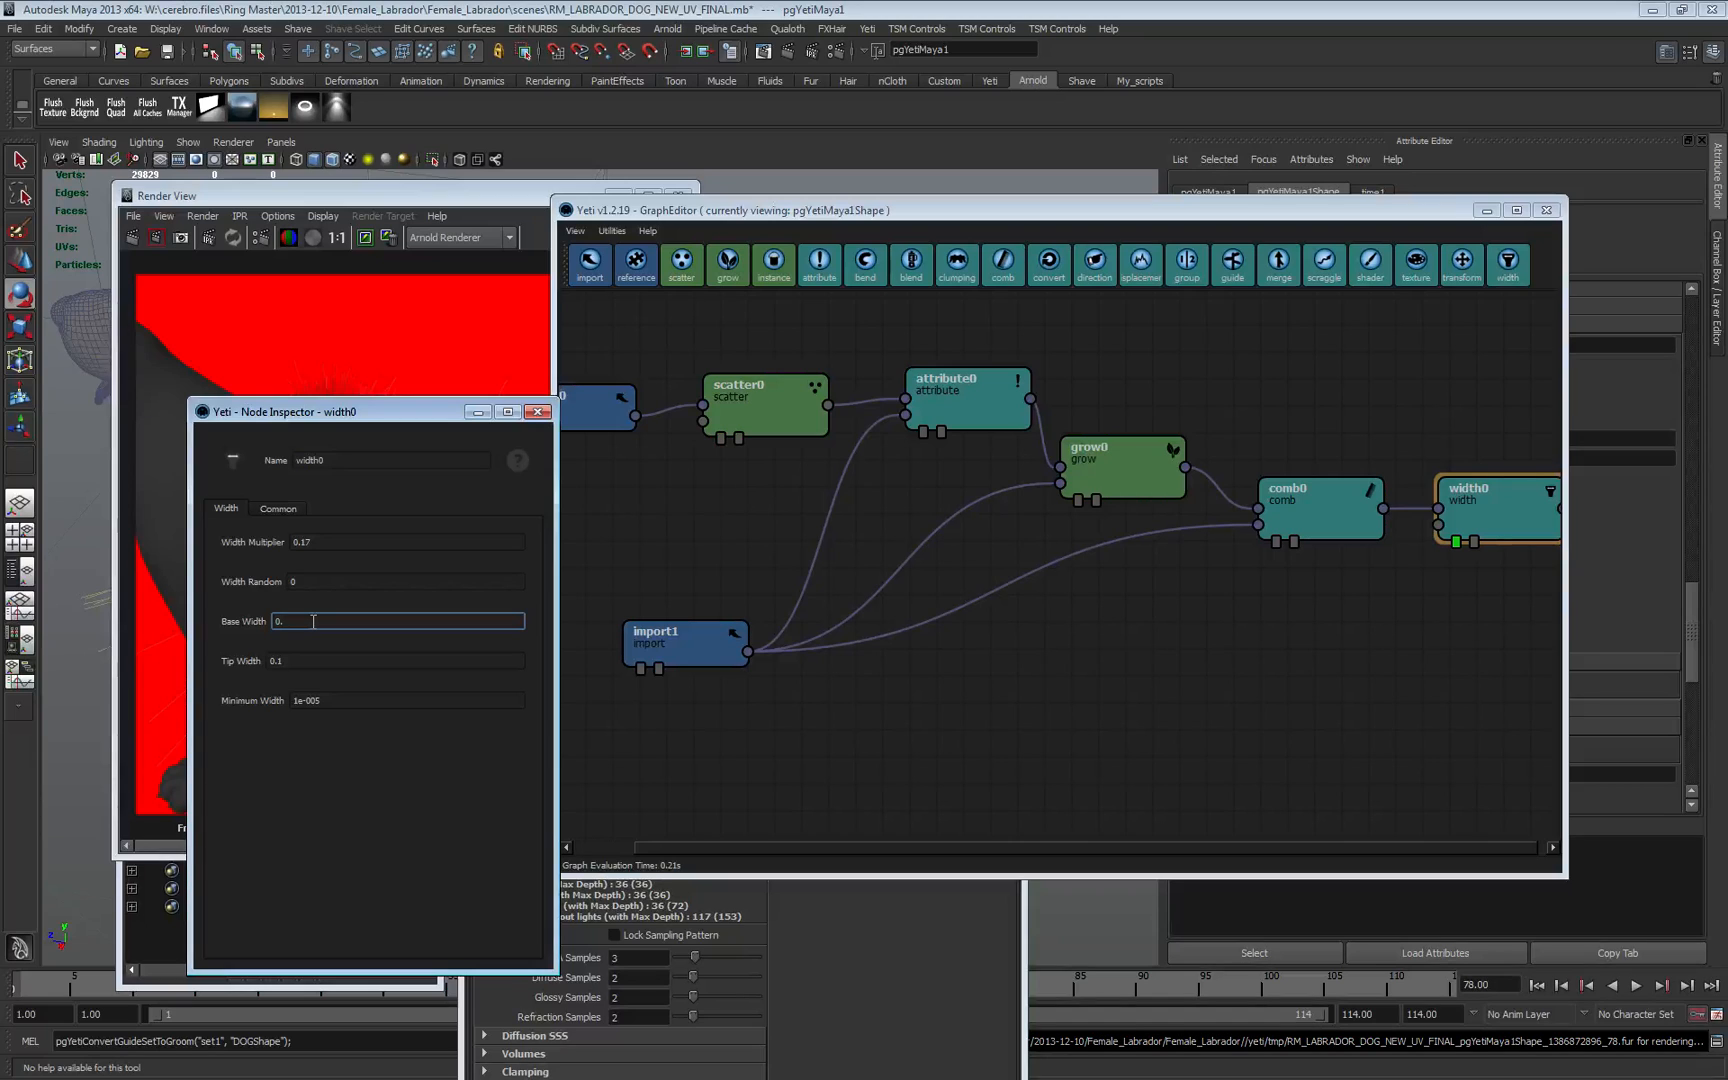
left_click(313, 663)
key("BackSpace")
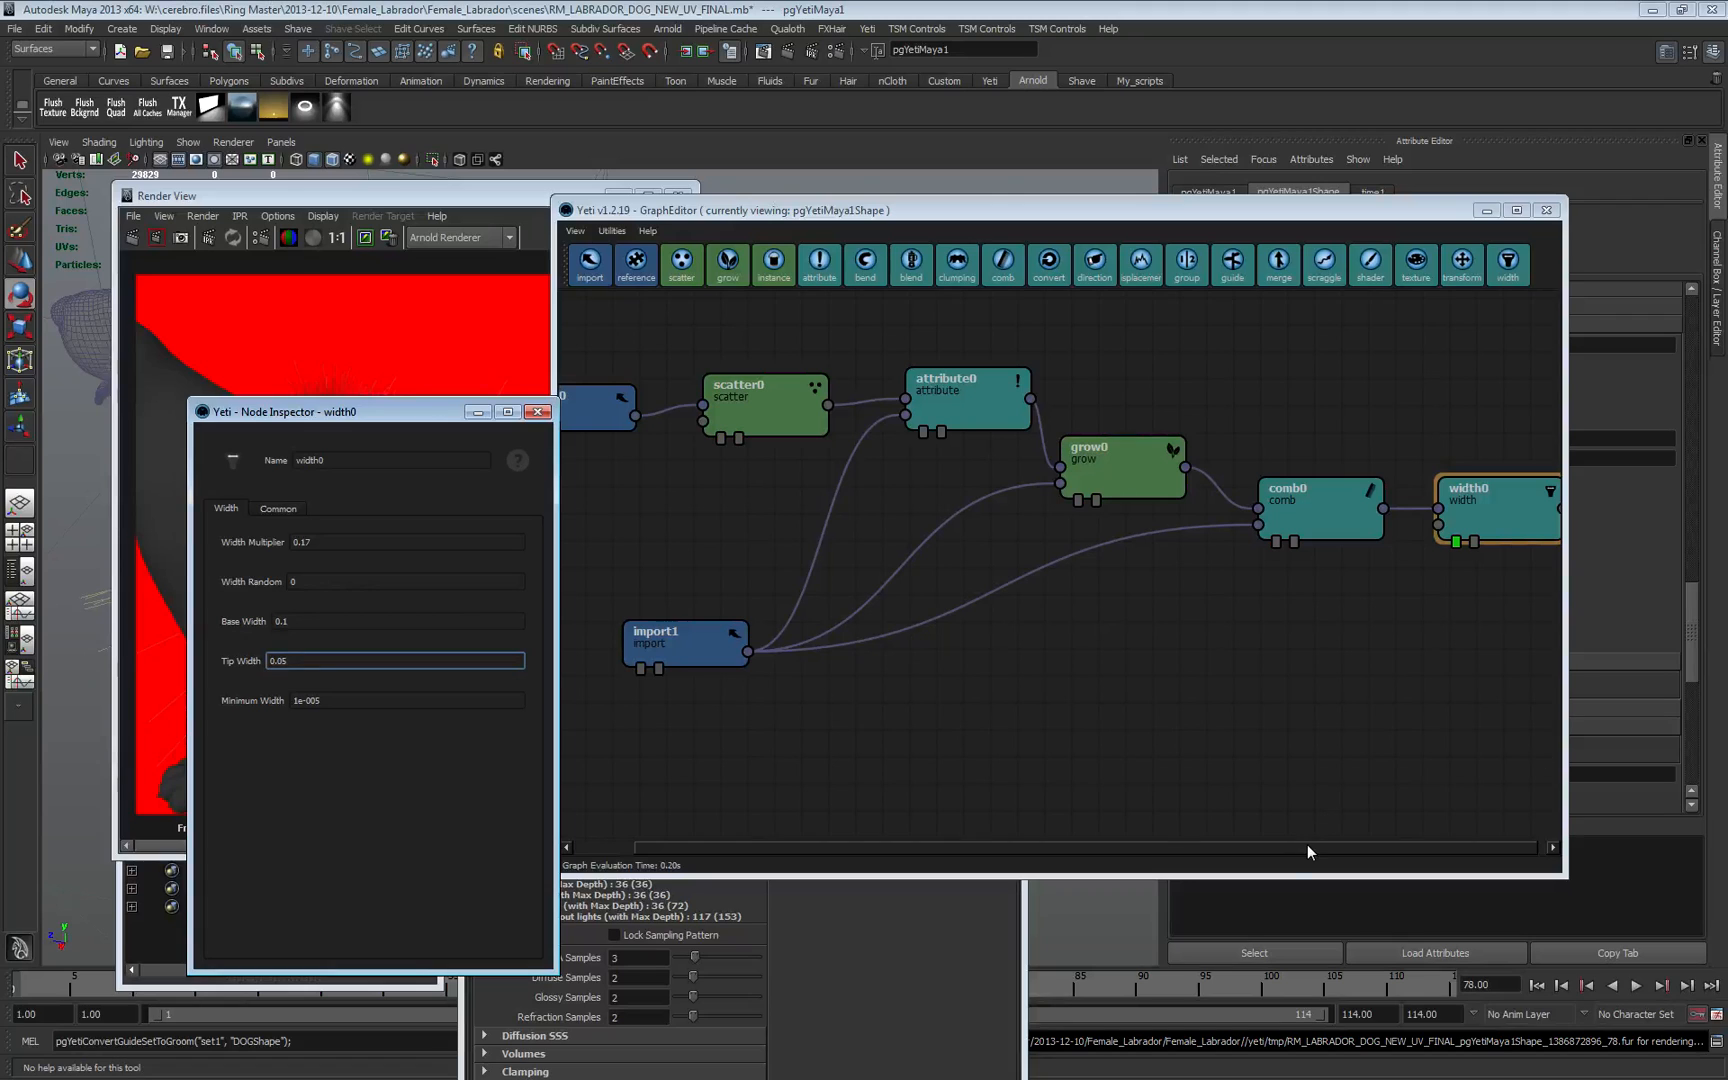
left_click_drag(1307, 846, 1418, 842)
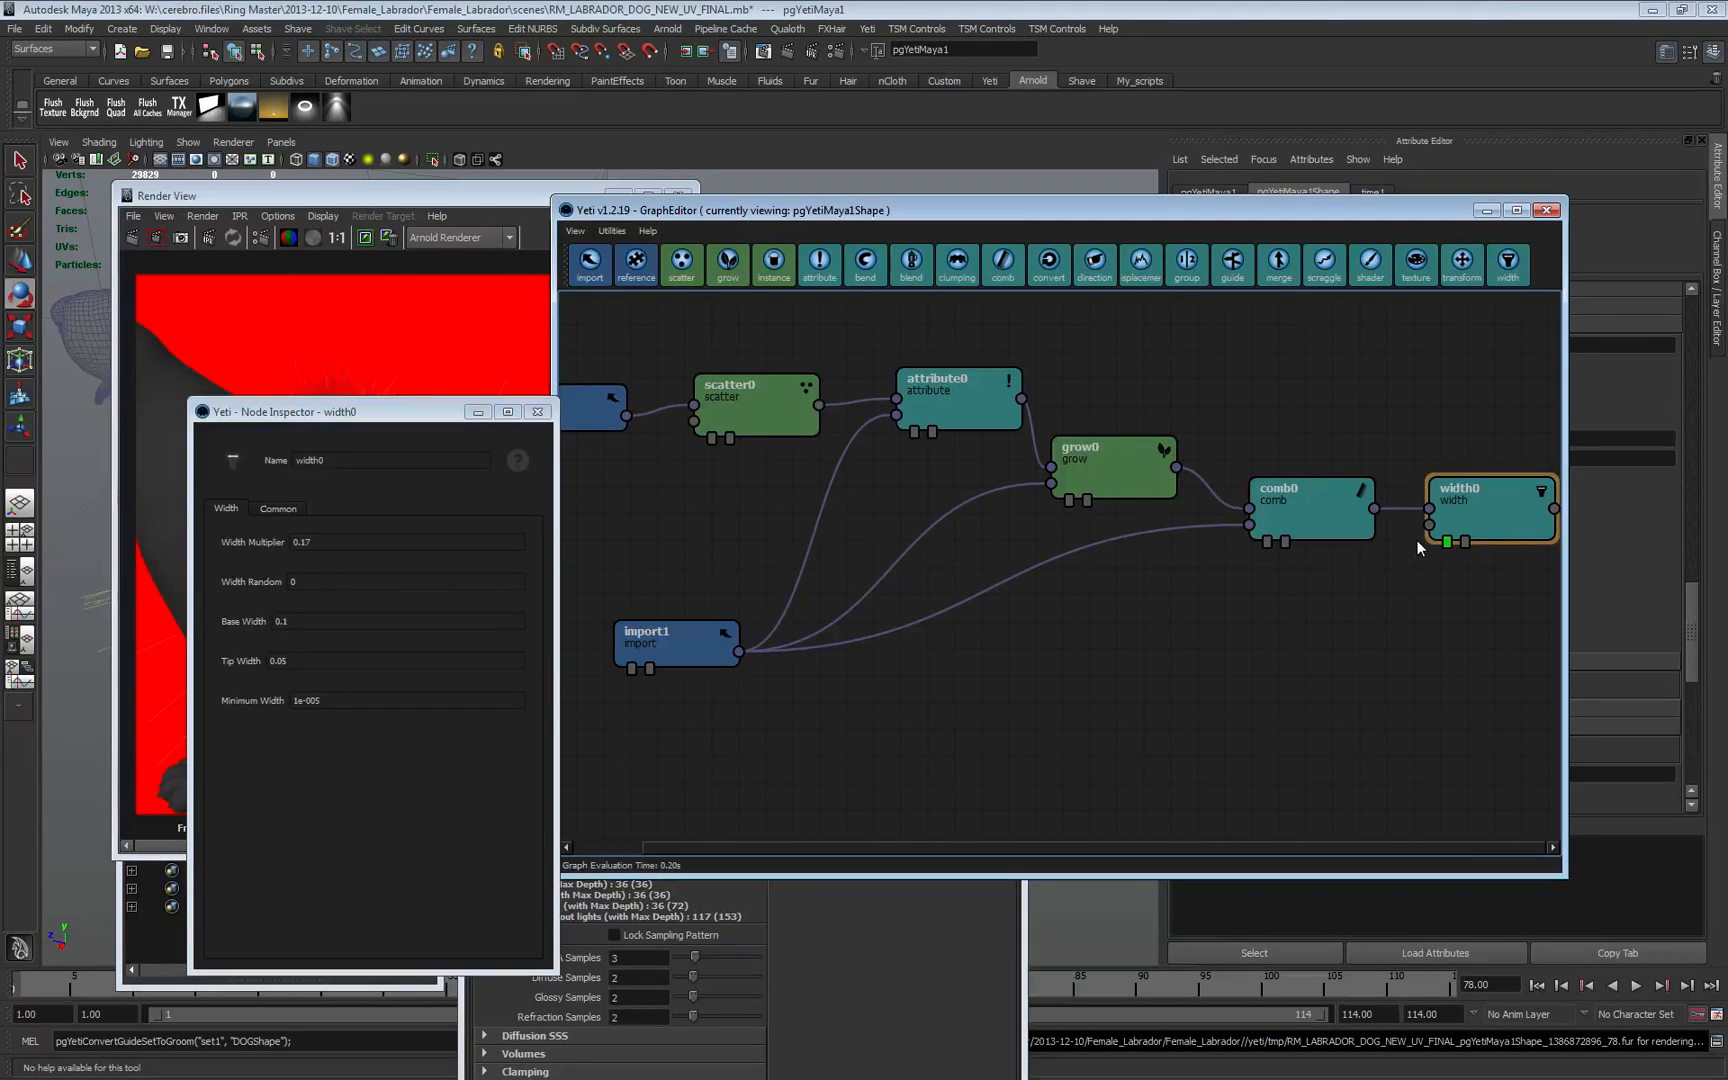
left_click(1062, 630)
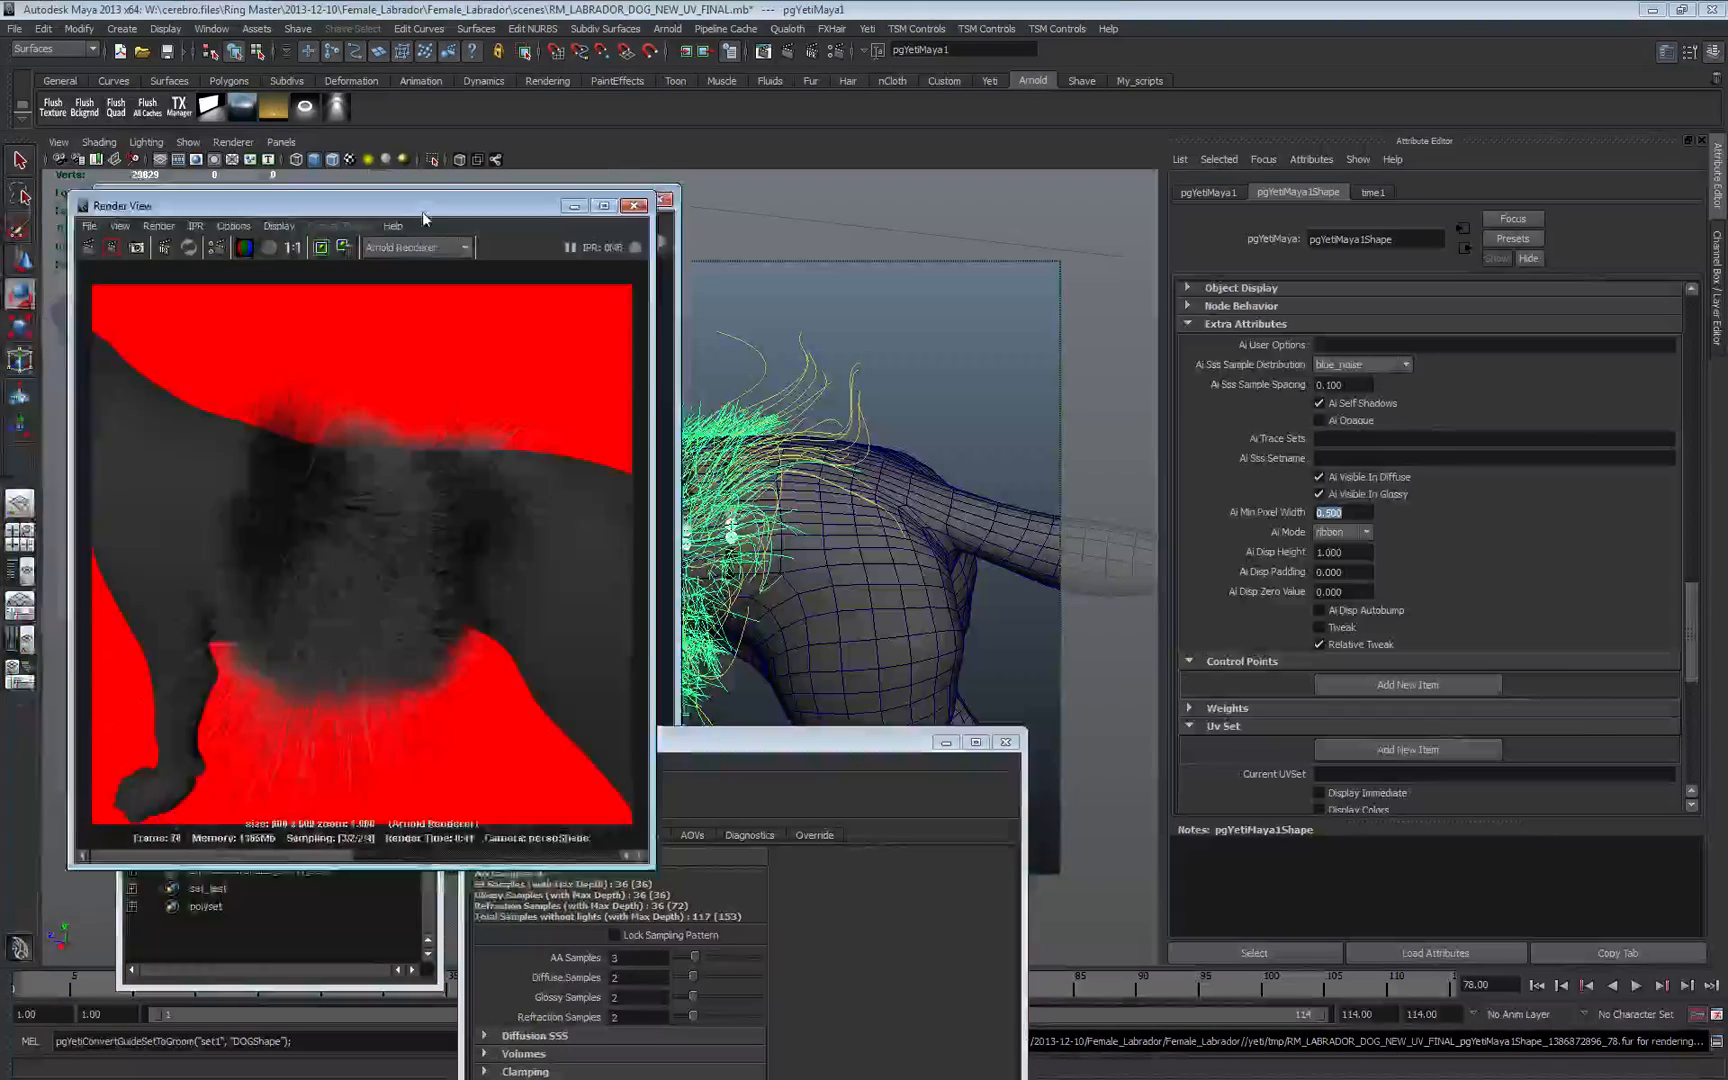
- Clear the Render View away from the viewport and place the Outliner beside the furred dog model
left_click_drag(424, 219, 0, 272)
left_click_drag(312, 290, 239, 224)
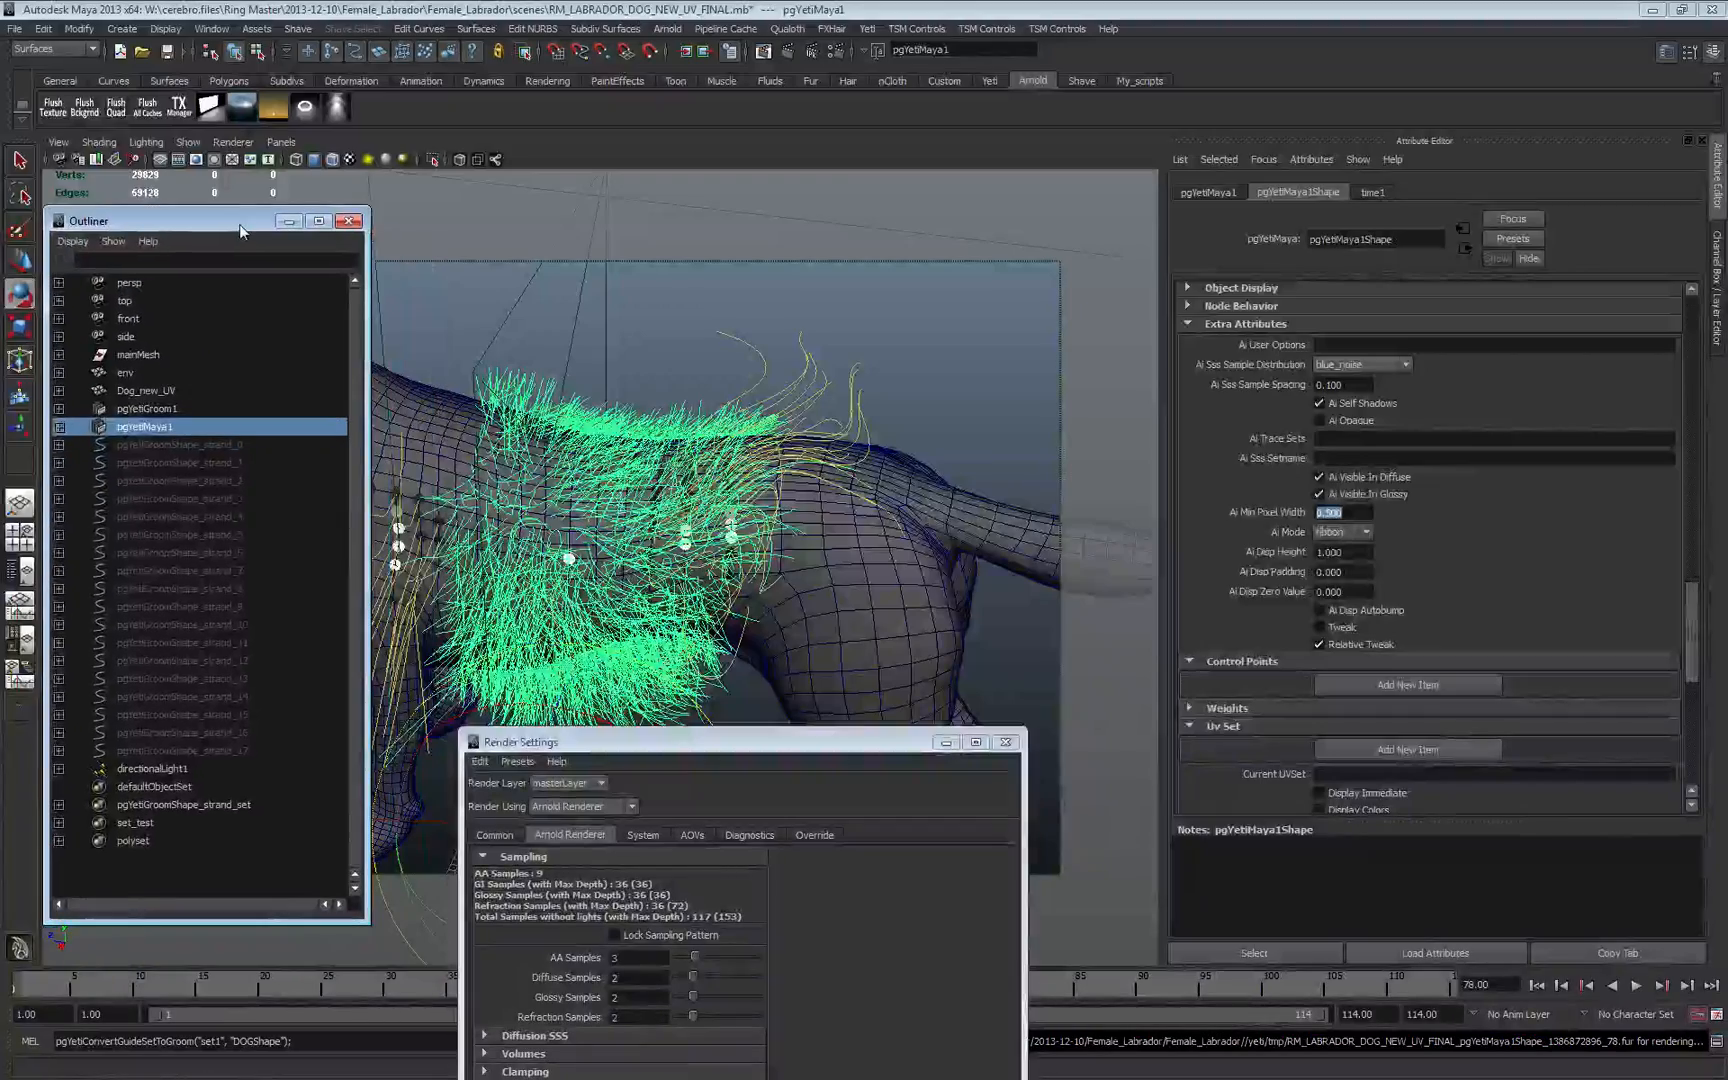
left_click_drag(814, 487, 830, 425, "alt")
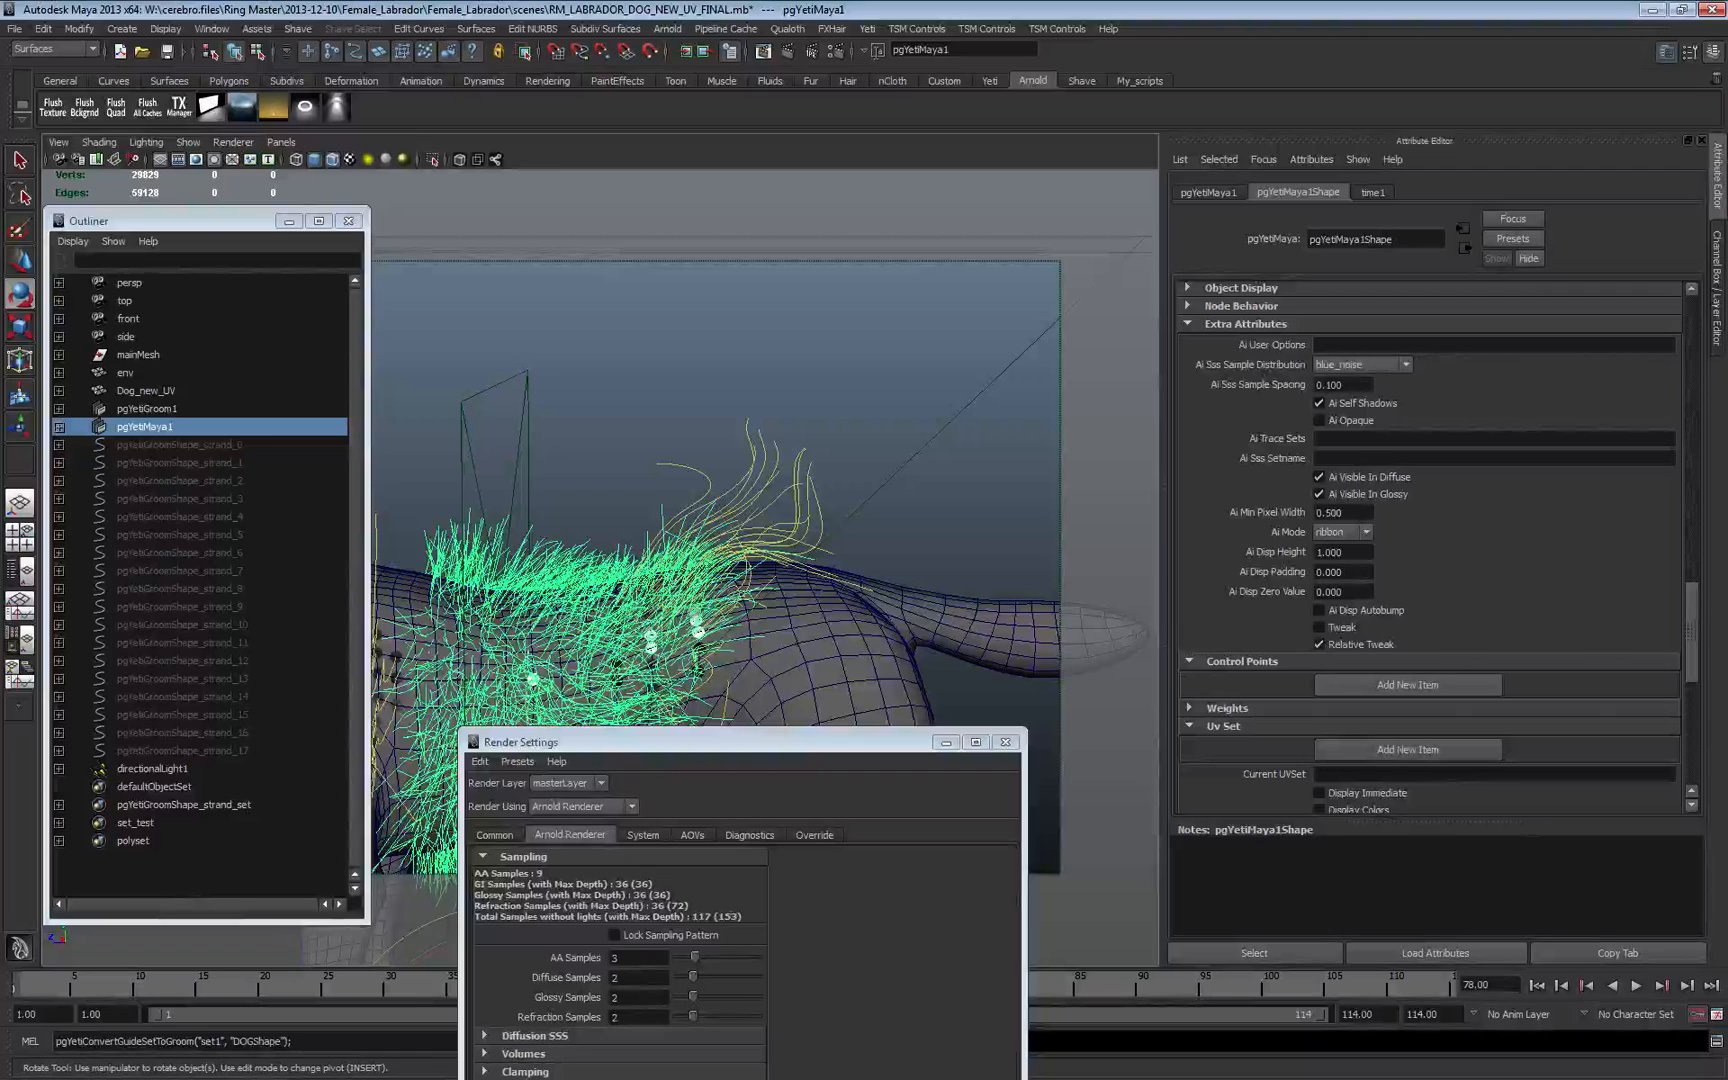
- Add a second groom-side import node below import1, with its type set to Guides and set_test as its selection
key("alt+Tab")
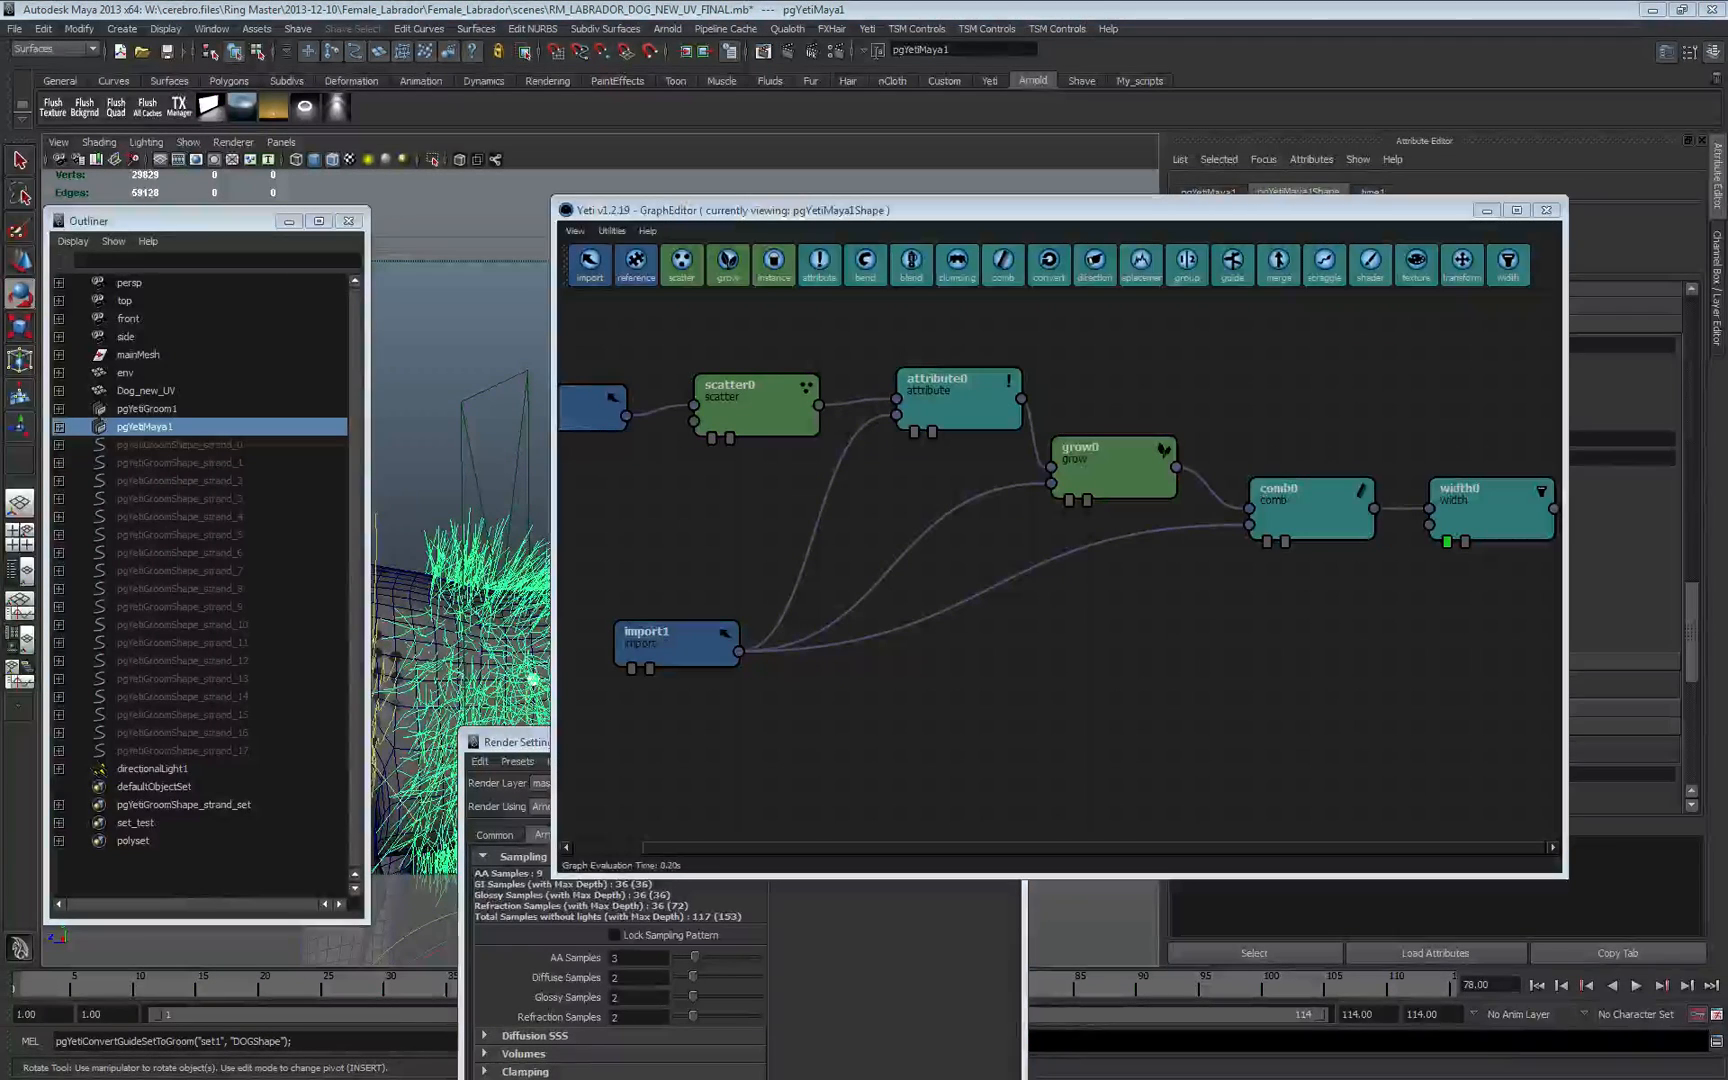
left_click(898, 830)
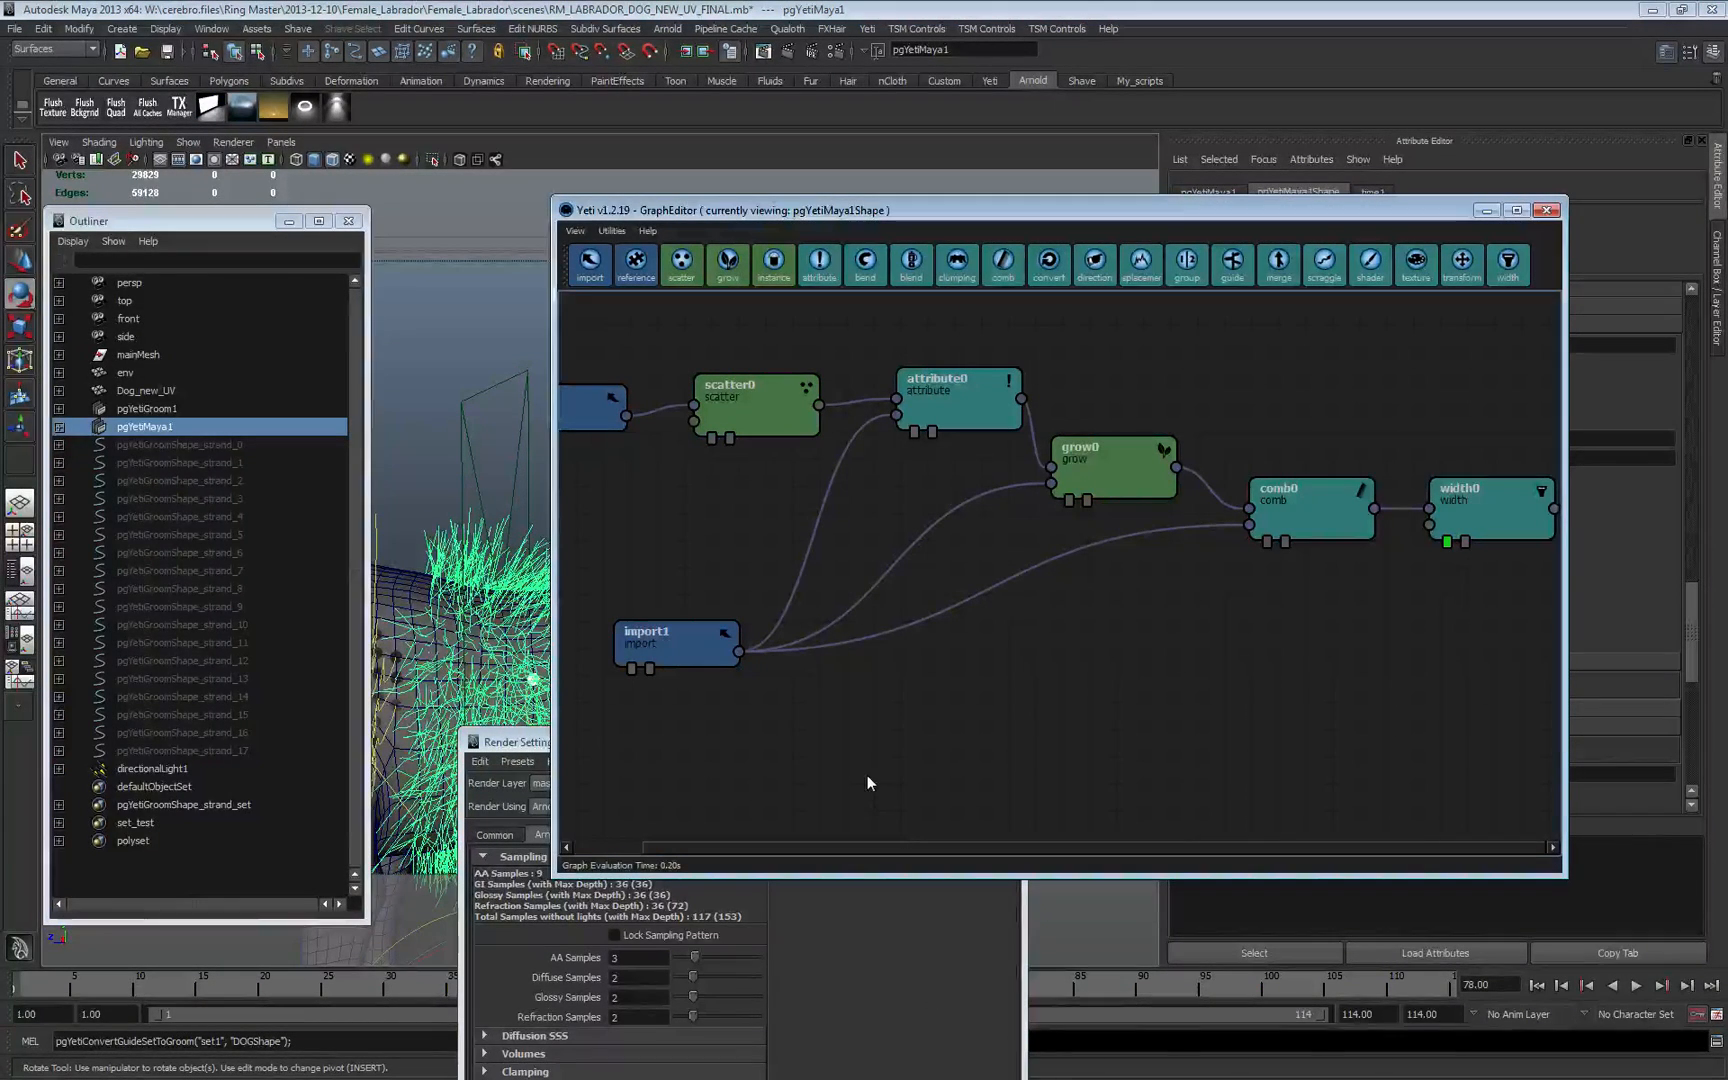
left_click(590, 263)
left_click_drag(1131, 595, 836, 748)
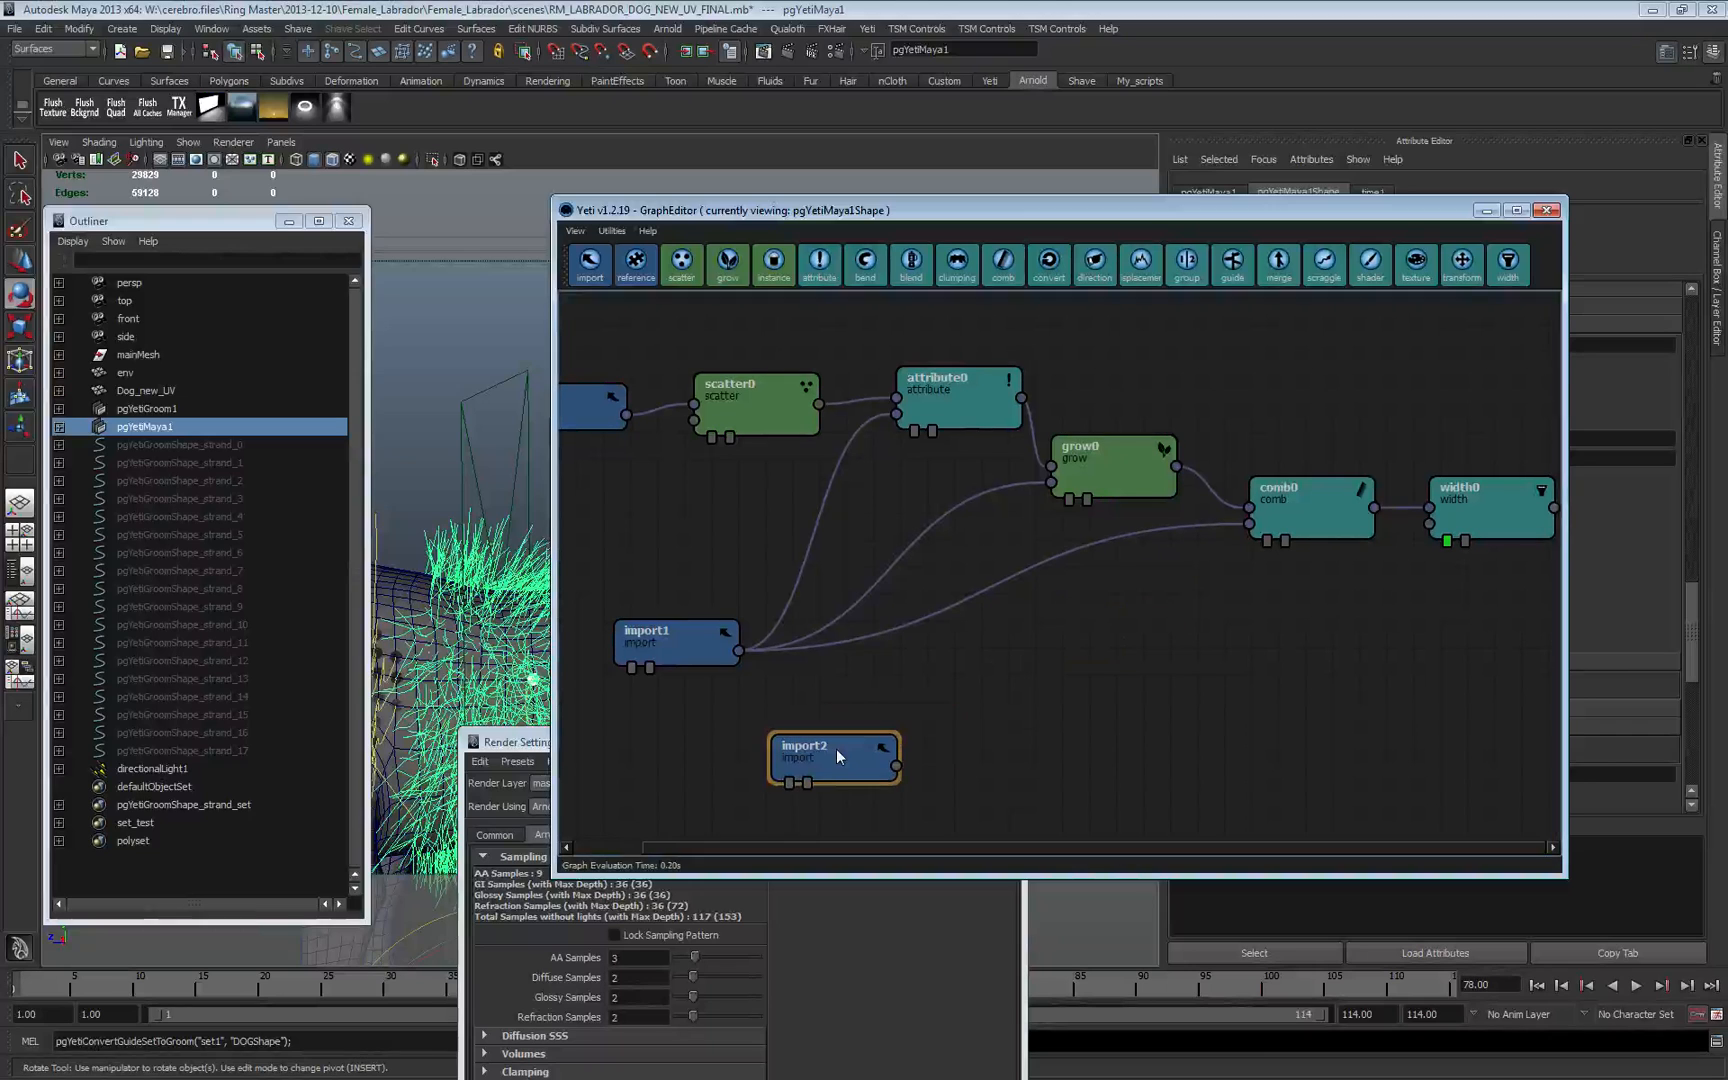
double_click(836, 748)
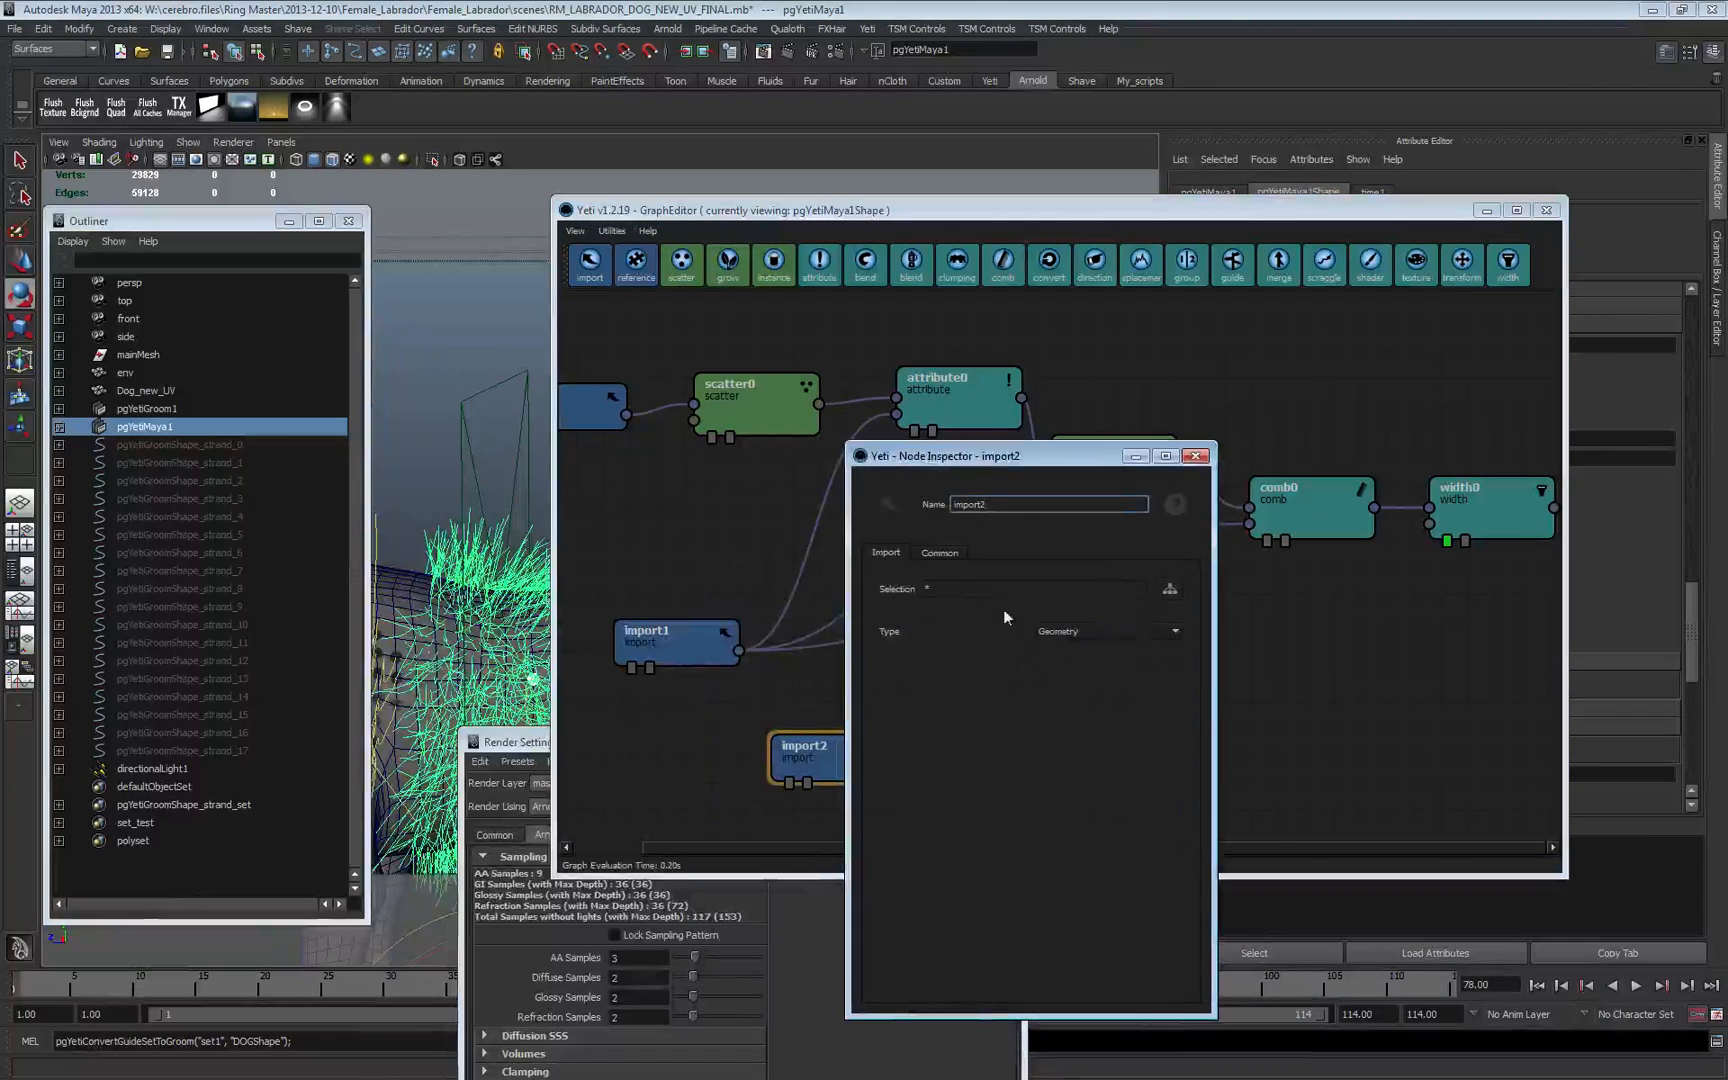
left_click(1070, 631)
left_click(1081, 668)
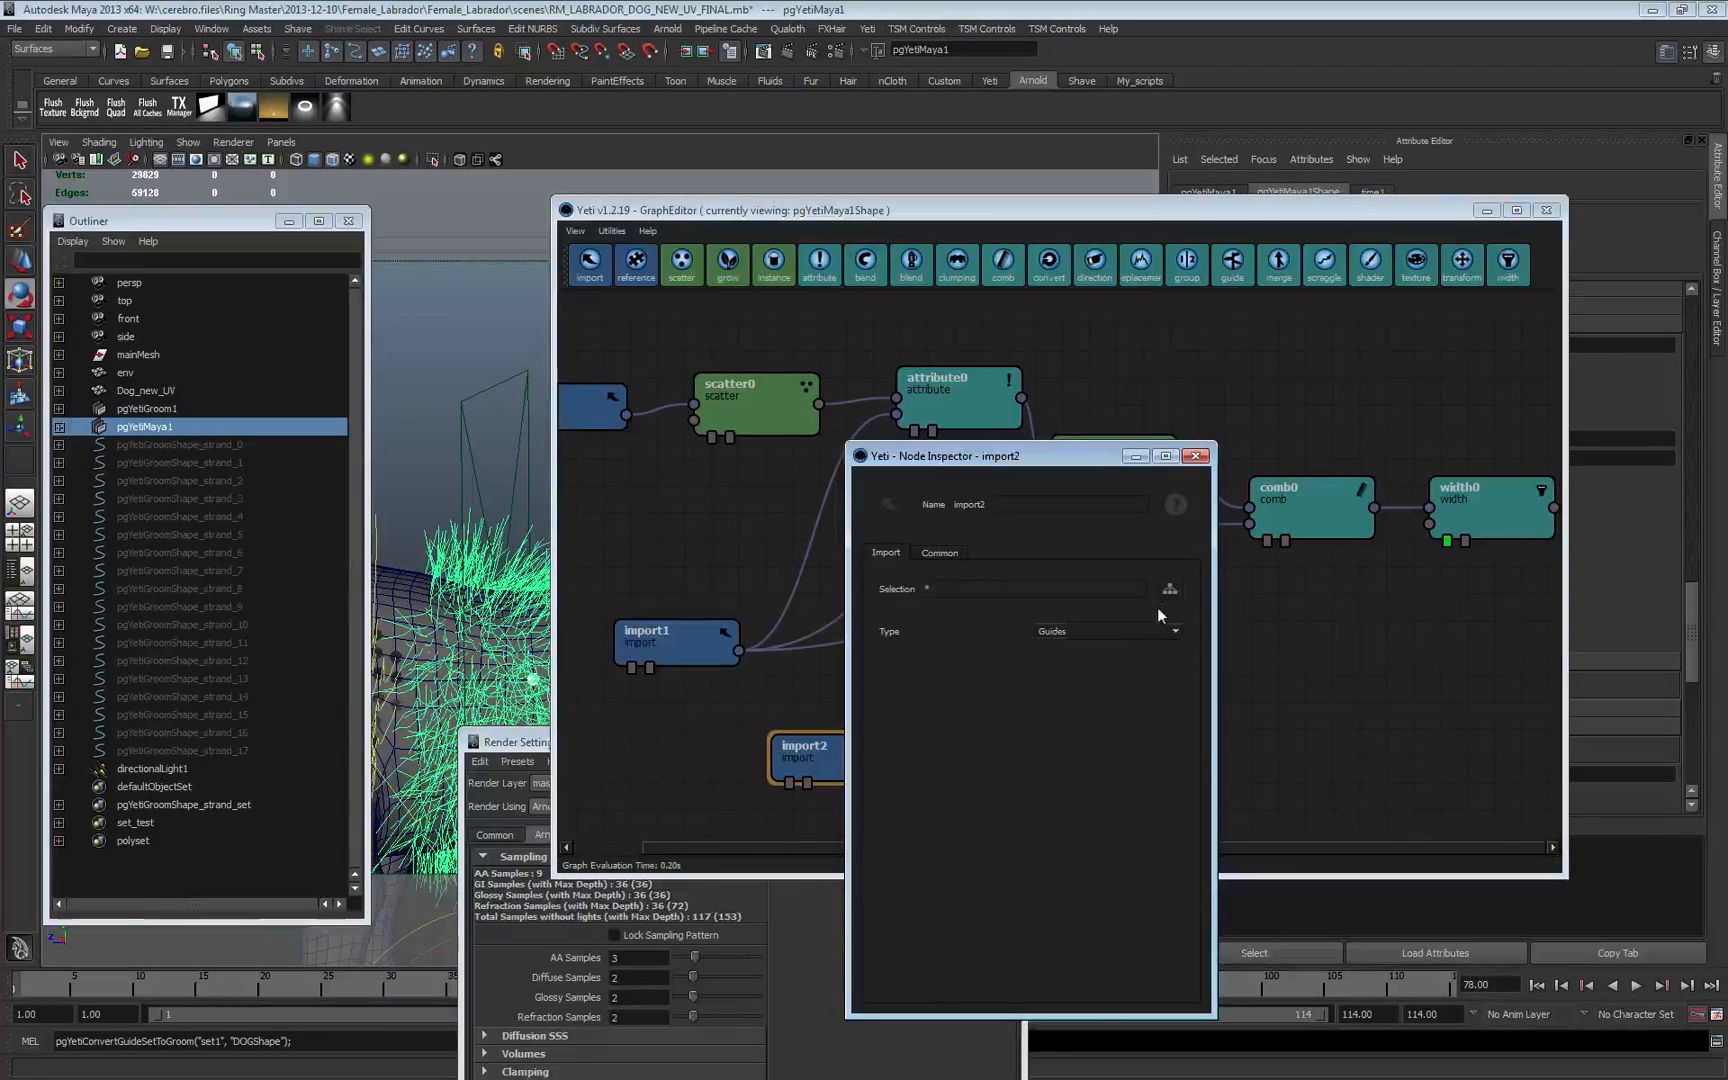
left_click(1169, 590)
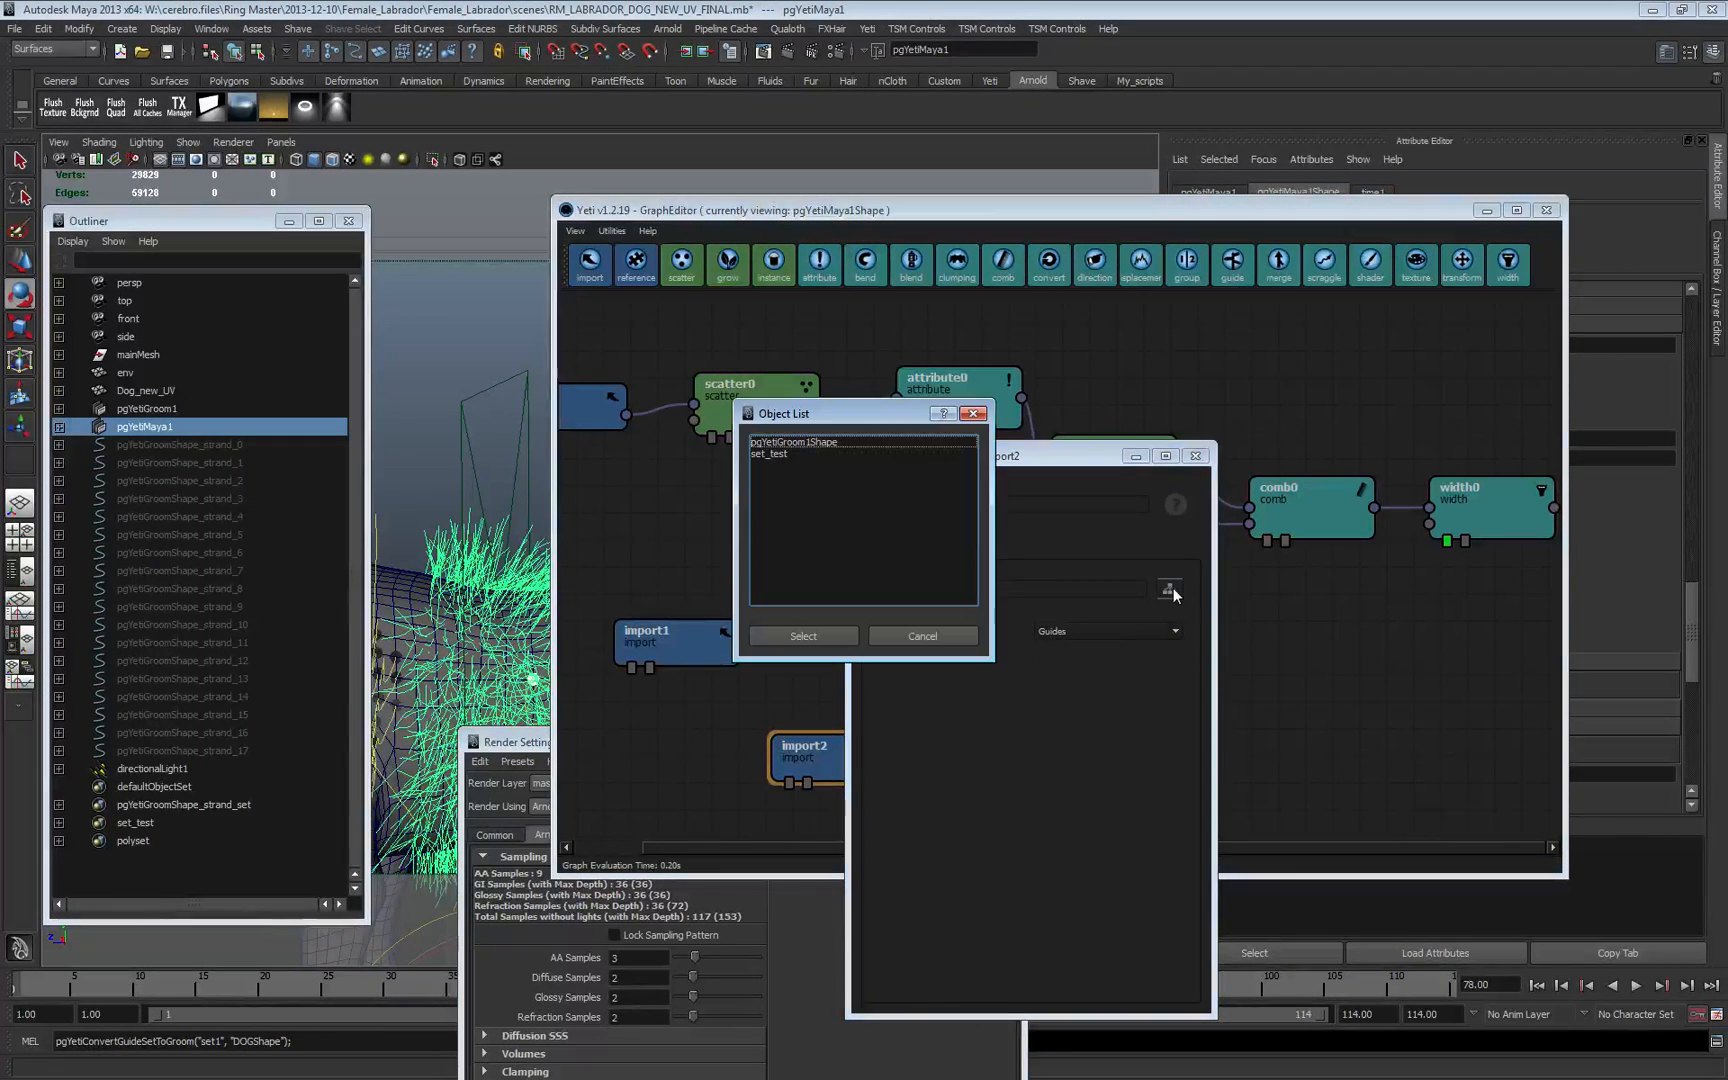
left_click(783, 454)
left_click(803, 636)
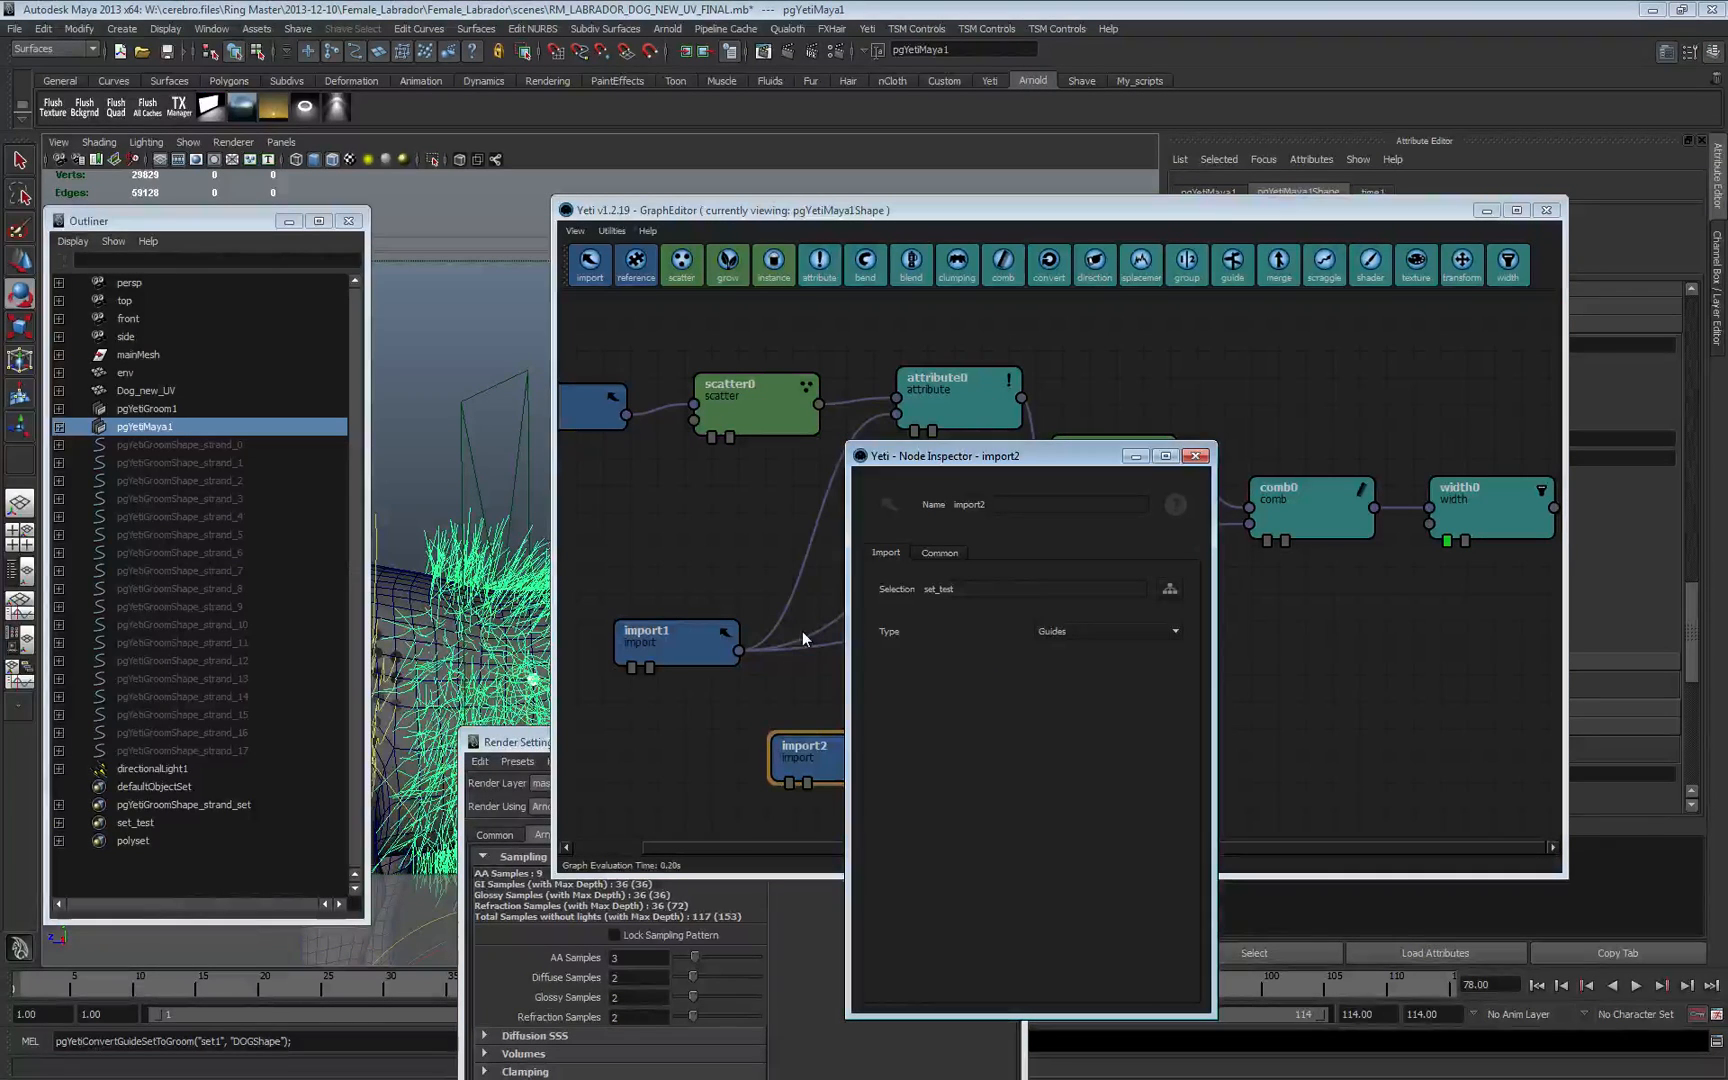
- Connect the import2 guides node to comb0's second input in place of import1
left_click_drag(888, 456, 22, 622)
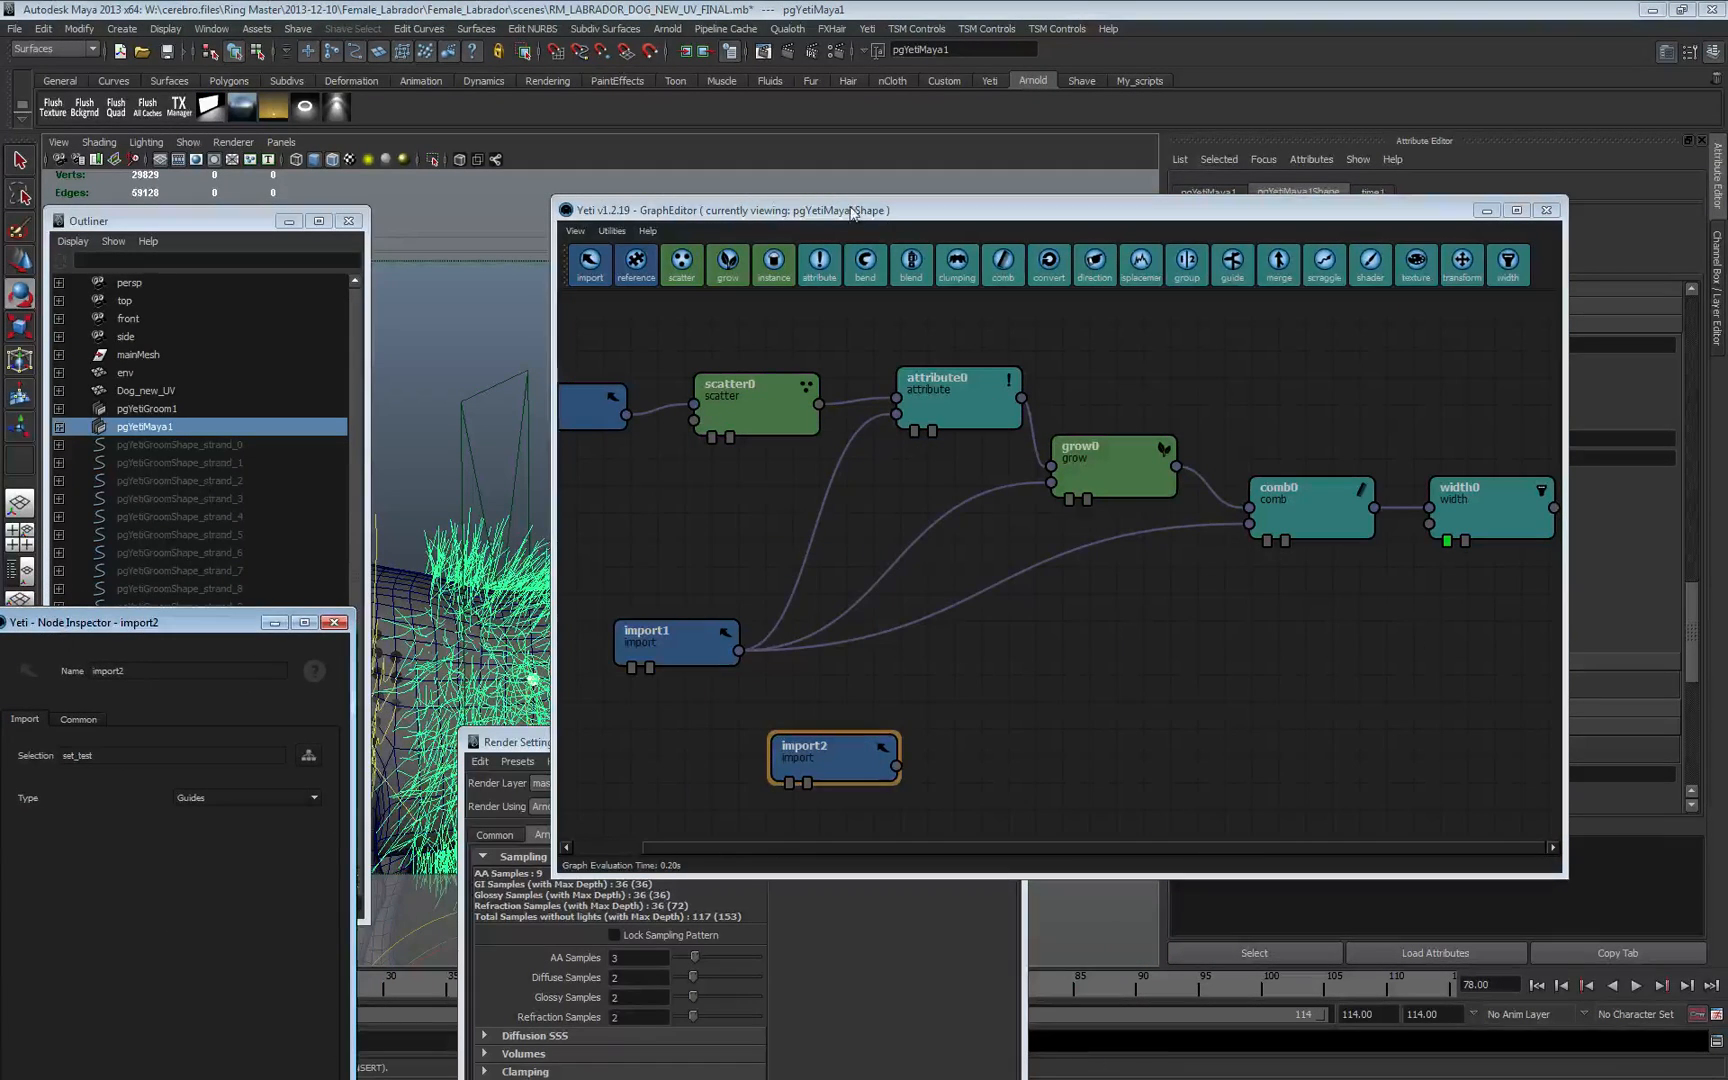
left_click_drag(851, 210, 1114, 150)
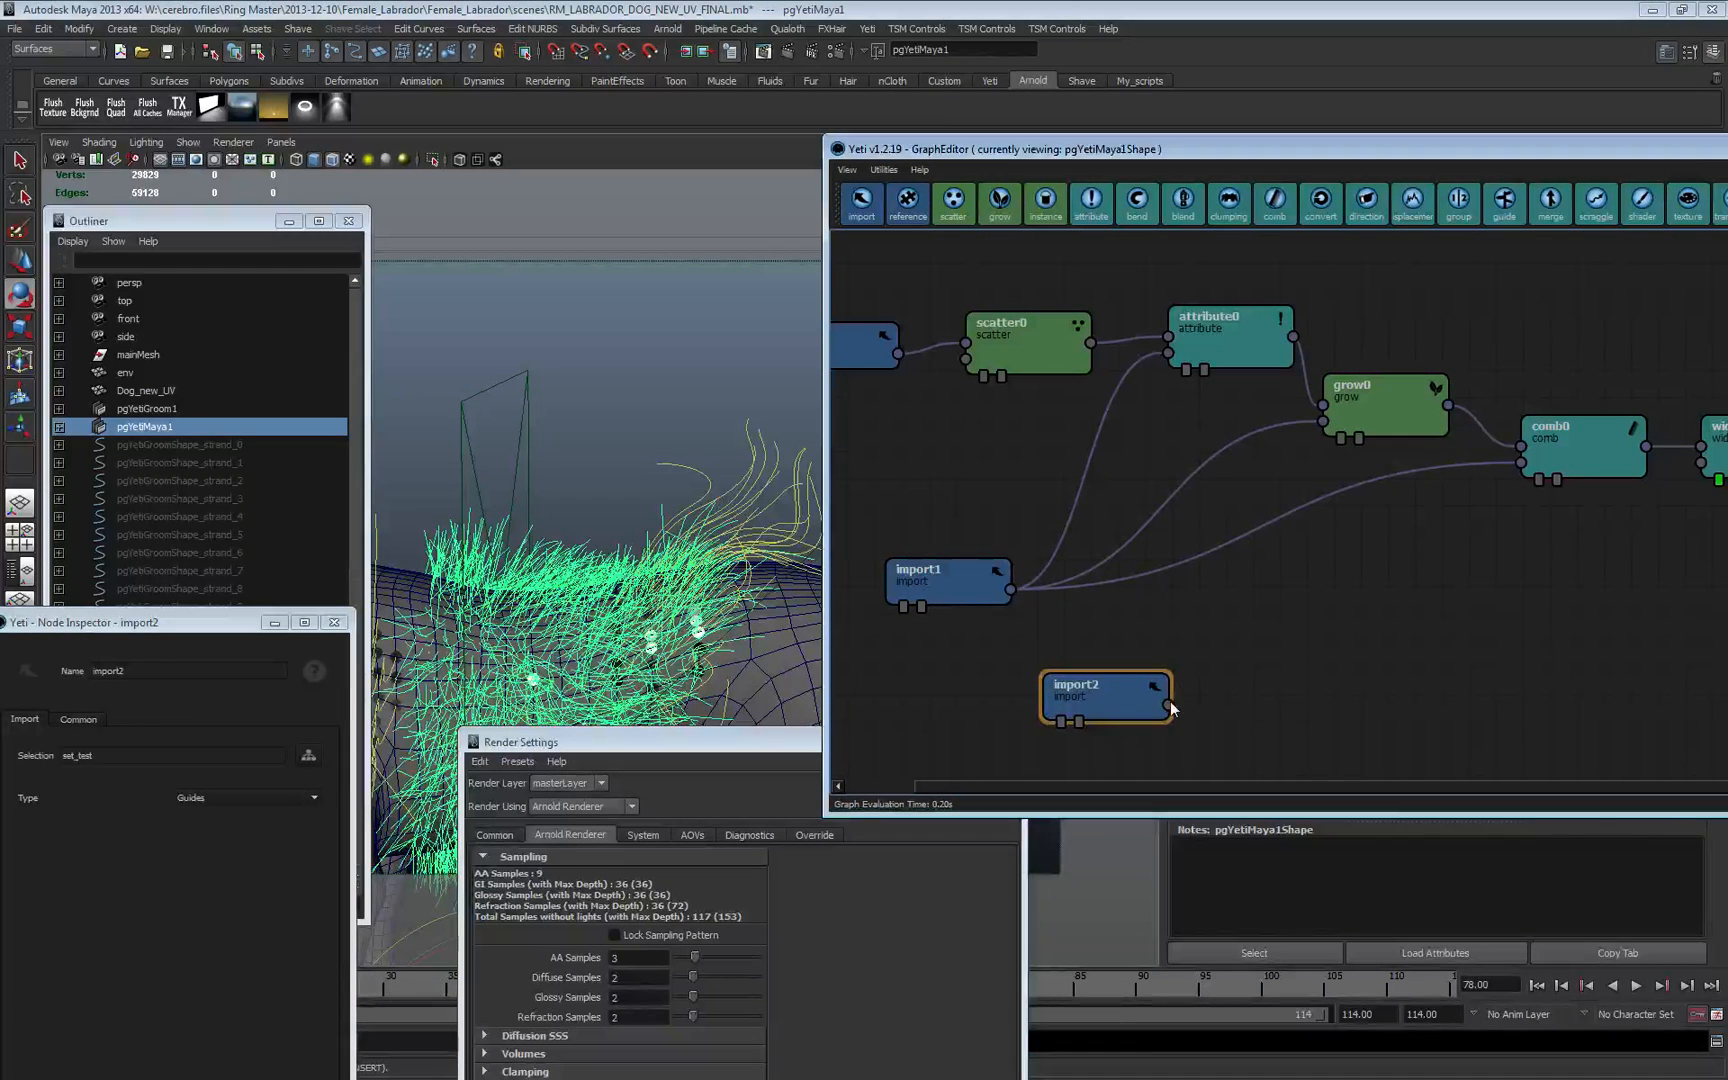
left_click_drag(1353, 558, 1520, 464)
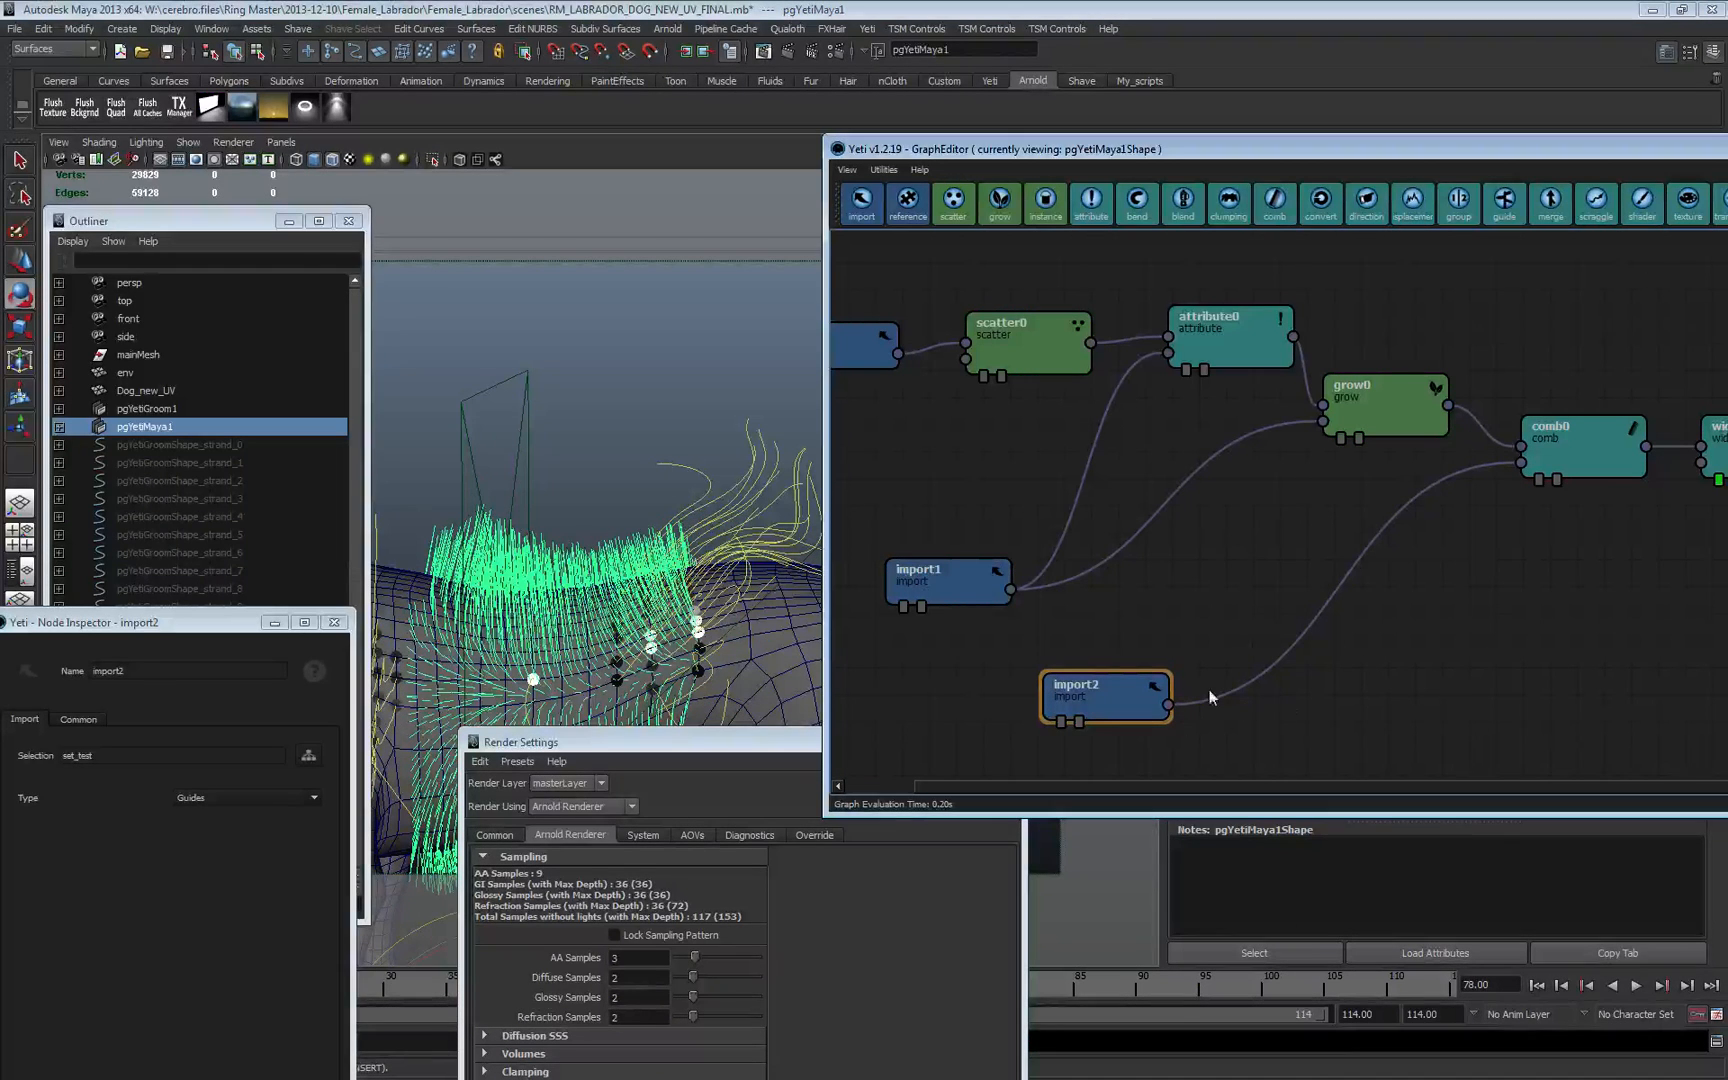
left_click(1538, 476)
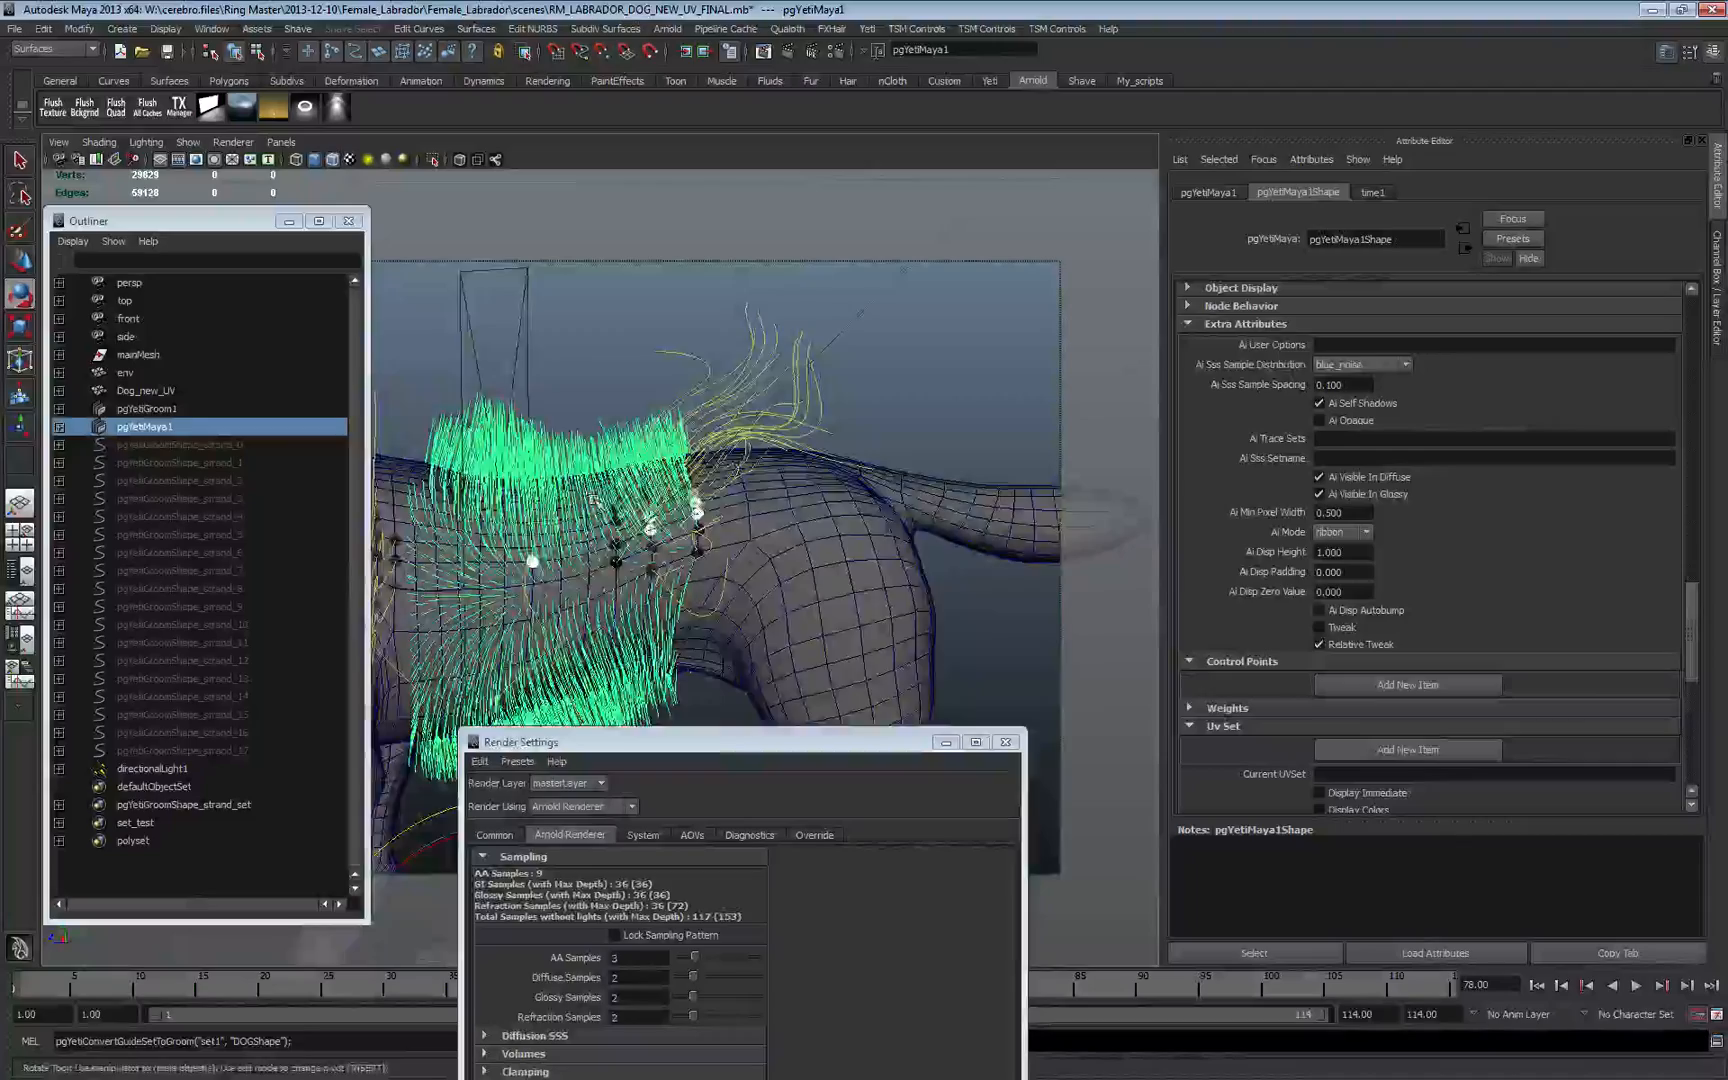
- Select all guide curves from pgYetiGroomShape_strand_0 to strand_17 and move them about -3.7 in Y and -30.3 in Z
mouse_move(593, 498)
left_mouse_down("alt")
mouse_move(802, 495)
mouse_move(588, 521)
left_mouse_up("alt")
left_click(195, 751)
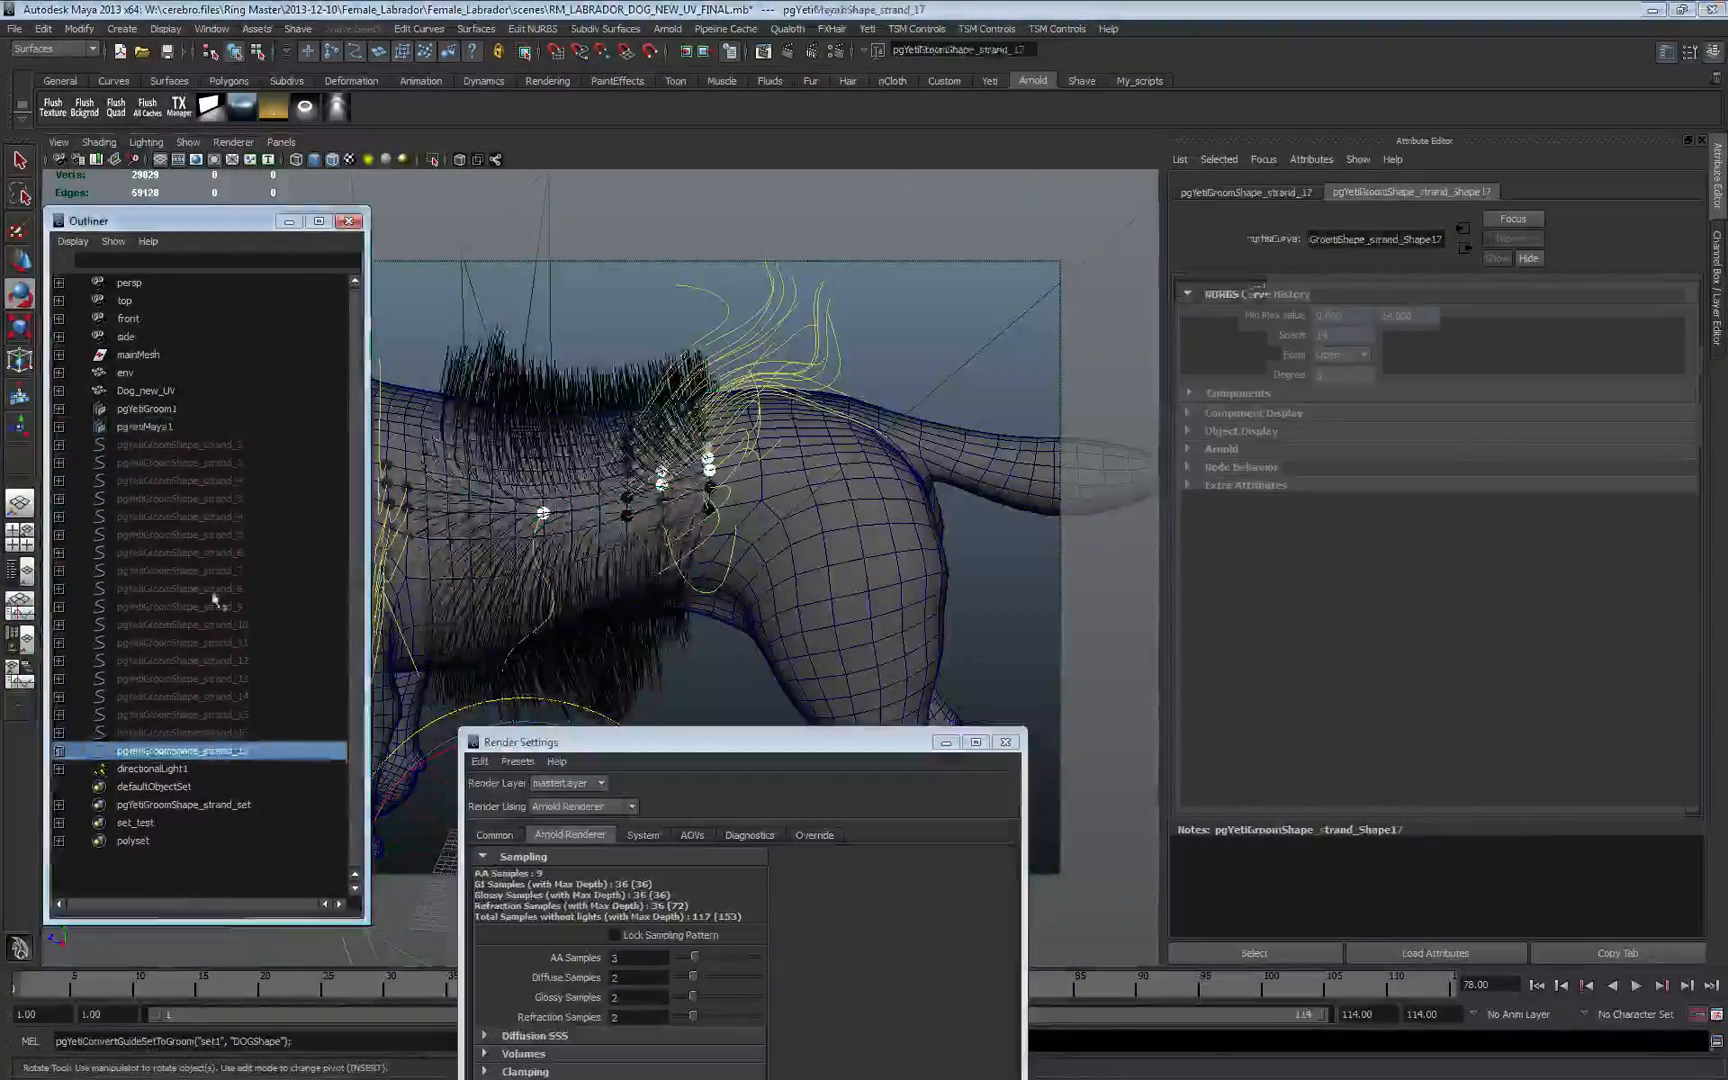
left_click(232, 462, "shift")
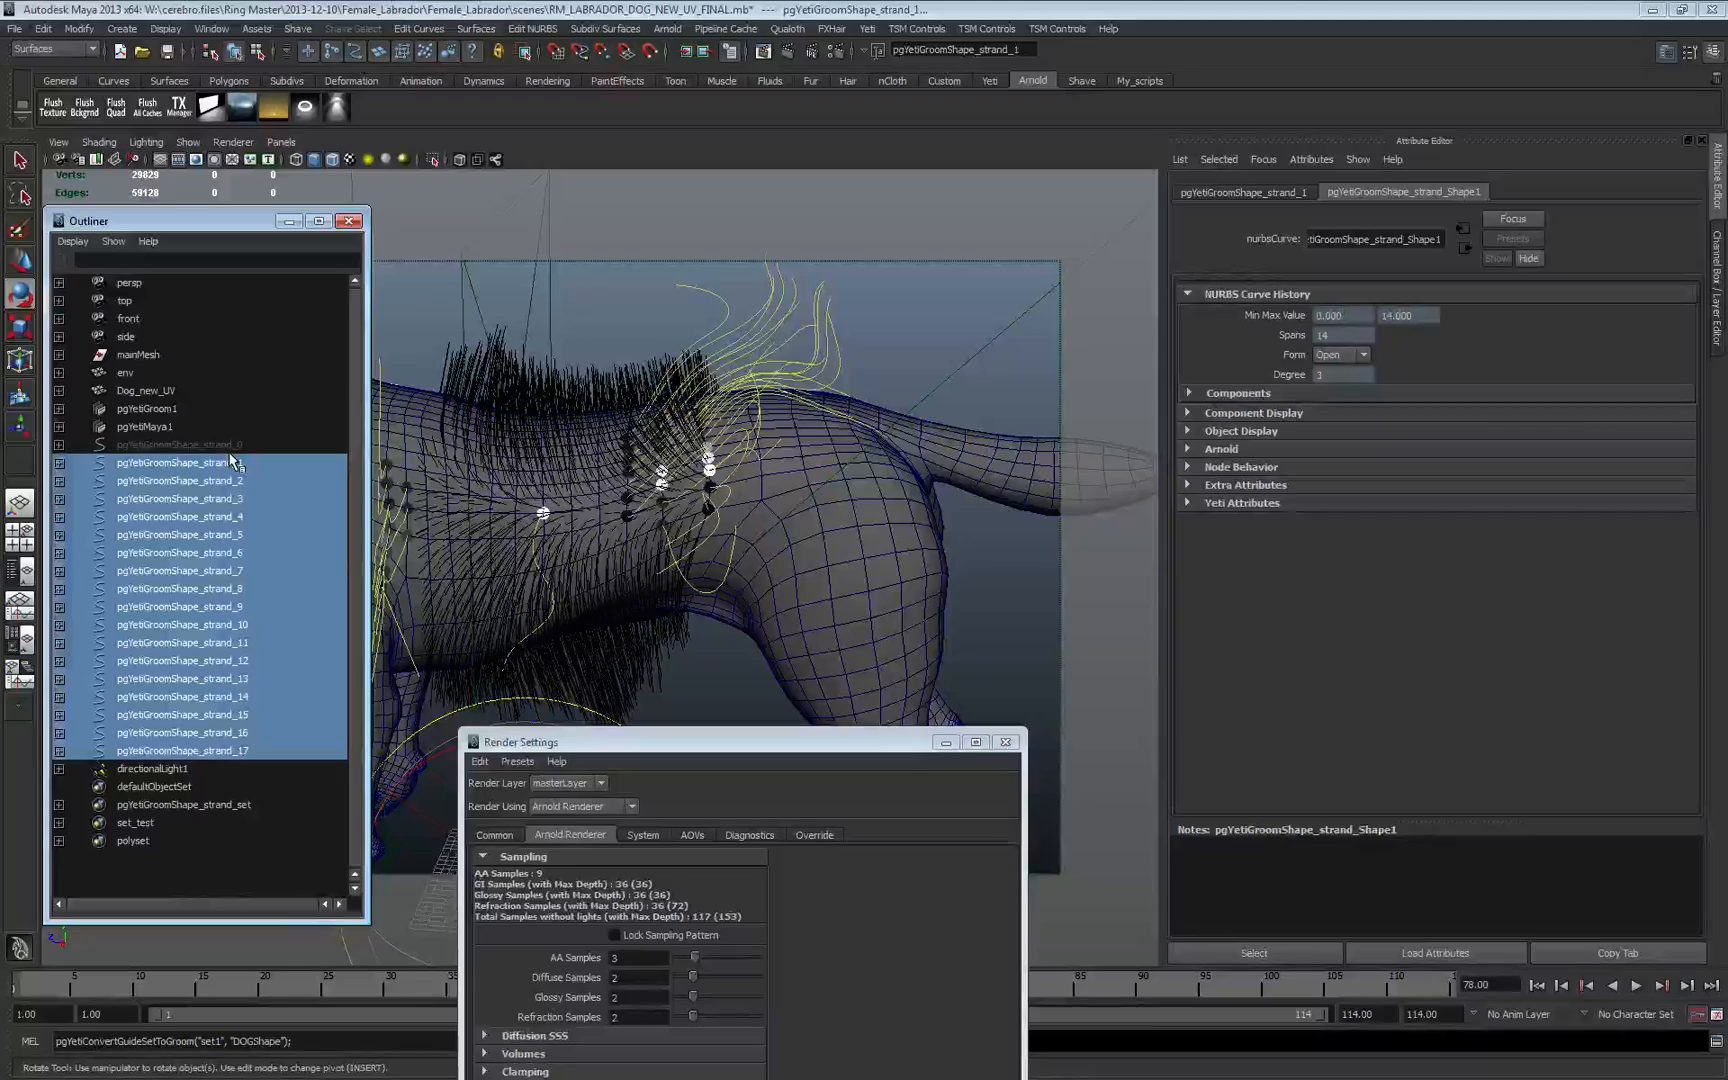
left_click(228, 446, "shift")
middle_click_drag(537, 520, 784, 513, "alt")
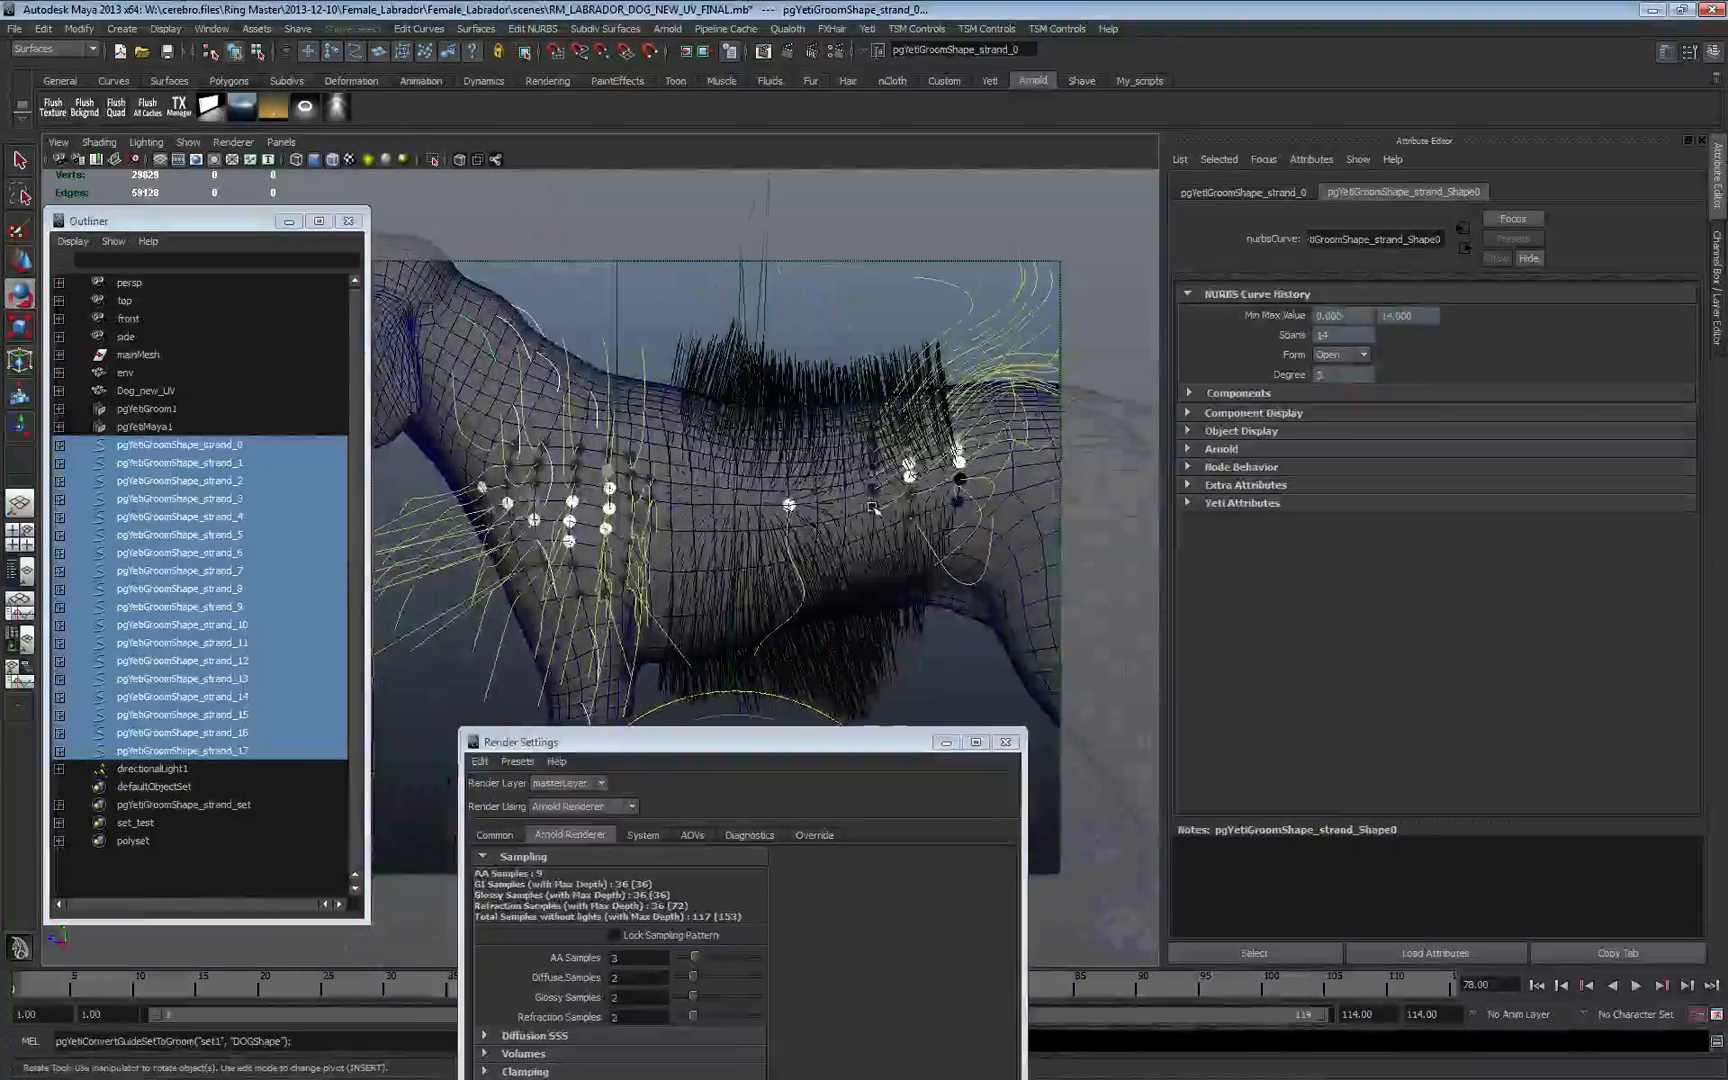
right_click_drag(784, 513, 733, 584, "alt")
left_click_drag(733, 584, 687, 532, "alt")
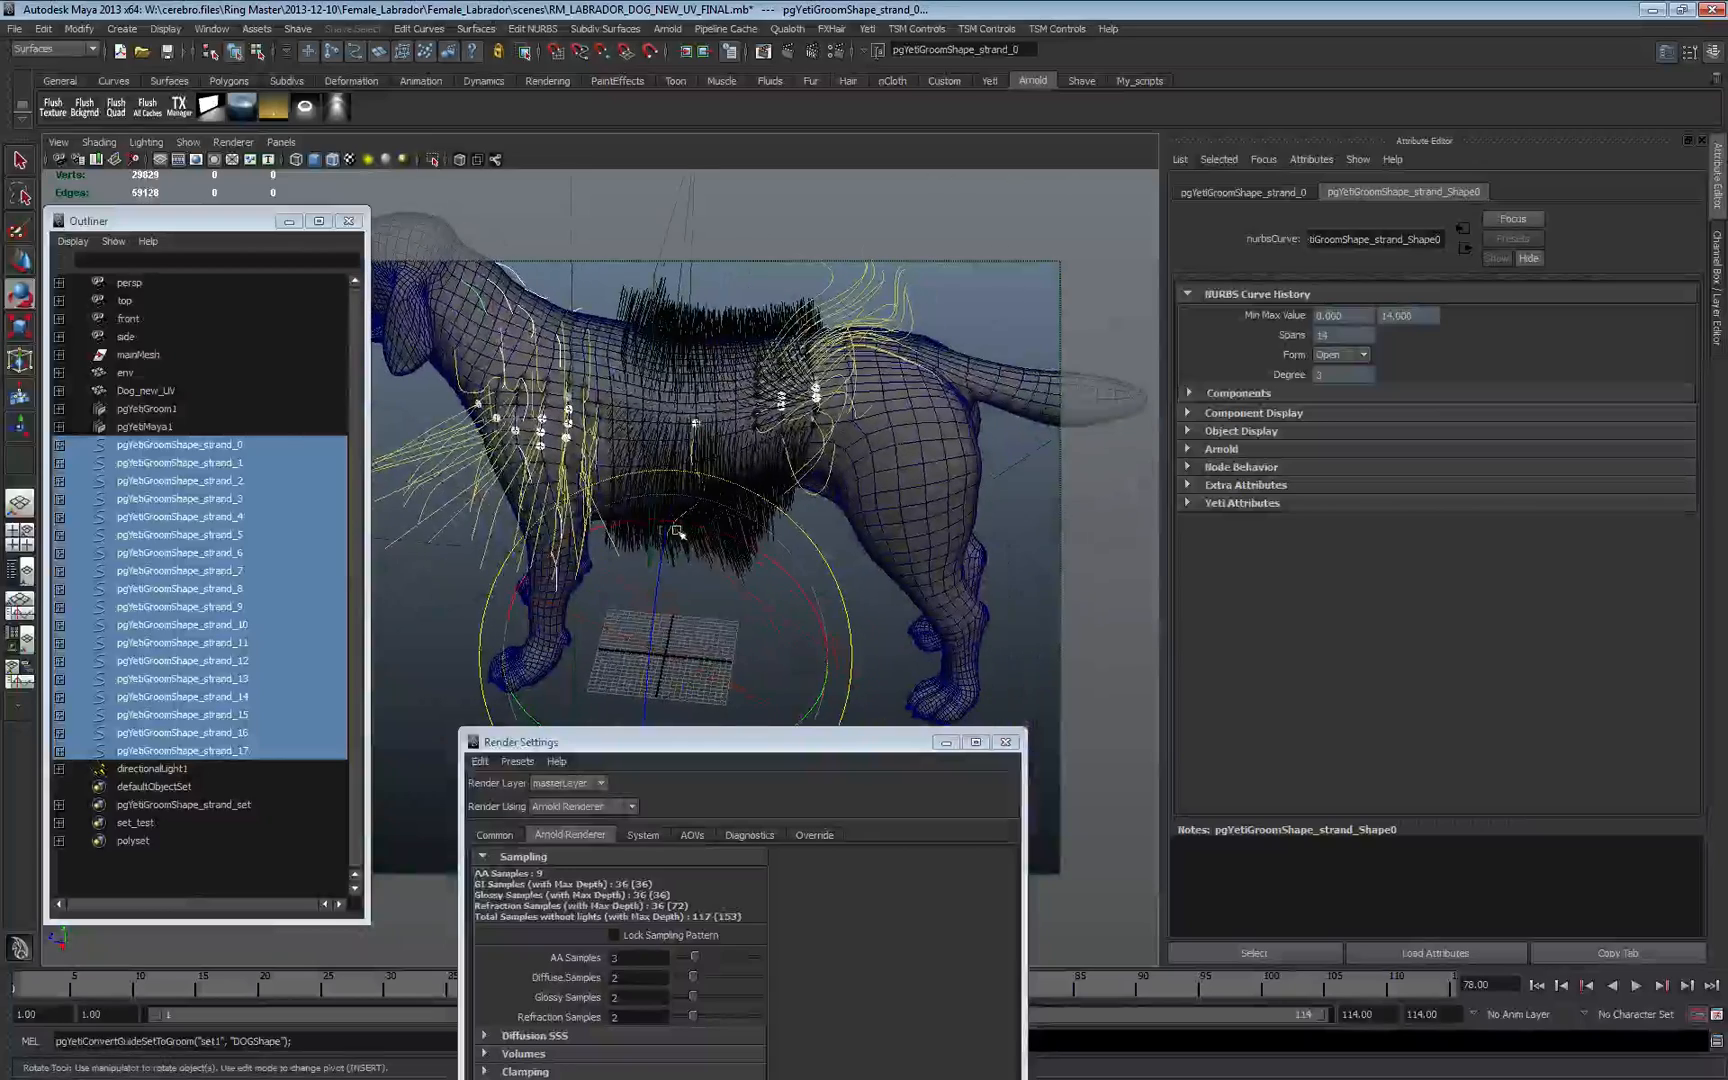
left_click(18, 262)
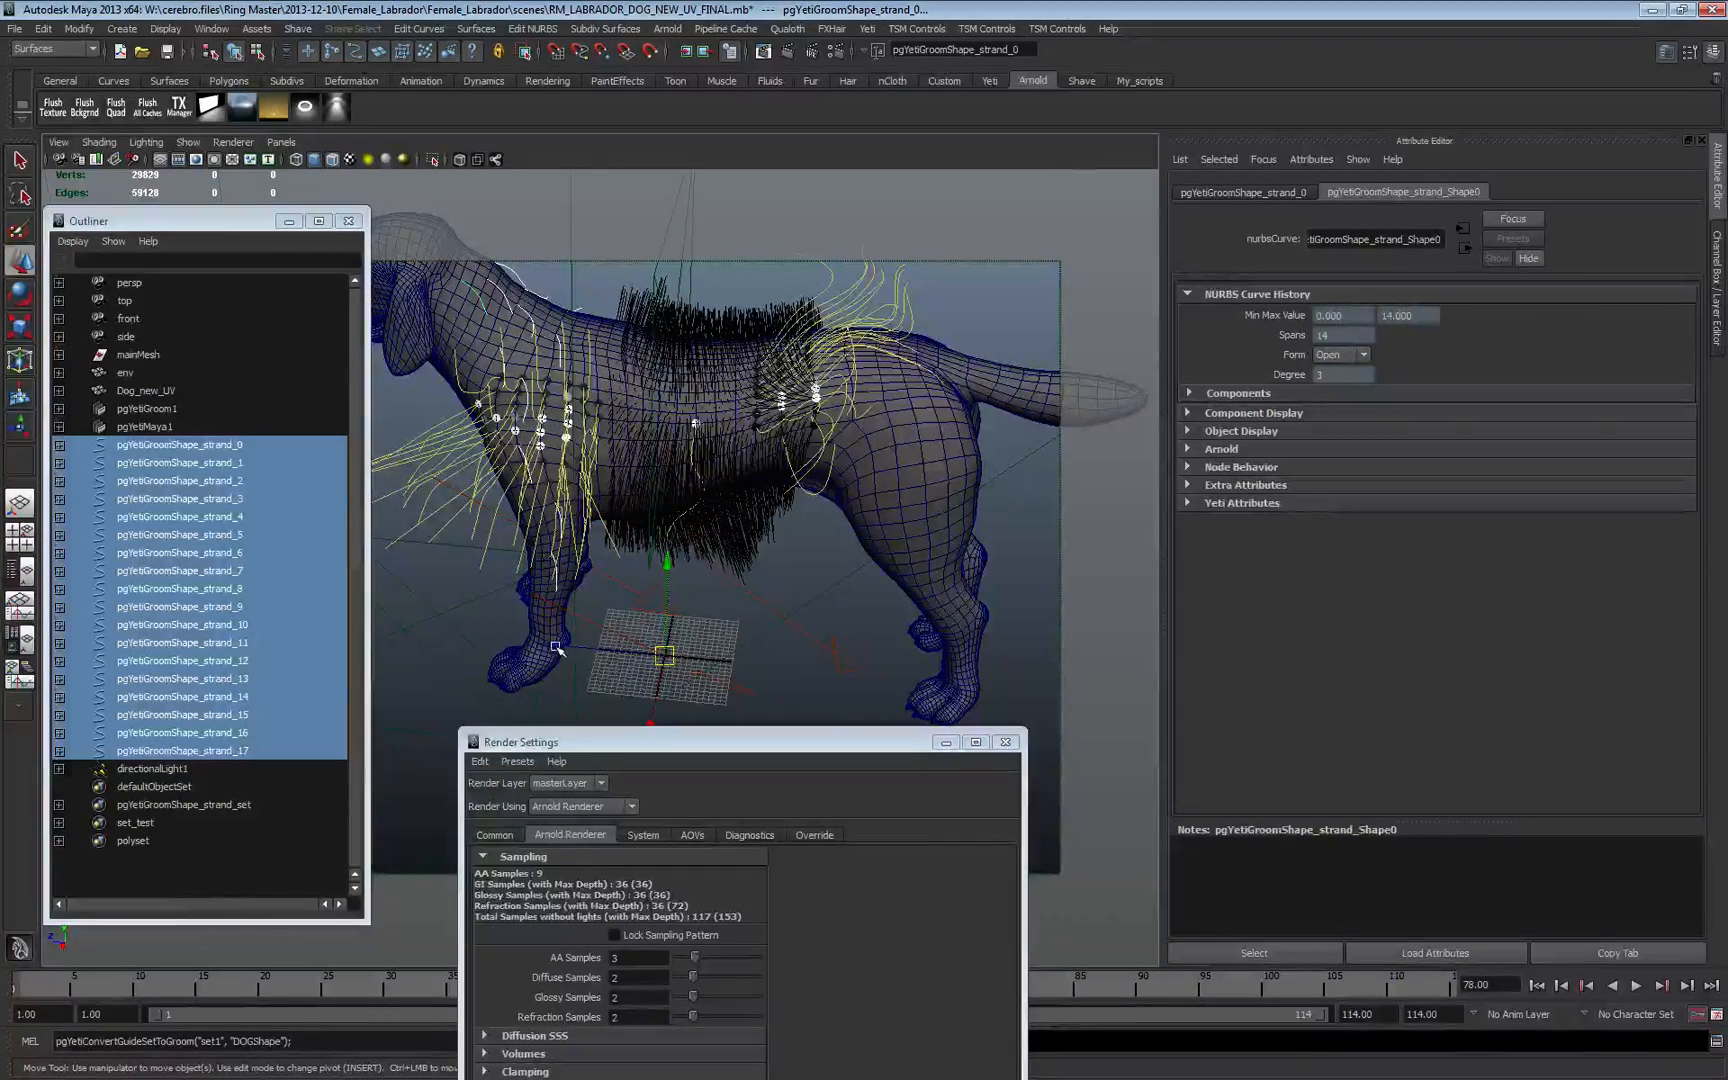
left_click_drag(698, 657, 916, 660)
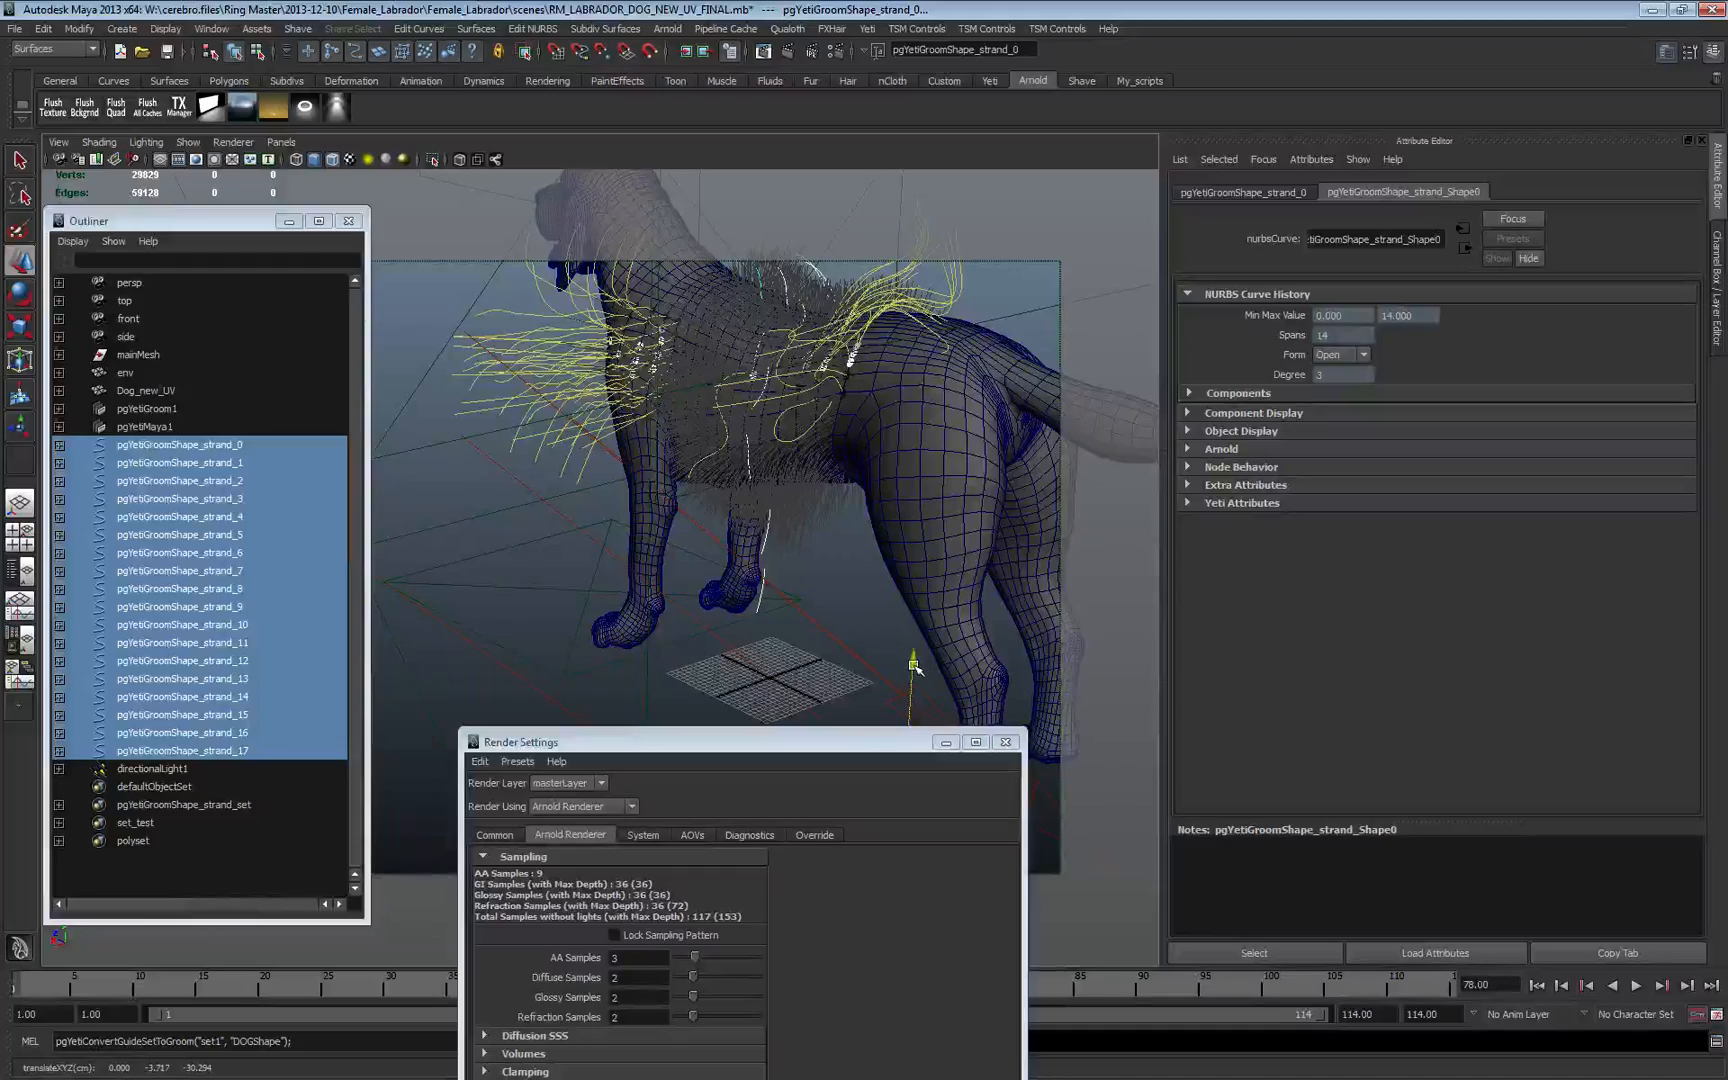
middle_click_drag(915, 668, 915, 760, "alt")
right_click_drag(915, 760, 1010, 700, "alt")
middle_click_drag(1010, 600, 890, 680, "alt")
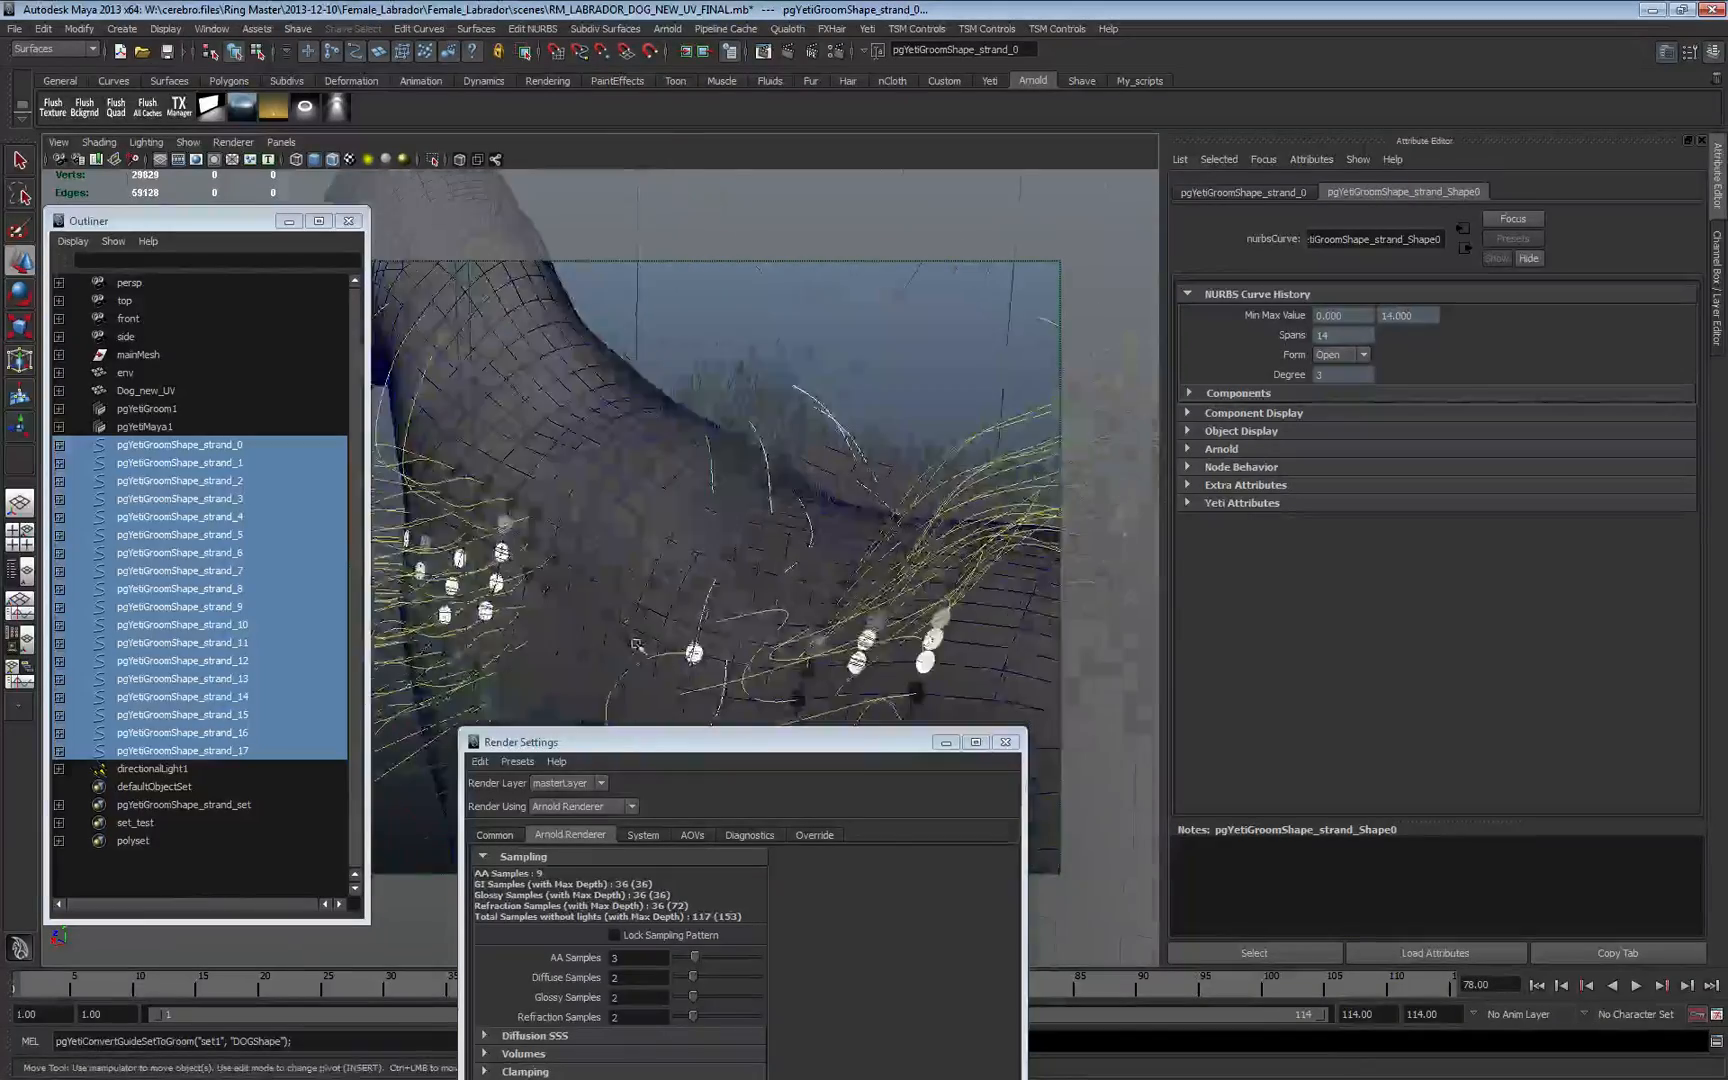
- Examine how the fur follows the moved guide curves around the dog's back and hindquarters
left_click_drag(890, 655, 700, 520, "alt")
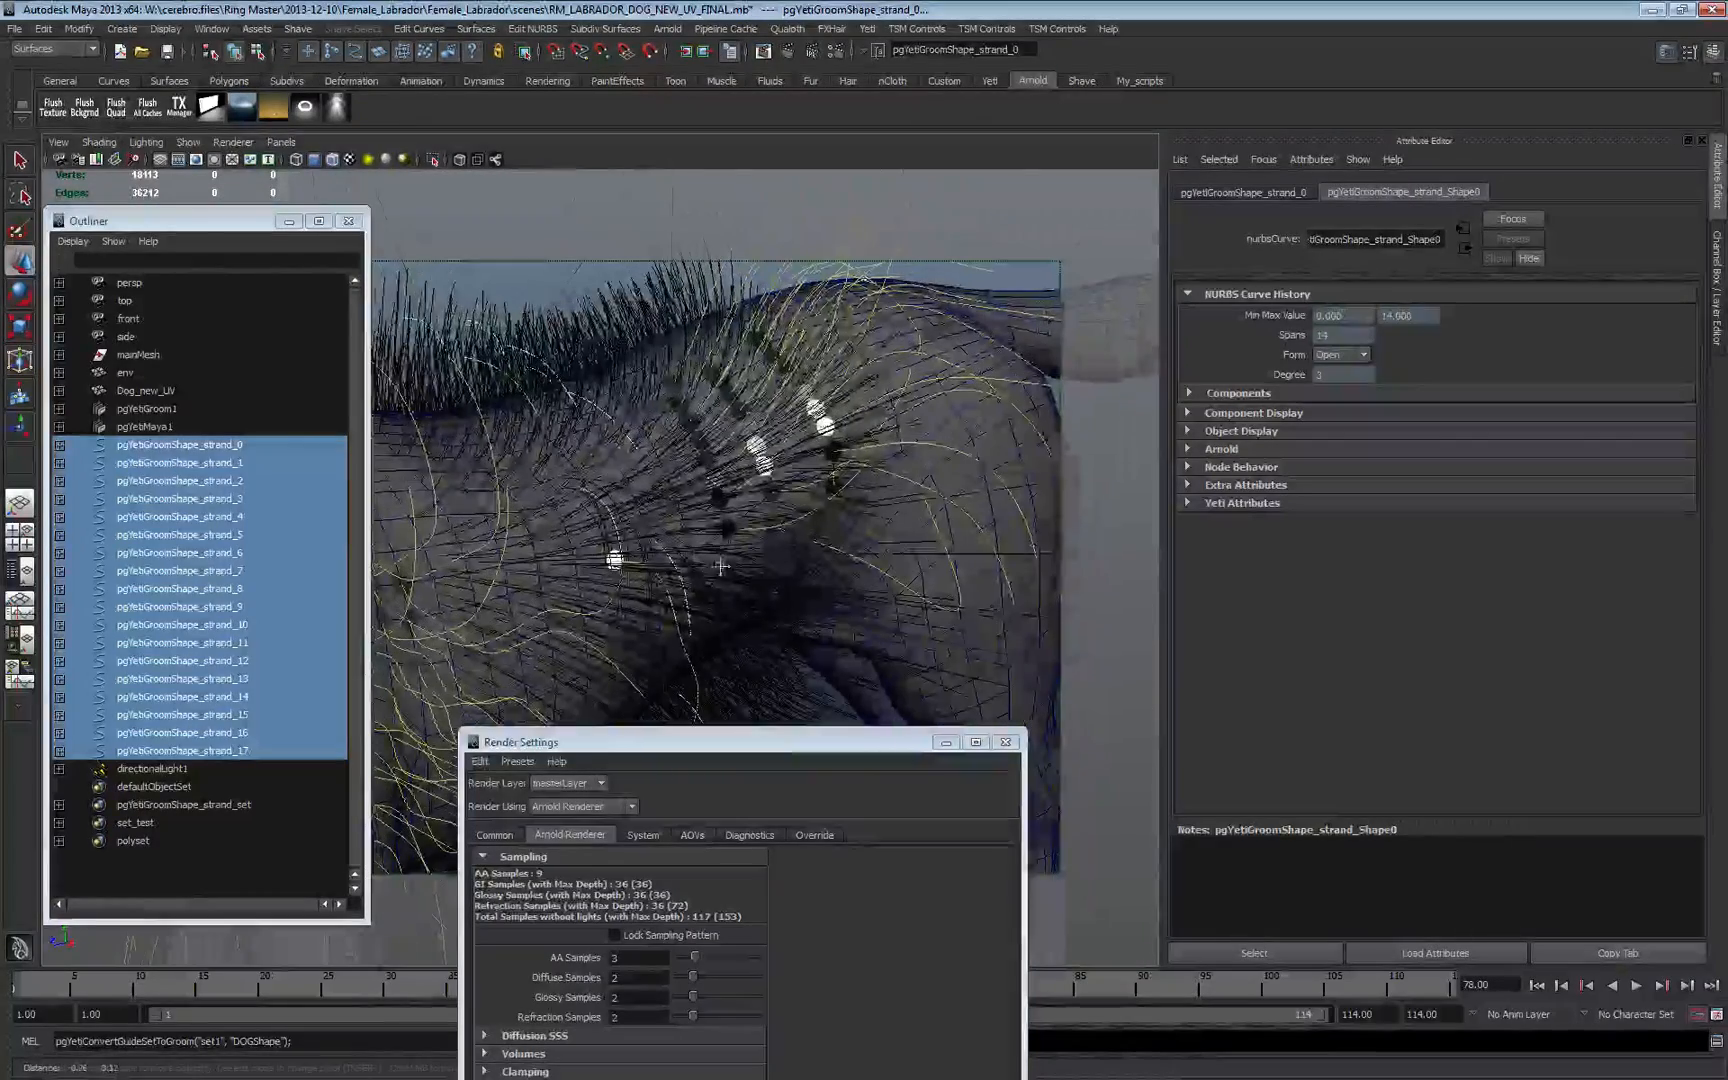
left_click(602, 503)
key("ctrl+z")
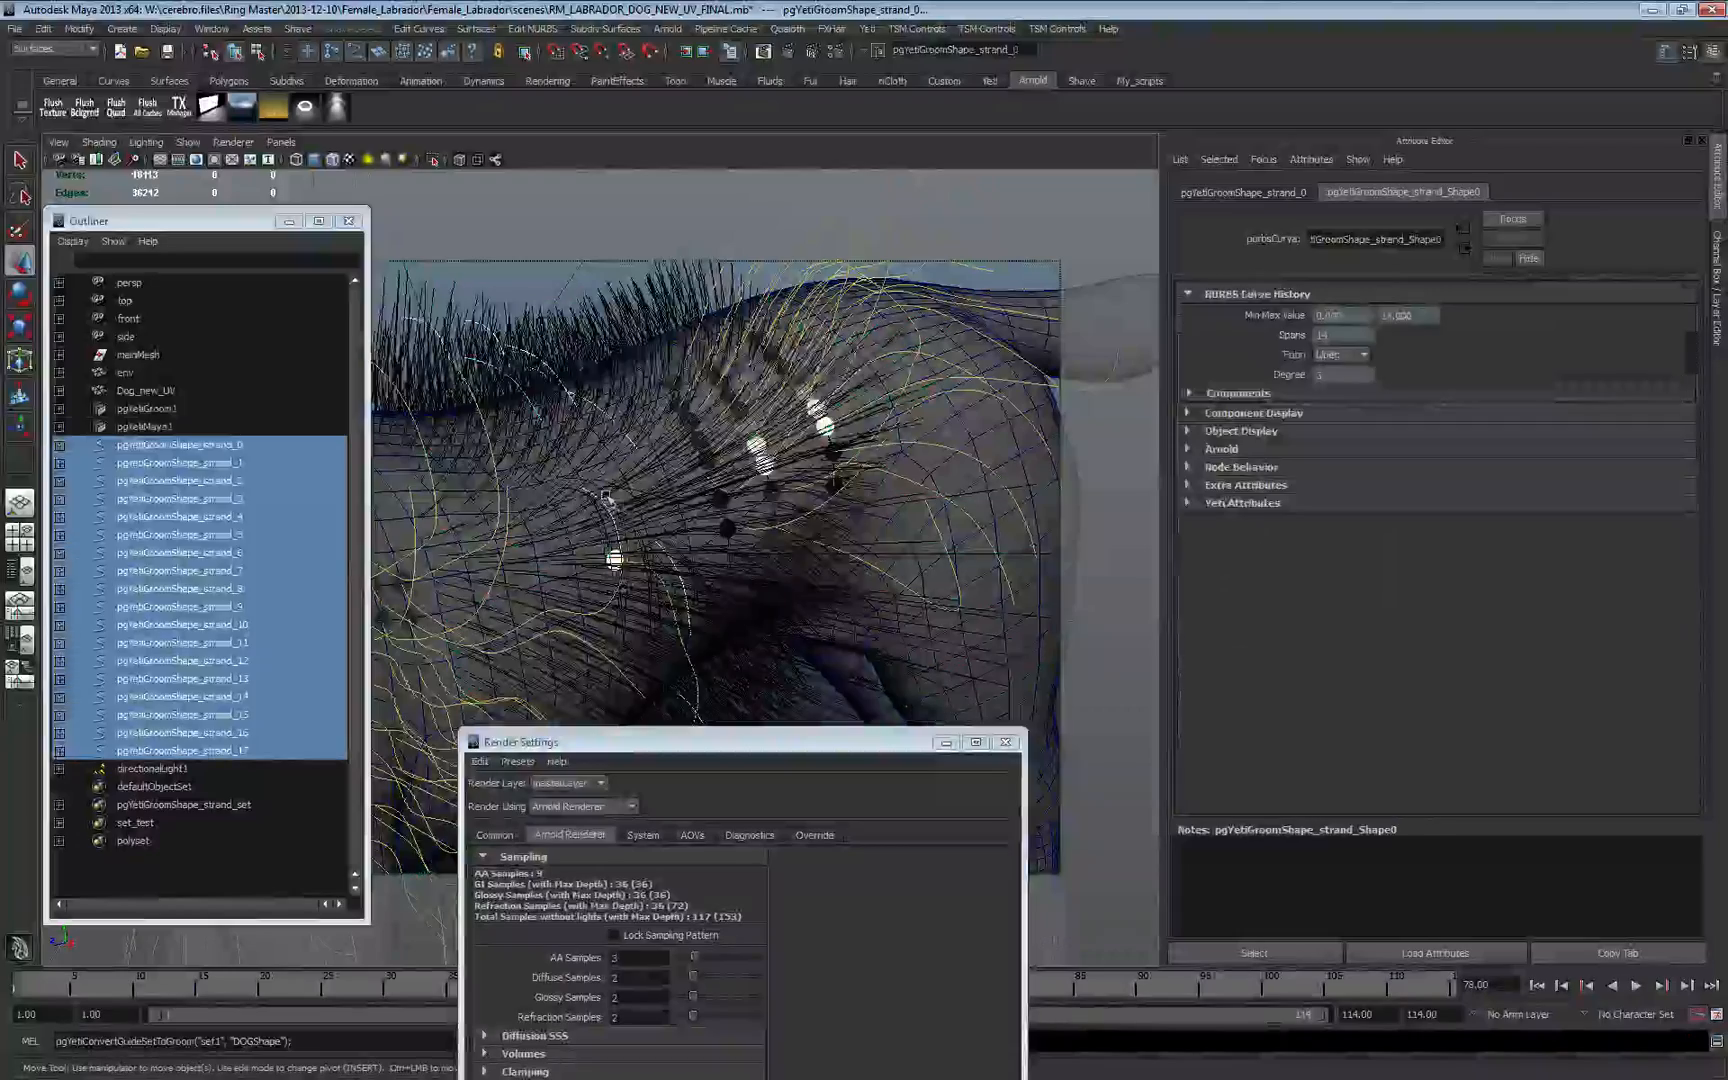
left_click_drag(579, 395, 640, 480, "alt")
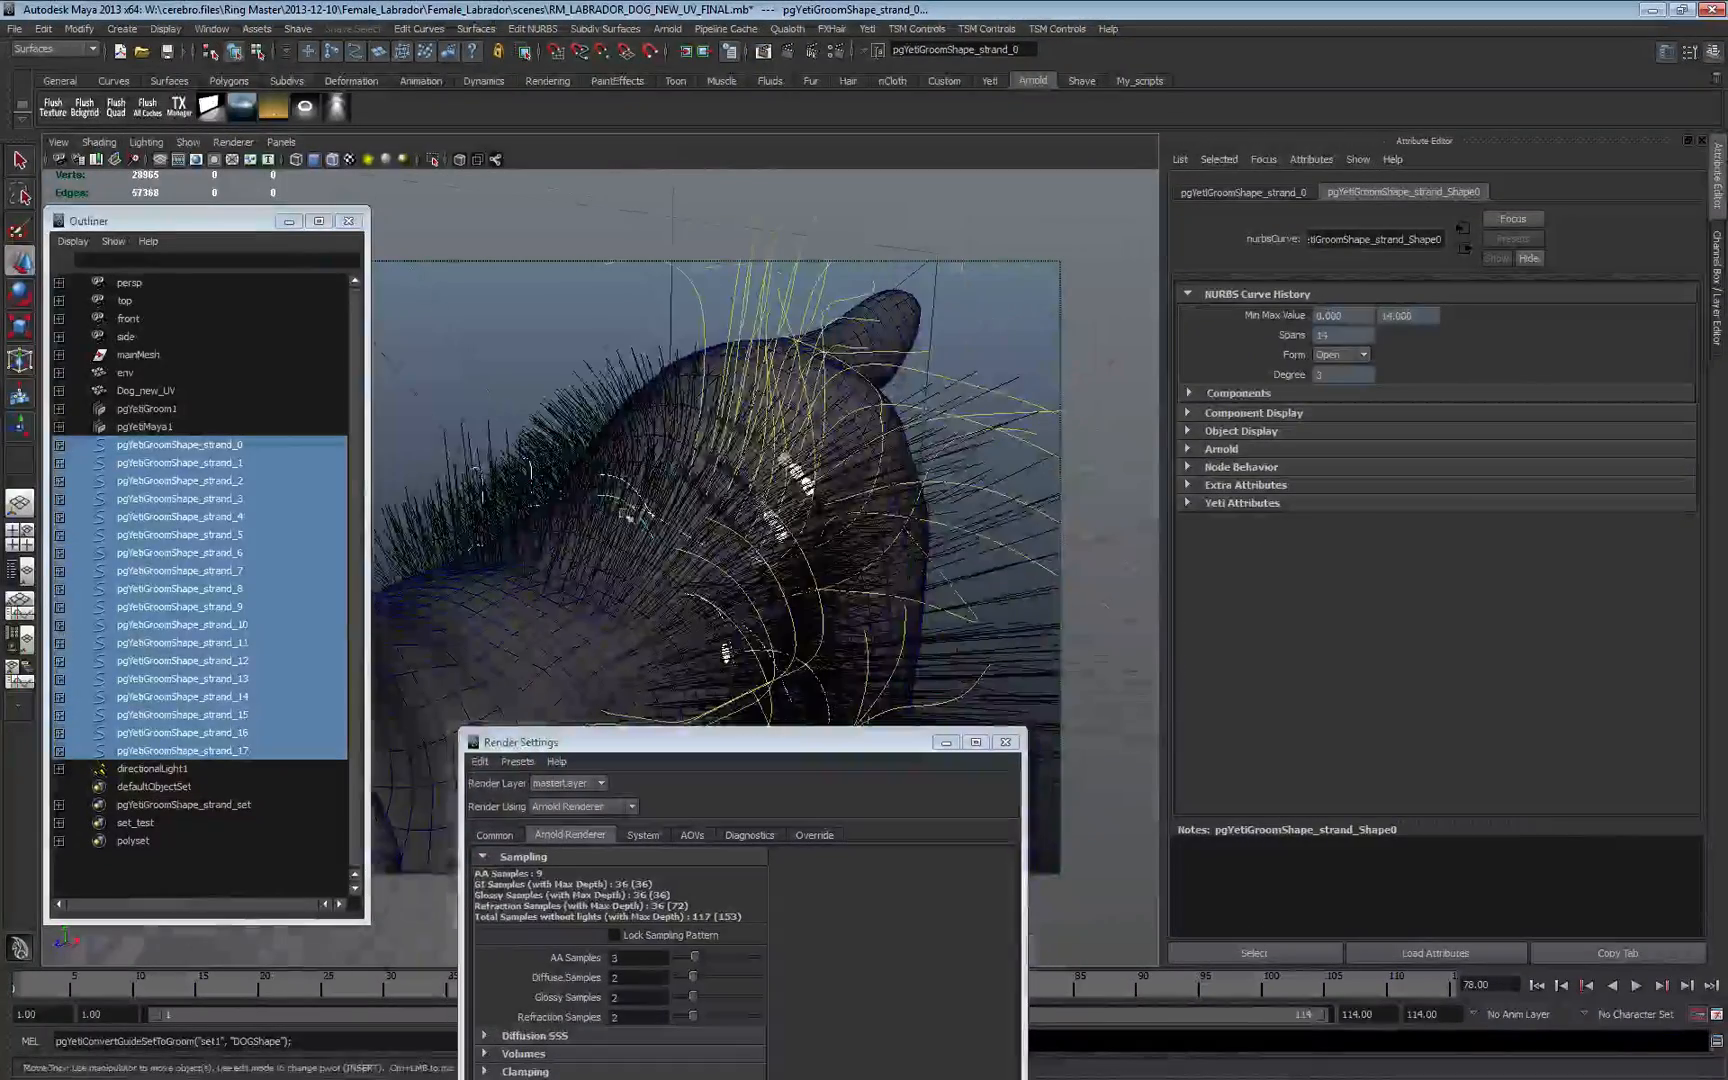
left_click(626, 498)
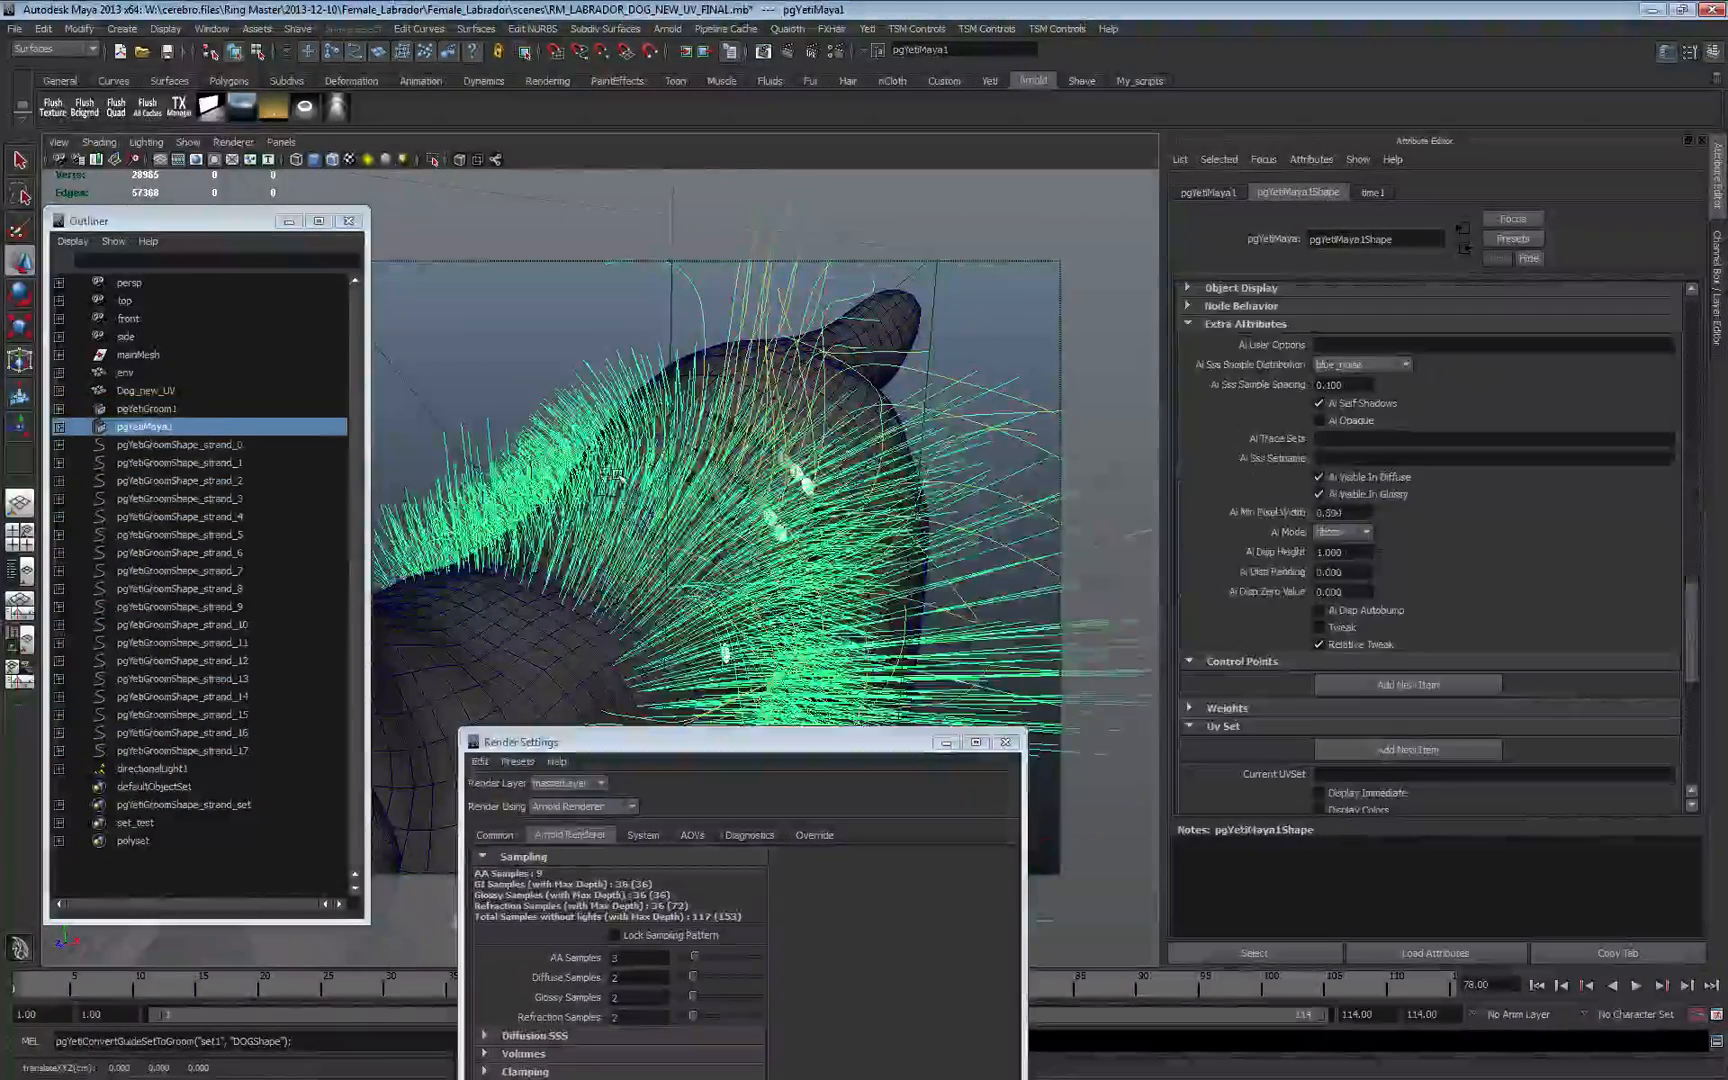
left_click_drag(640, 487, 711, 507, "alt")
right_click_drag(711, 507, 560, 480, "alt")
left_click_drag(560, 480, 392, 478, "alt")
middle_click_drag(376, 472, 381, 557, "alt")
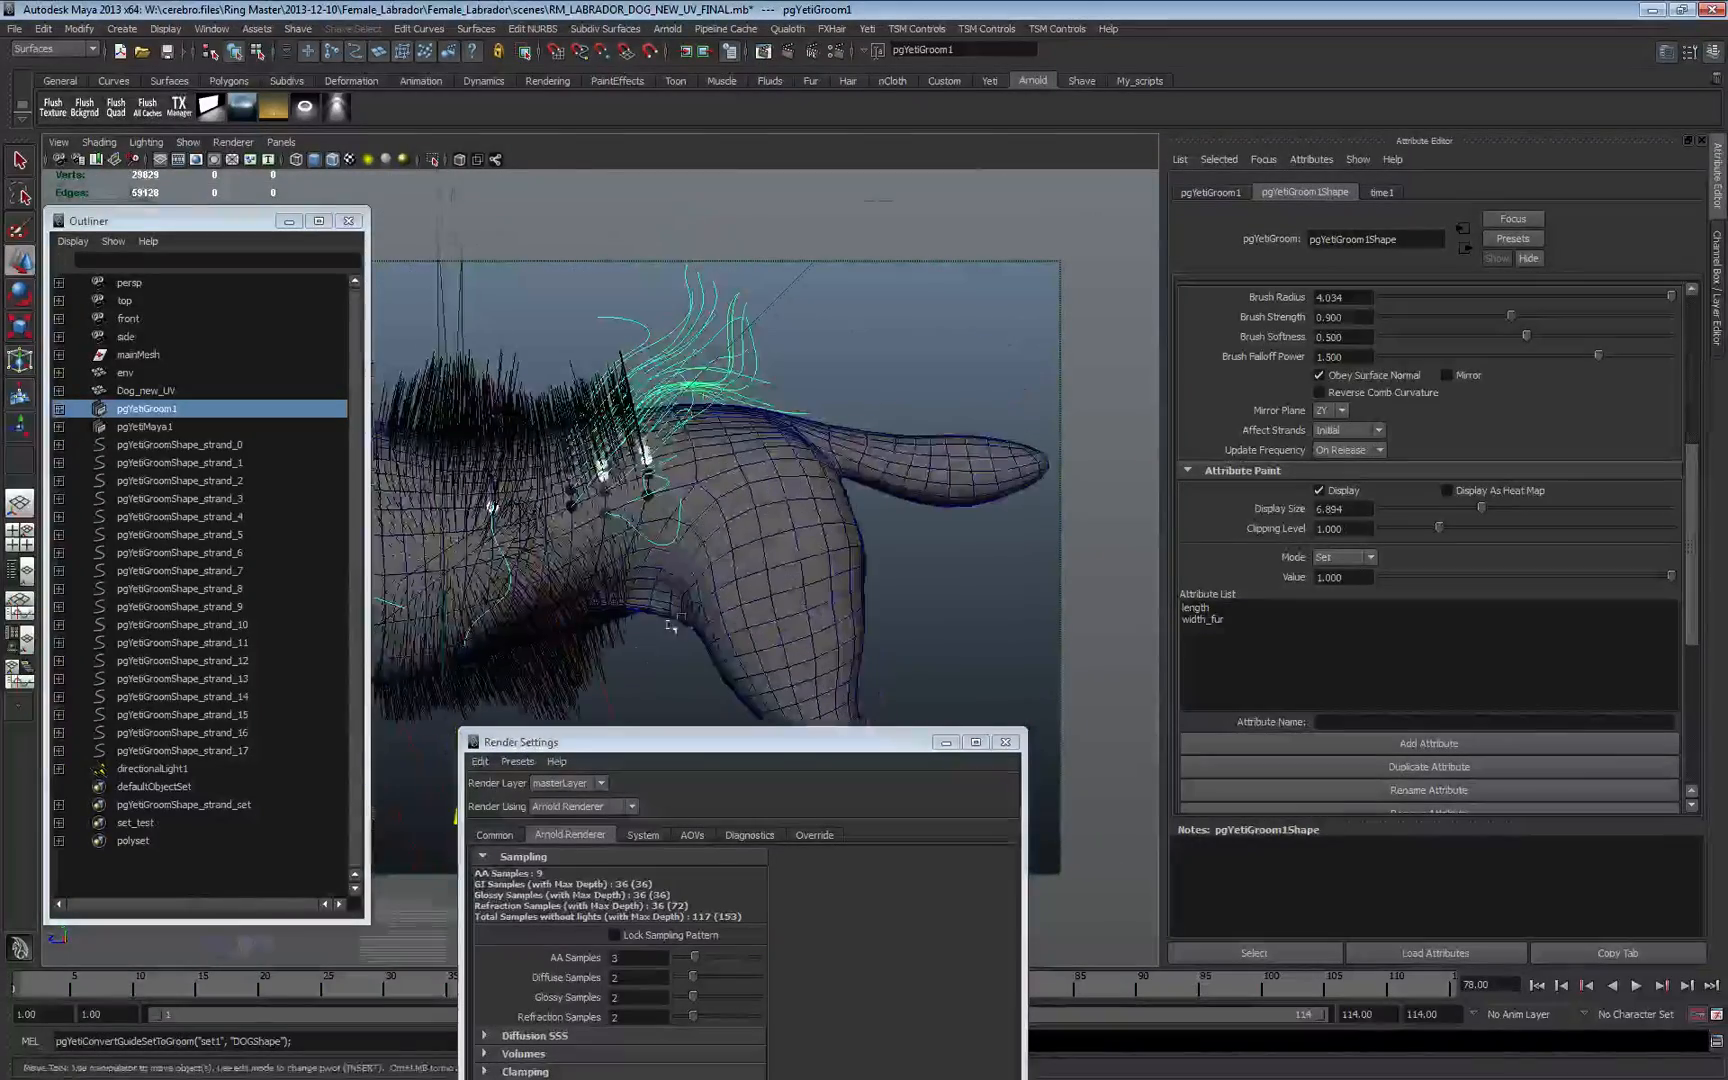
- Delete the guide curves pgYetiGroomShape_strand_0 to strand_17
left_click(178, 445)
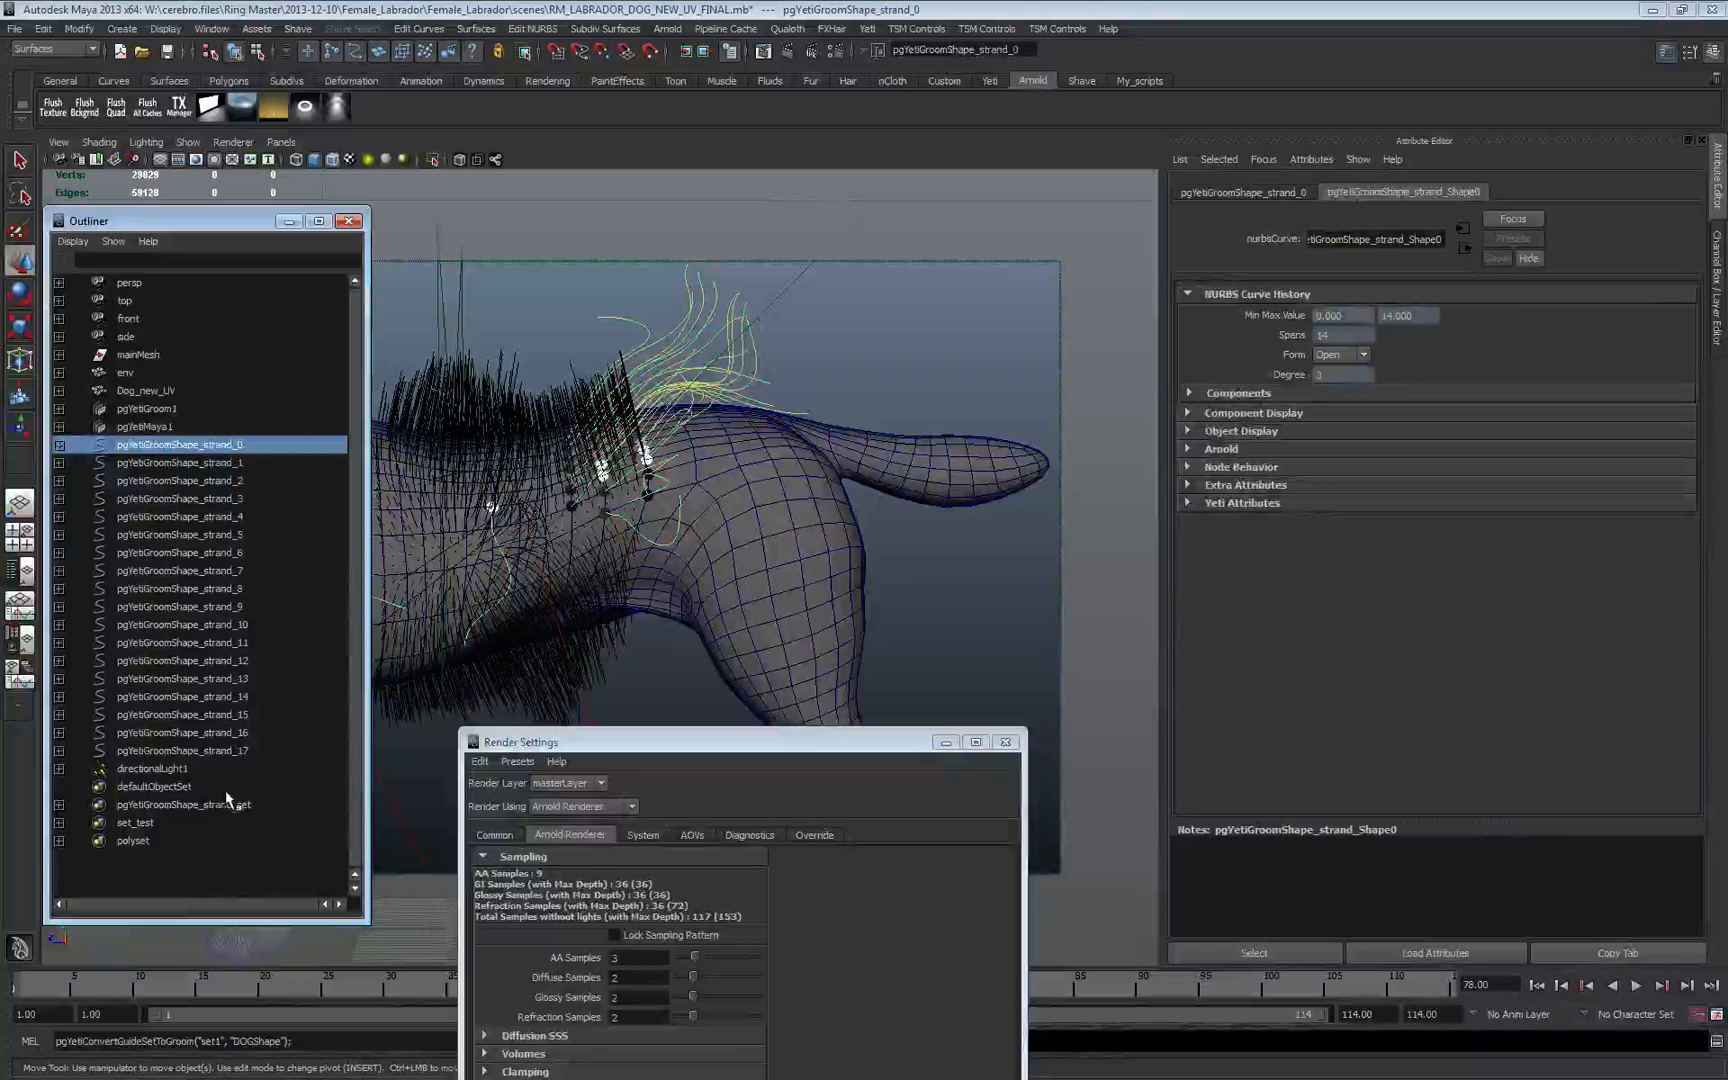
left_click(221, 752, "shift")
key("Delete")
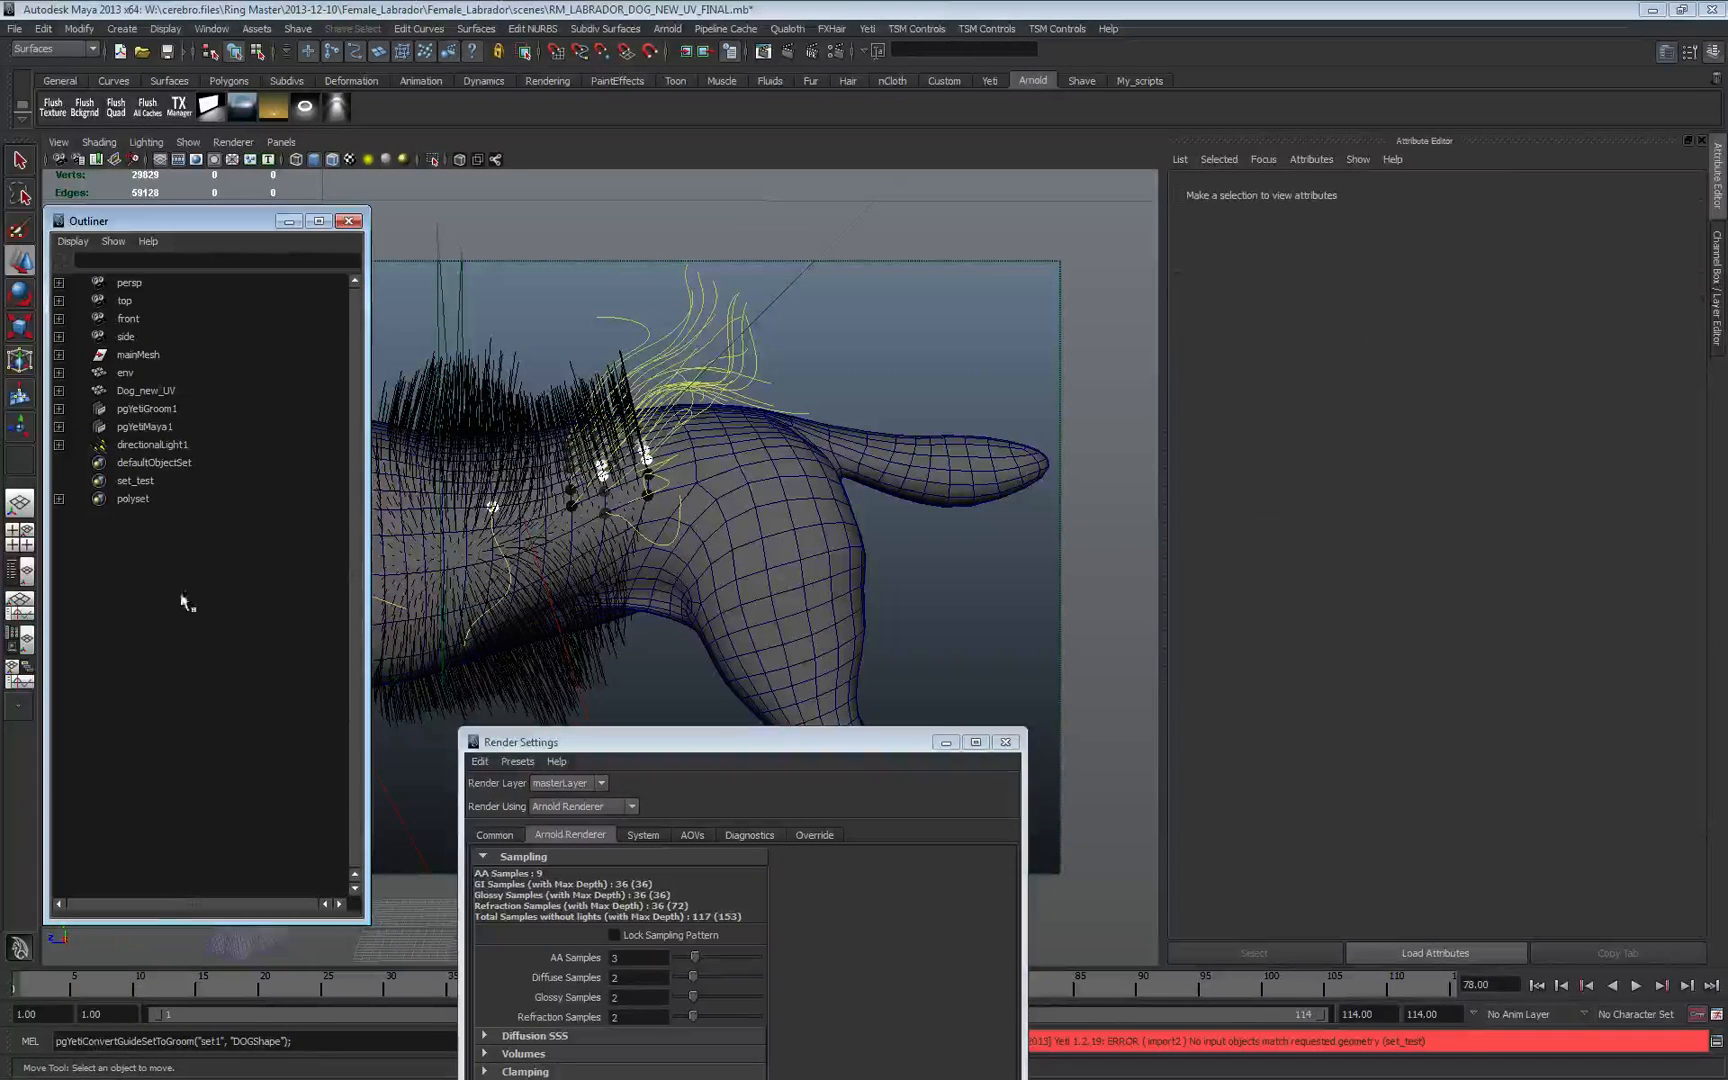
left_click(131, 500)
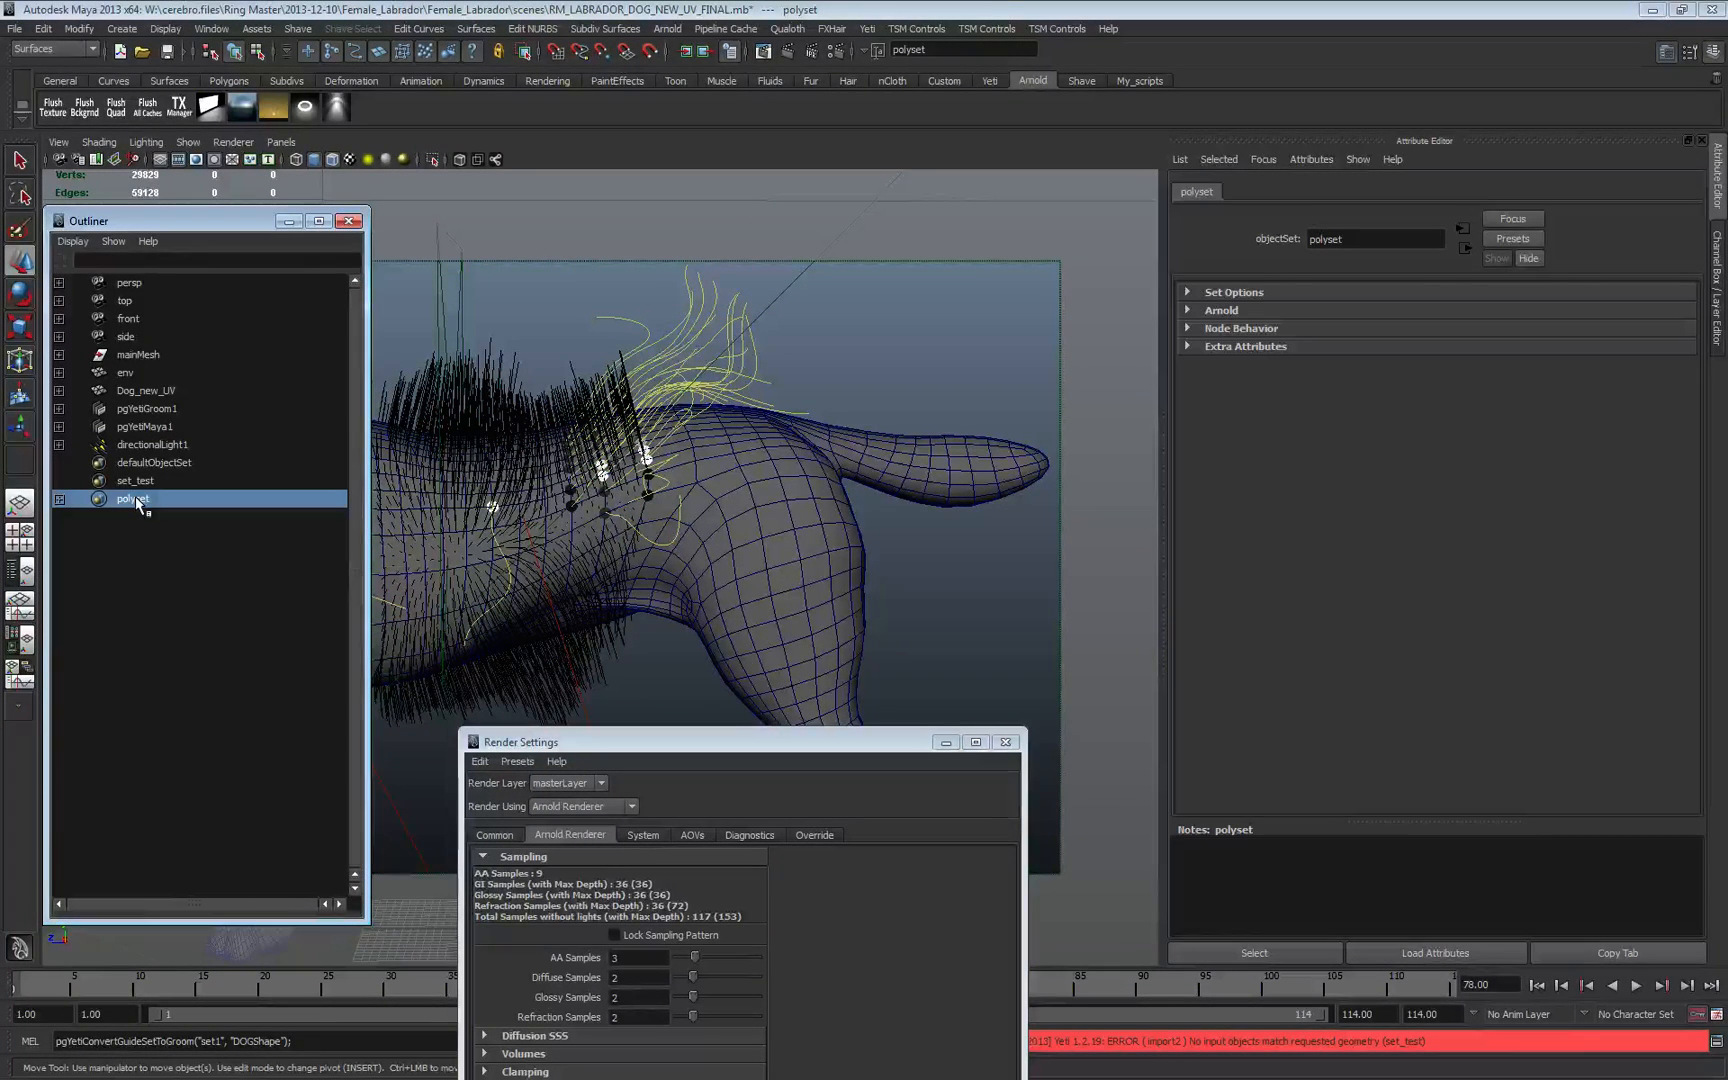
- Convert the pgYetiGroom1 groom on the dog's body to curves
left_click(690, 382)
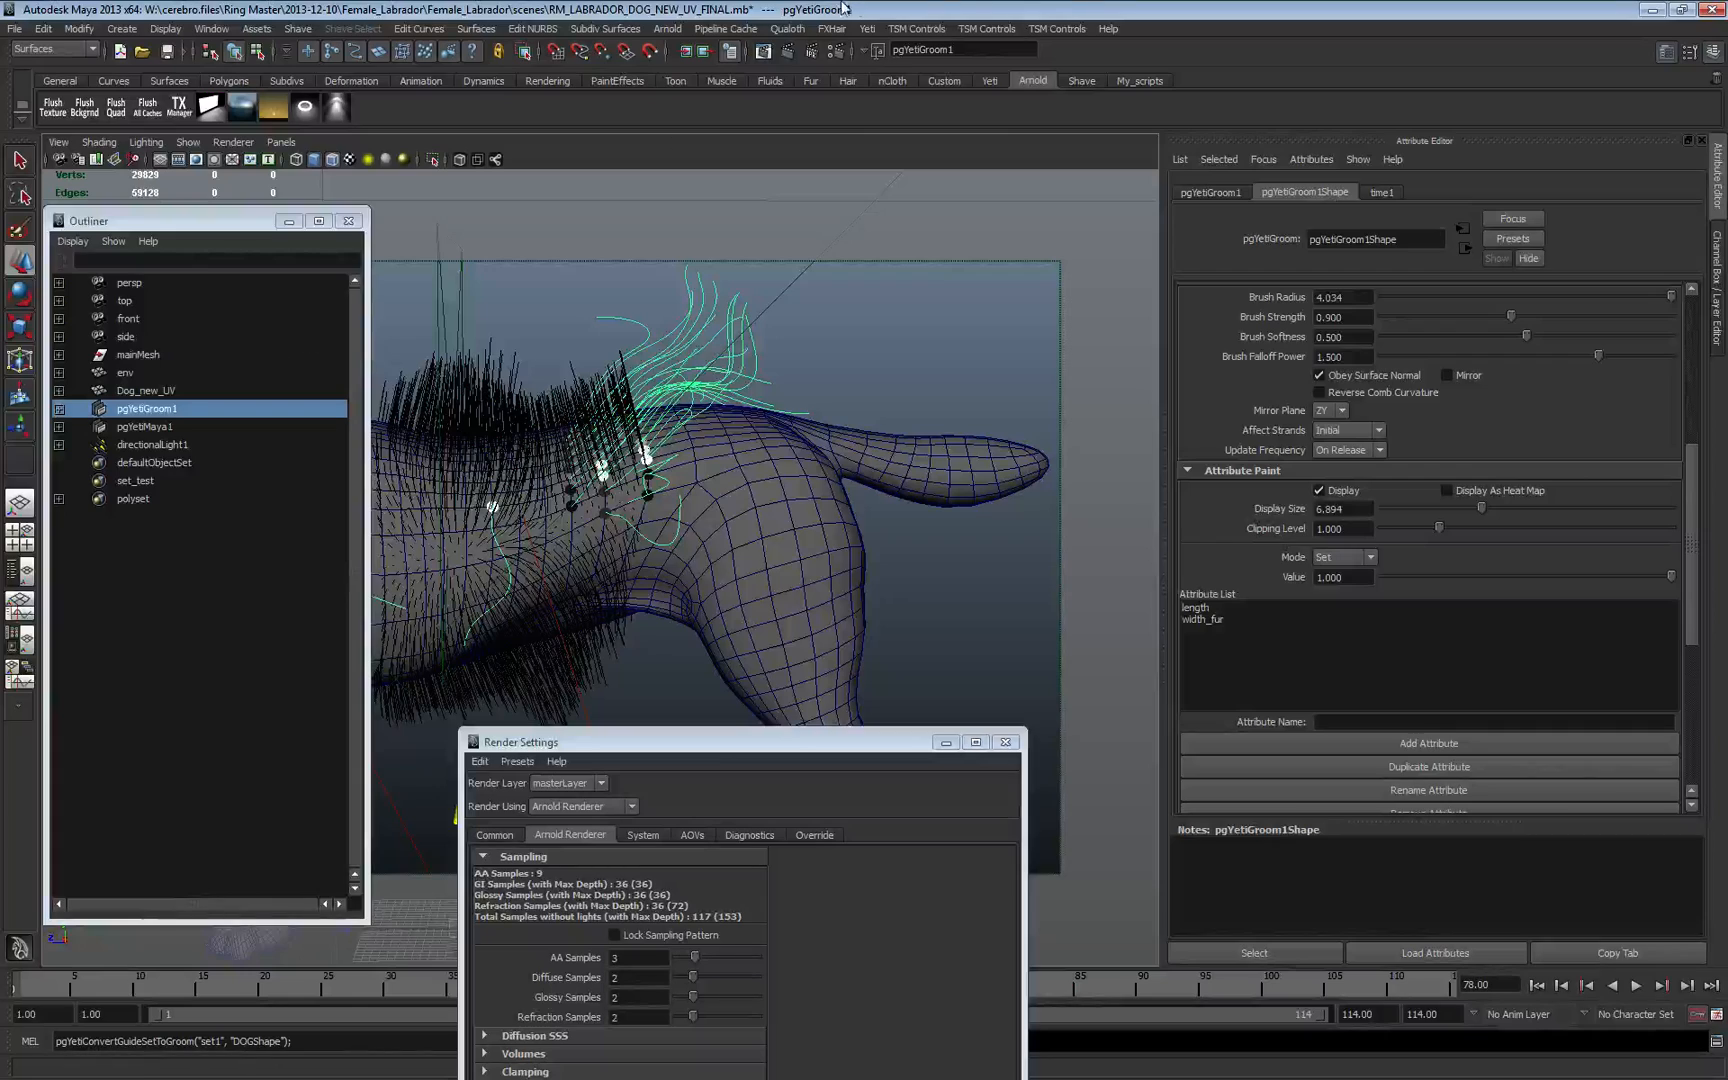
right_click_drag(833, 359, 621, 404, "alt")
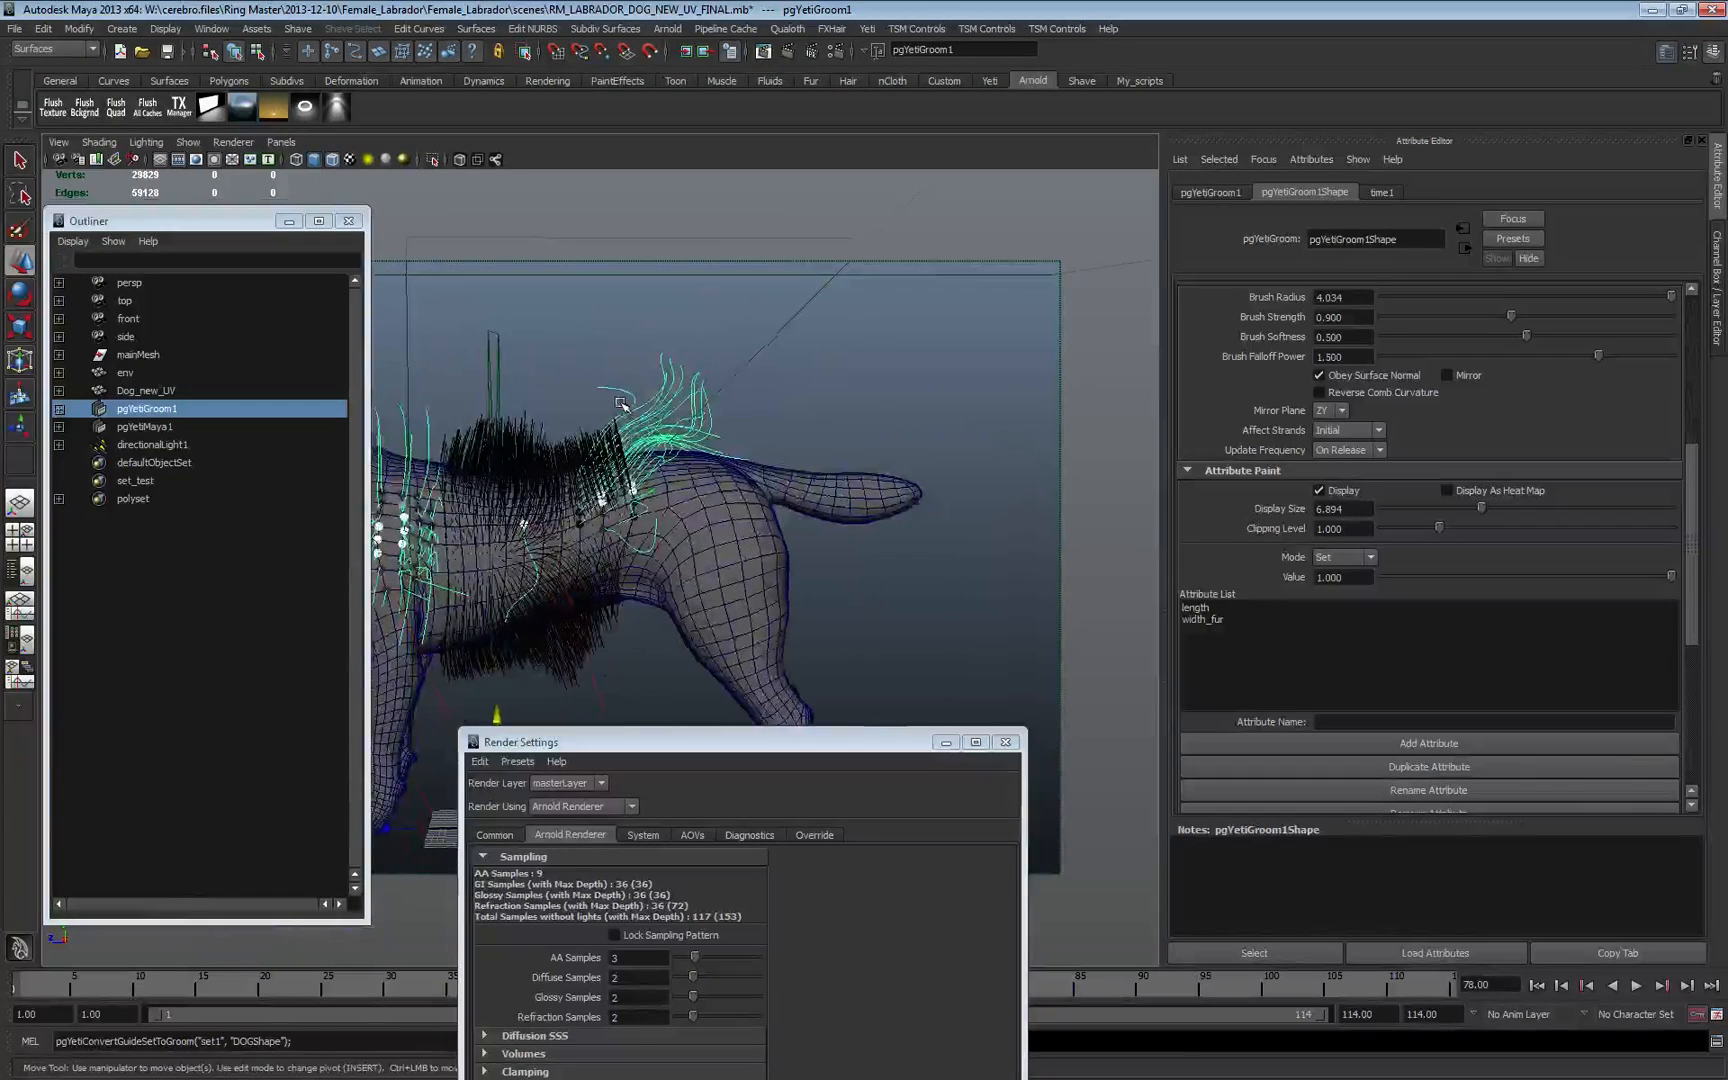
left_click_drag(621, 404, 672, 420, "alt")
middle_click_drag(648, 418, 702, 346, "alt")
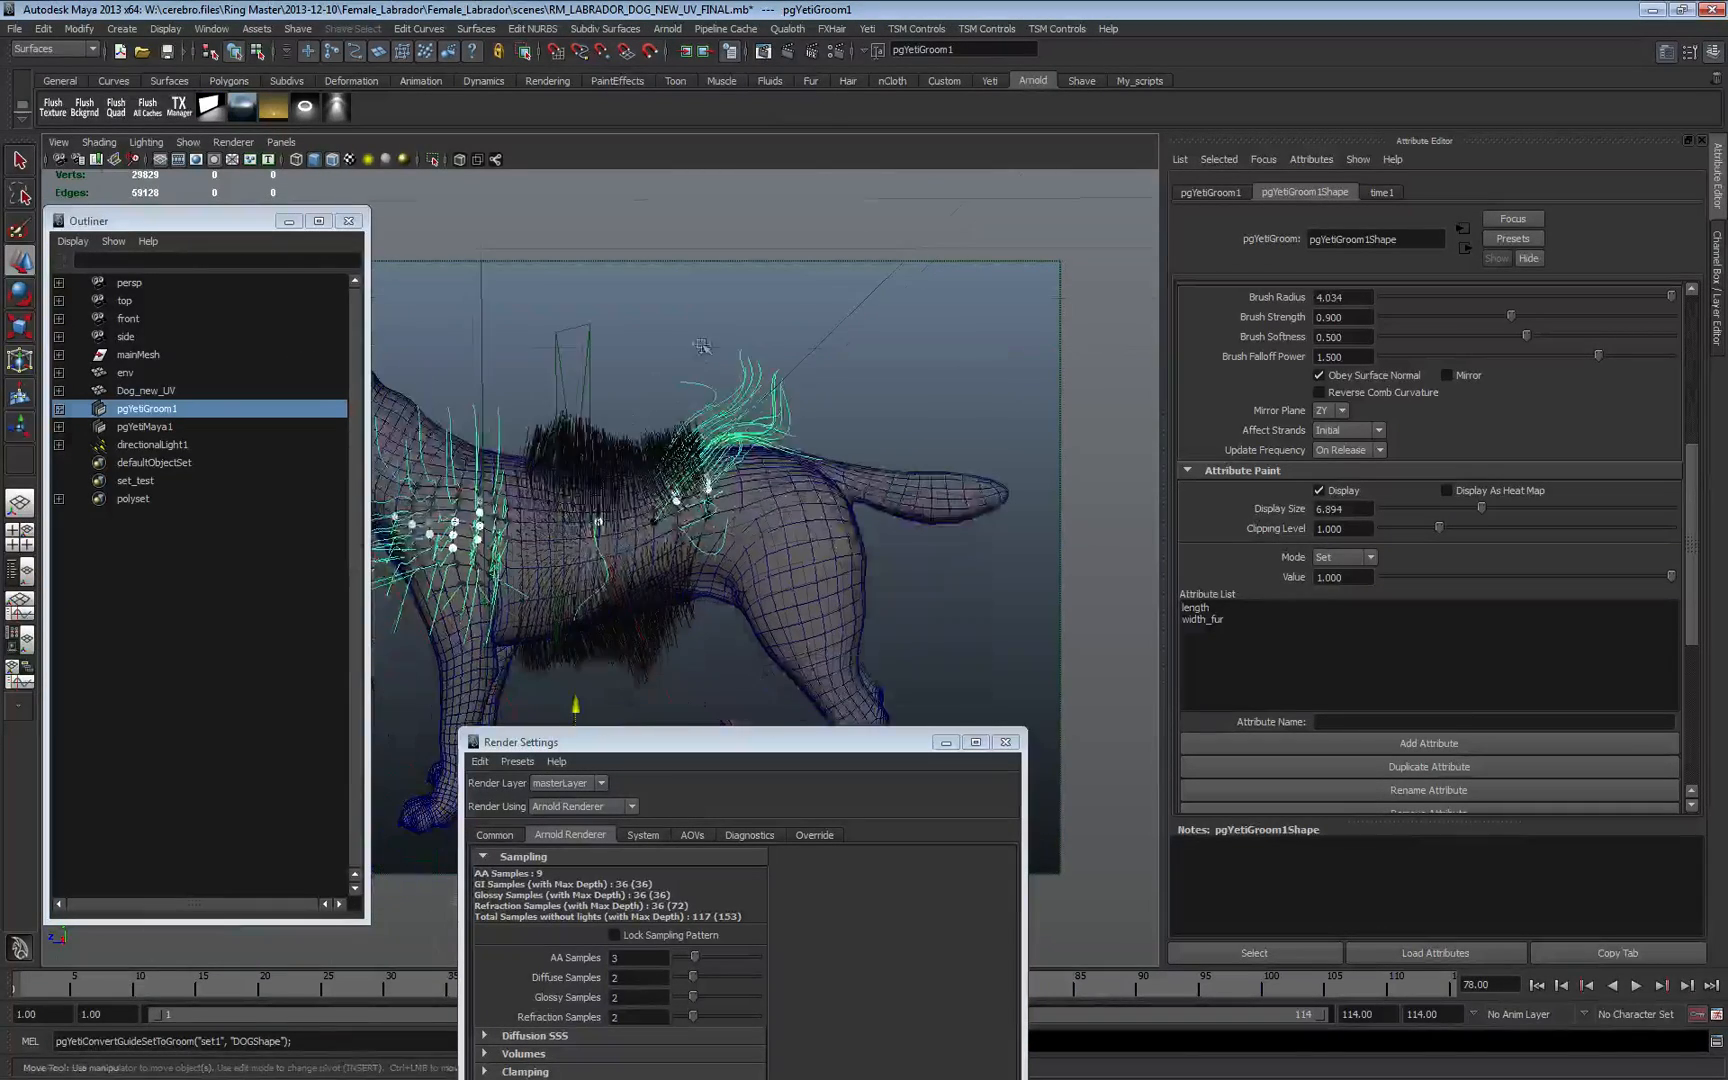
right_click_drag(702, 346, 706, 400, "alt")
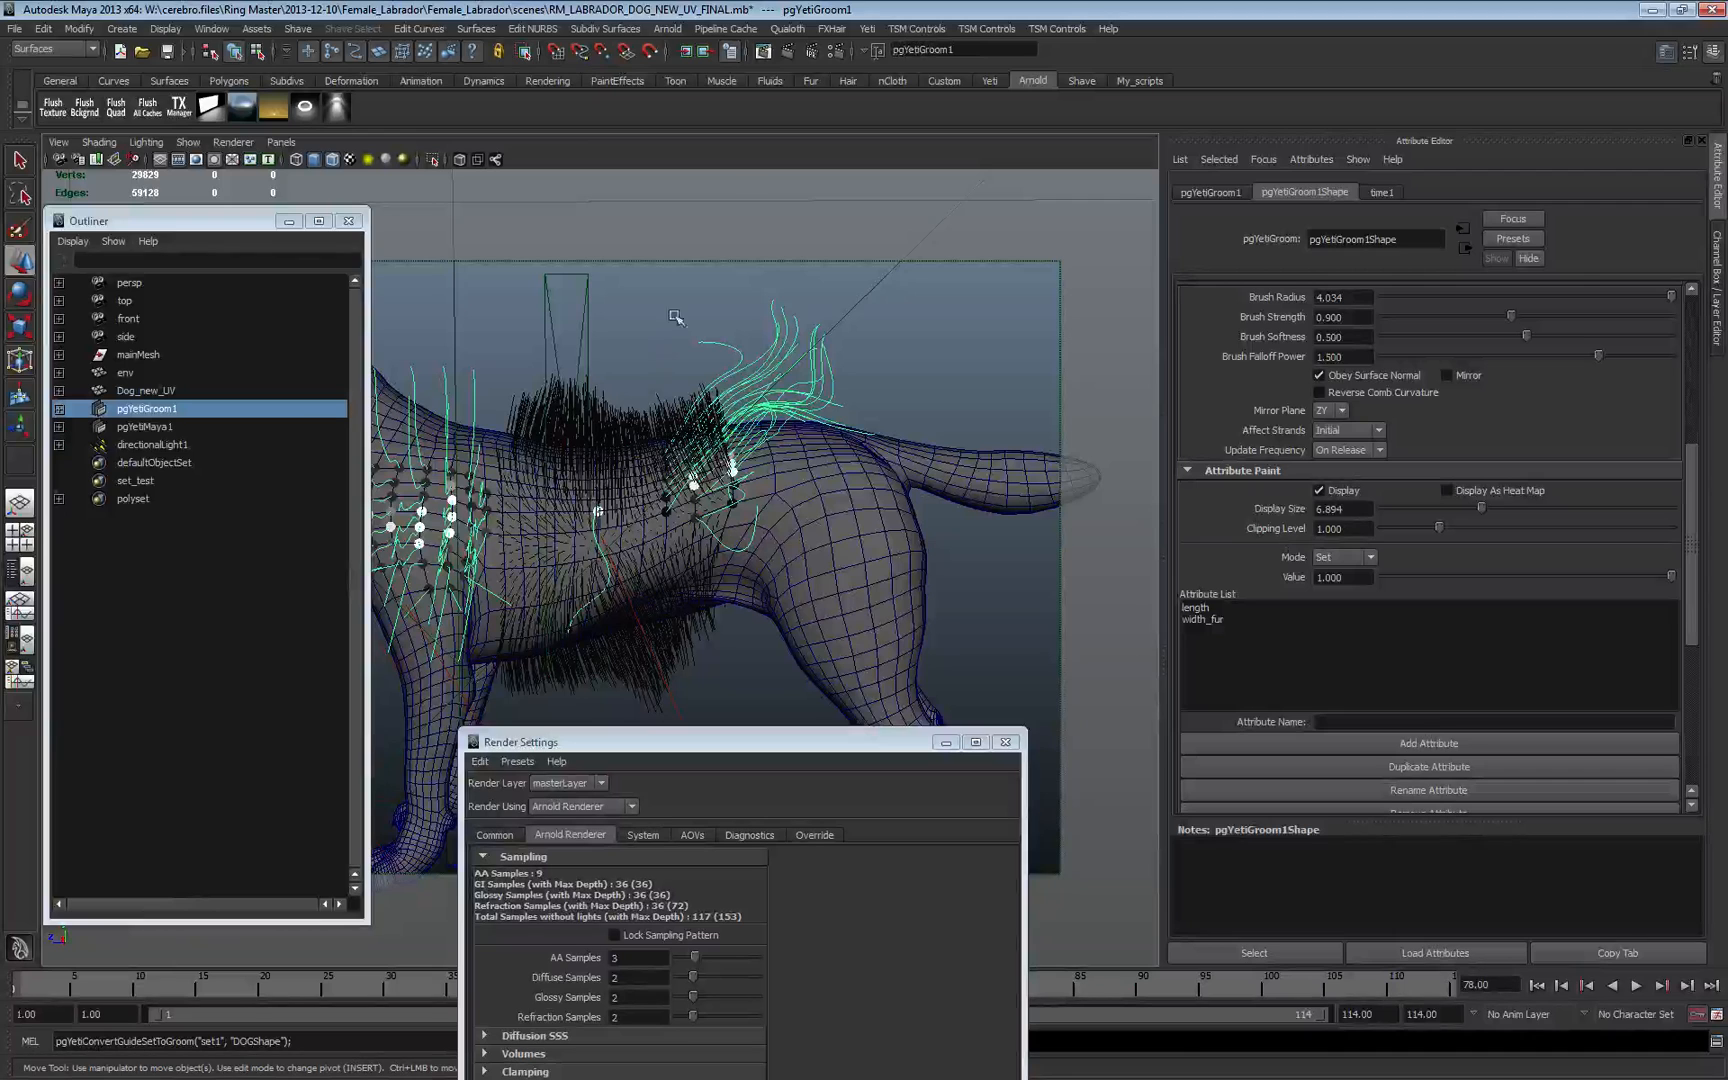
left_click(870, 29)
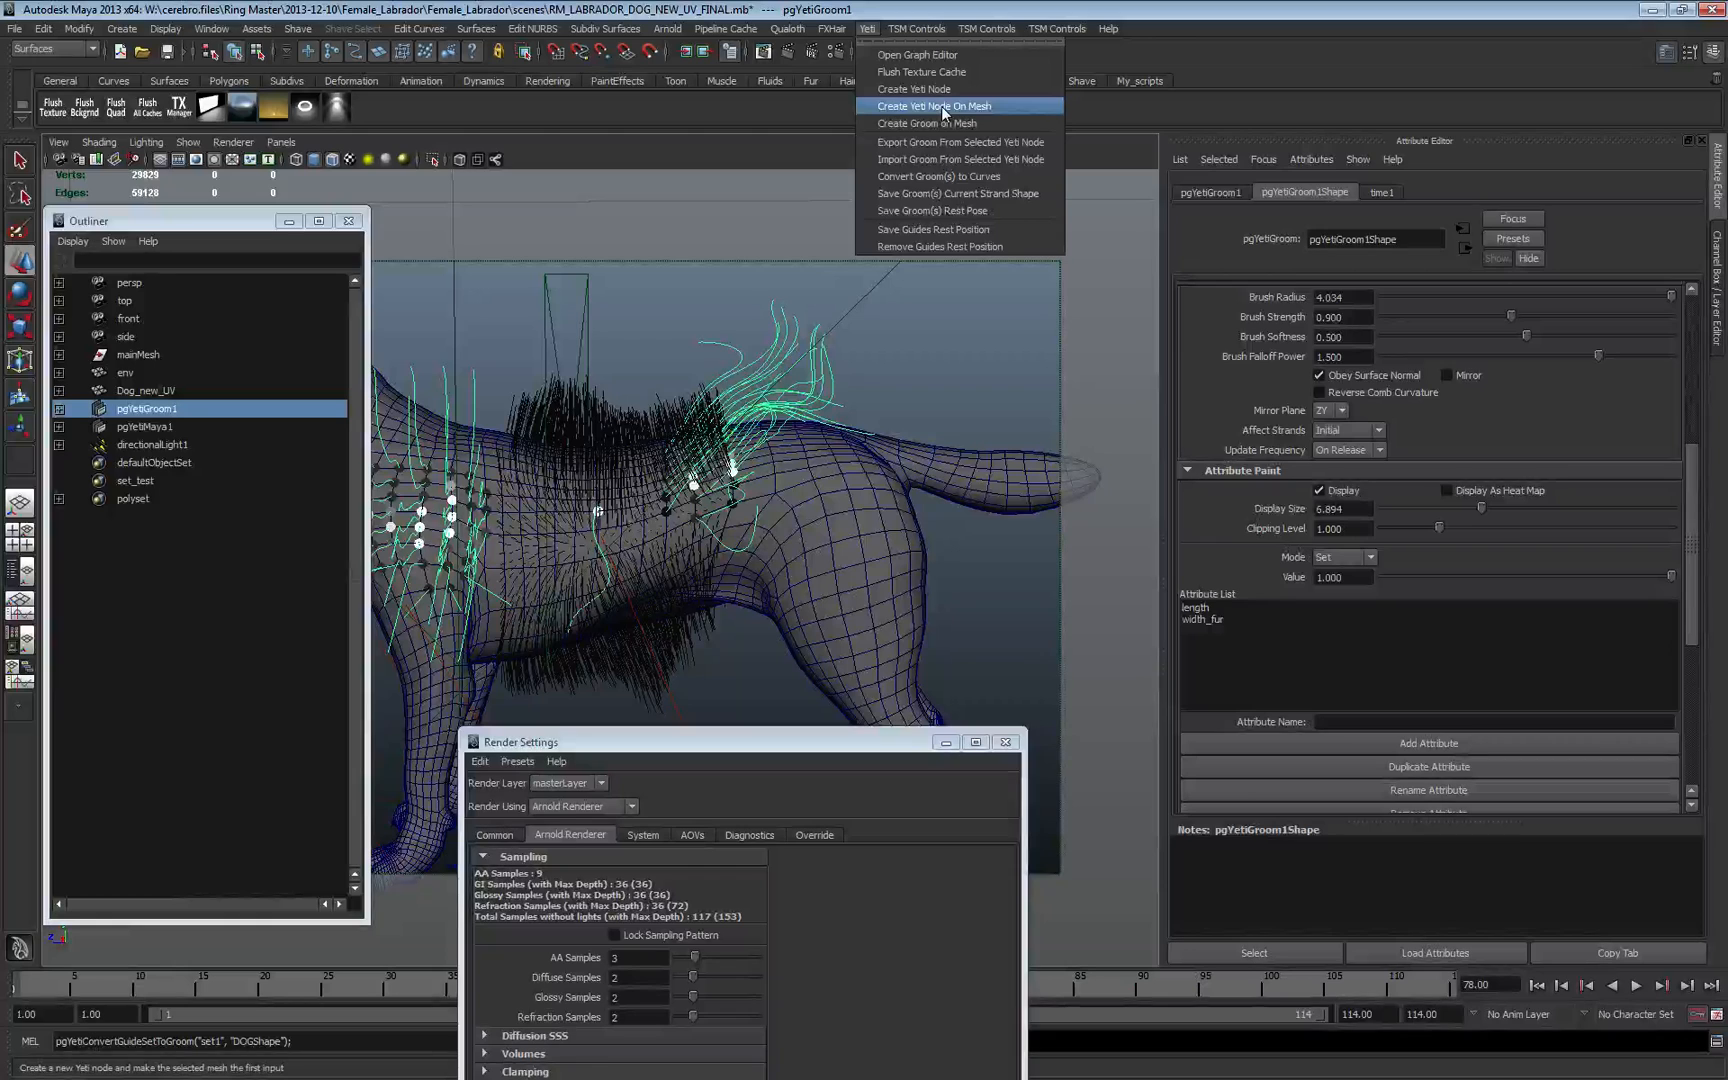
left_click(938, 176)
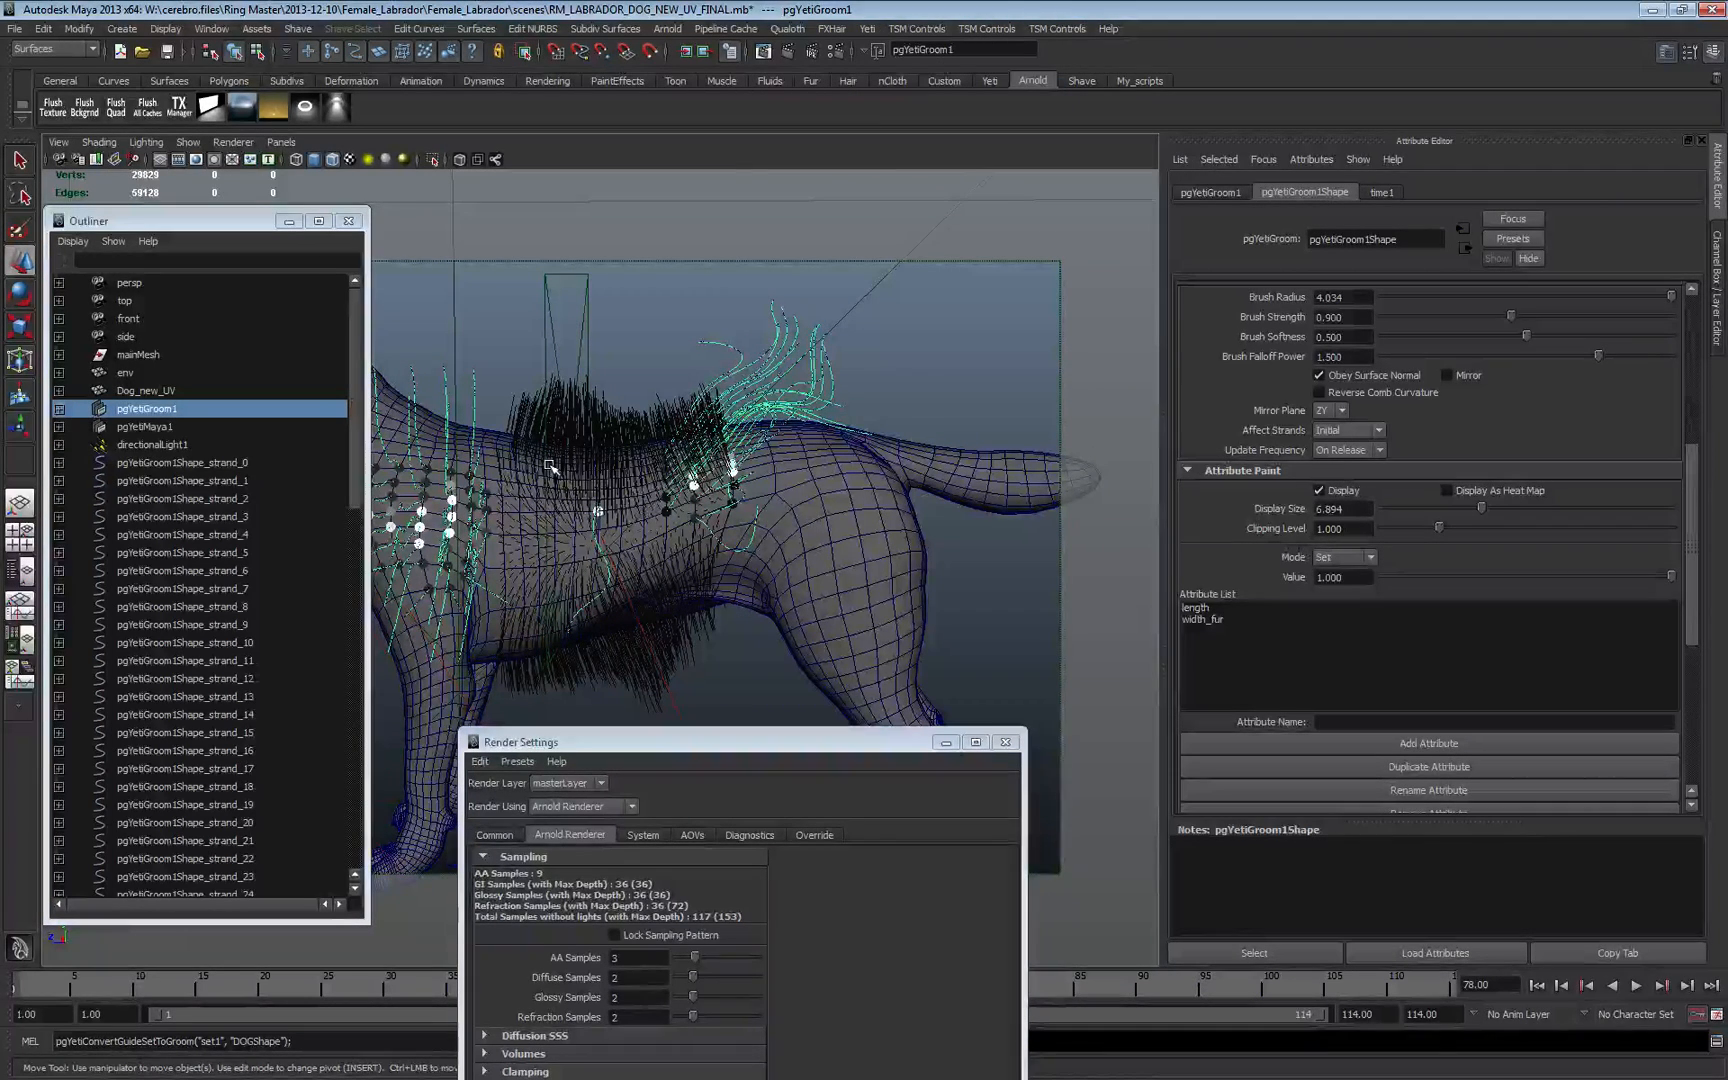
- Create a set from the curves pgYetiGroom1Shape_strand_0 to strand_74, entering set_test as its name
left_click(213, 464)
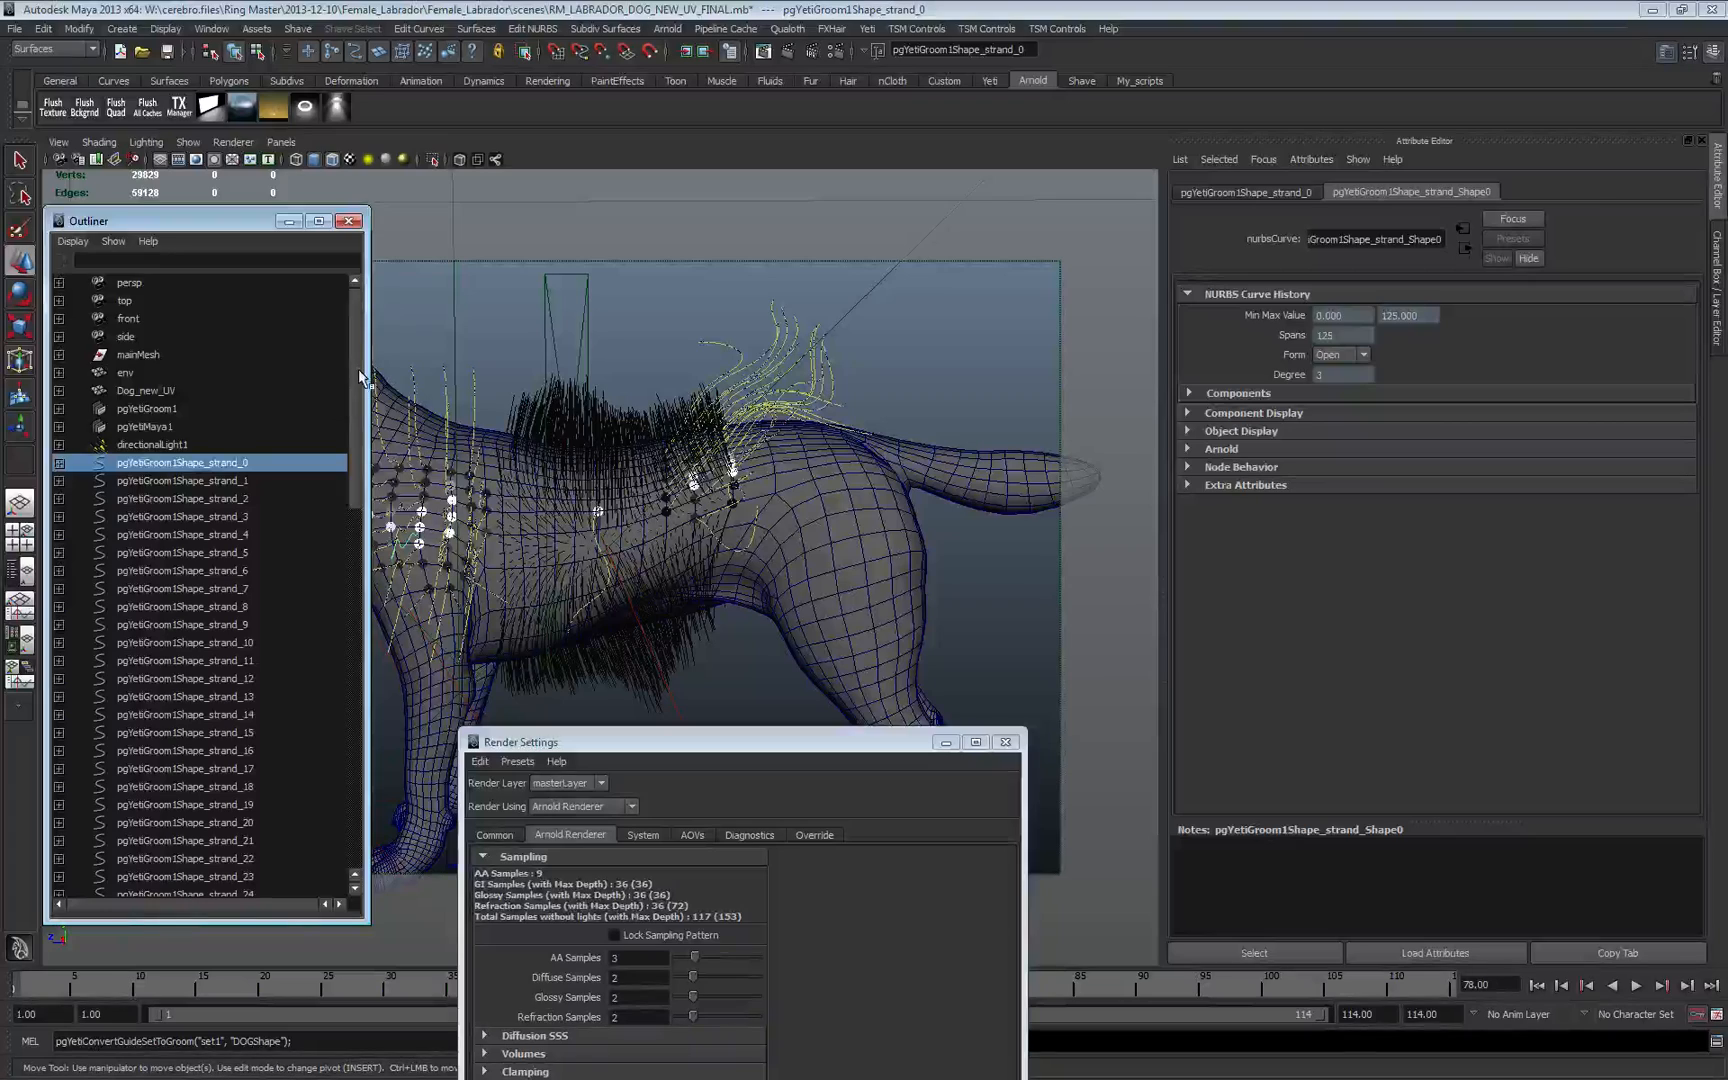
left_click_drag(358, 376, 356, 730)
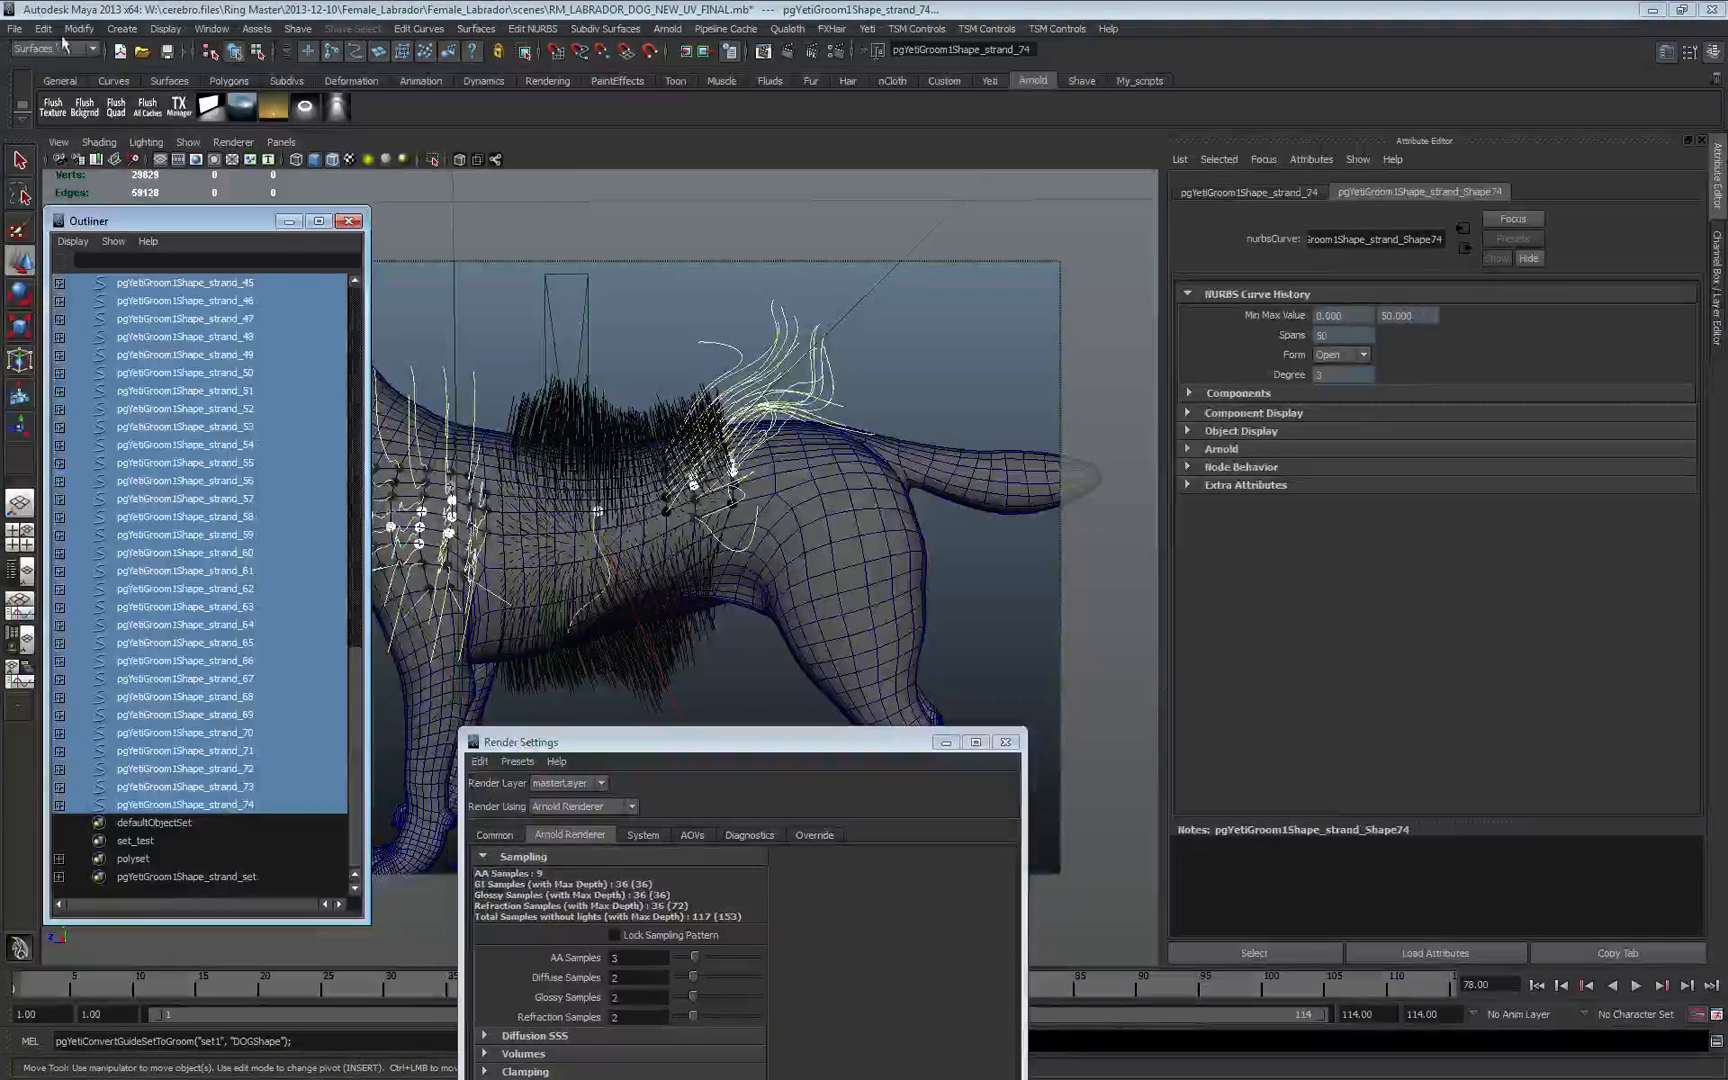
left_click(122, 28)
mouse_move(268, 400)
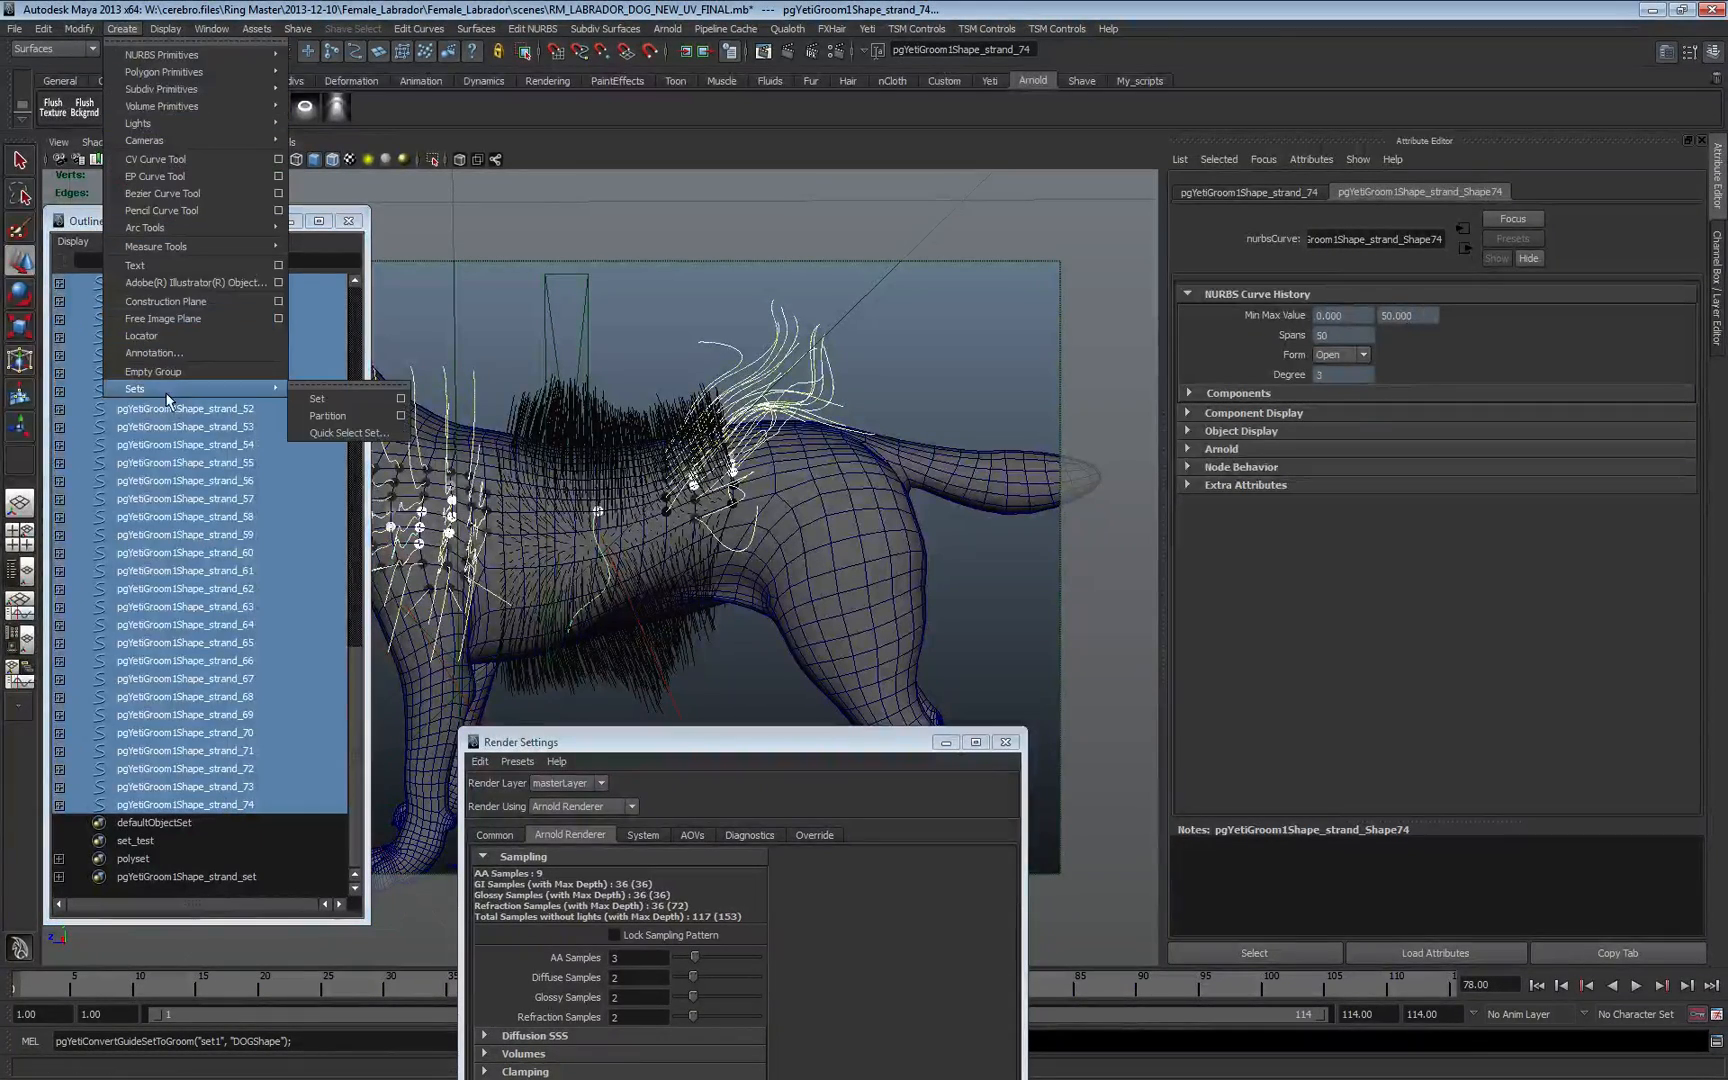
left_click(400, 398)
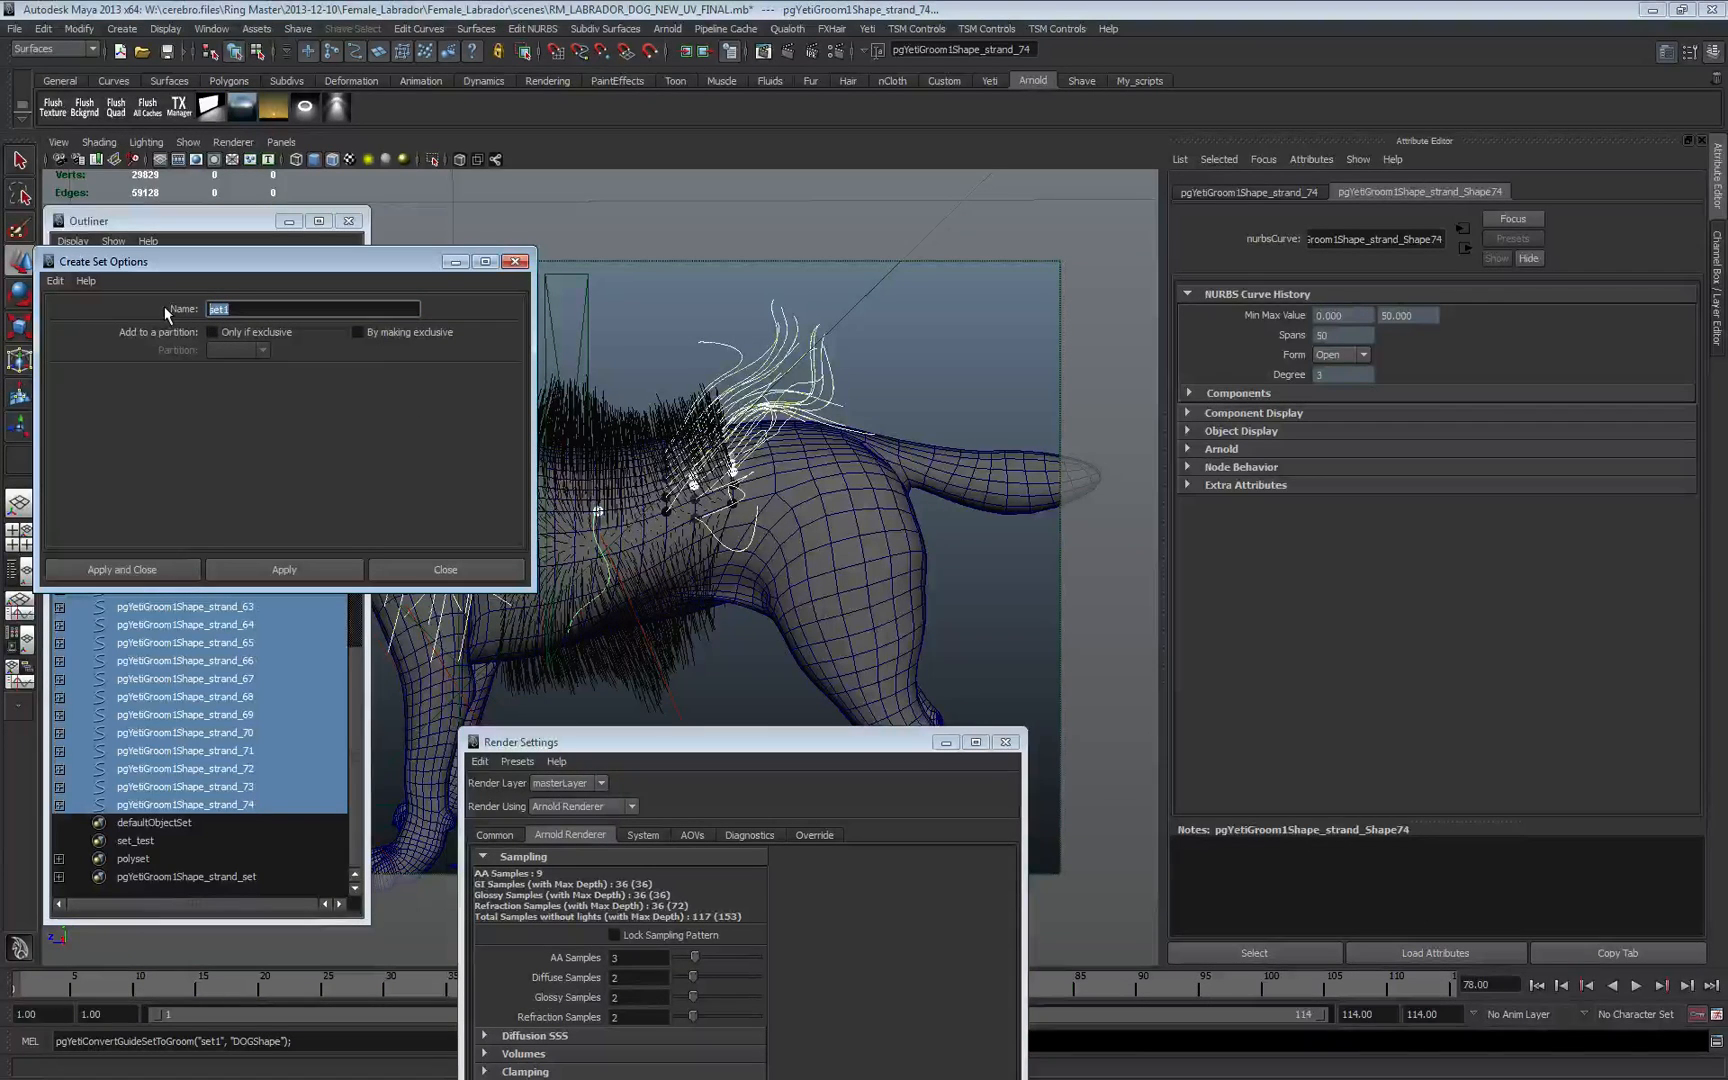
key("BackSpace")
type("_test")
left_click_drag(289, 309, 36, 312)
left_click(118, 571)
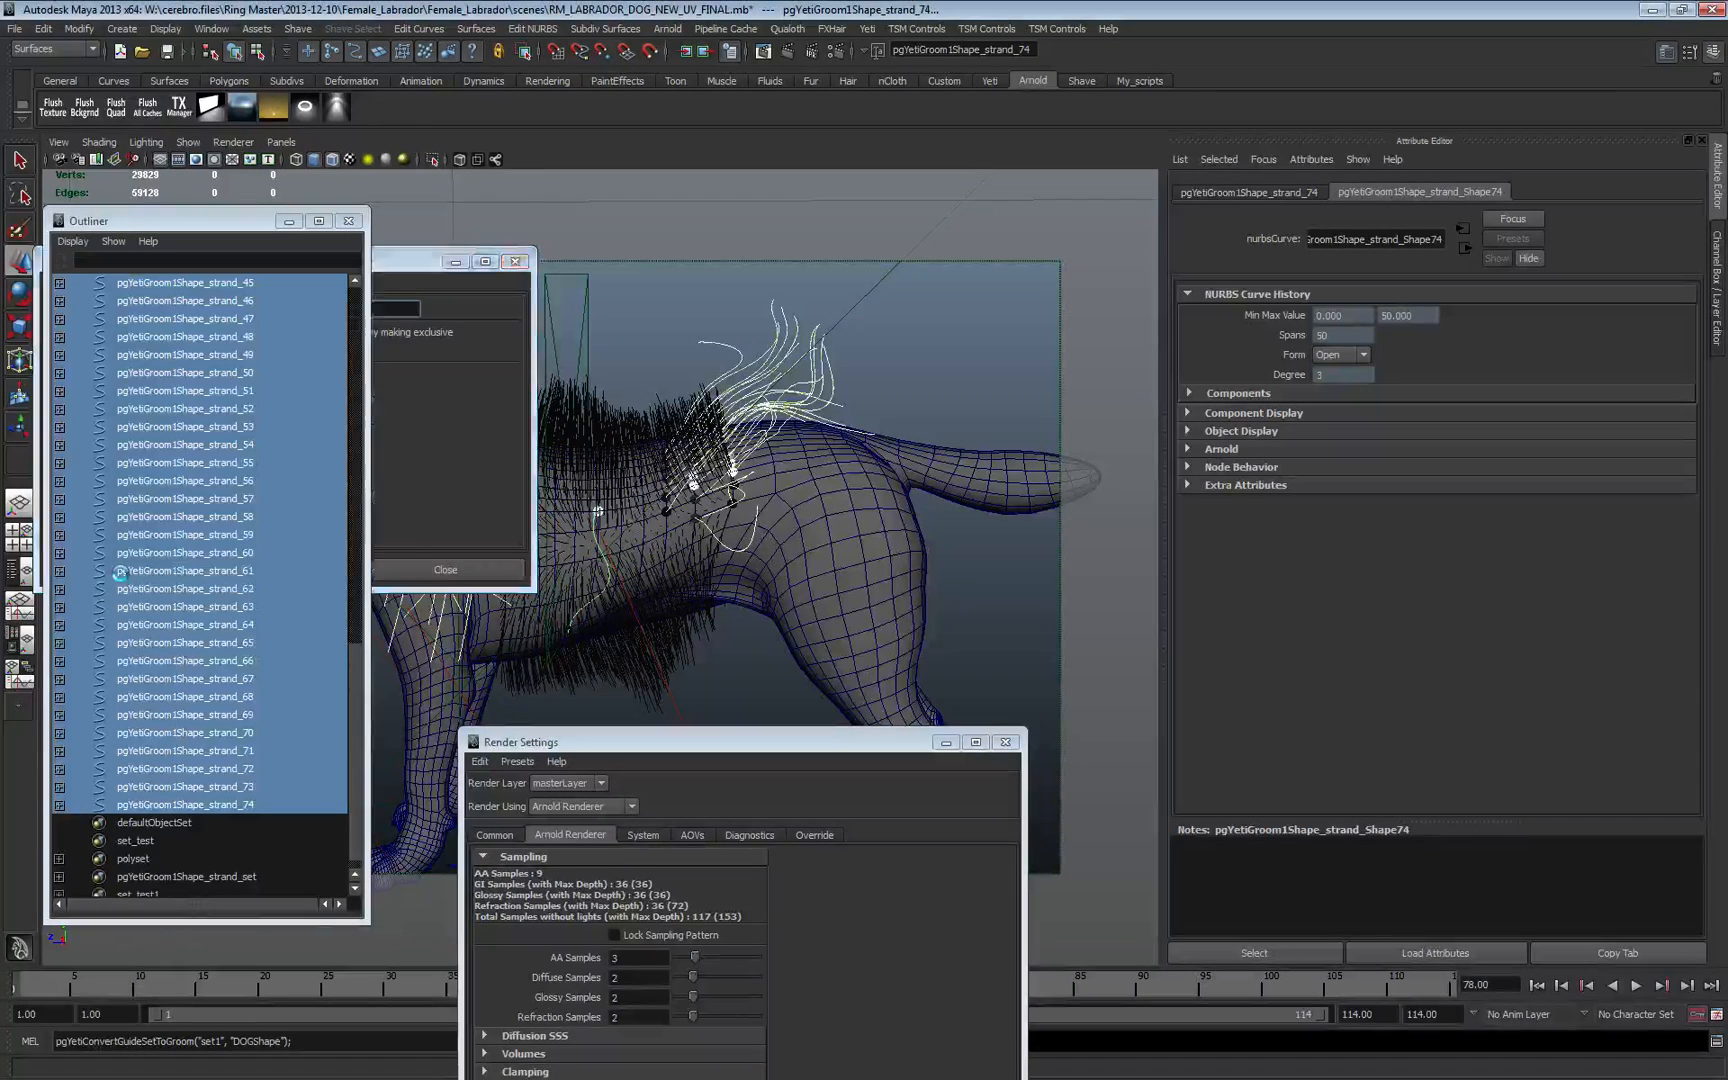
- Examine which guide set is assigned to the pgYetiMaya1 fur node
left_click_drag(701, 741, 727, 514)
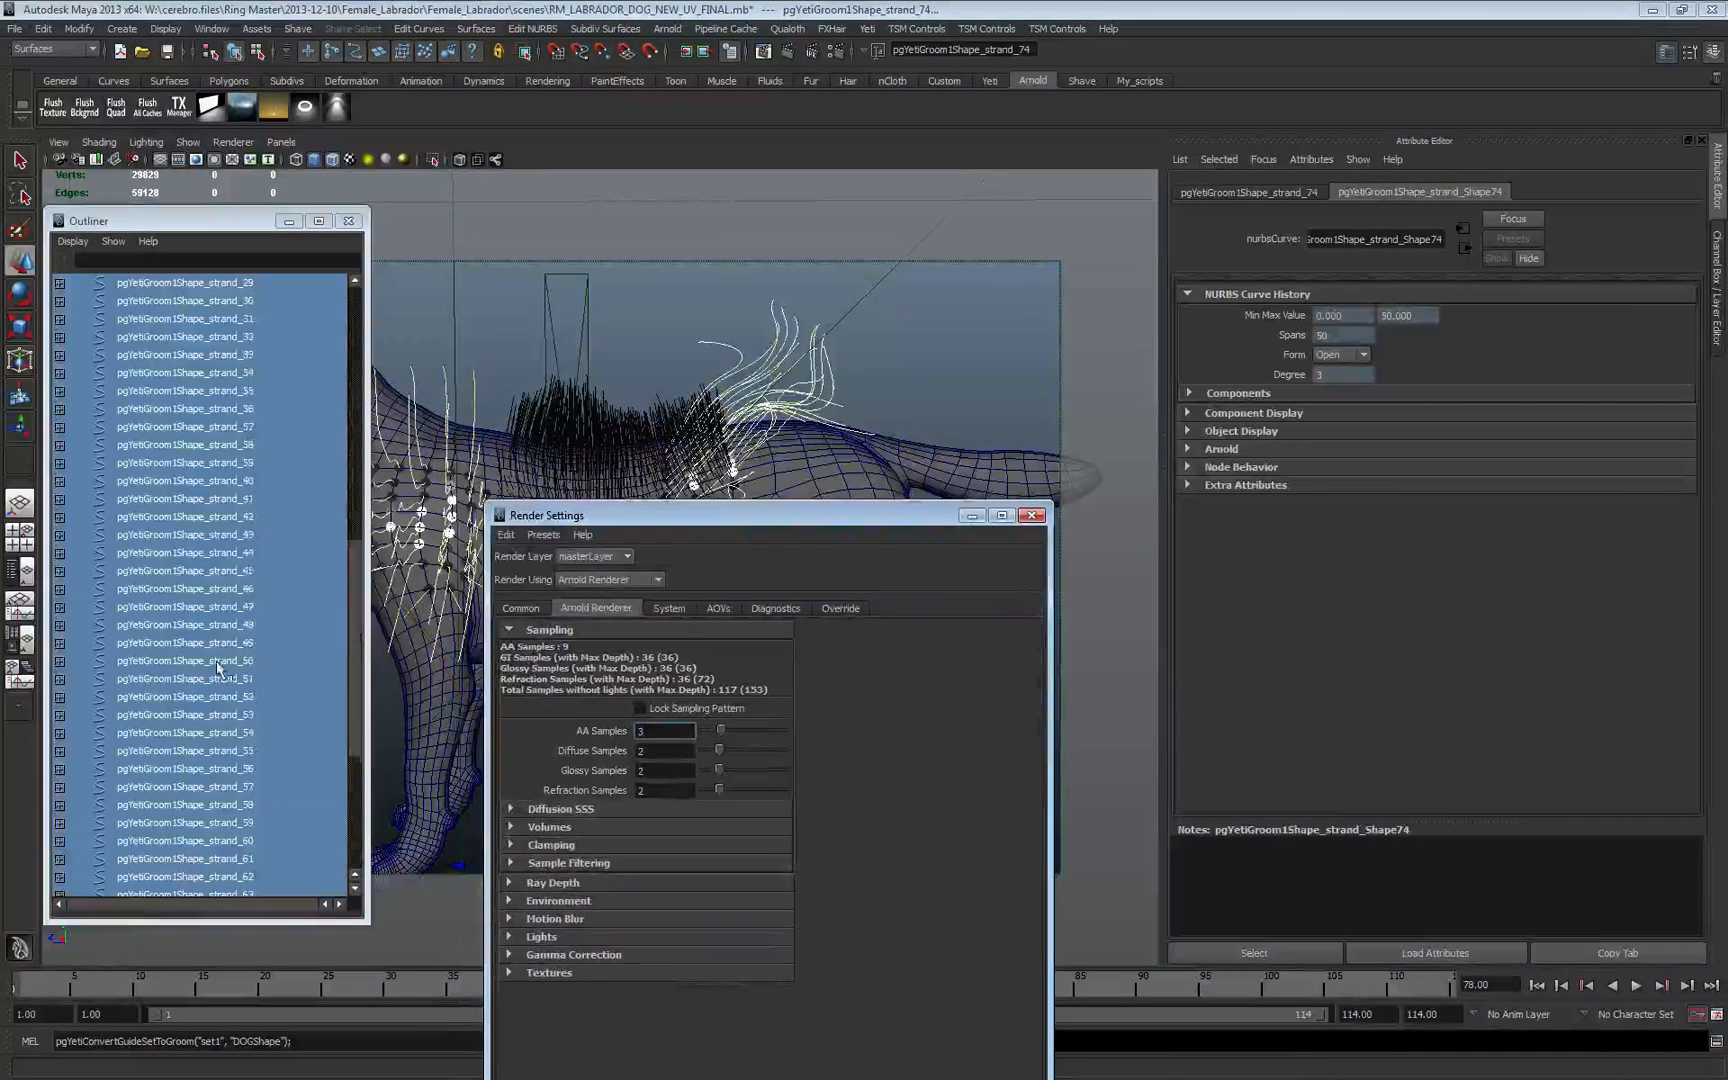
scroll(190, 435, "up", 15)
left_click(189, 428)
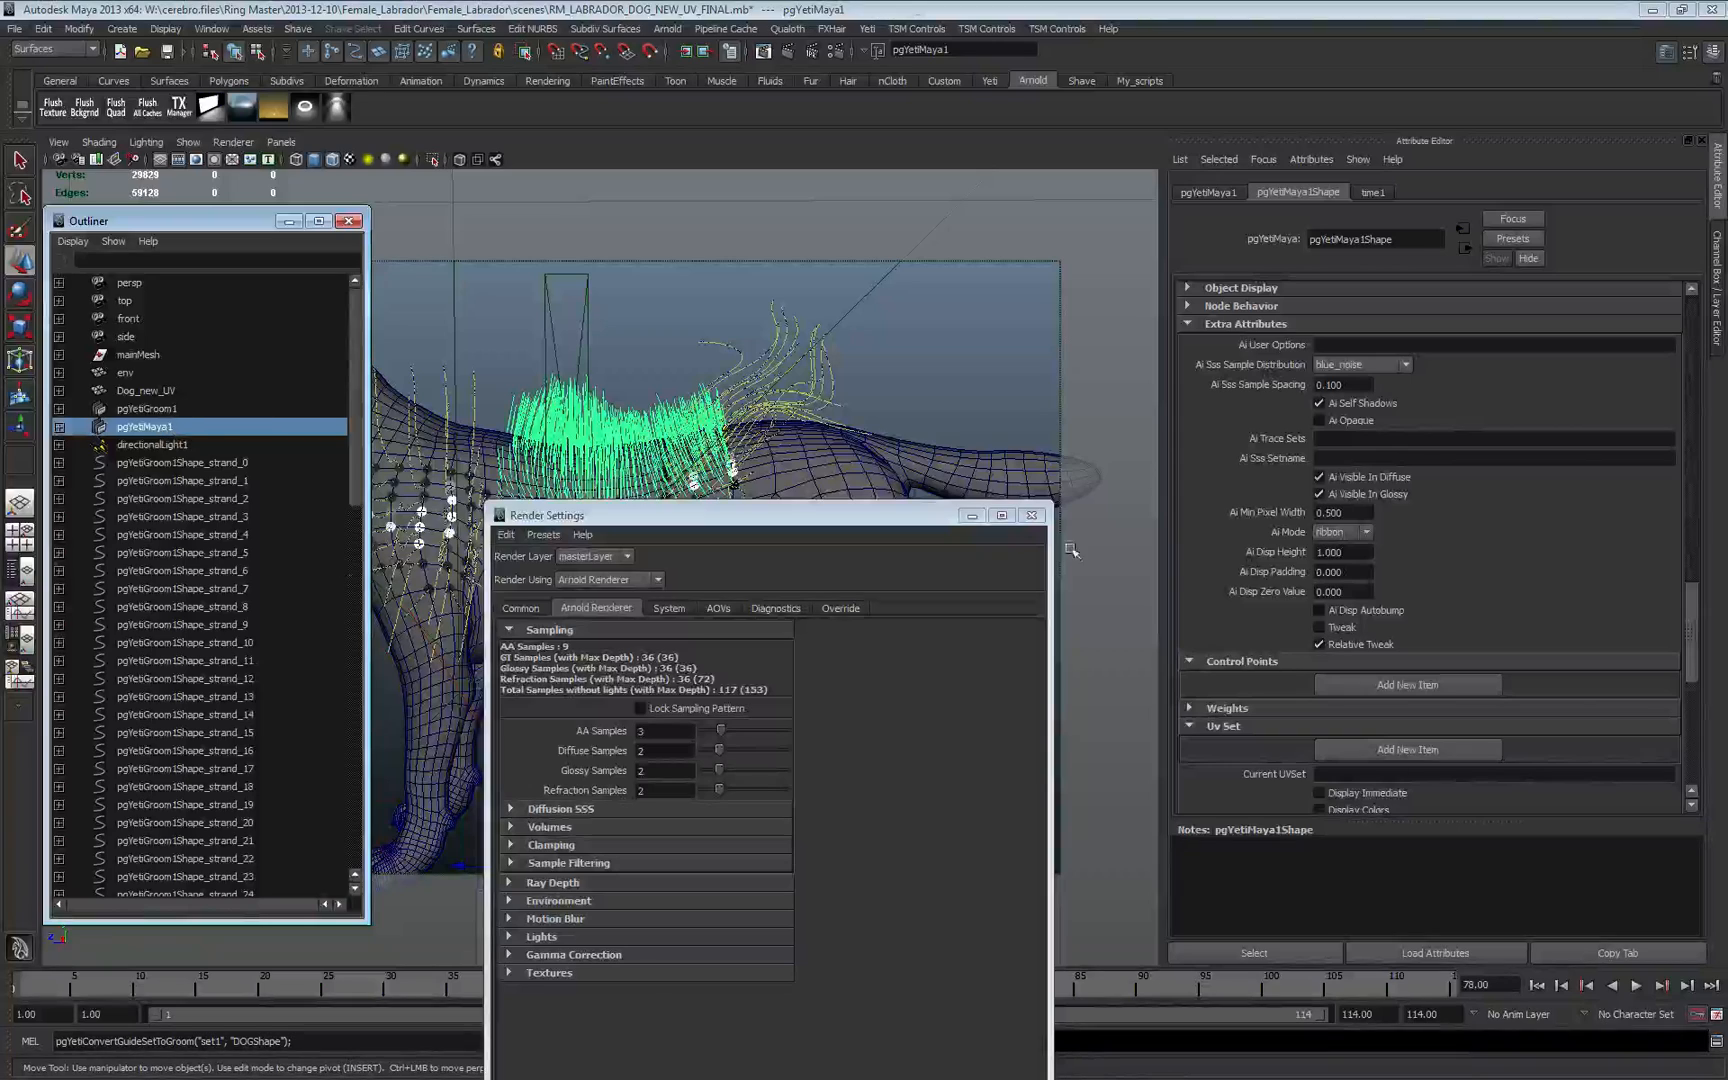
scroll(1537, 563, "up", 10)
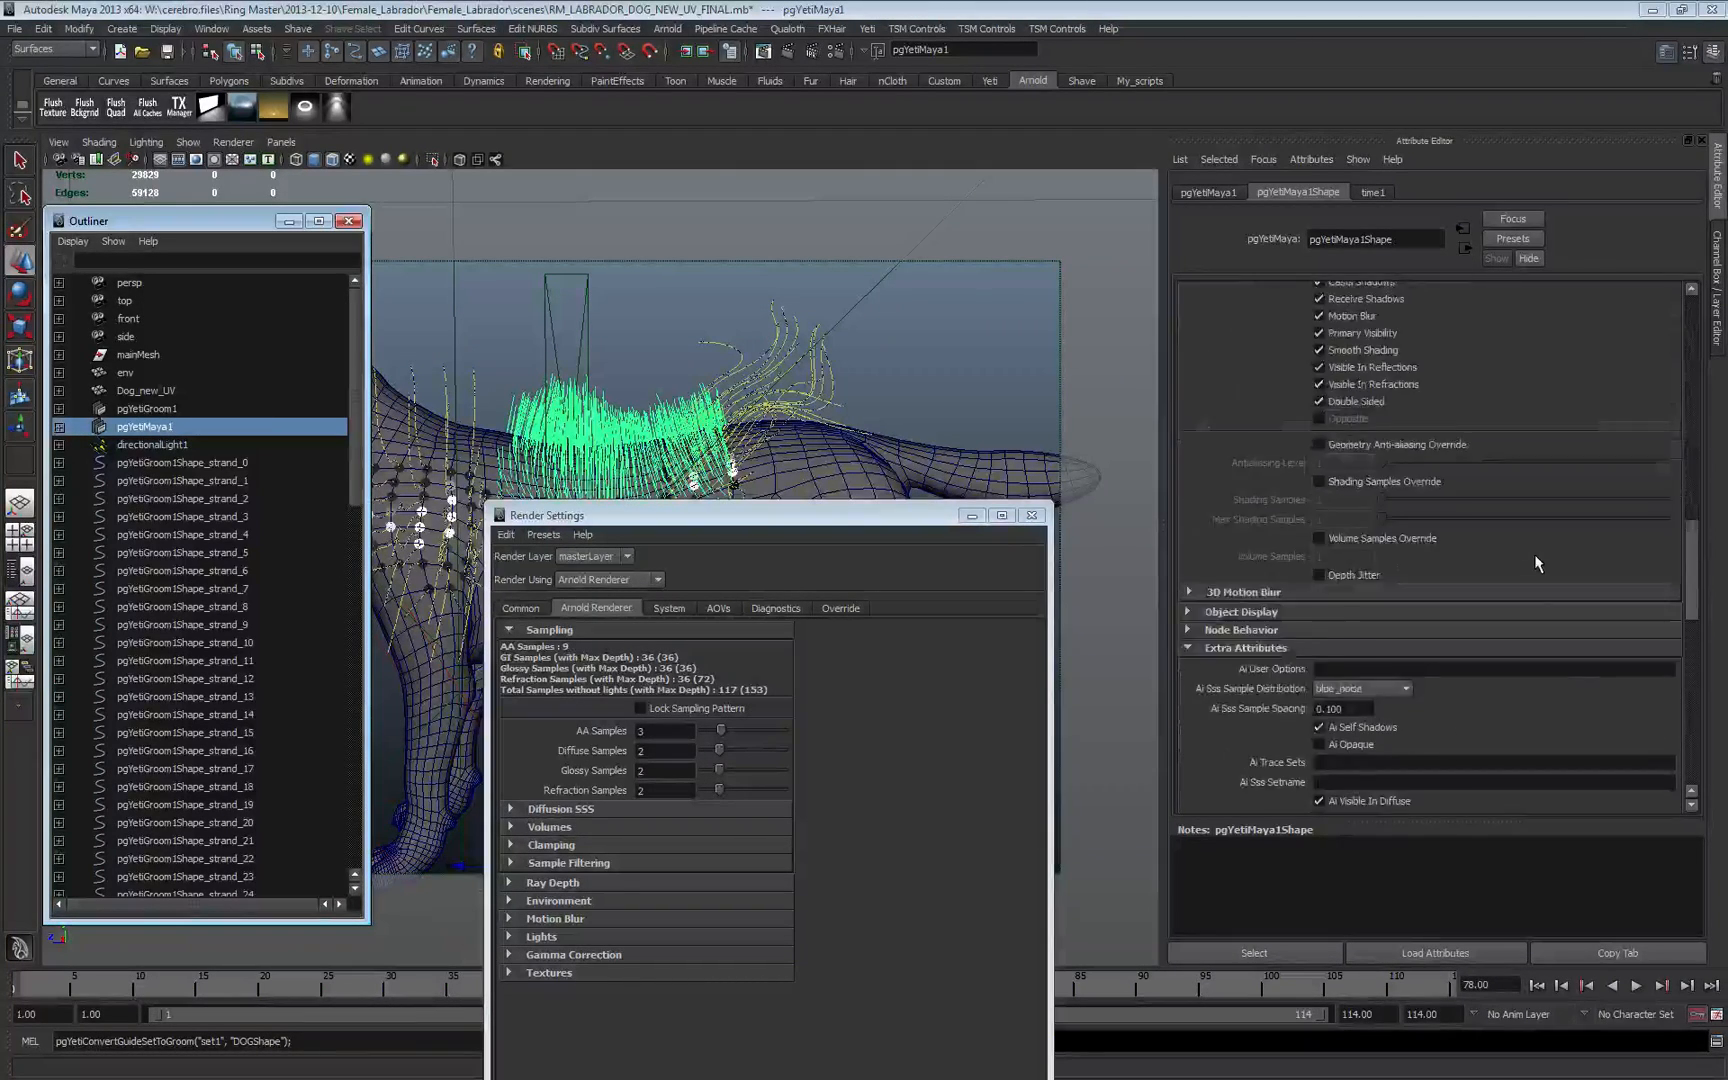
scroll(1537, 563, "up", 3)
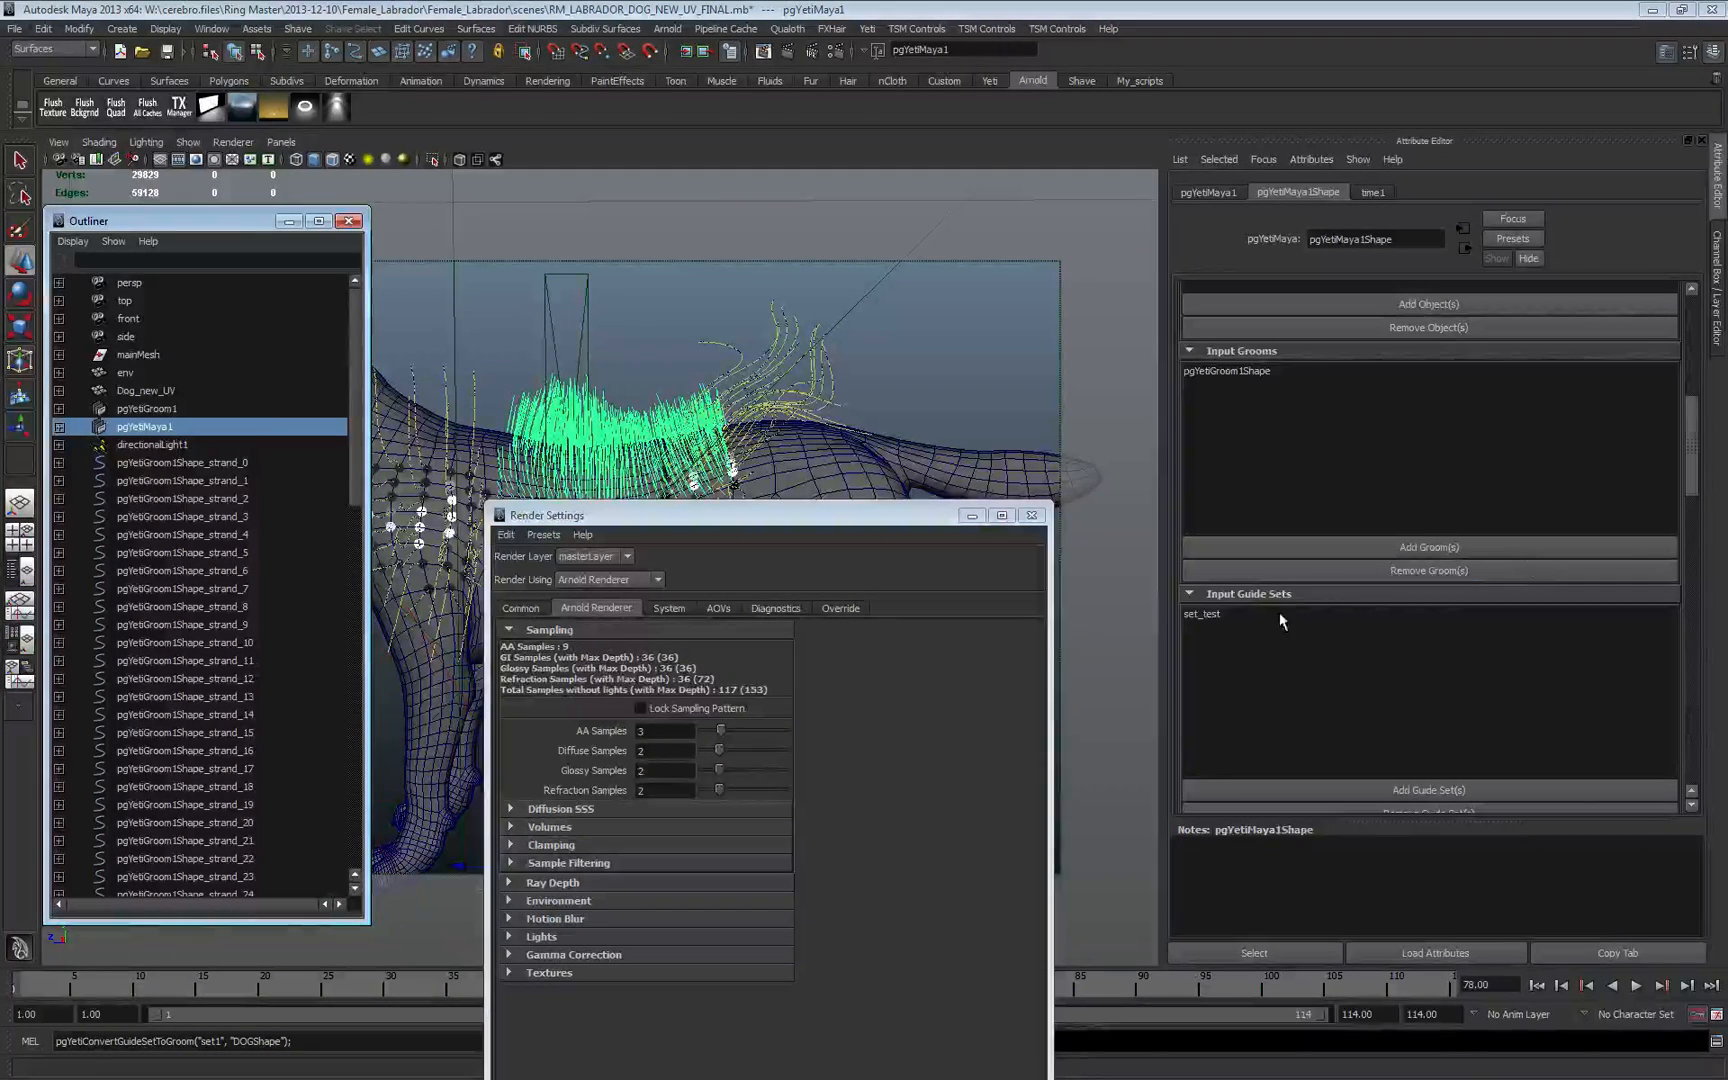
left_click(1202, 628)
left_click(1202, 616)
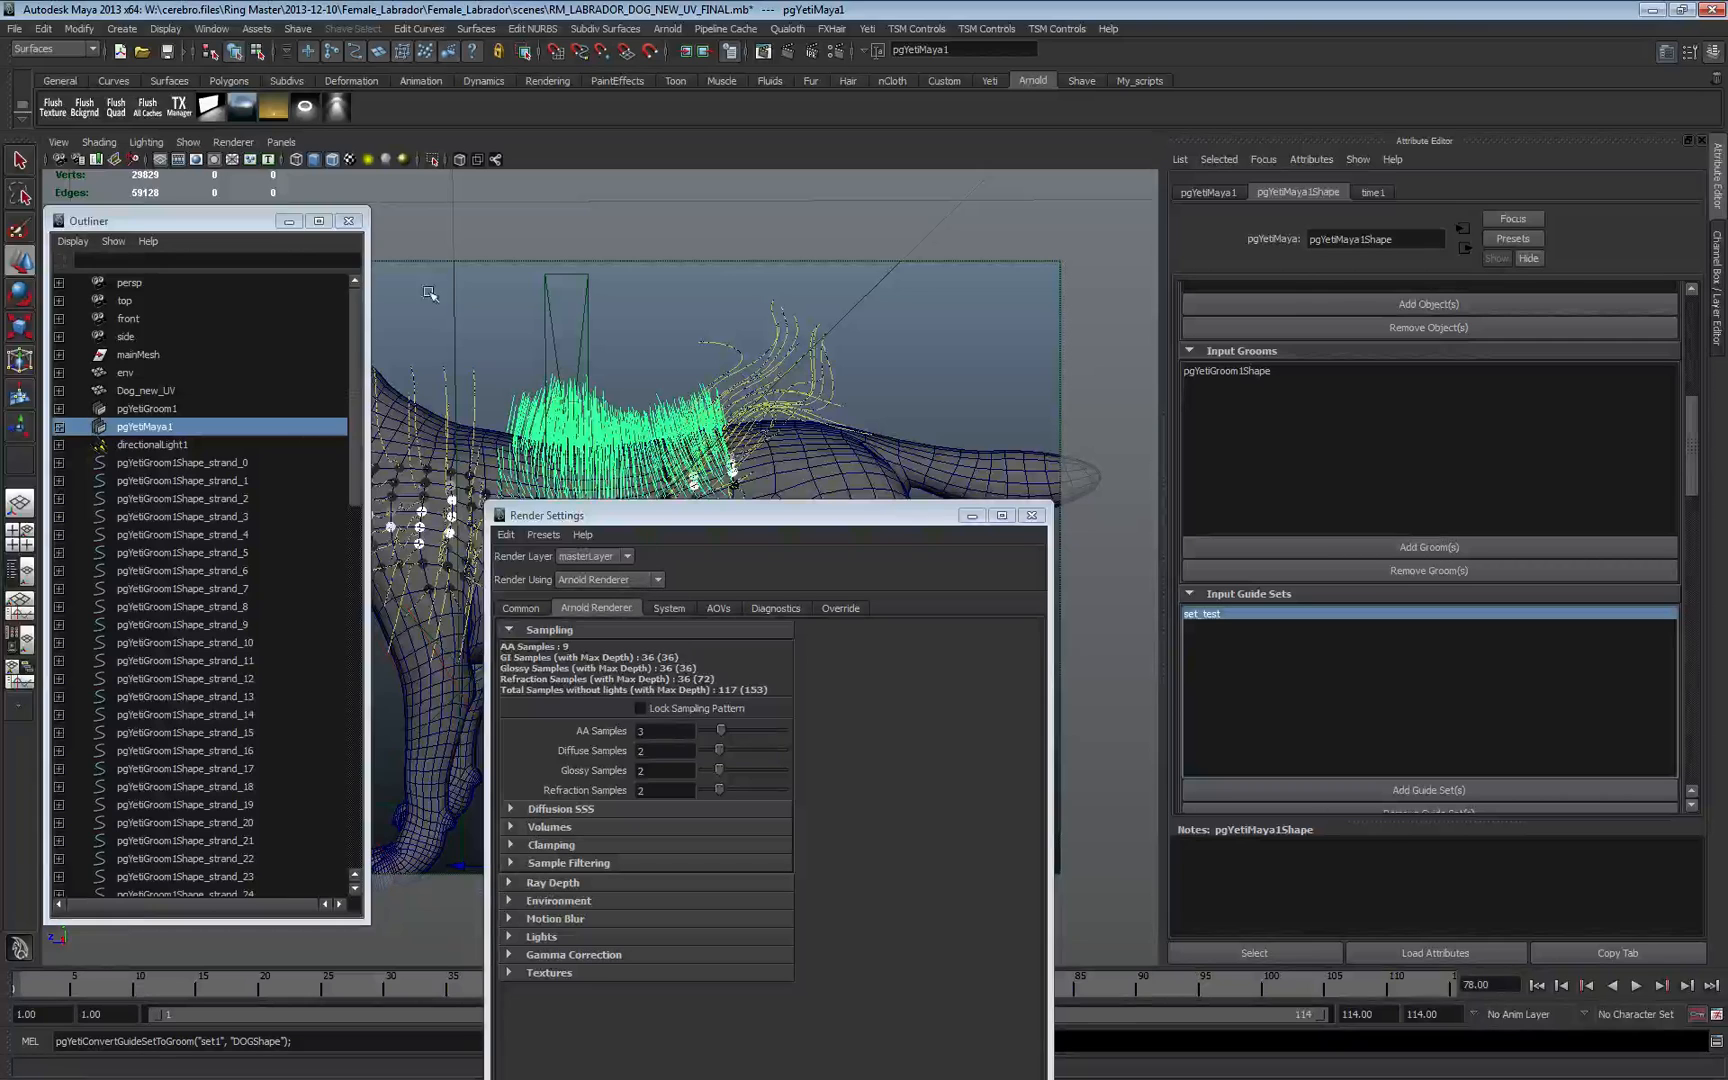
left_click(213, 32)
left_click(255, 165)
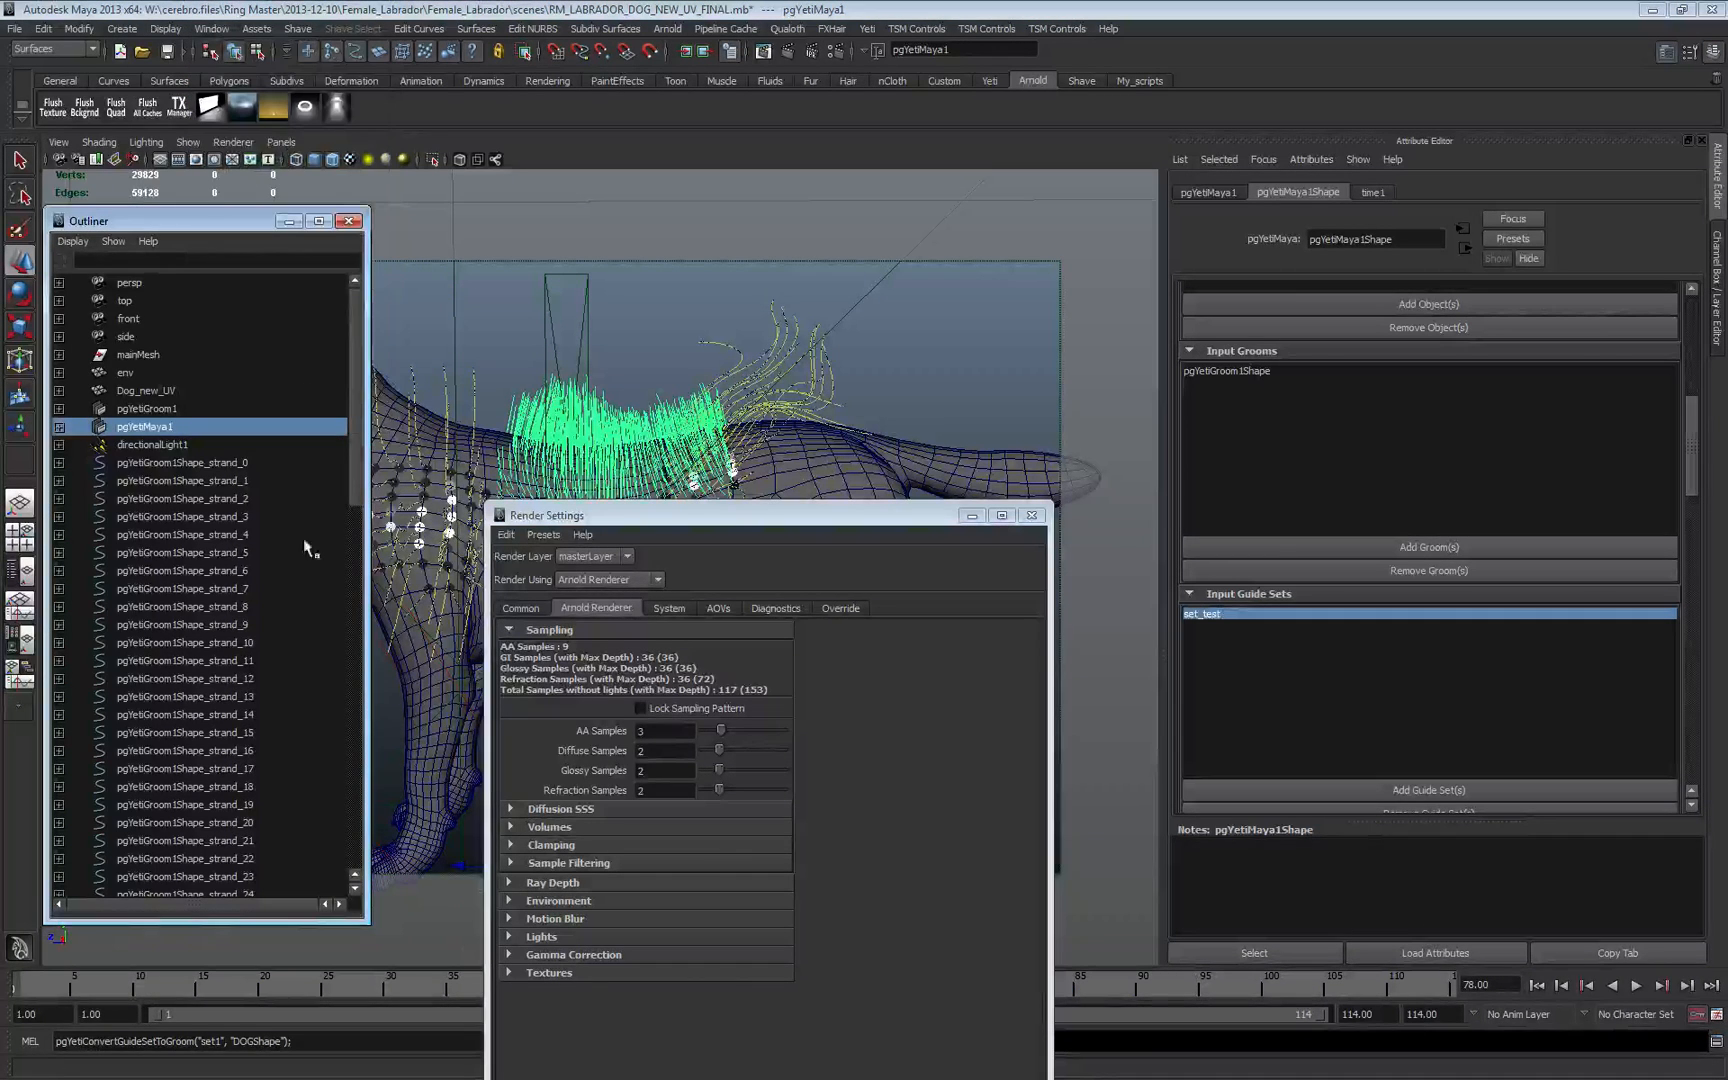
- Delete the old set_test and rename set_test1 to set_test
scroll(190, 752, "down", 15)
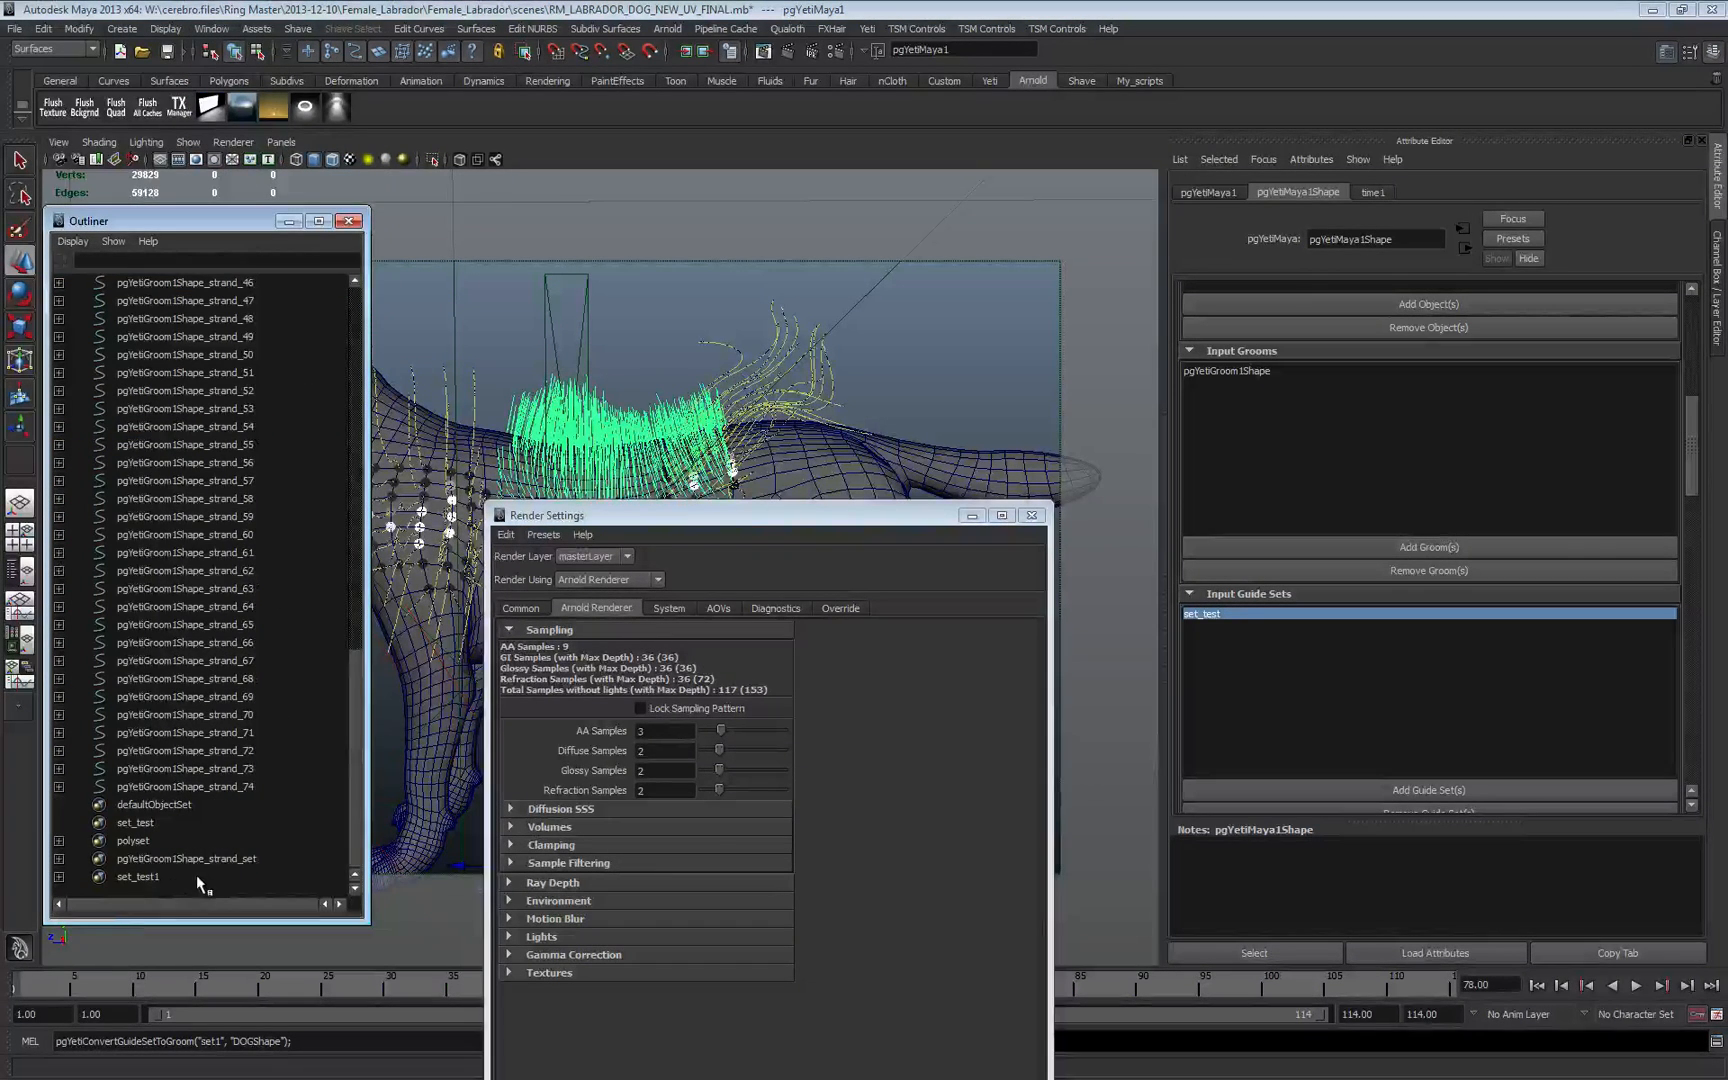
left_click(143, 823)
key("Delete")
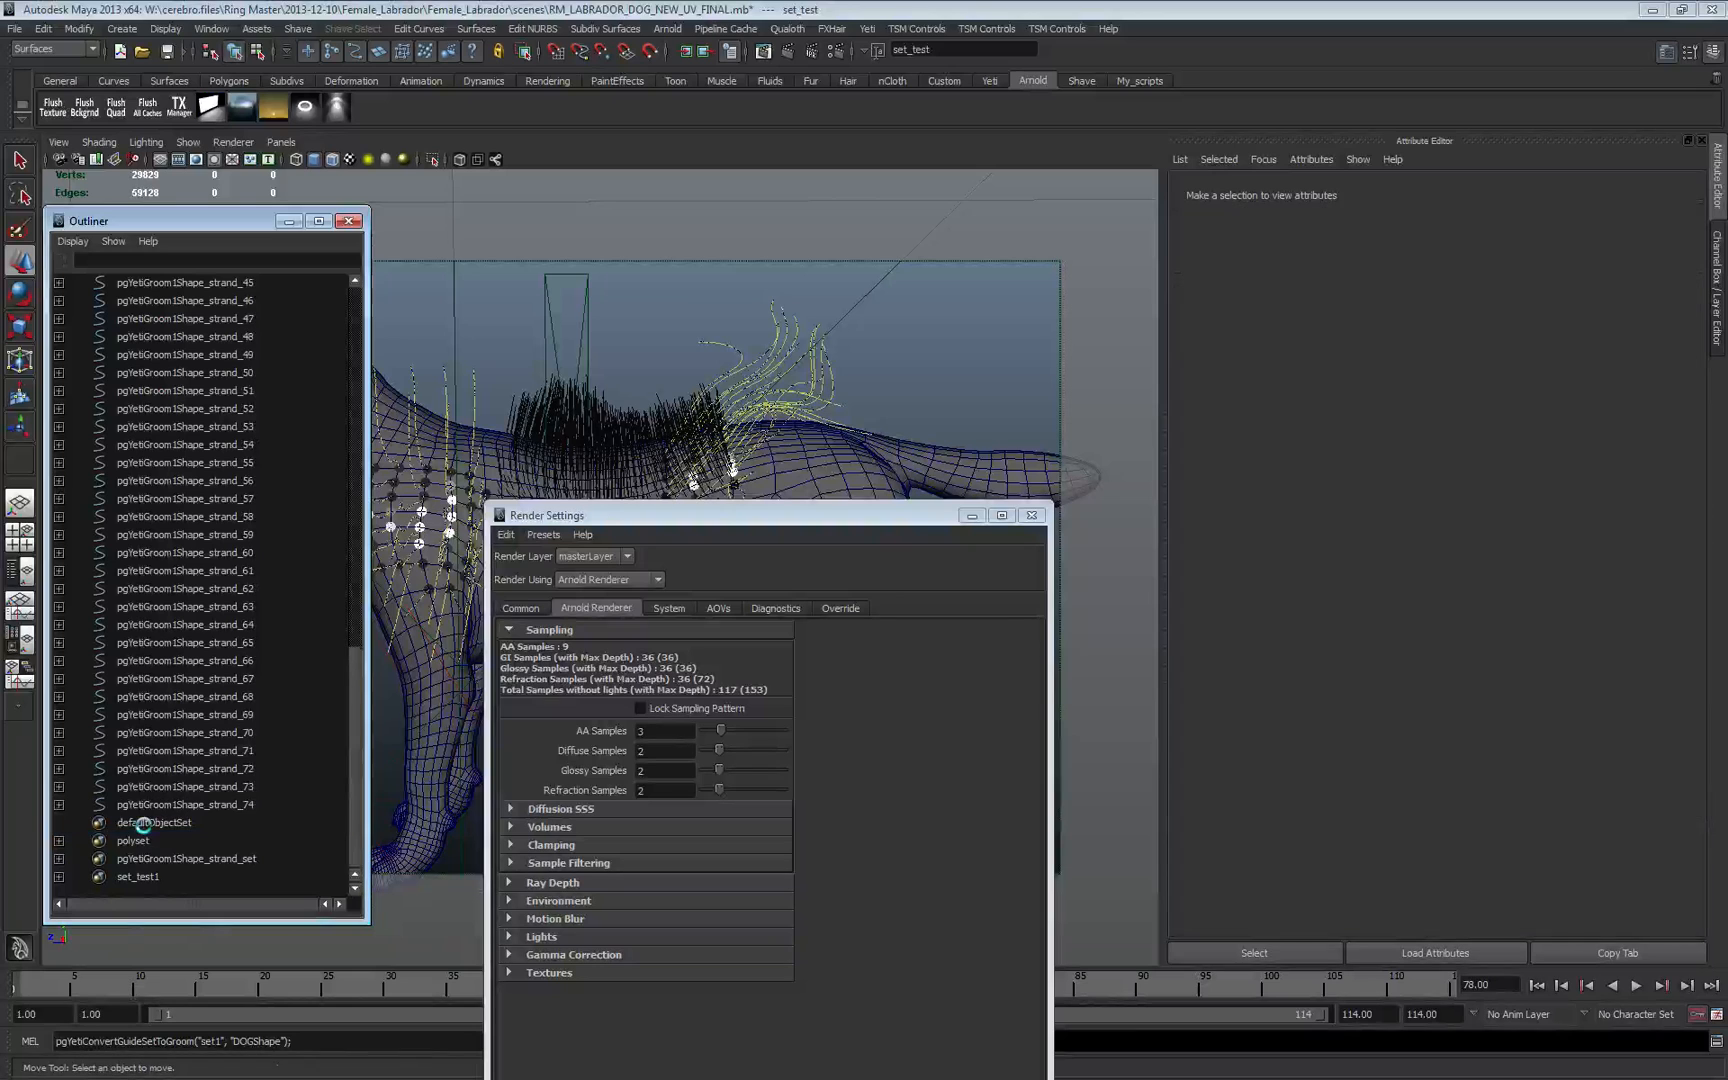
left_click(165, 877)
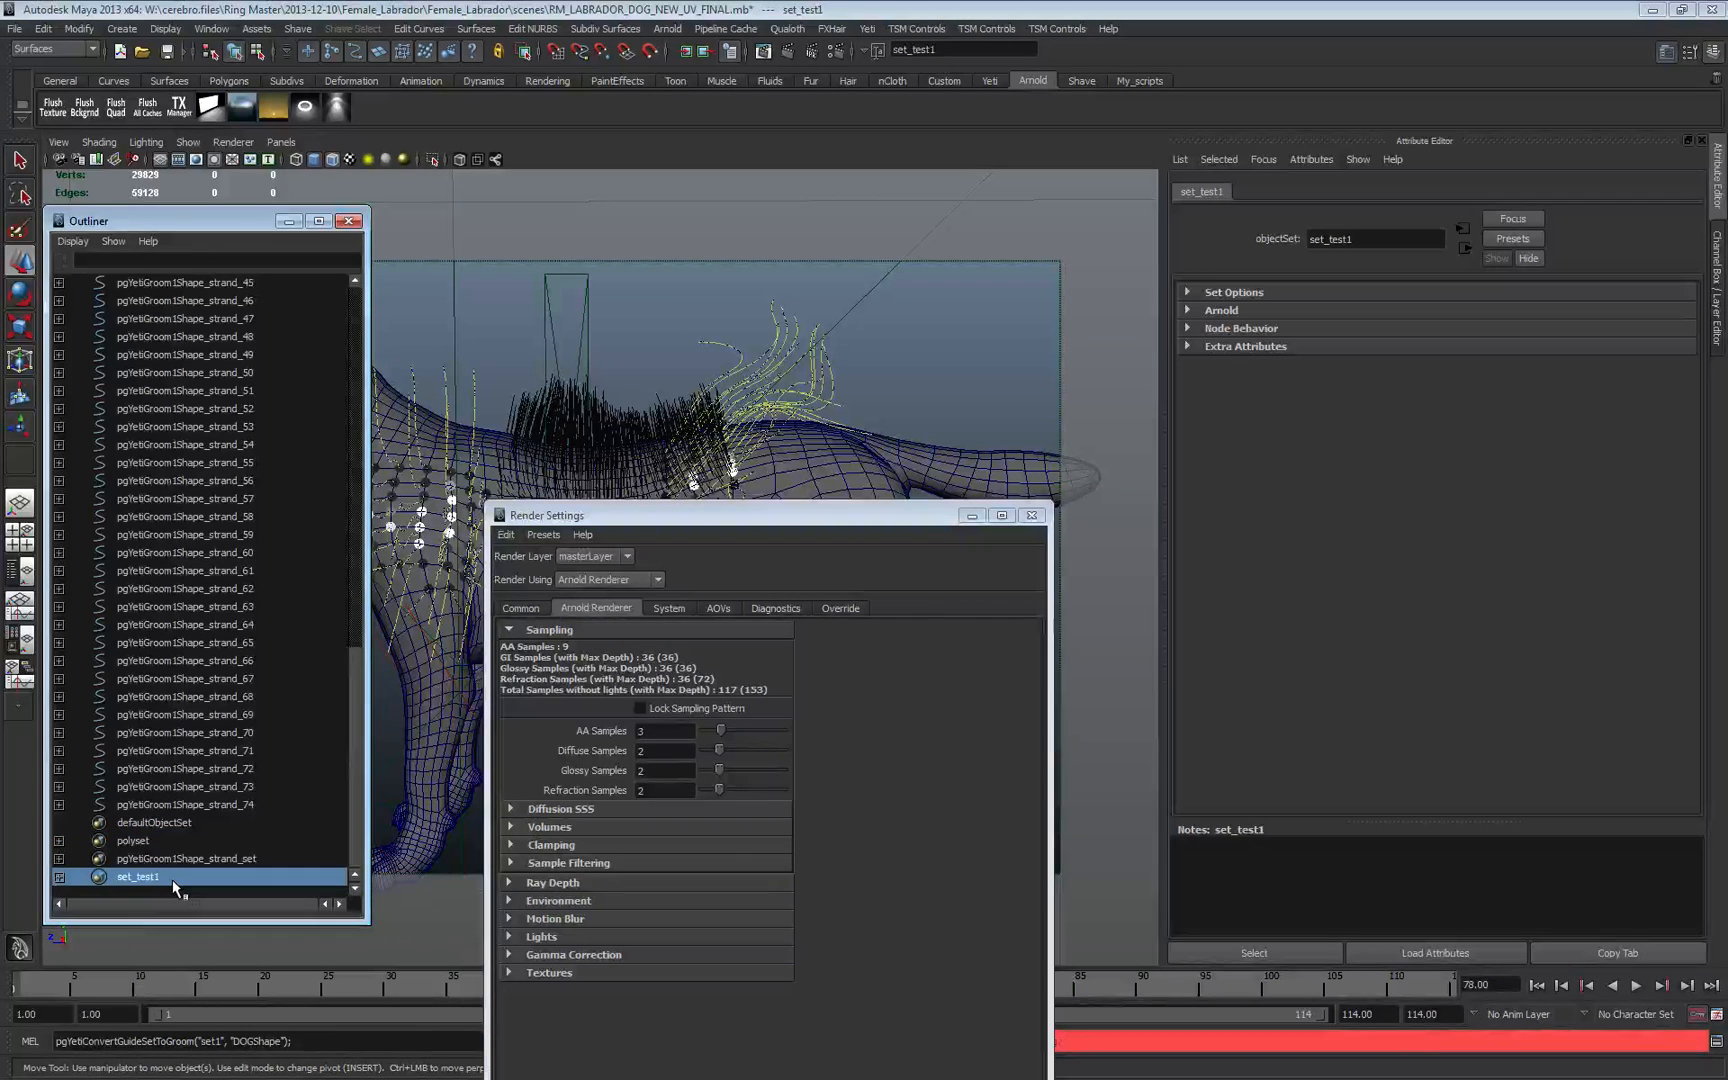
double_click(174, 878)
type("set_test")
key("Return")
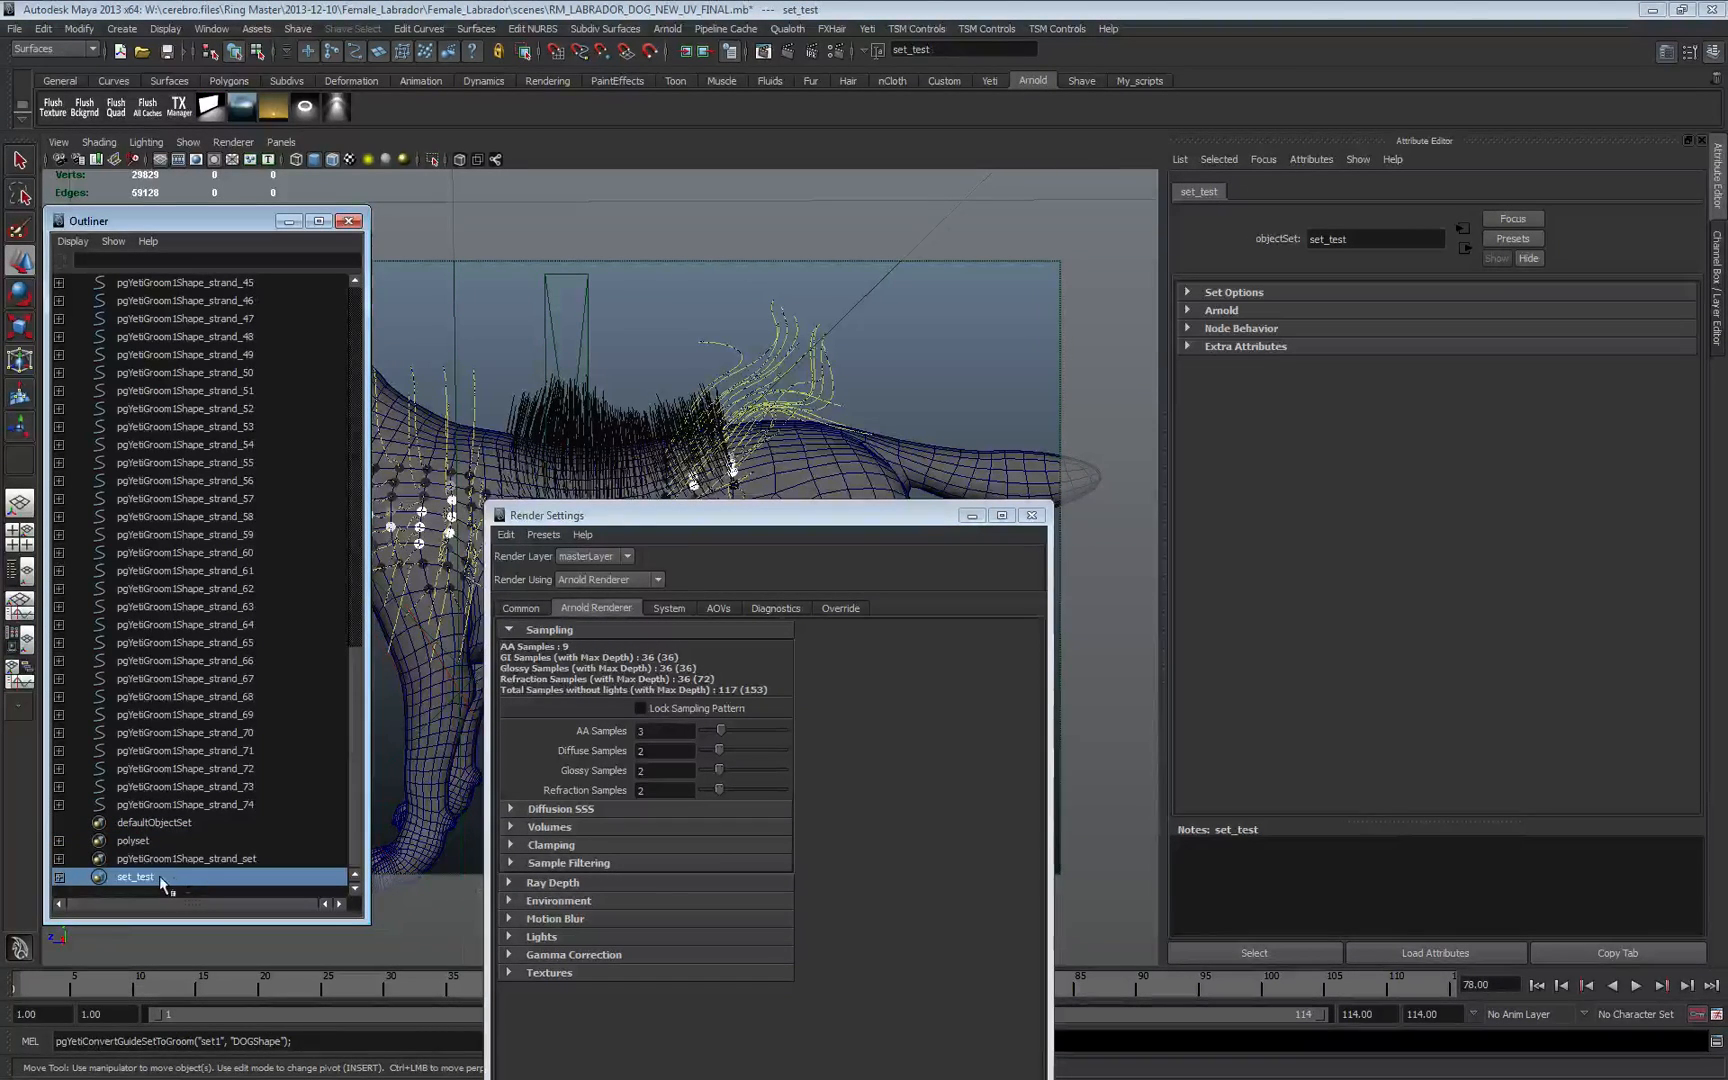
- Add set_test to the input guide sets of pgYetiMaya1 and move the Render Settings window clear of the fur
scroll(231, 522, "up", 15)
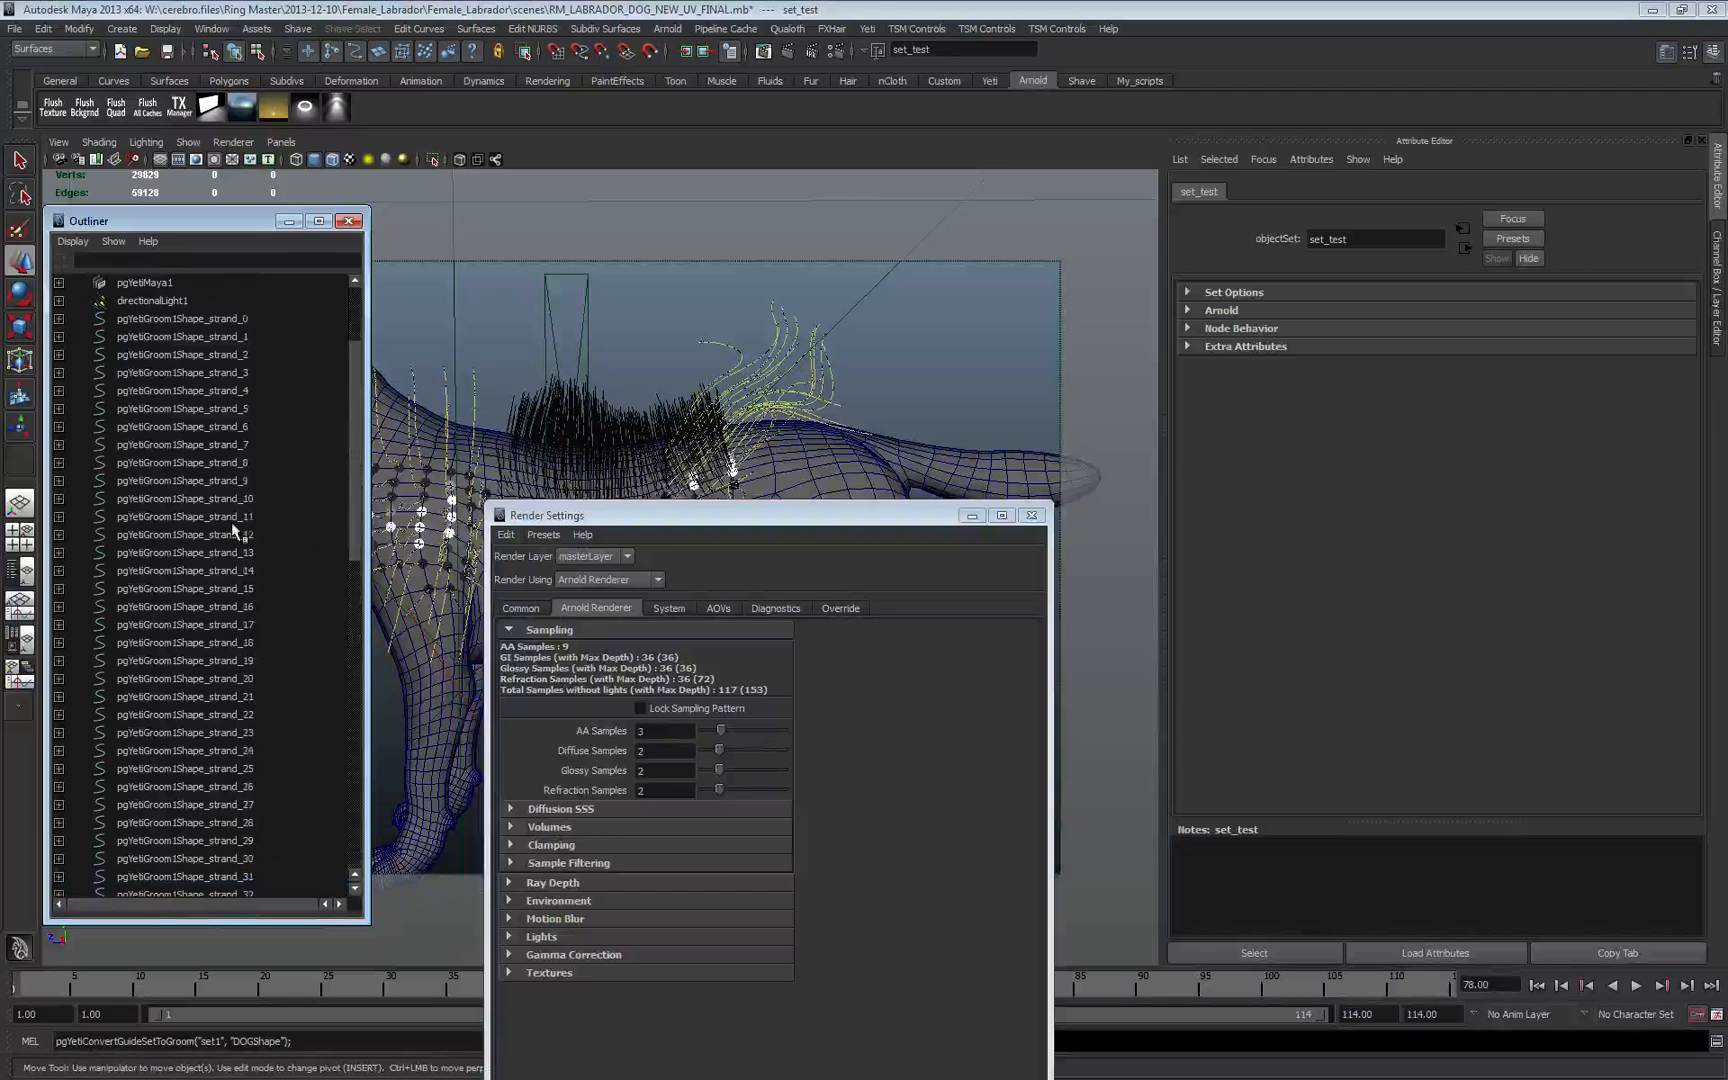
left_click(167, 426)
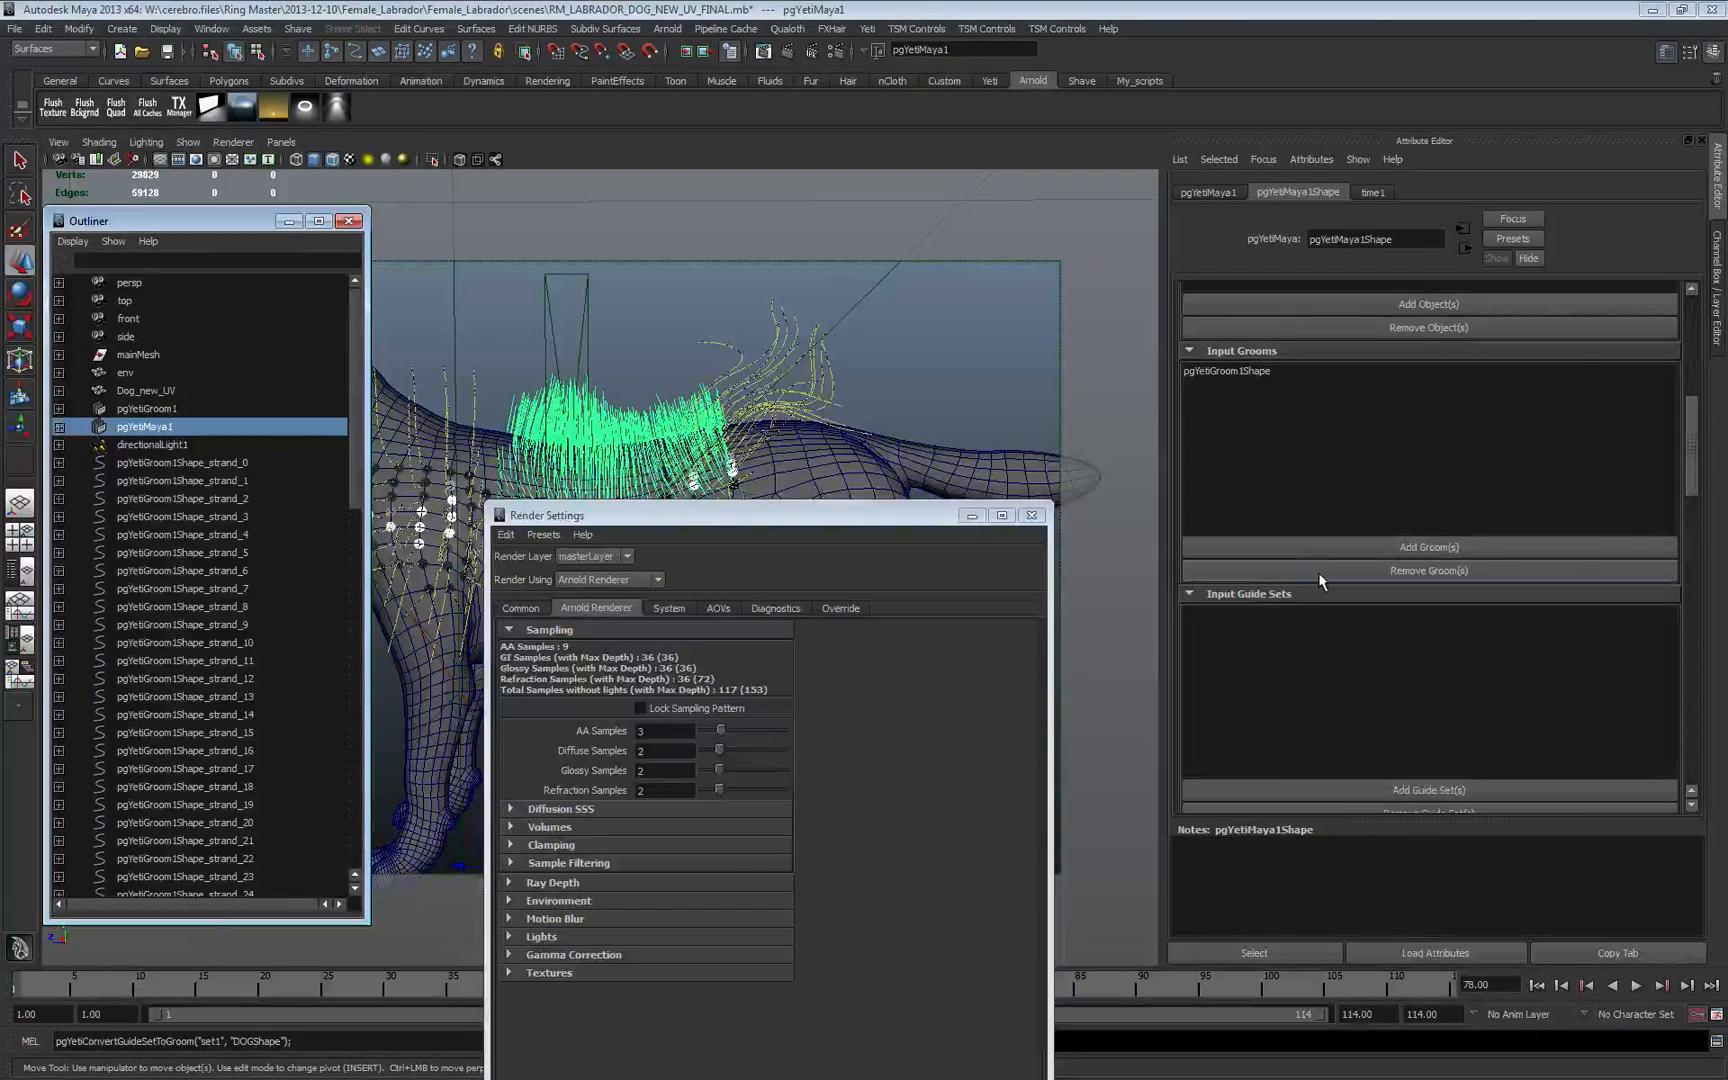
left_click(1353, 786)
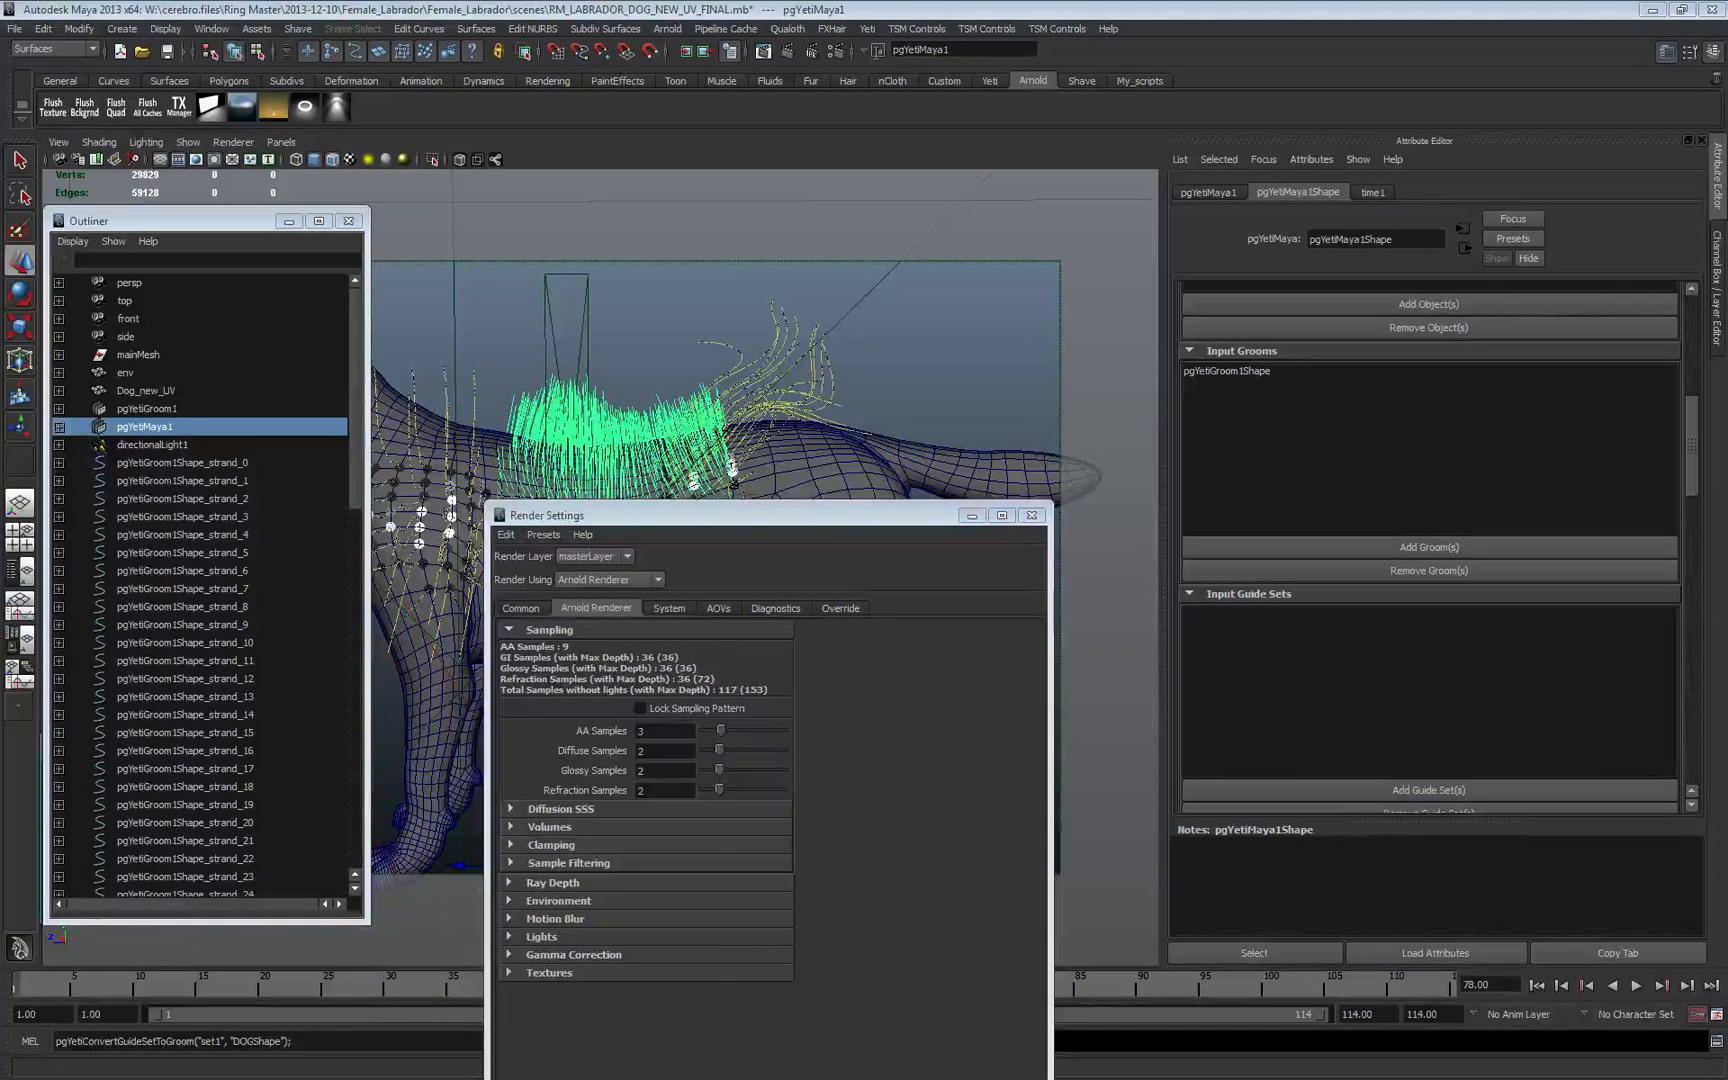
left_click_drag(129, 541, 574, 153)
left_click(576, 240)
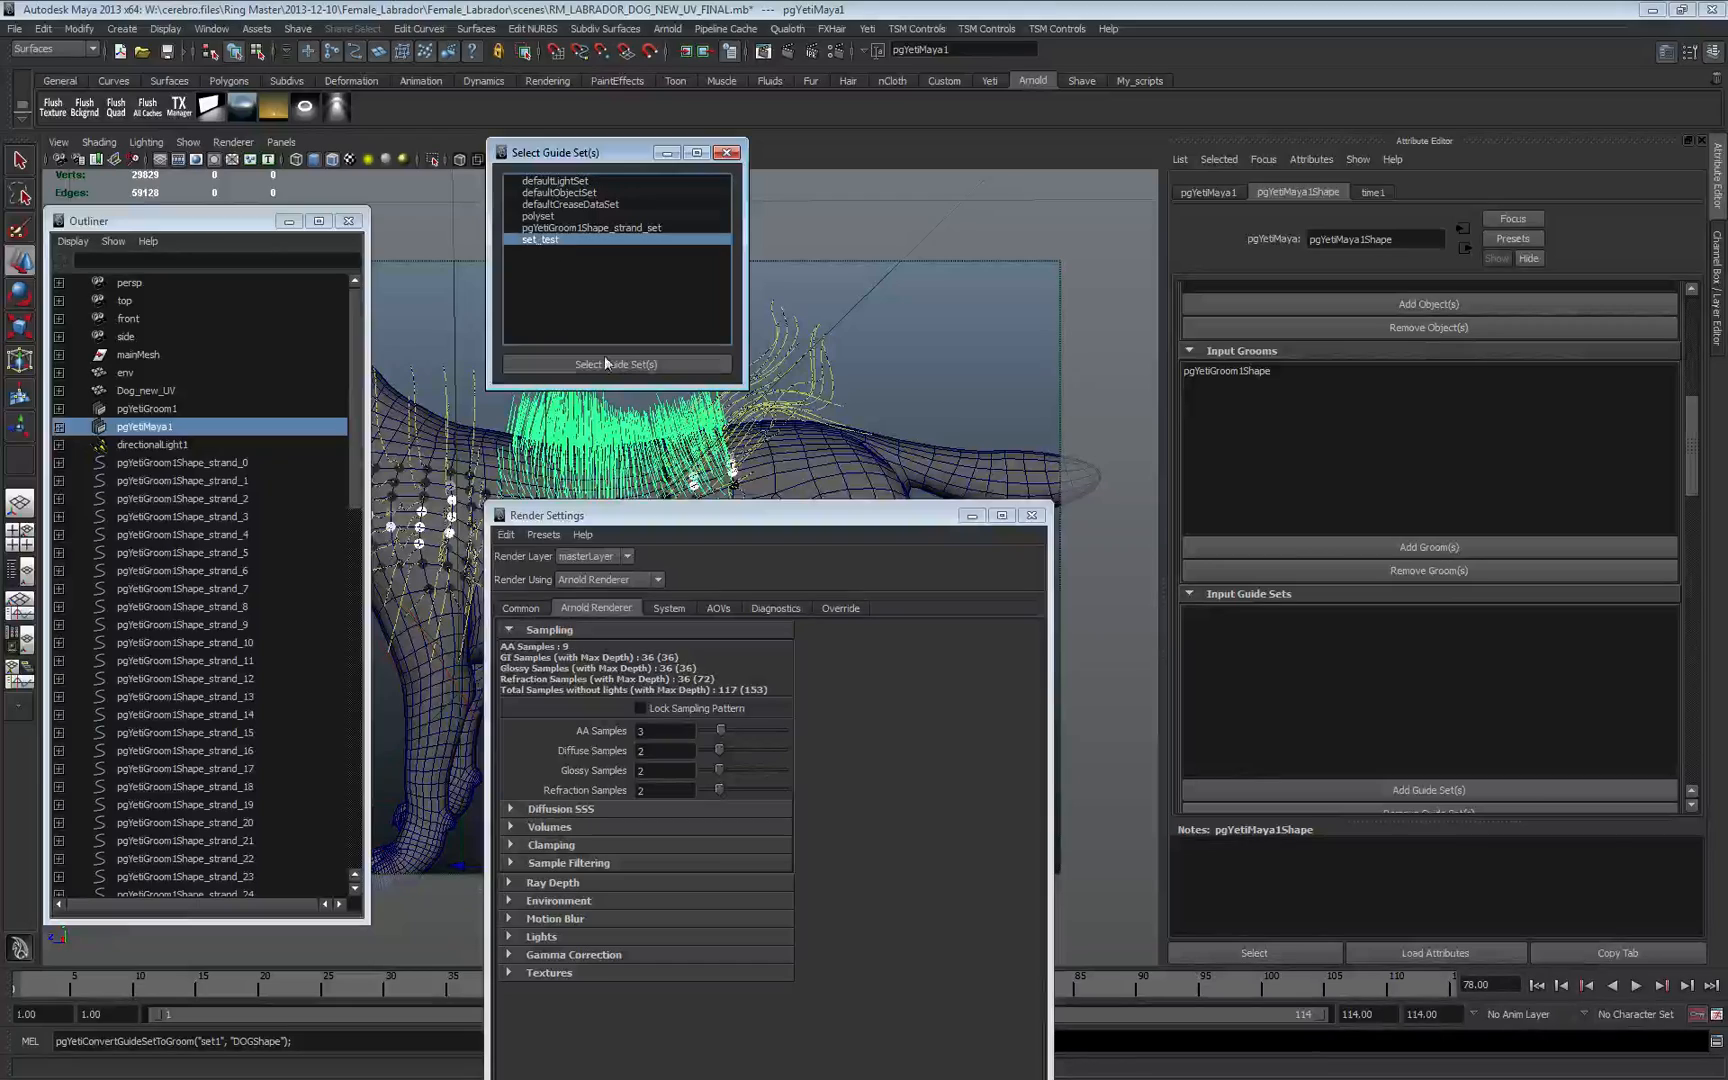
left_click(617, 364)
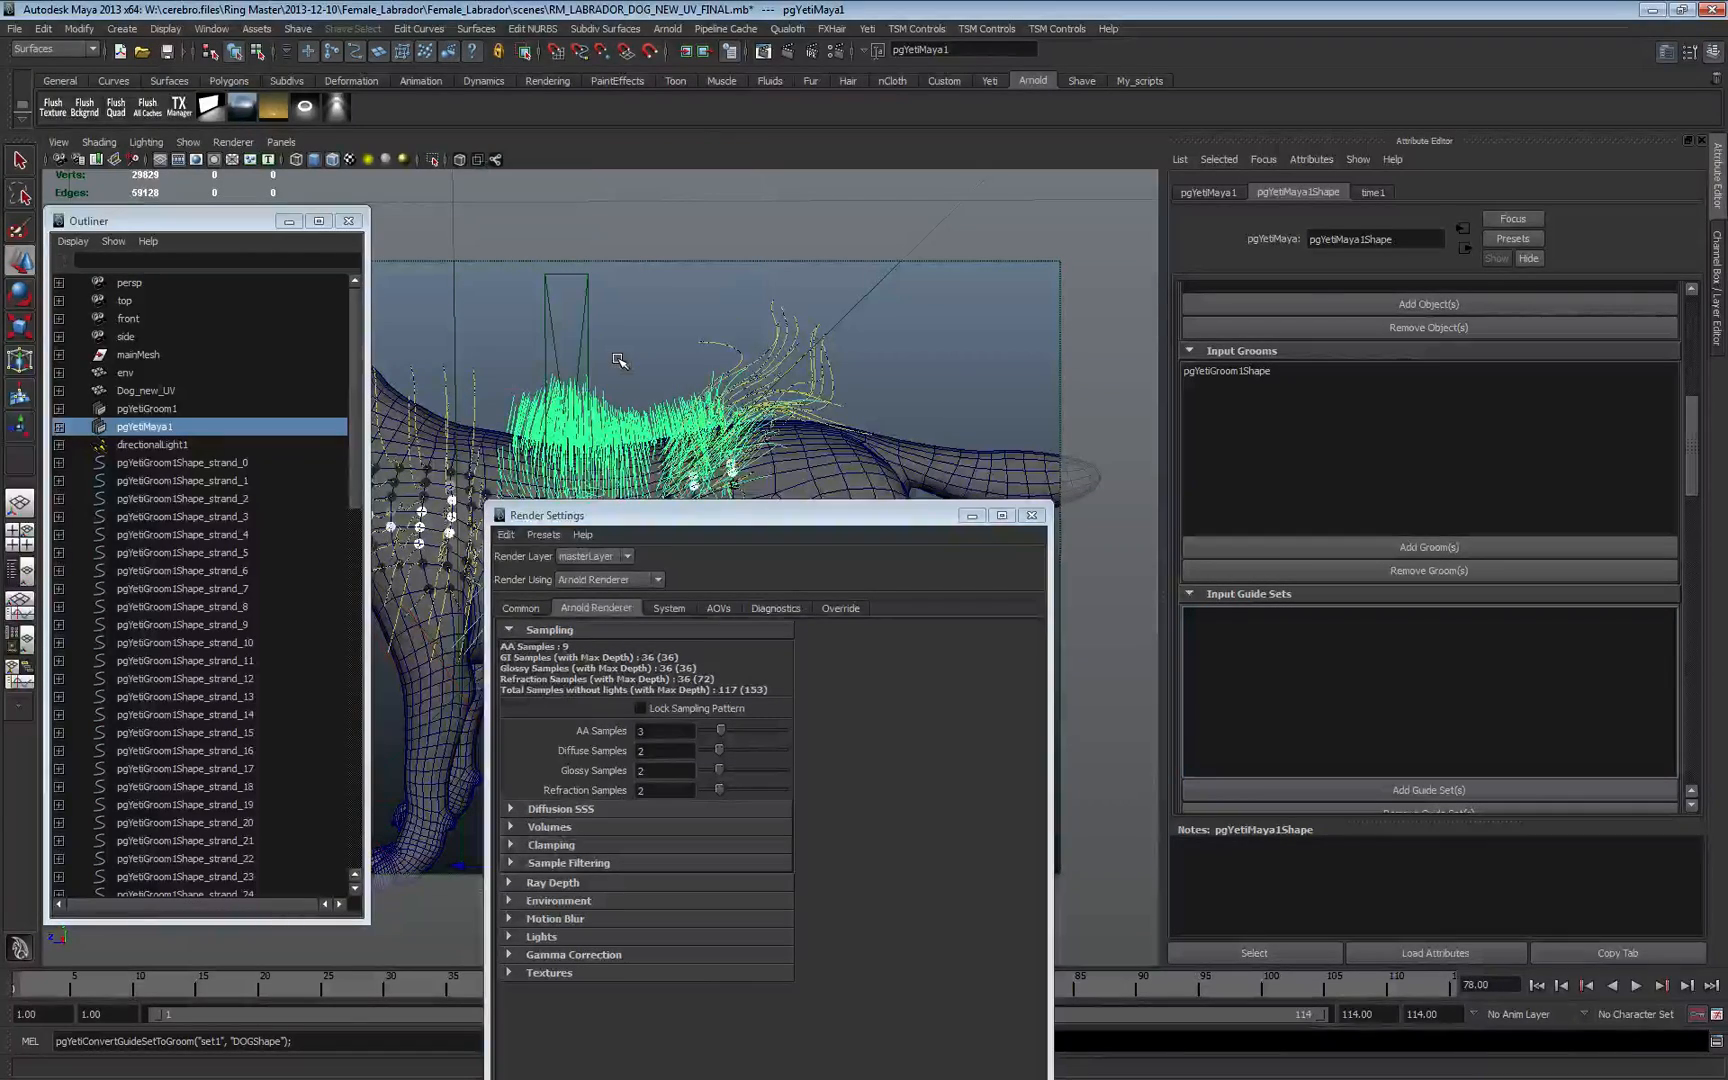
left_click_drag(717, 556, 900, 733)
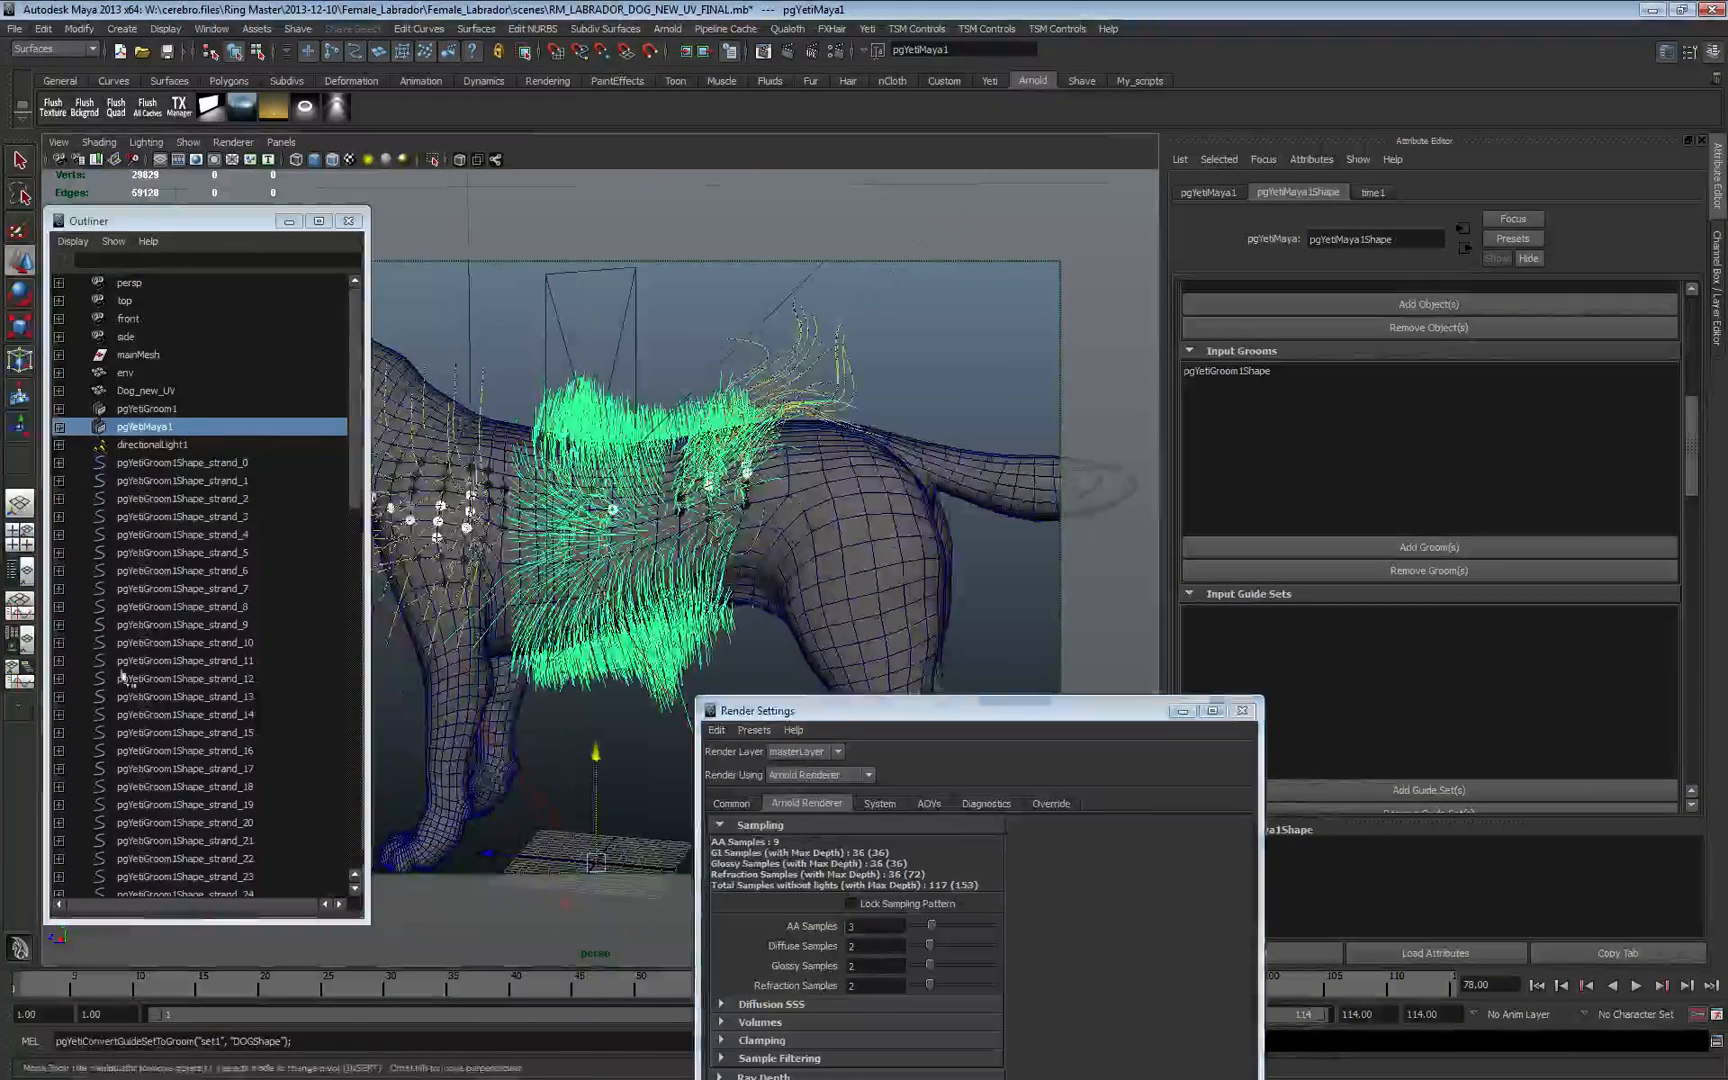
- Curl the curves pgYetiGroom1Shape_strand_0 to strand_74 with a curl frequency of 1
left_click(180, 480)
left_click(238, 463)
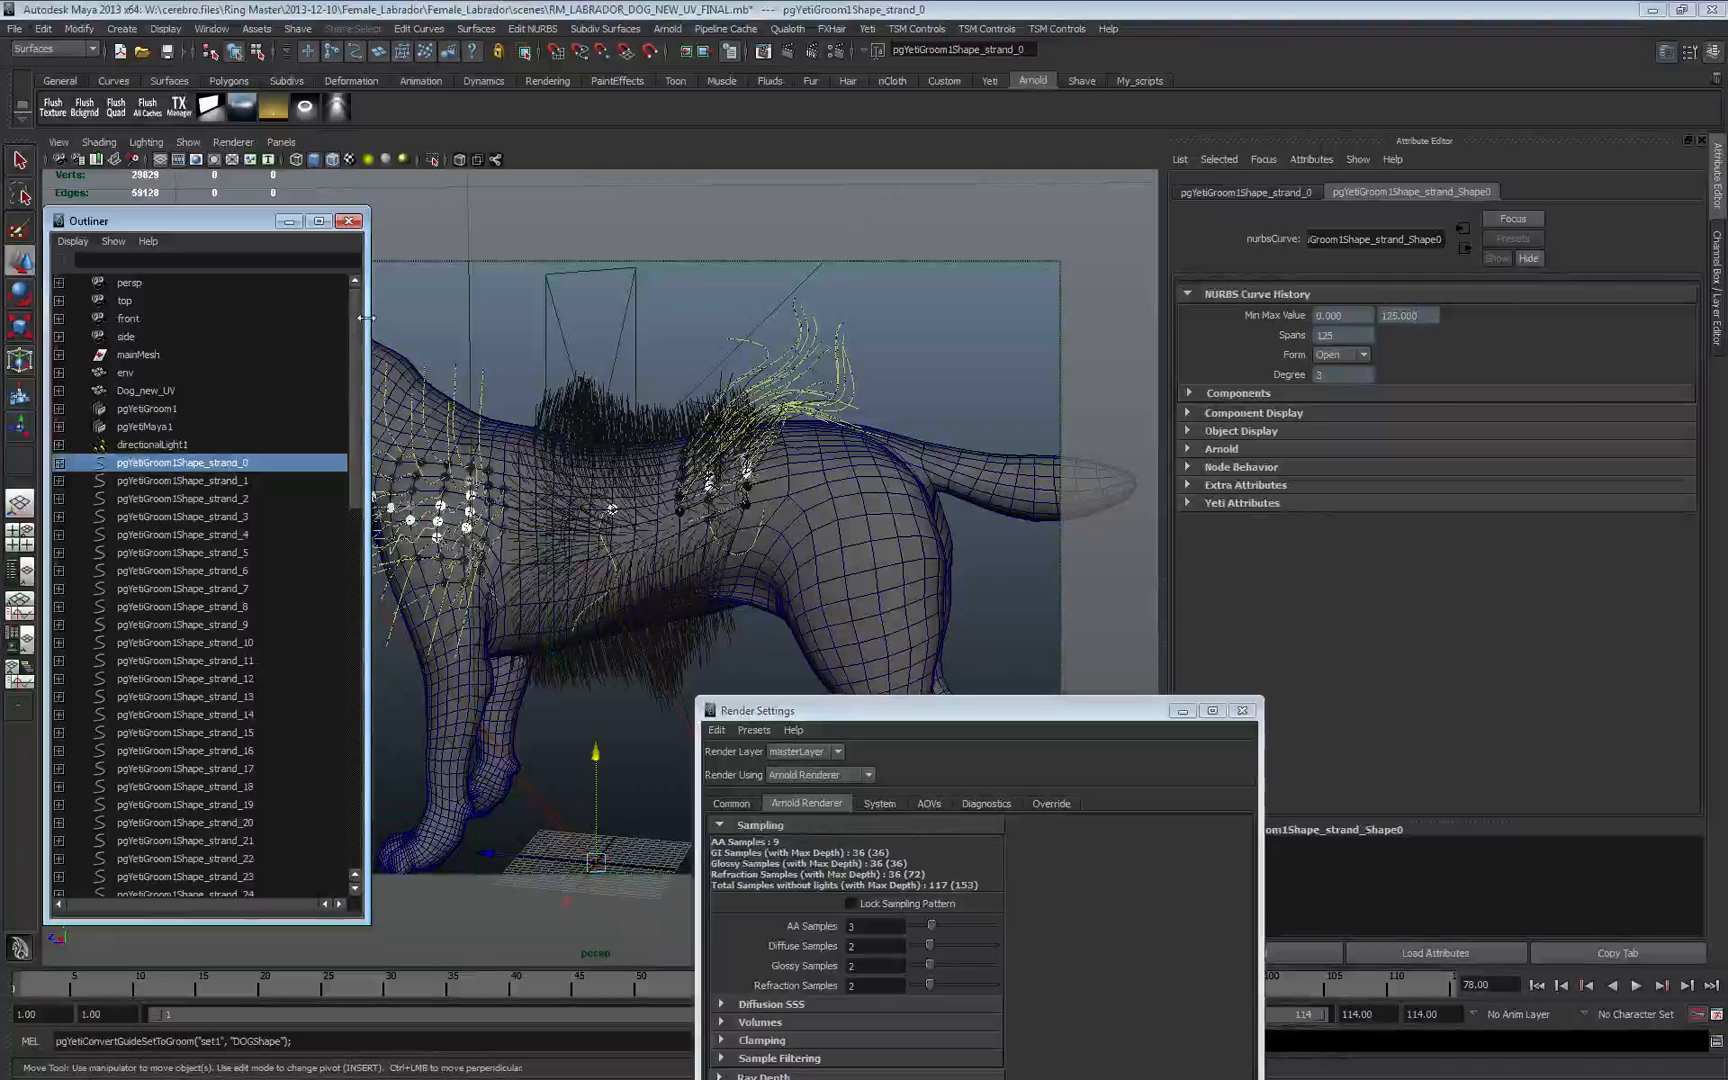
left_click_drag(356, 322, 357, 745)
left_click(220, 805, "shift")
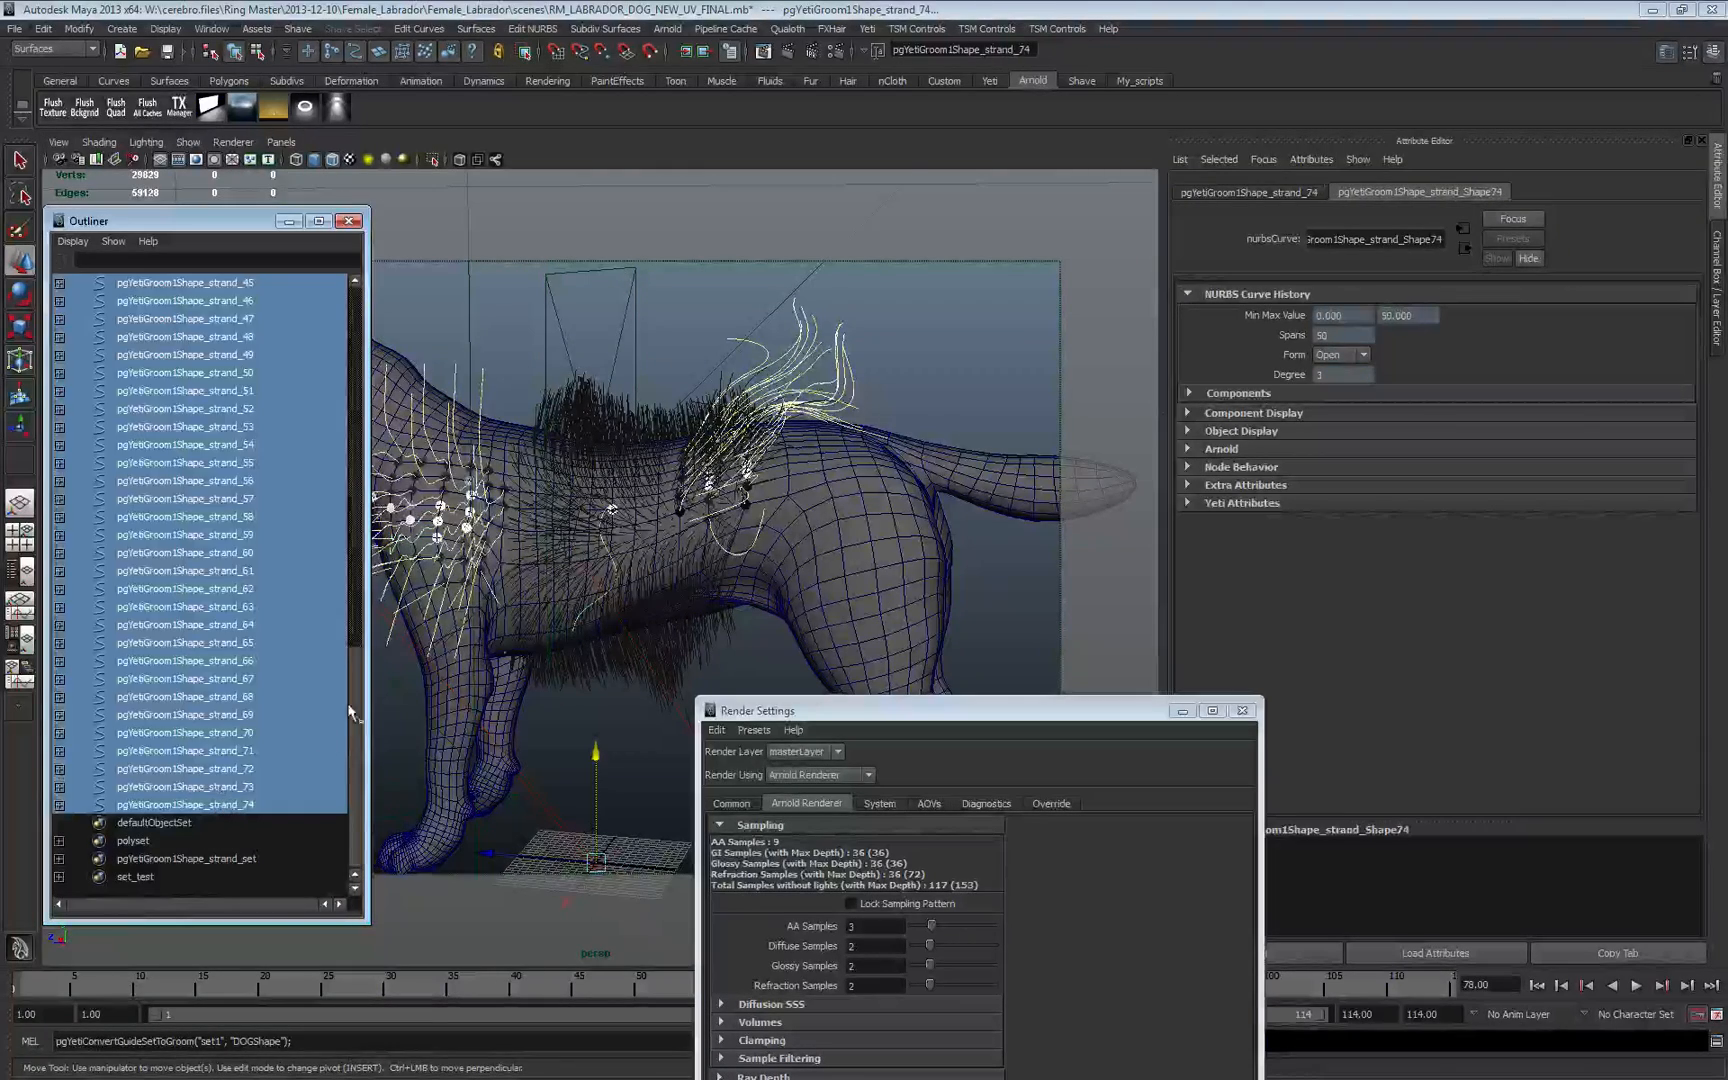
left_click(50, 49)
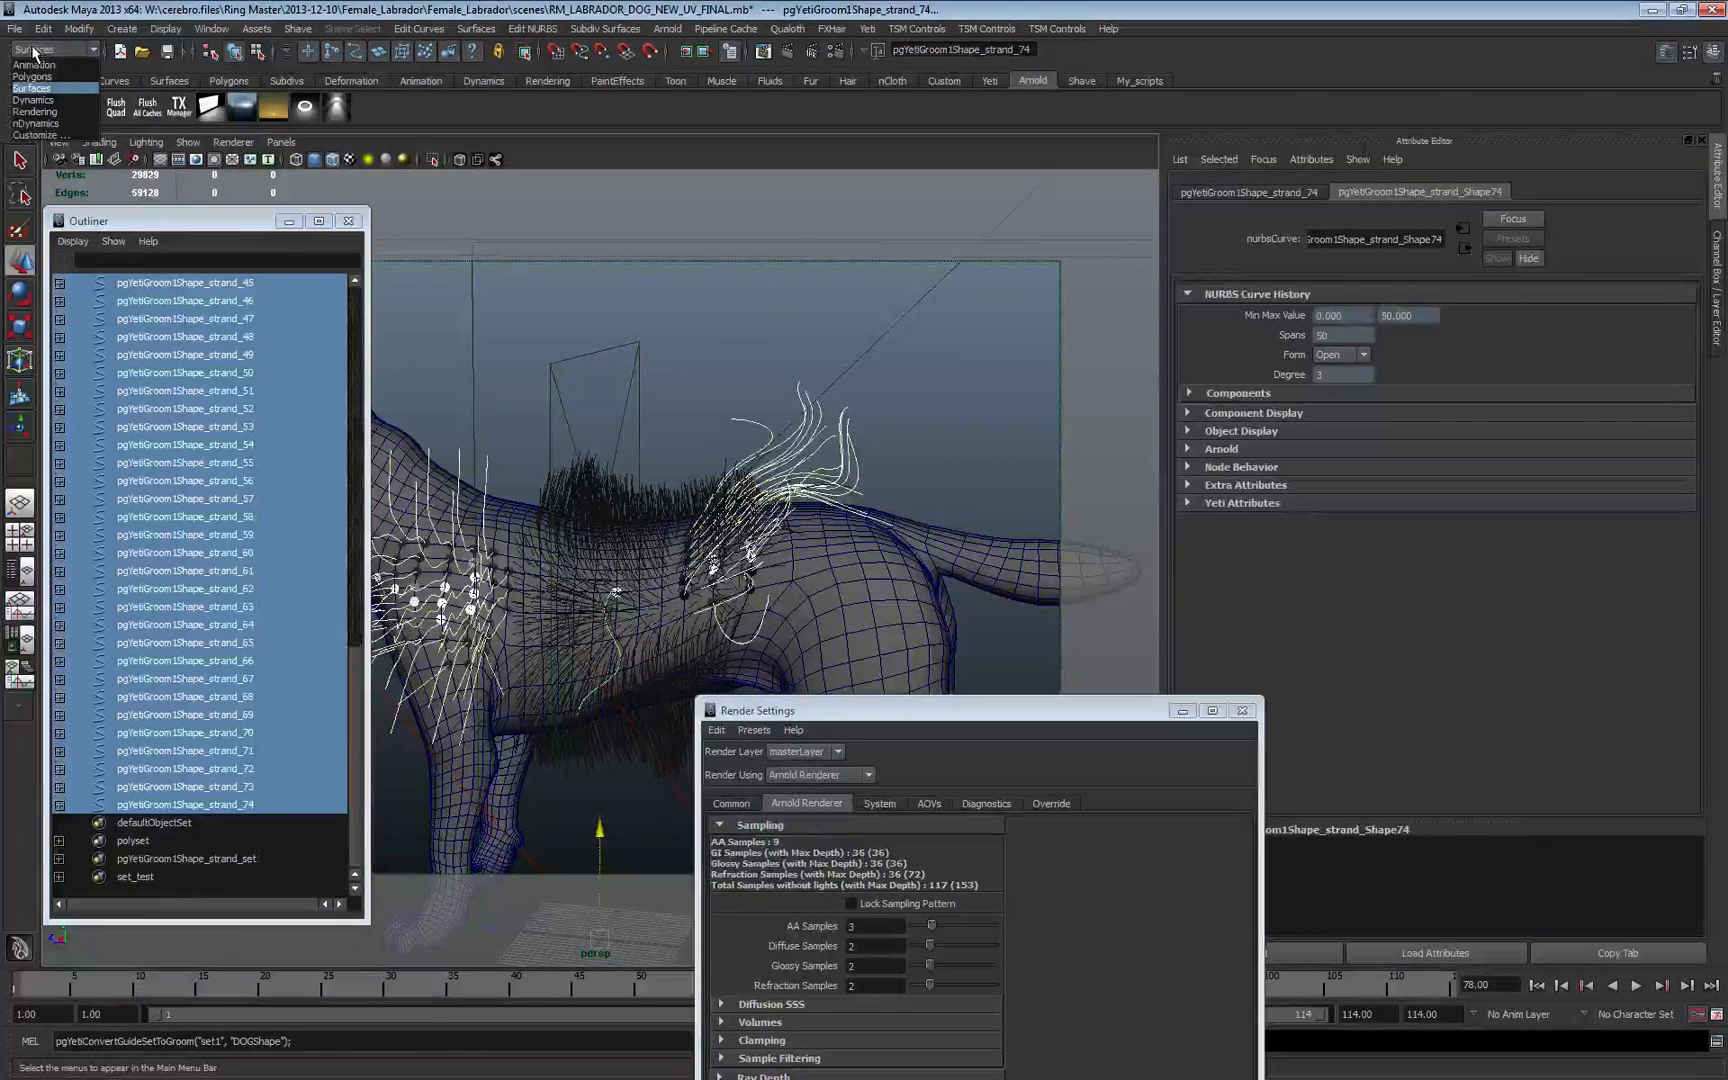
left_click(31, 88)
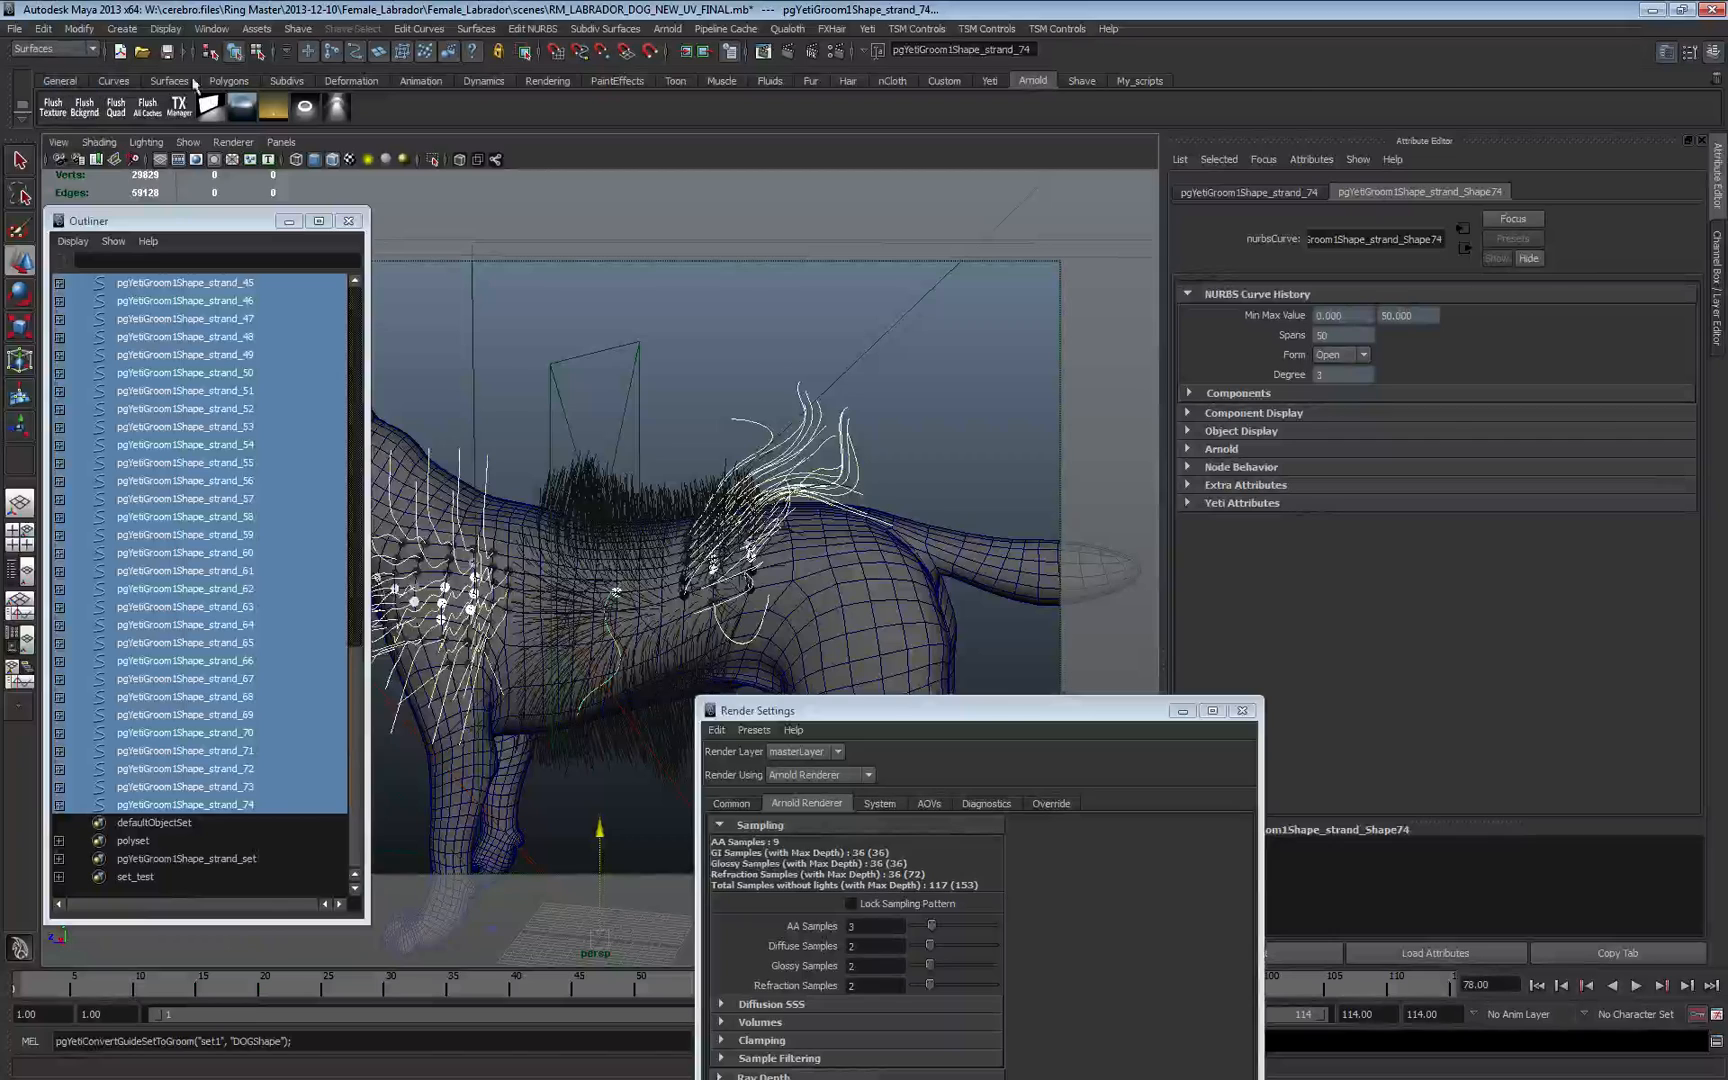
left_click(419, 28)
mouse_move(517, 411)
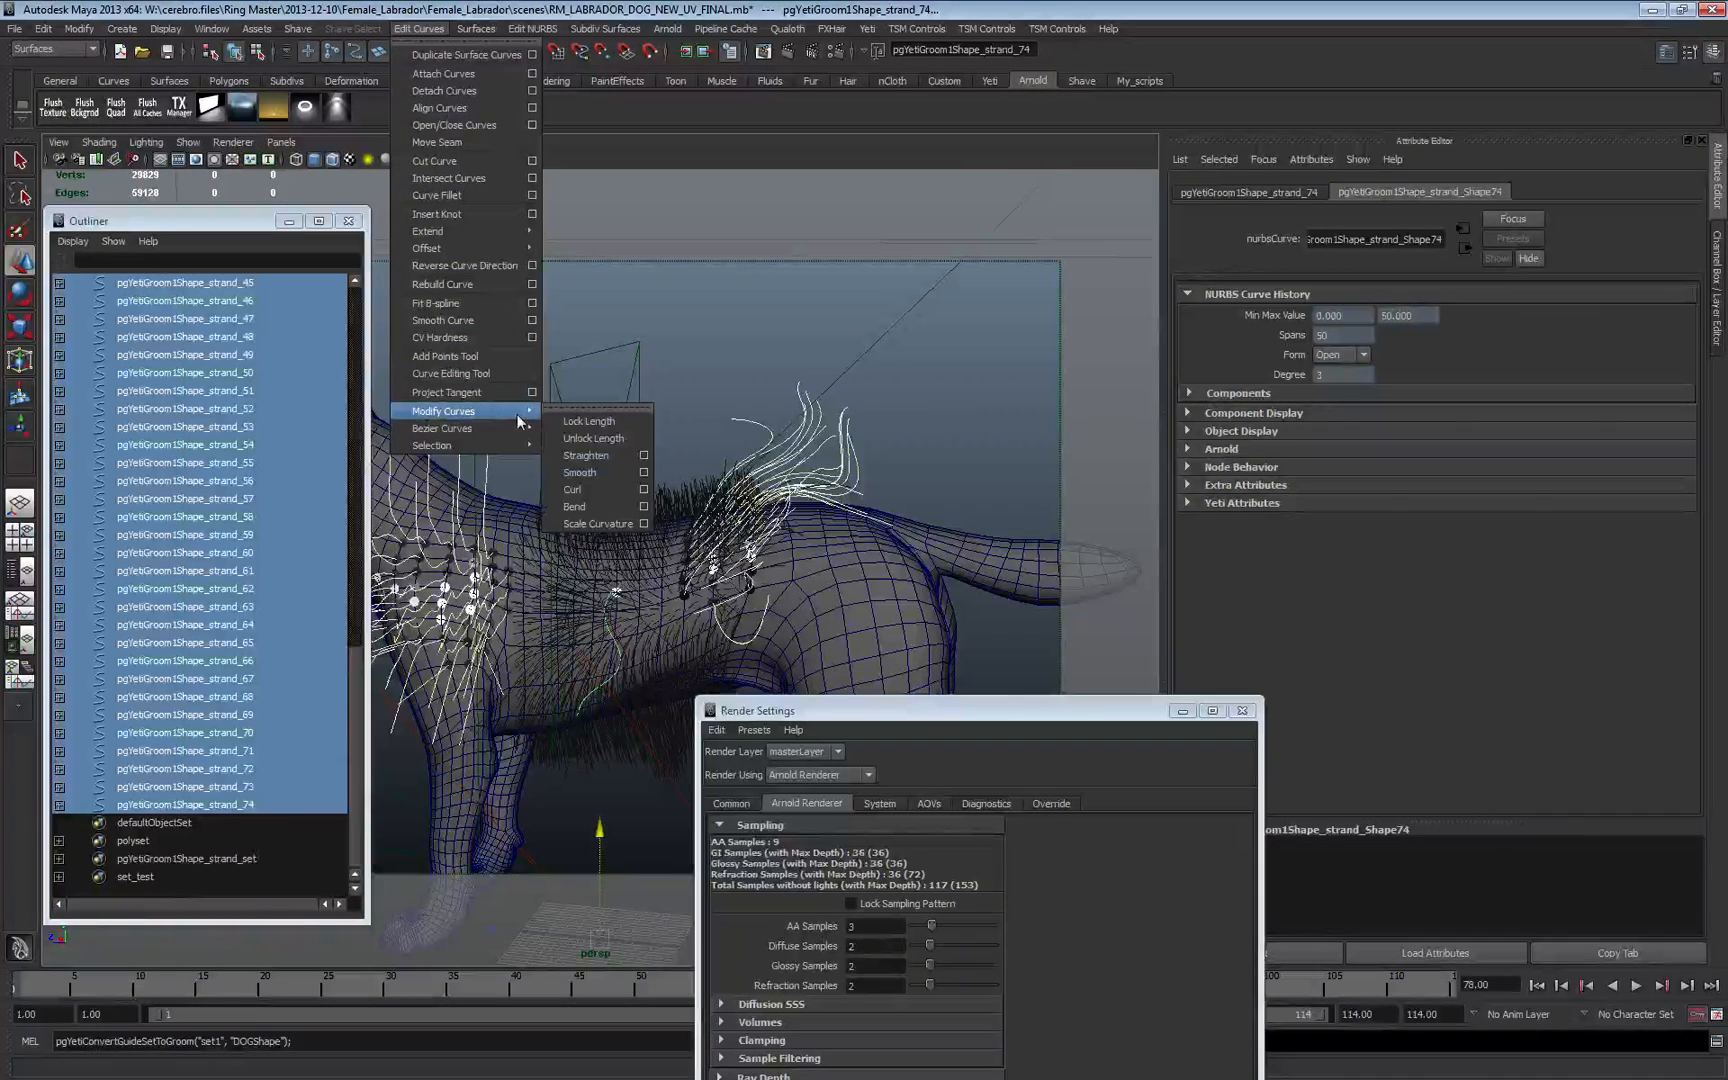
left_click(644, 489)
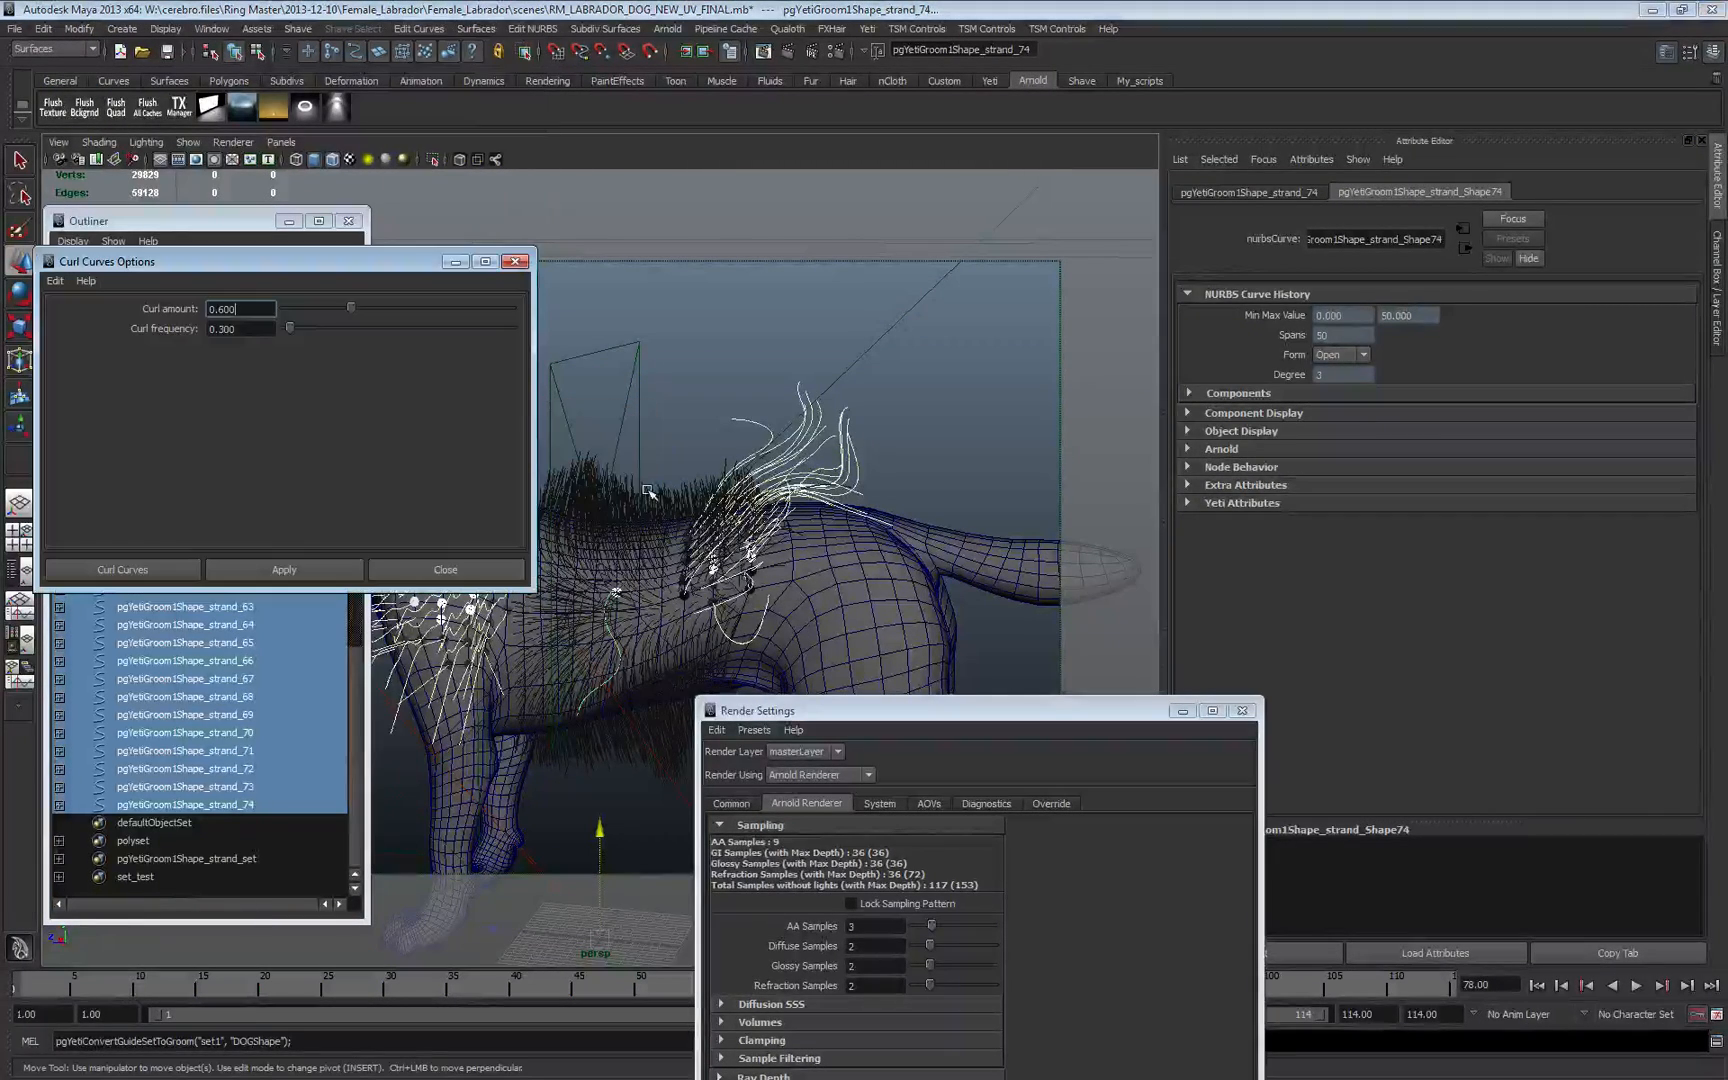
left_click_drag(246, 329, 81, 331)
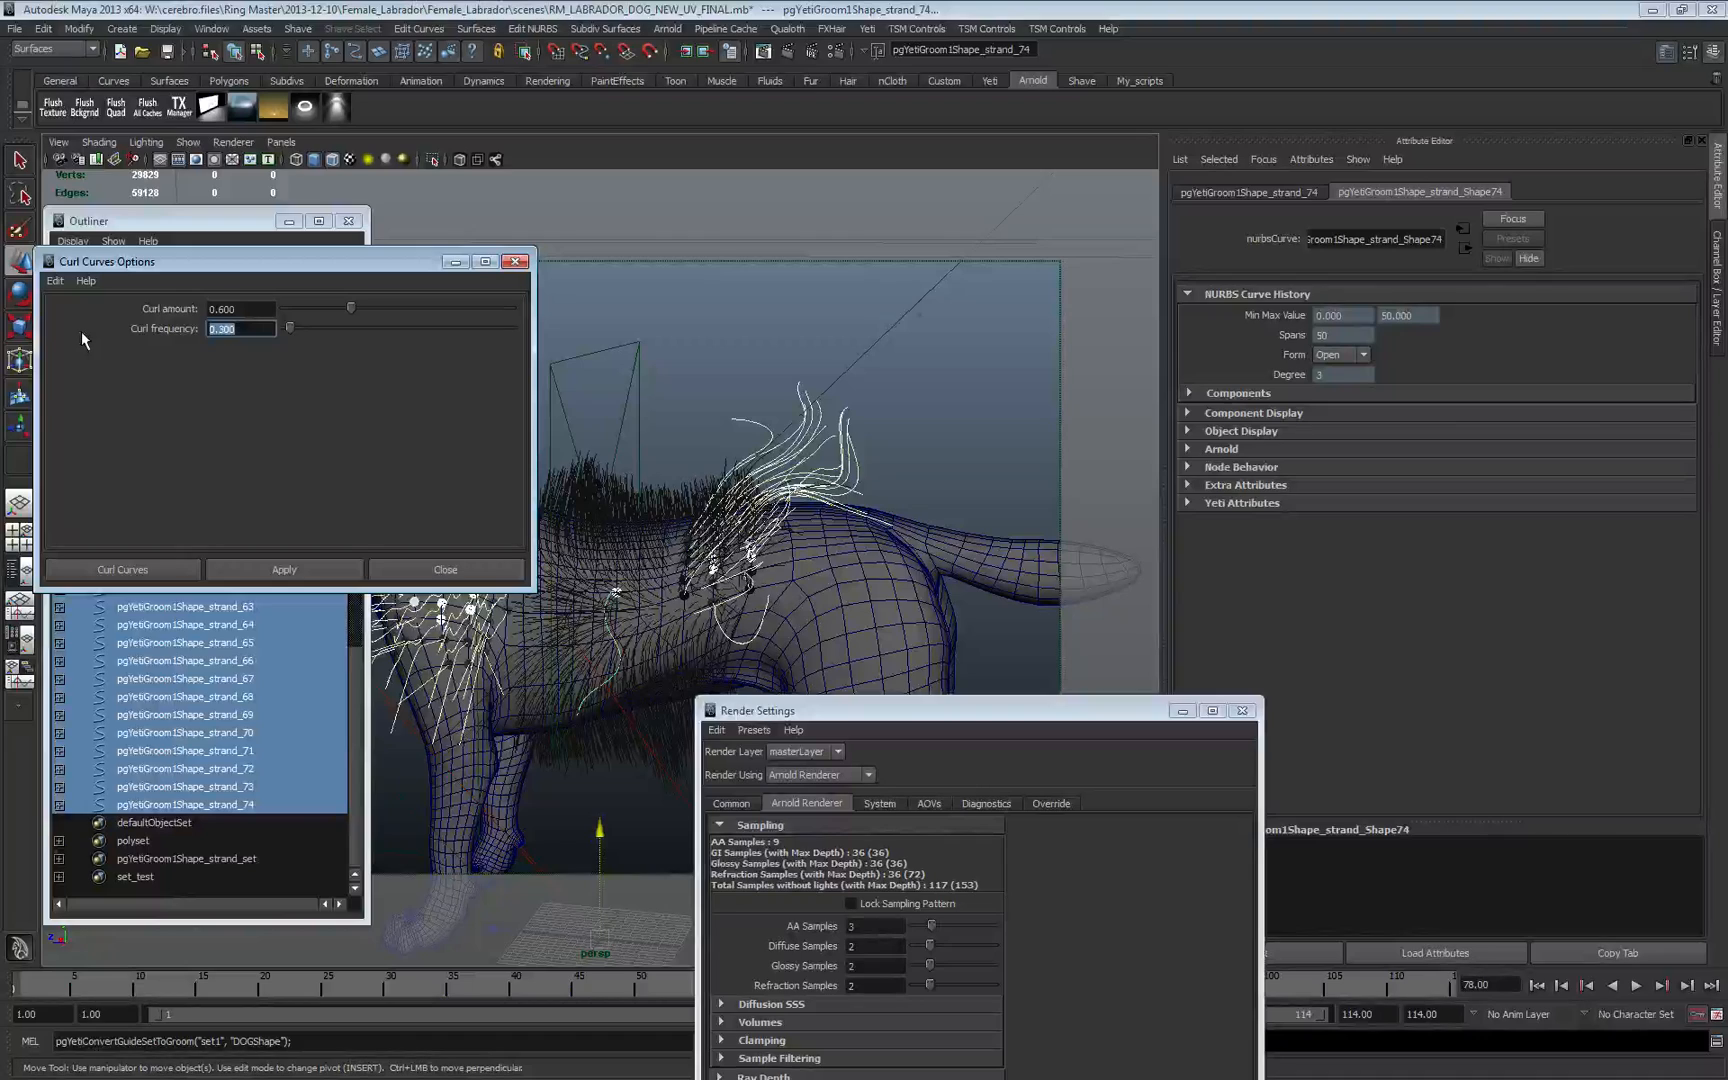
type("1")
key("Return")
left_click(279, 575)
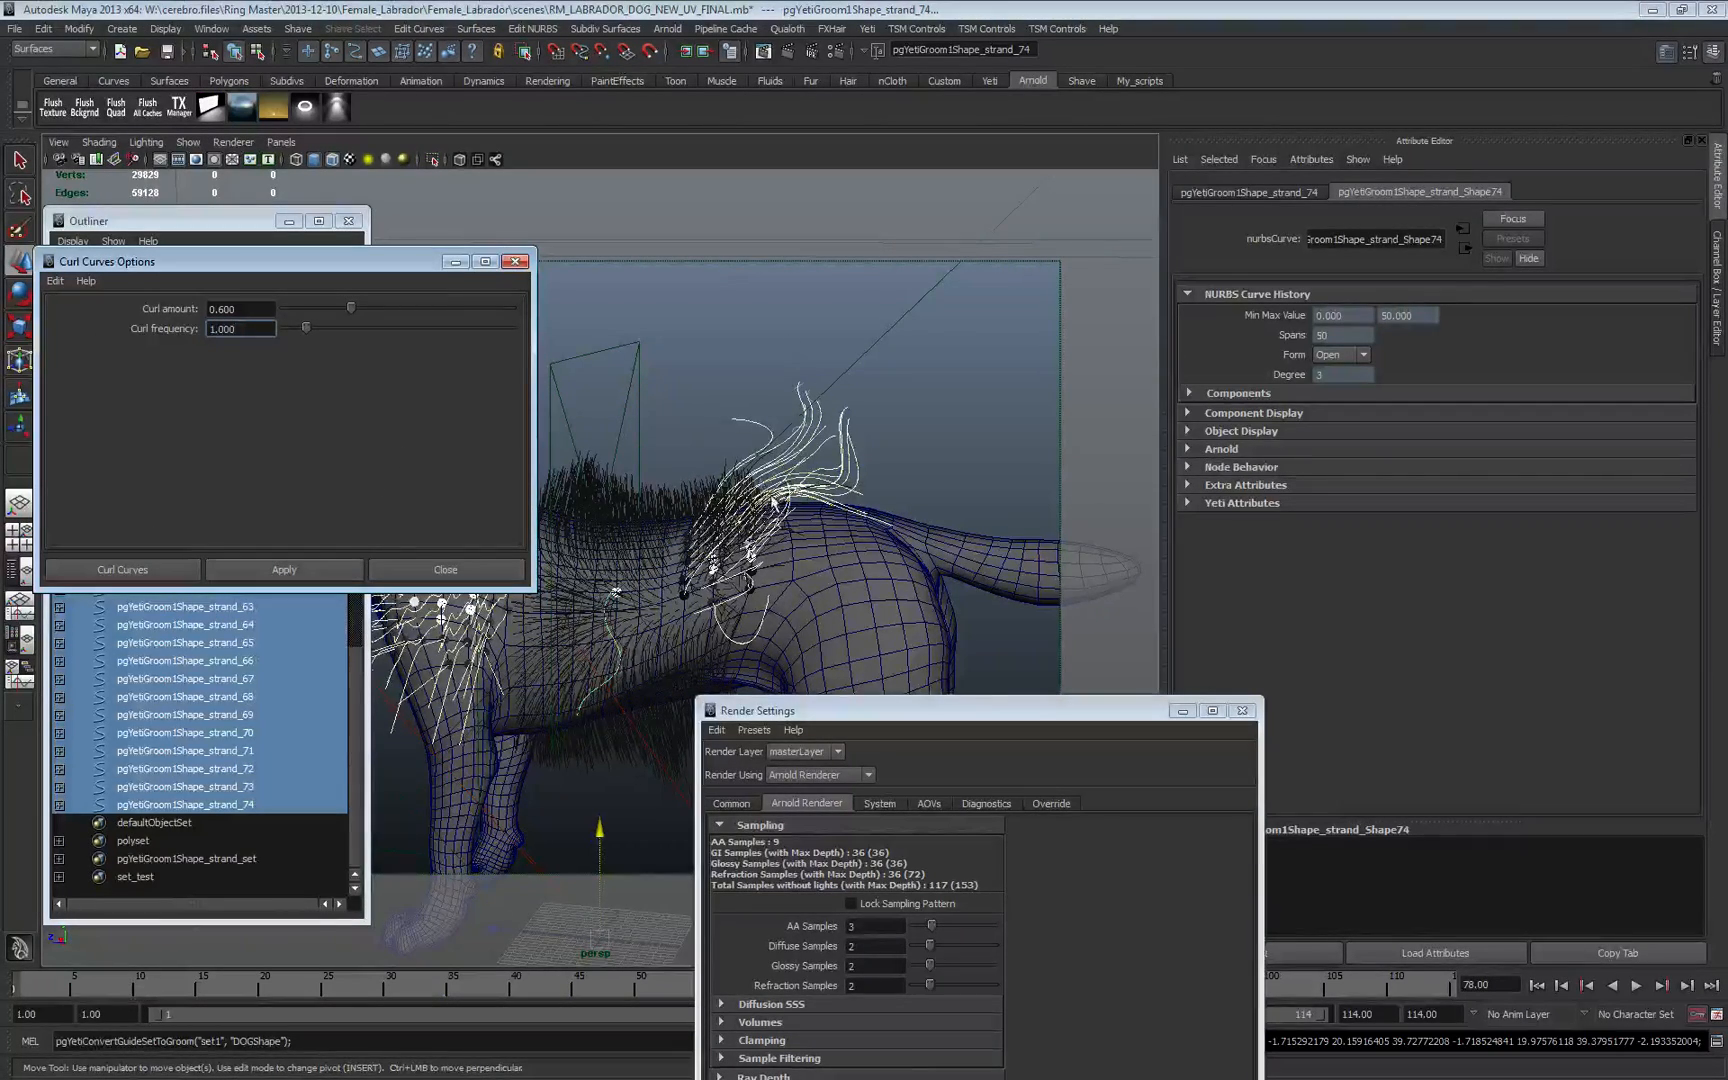
- Curl the strand curves more loosely with curl amount 2 and curl frequency 0.3, and put the curl options away
left_click_drag(760, 530, 841, 494, "alt")
middle_click_drag(841, 494, 700, 470, "alt")
right_click_drag(700, 470, 825, 485, "alt")
left_click_drag(250, 330, 104, 332)
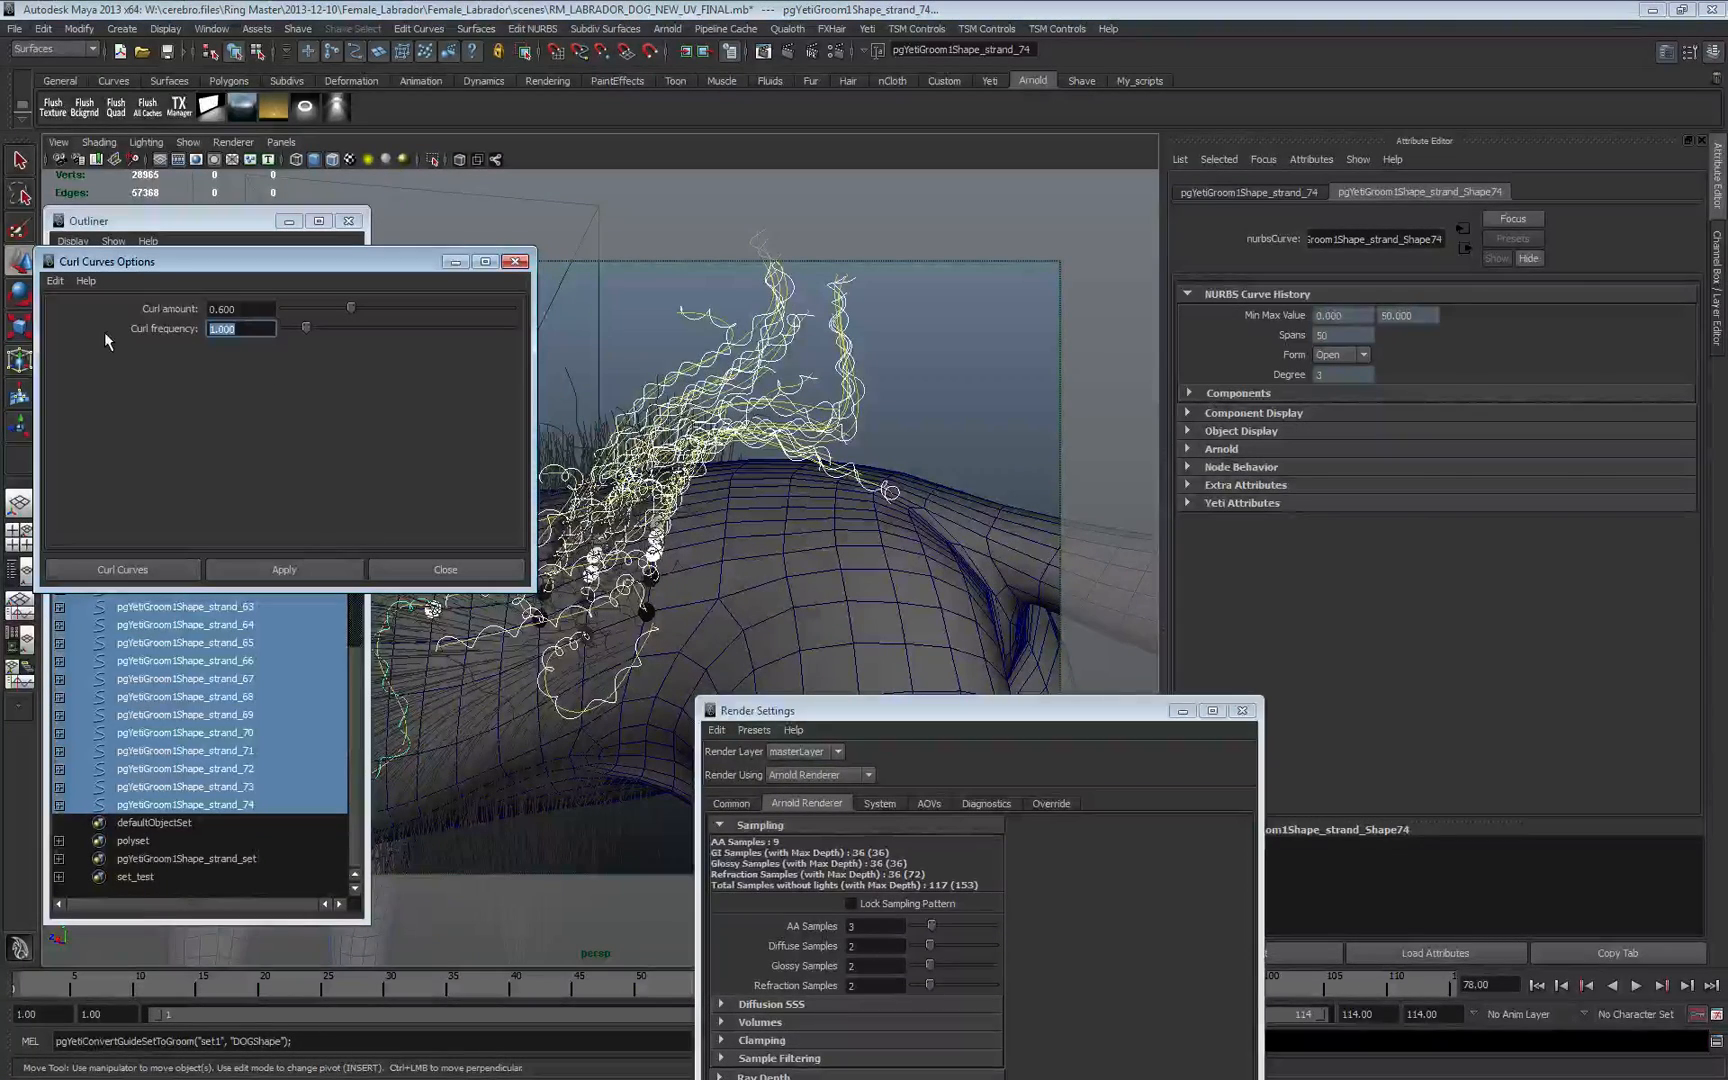
type(".3")
key("Return")
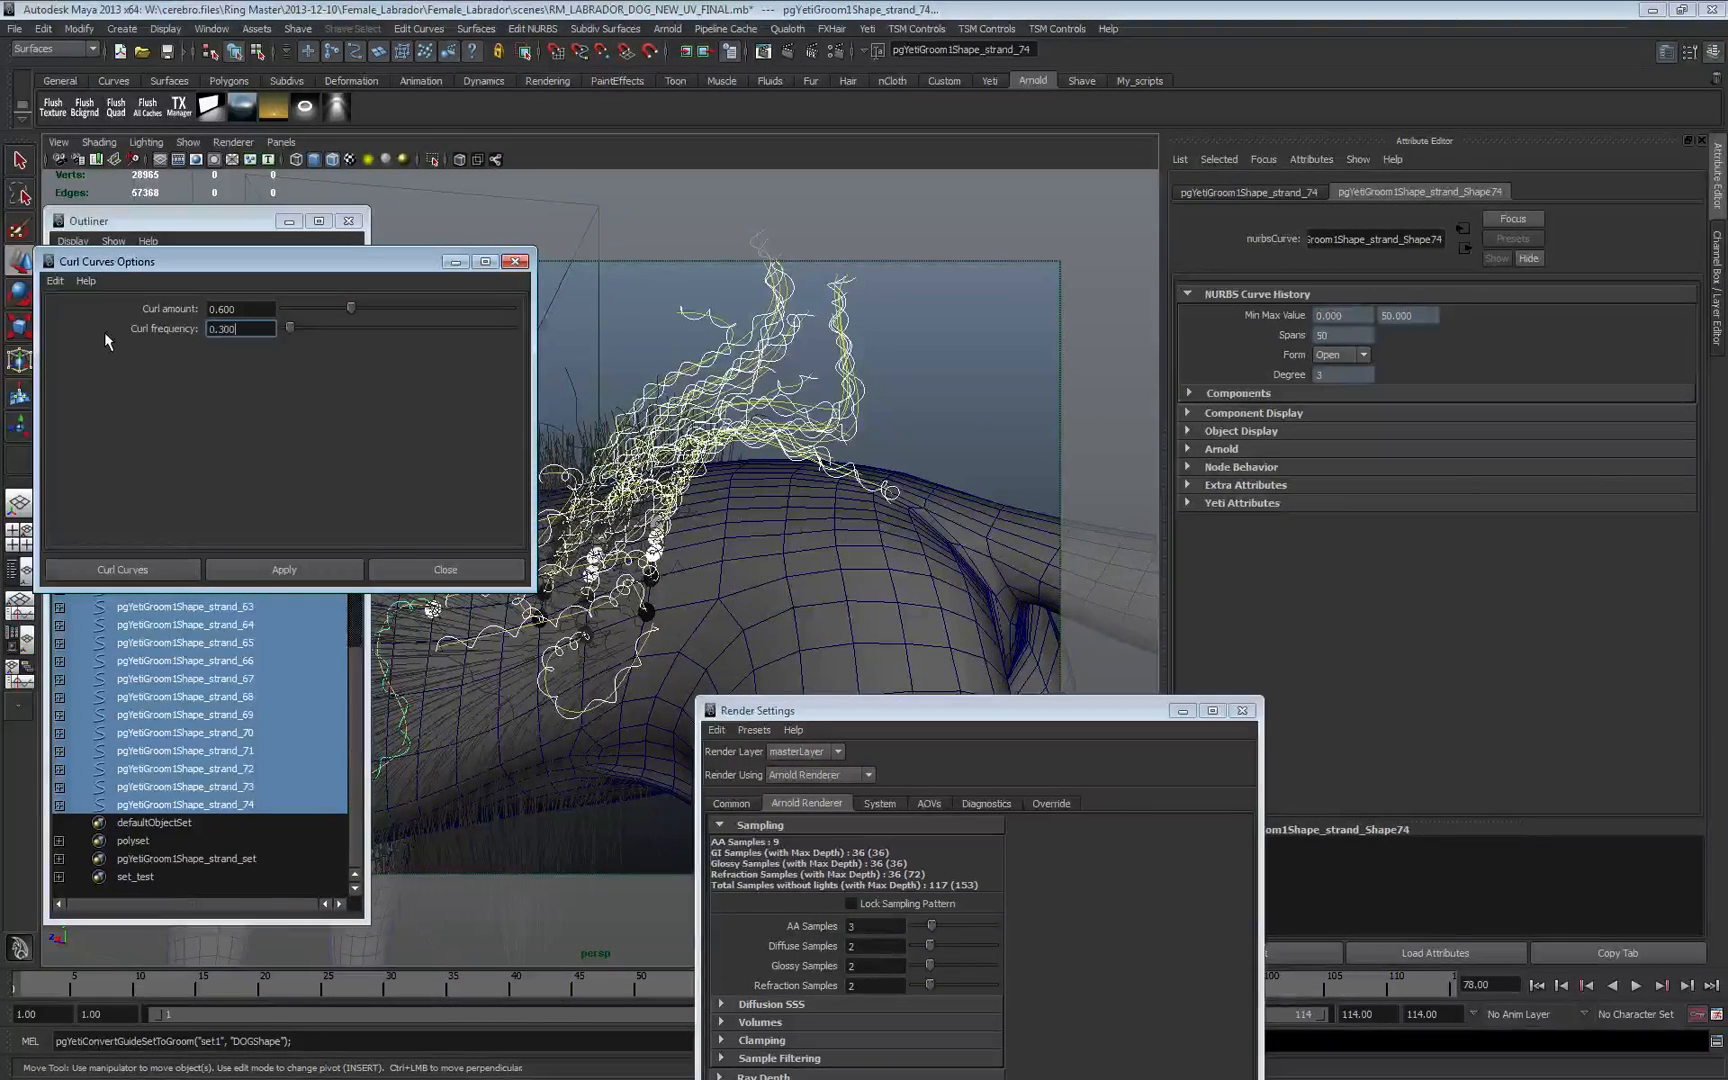
key("shift+Tab")
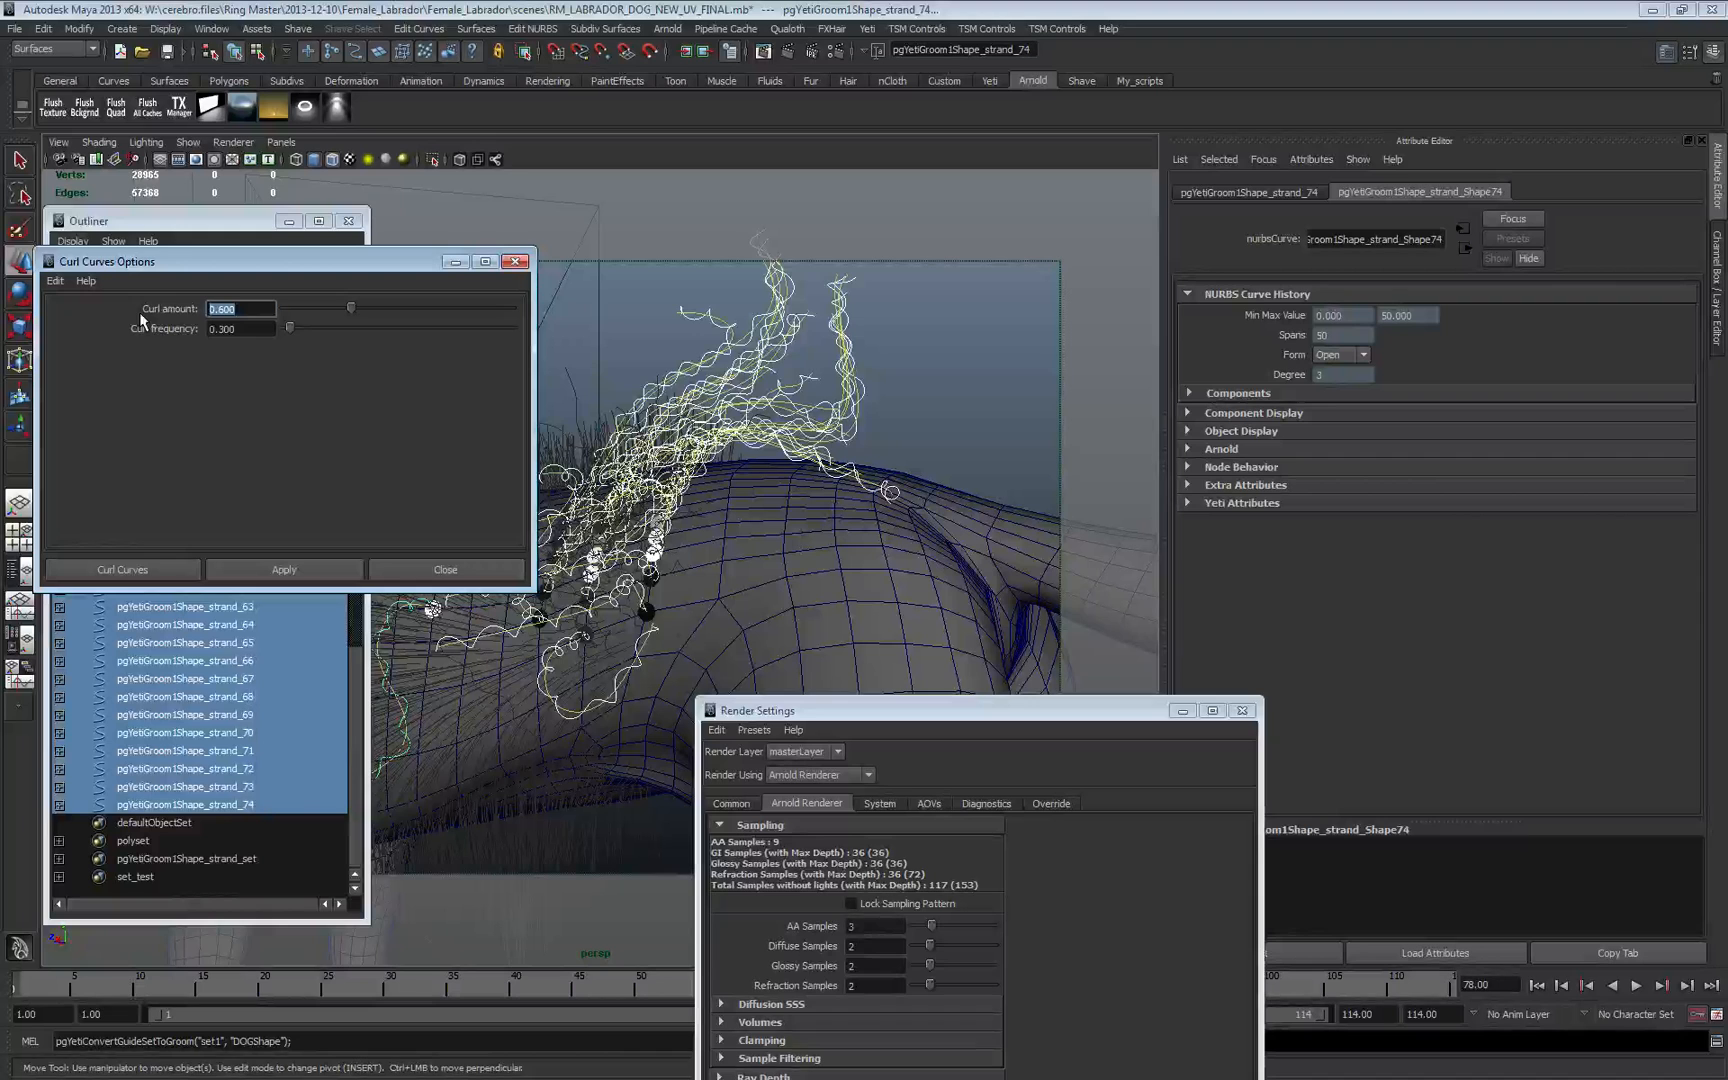
type("2")
key("Return")
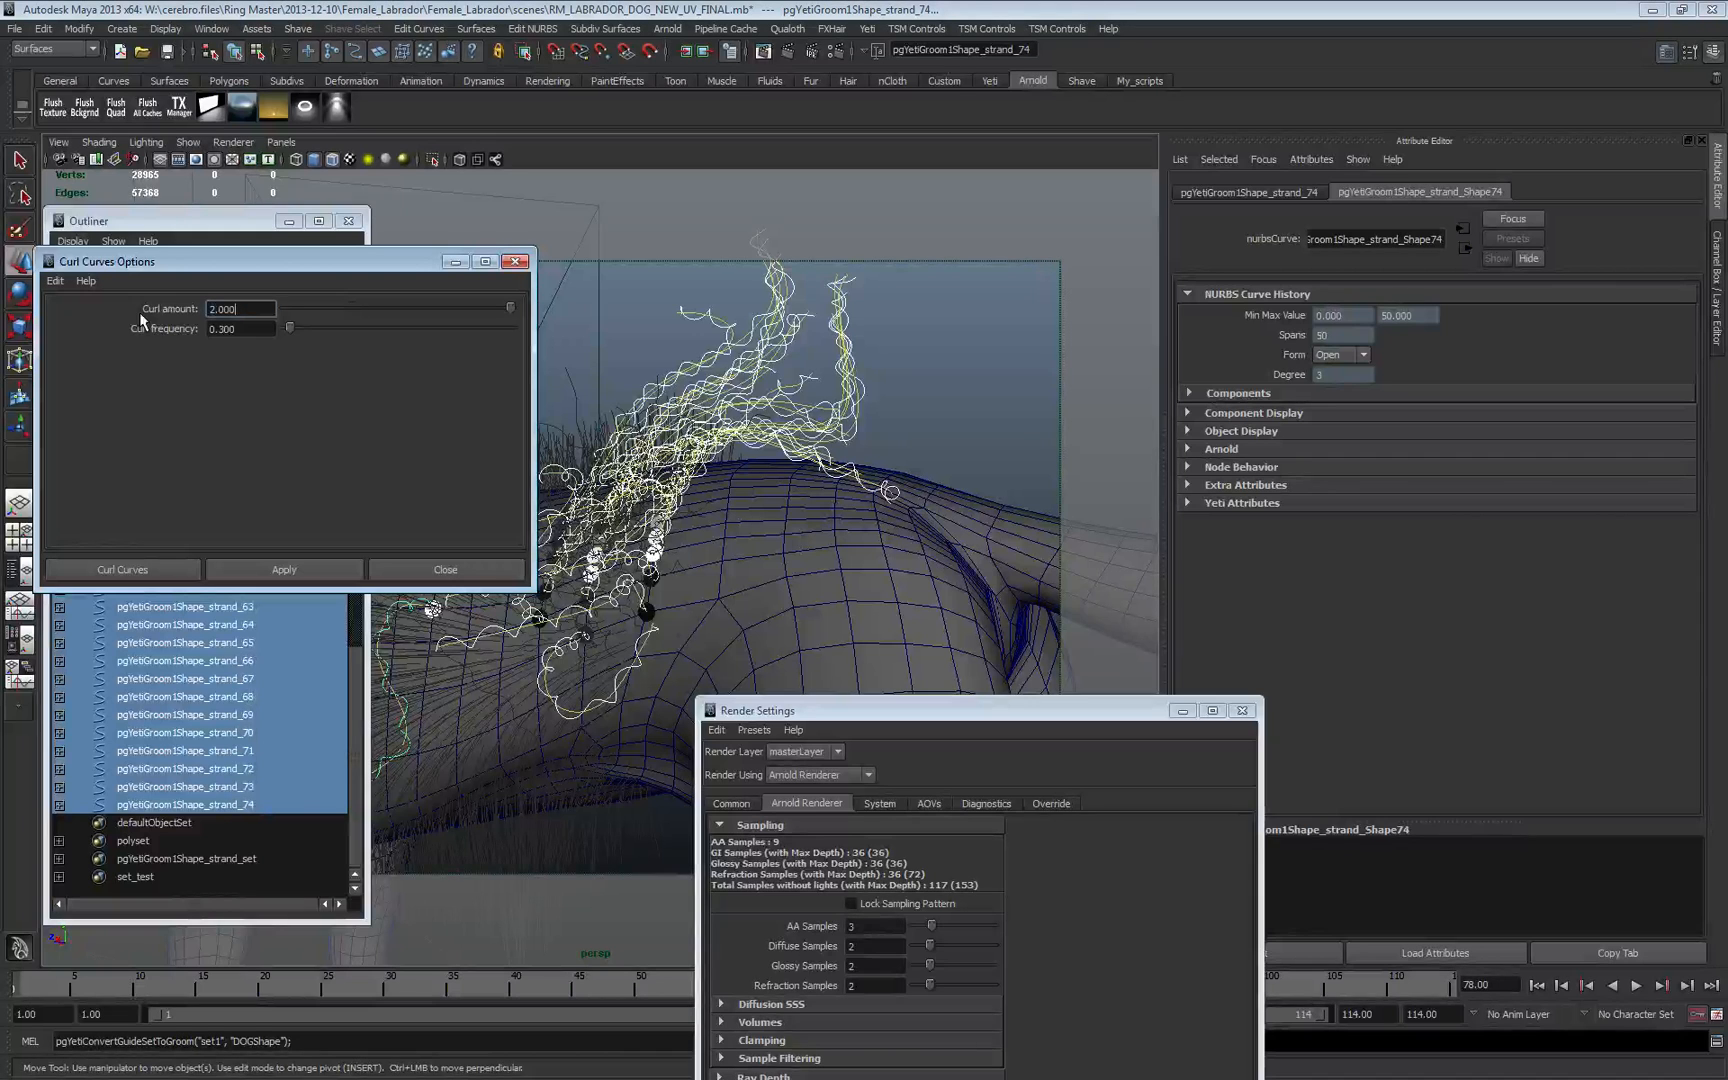
left_click(278, 572)
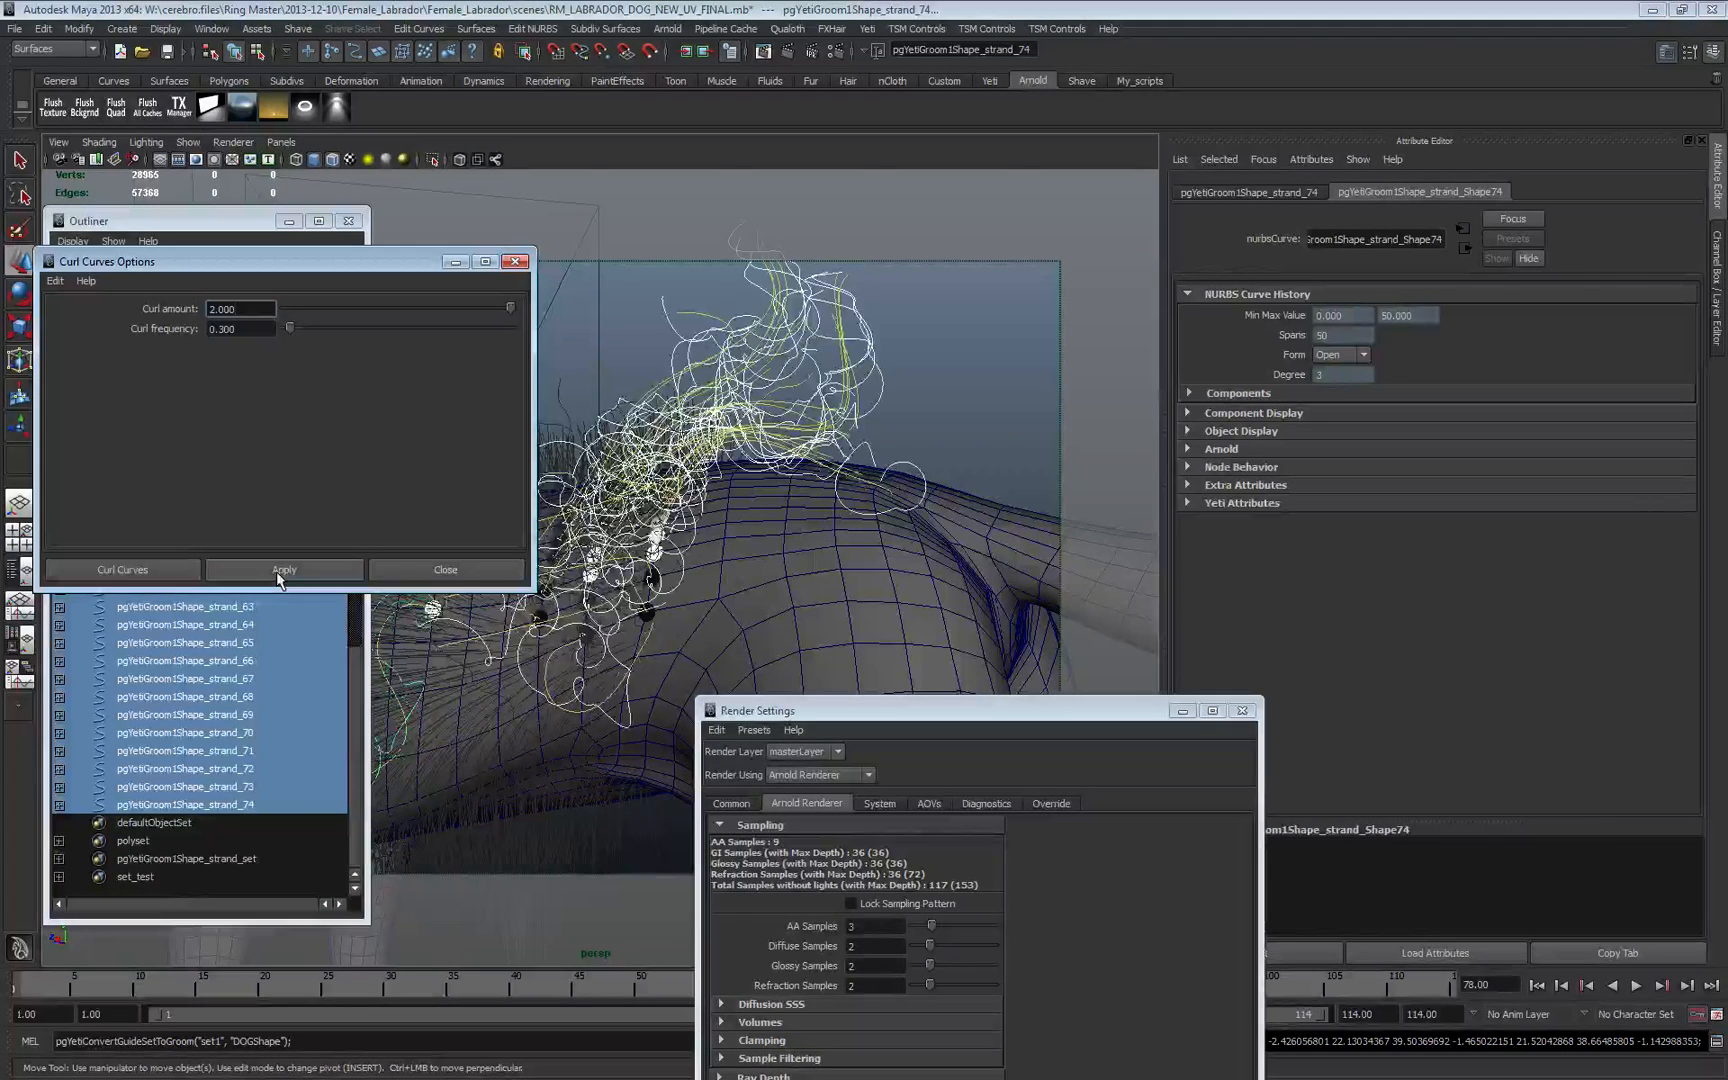
left_click(455, 262)
- Hide the curled strand curves to expose the fur over the dog's hindquarters
mouse_move(700, 390)
left_mouse_down("alt")
mouse_move(665, 365)
mouse_move(705, 372)
left_mouse_up("alt")
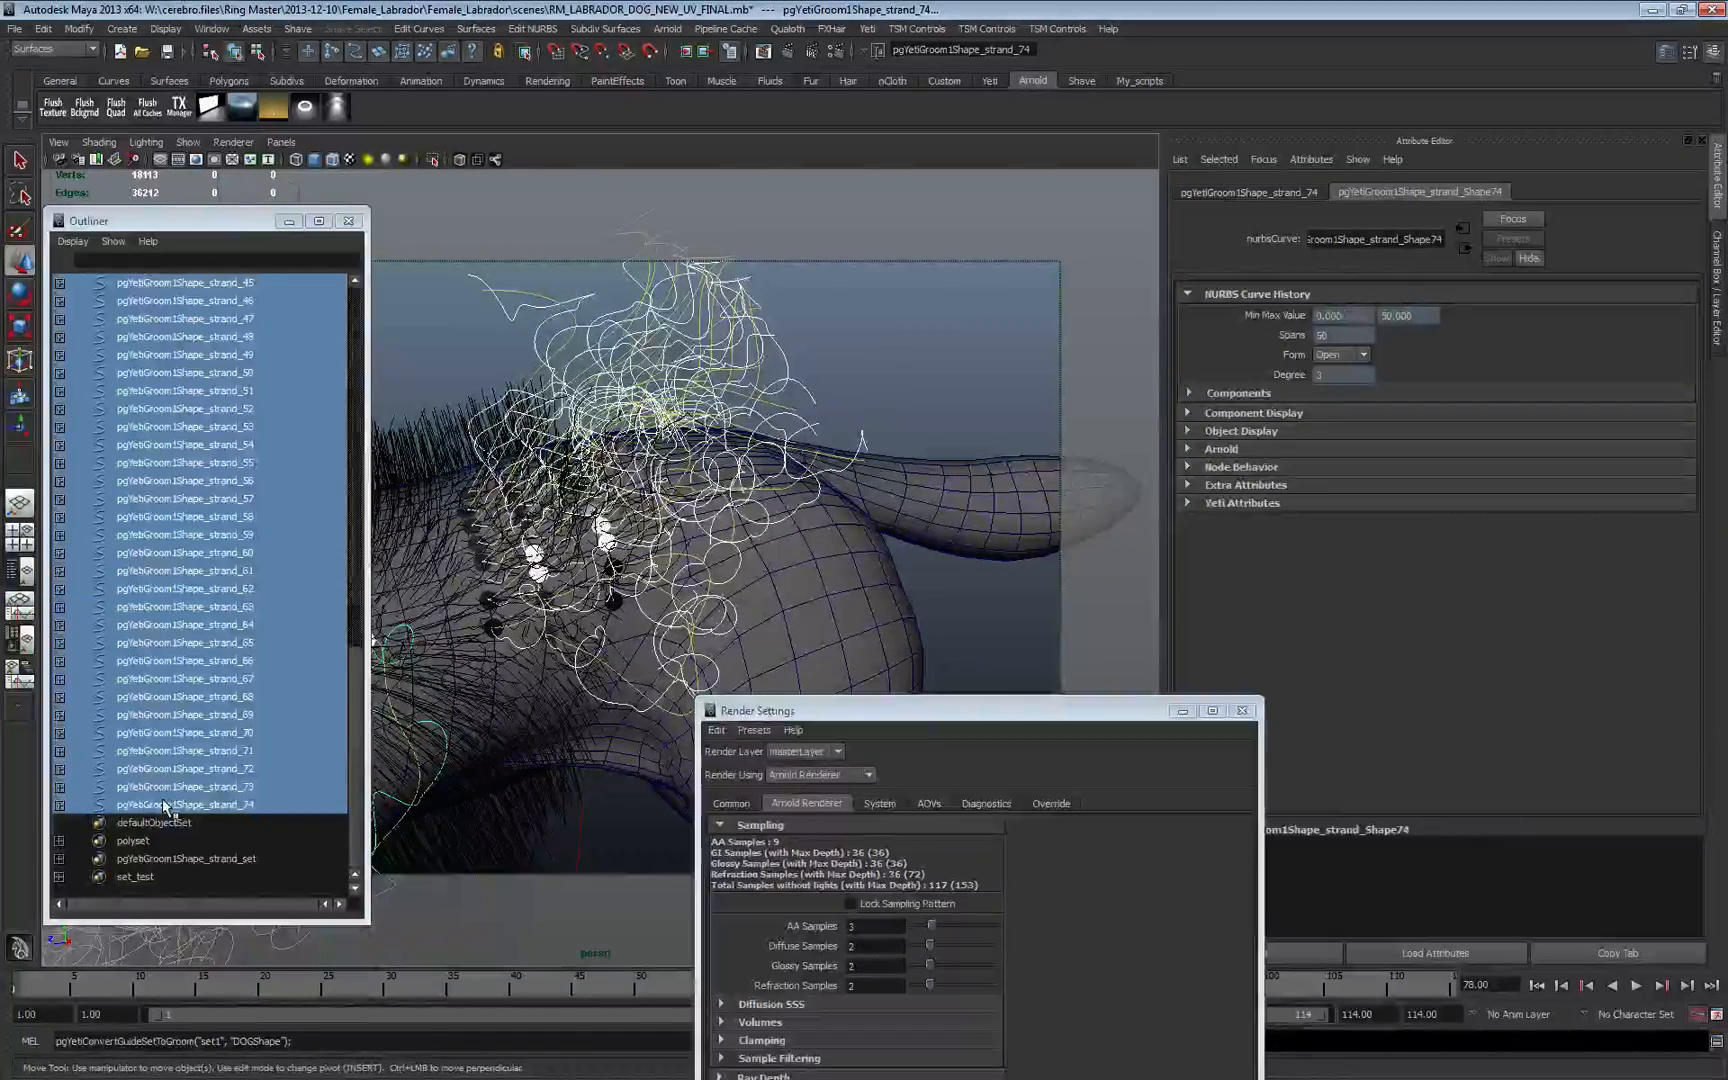
key("ctrl+h")
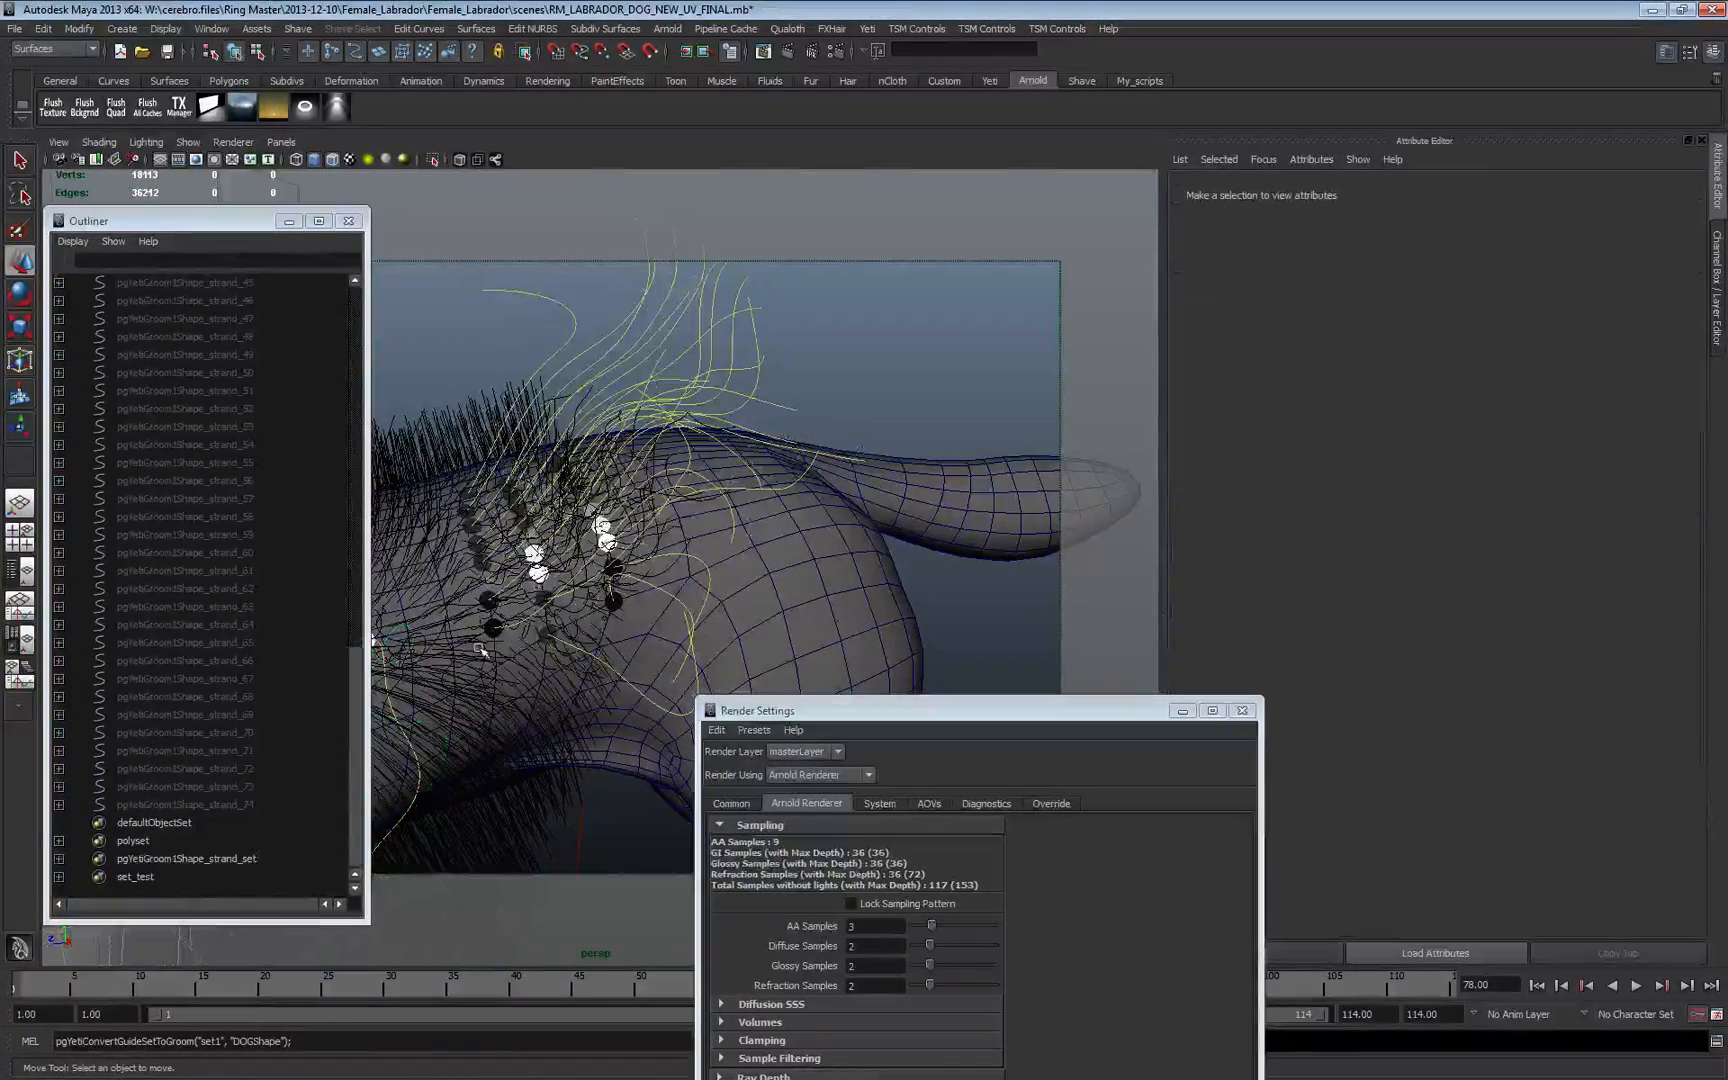
left_click_drag(710, 548, 756, 563, "alt")
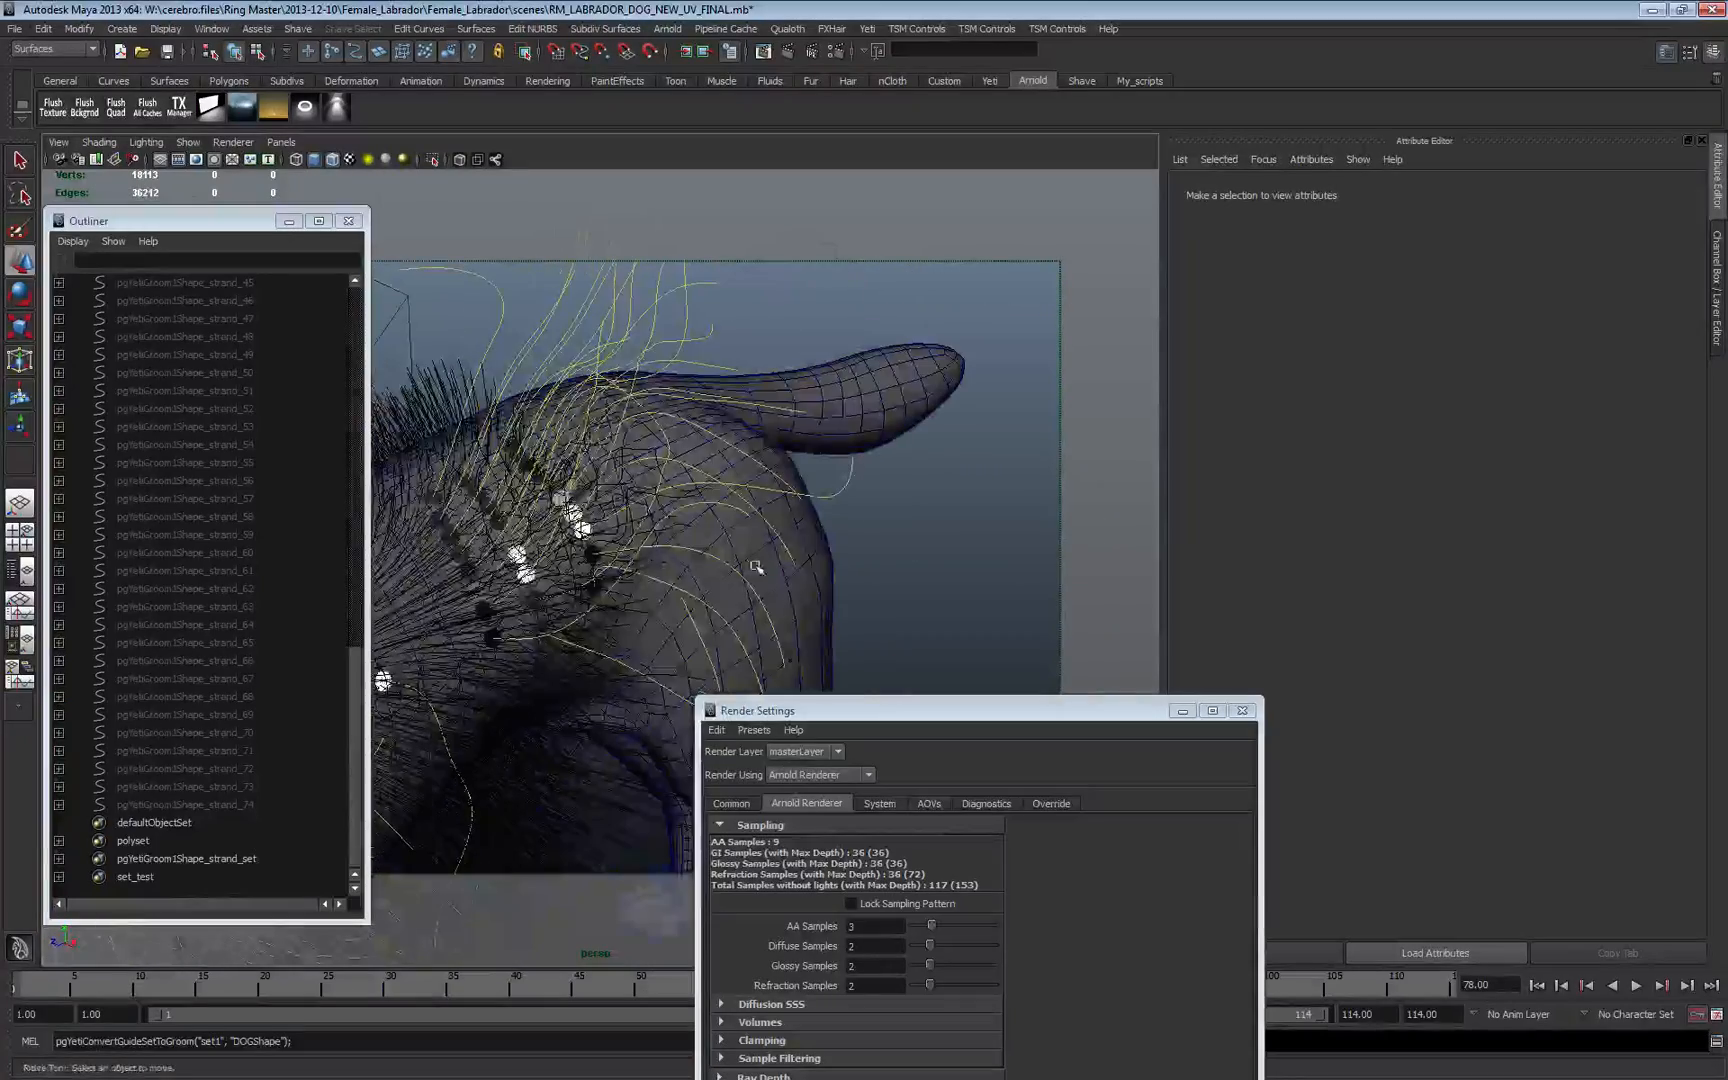
- Select the pgYetiMaya1 fur, examine its combing over the hindquarters and open its Yeti node graph
scroll(154, 815, "up", 15)
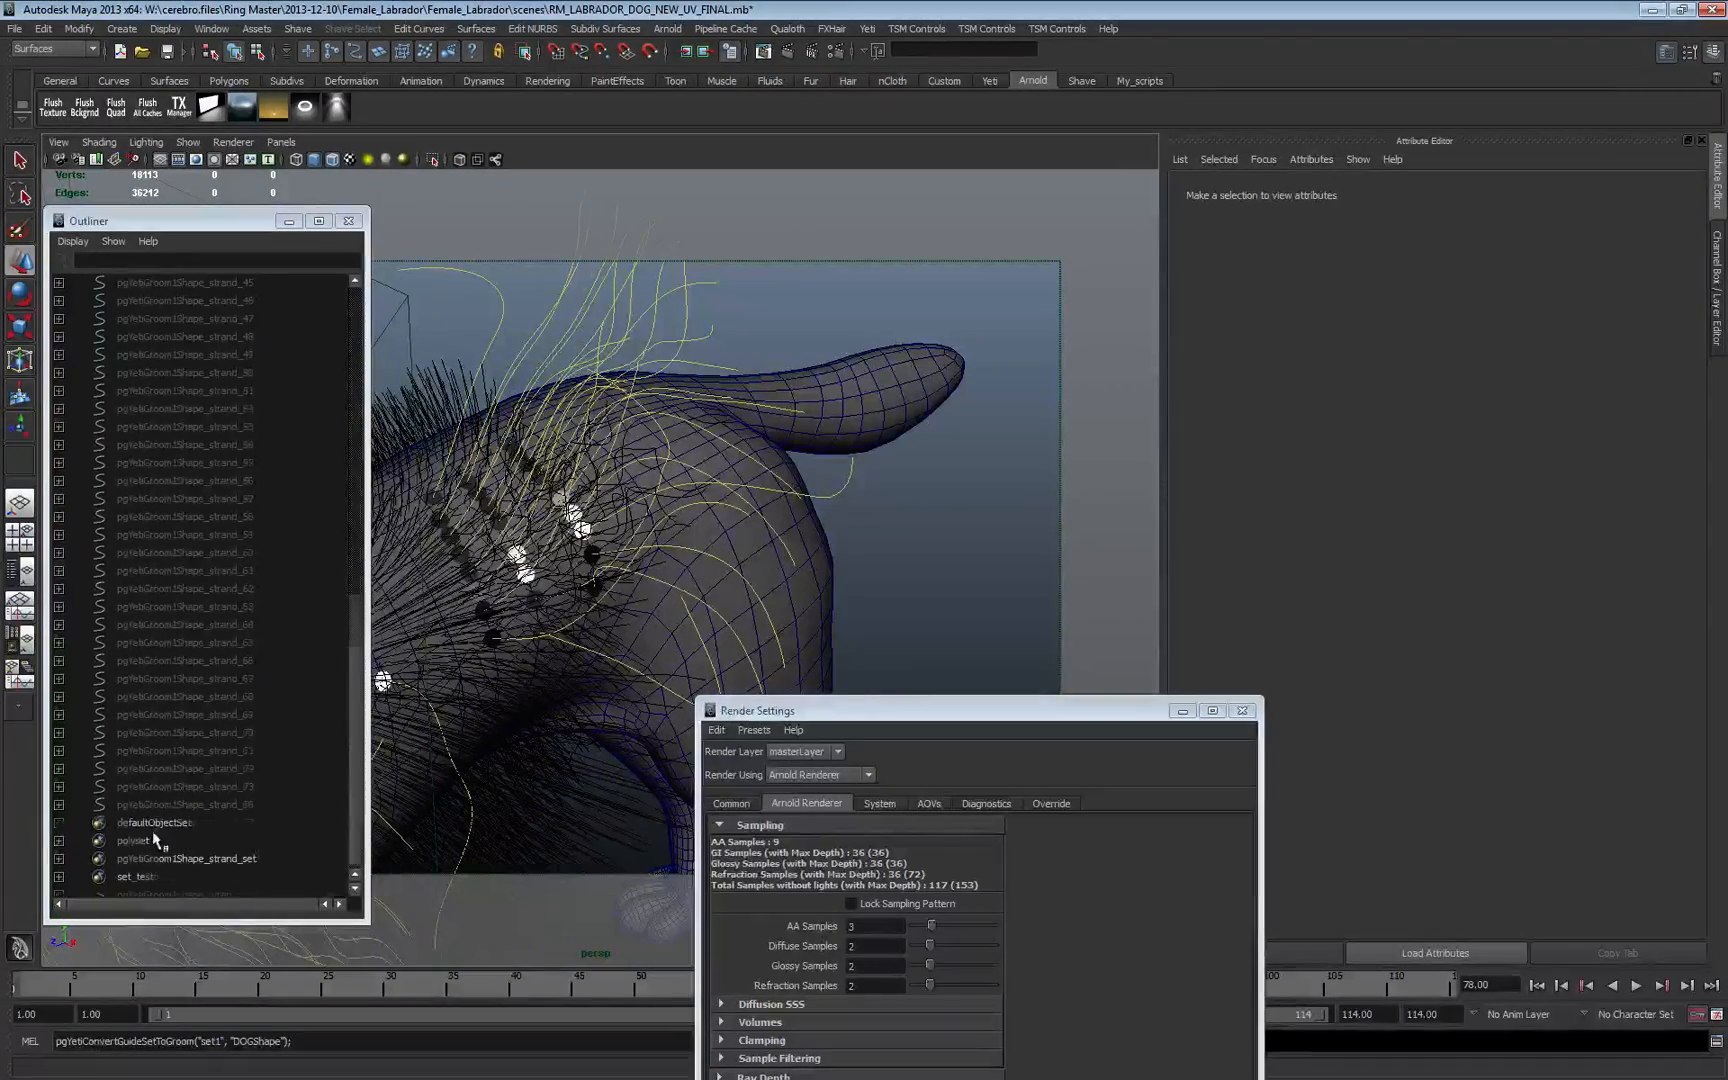
left_click(145, 426)
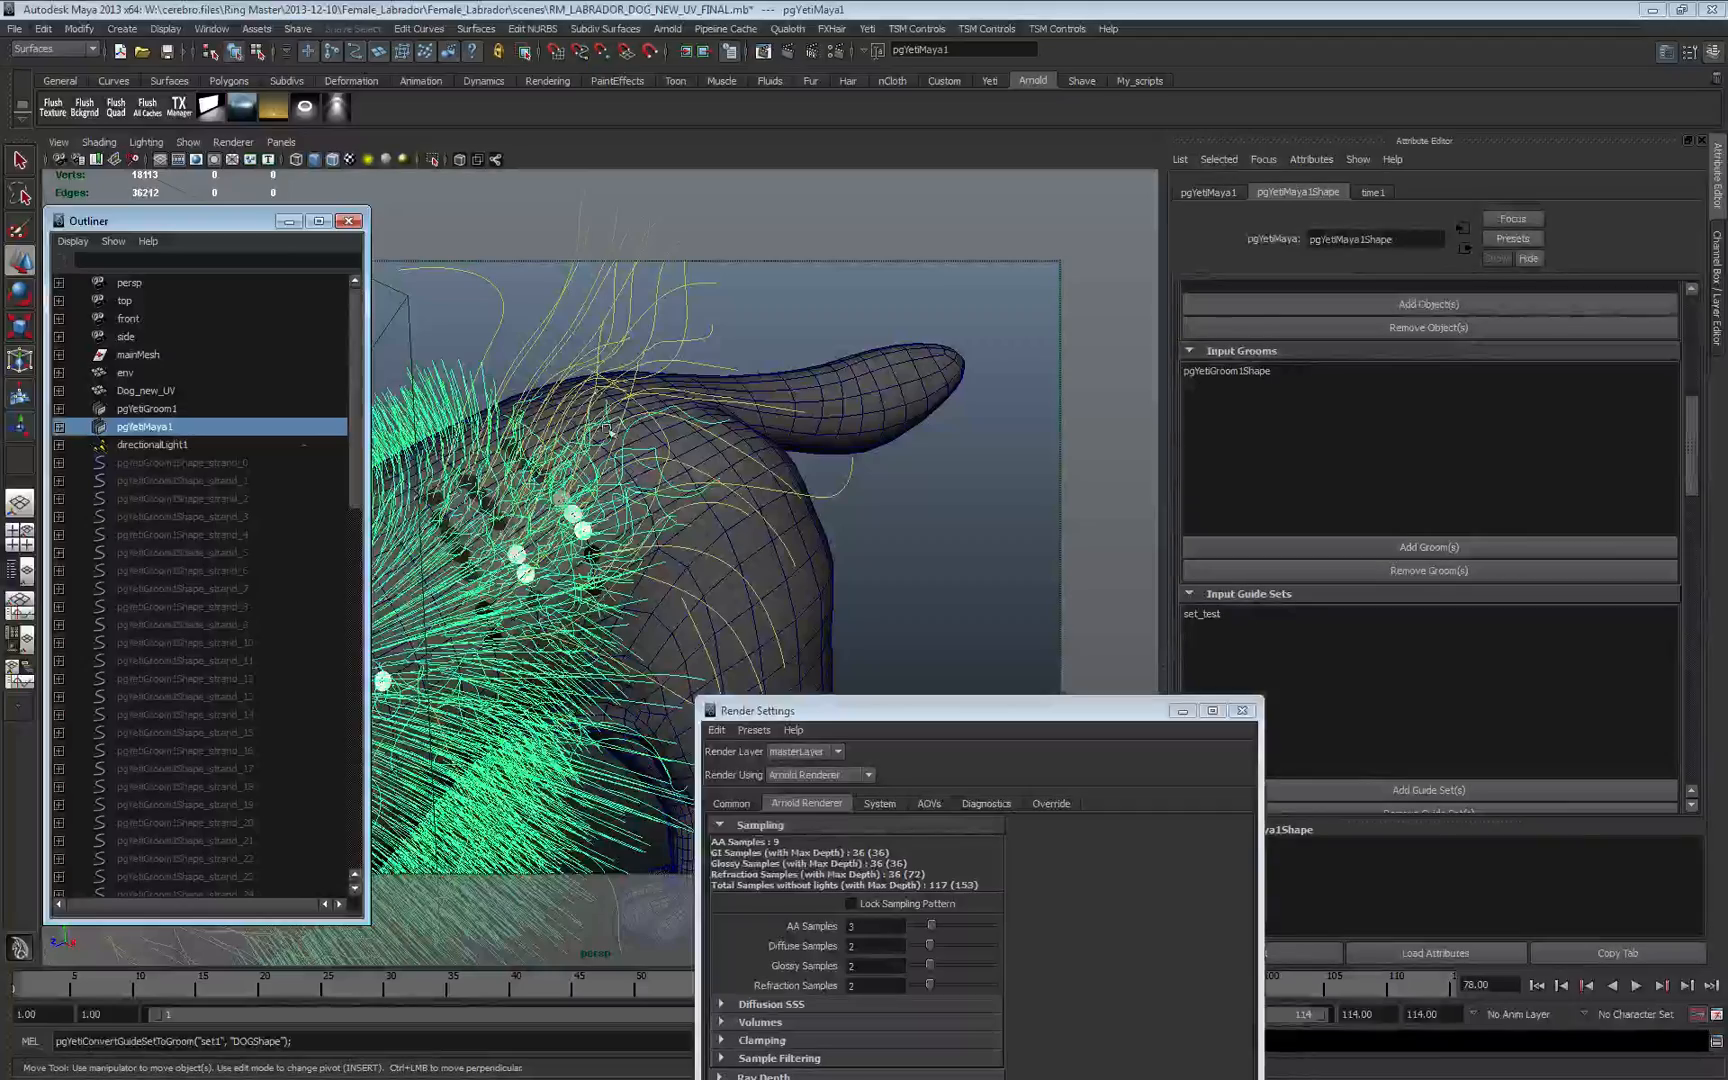
left_click_drag(720, 490, 783, 523, "alt")
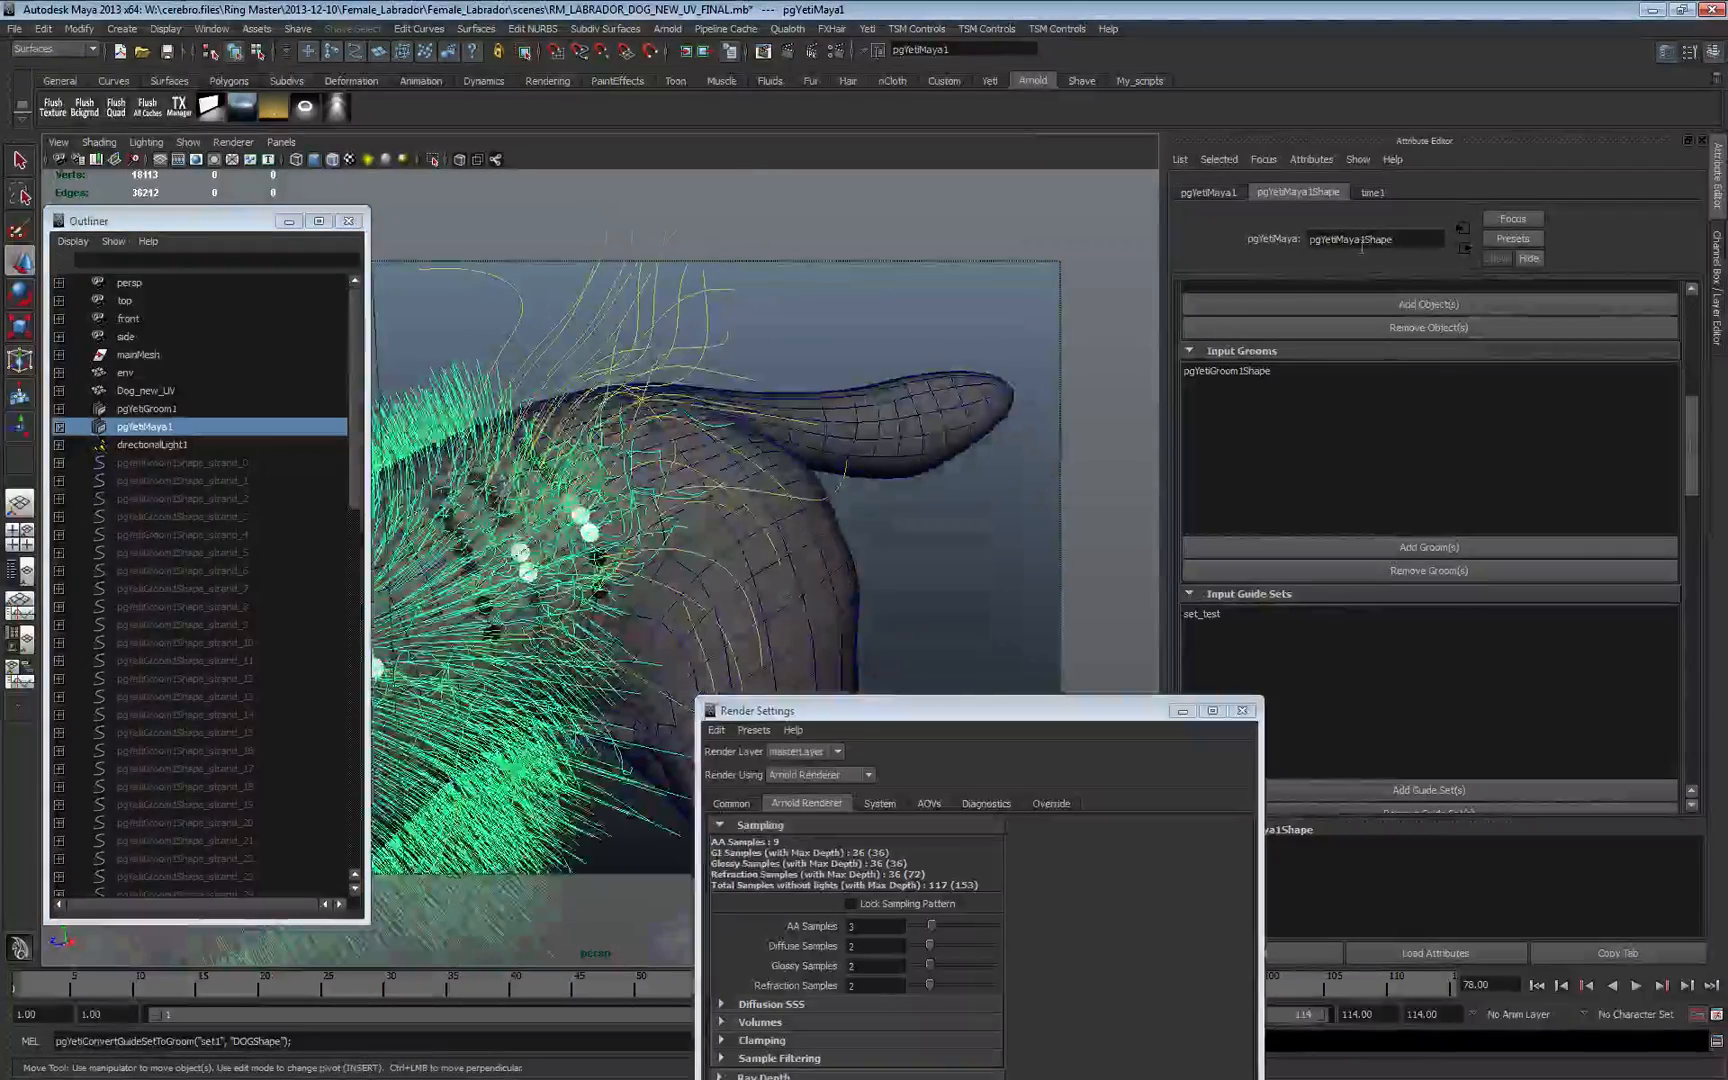
scroll(1370, 338, "up", 4)
left_click(1400, 338)
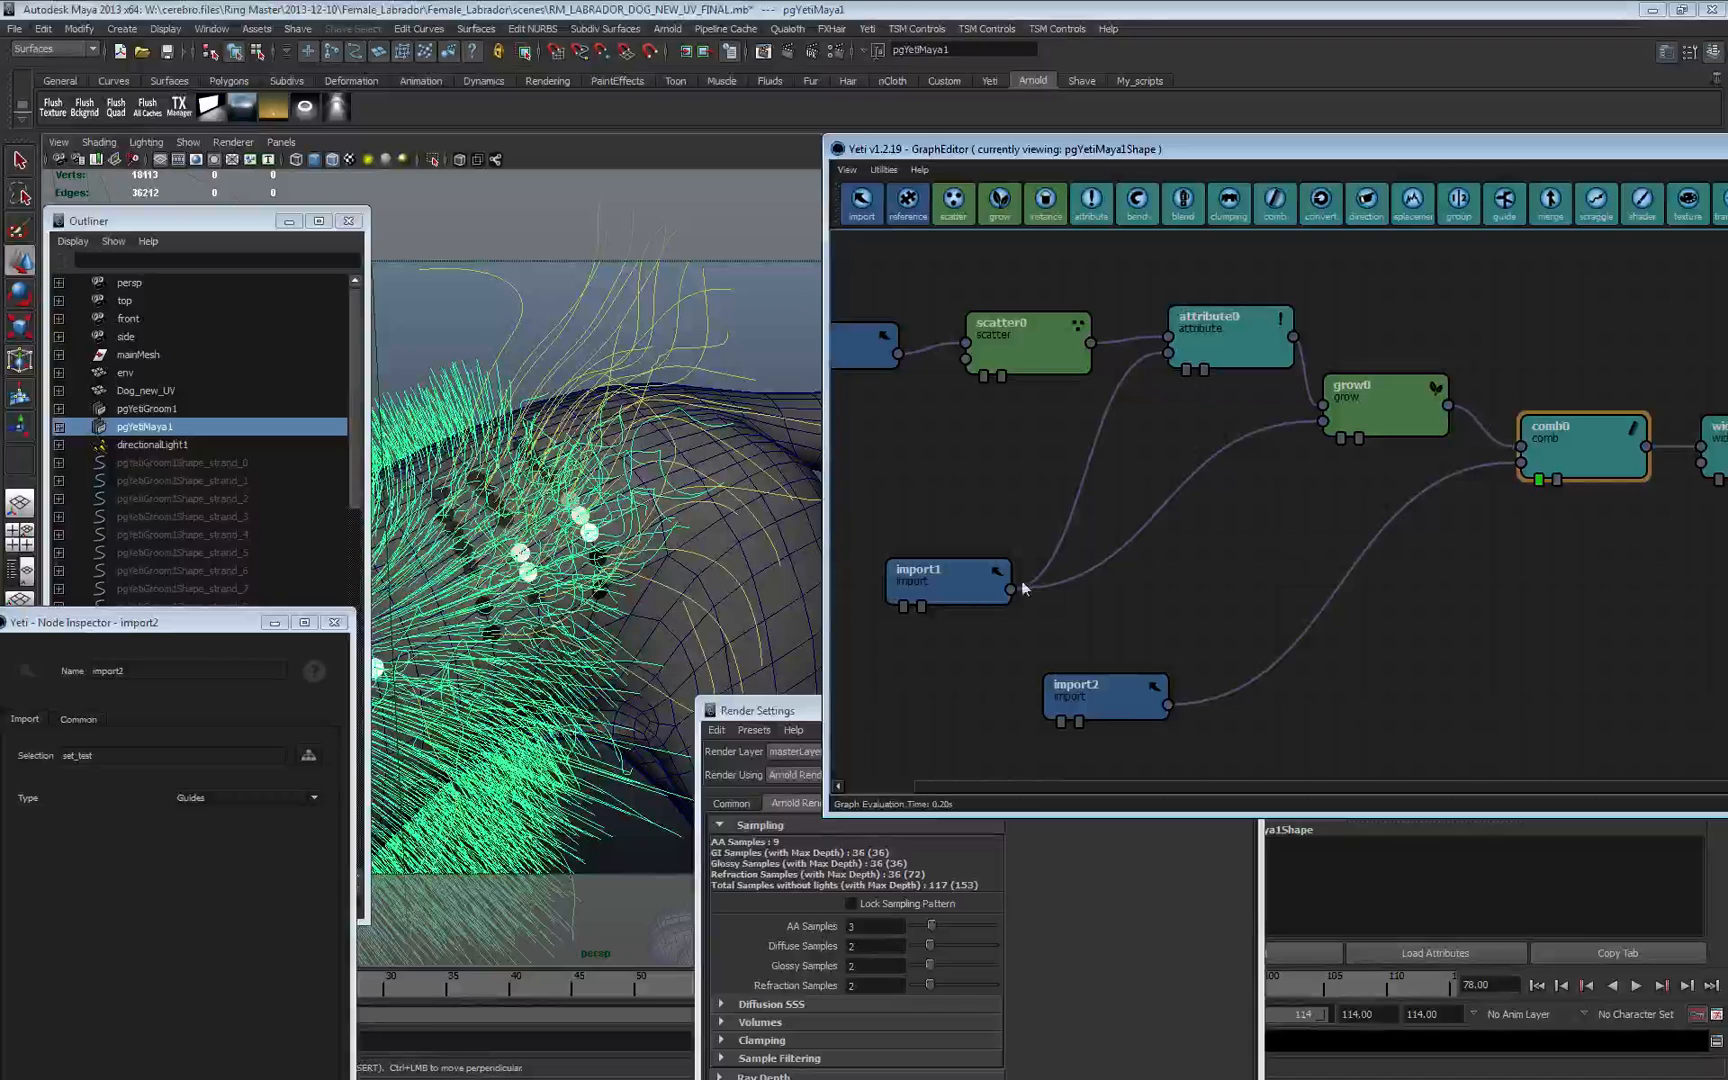
- Feed comb0 from import1 instead of import2 to compare the combing, and reconnect import2 to comb0
left_click_drag(1011, 589, 1522, 464)
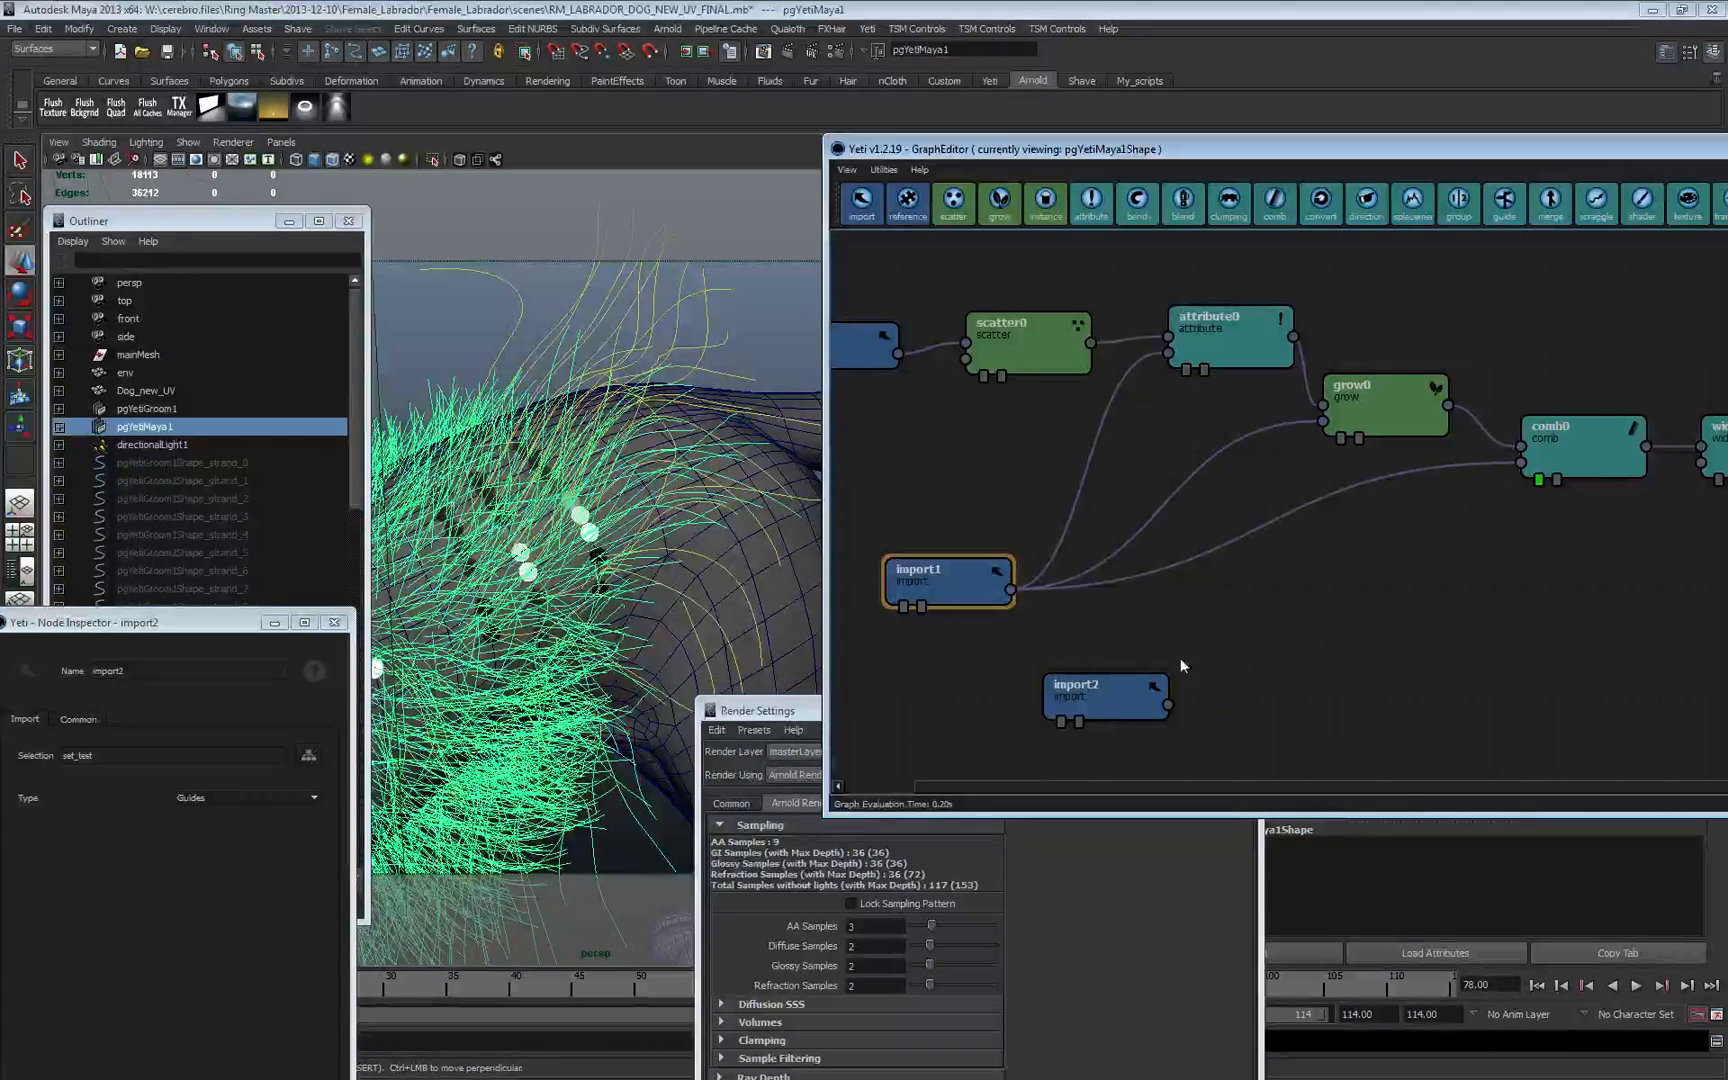
left_click_drag(1168, 704, 1520, 464)
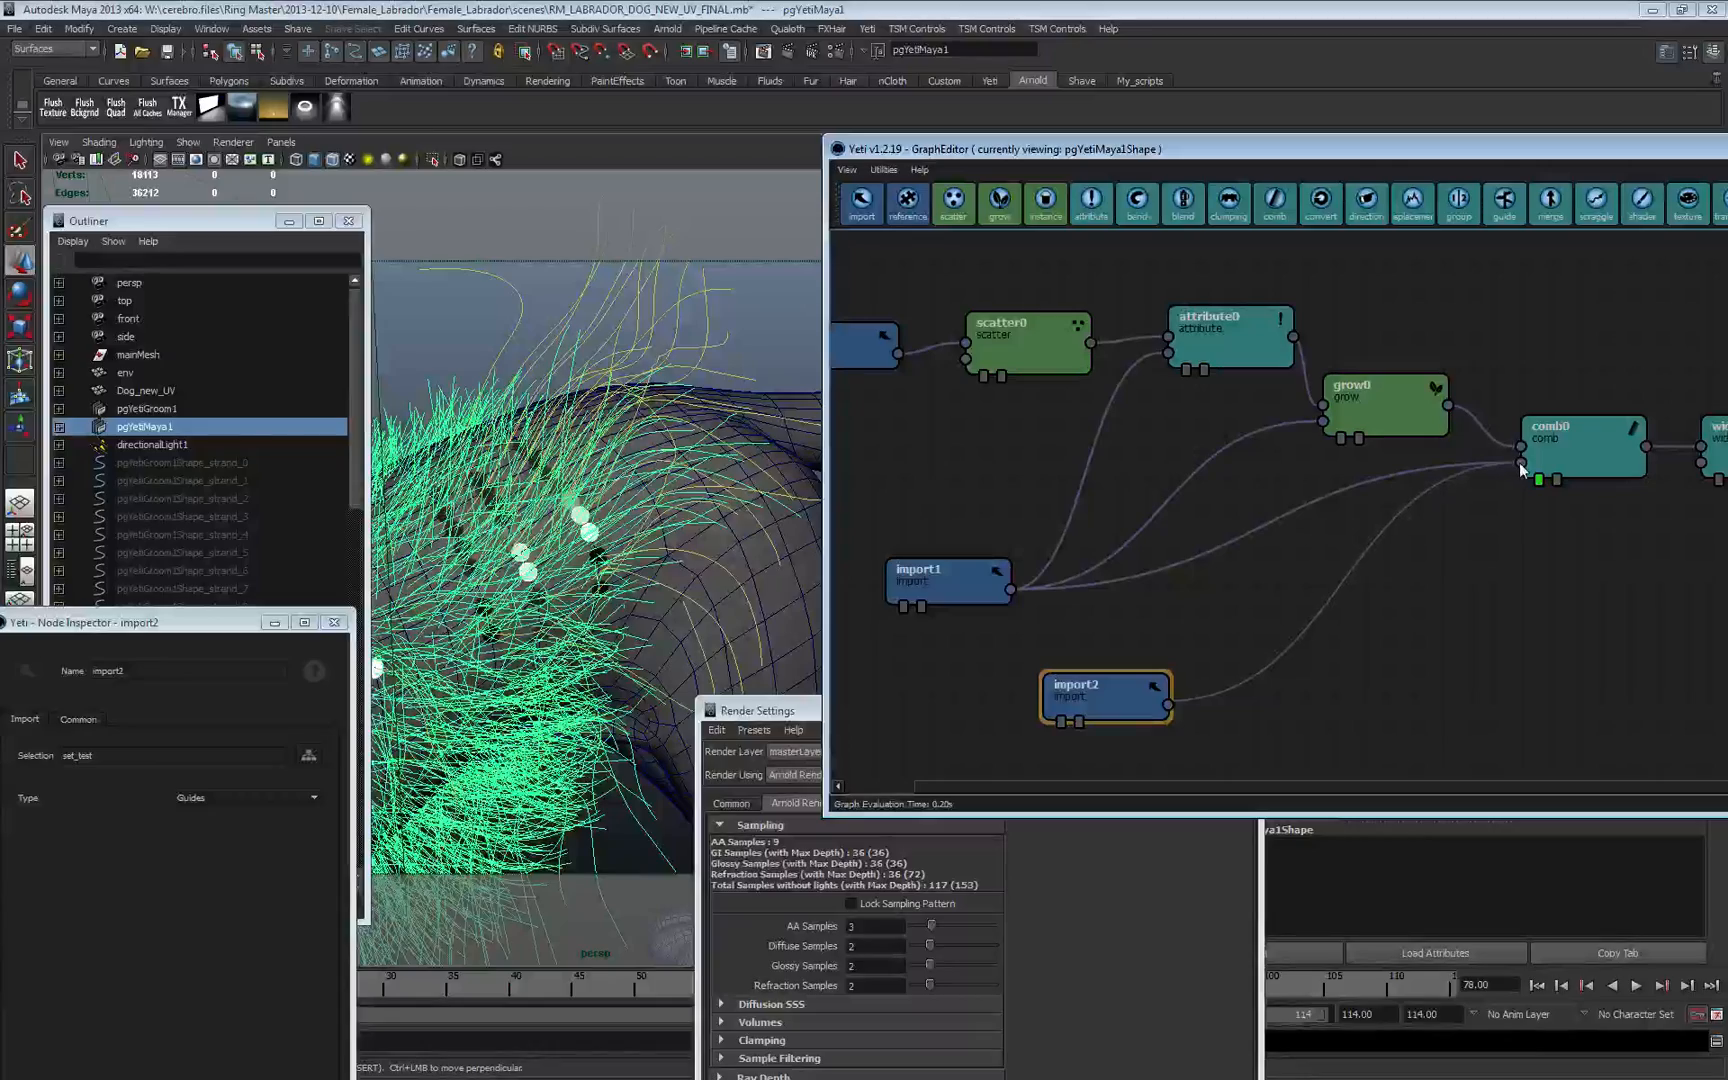
left_click(362, 657)
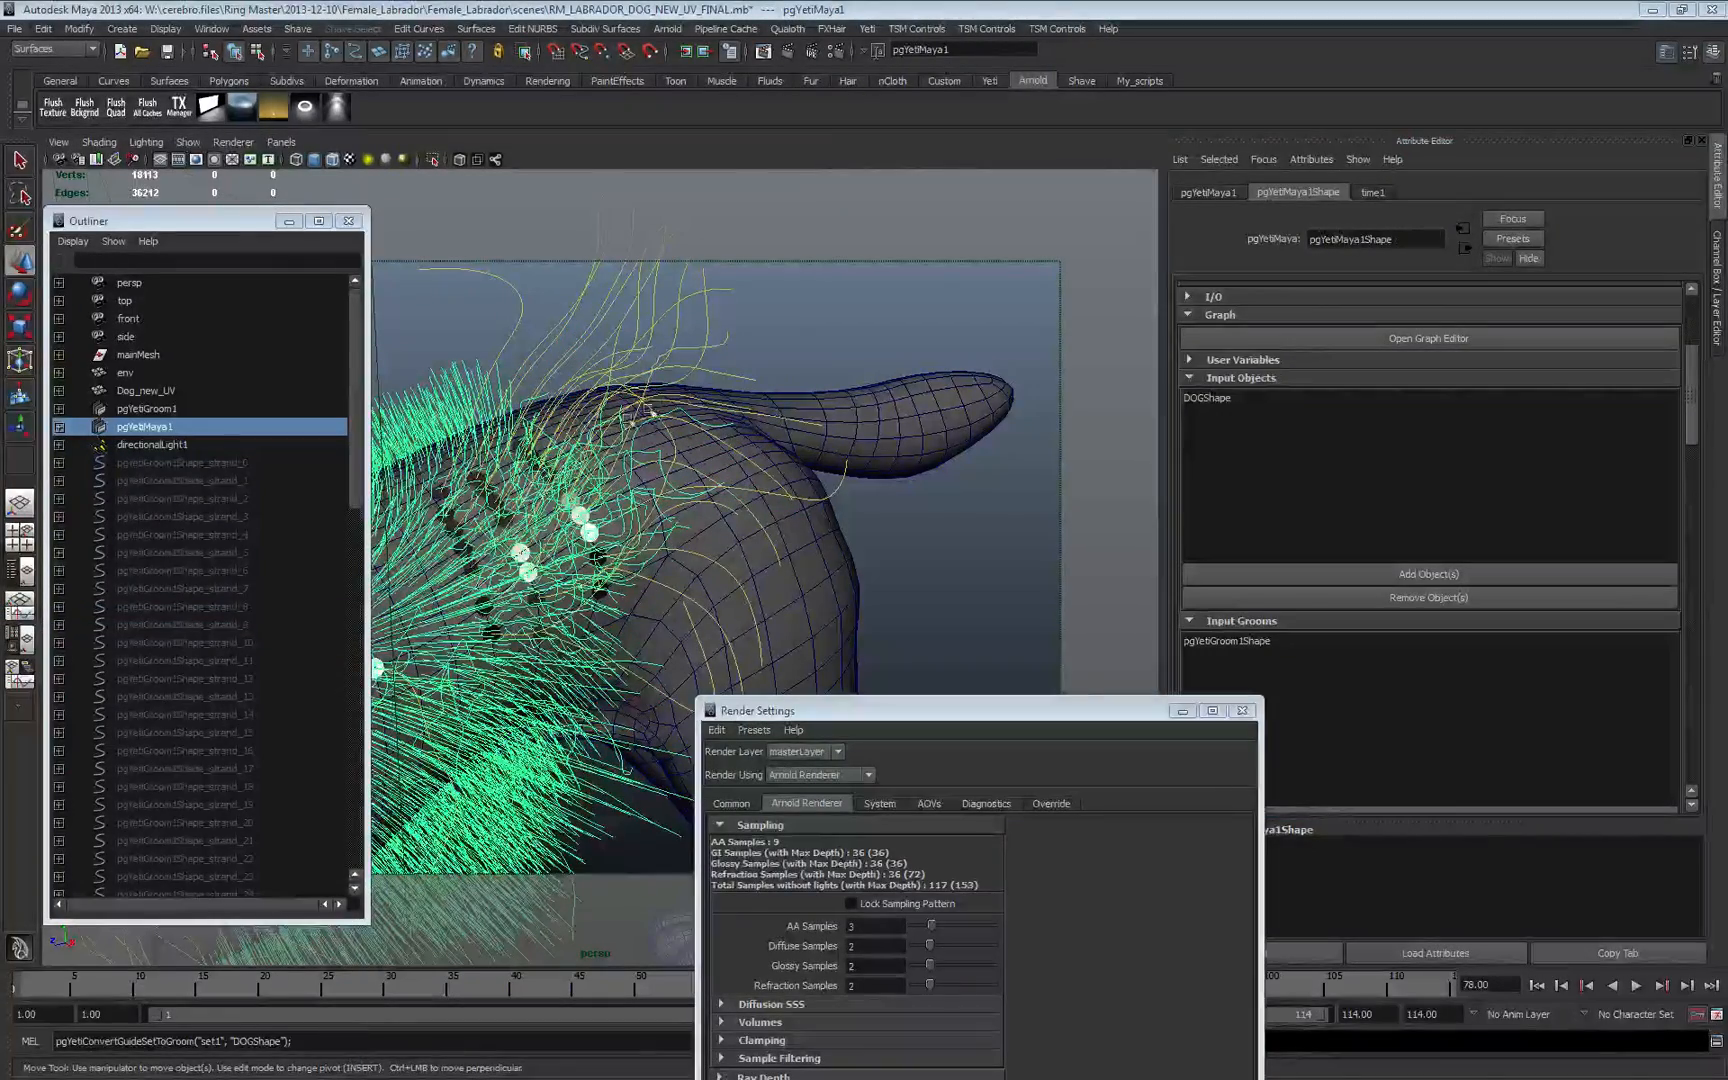
- Review the fur and its full node graph from import0 to width0, and clear the graph windows and Outliner off the viewport
left_click_drag(700, 380, 558, 505, "alt")
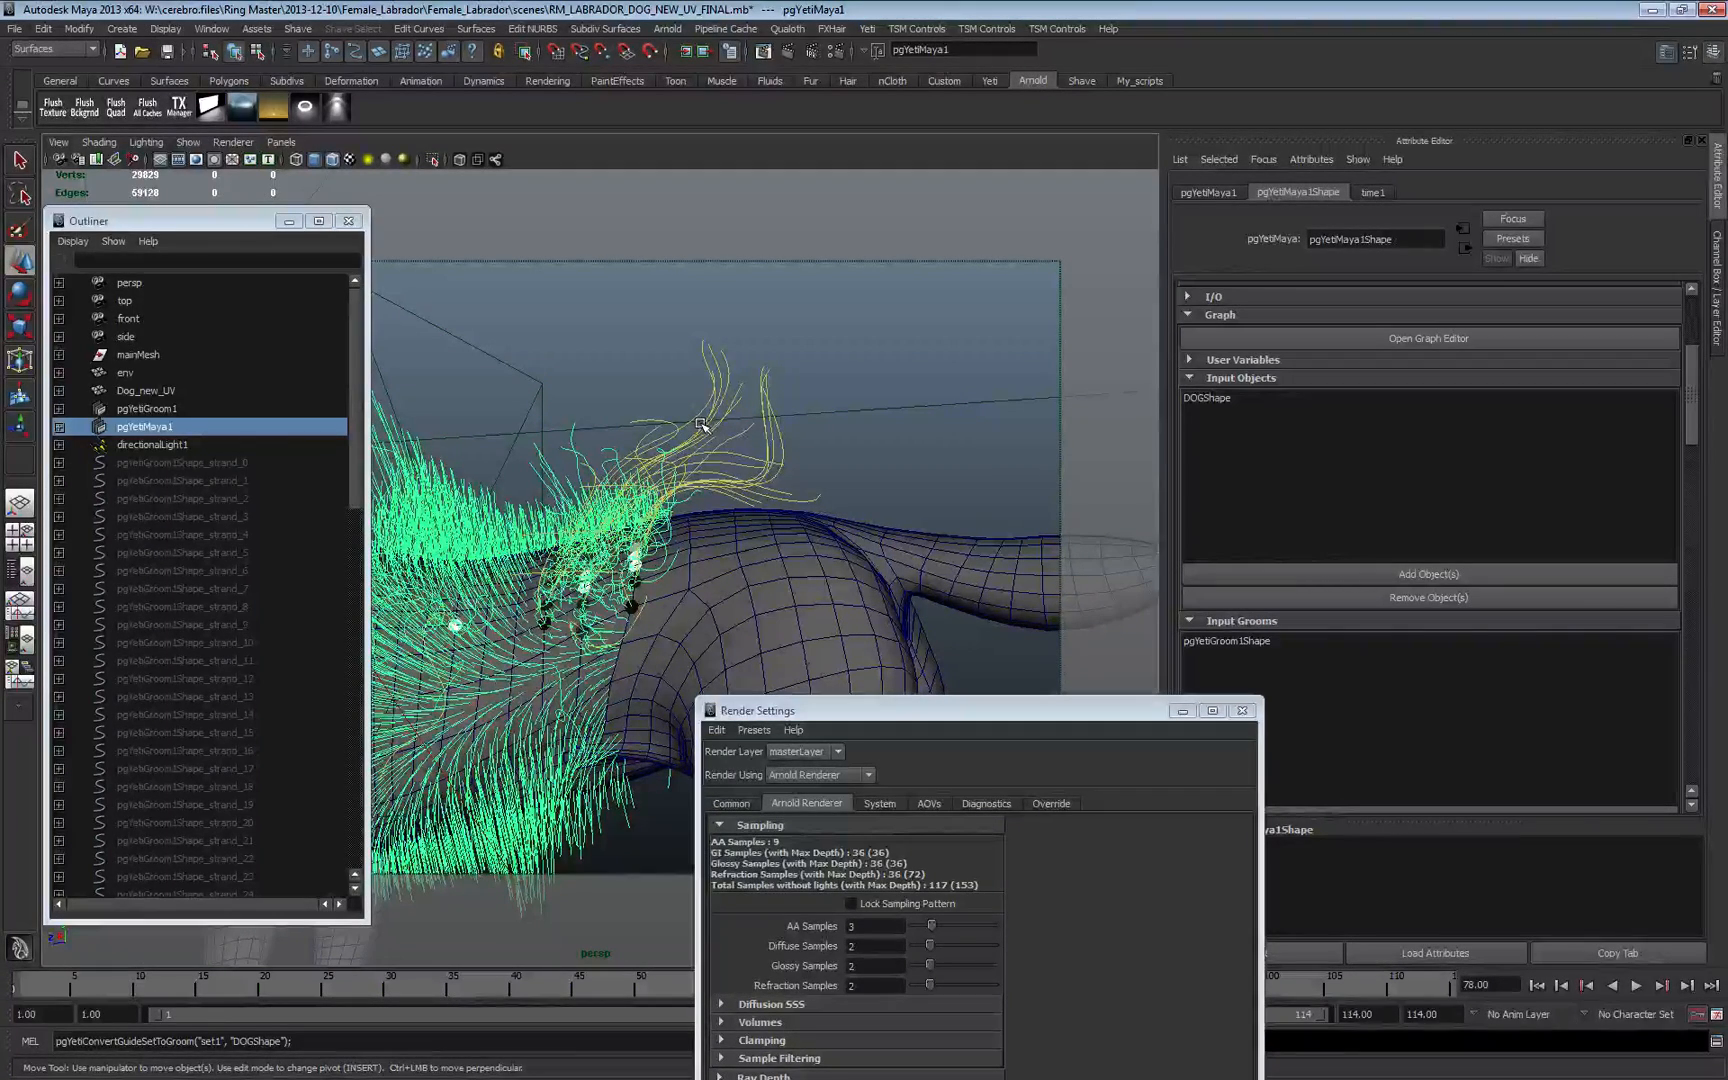
left_click_drag(1692, 444, 1692, 400)
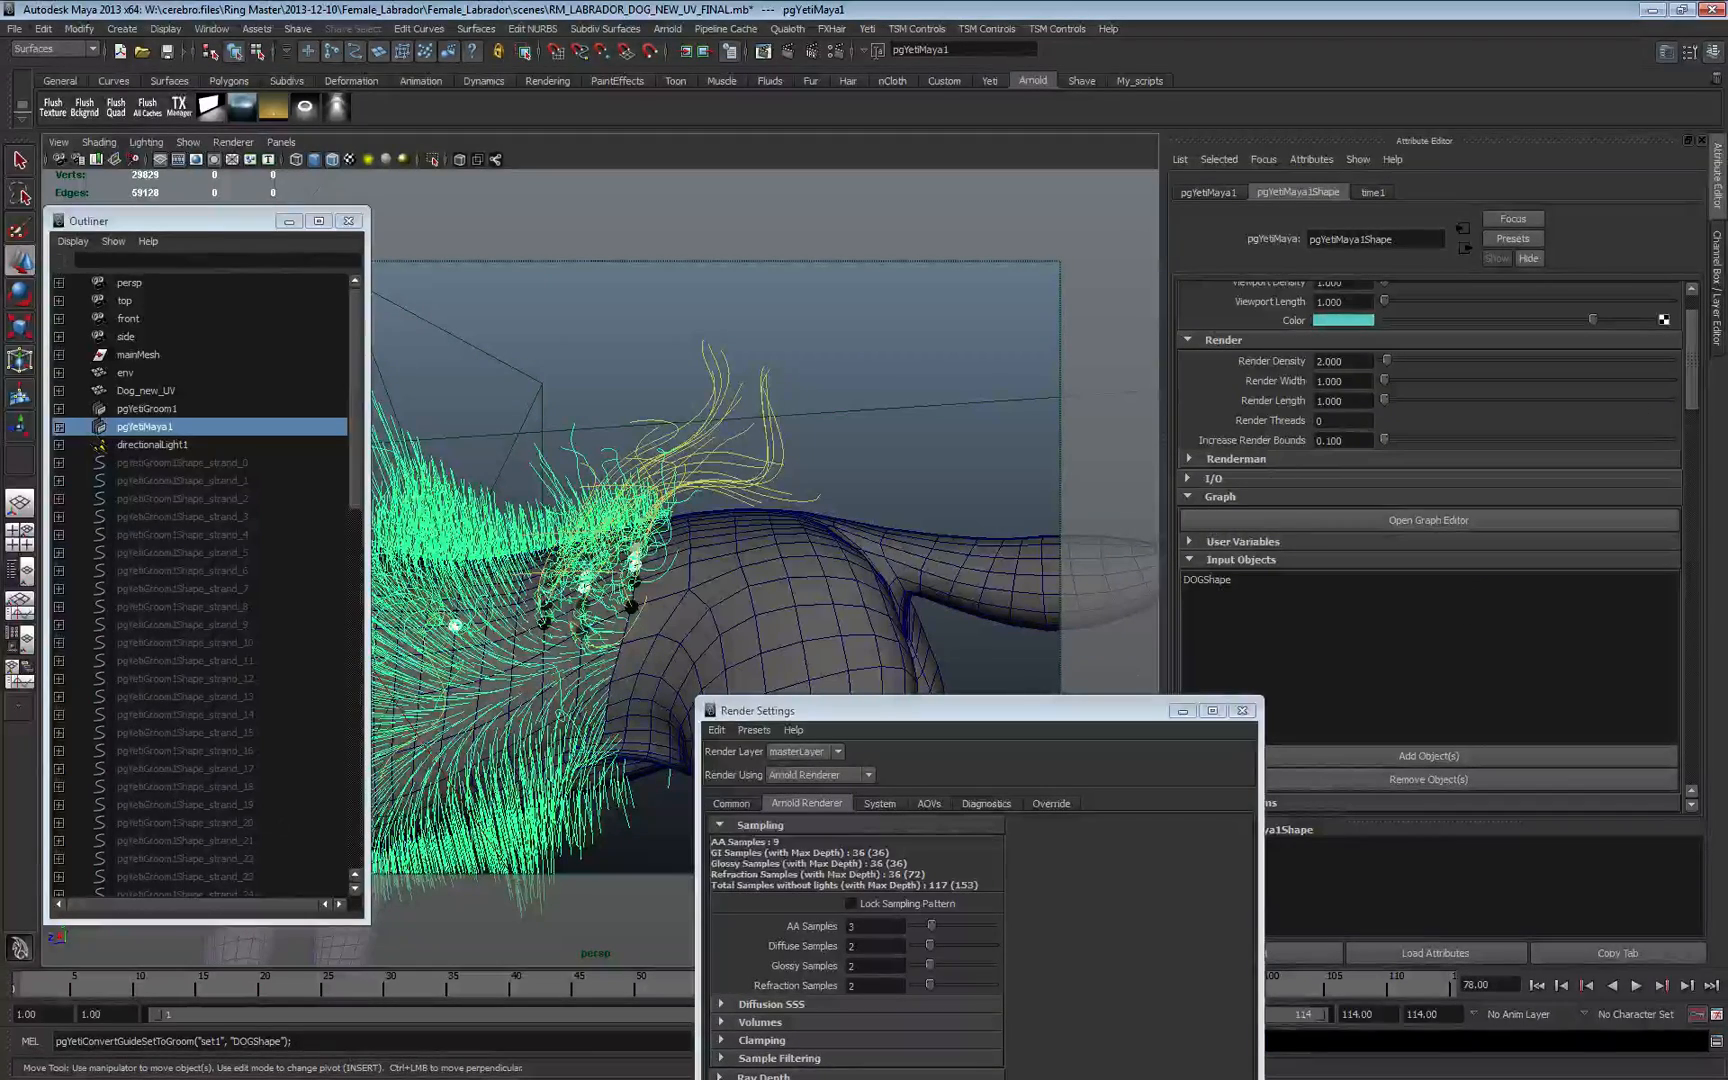
left_click(1470, 520)
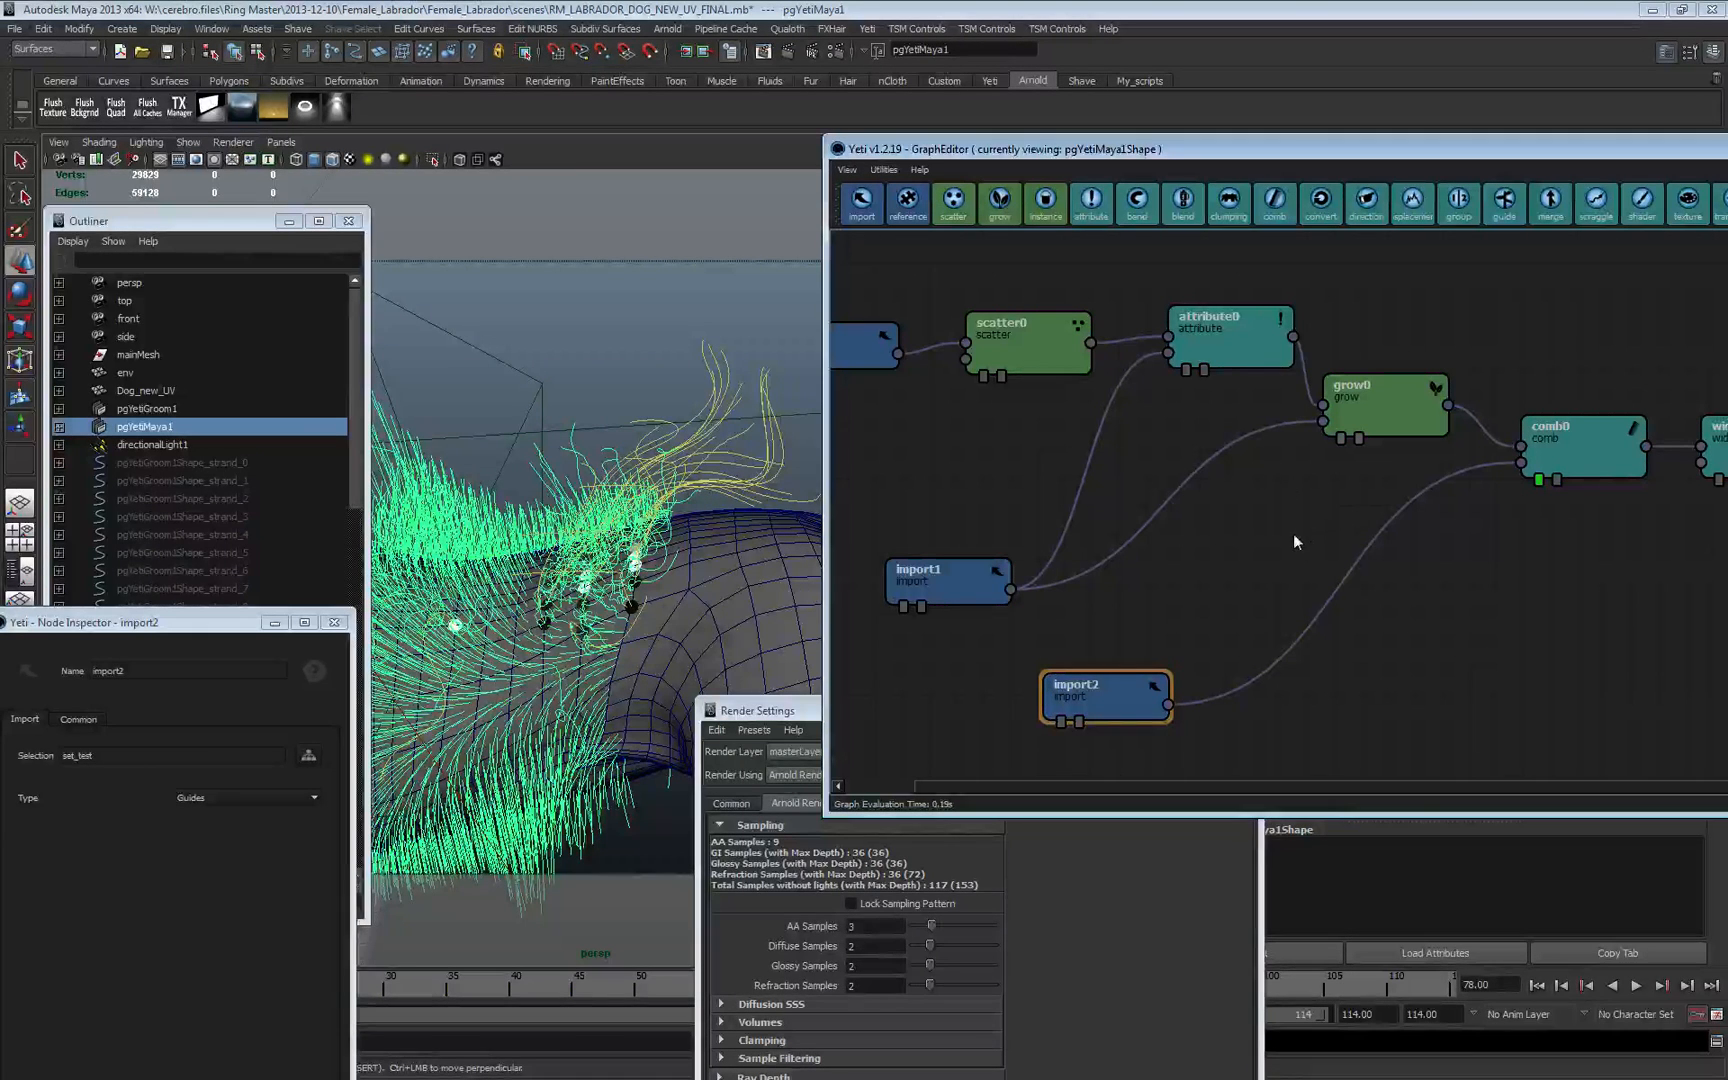
left_click_drag(1145, 150, 603, 182)
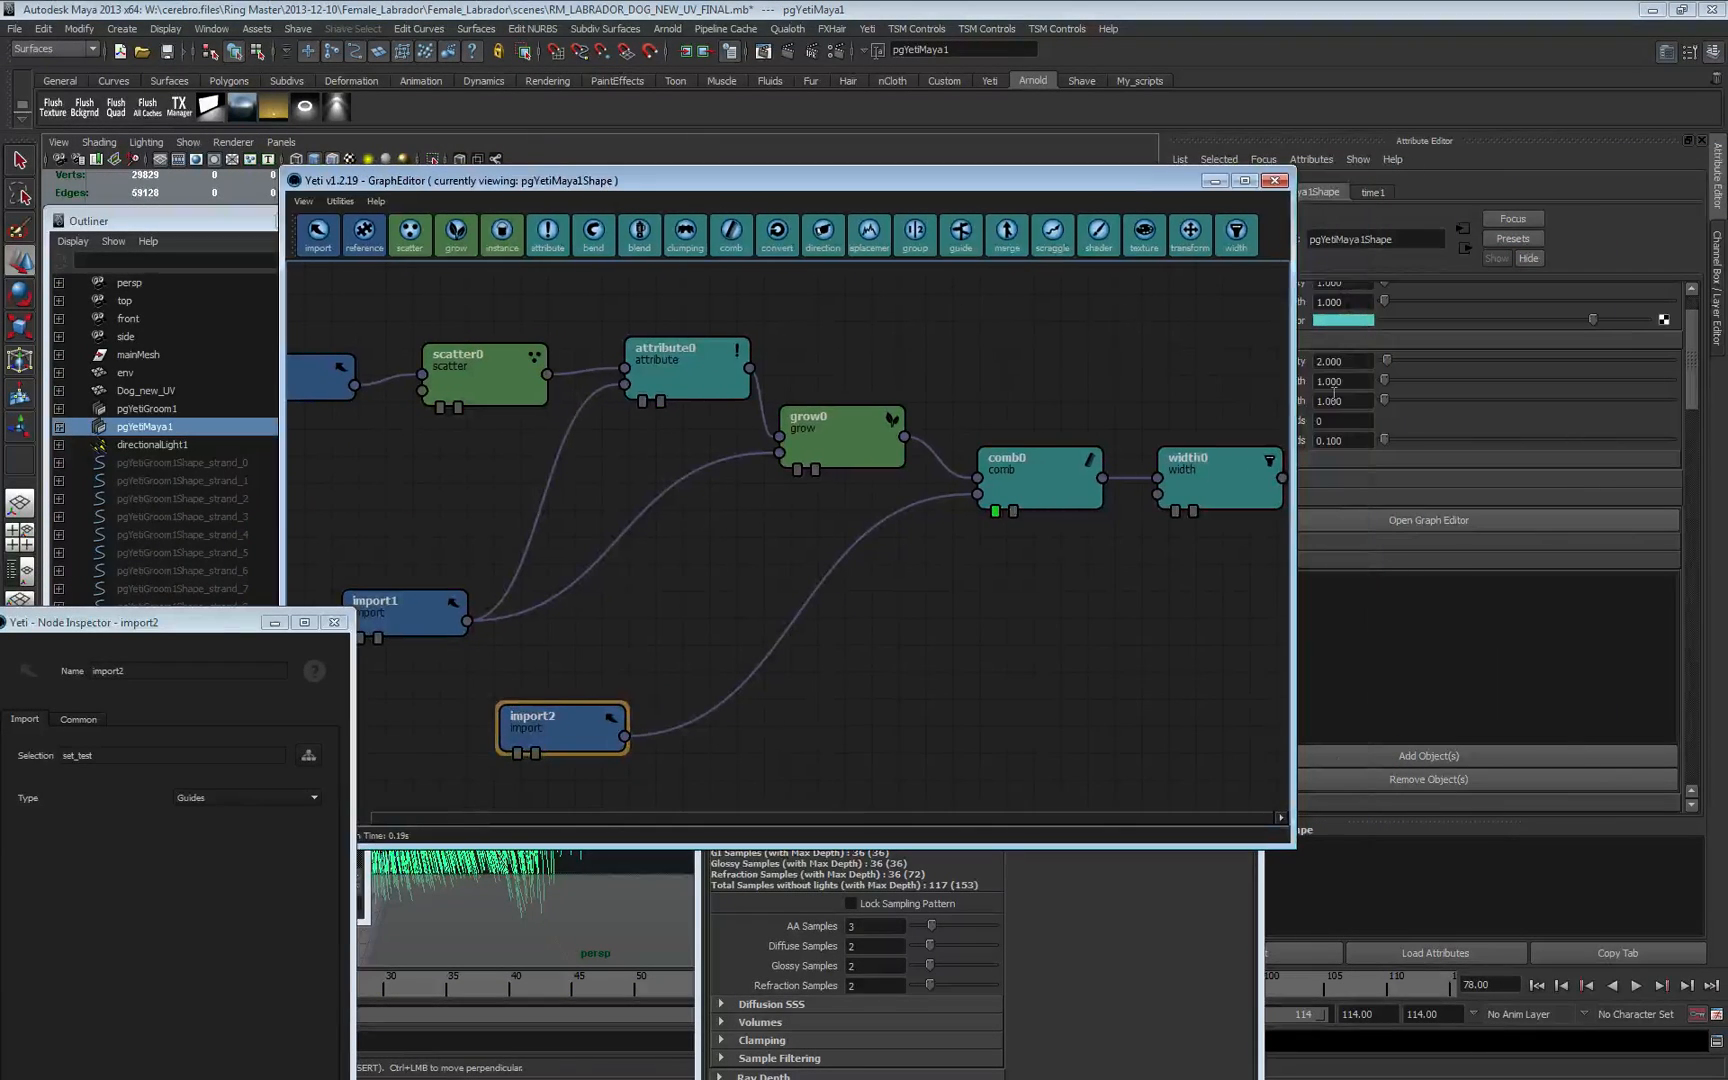
left_click_drag(1293, 397, 1666, 407)
left_click(1432, 500)
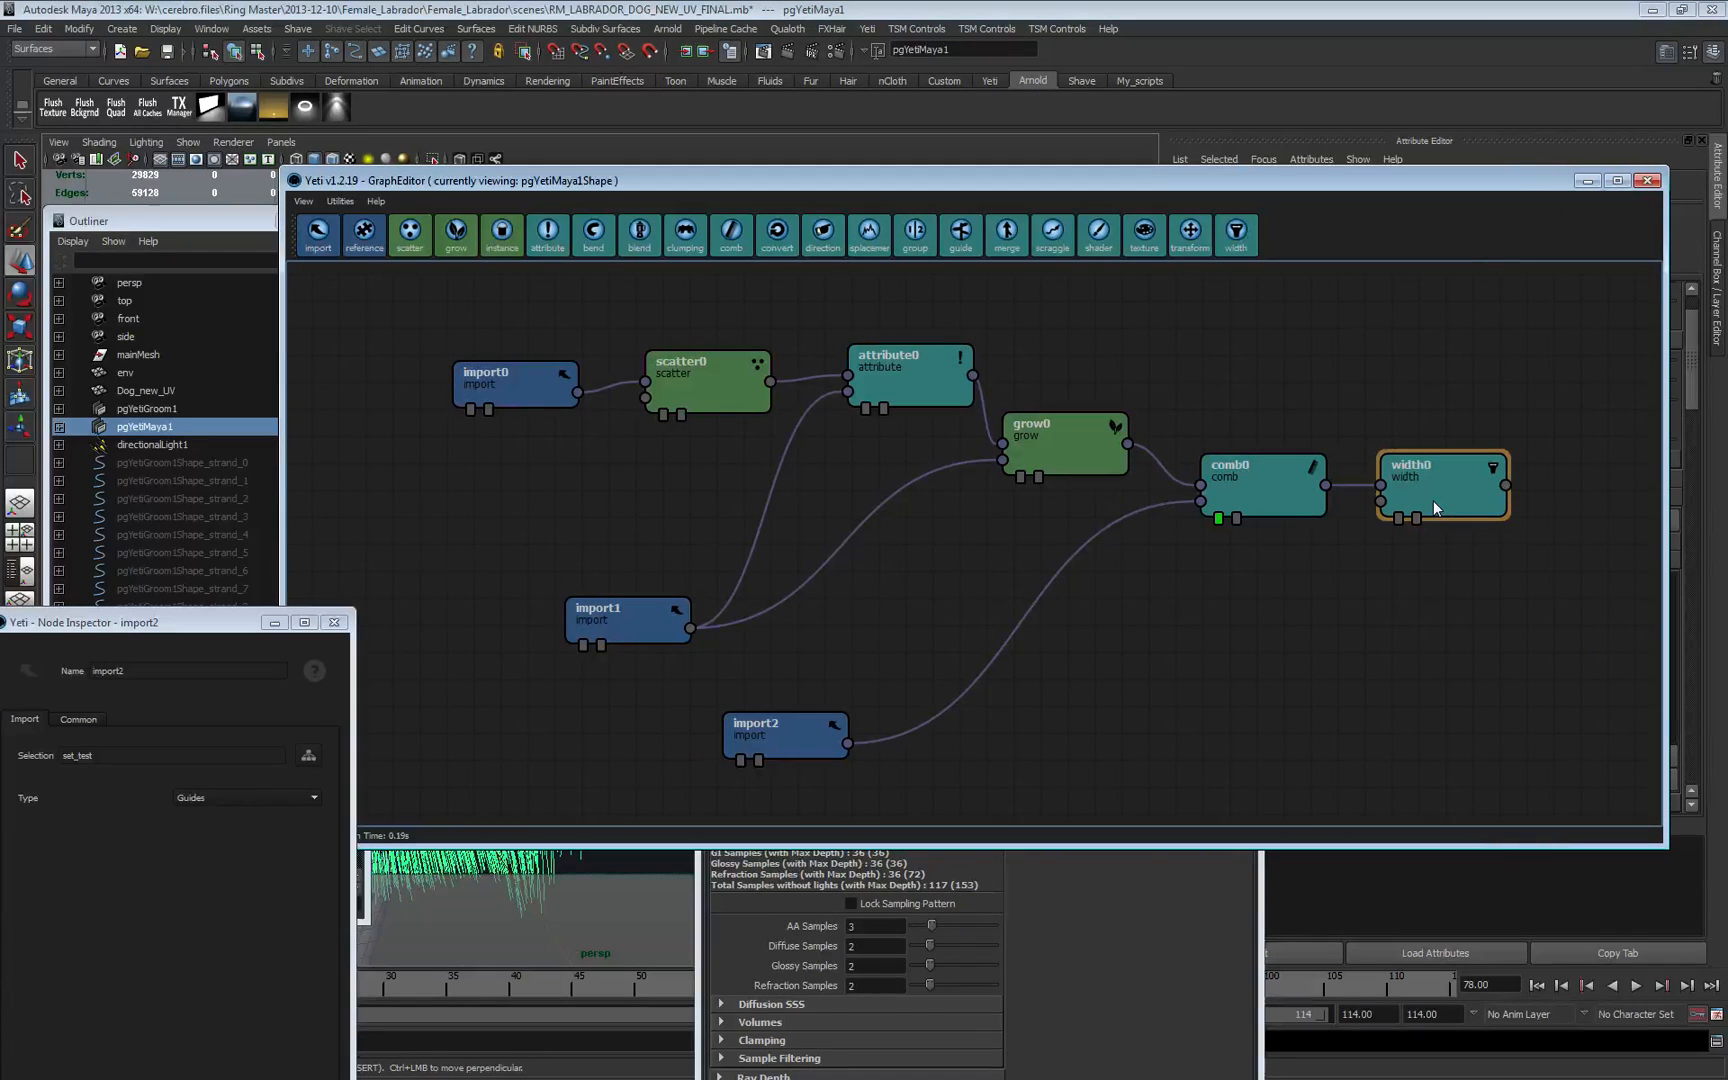
left_click(1272, 634)
left_click_drag(613, 186, 933, 168)
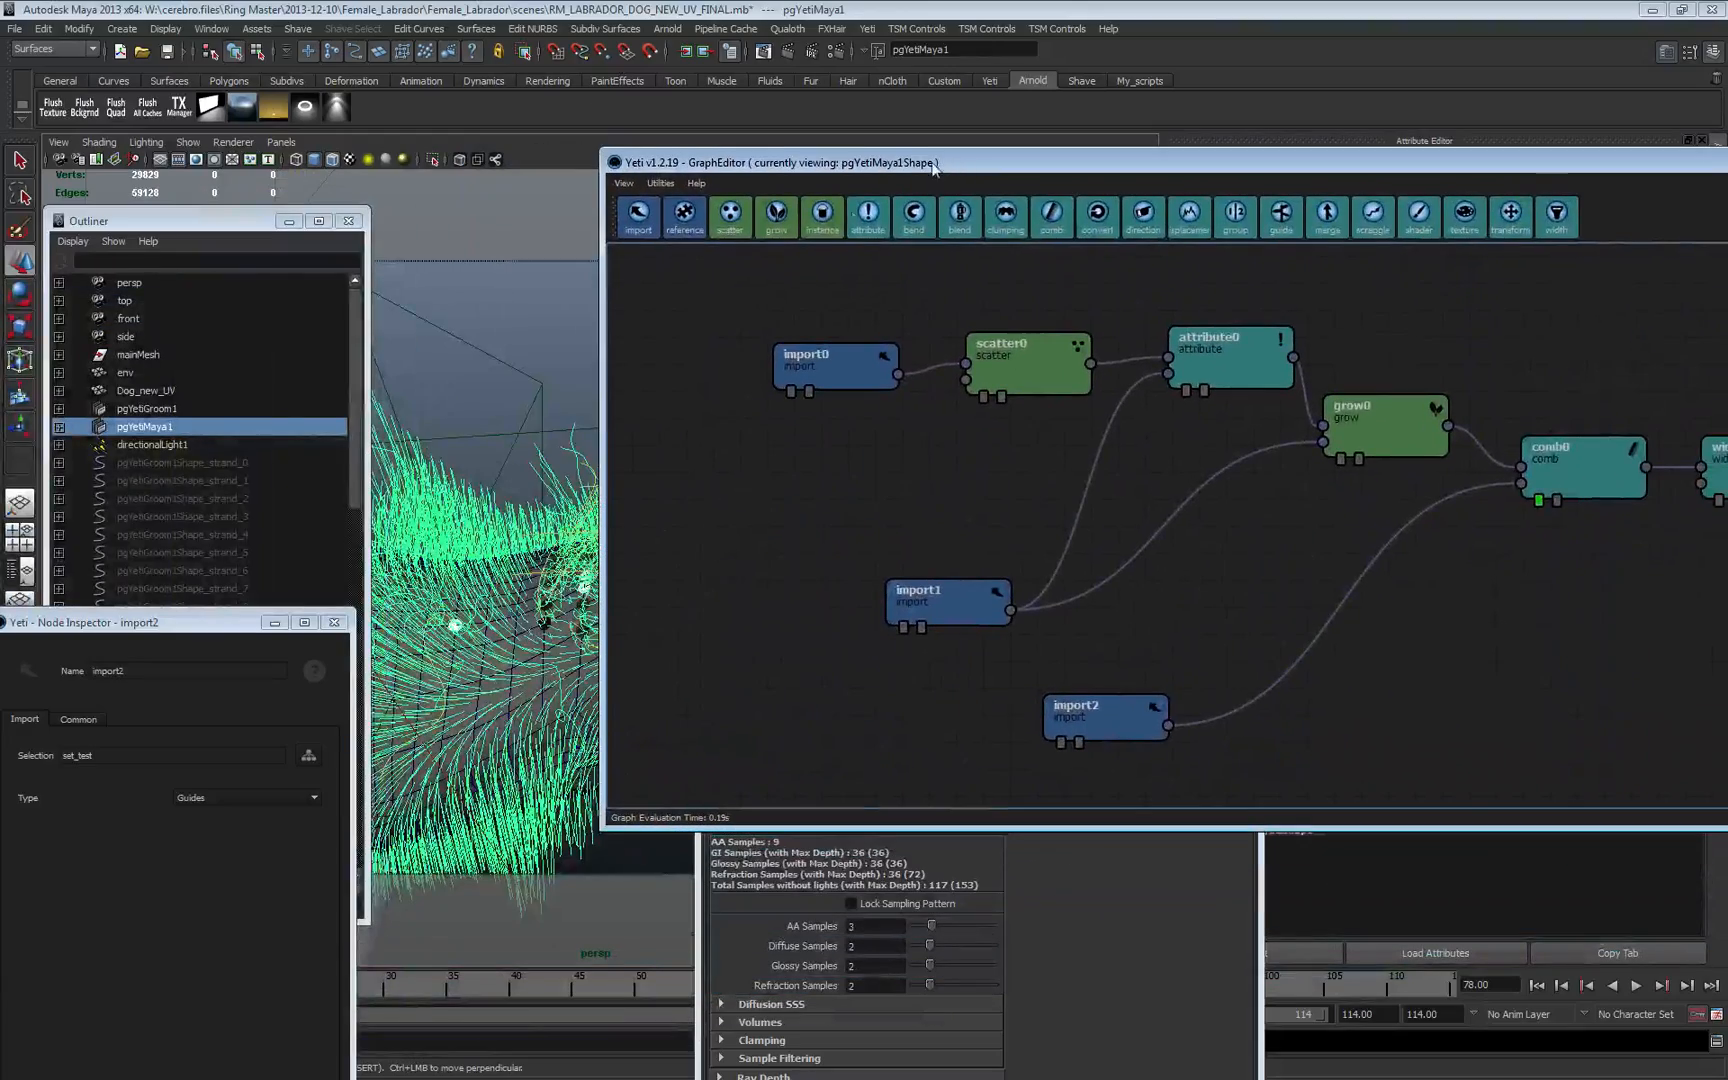
left_click(277, 624)
left_click_drag(257, 226, 288, 955)
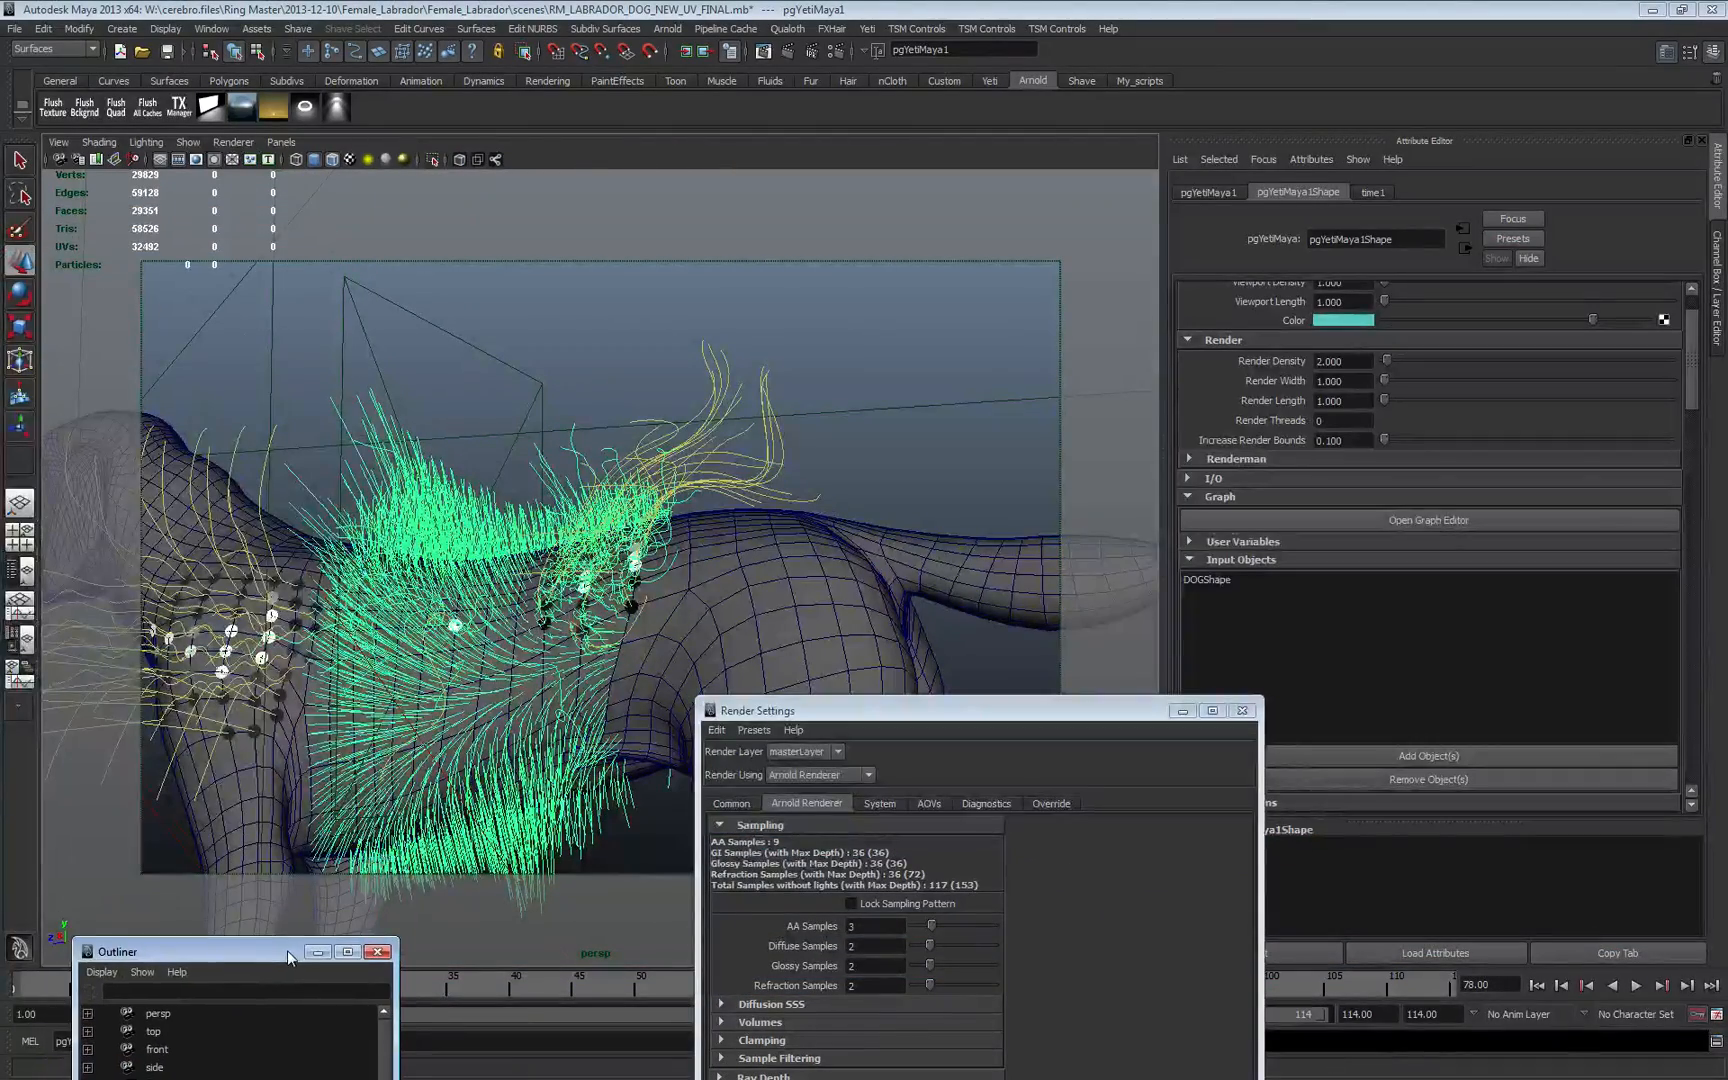
- Start a new scene without saving the changes to the dog scene
left_click(15, 28)
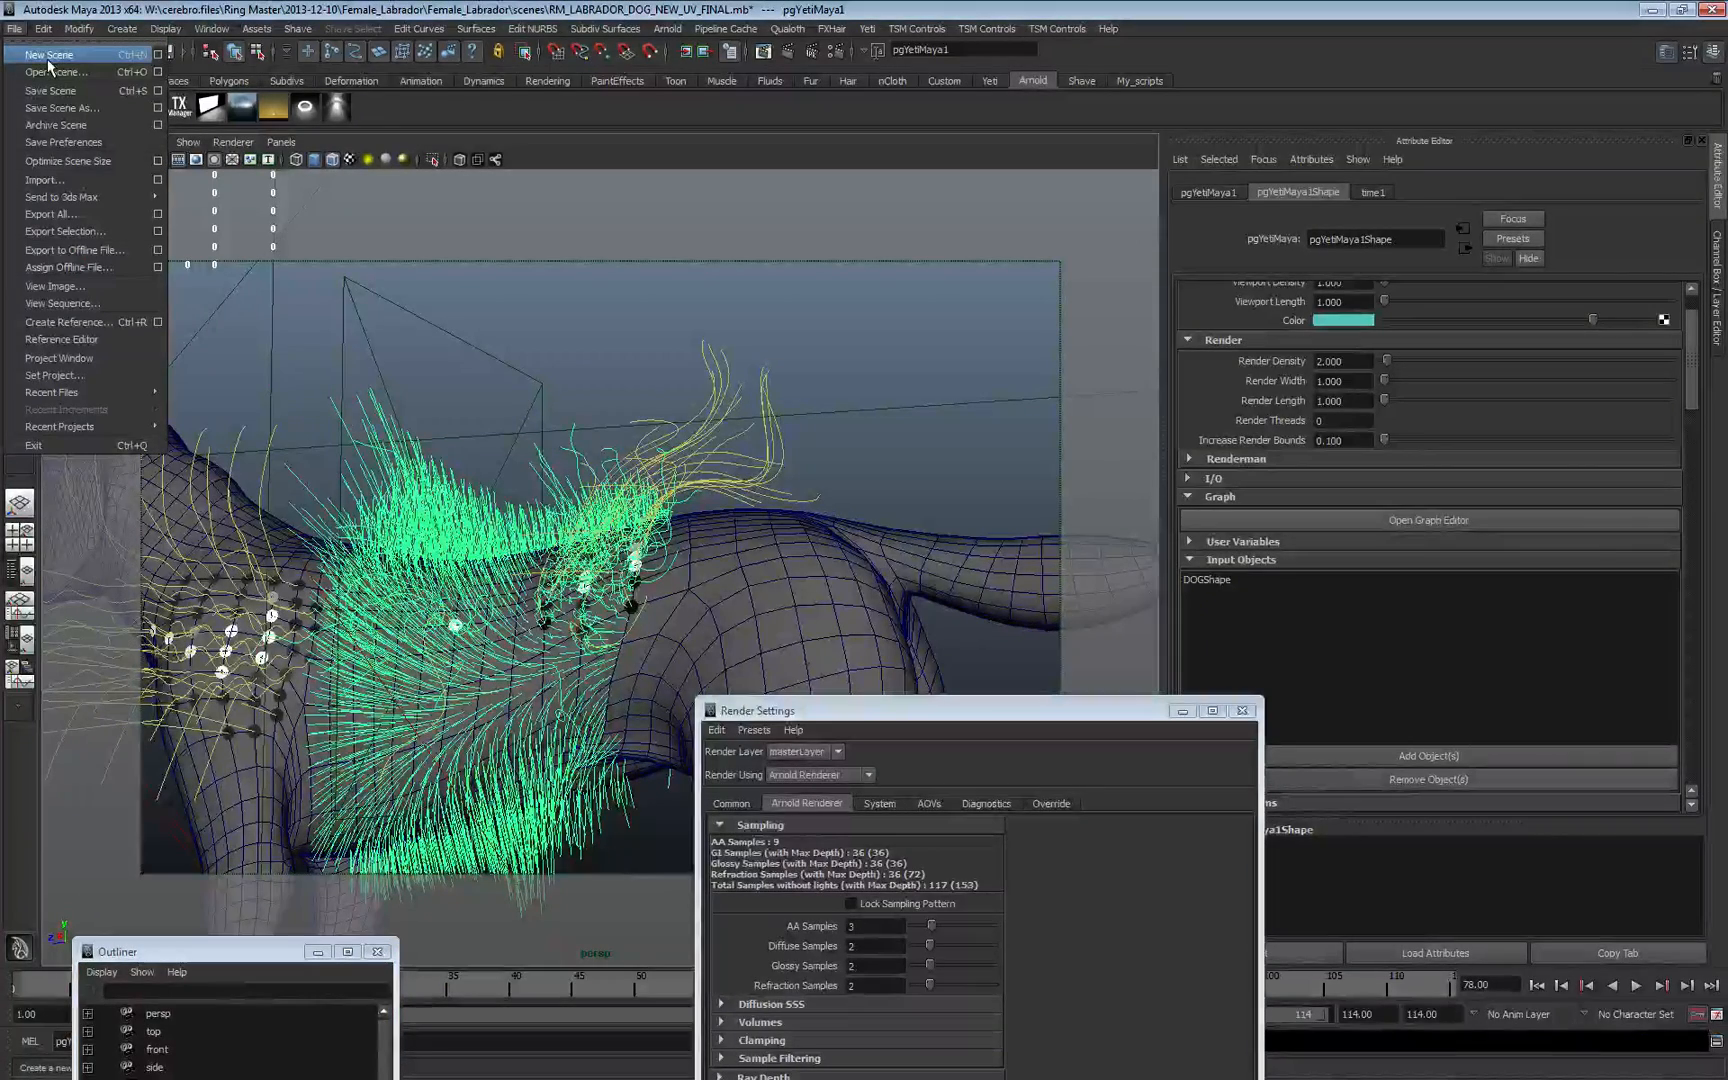
left_click(49, 57)
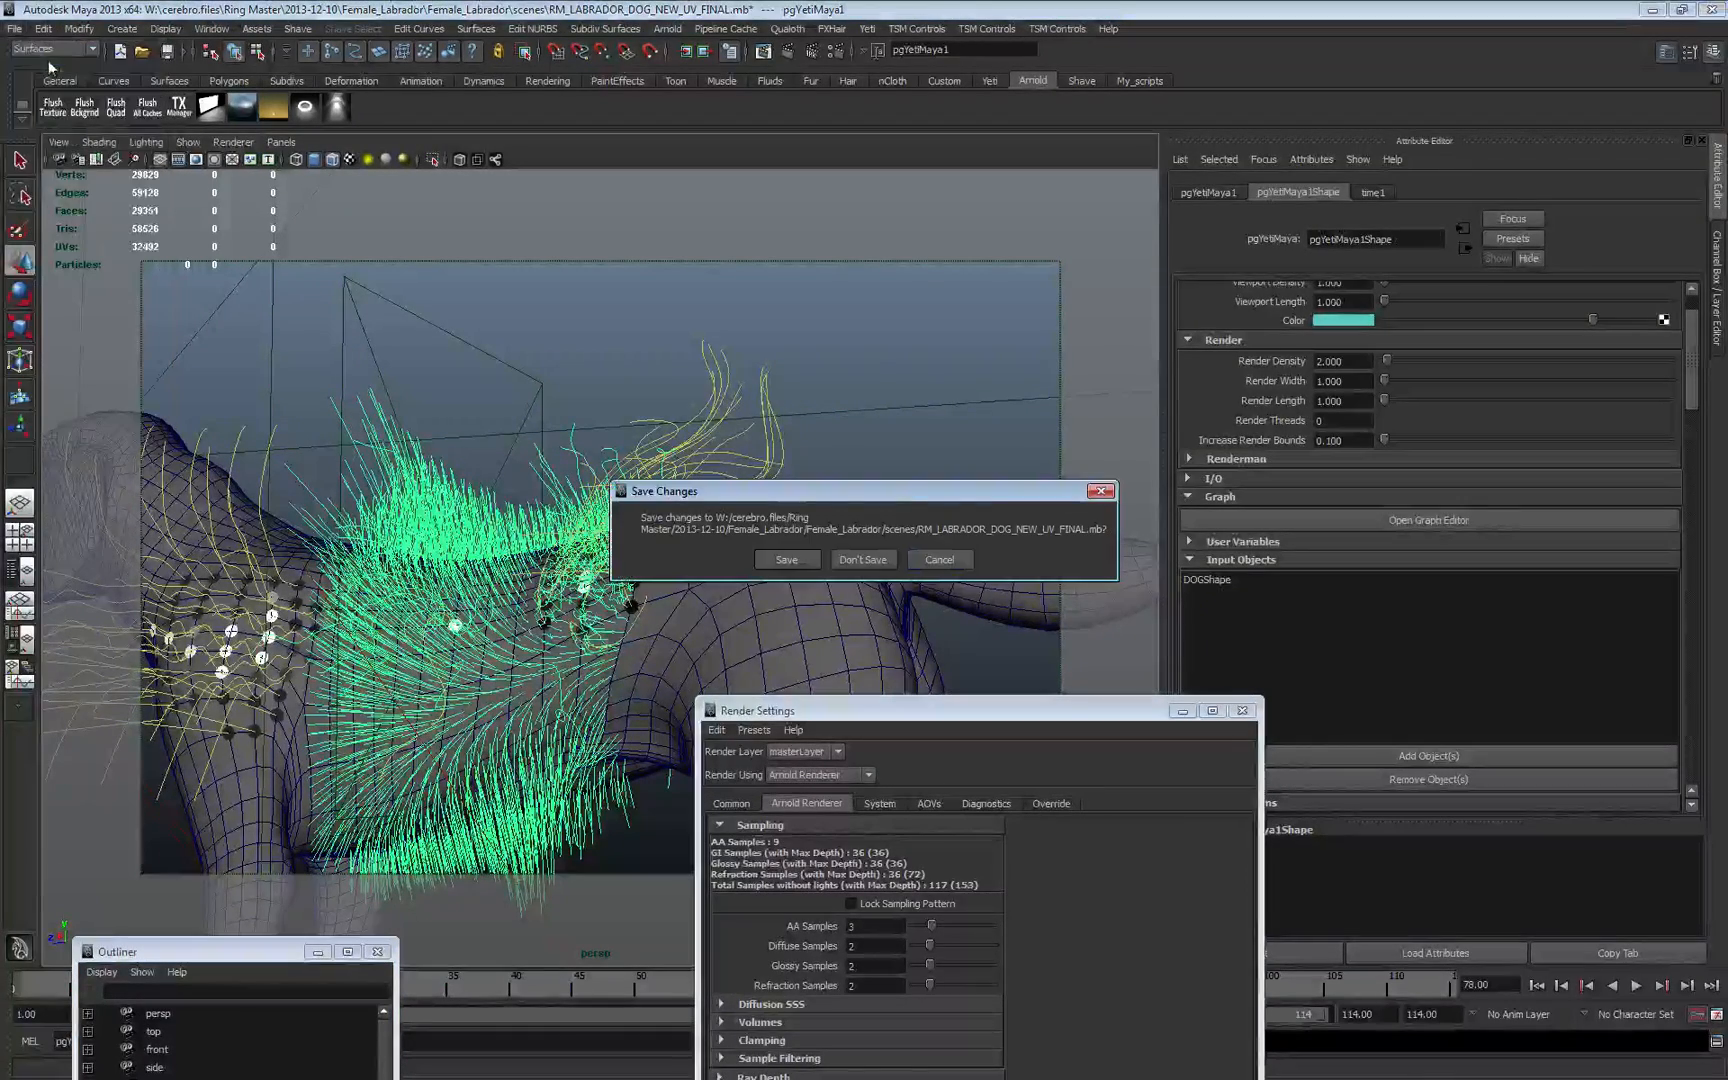
left_click(862, 560)
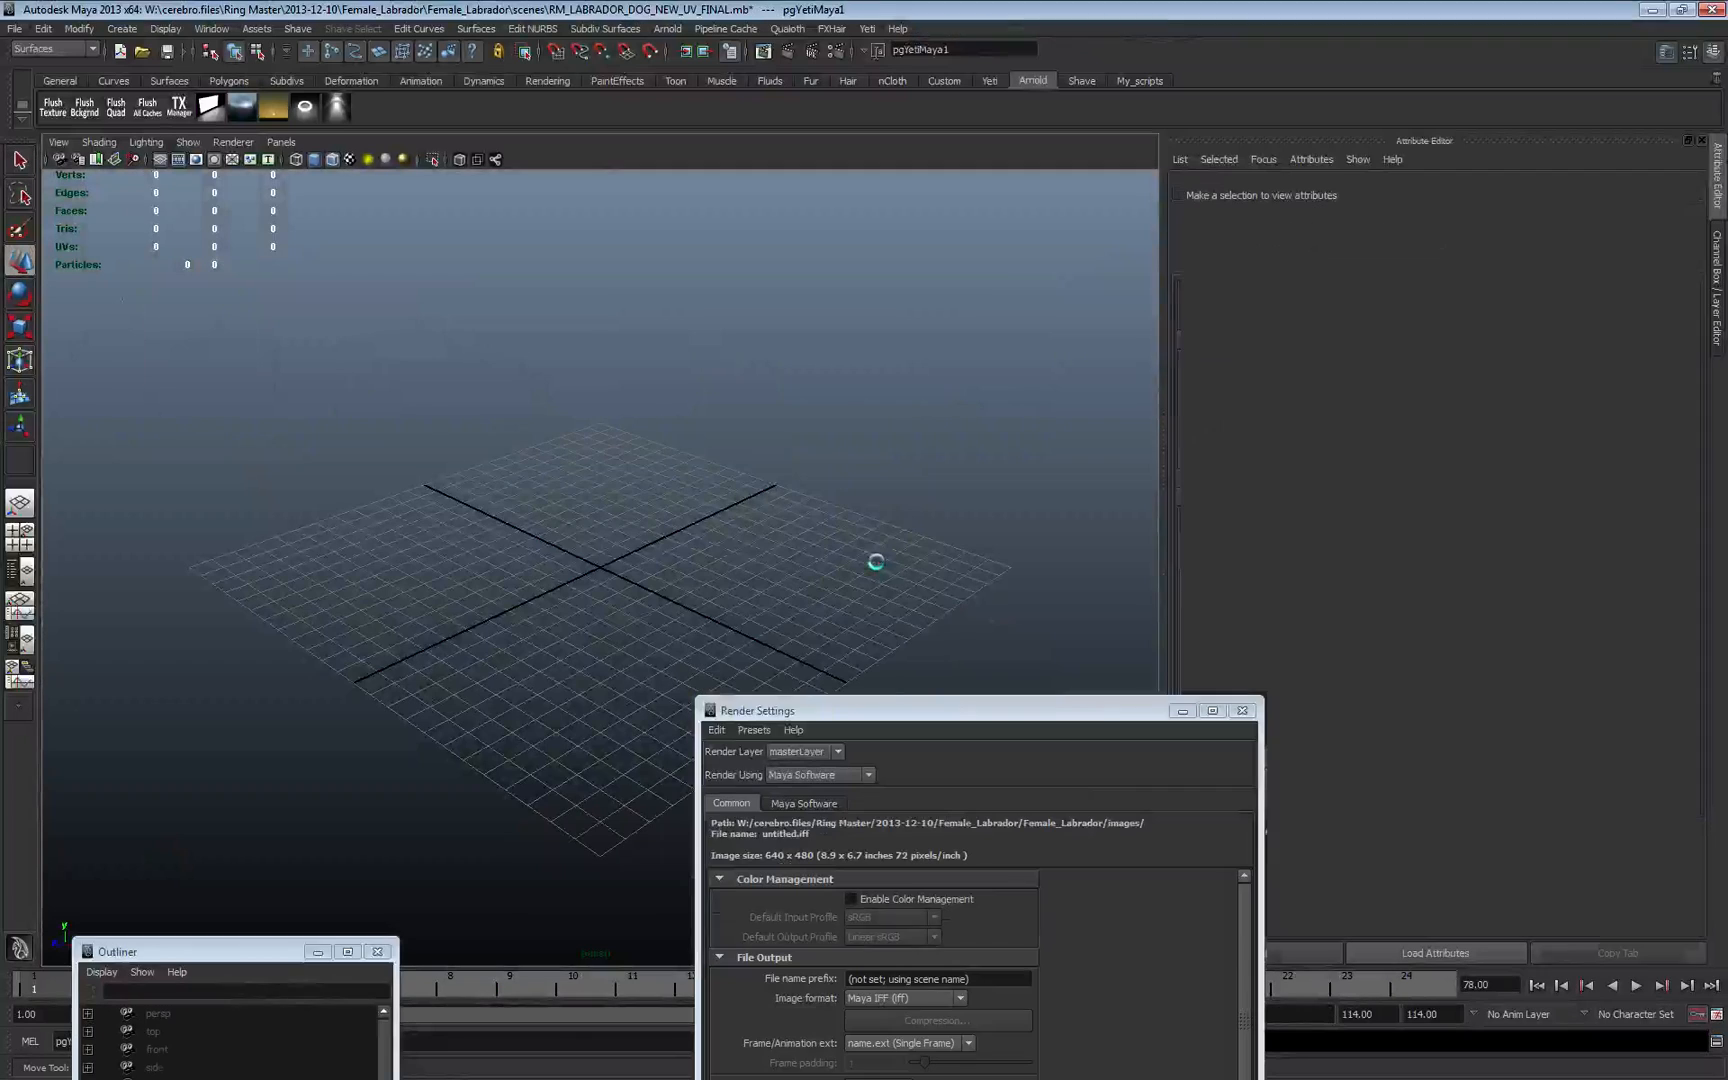
- Create a polygon sphere at the origin of the empty scene
left_click(122, 28)
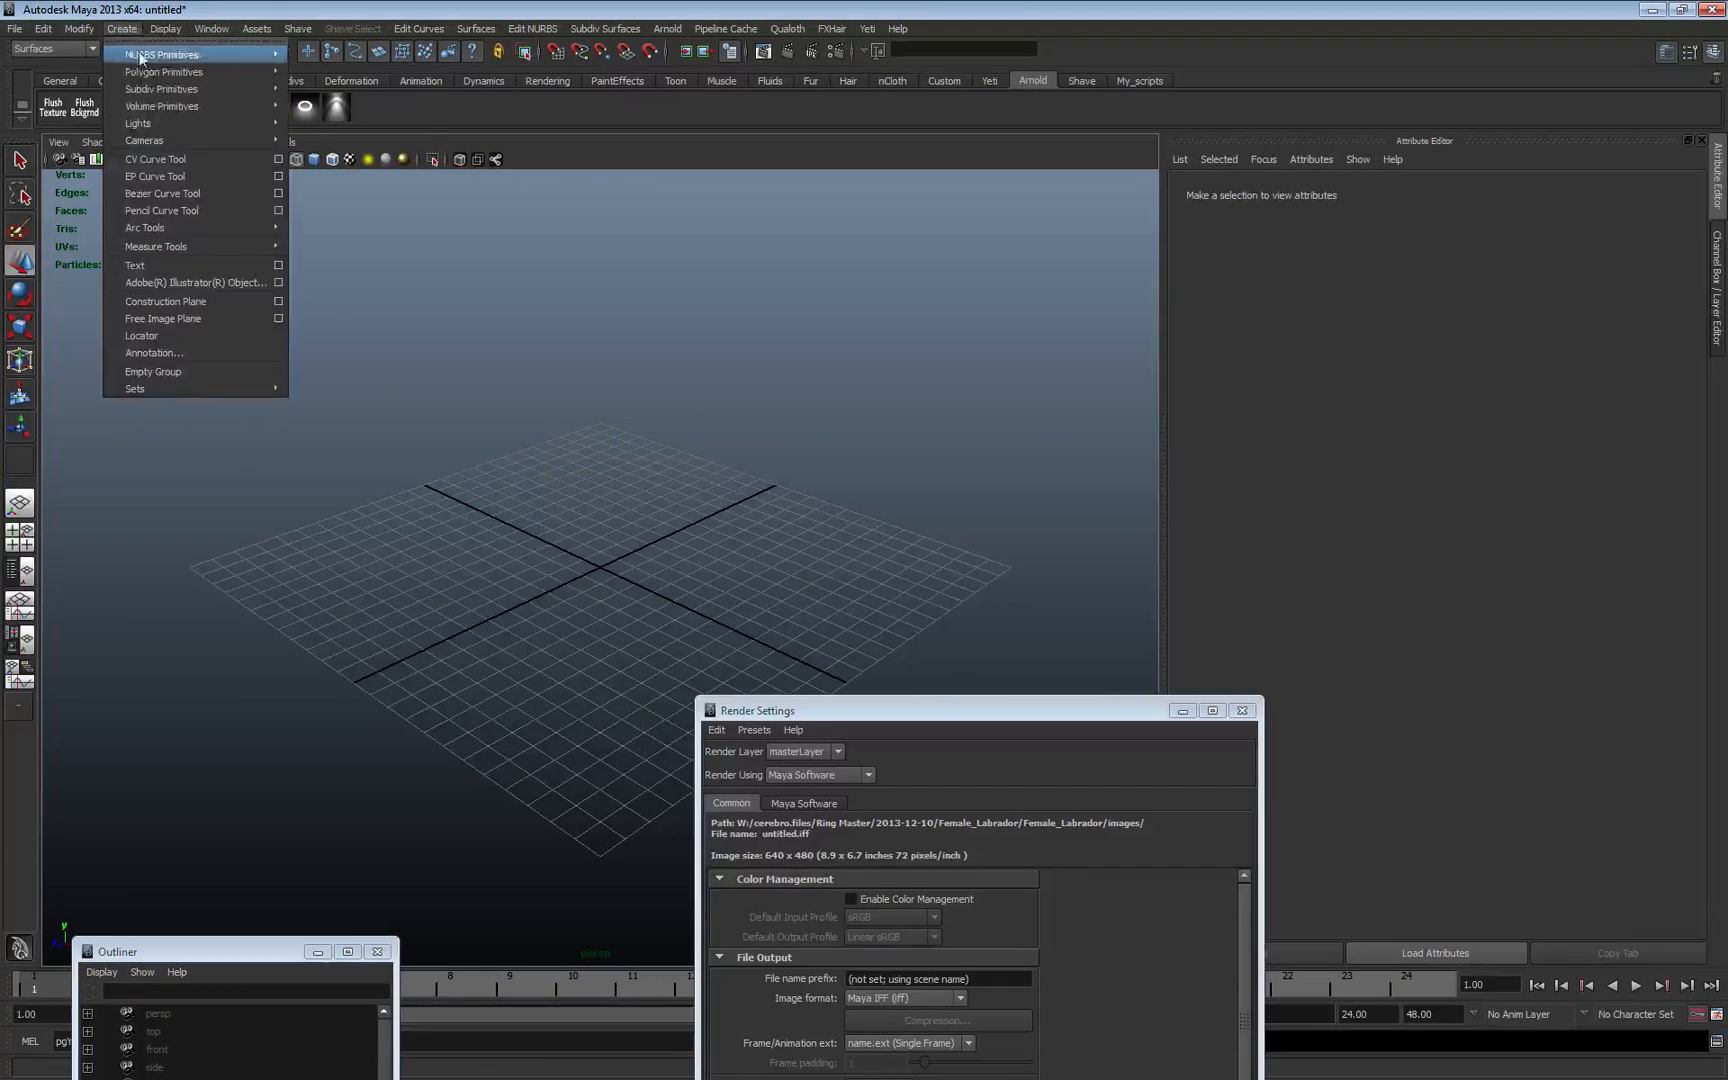
mouse_move(200, 72)
left_click(343, 86)
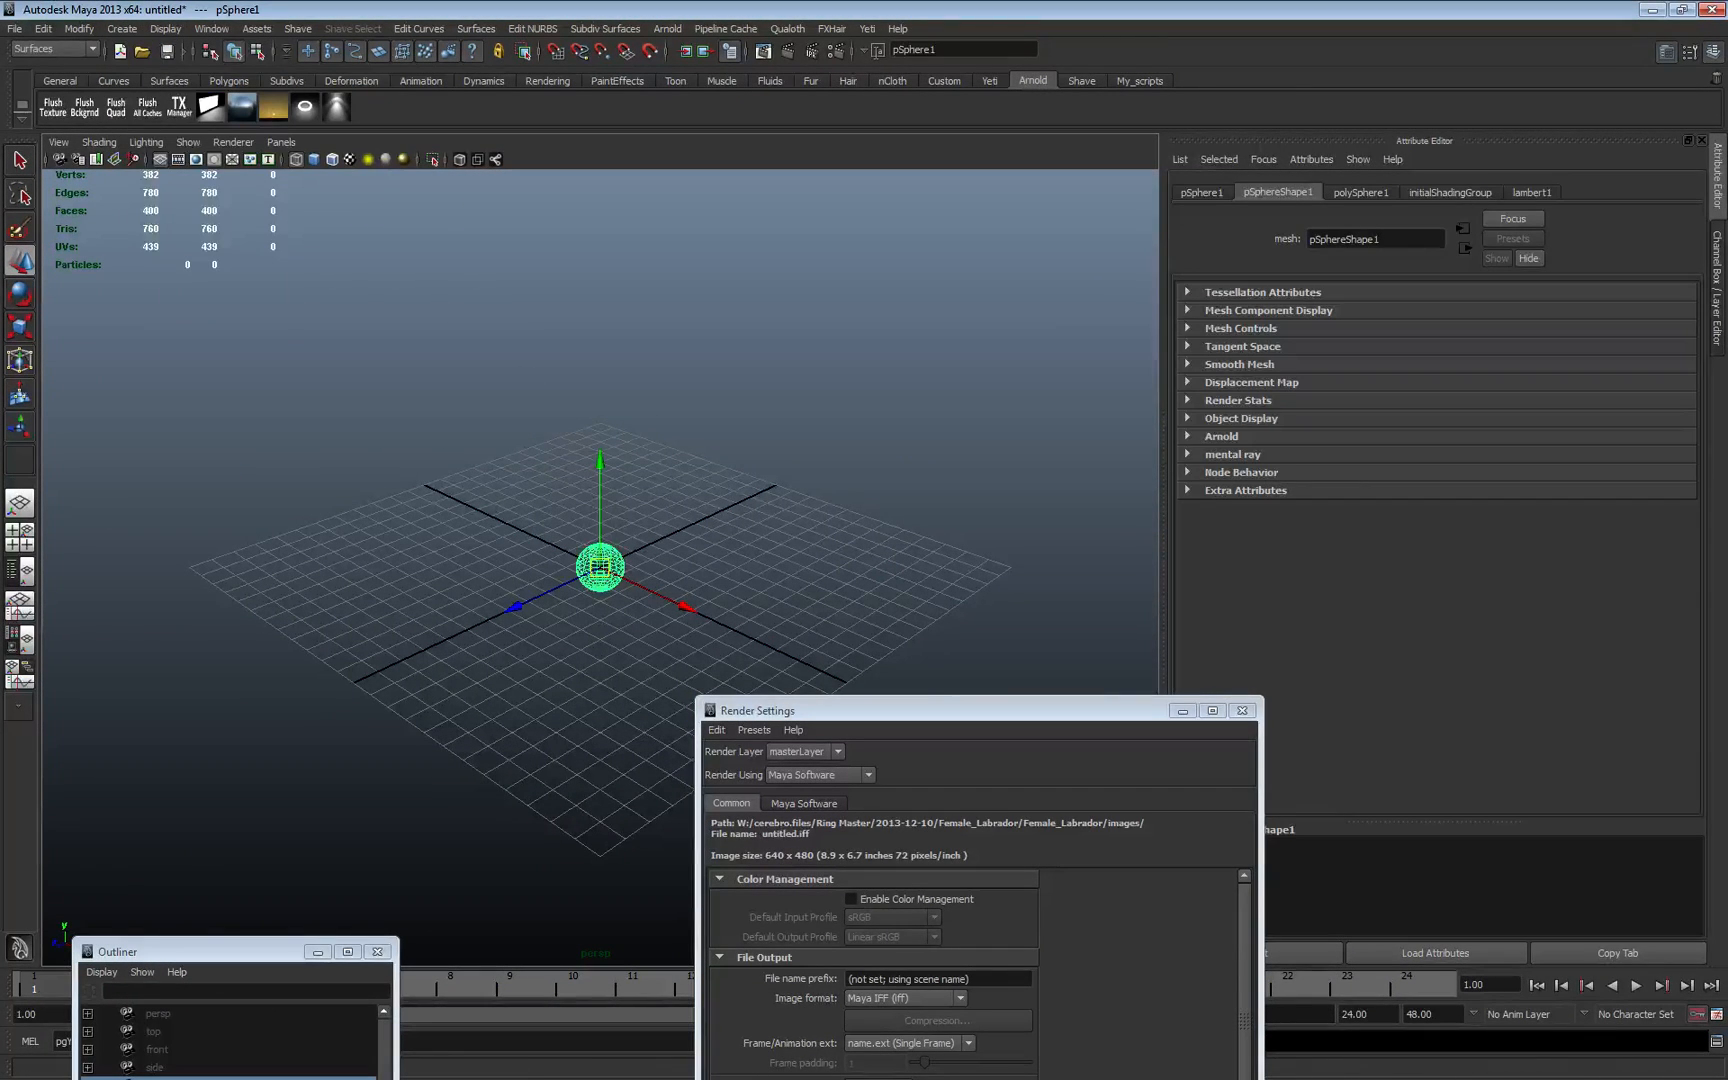
- Scale the sphere up uniformly to about six times its size
left_click_drag(601, 568, 806, 575)
scroll(909, 178, "down", 1)
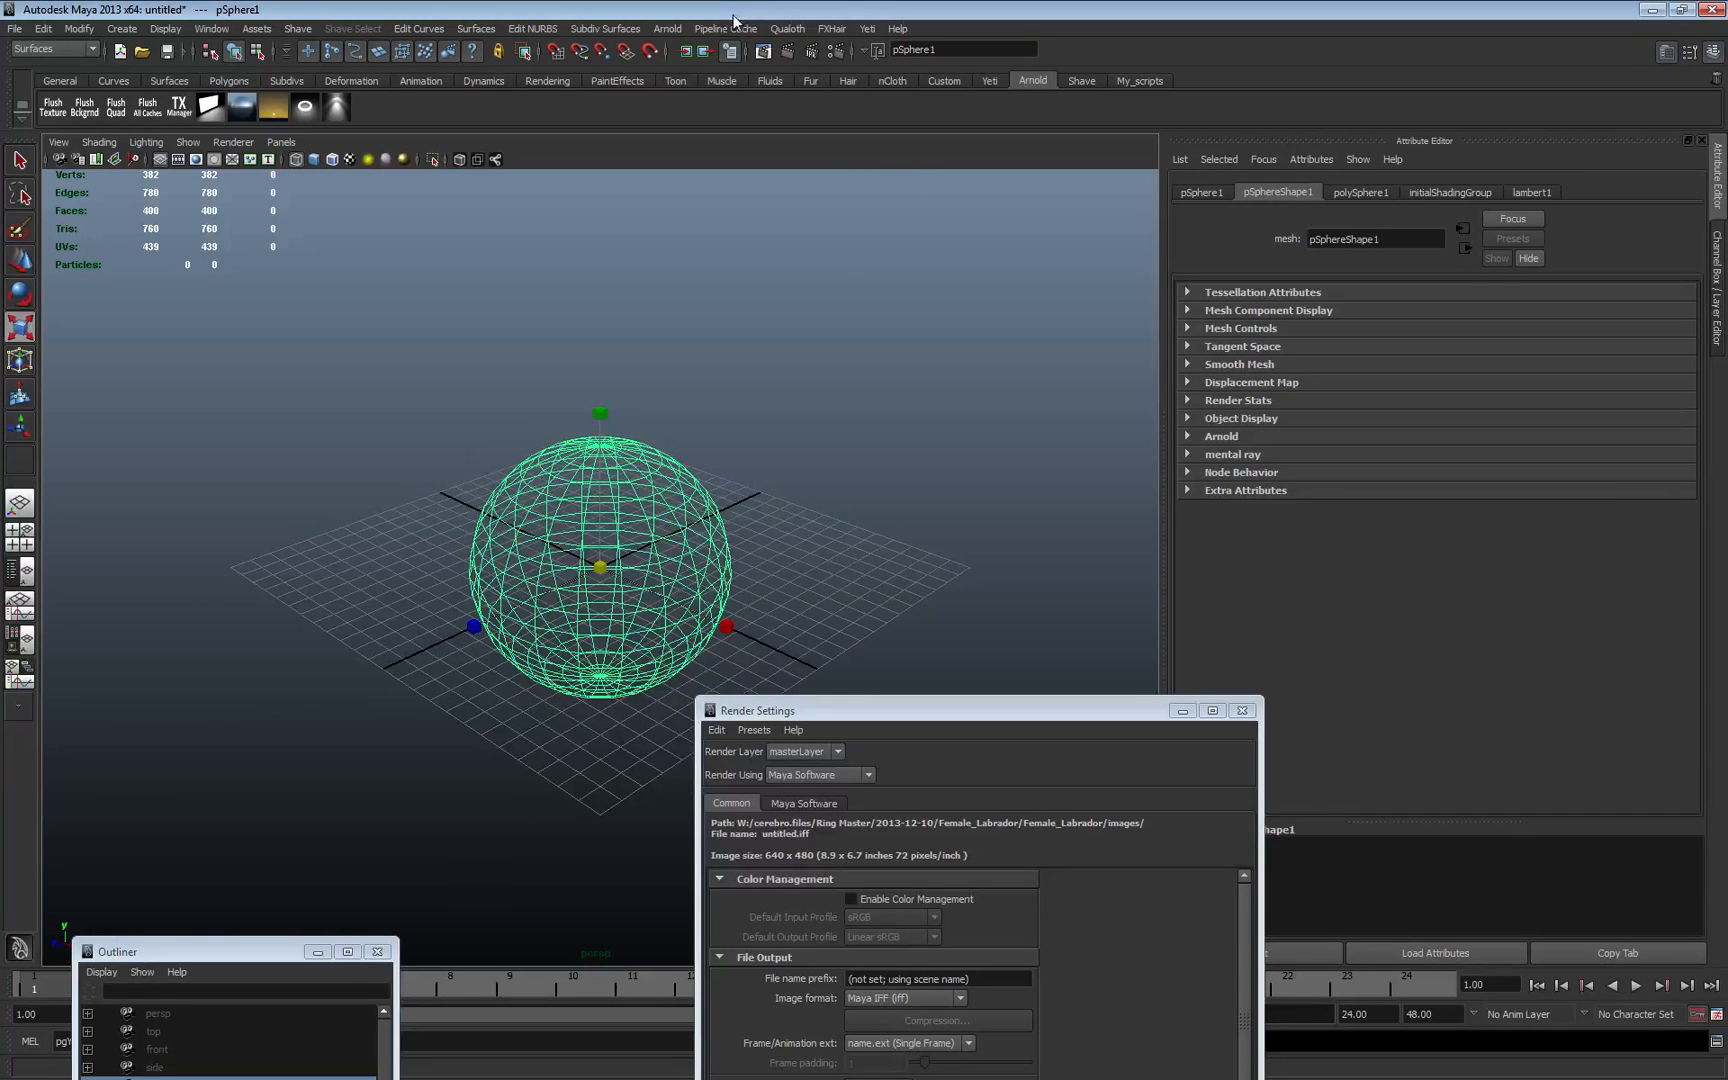
- Create a Yeti groom and a Yeti node on the sphere mesh
left_click(675, 31)
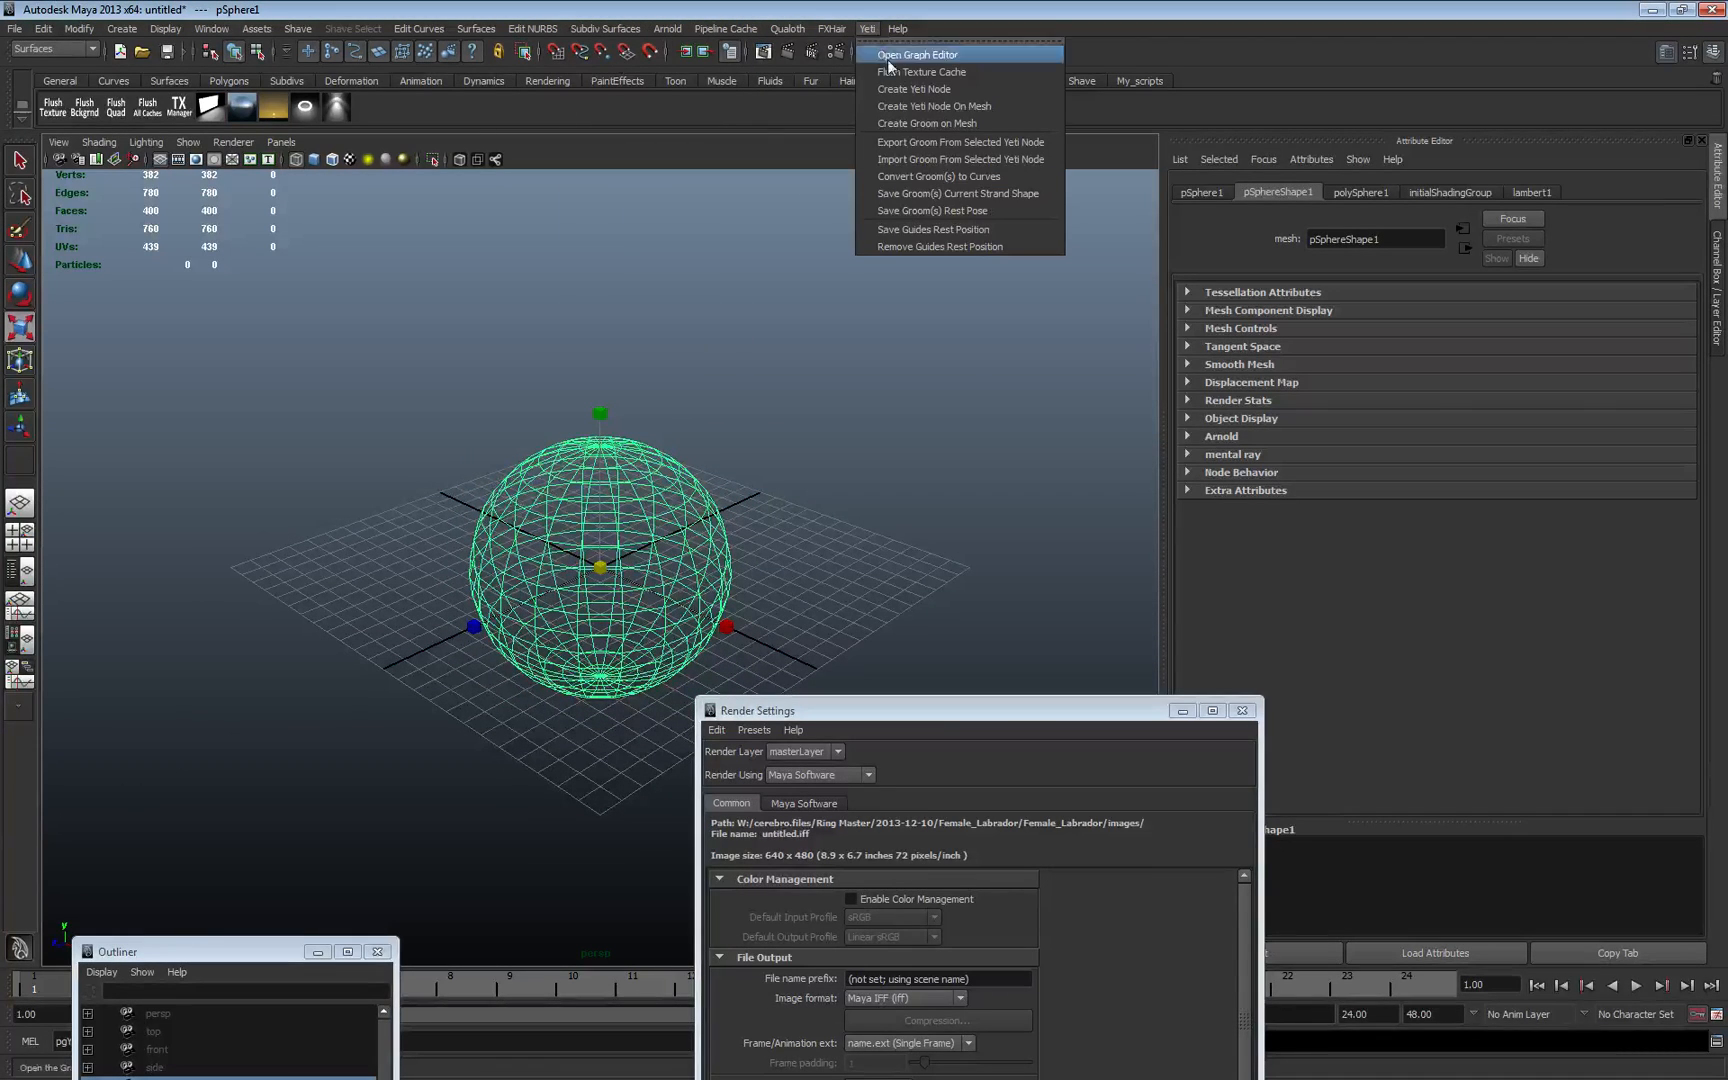
left_click(936, 124)
left_click(620, 481)
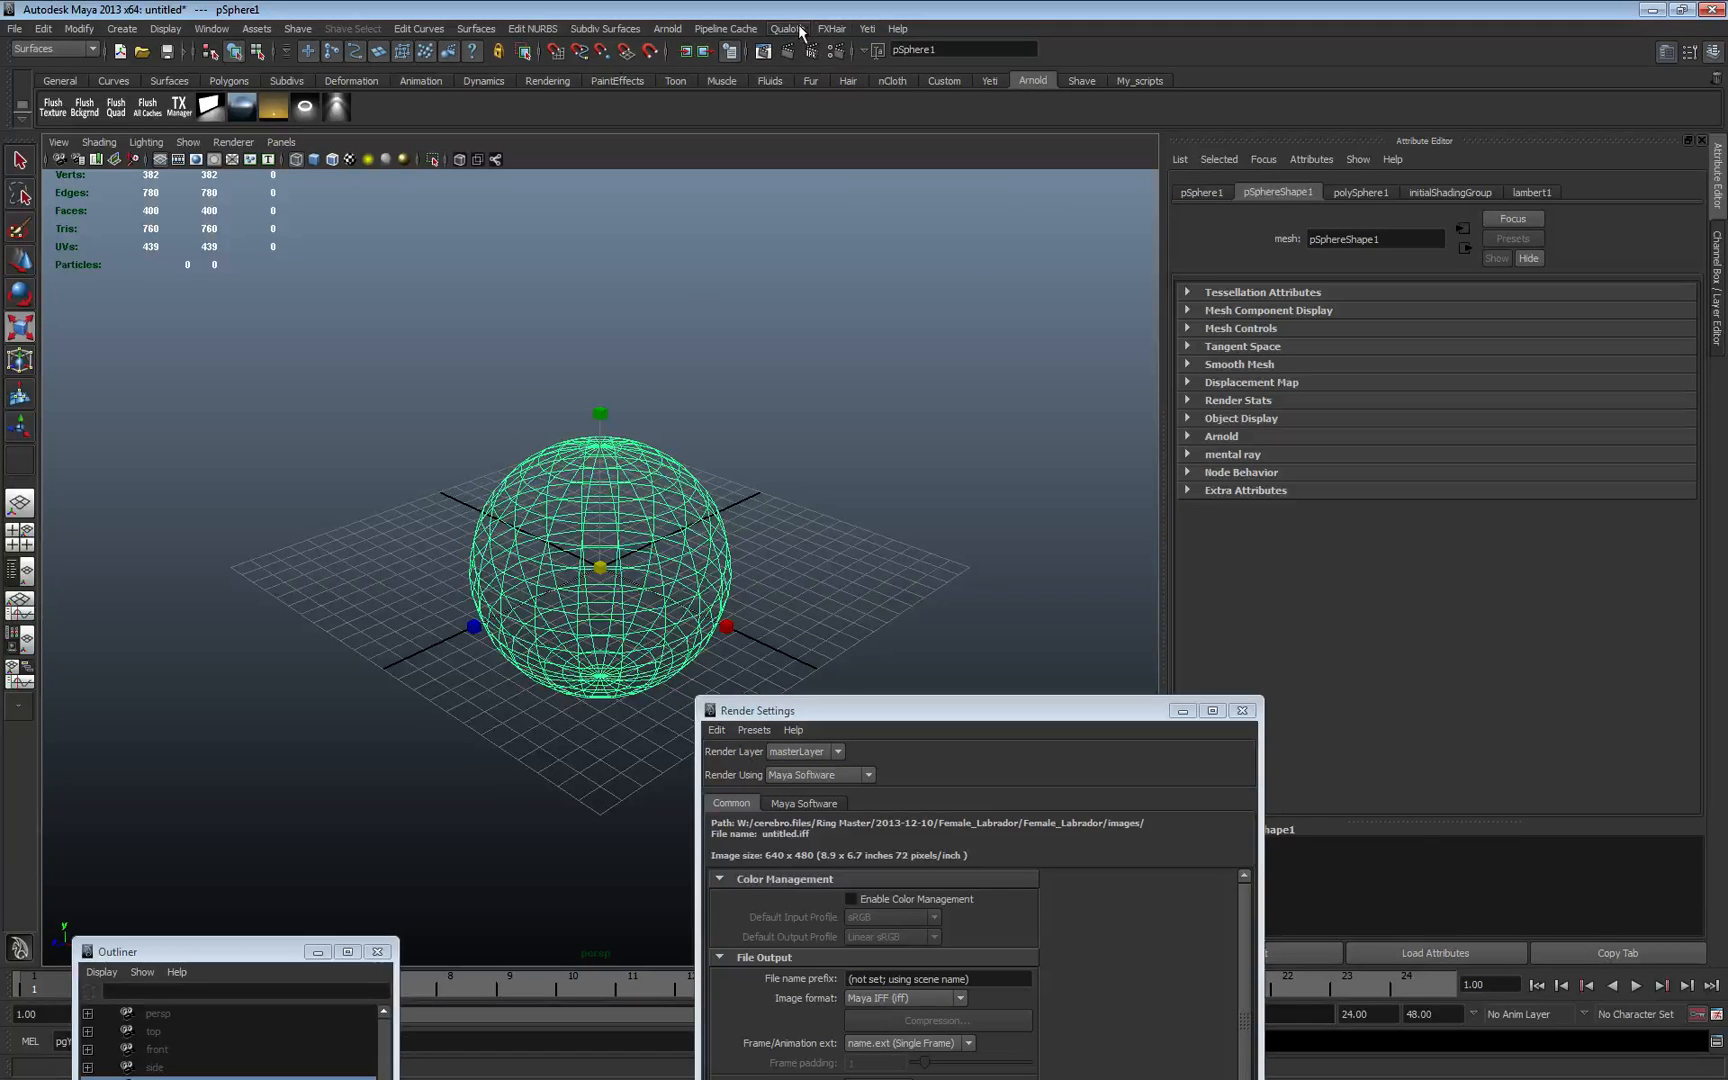
left_click(867, 28)
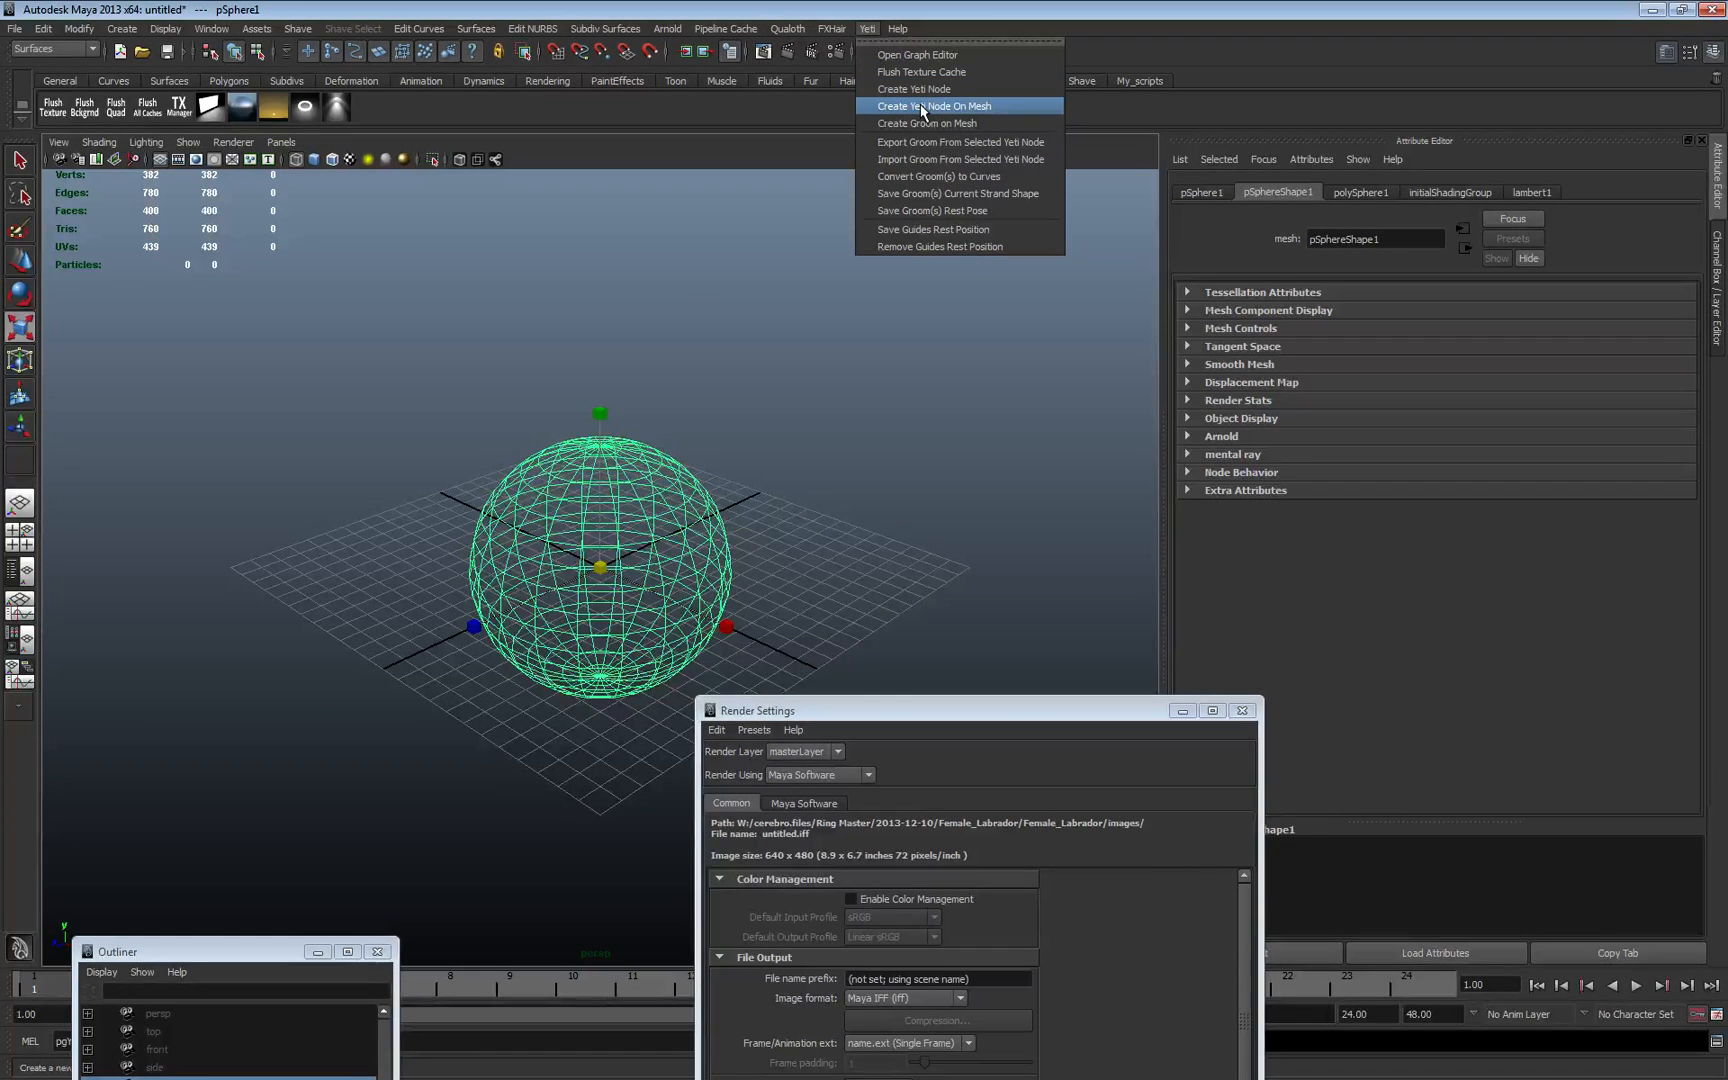
left_click(922, 107)
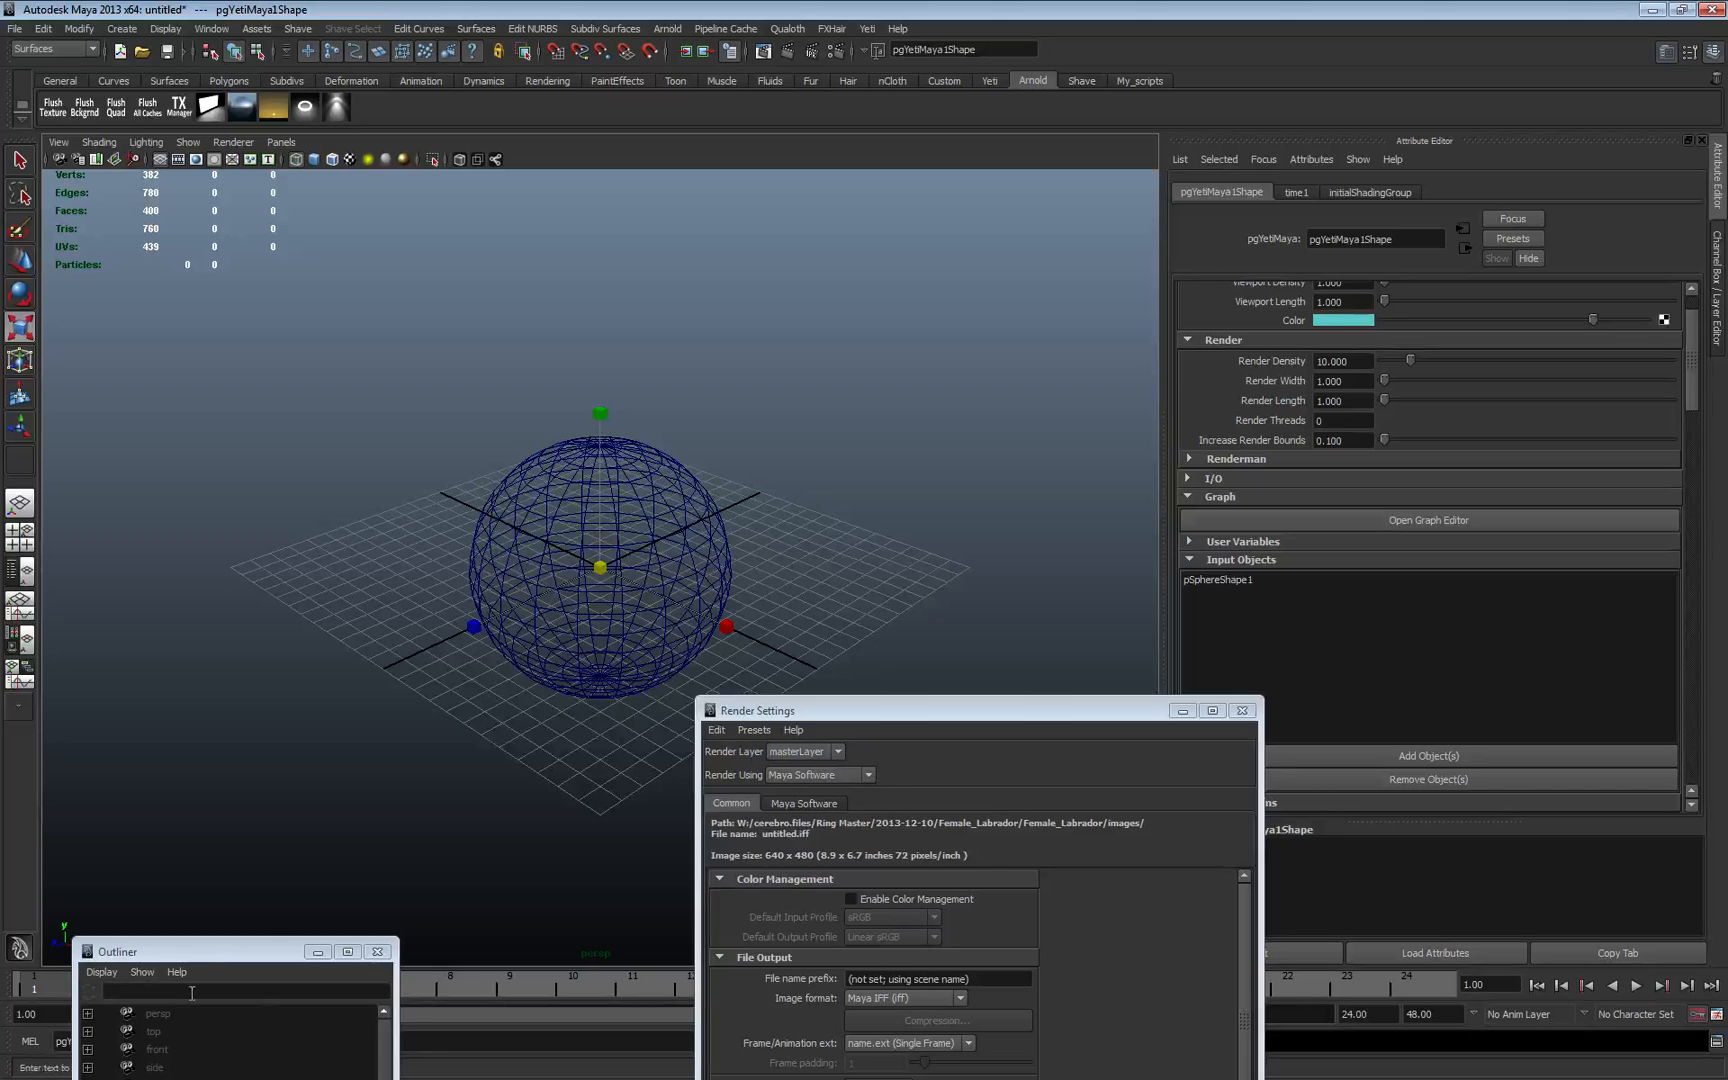
- Select pgYetiGroom1 and activate its tool for adding strands
left_click_drag(214, 957, 222, 610)
left_click(203, 757)
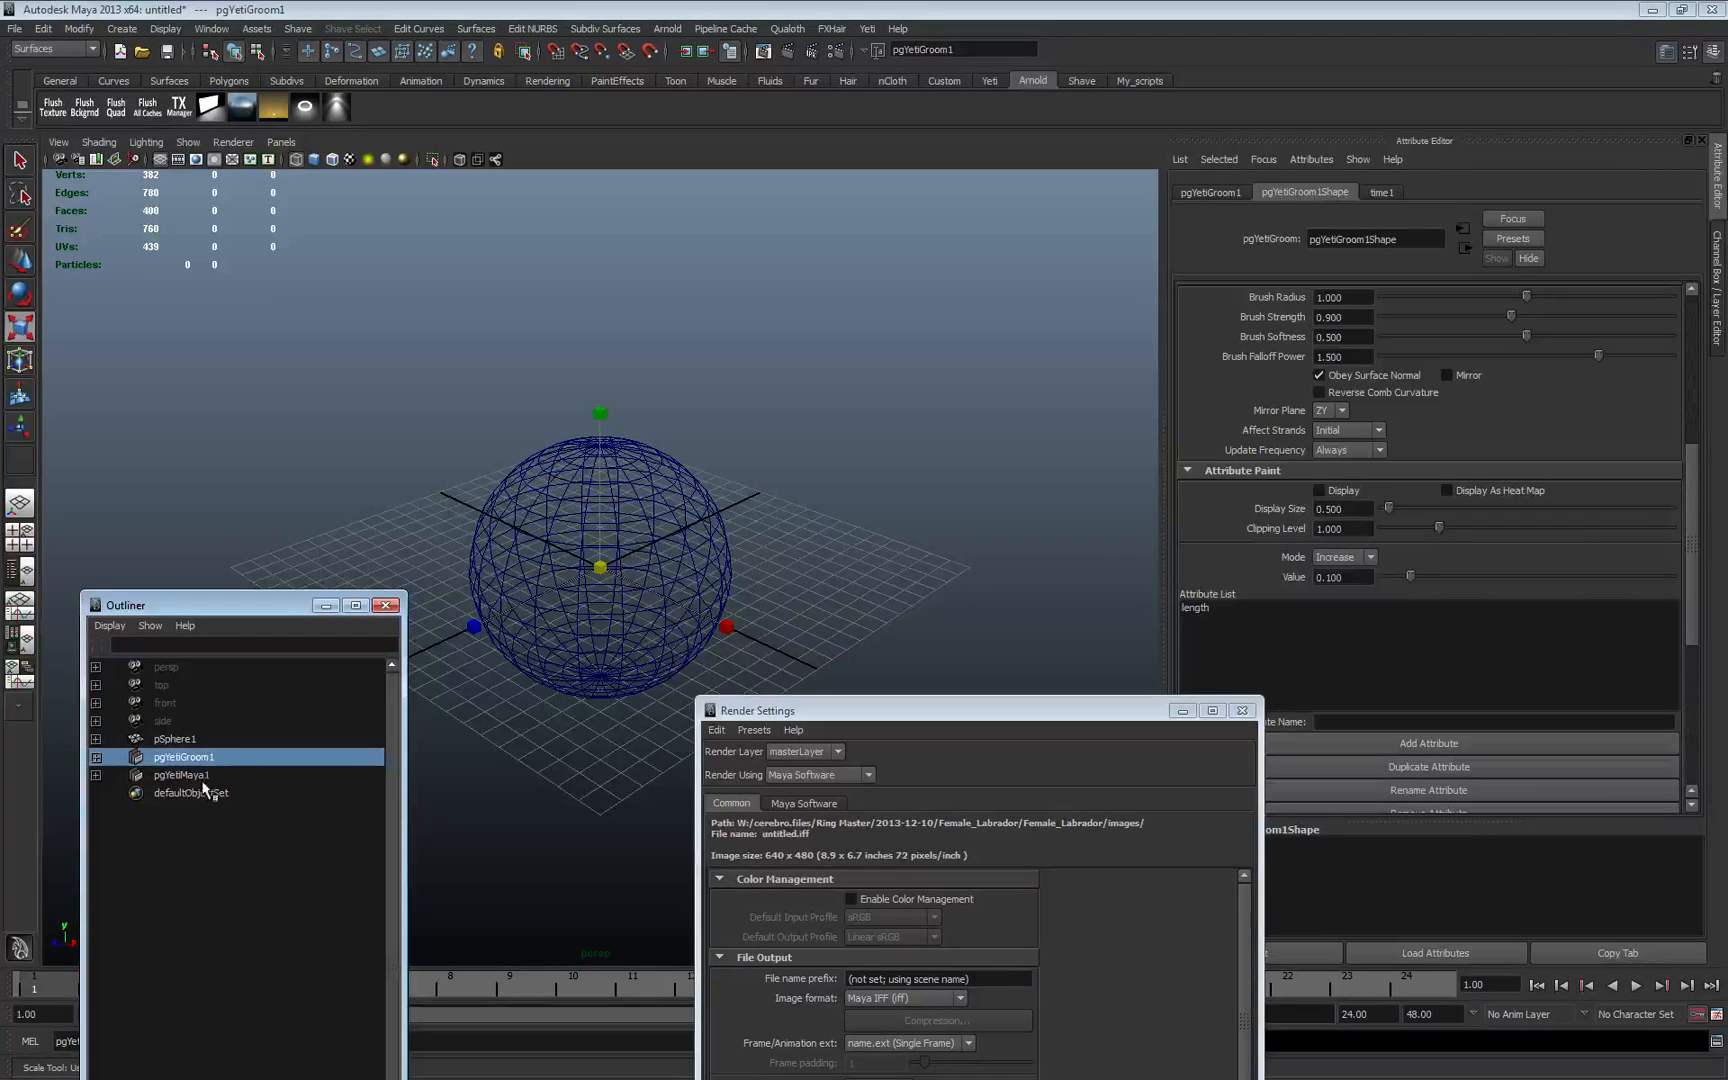
scroll(1245, 390, "up", 5)
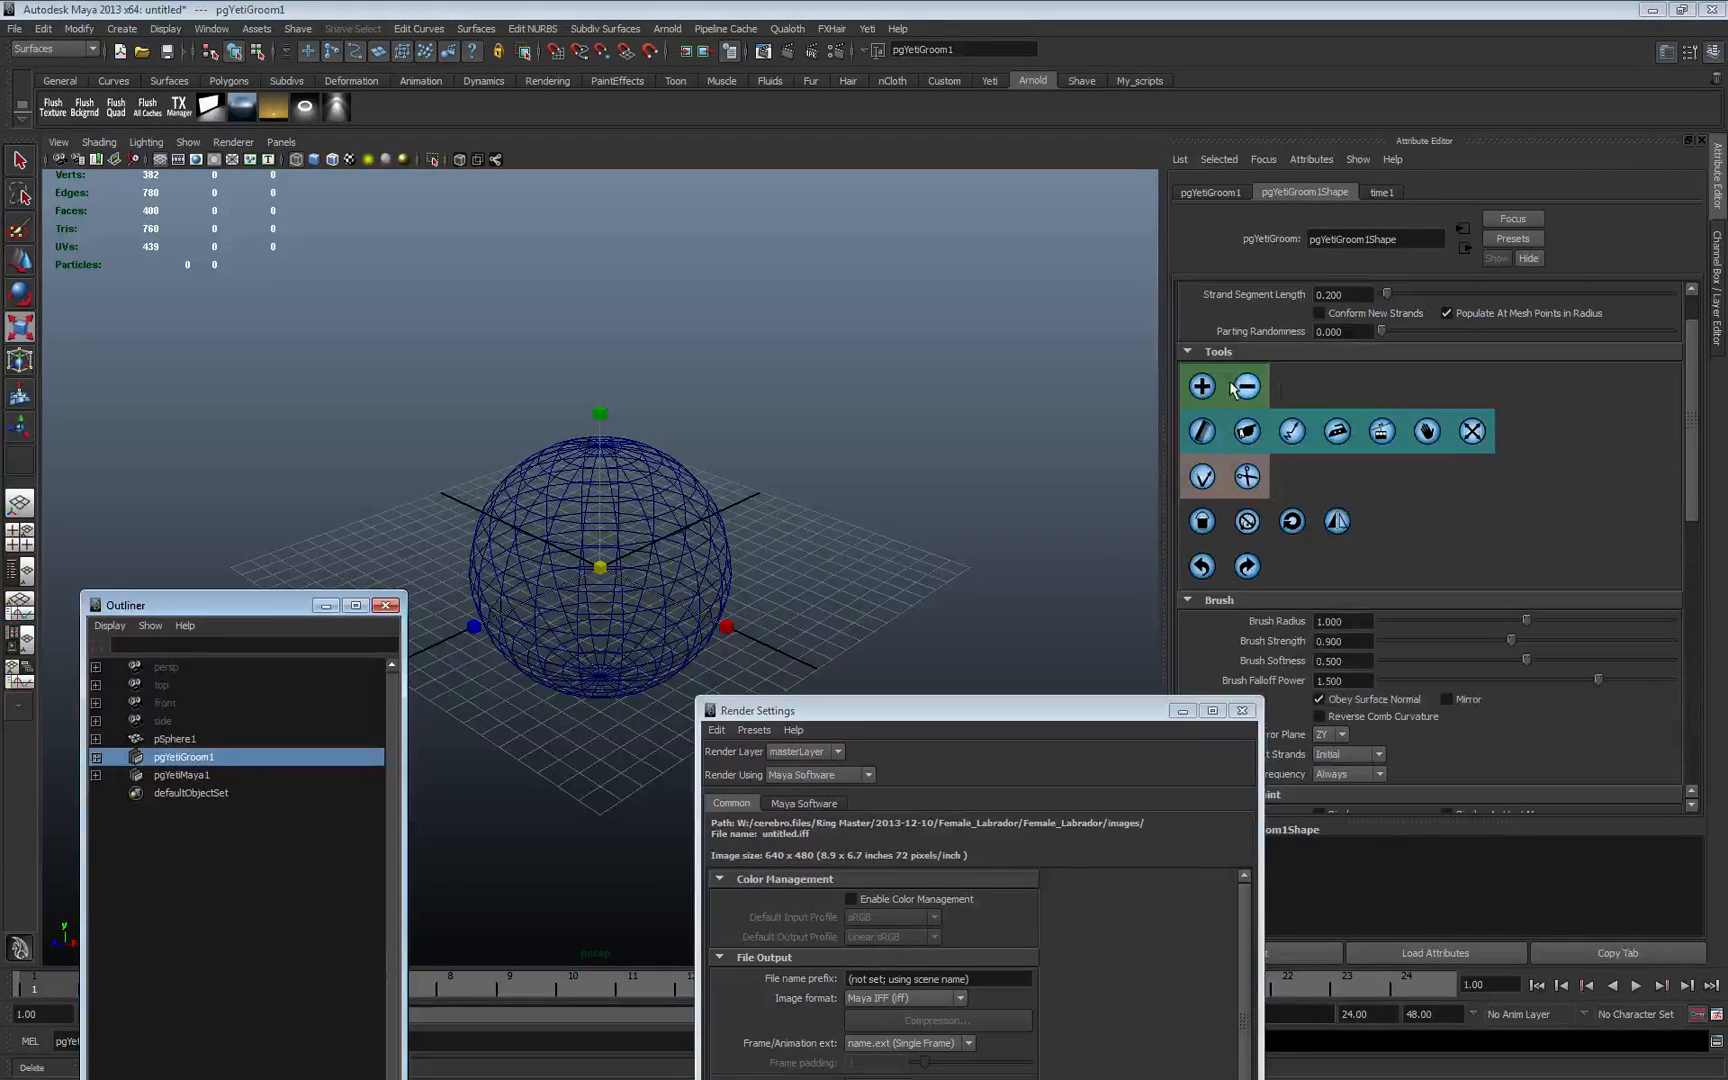
left_click(1202, 386)
- Undo a trial patch of strands painted on the sphere's top and set the groom's Initial Strand Length to 10
left_click_drag(632, 452, 585, 465)
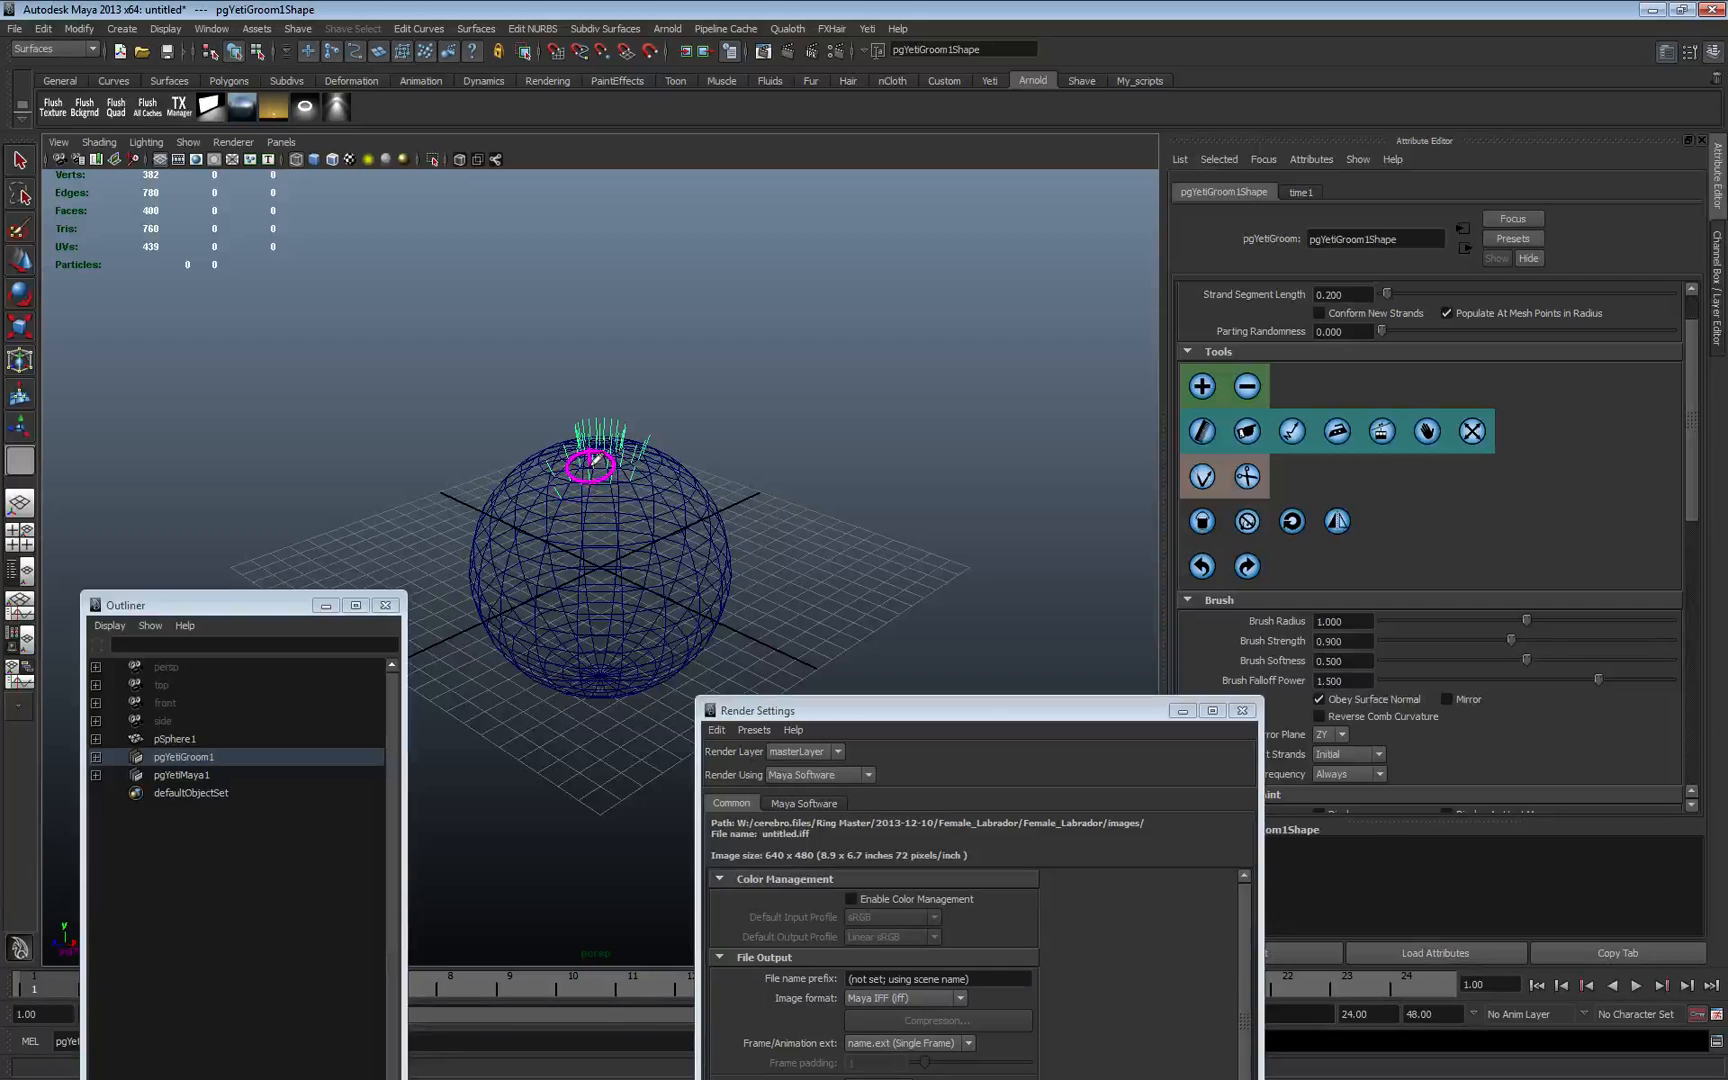
left_click(1200, 567)
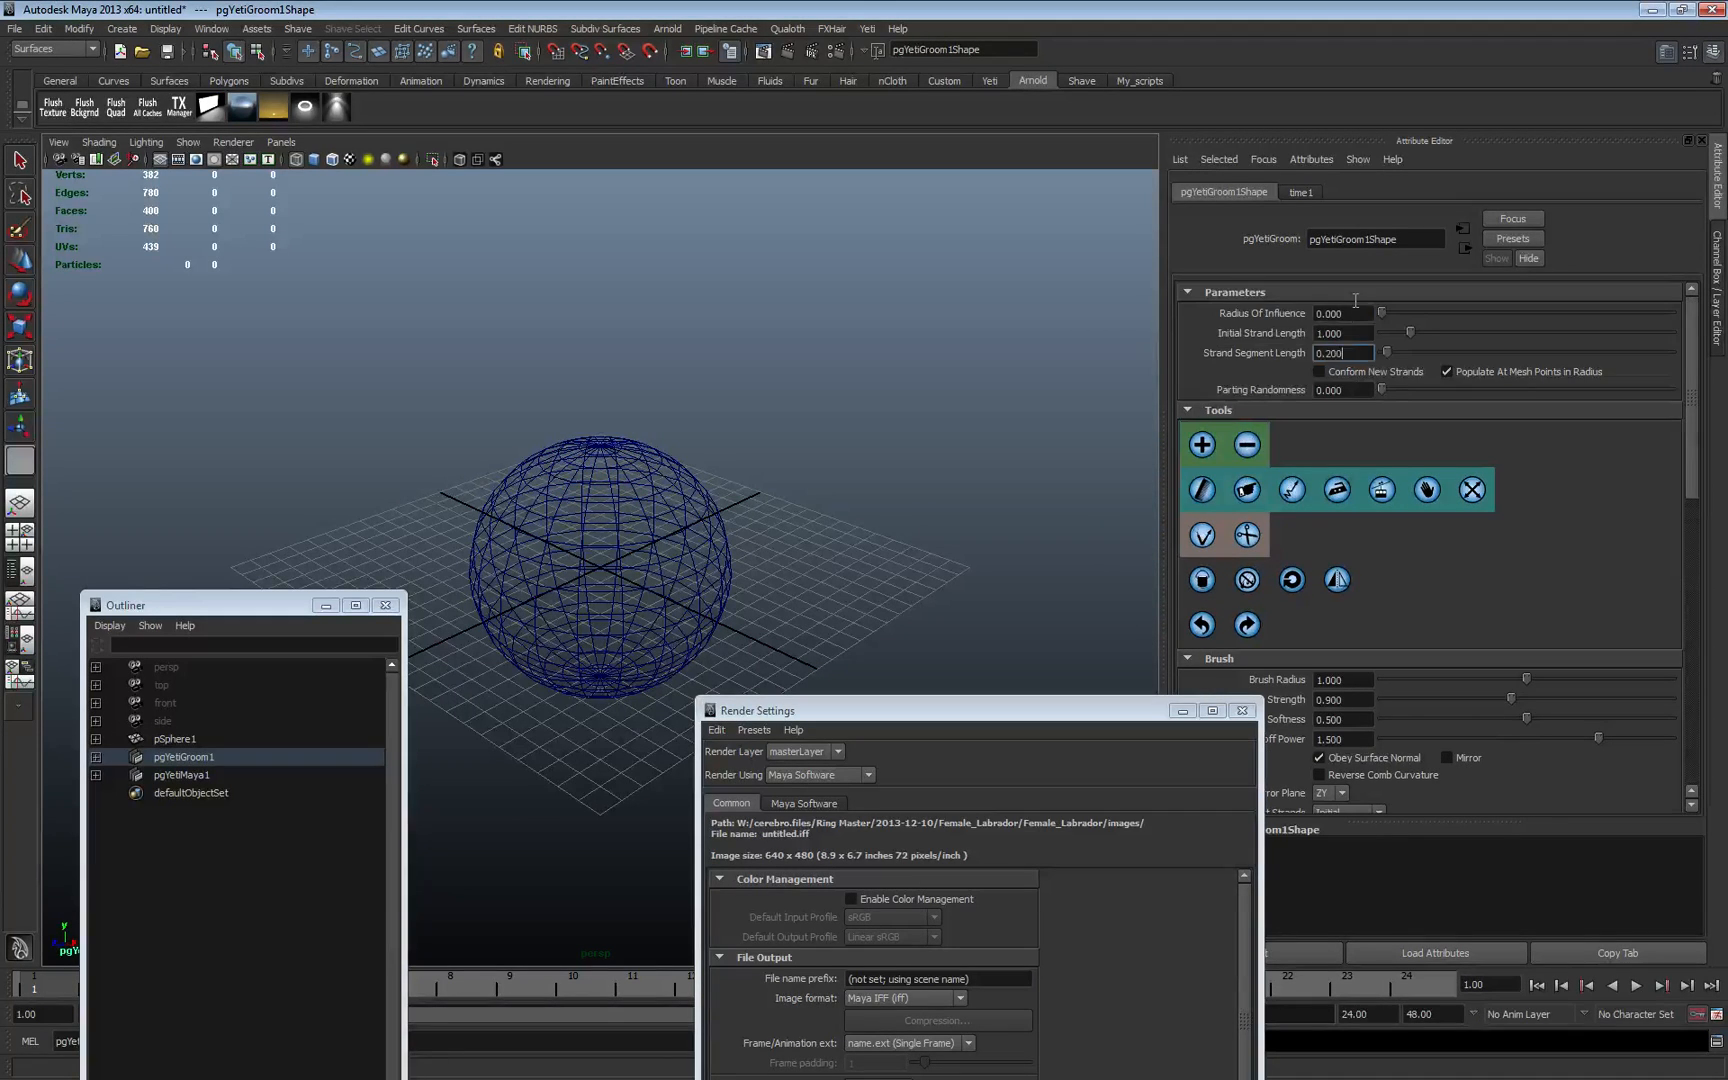
scroll(1214, 348, "up", 3)
type("10")
key("Return")
- Add groom strands in a broad patch over the upper part of the sphere
left_click(597, 455)
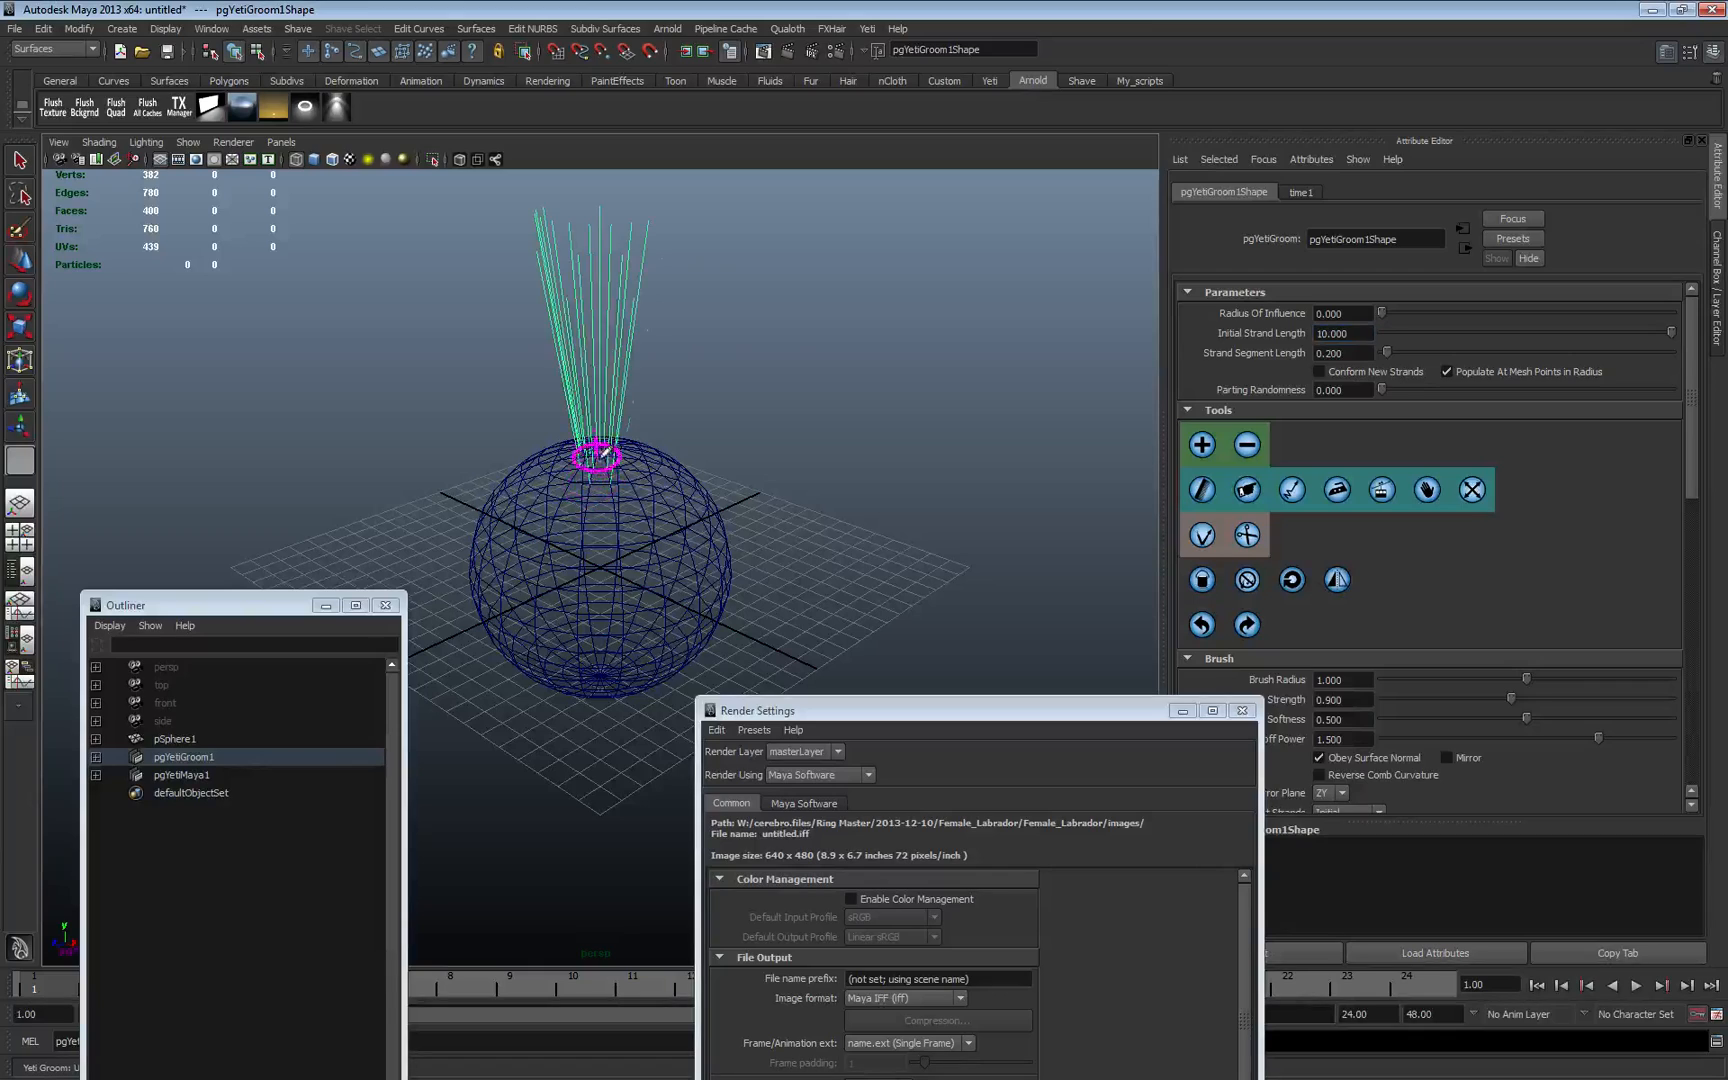
mouse_move(600, 455)
left_mouse_down()
mouse_move(656, 482)
mouse_move(540, 513)
mouse_move(565, 480)
mouse_move(684, 510)
mouse_move(528, 501)
mouse_move(590, 450)
mouse_move(501, 482)
mouse_move(640, 525)
mouse_move(849, 509)
left_mouse_up()
scroll(640, 523, "down", 3)
left_click_drag(548, 510, 609, 521, "alt")
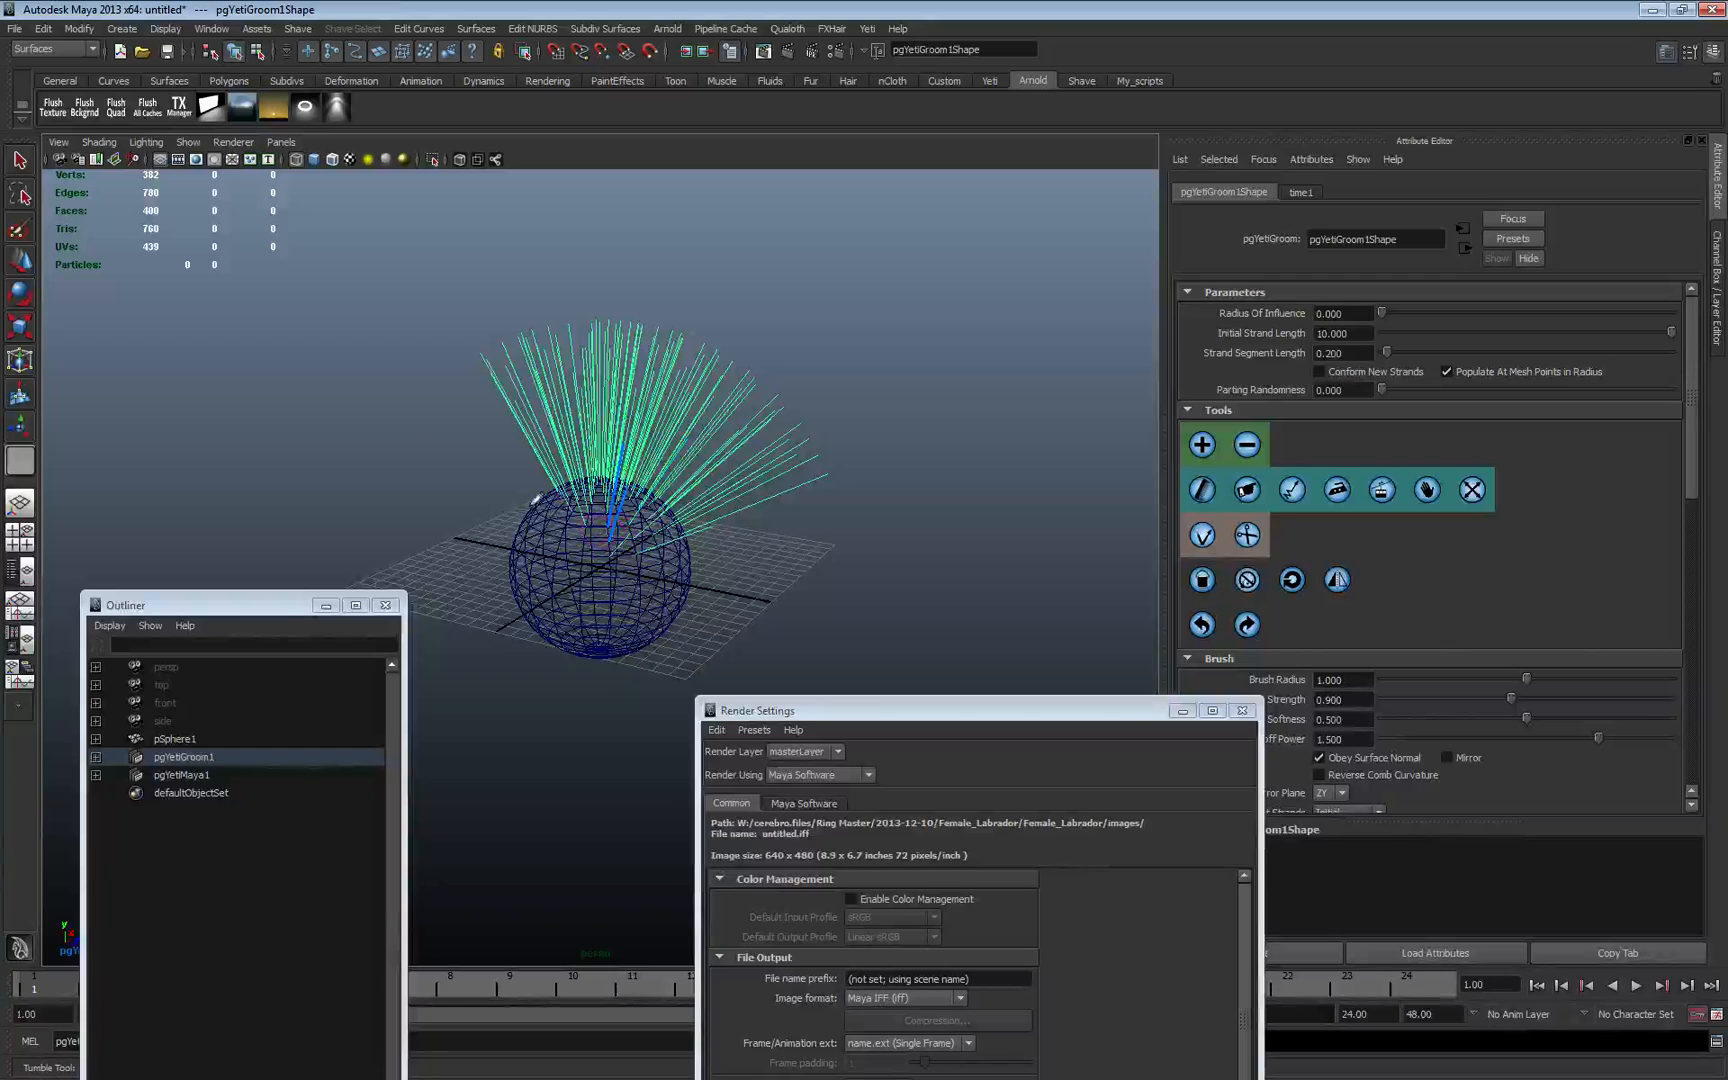
- Add the sphere's groom to the Input Grooms of pgYetiMaya1
left_click(200, 775)
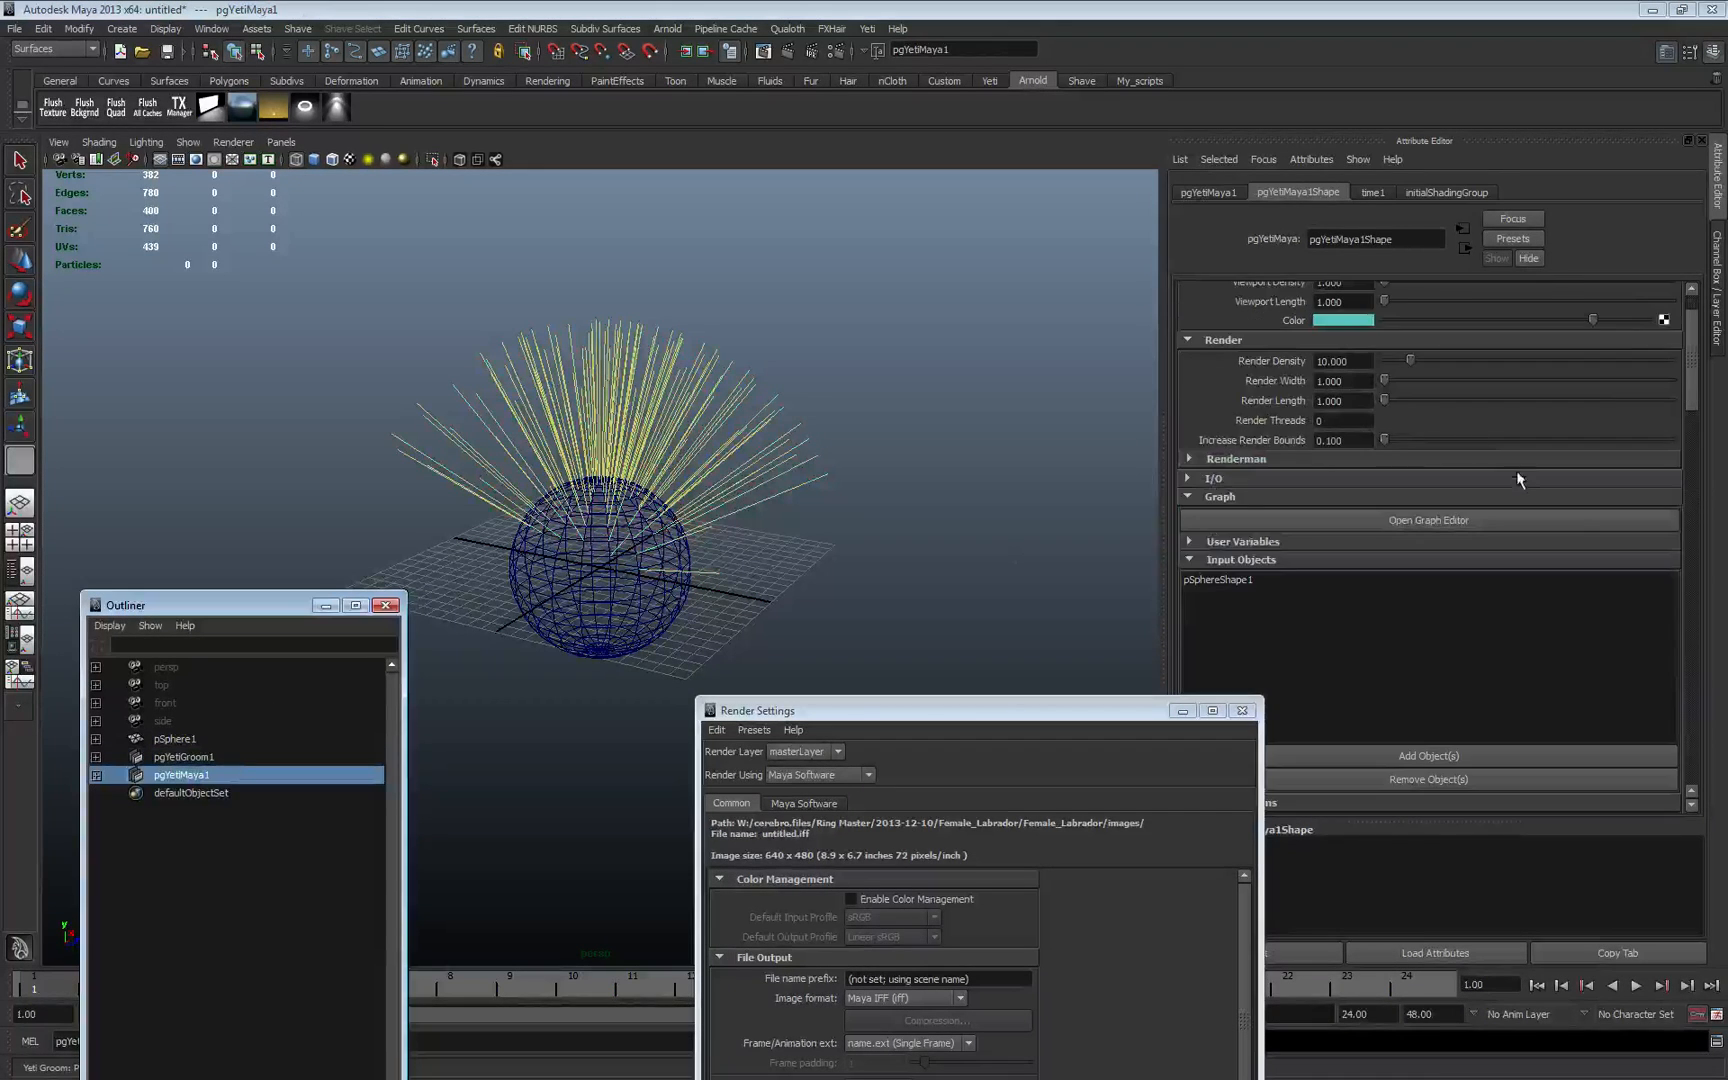
scroll(1411, 484, "up", 2)
left_click_drag(1140, 715, 937, 822)
scroll(1440, 617, "down", 5)
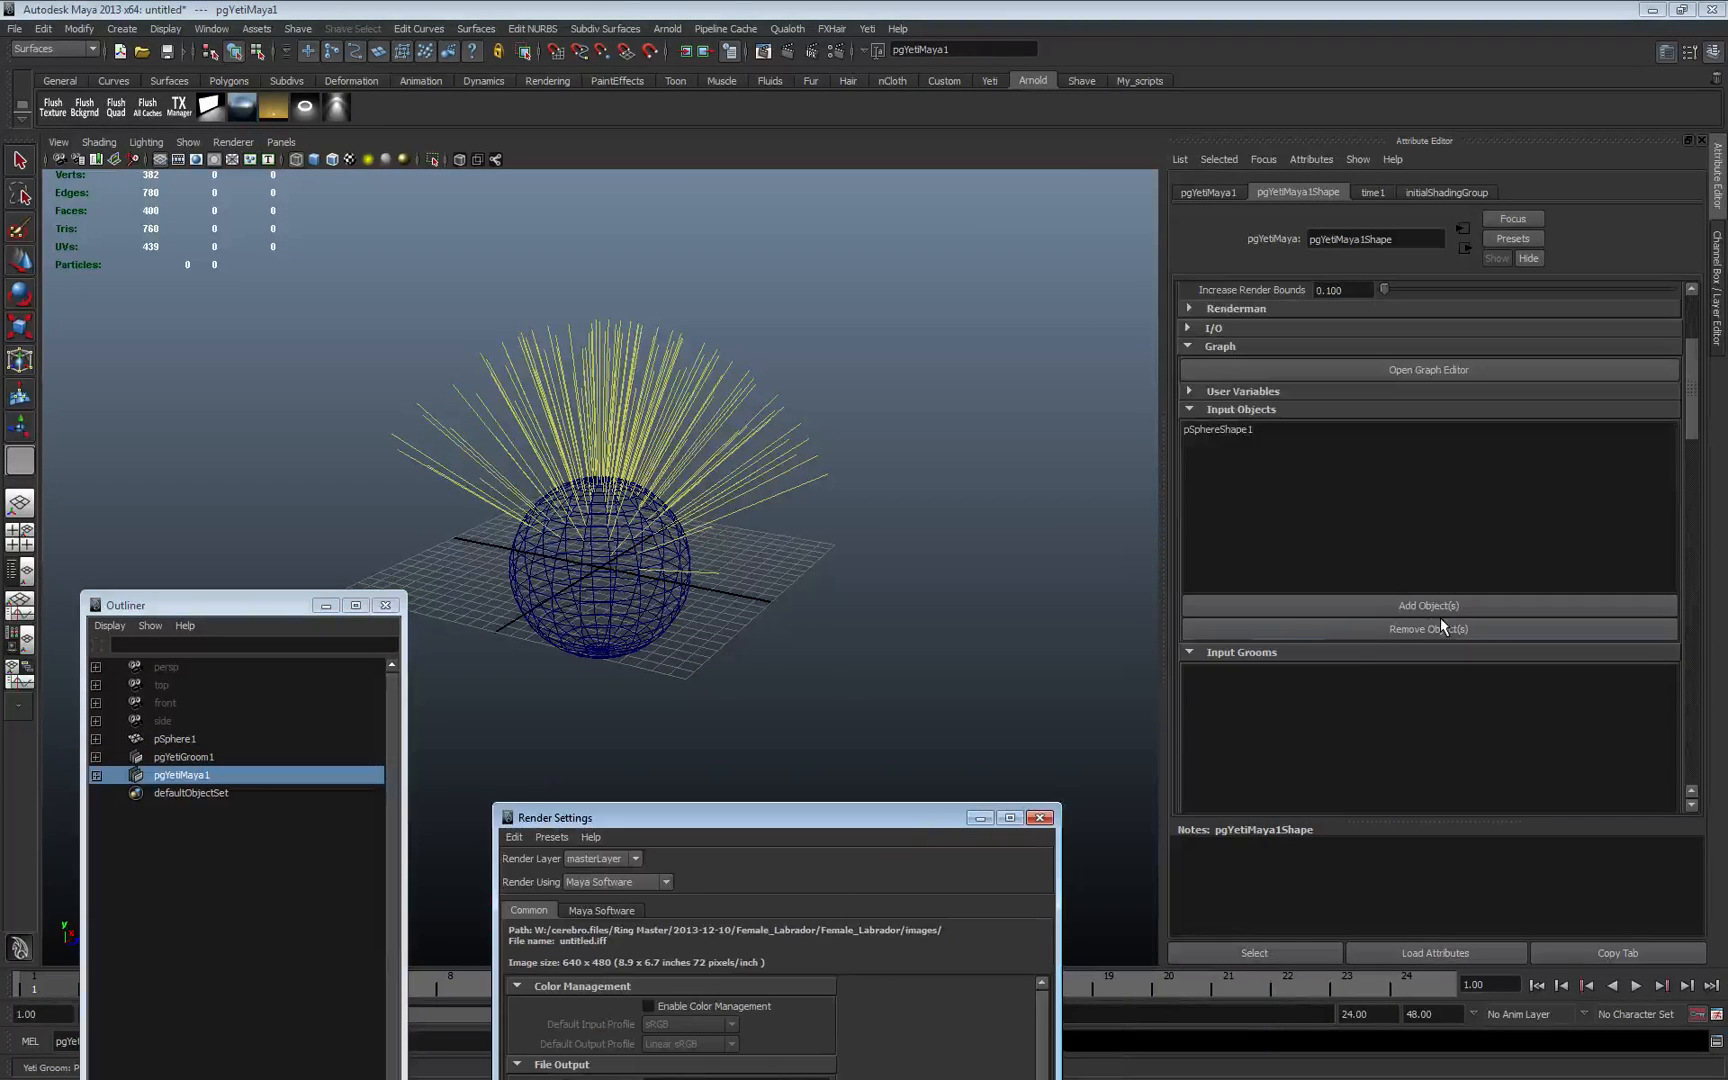
scroll(1283, 655, "down", 5)
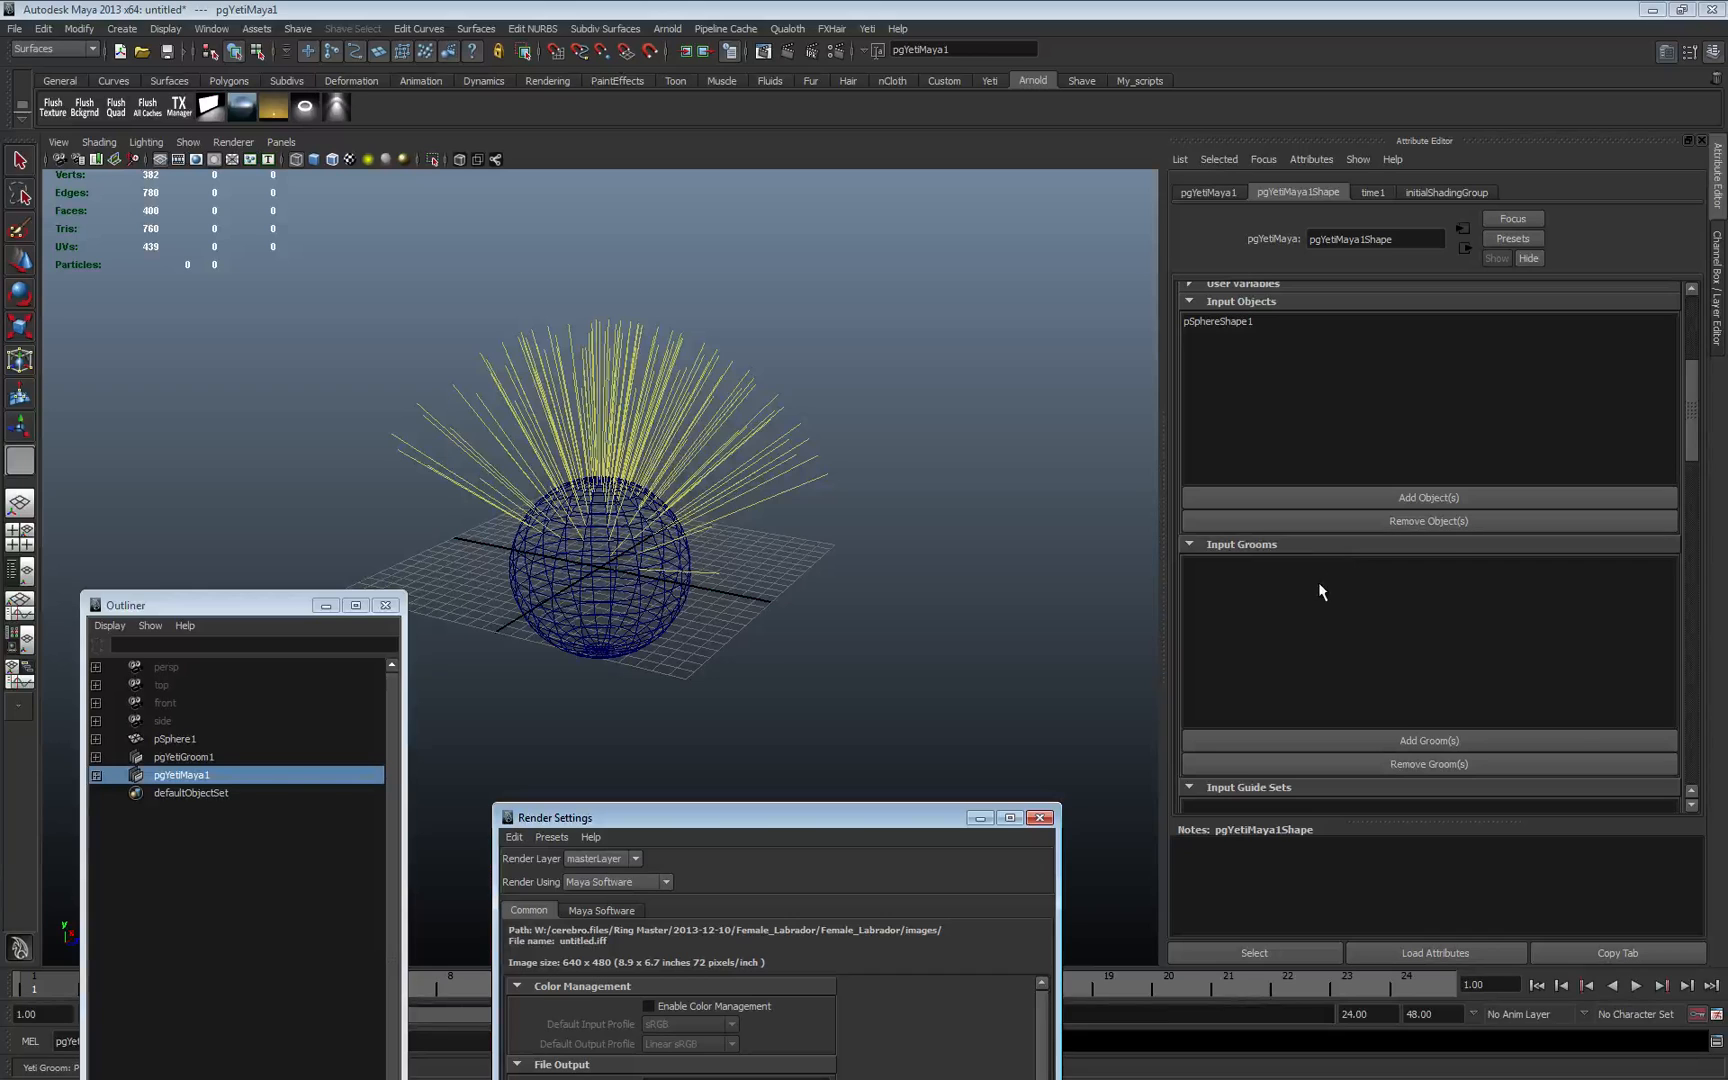
left_click(1339, 741)
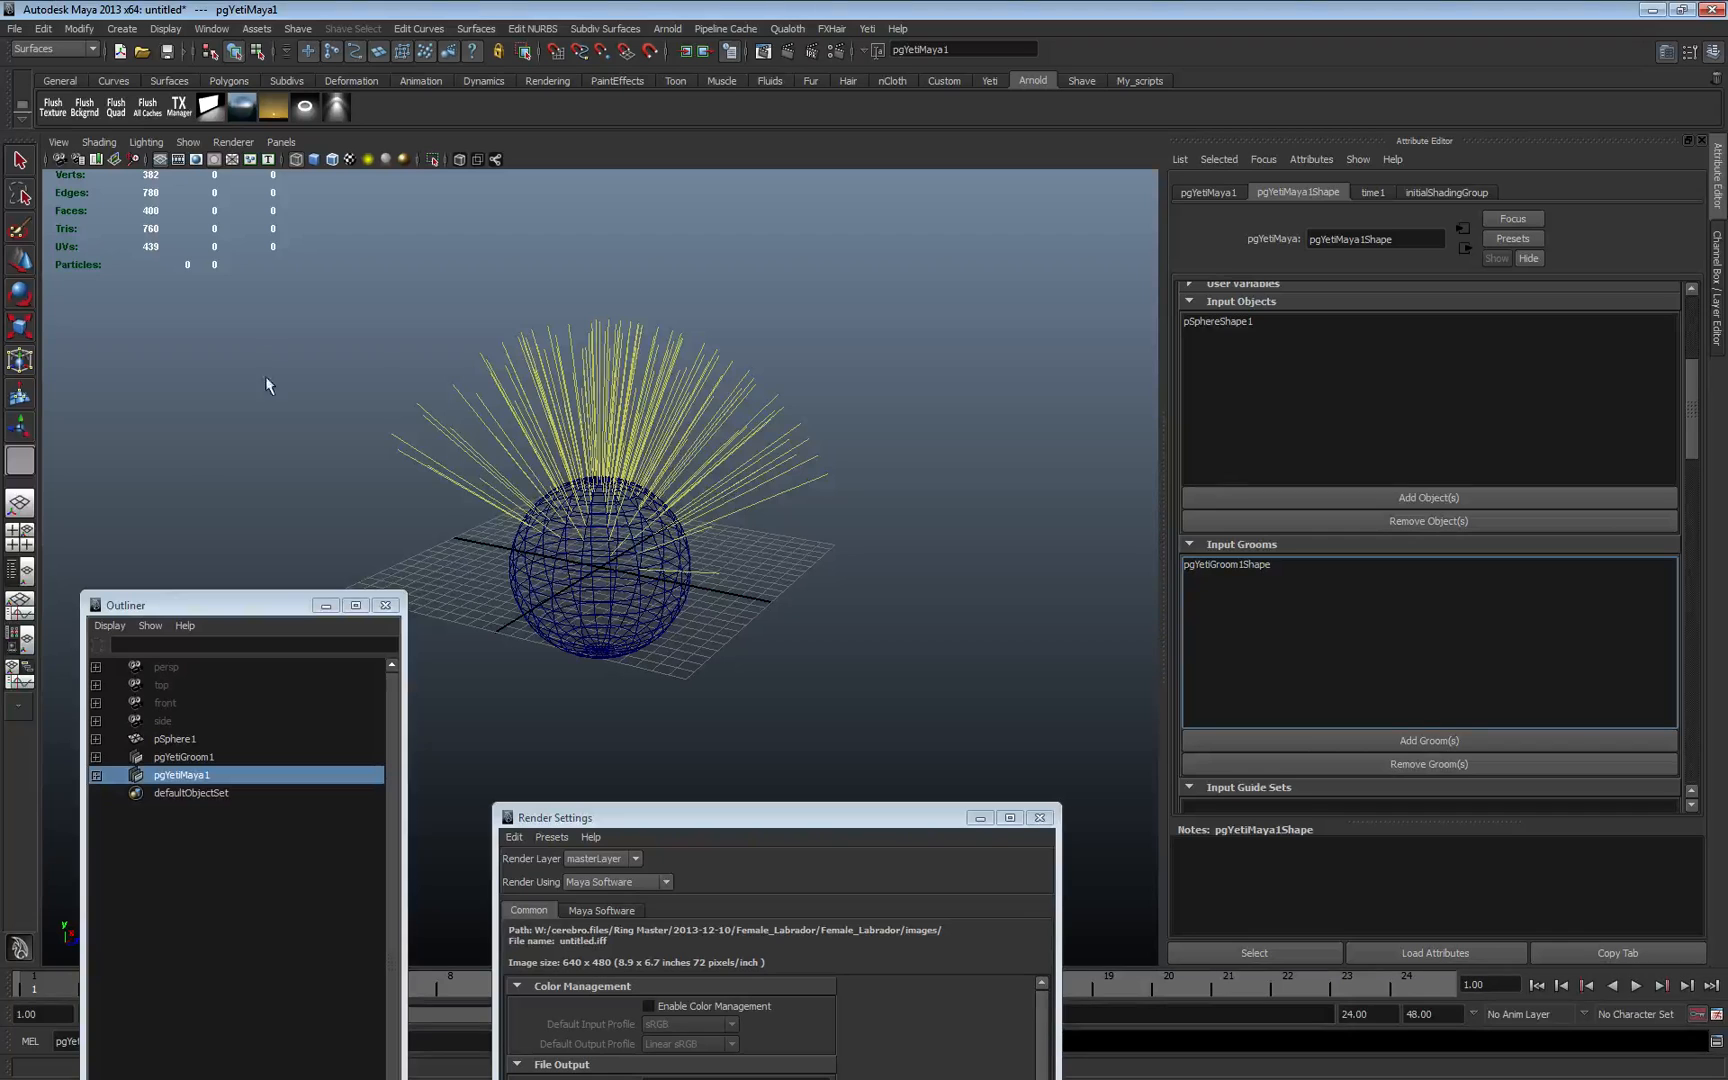
- Build an import, scatter and grow chain in pgYetiMaya1's graph and display the output of grow0
scroll(1566, 476, "up", 5)
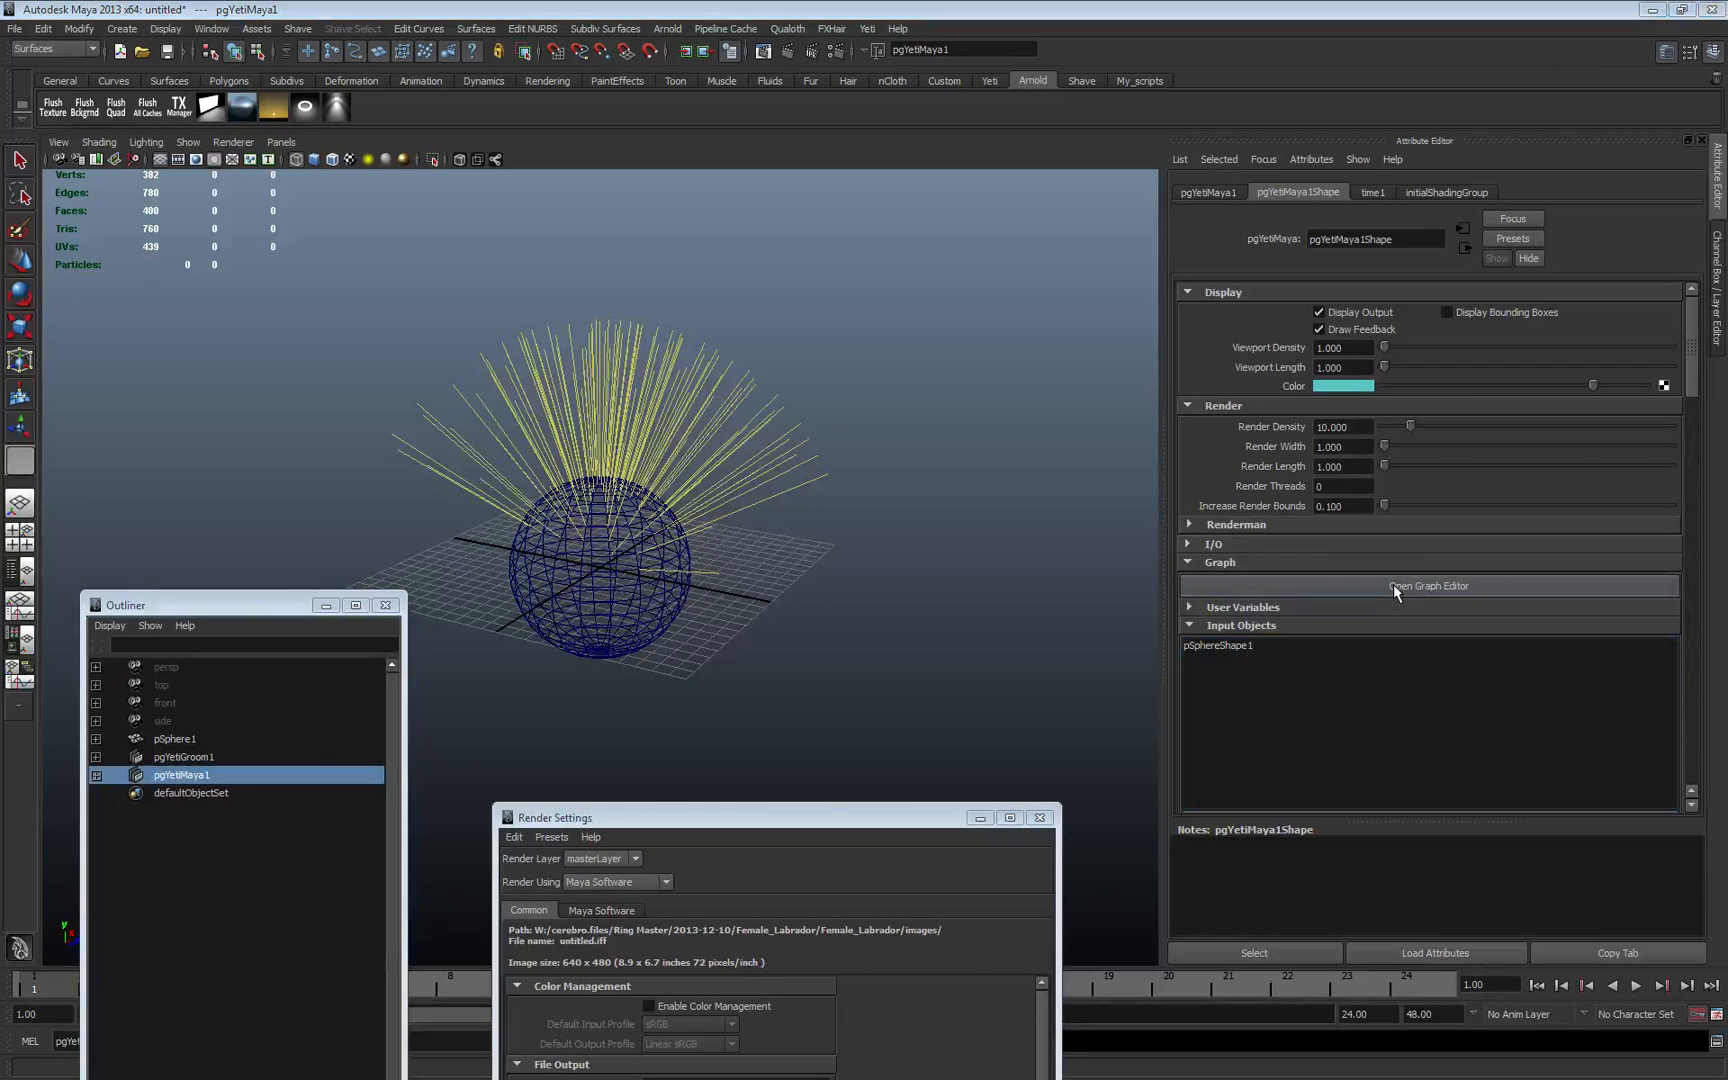
left_click(1428, 586)
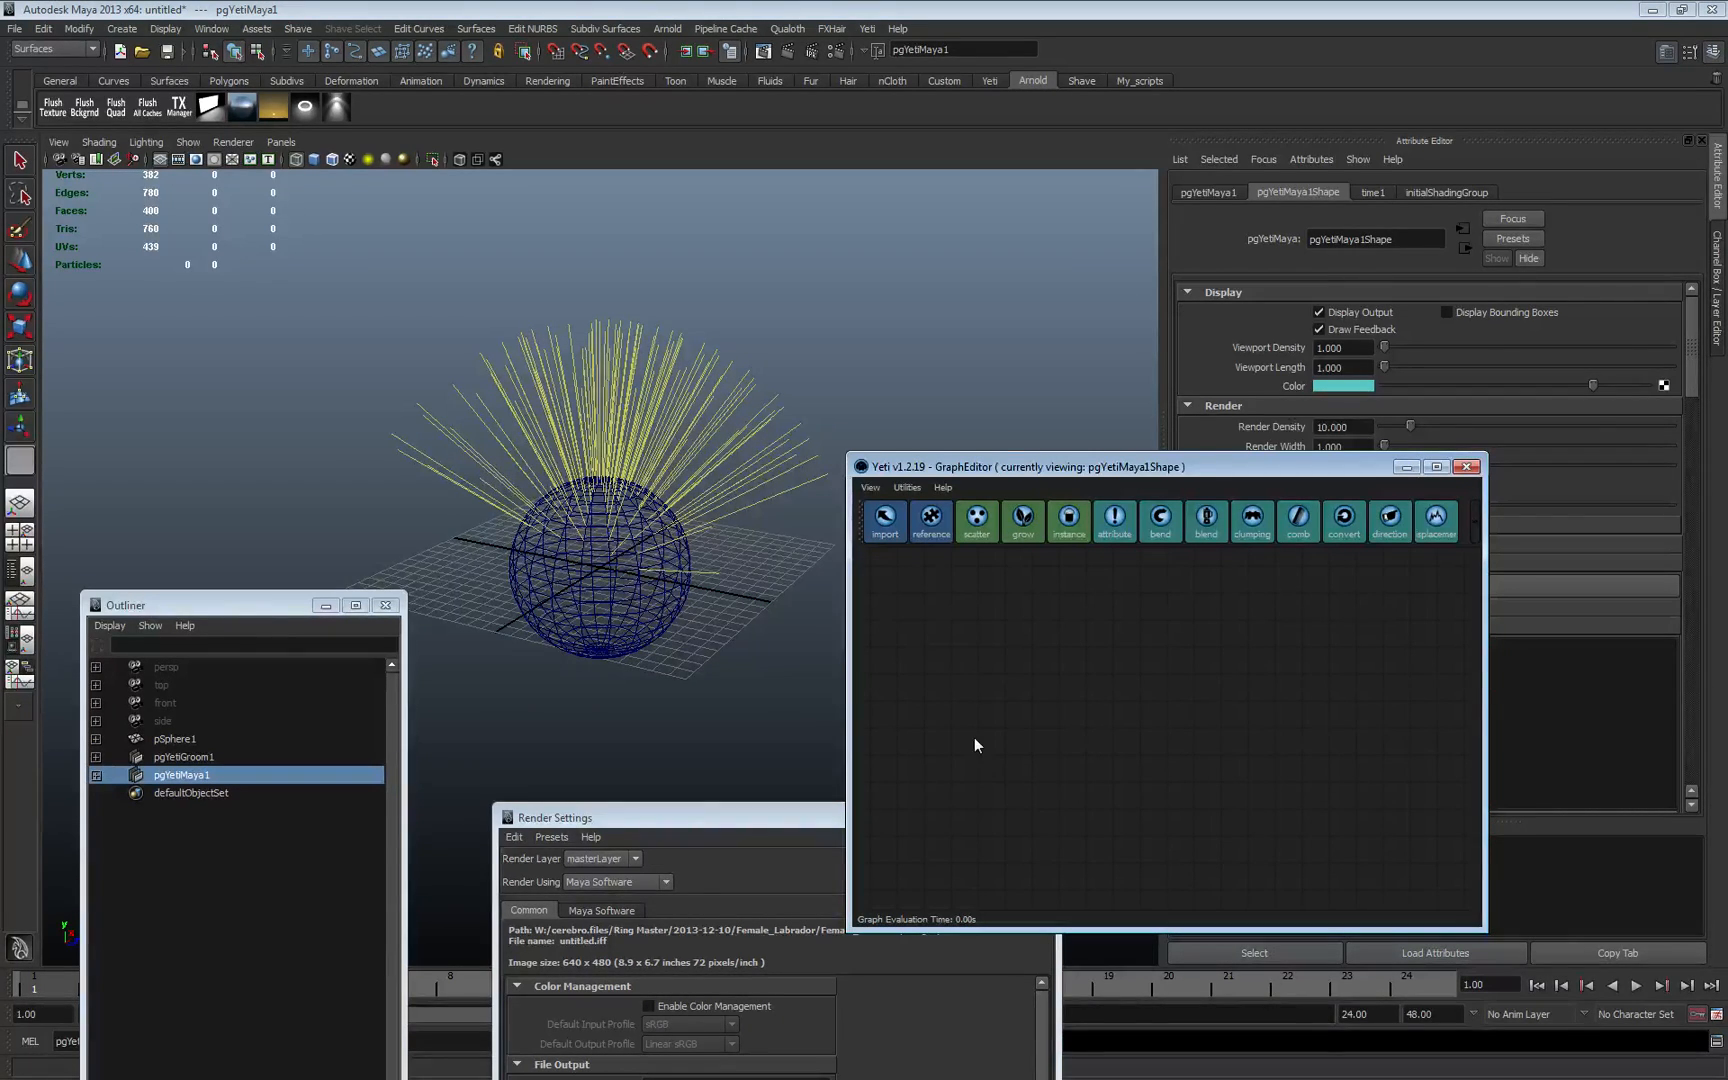
left_click_drag(950, 465, 972, 439)
left_click(954, 601)
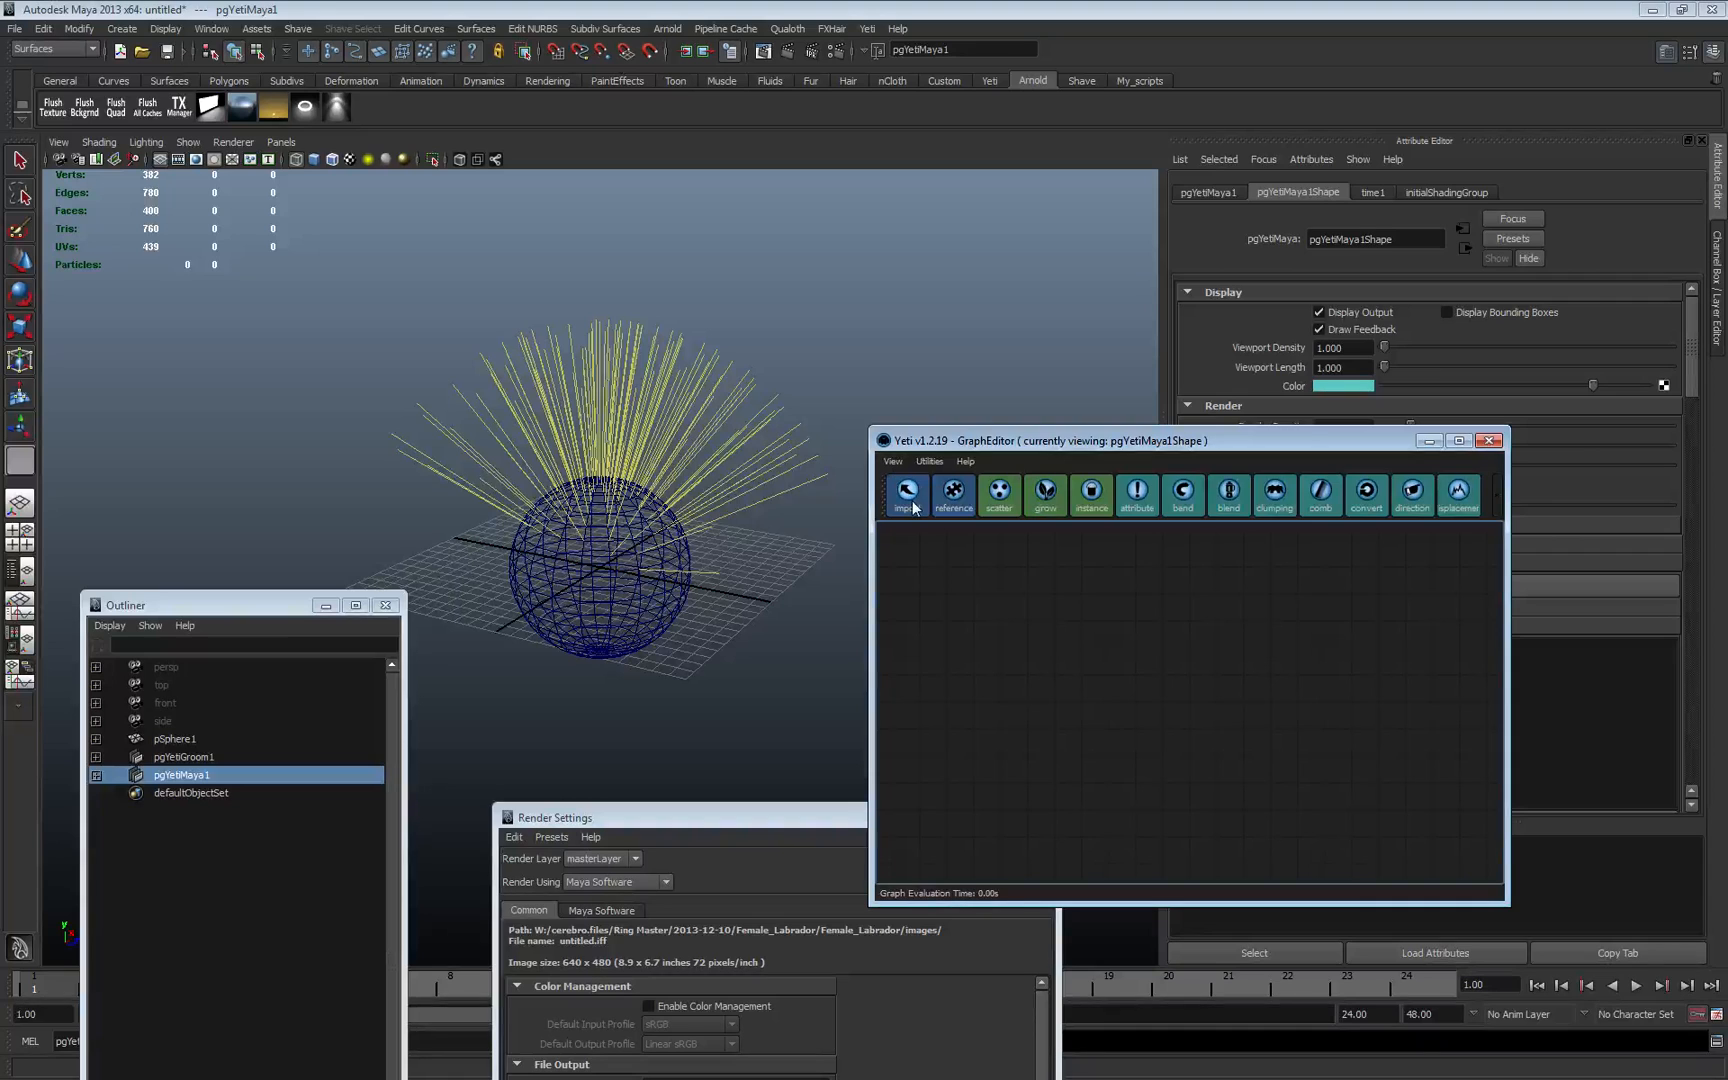
left_click(910, 494)
left_click(999, 492)
left_click(1045, 492)
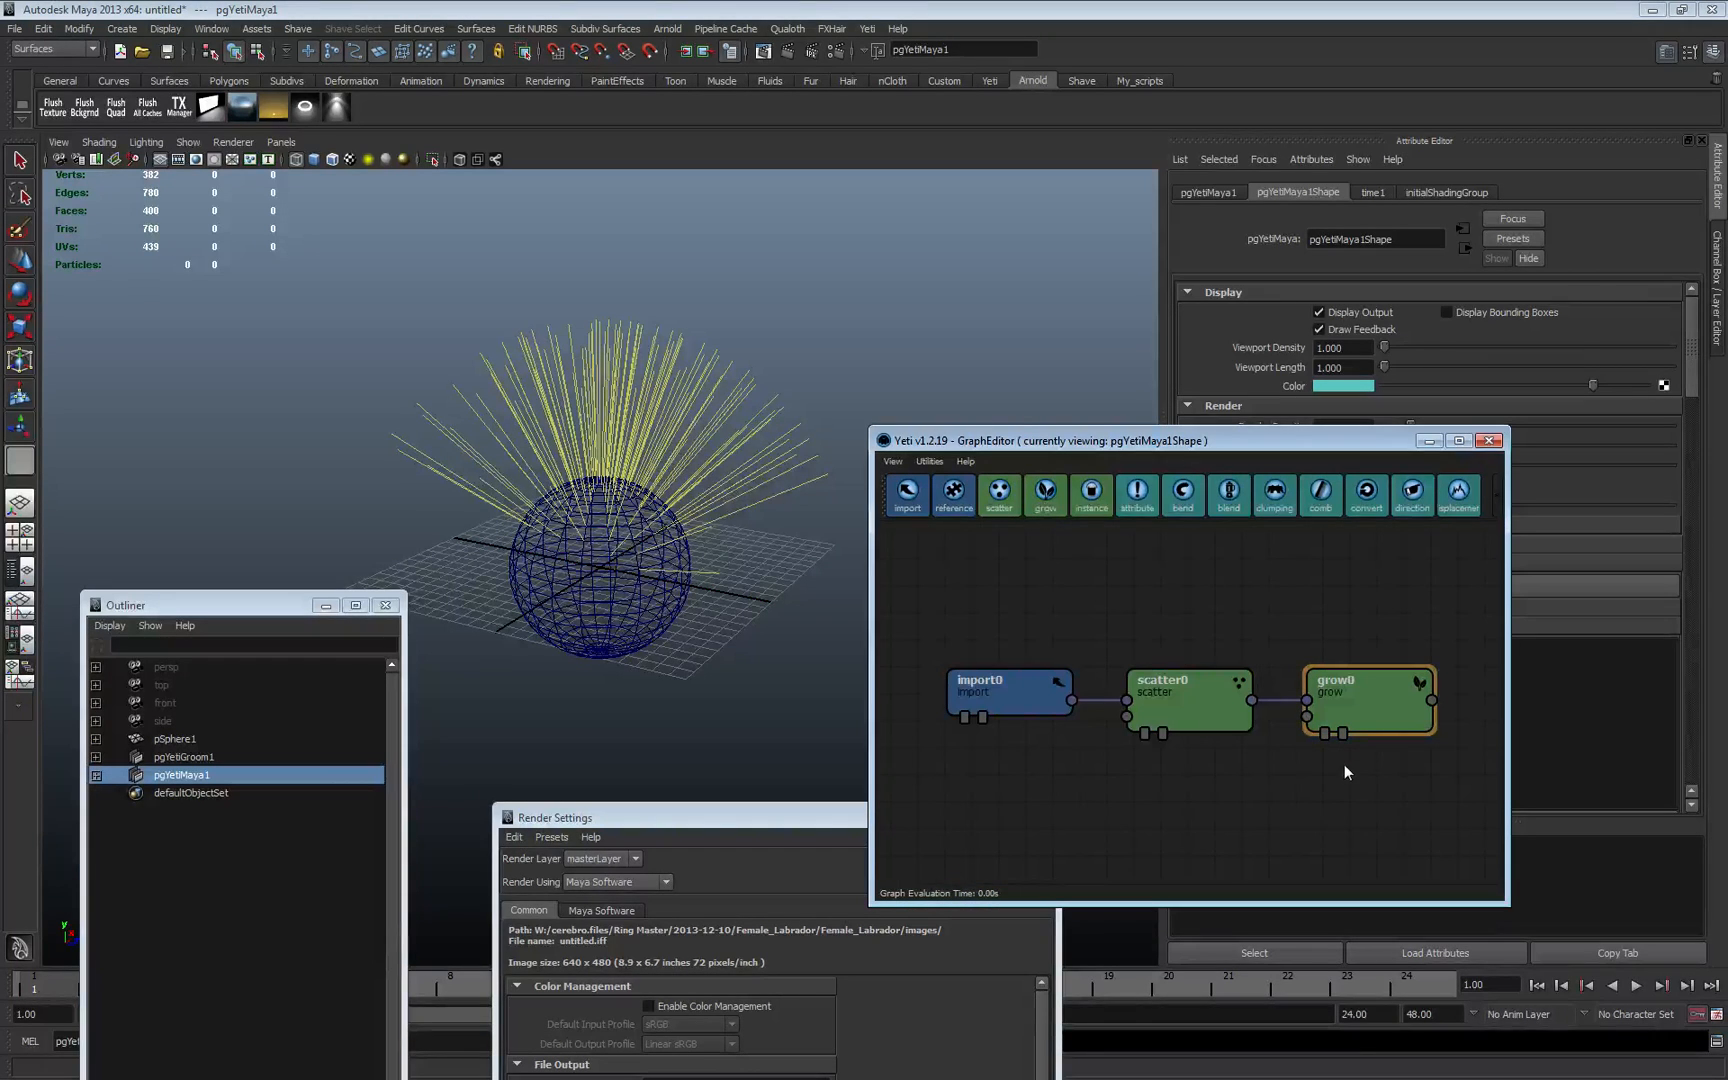
left_click(1324, 733)
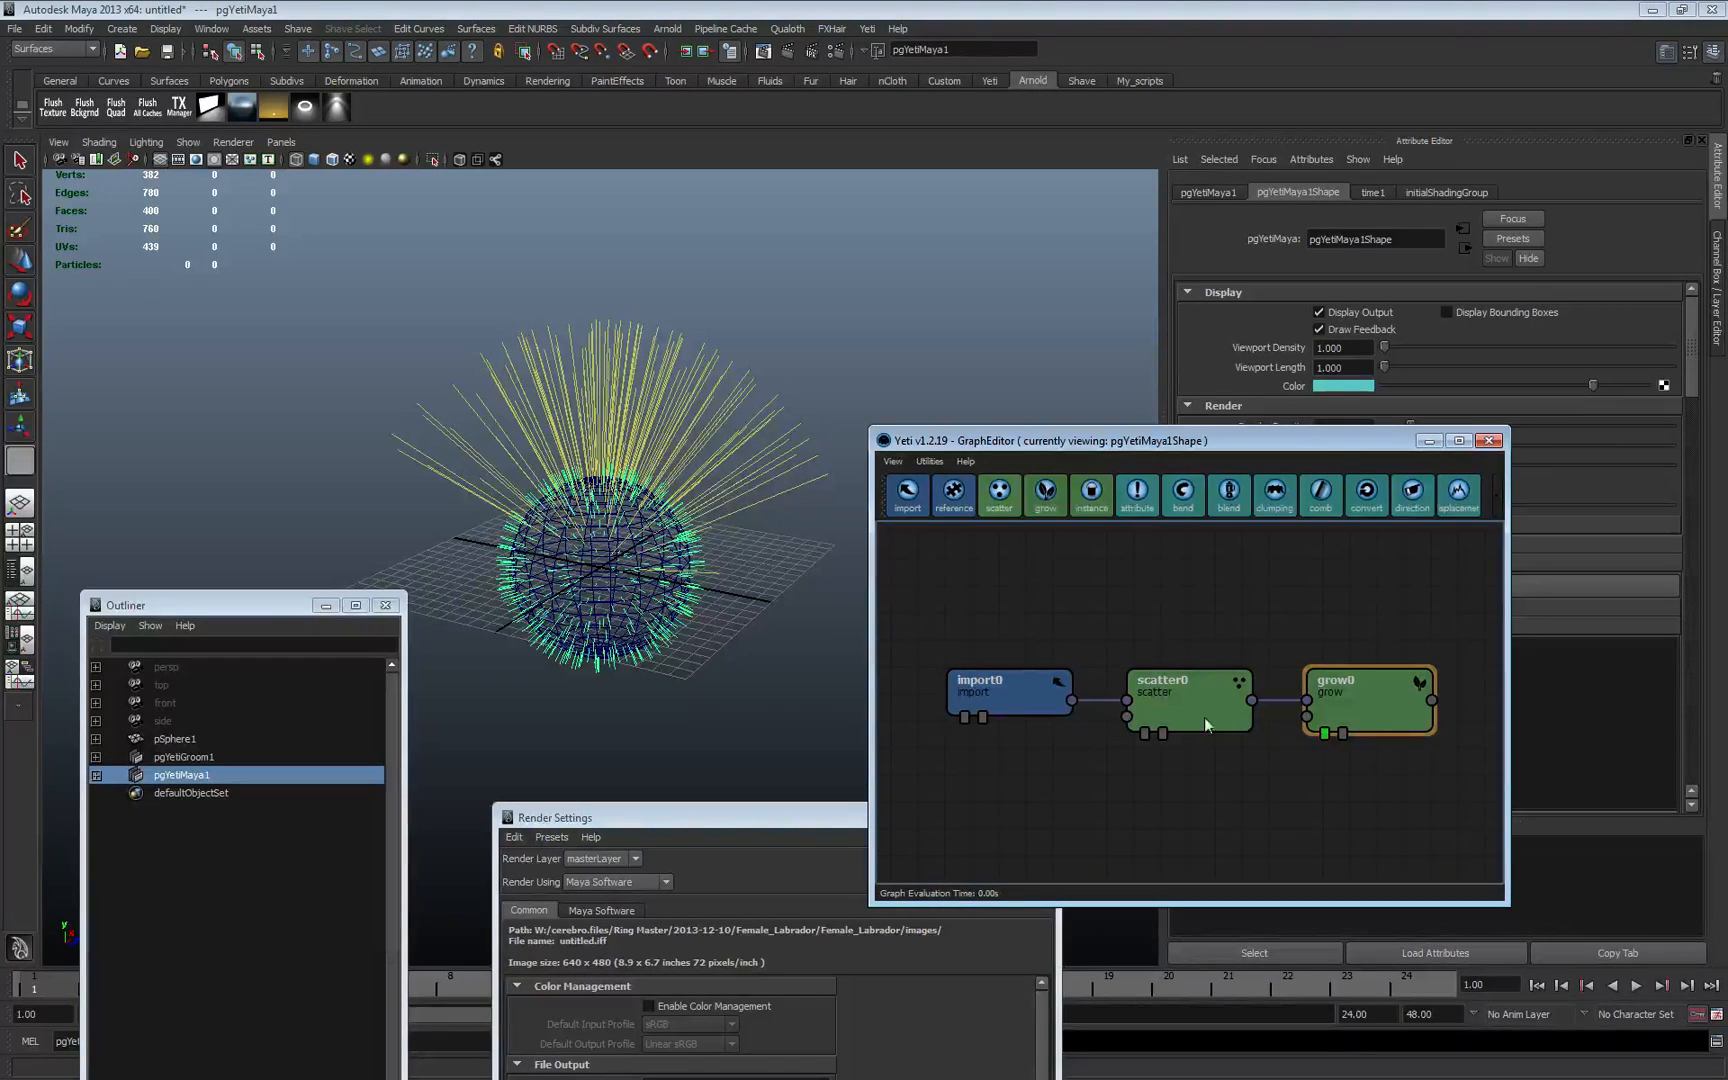
key("alt+Tab")
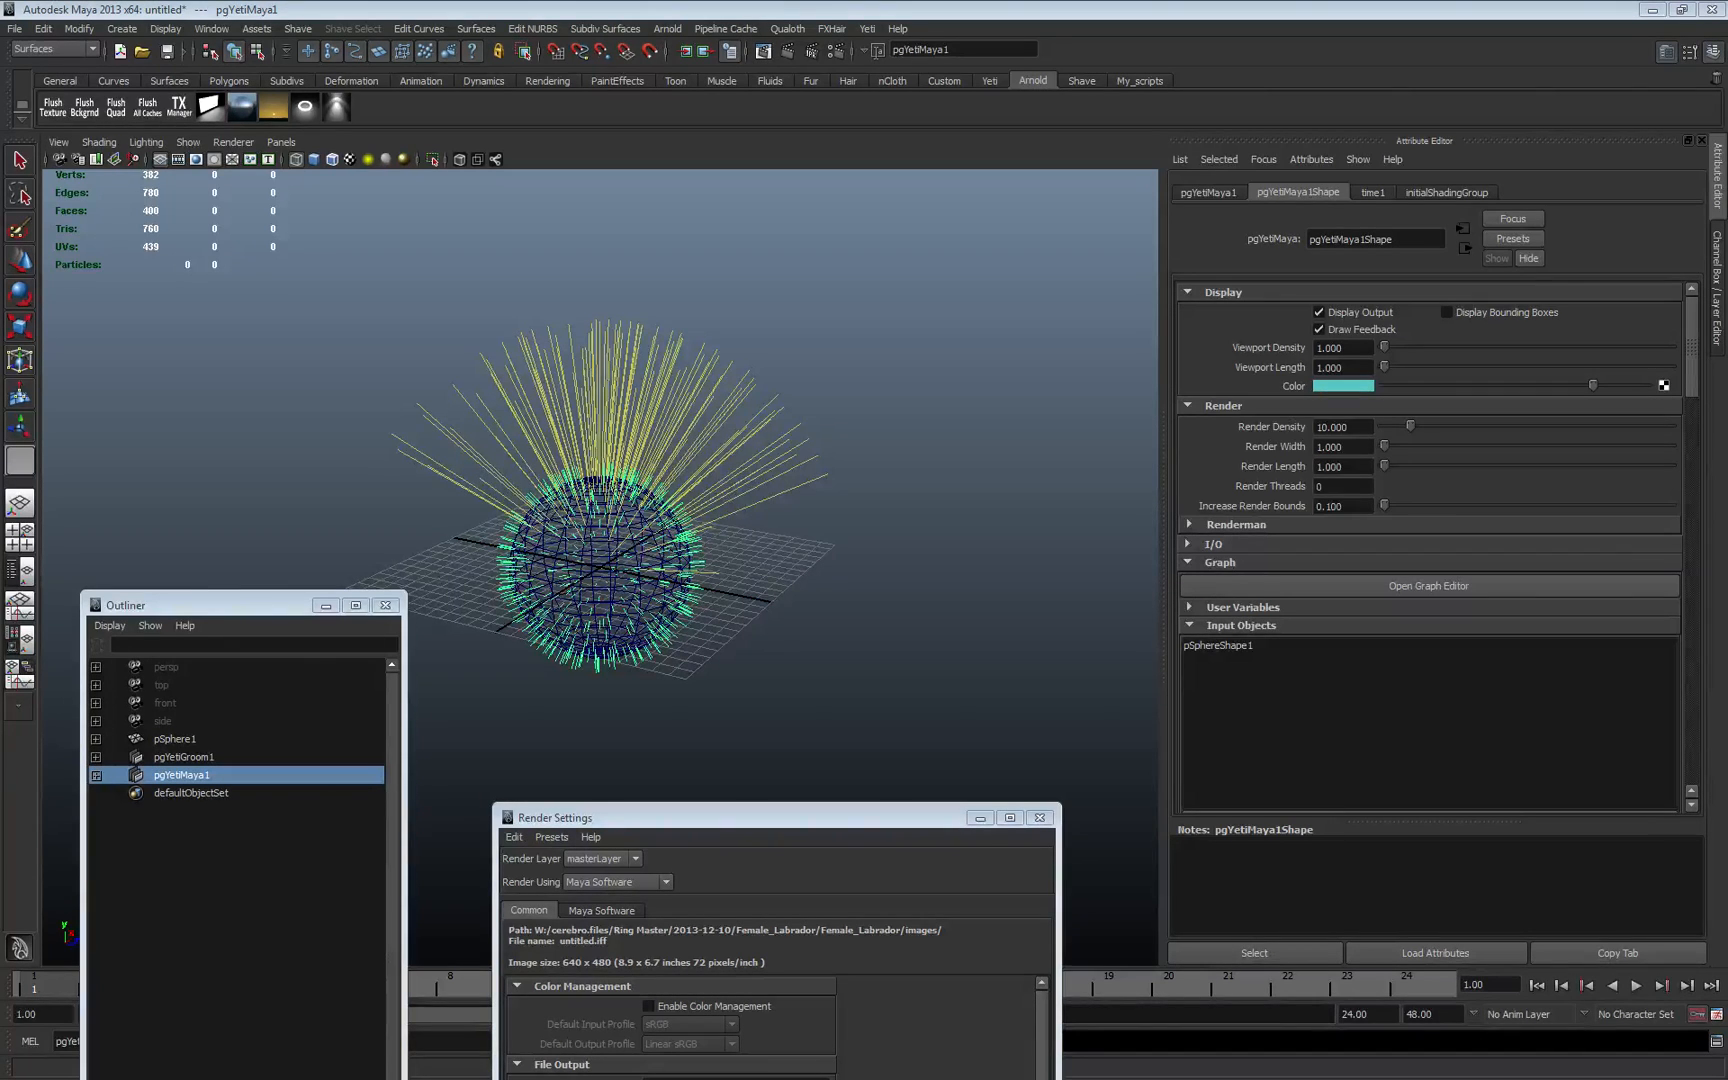
key("alt+Tab")
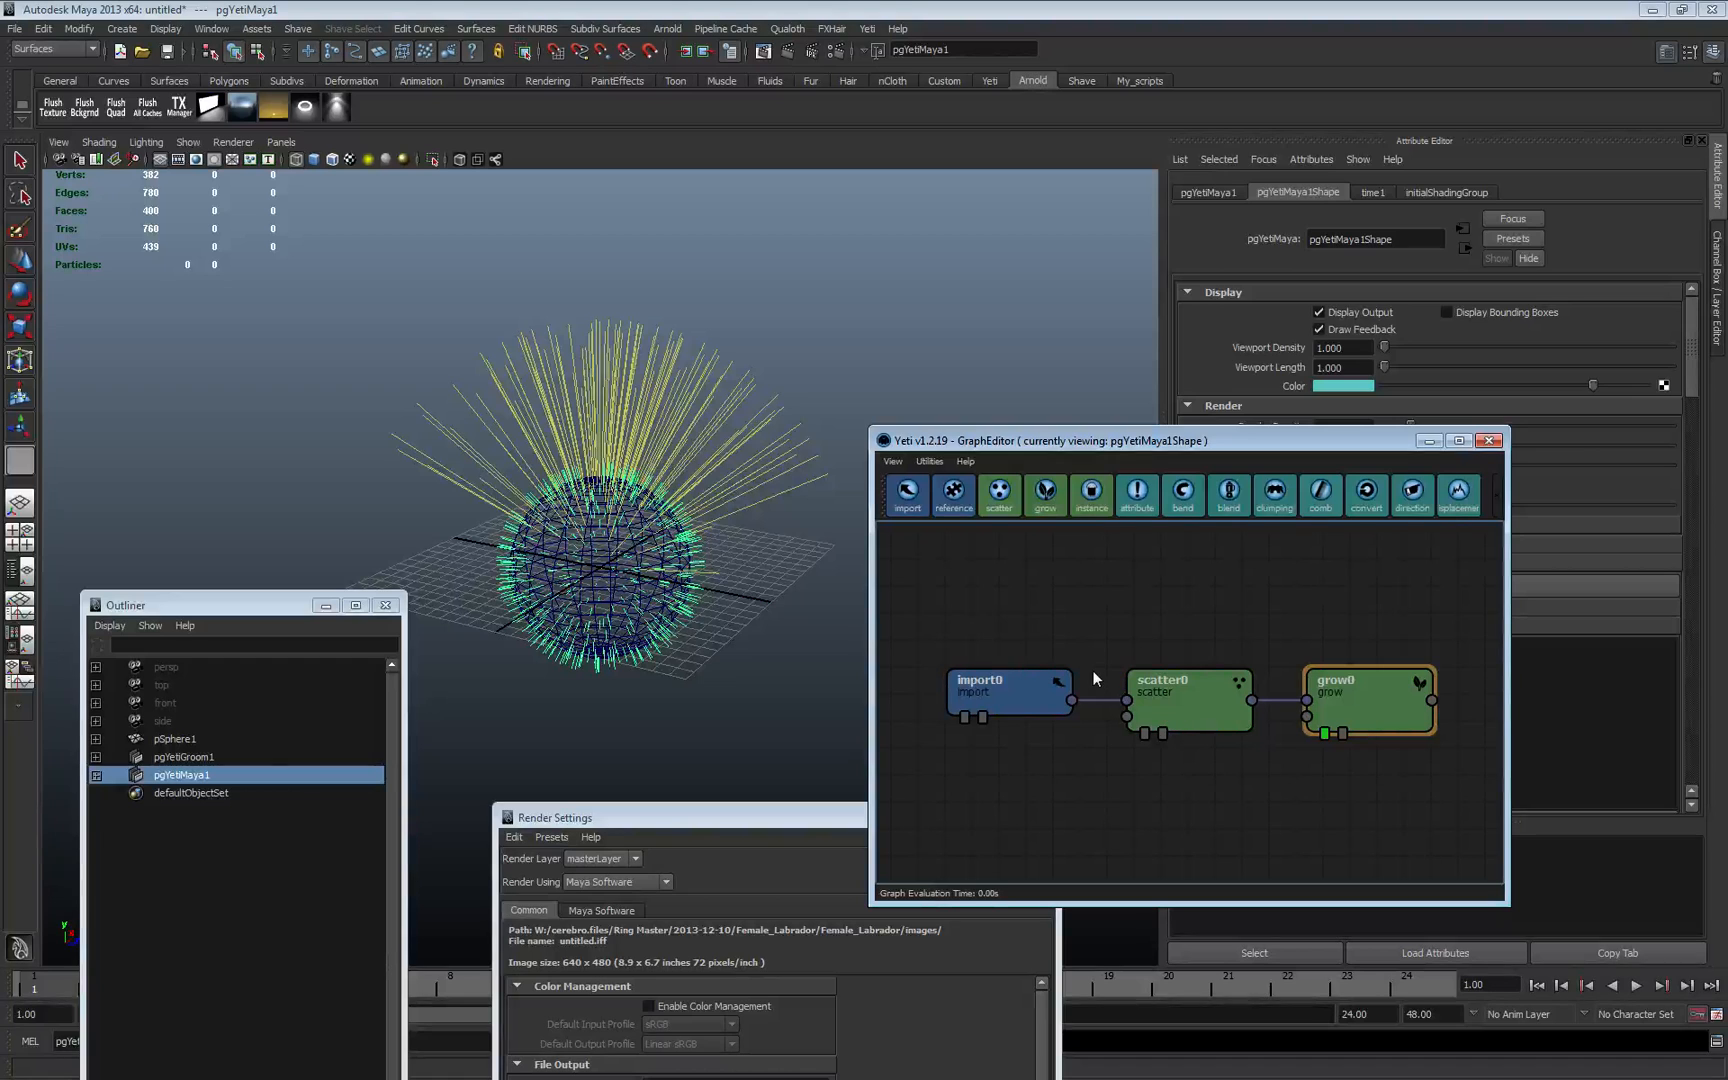
- Add a second chain of import1, scatter1 and grow1 nodes below the first one
left_click(907, 492)
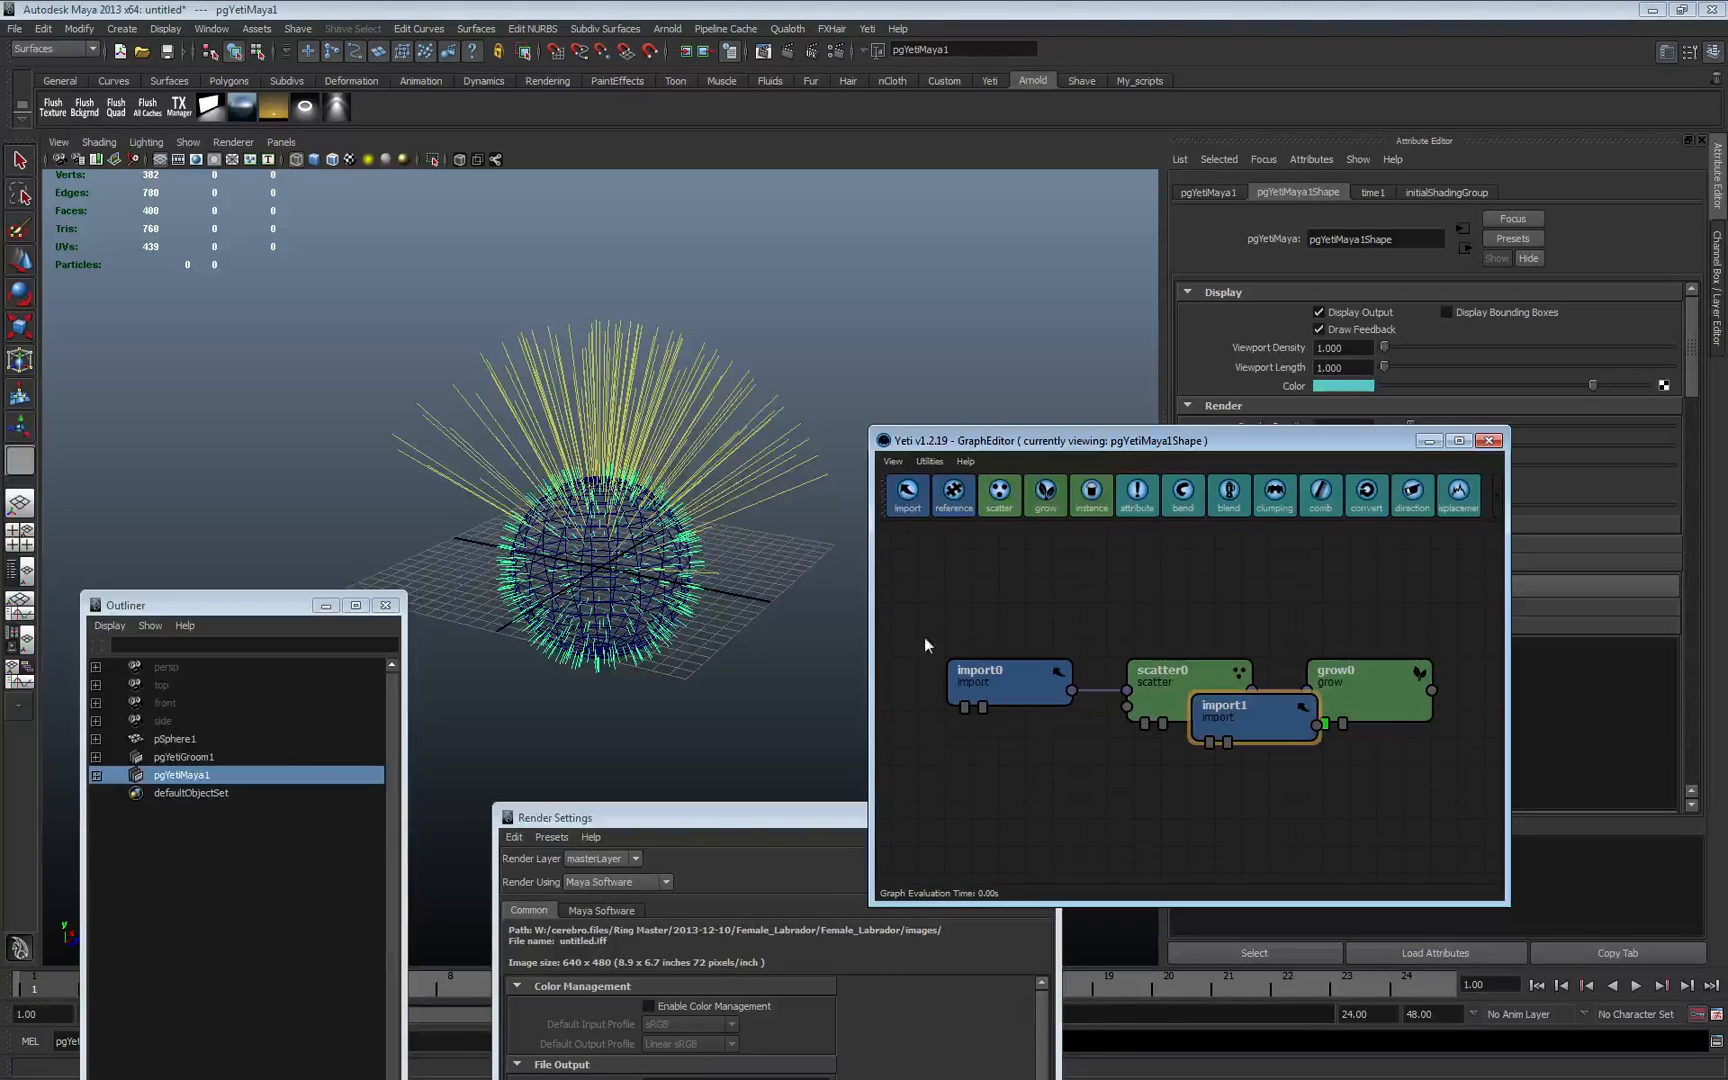
left_click_drag(1226, 740, 1014, 770)
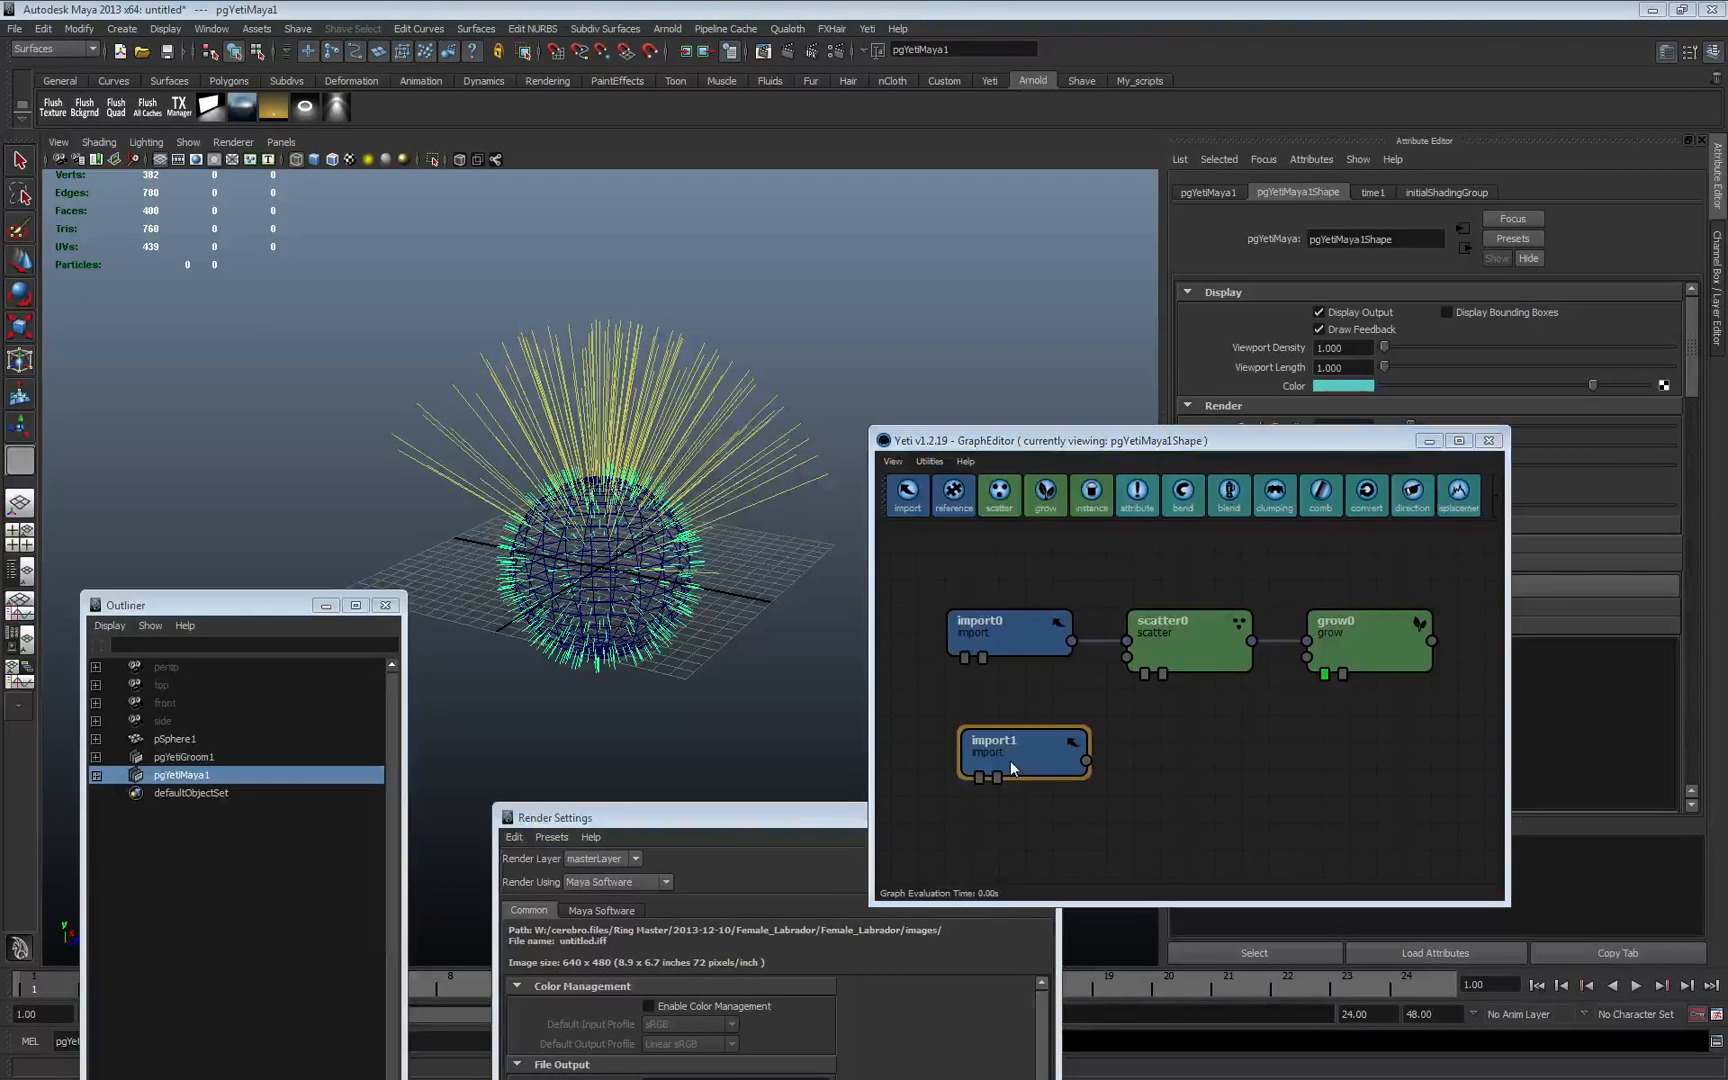
left_click(999, 494)
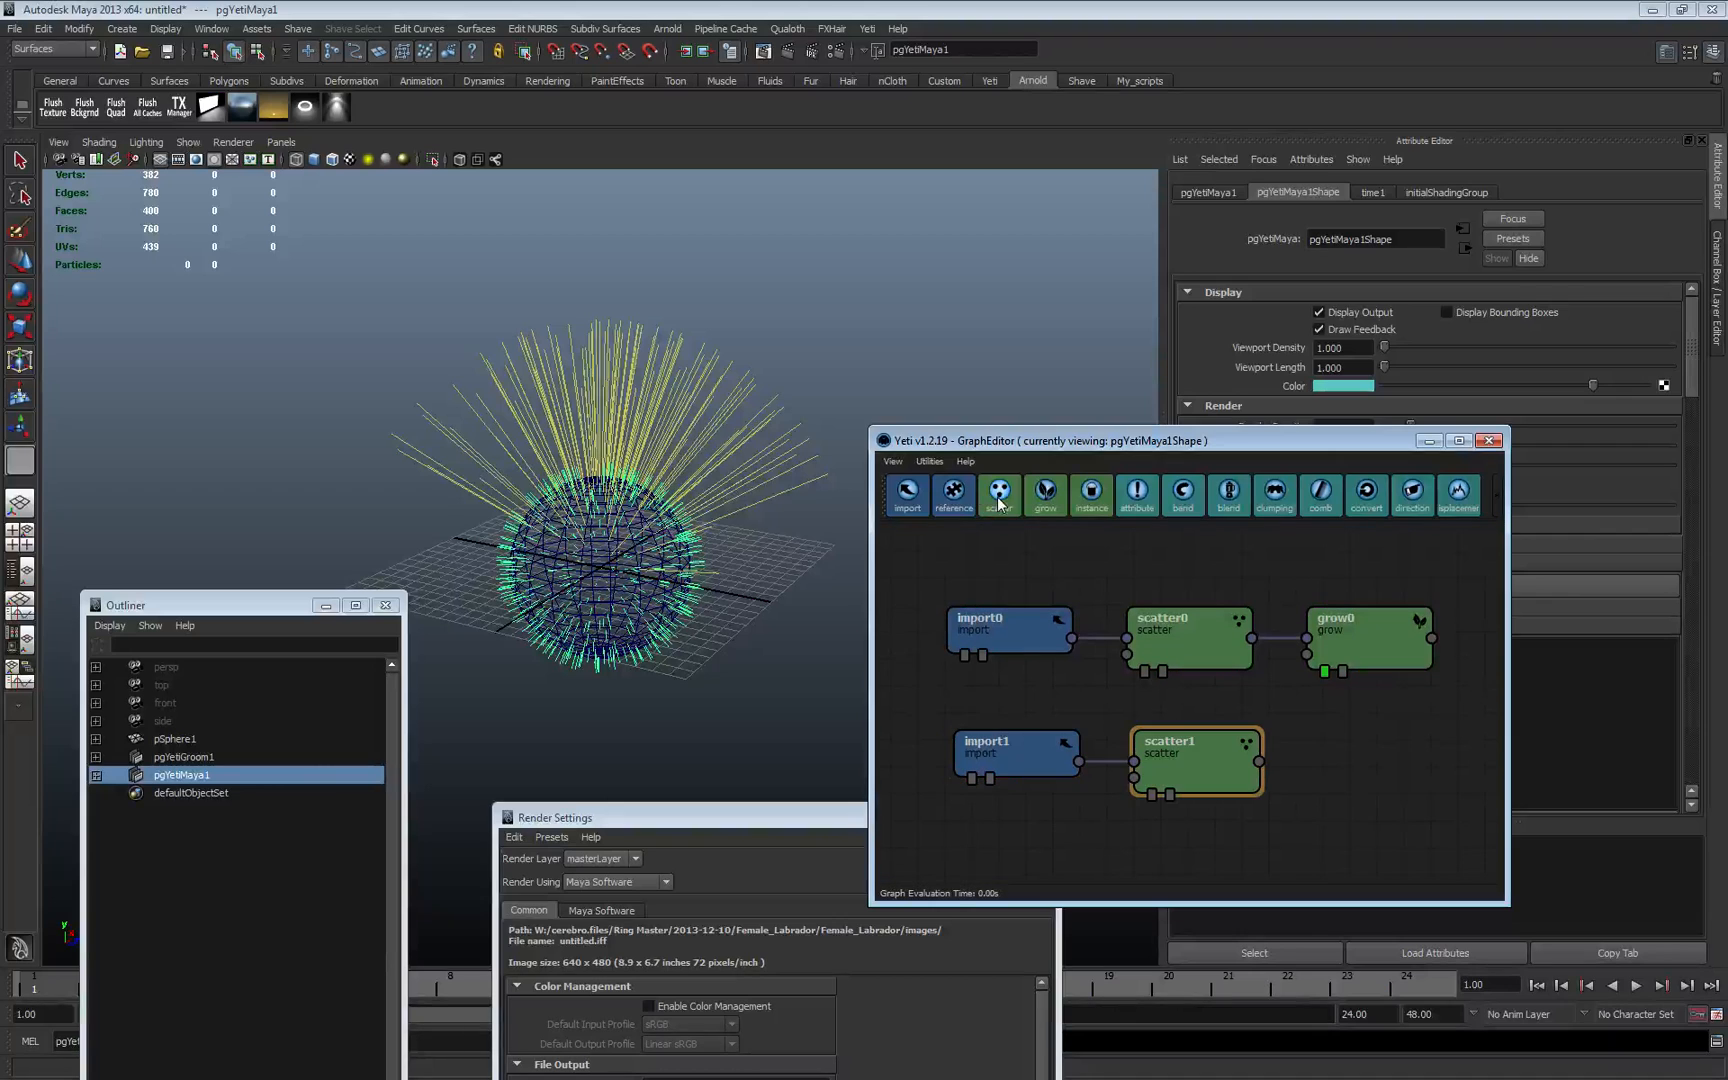
left_click(1045, 492)
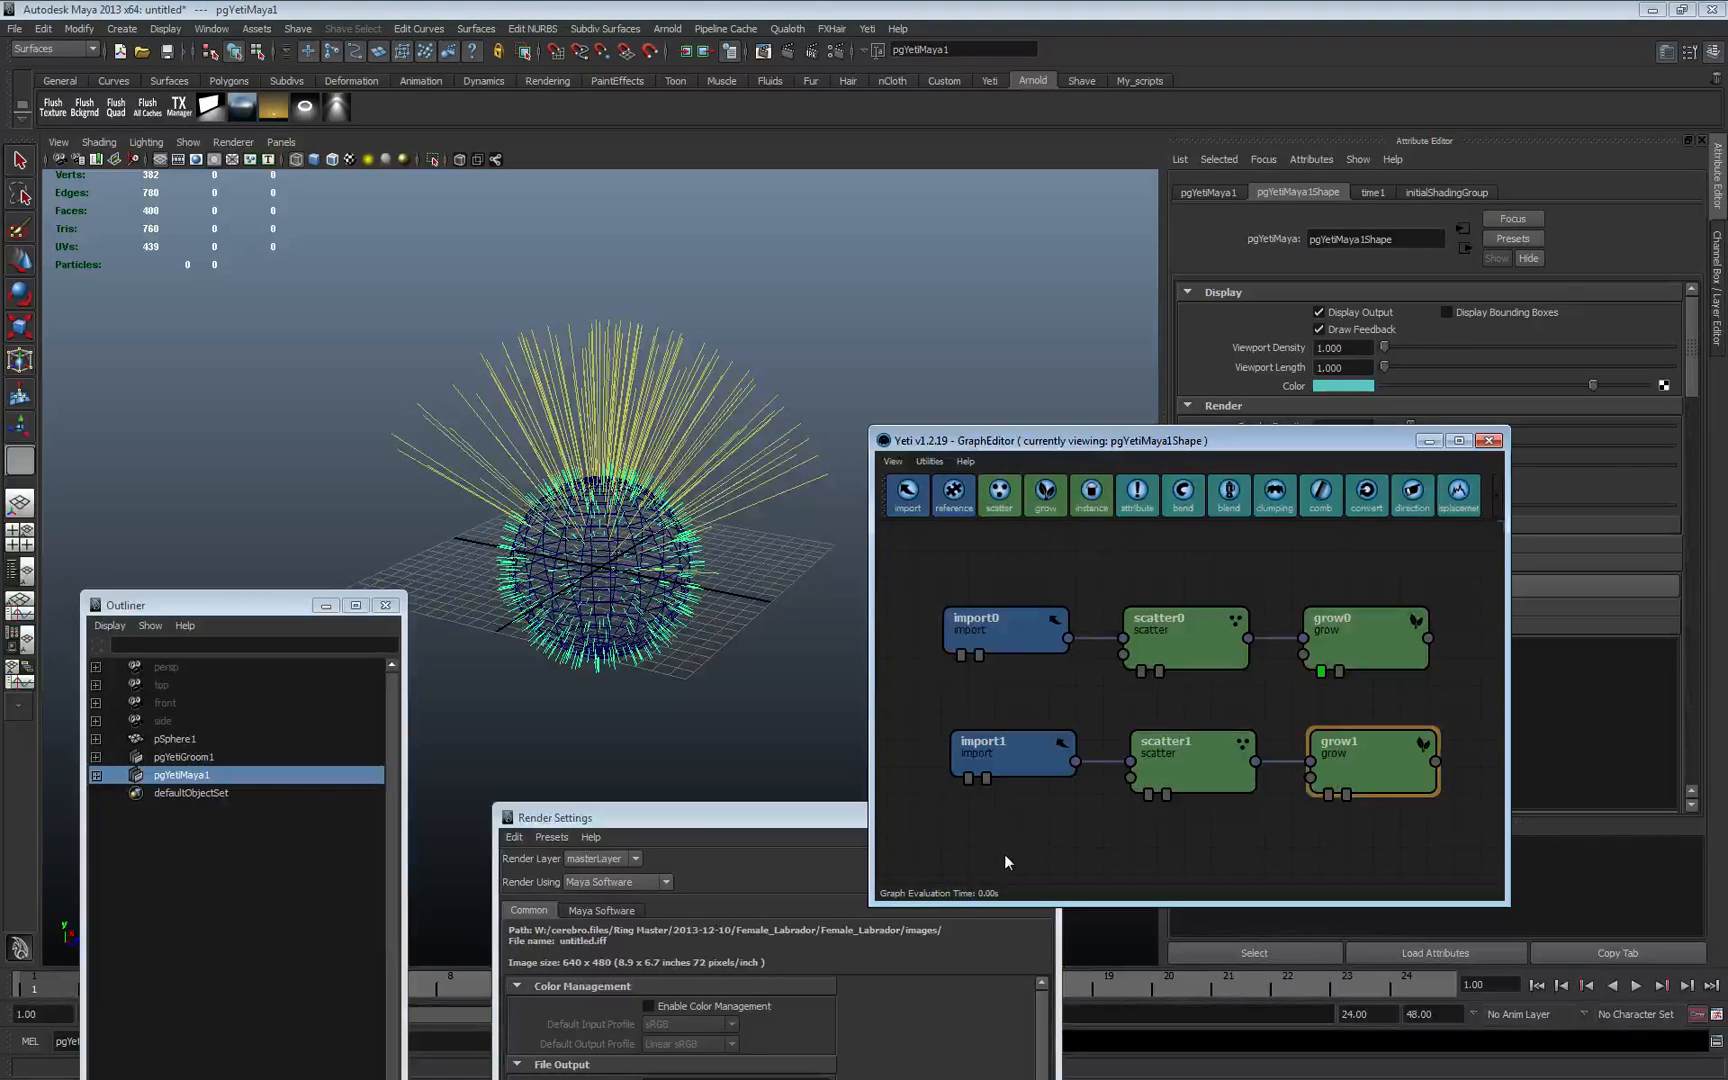
- Add a third chain of import2, scatter2 and grow2 nodes and place it below the second one
left_click(907, 491)
left_click(1000, 493)
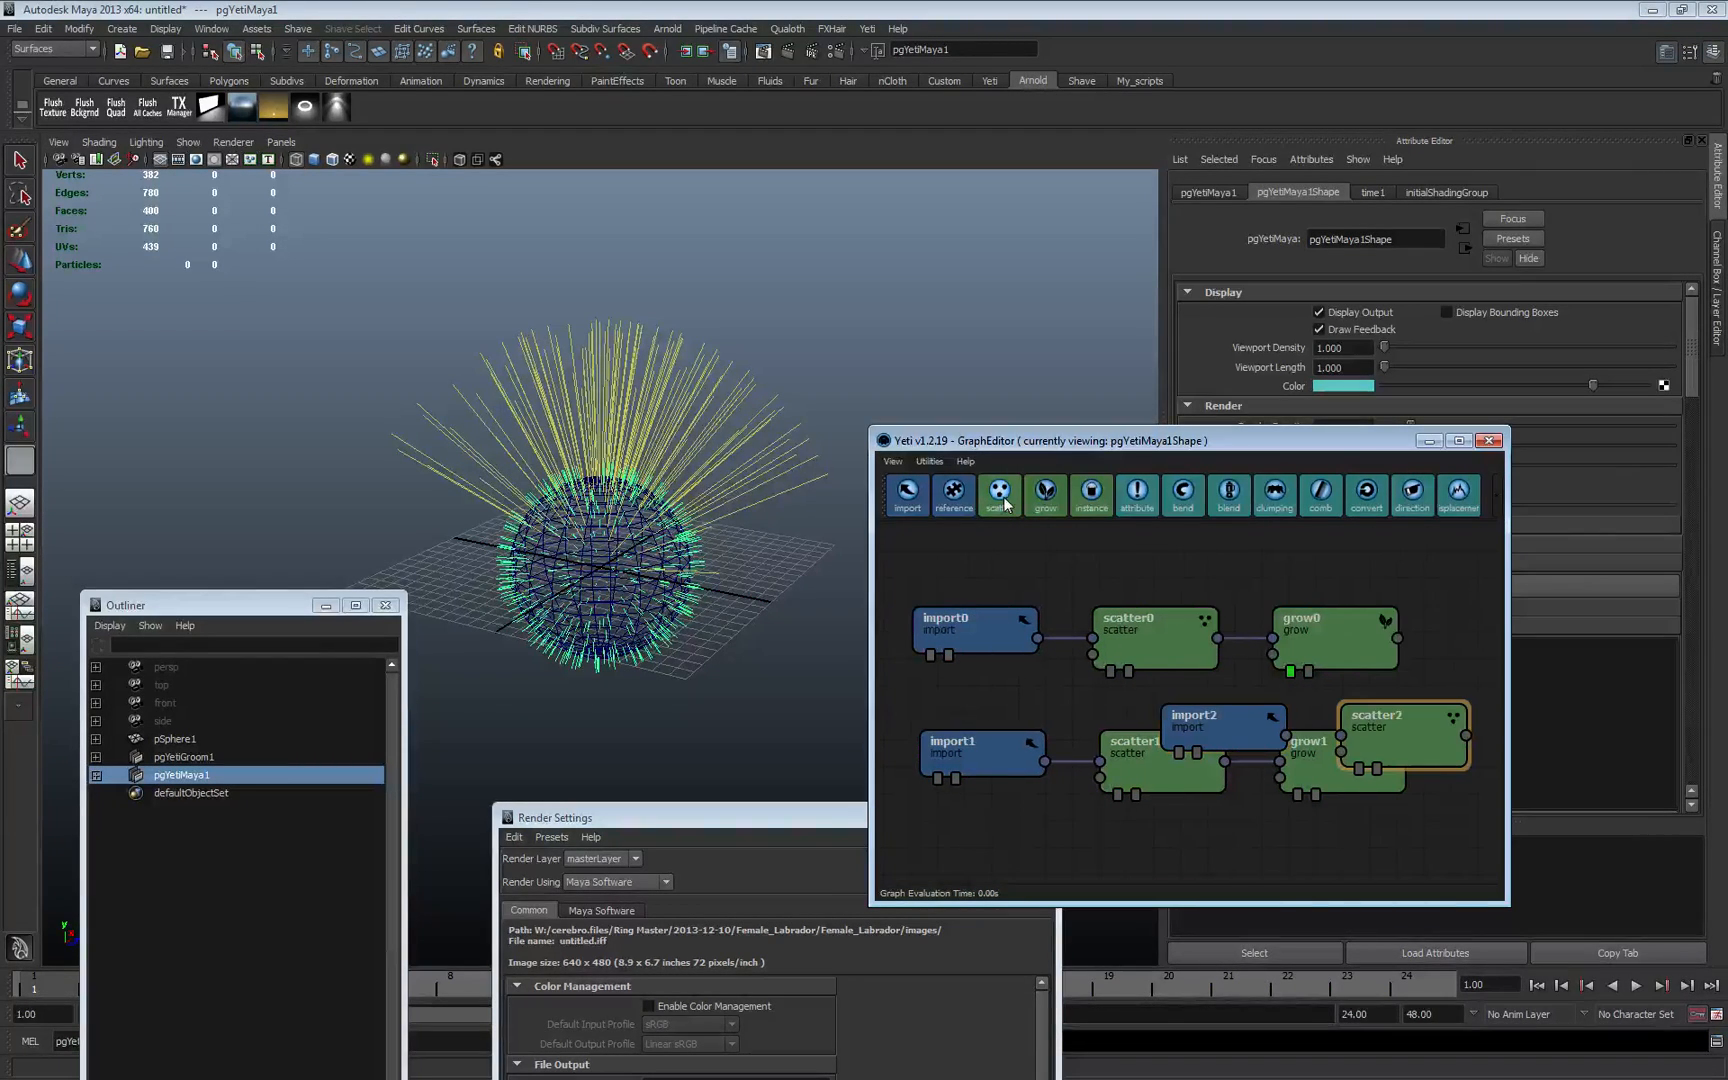
left_click_drag(1187, 730, 967, 798)
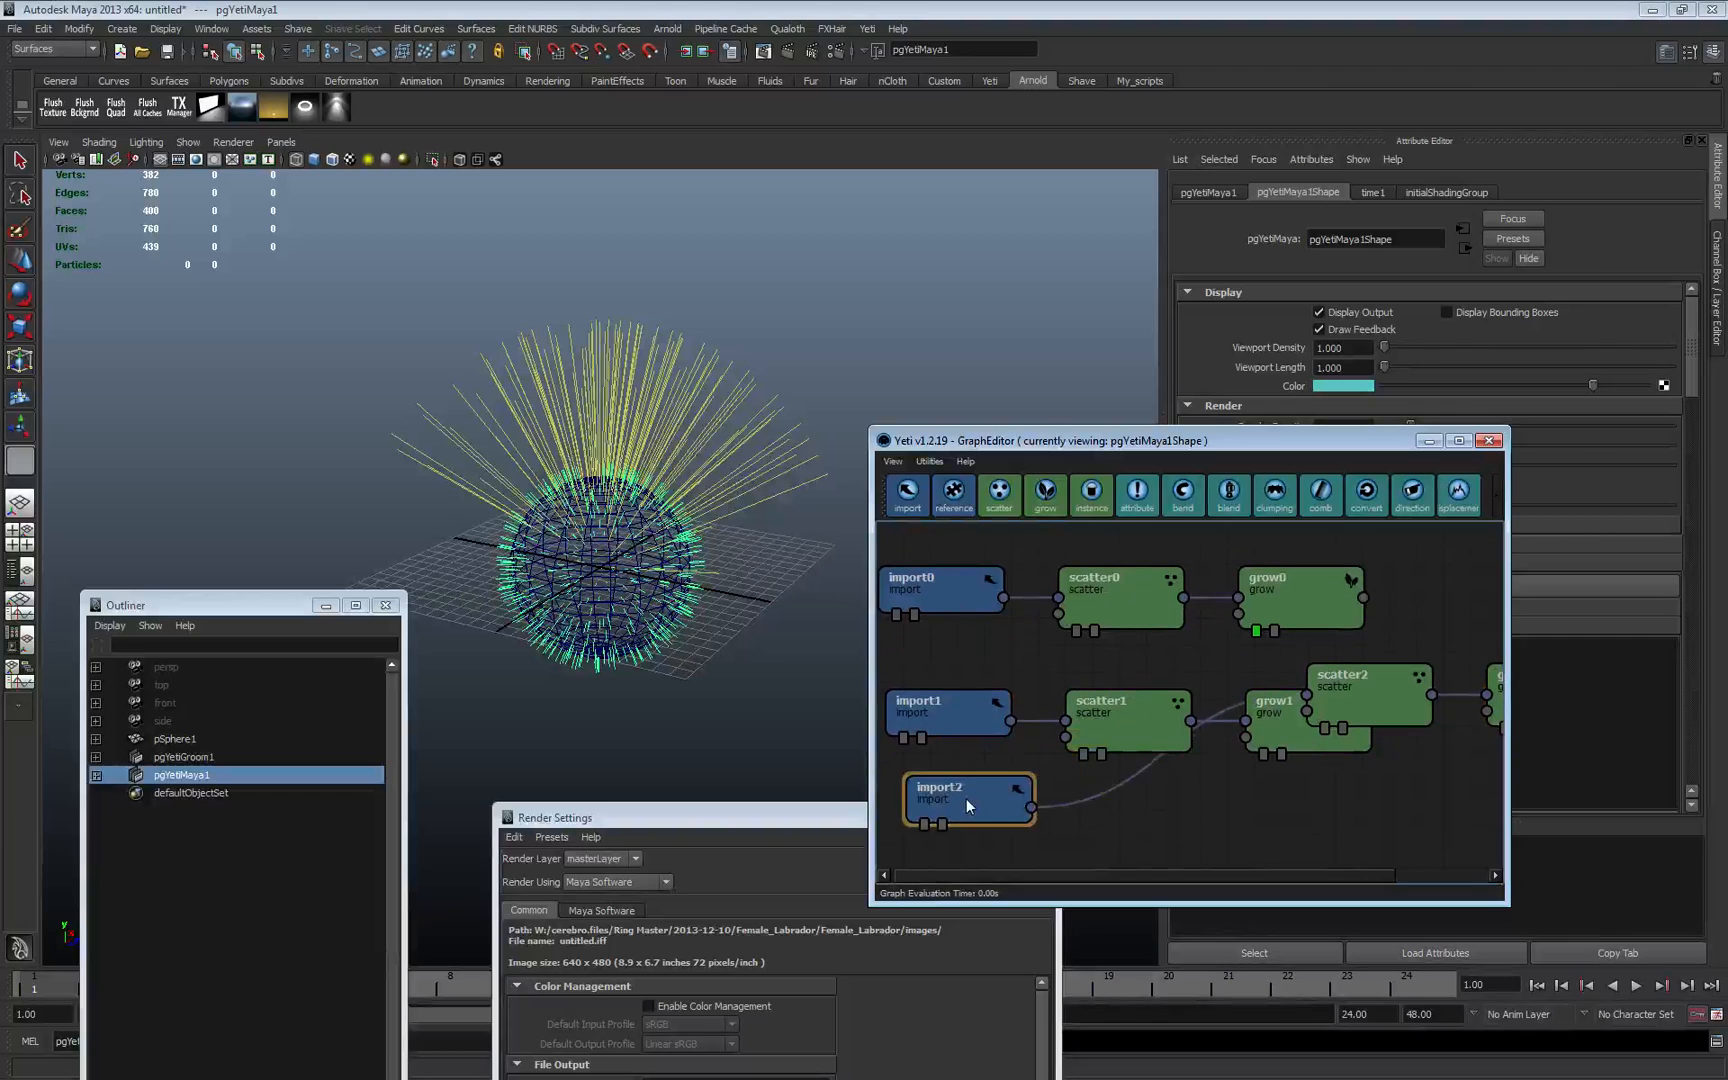
left_click_drag(1408, 694, 1253, 814)
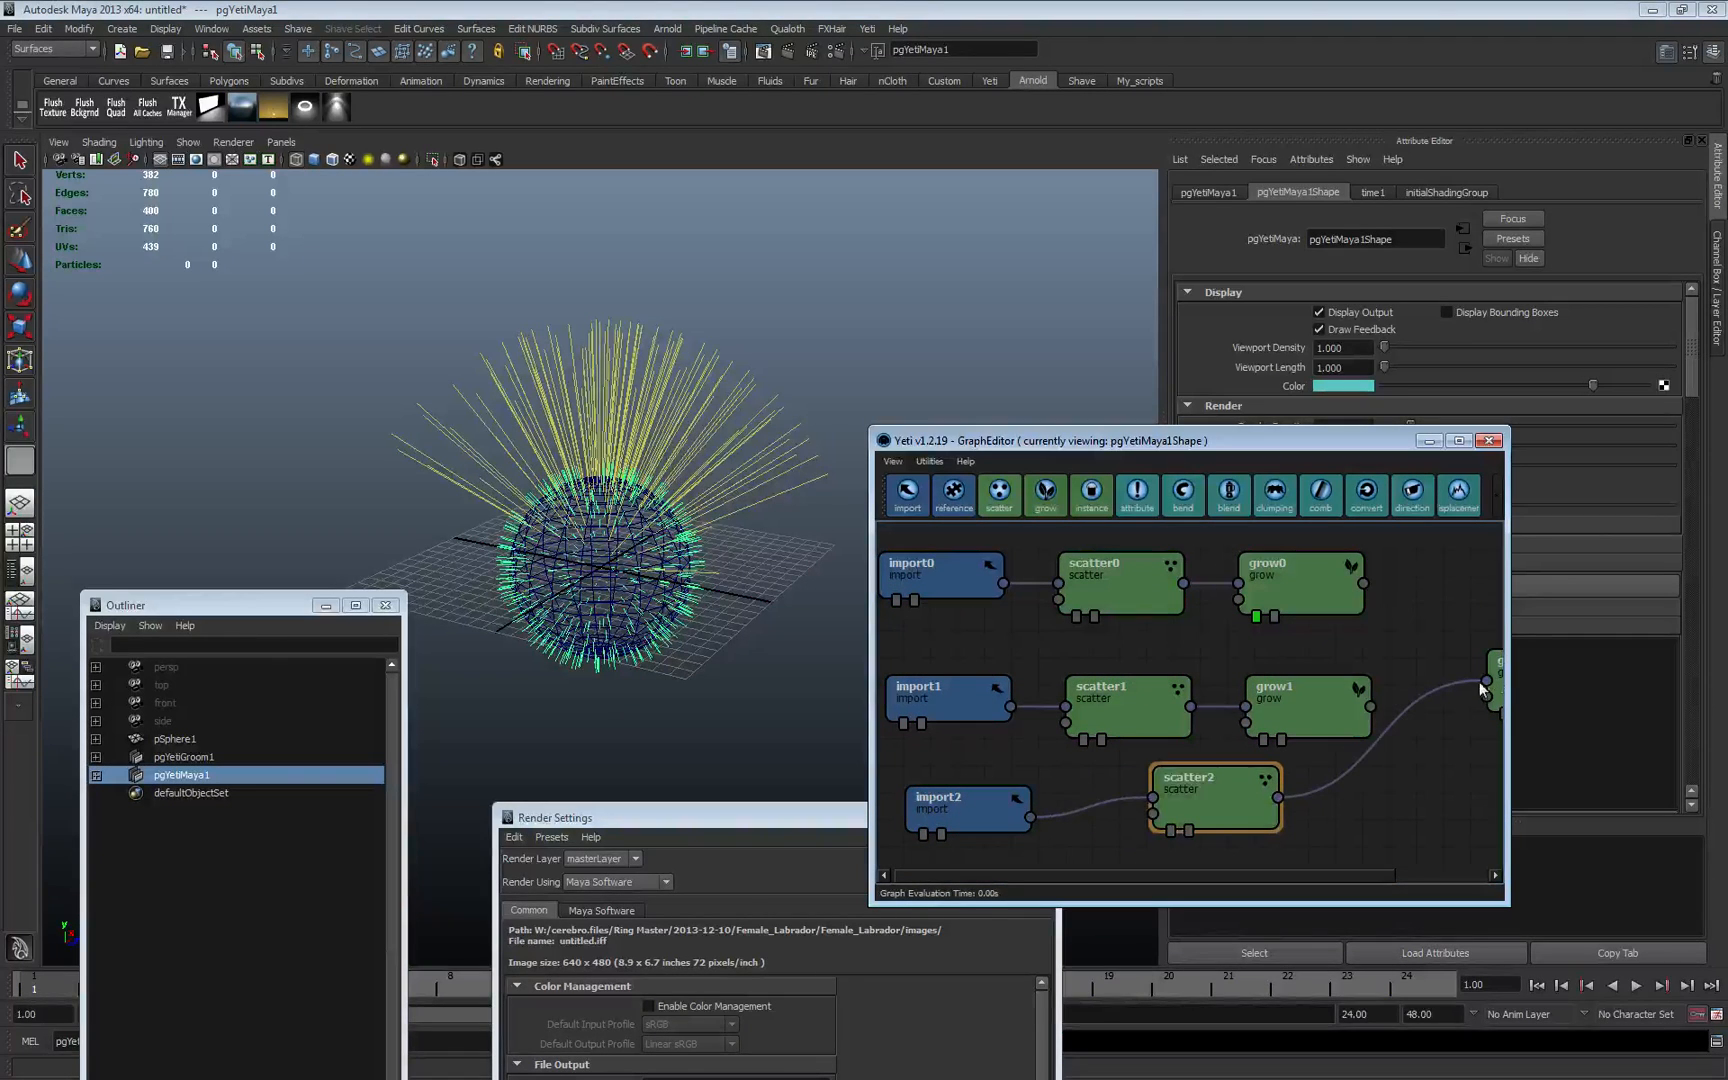
left_click_drag(1452, 659, 1403, 657)
middle_click_drag(1448, 661, 1362, 663, "alt")
left_click_drag(1440, 677, 1326, 775)
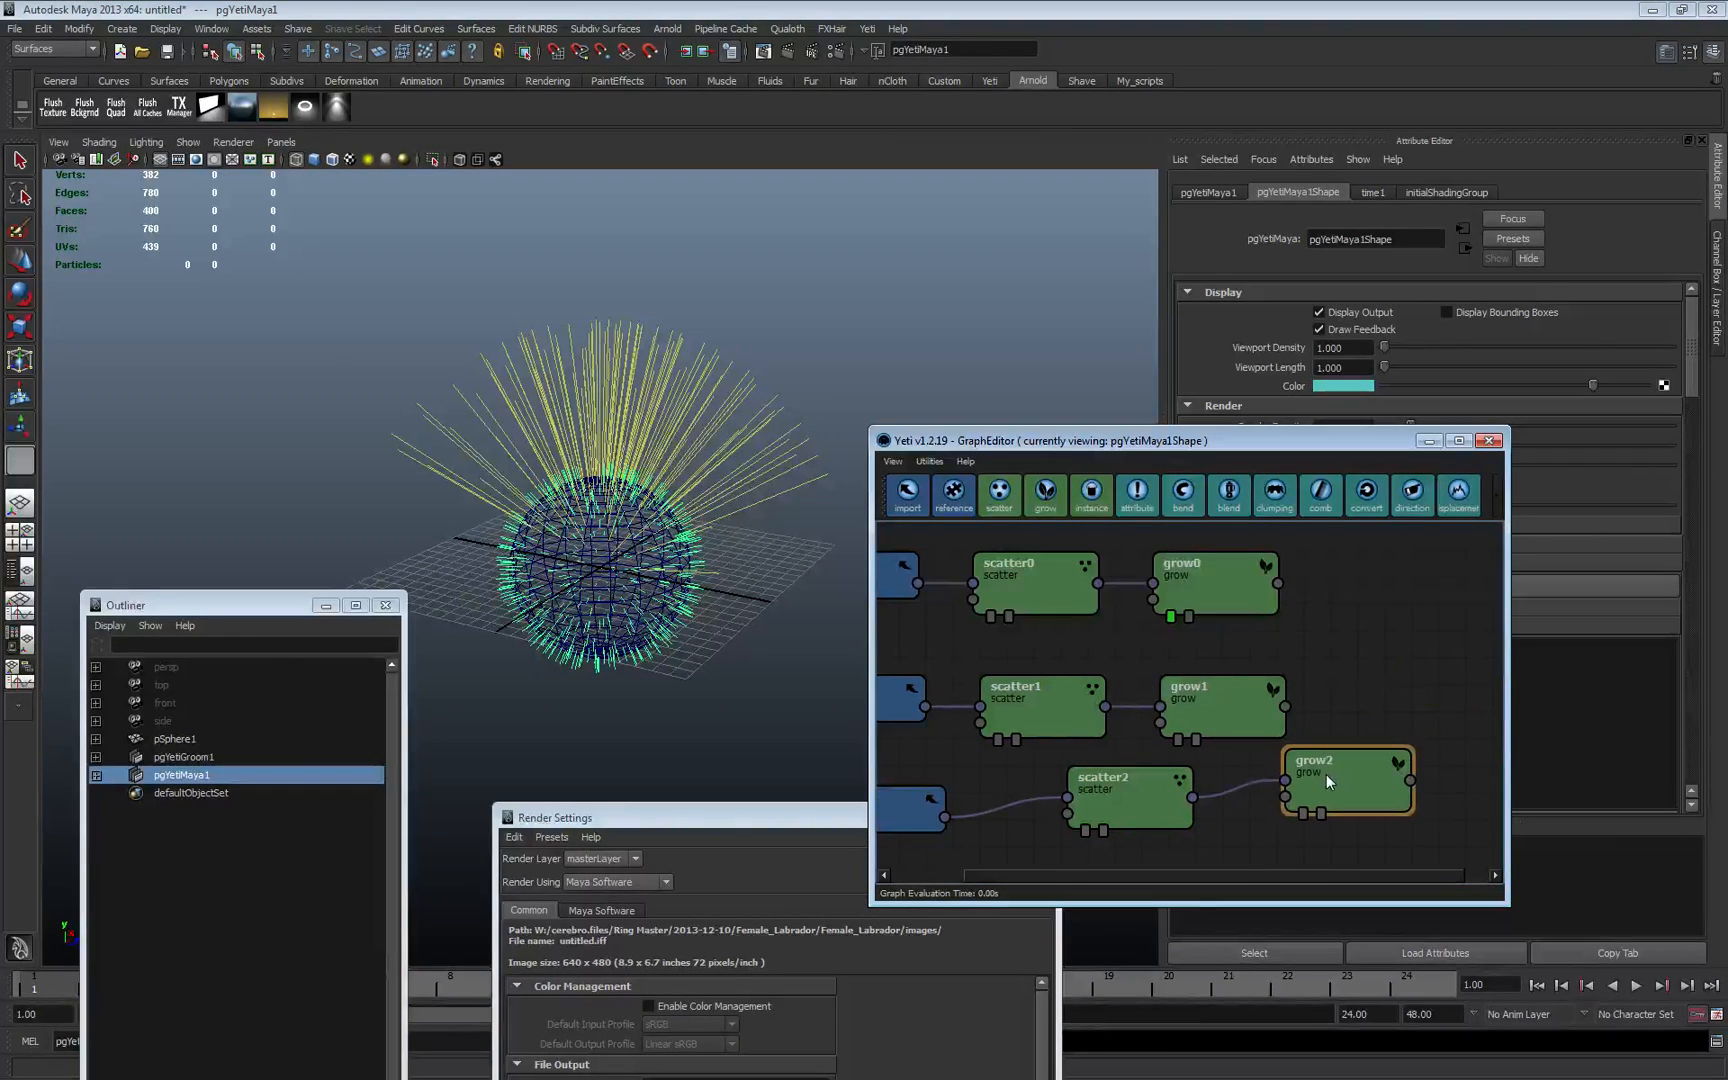
- Line up import2, scatter2 and grow2 in a row beneath the other two chains
left_click_drag(1113, 782, 1088, 799)
left_click_drag(1314, 772, 1242, 821)
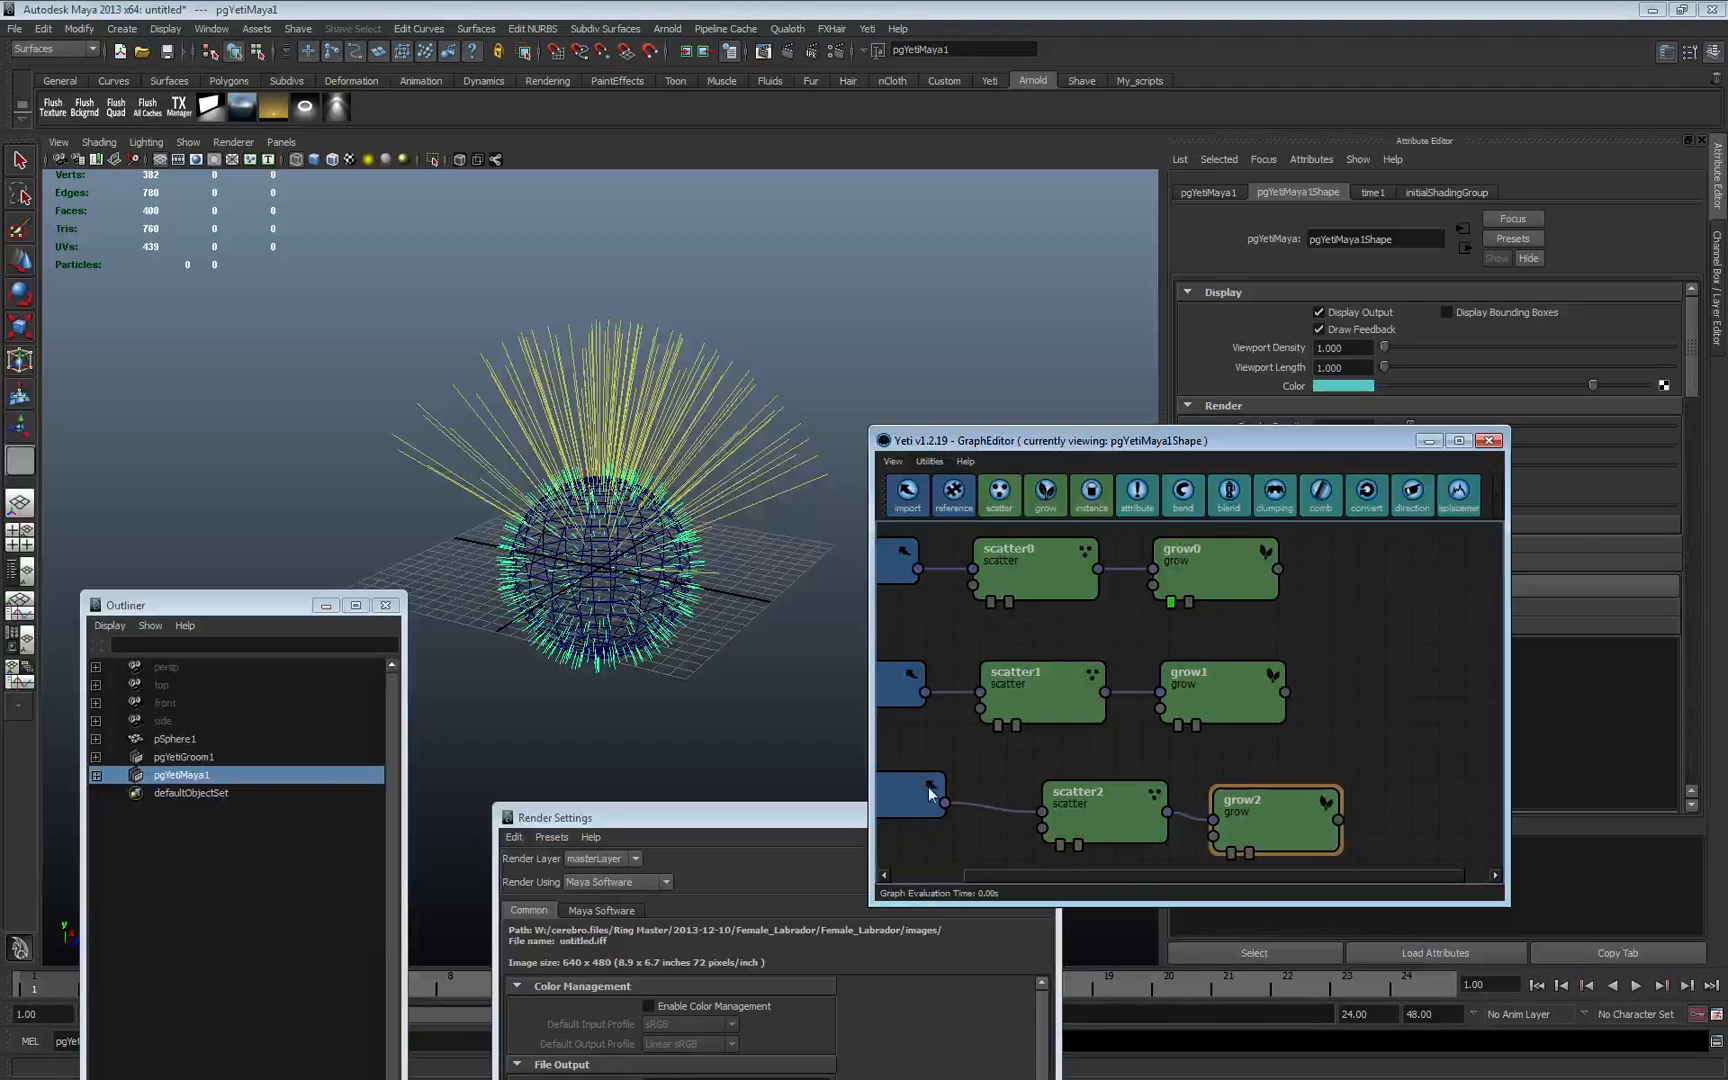
left_click_drag(927, 786, 923, 794)
left_click_drag(1088, 800, 1056, 795)
left_click_drag(1256, 797, 1251, 783)
middle_click_drag(1196, 640, 1285, 627, "alt")
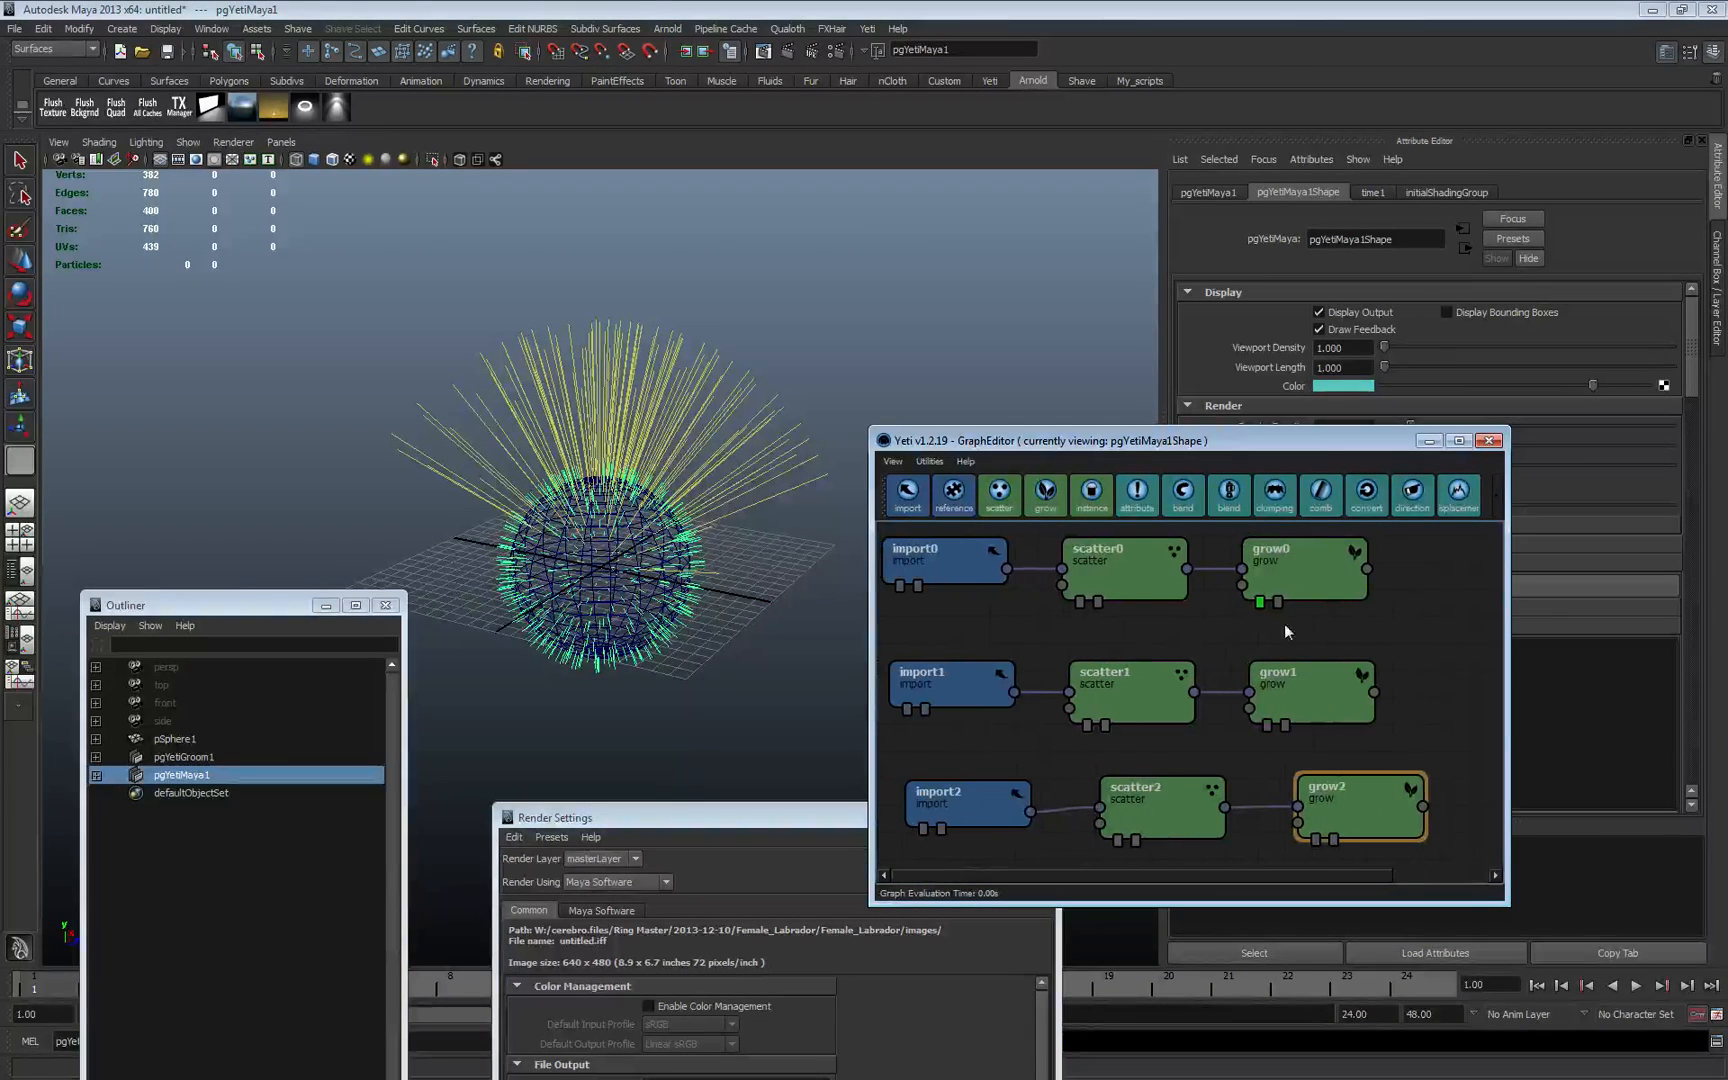
- Enlarge the graph editor window and add a separate import3 node below the three chains
left_click_drag(866, 437, 544, 234)
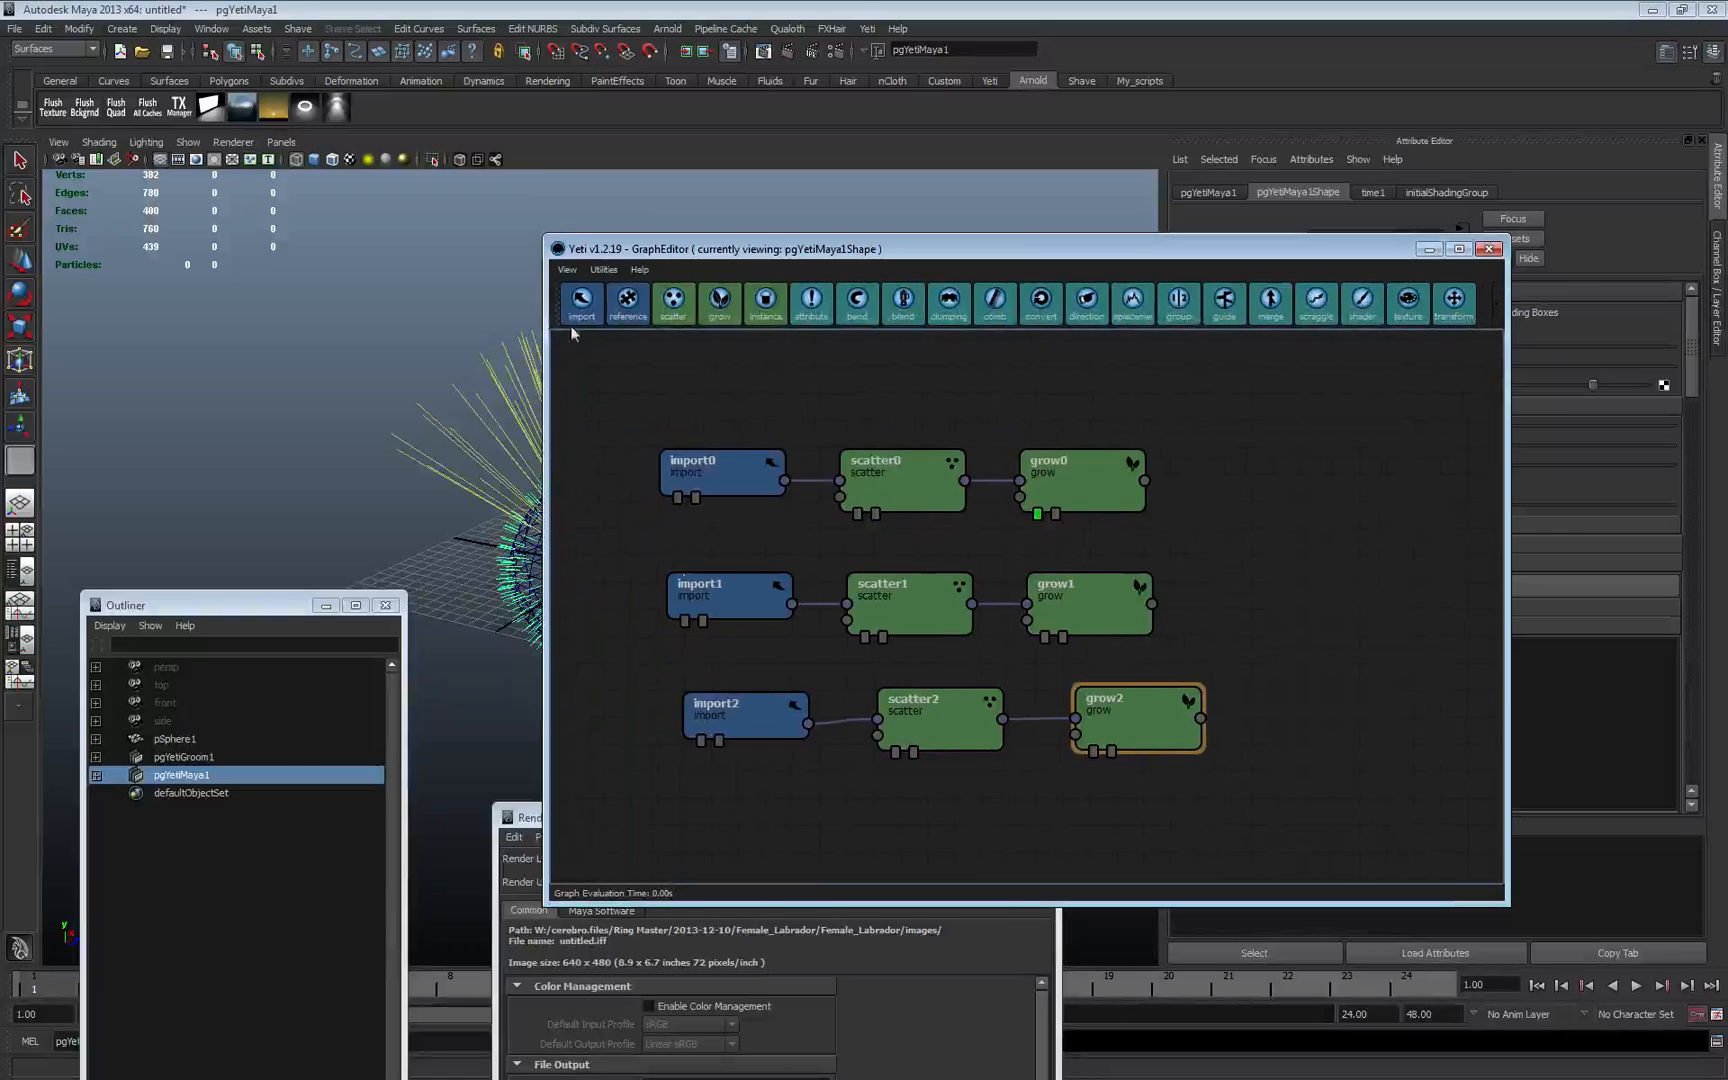
left_click(720, 818)
left_click(581, 300)
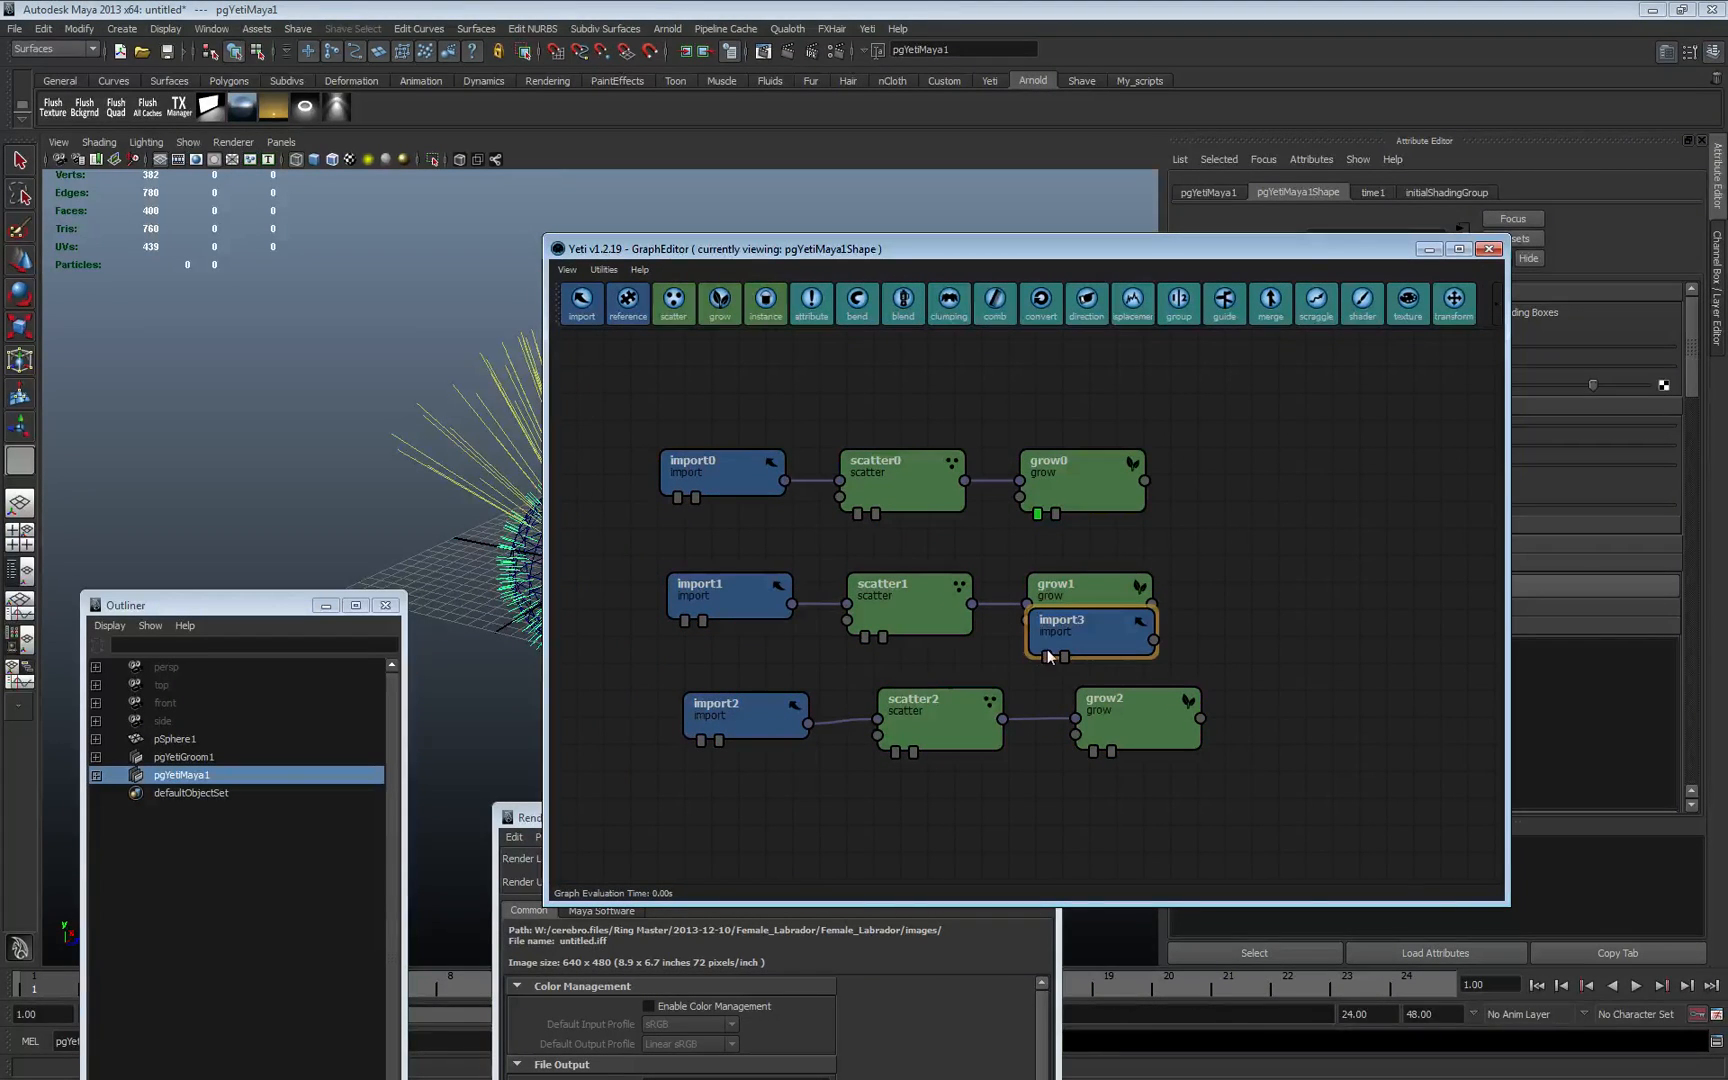
left_click_drag(1048, 655, 612, 790)
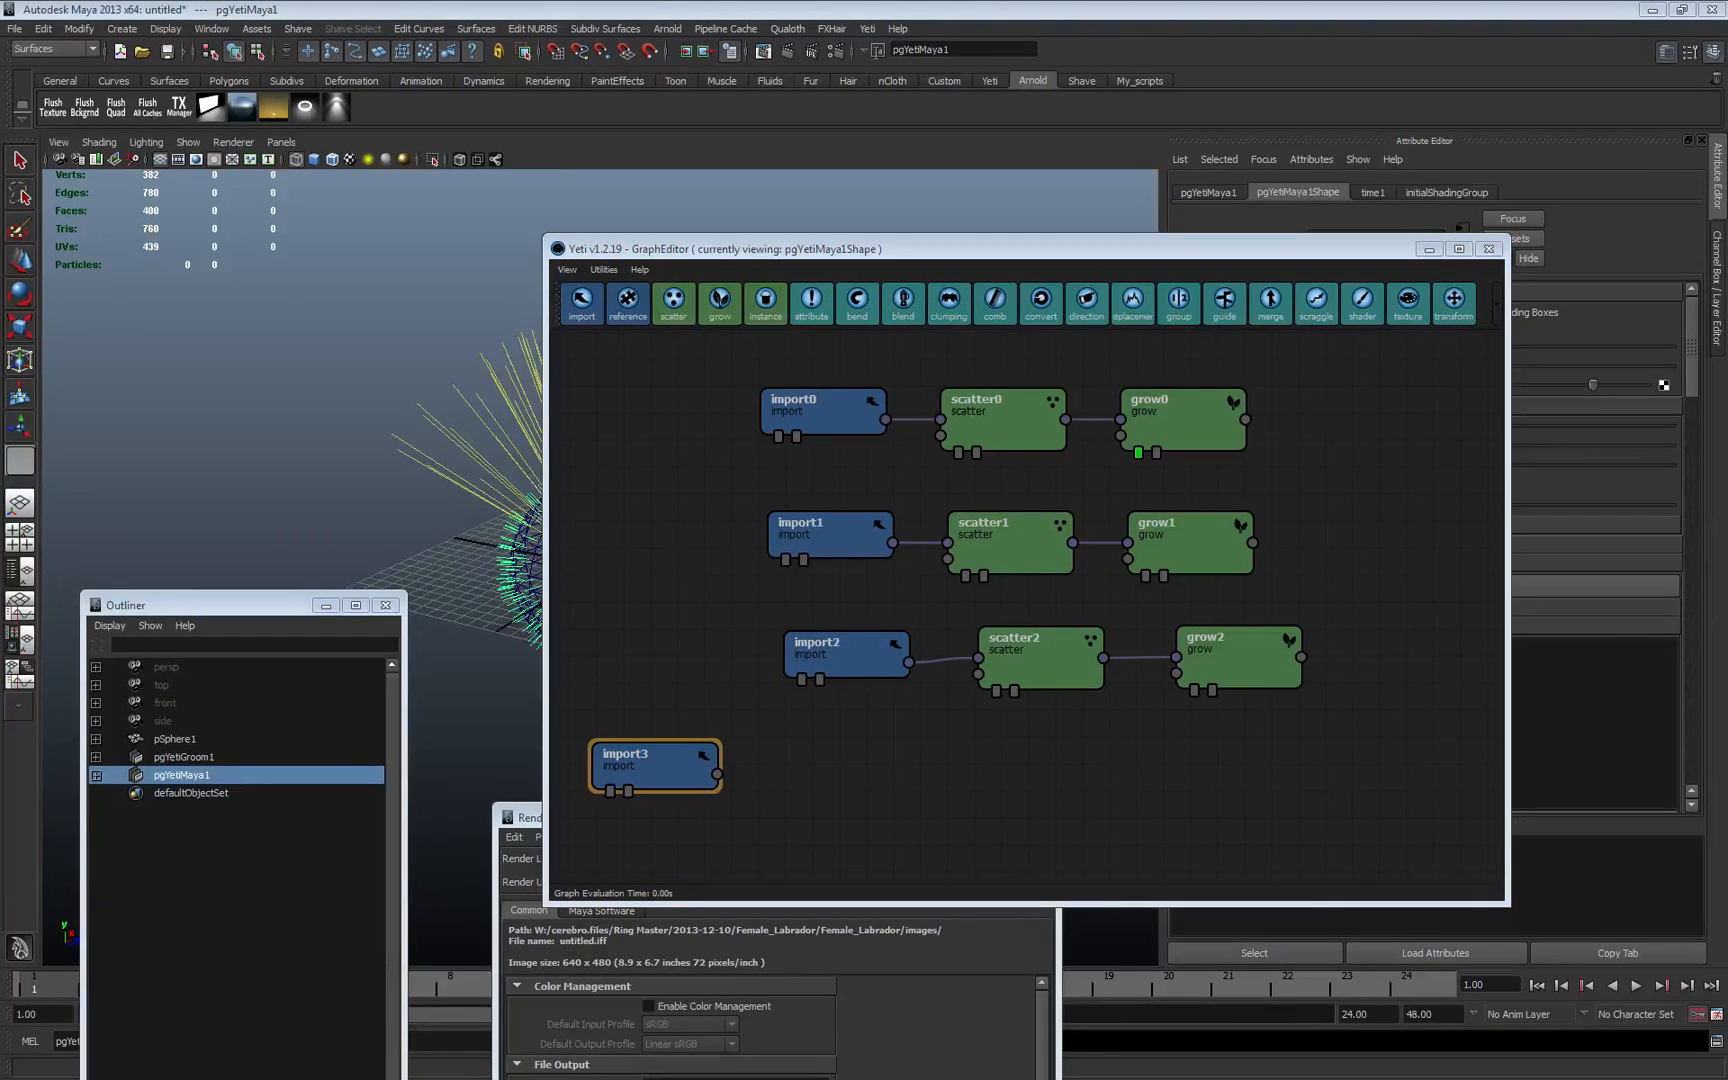
- Set the import3 node's type to Groom and its selection to pgYetiGroom1Shape
double_click(650, 772)
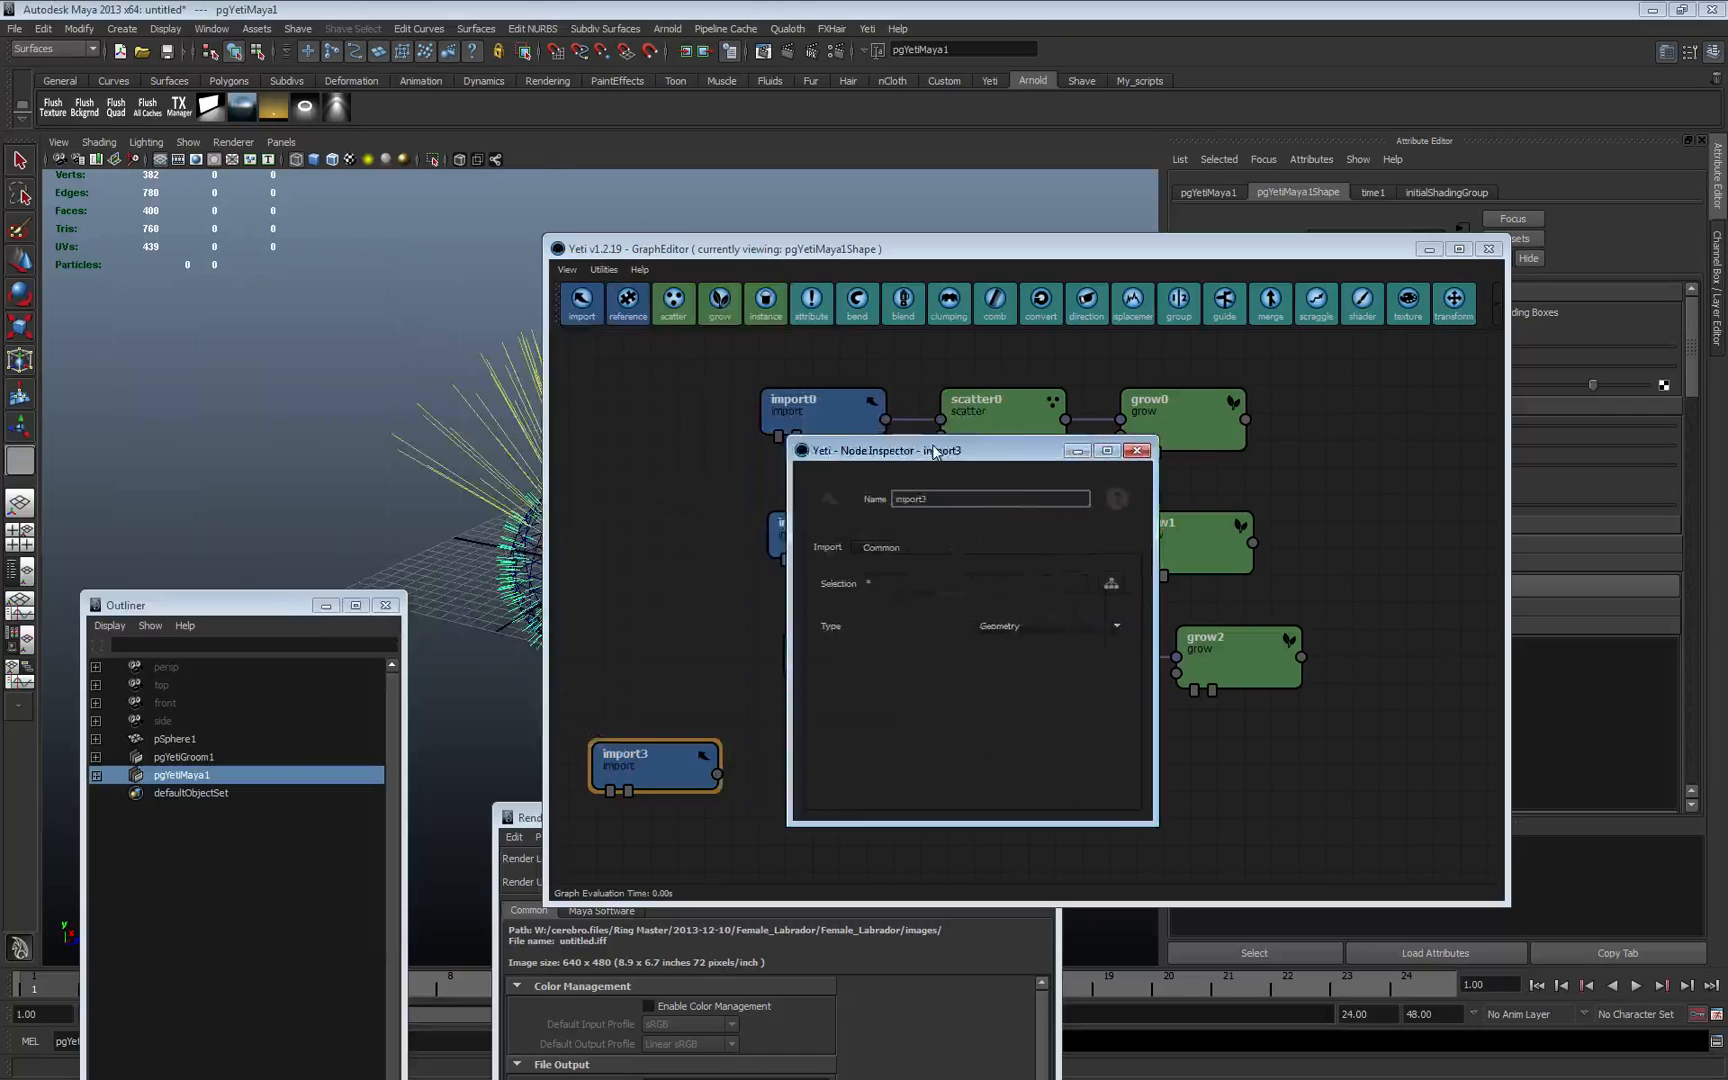
left_click_drag(934, 445, 243, 275)
left_click(335, 453)
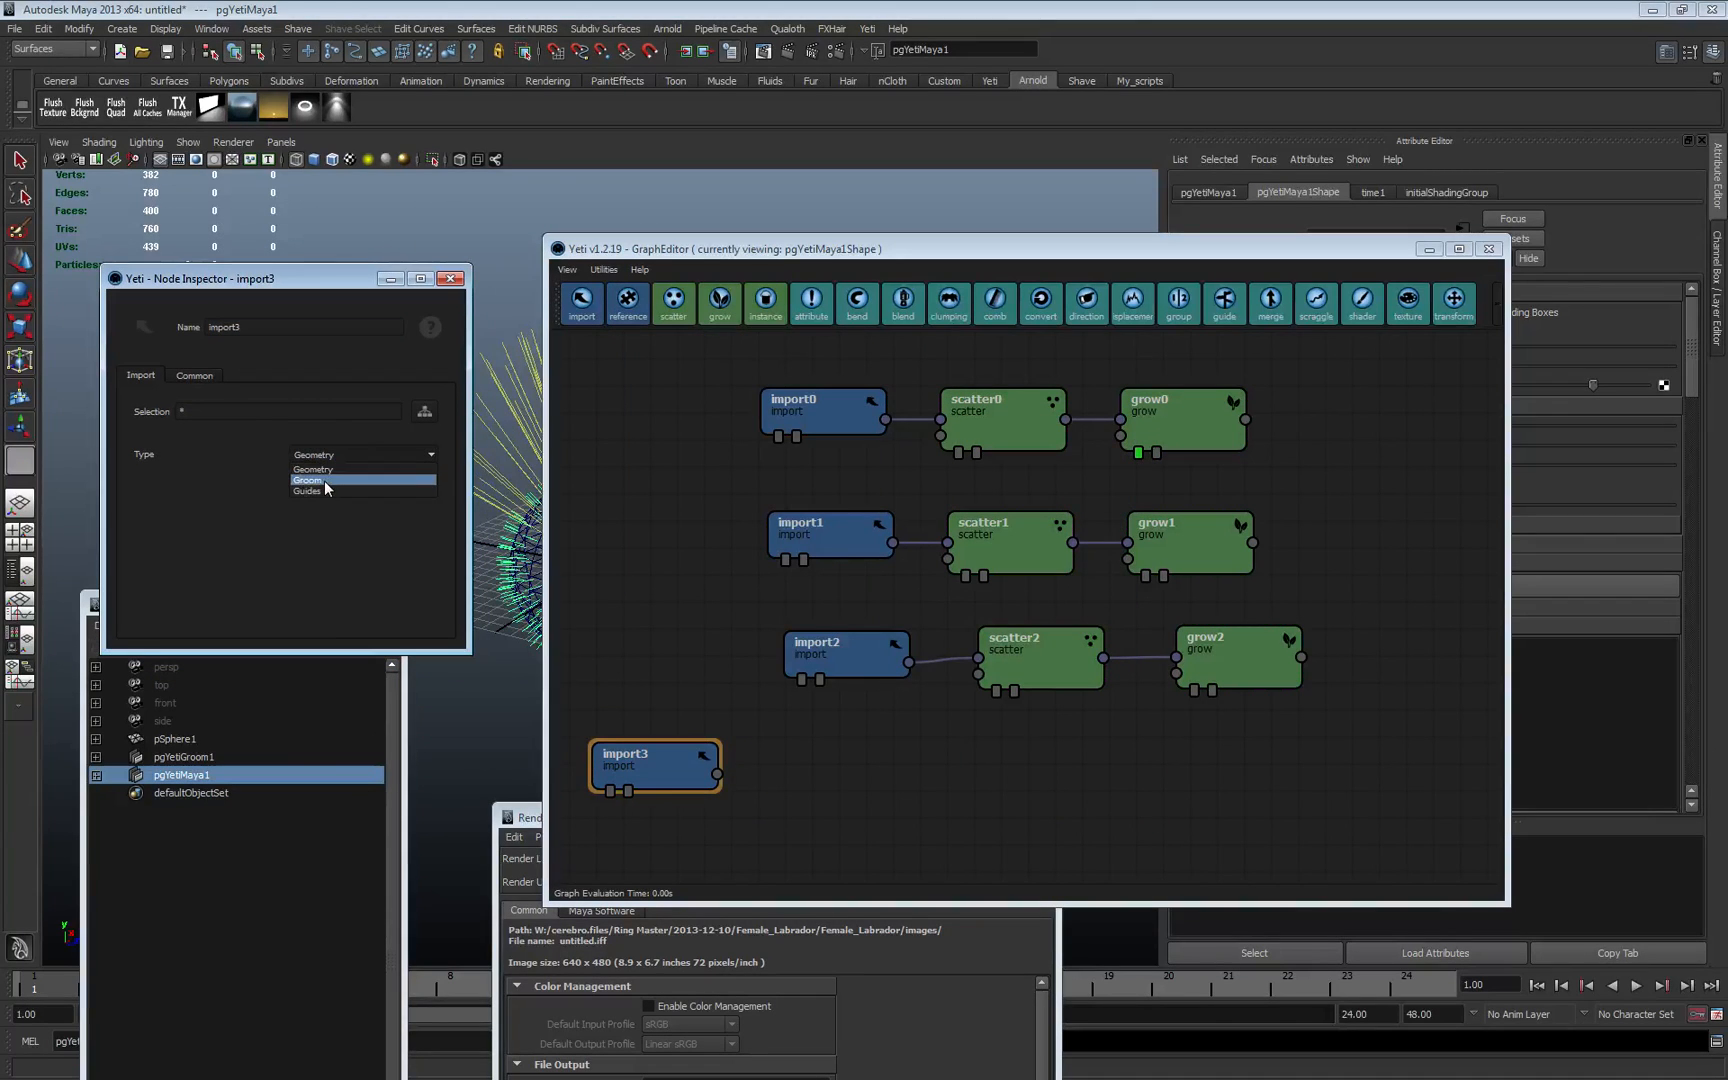
left_click(307, 480)
left_click(424, 411)
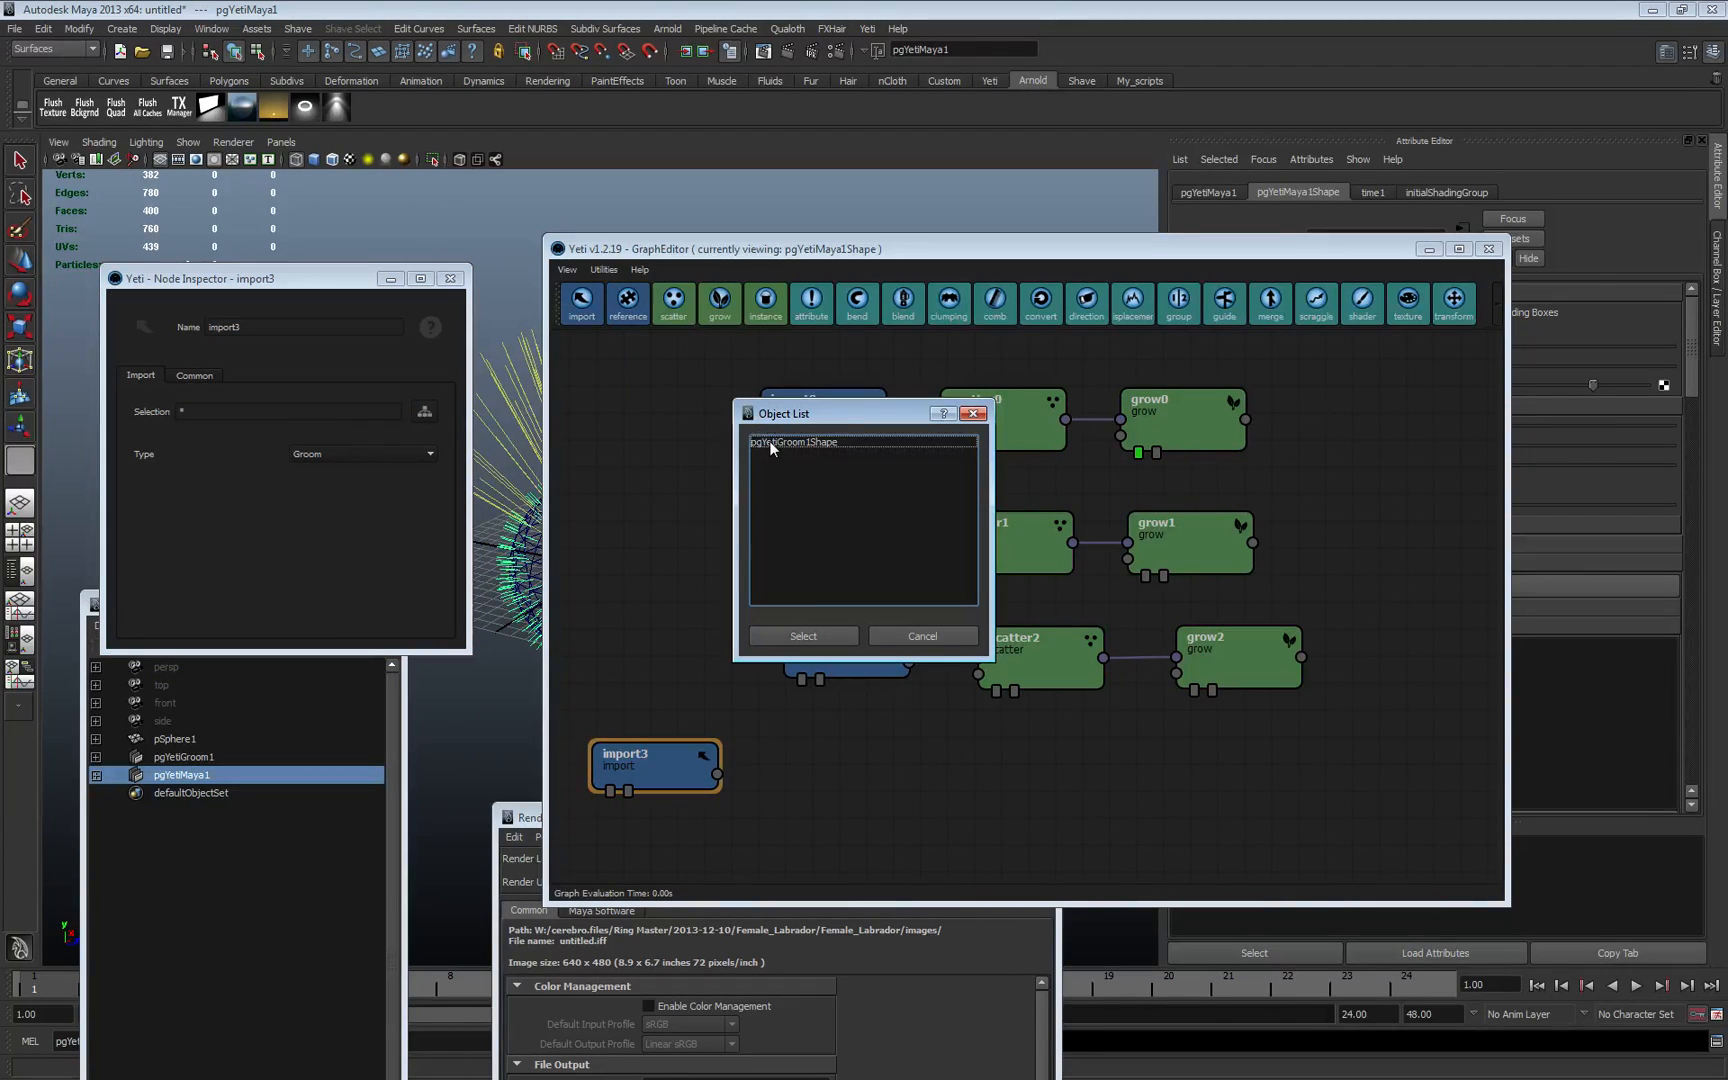
left_click(771, 446)
left_click(798, 637)
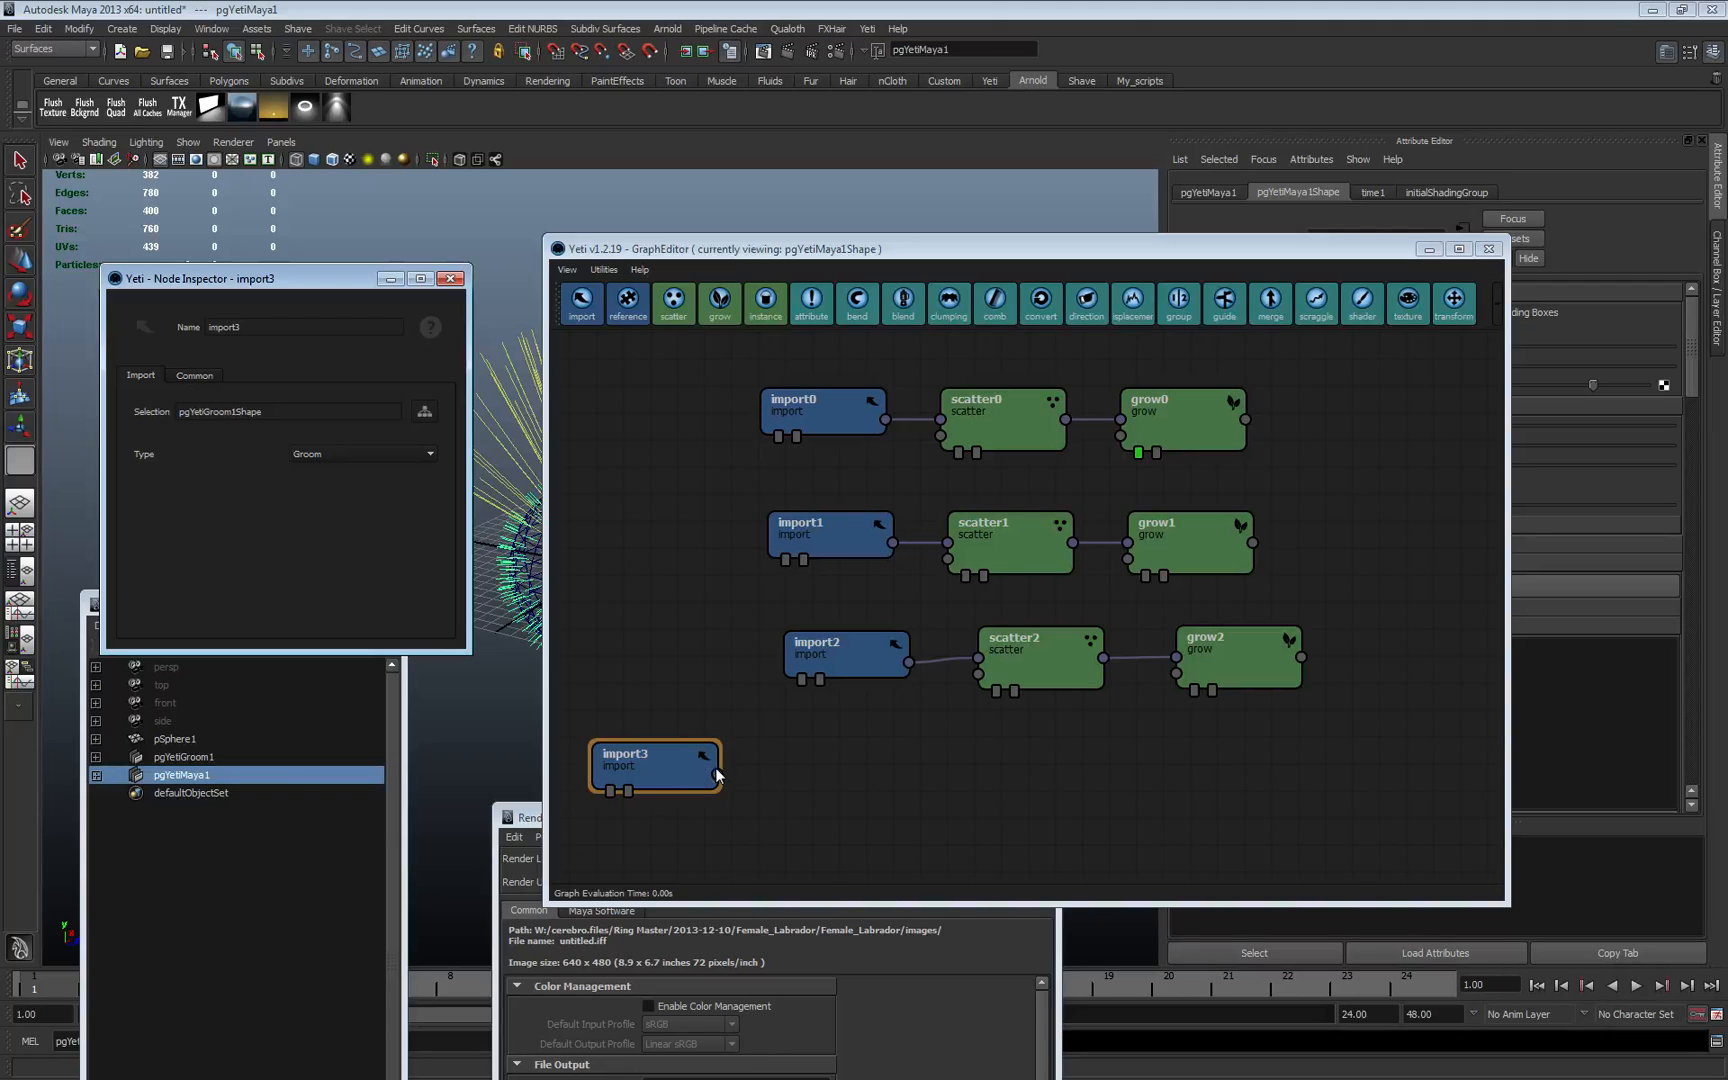
- Connect import3's output to the second inputs of grow2, grow1 and grow0, and uncover the fur in the viewport
left_click_drag(717, 773, 1180, 675)
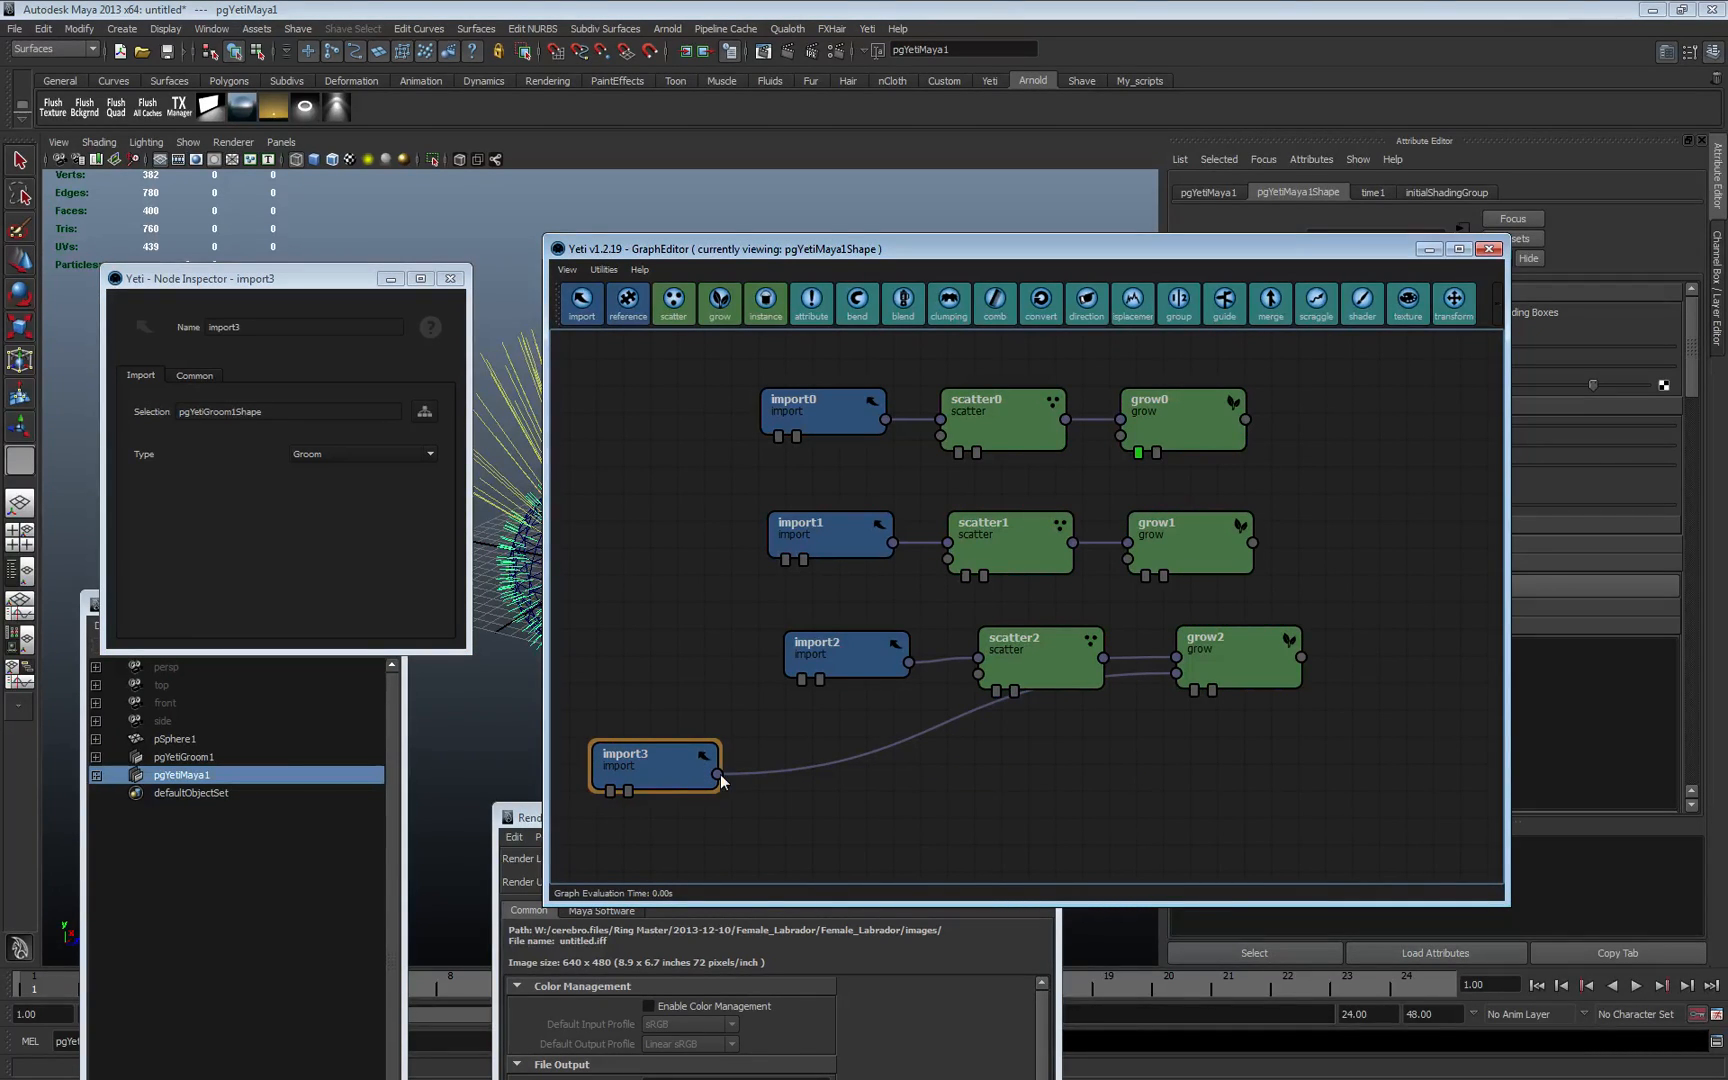
left_click_drag(722, 775, 1131, 558)
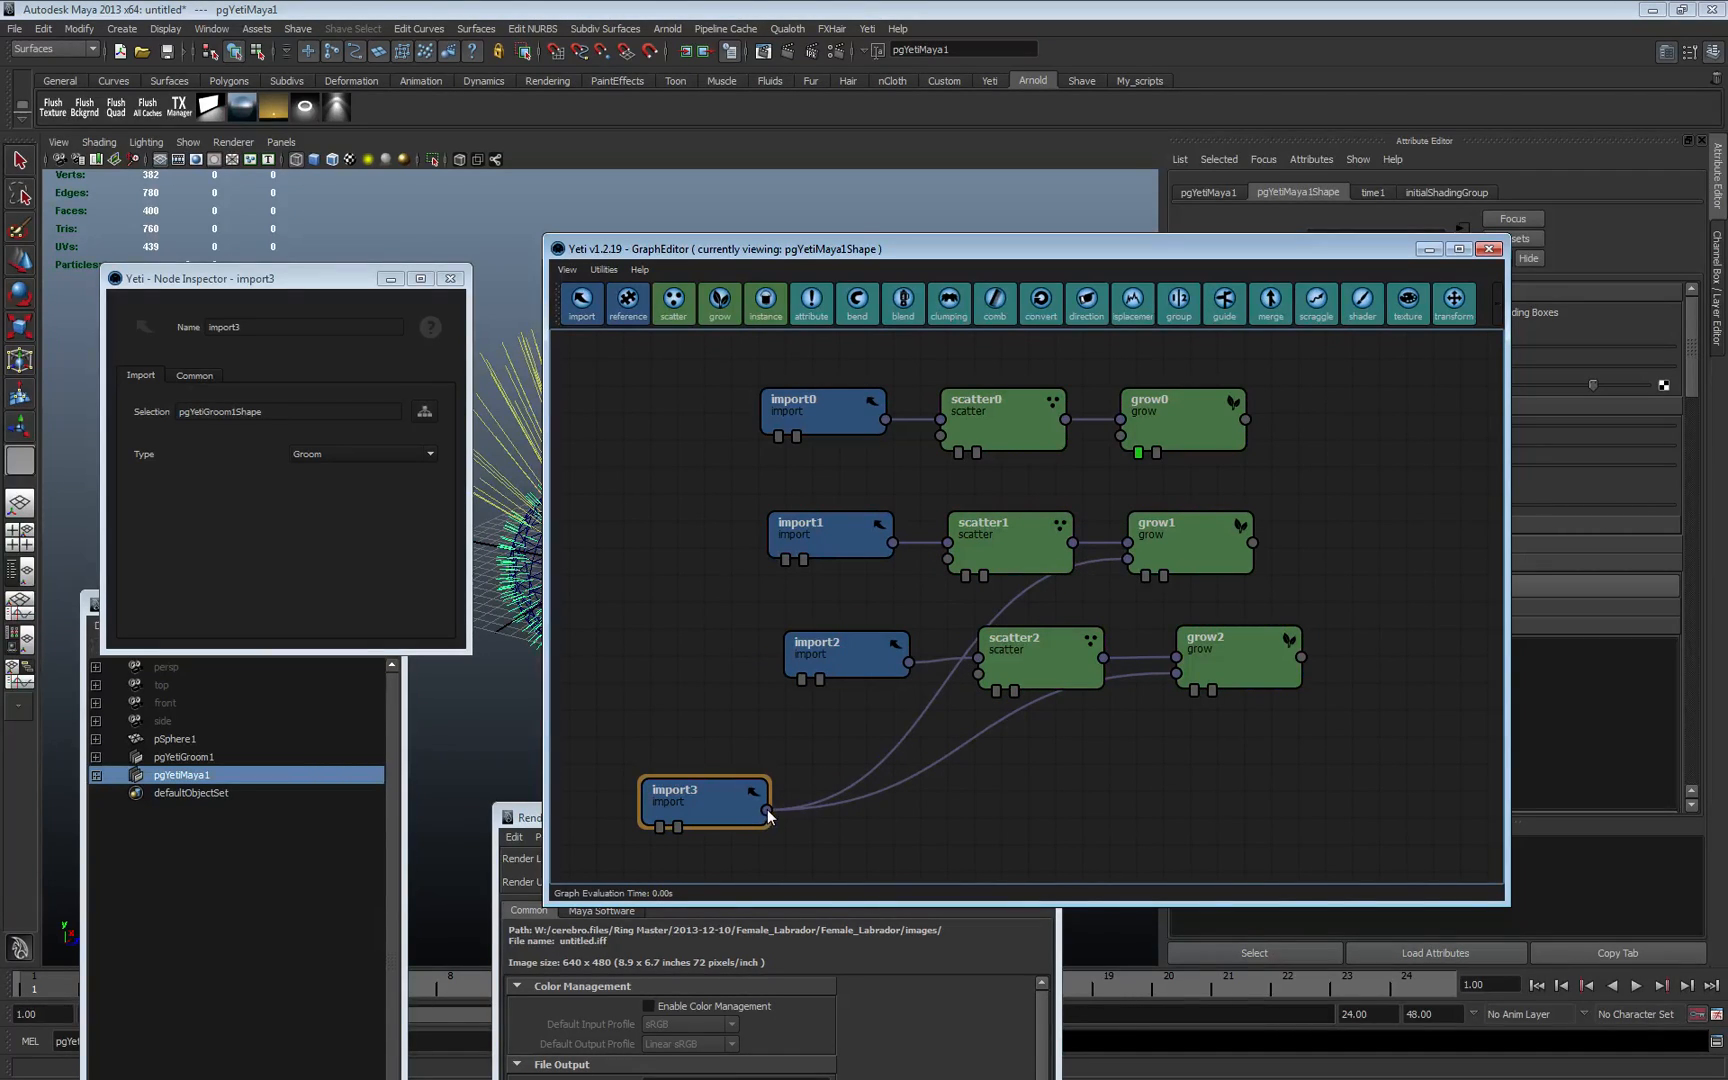
left_click_drag(767, 809, 1121, 435)
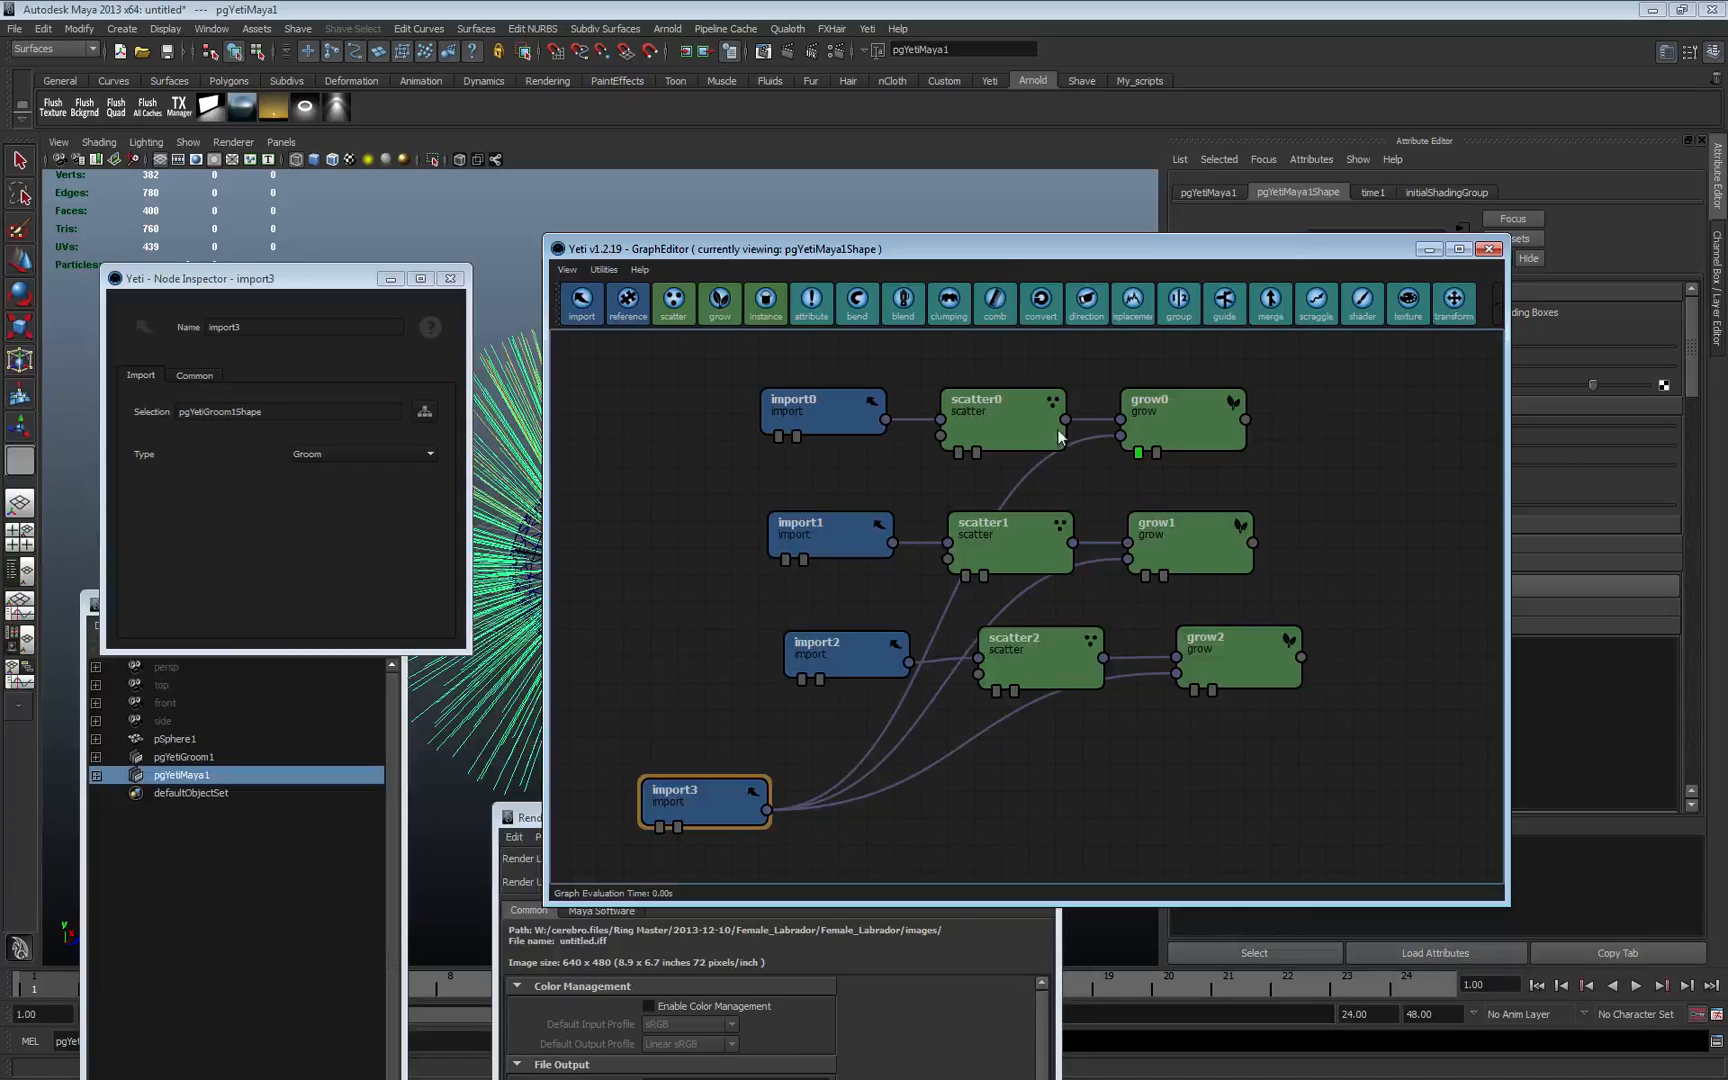
left_click_drag(999, 250, 1095, 338)
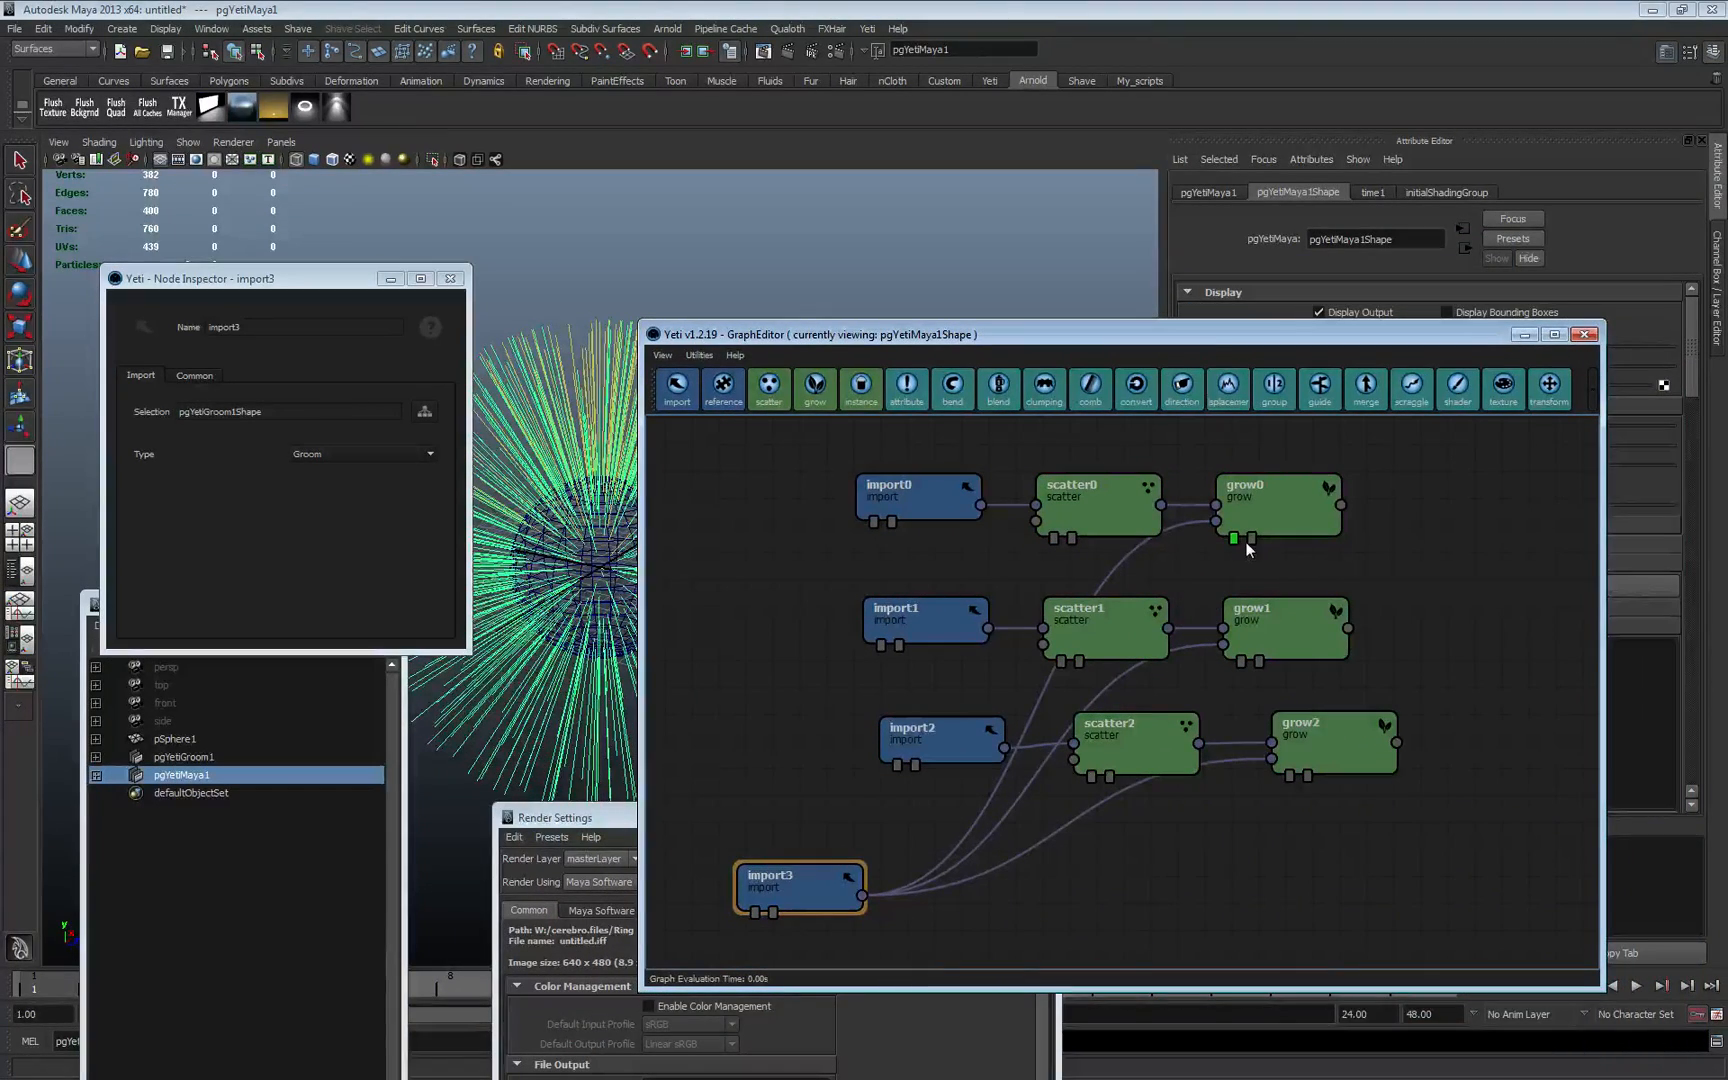
- Add a comb node after each of the grow0, grow1 and grow2 nodes
left_click(1266, 513)
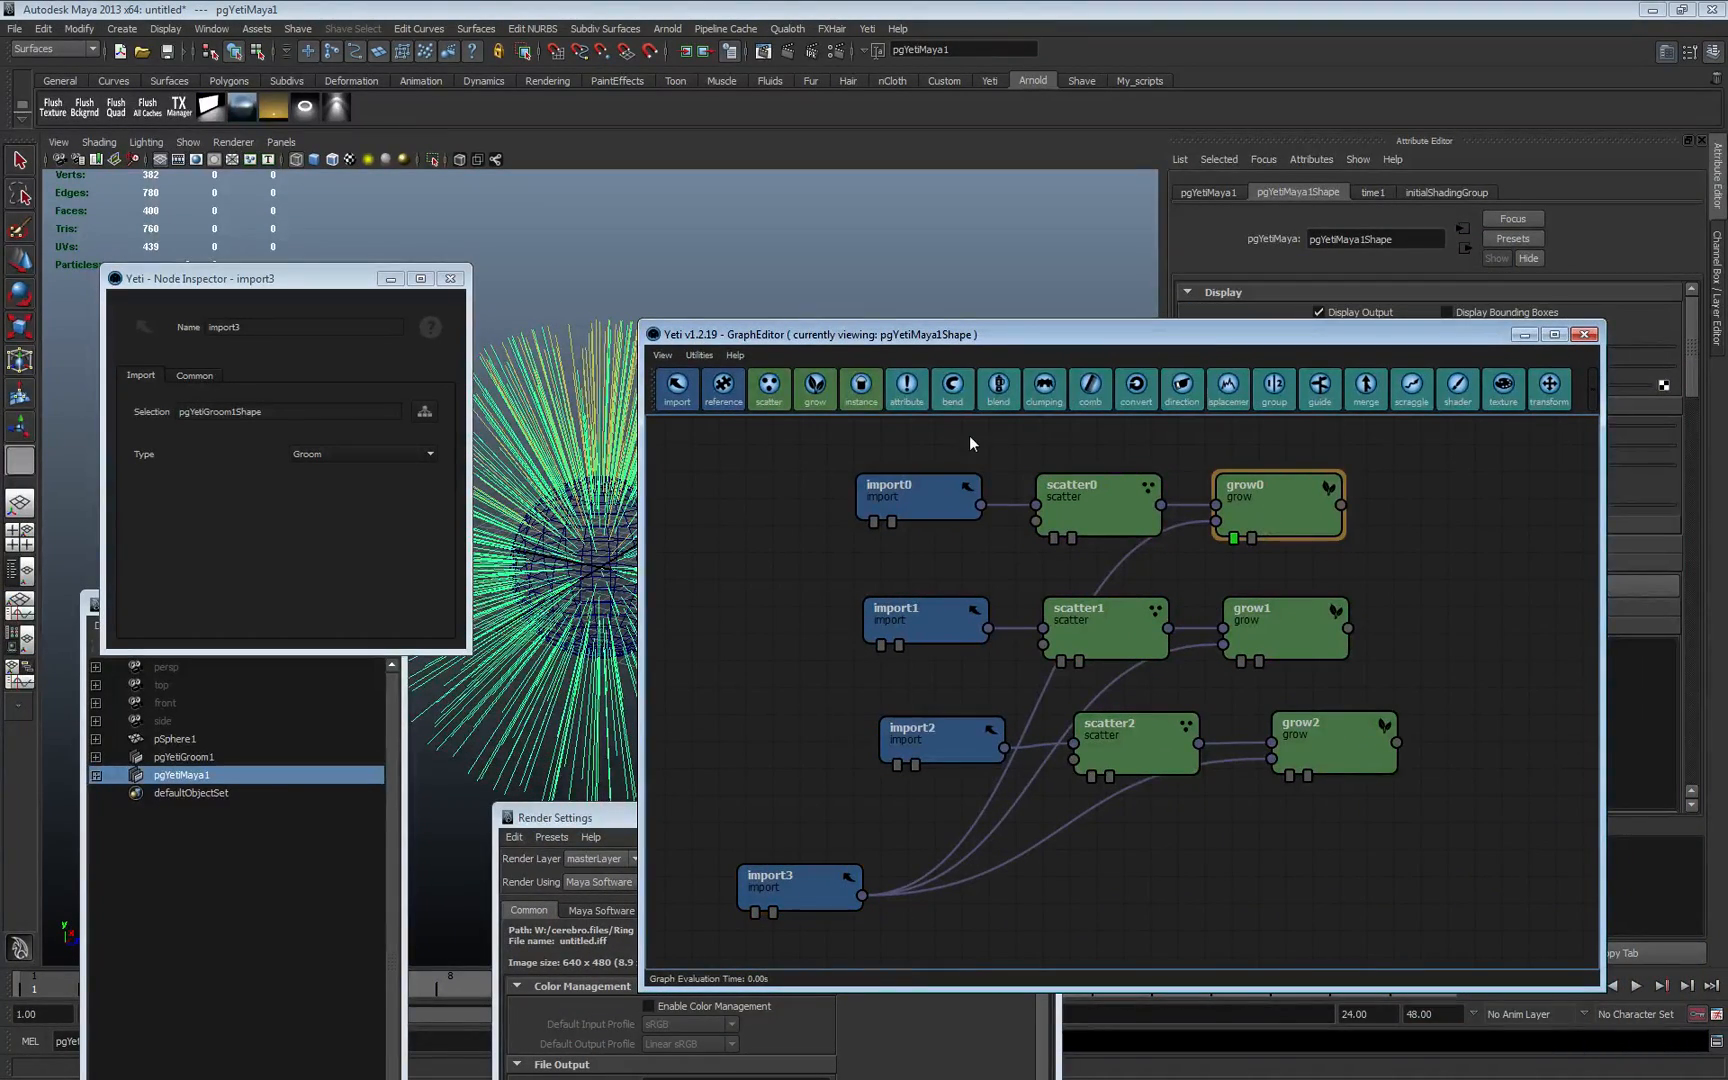
left_click(1100, 398)
left_click(1291, 637)
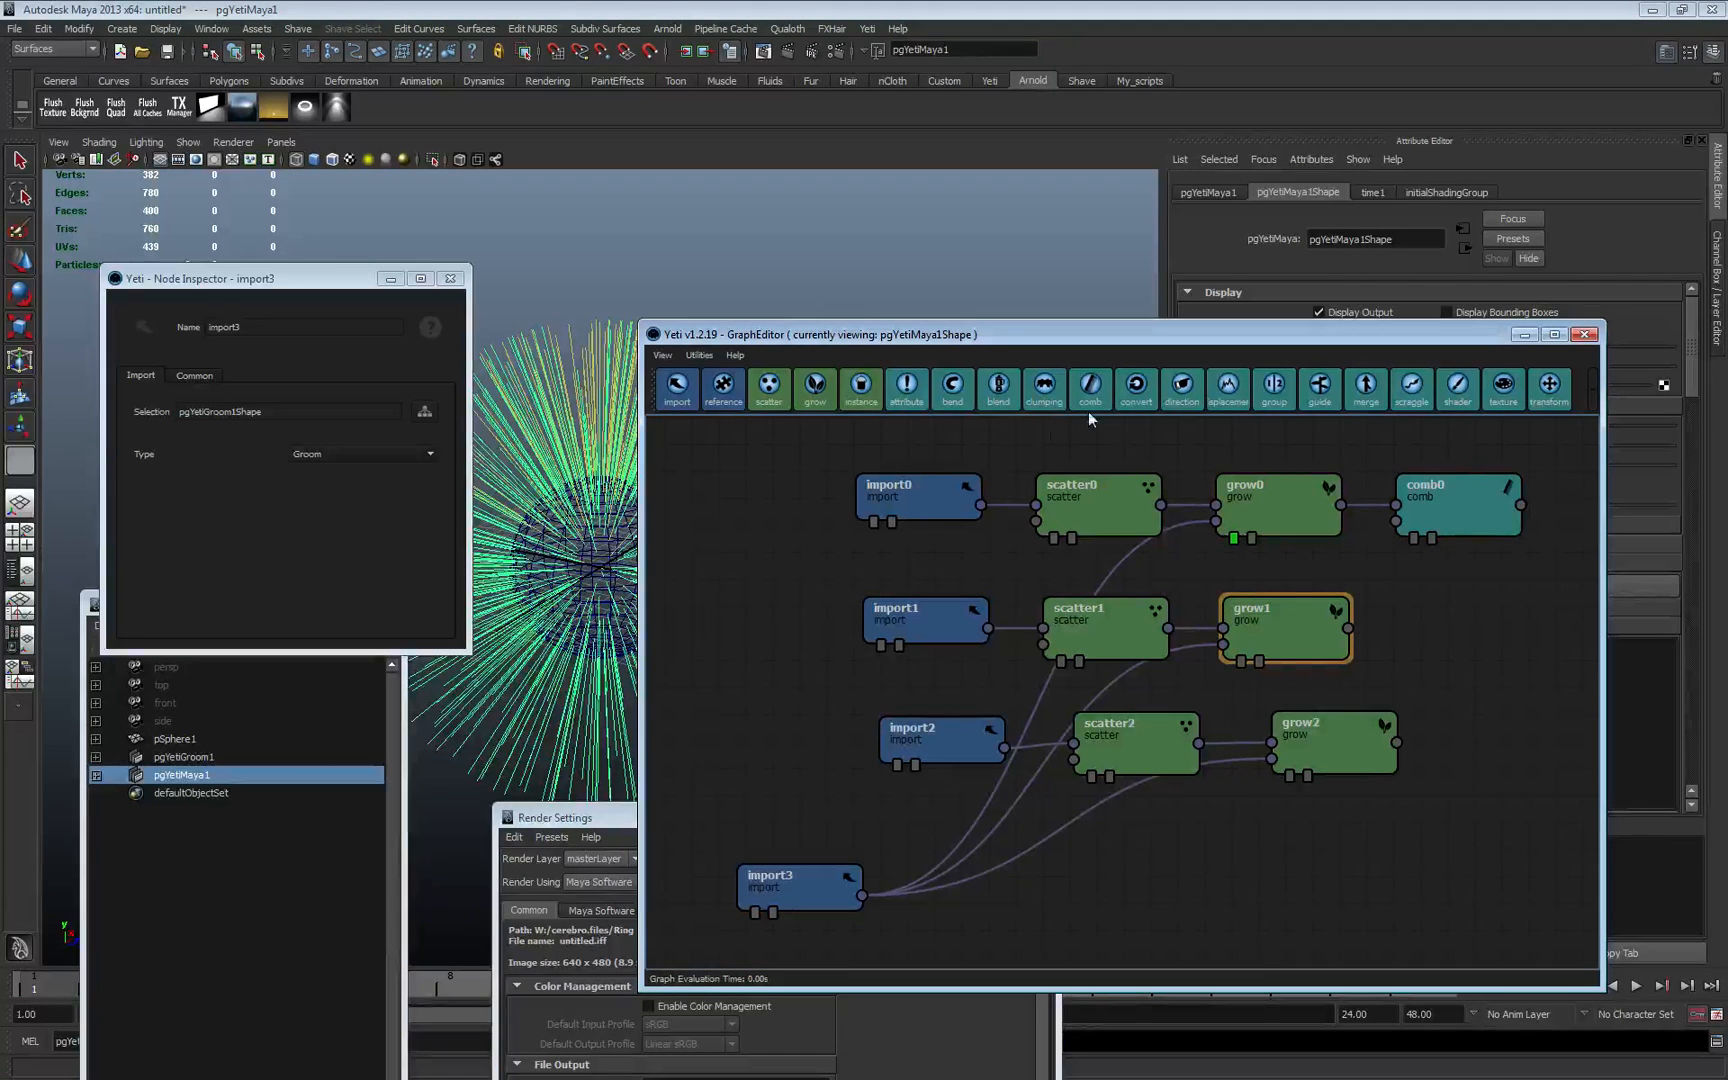
left_click(1090, 394)
left_click(1335, 751)
left_click(1090, 390)
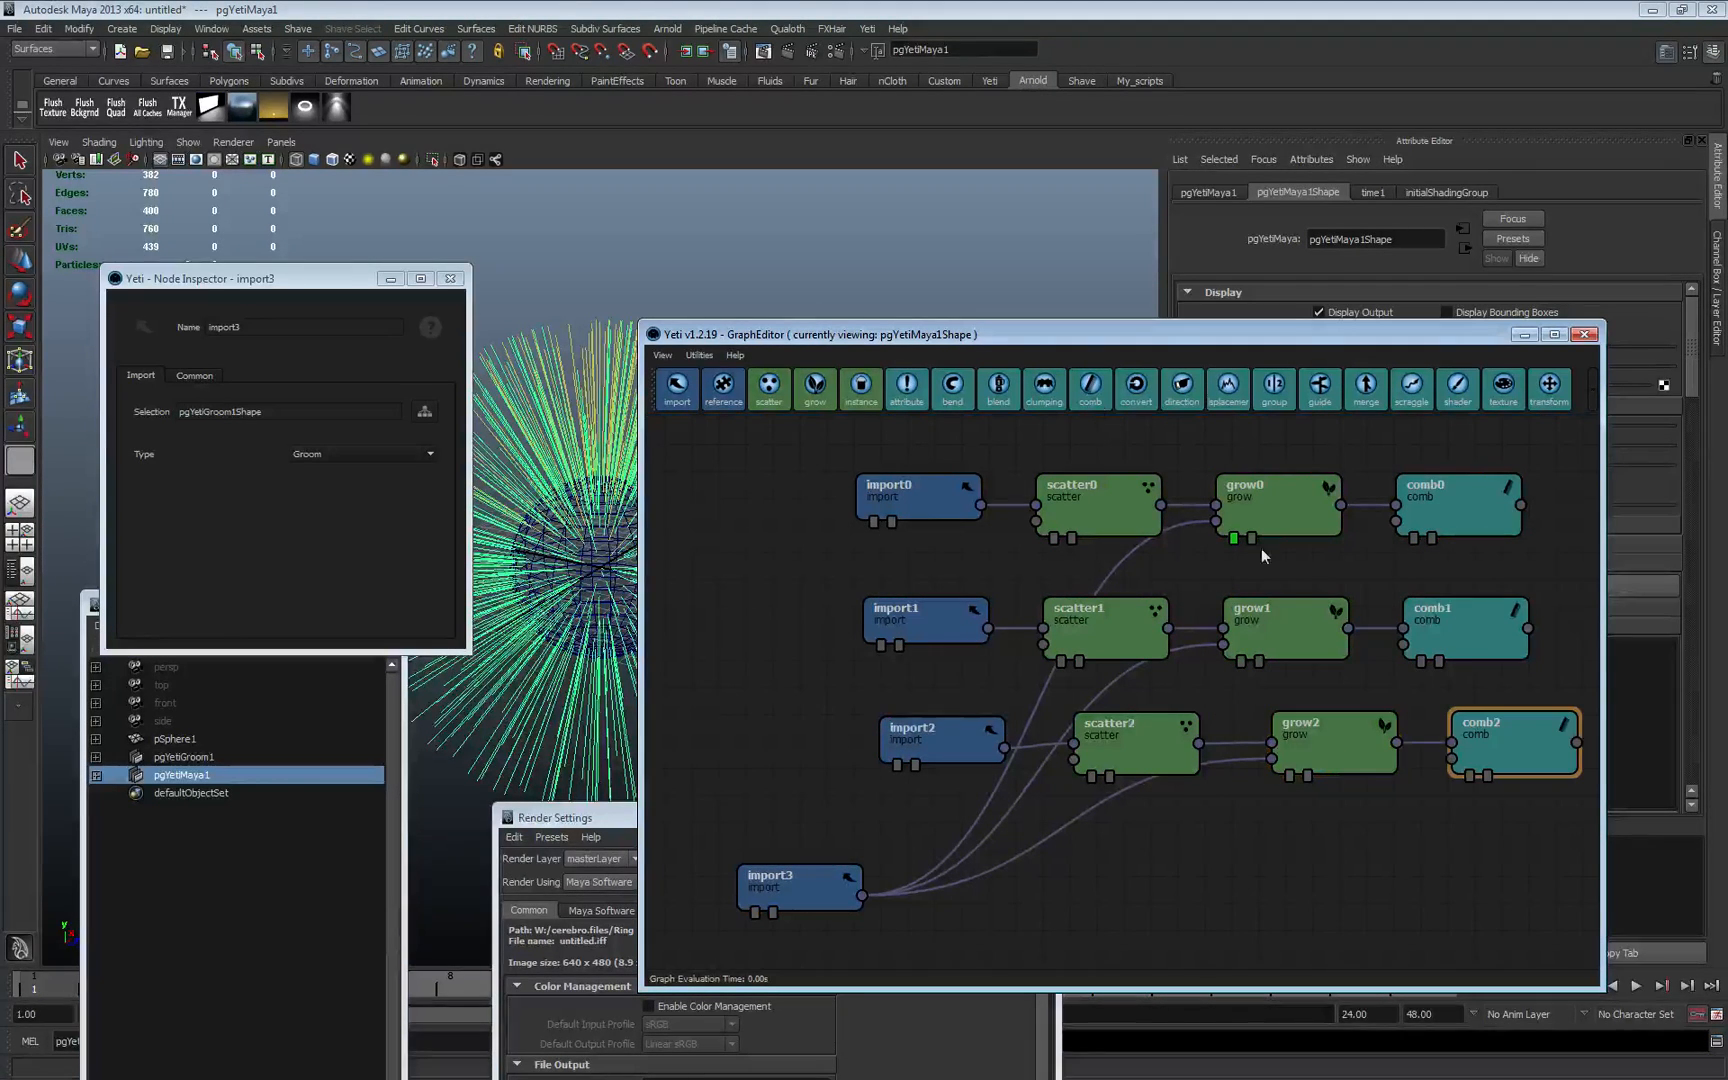
- Connect import3 to the second inputs of comb2, comb1 and comb0, and make comb0 the displayed node
left_click_drag(853, 891, 1457, 755)
left_click_drag(821, 874, 1405, 641)
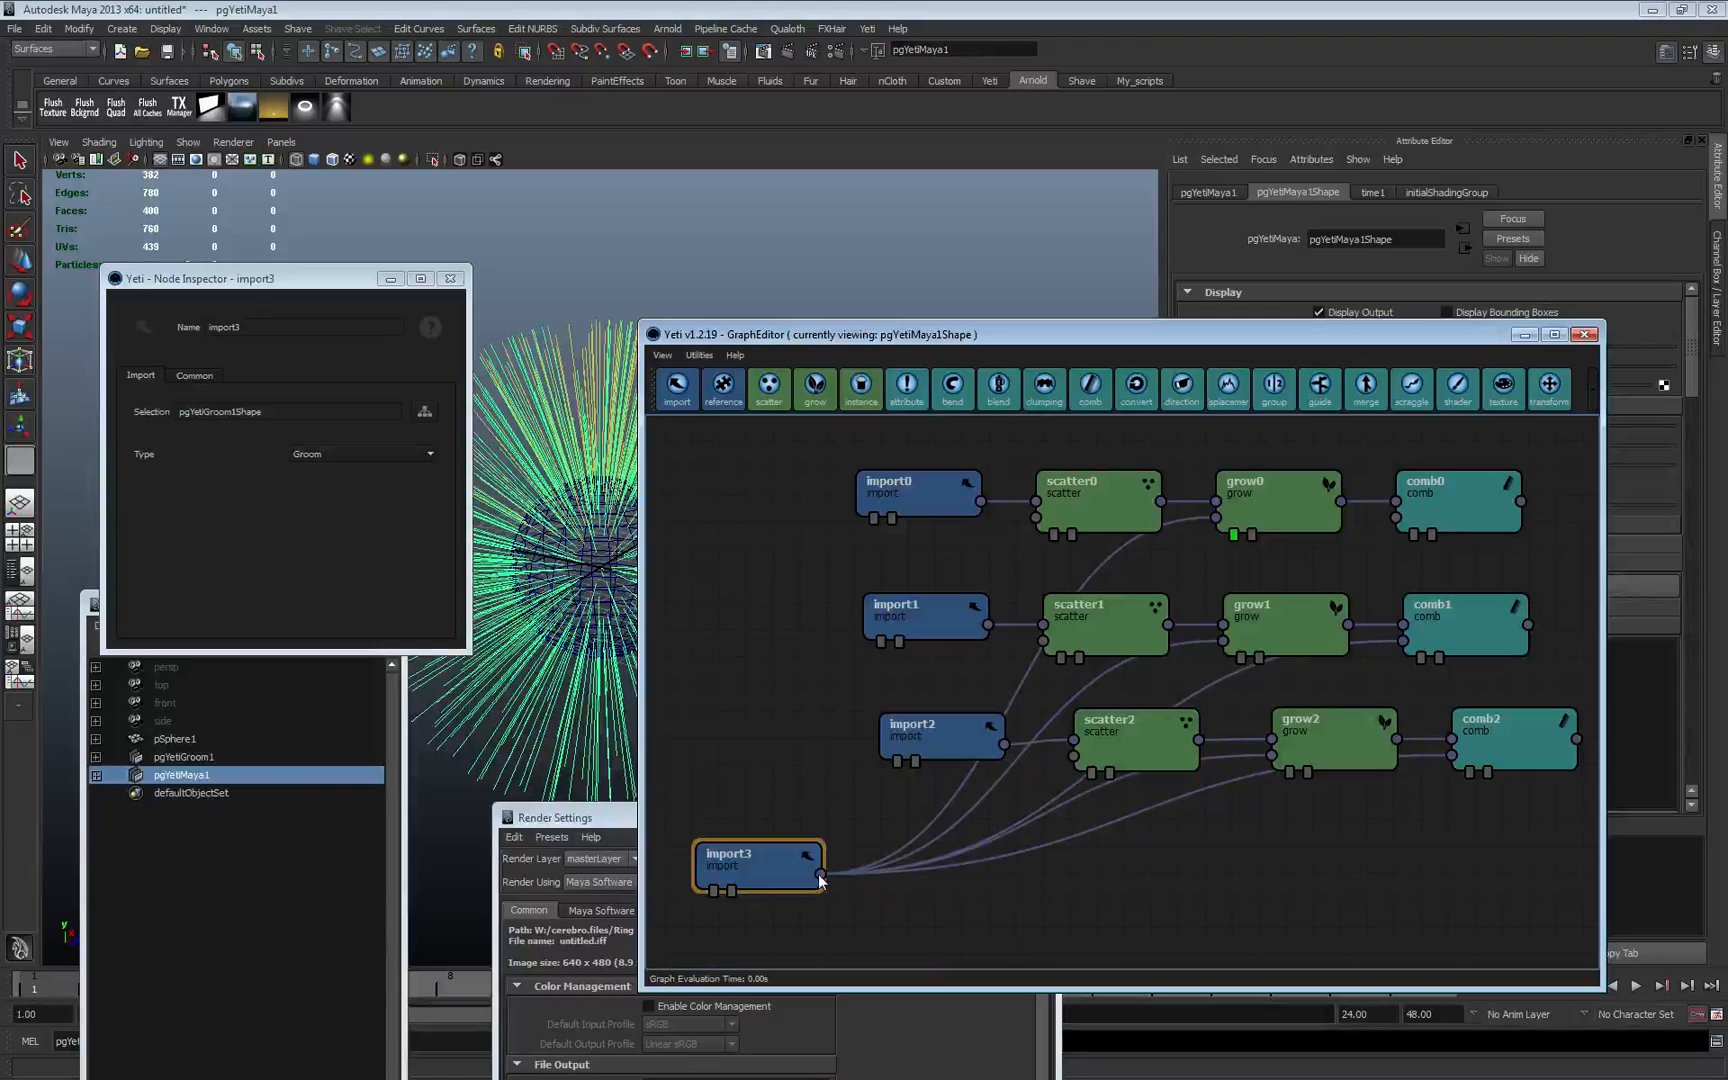
left_click_drag(821, 879, 1397, 522)
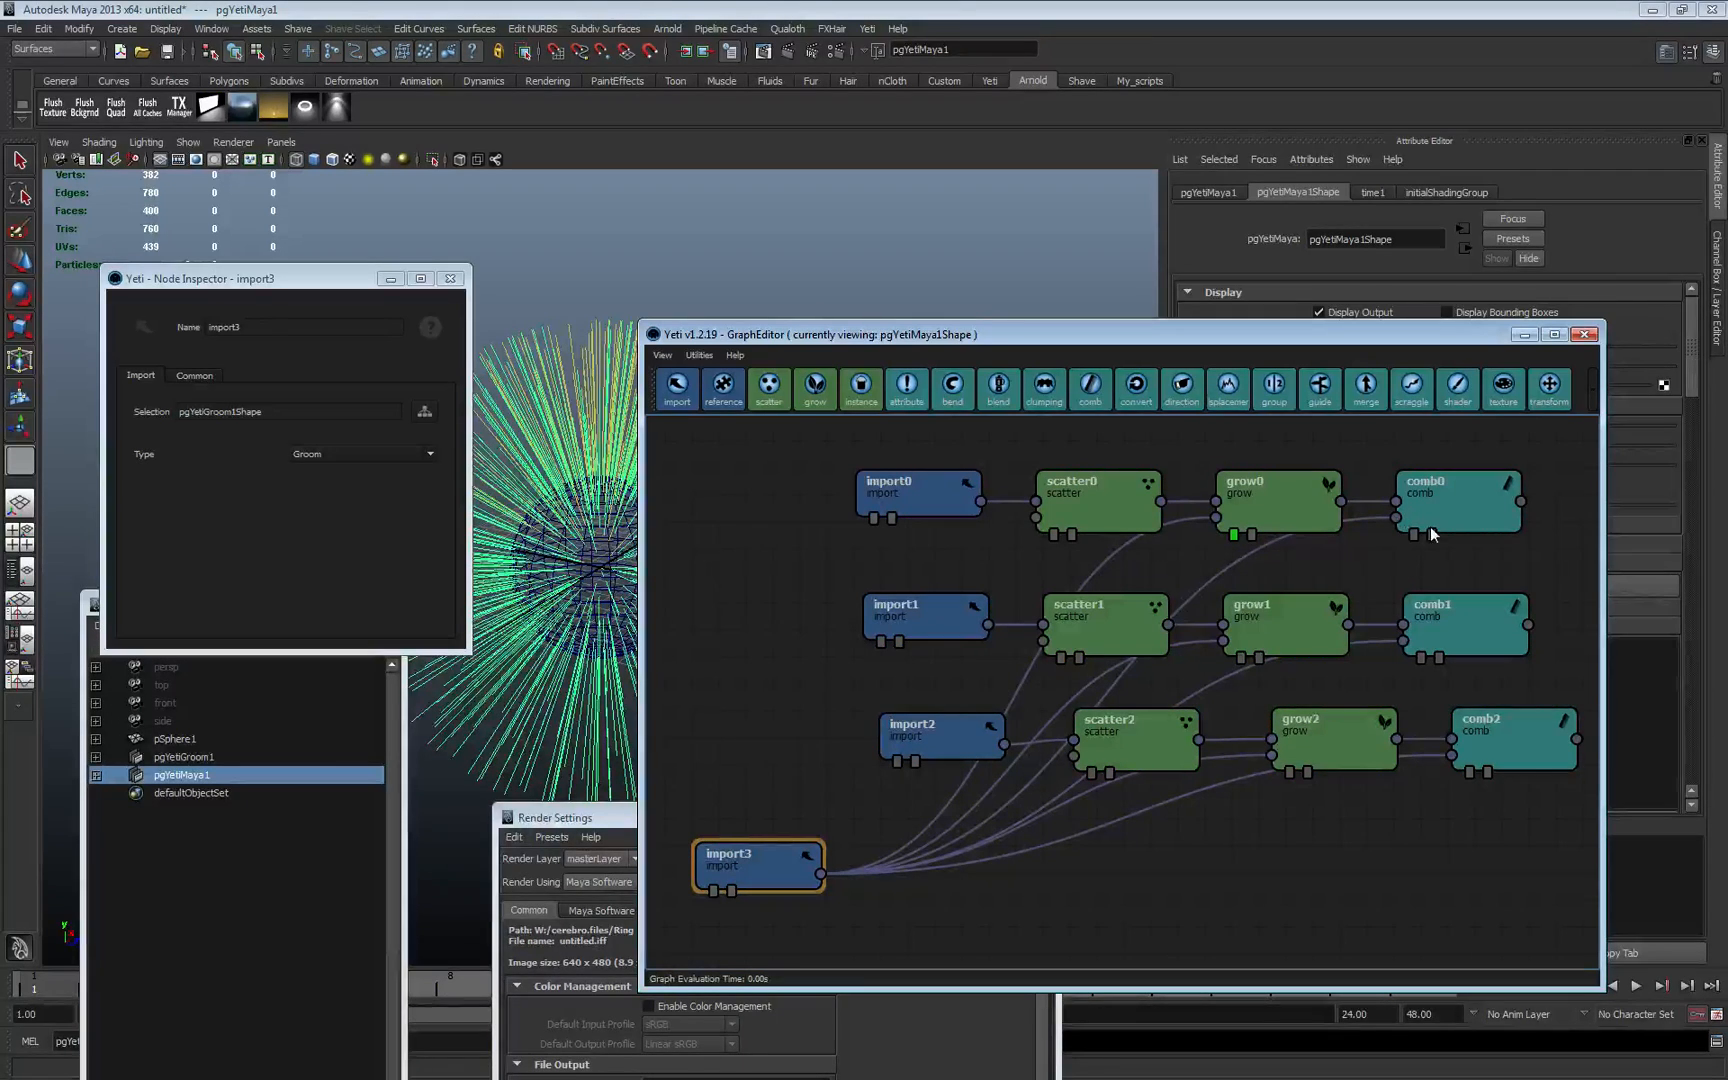
left_click(1418, 531)
- Select pgYetiGroom1, activate its grooming brush and enlarge the brush radius to 4.932
left_click_drag(1086, 339, 1088, 743)
left_click(190, 757)
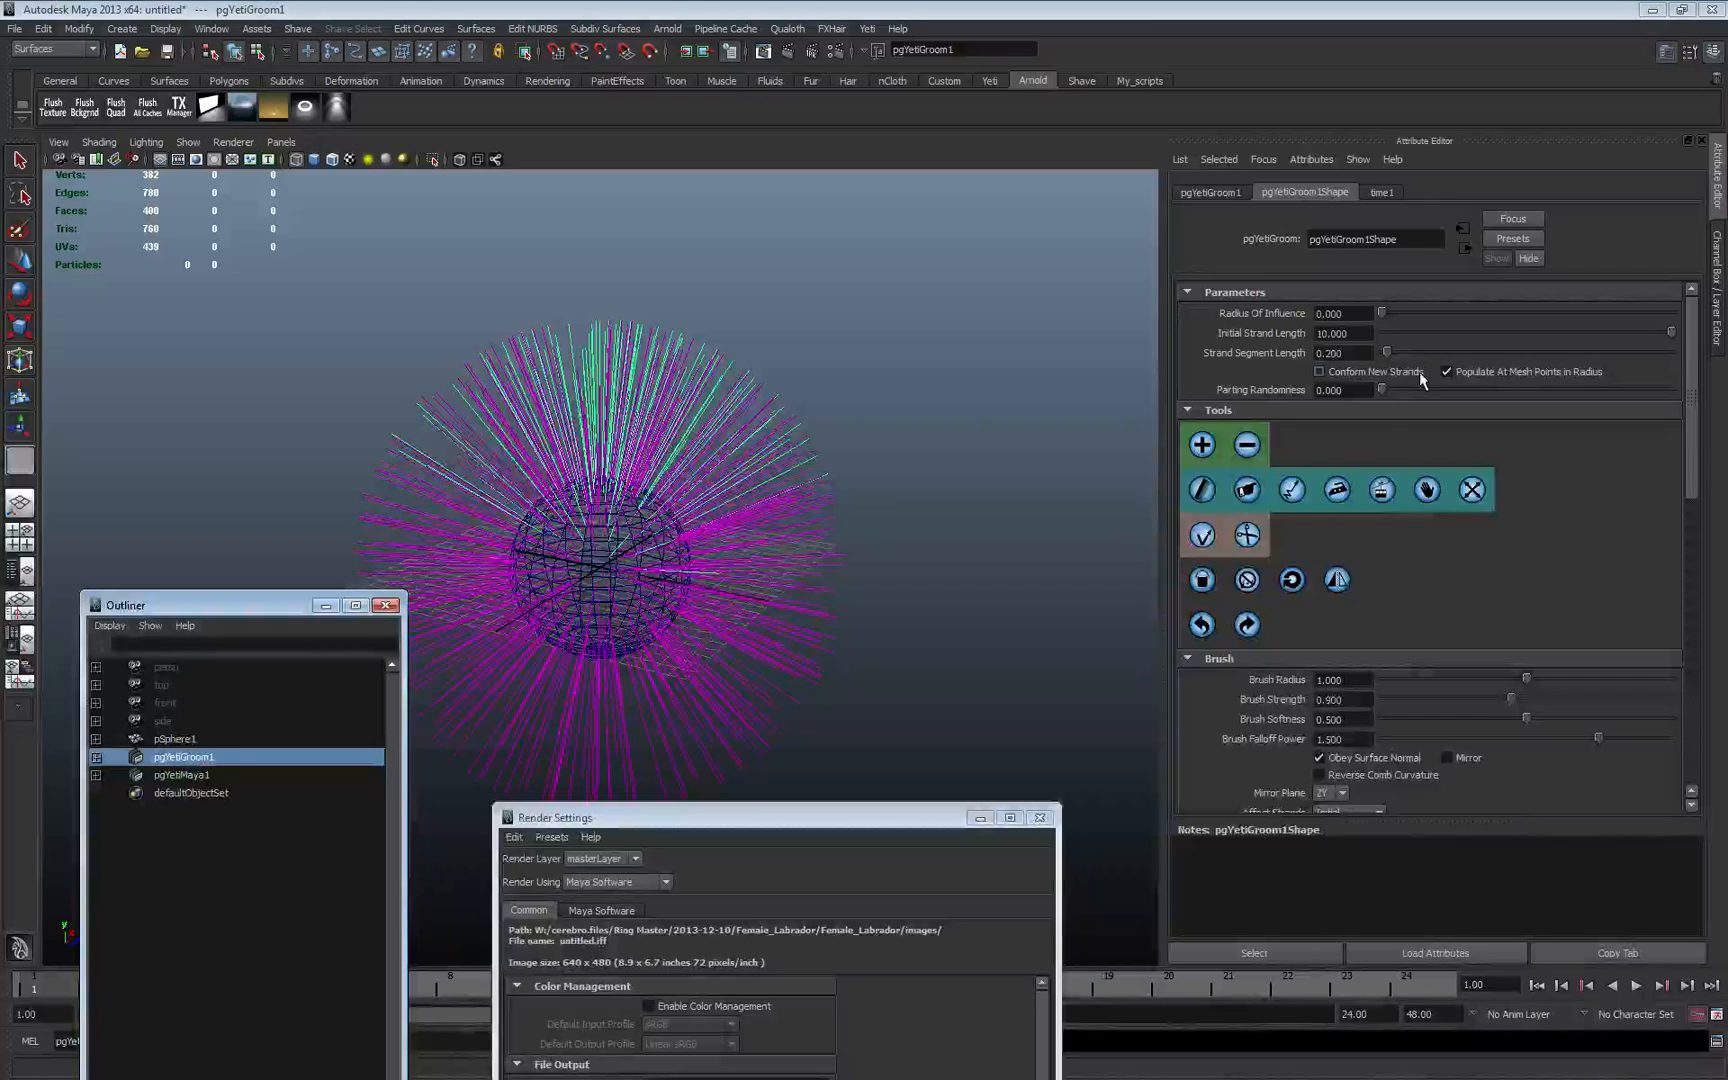
left_click(1202, 535)
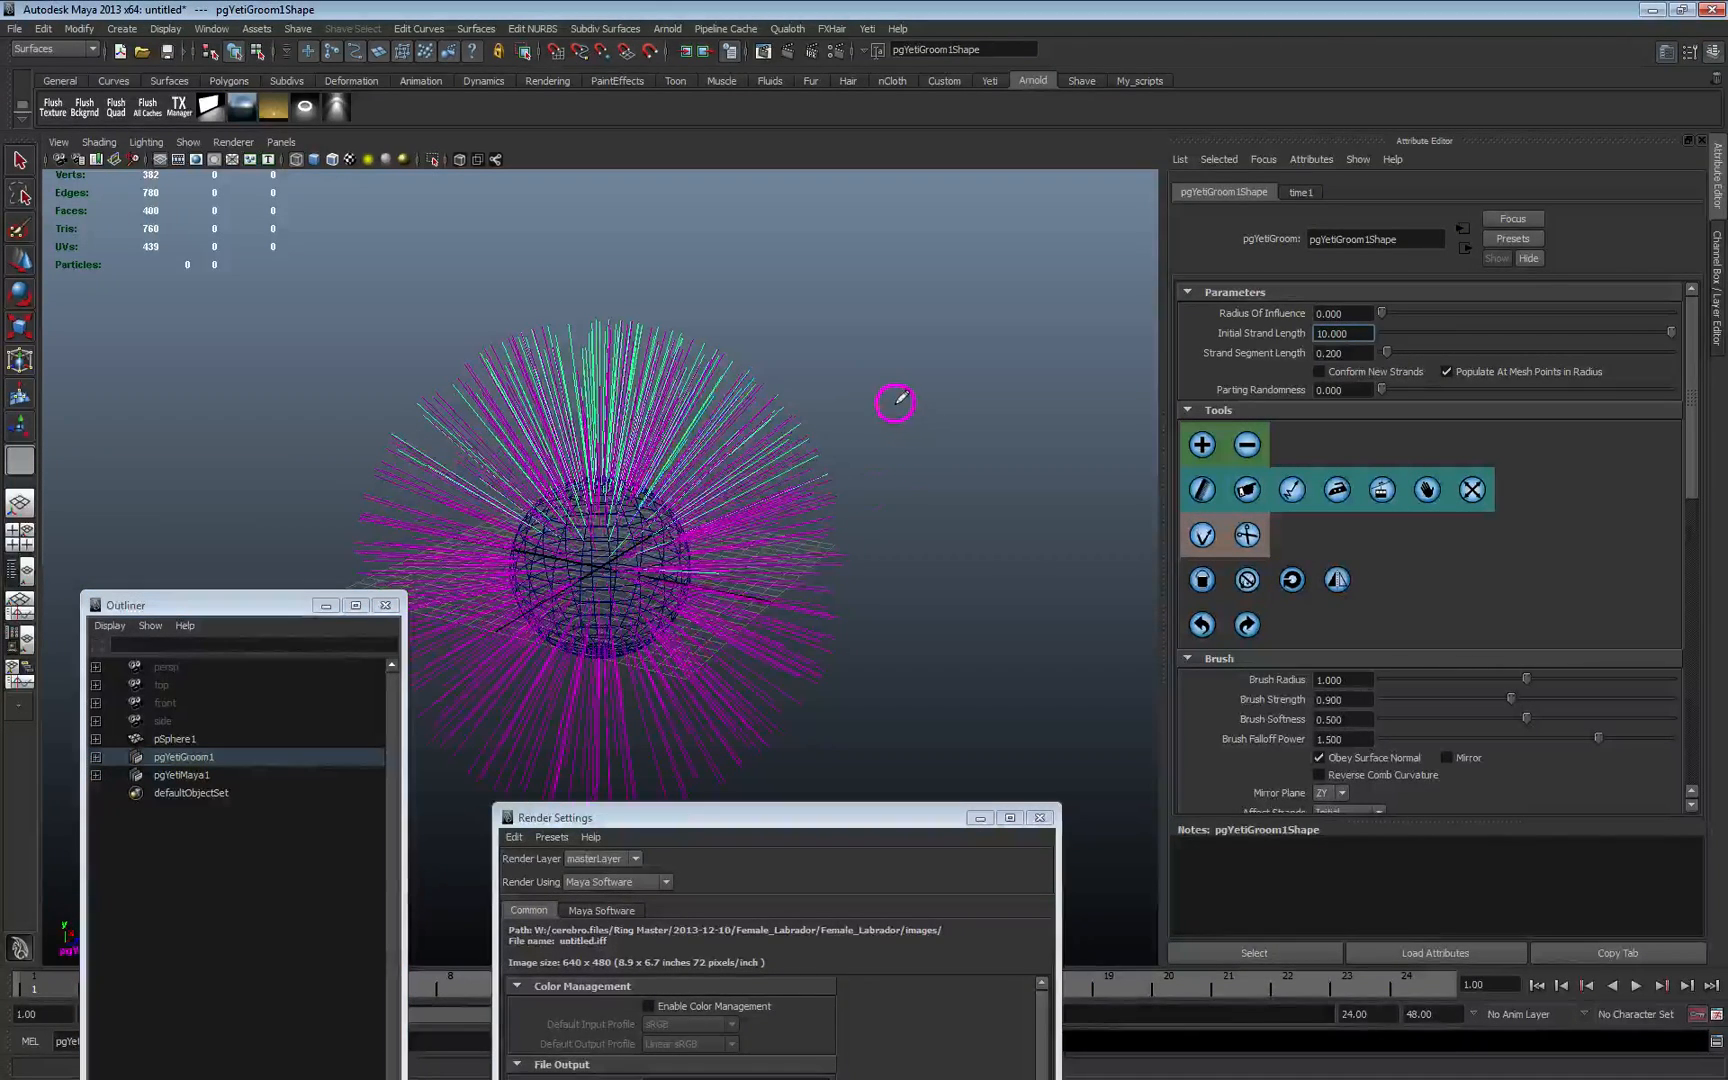
left_click(932, 408)
middle_click_drag(920, 393, 1014, 383)
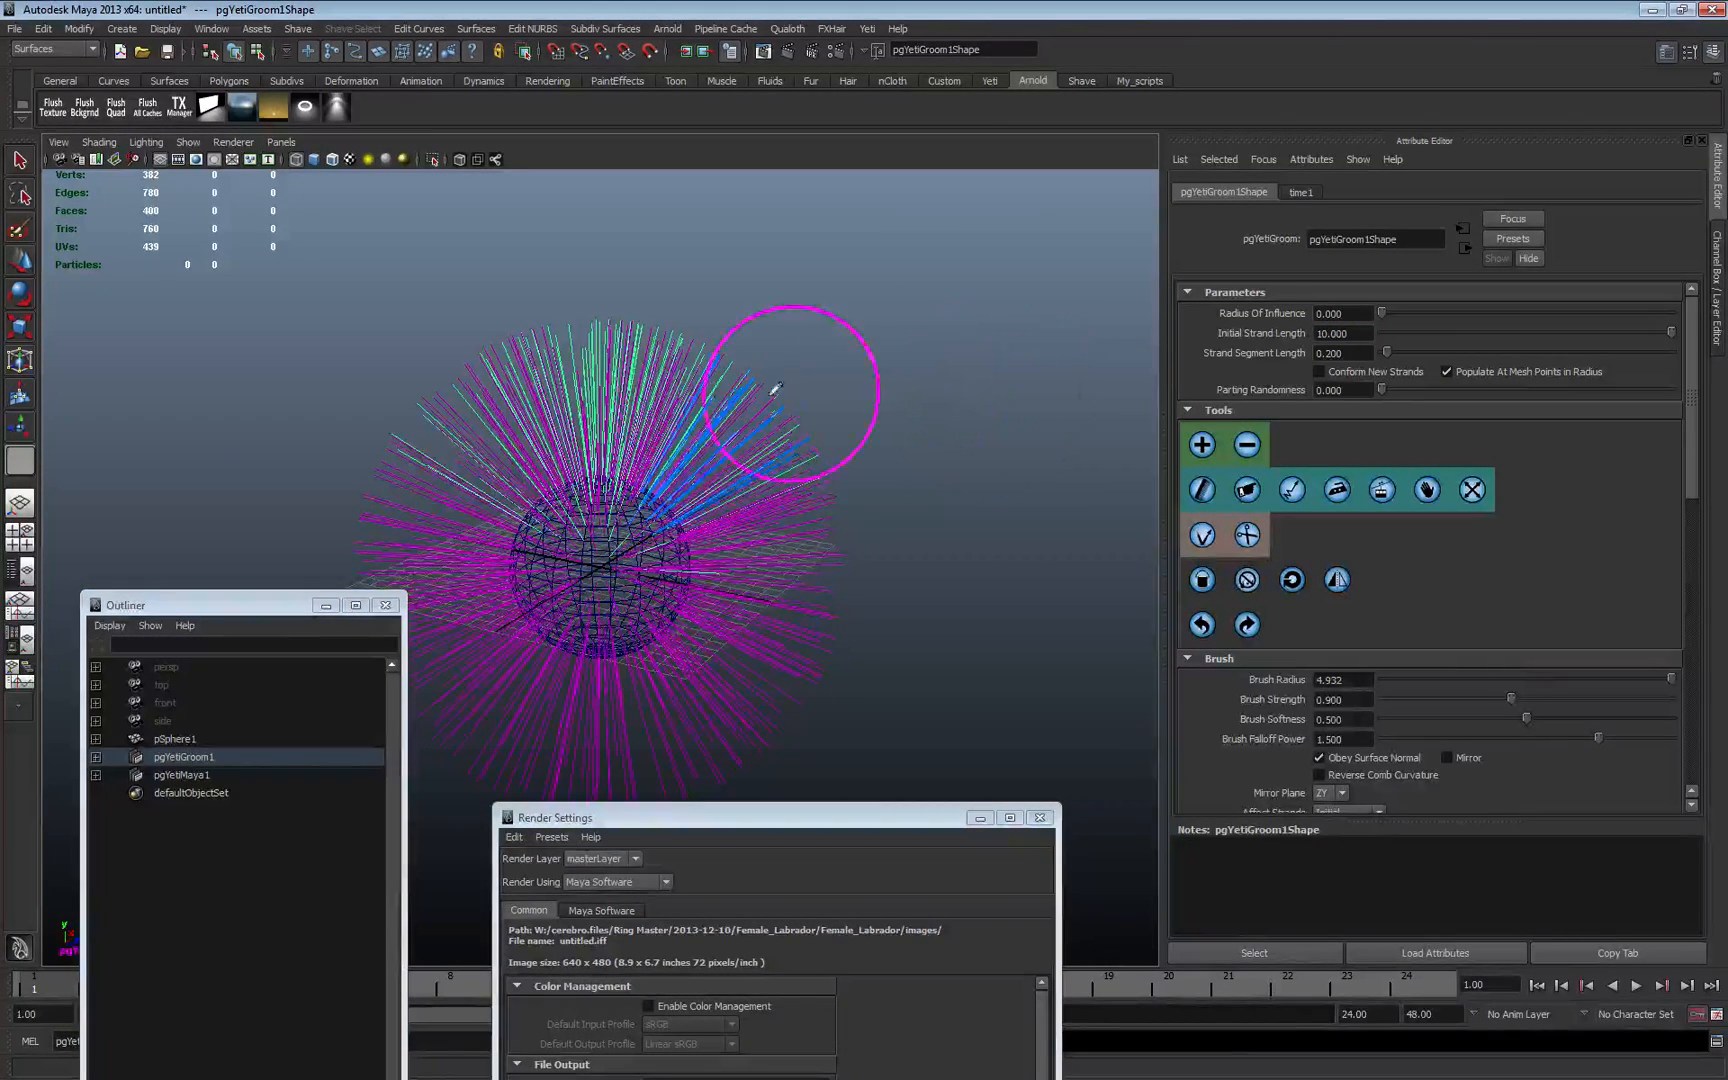
- Comb the groom strands outward and downward from the top of the sphere on several sides
left_click_drag(598, 413, 835, 482)
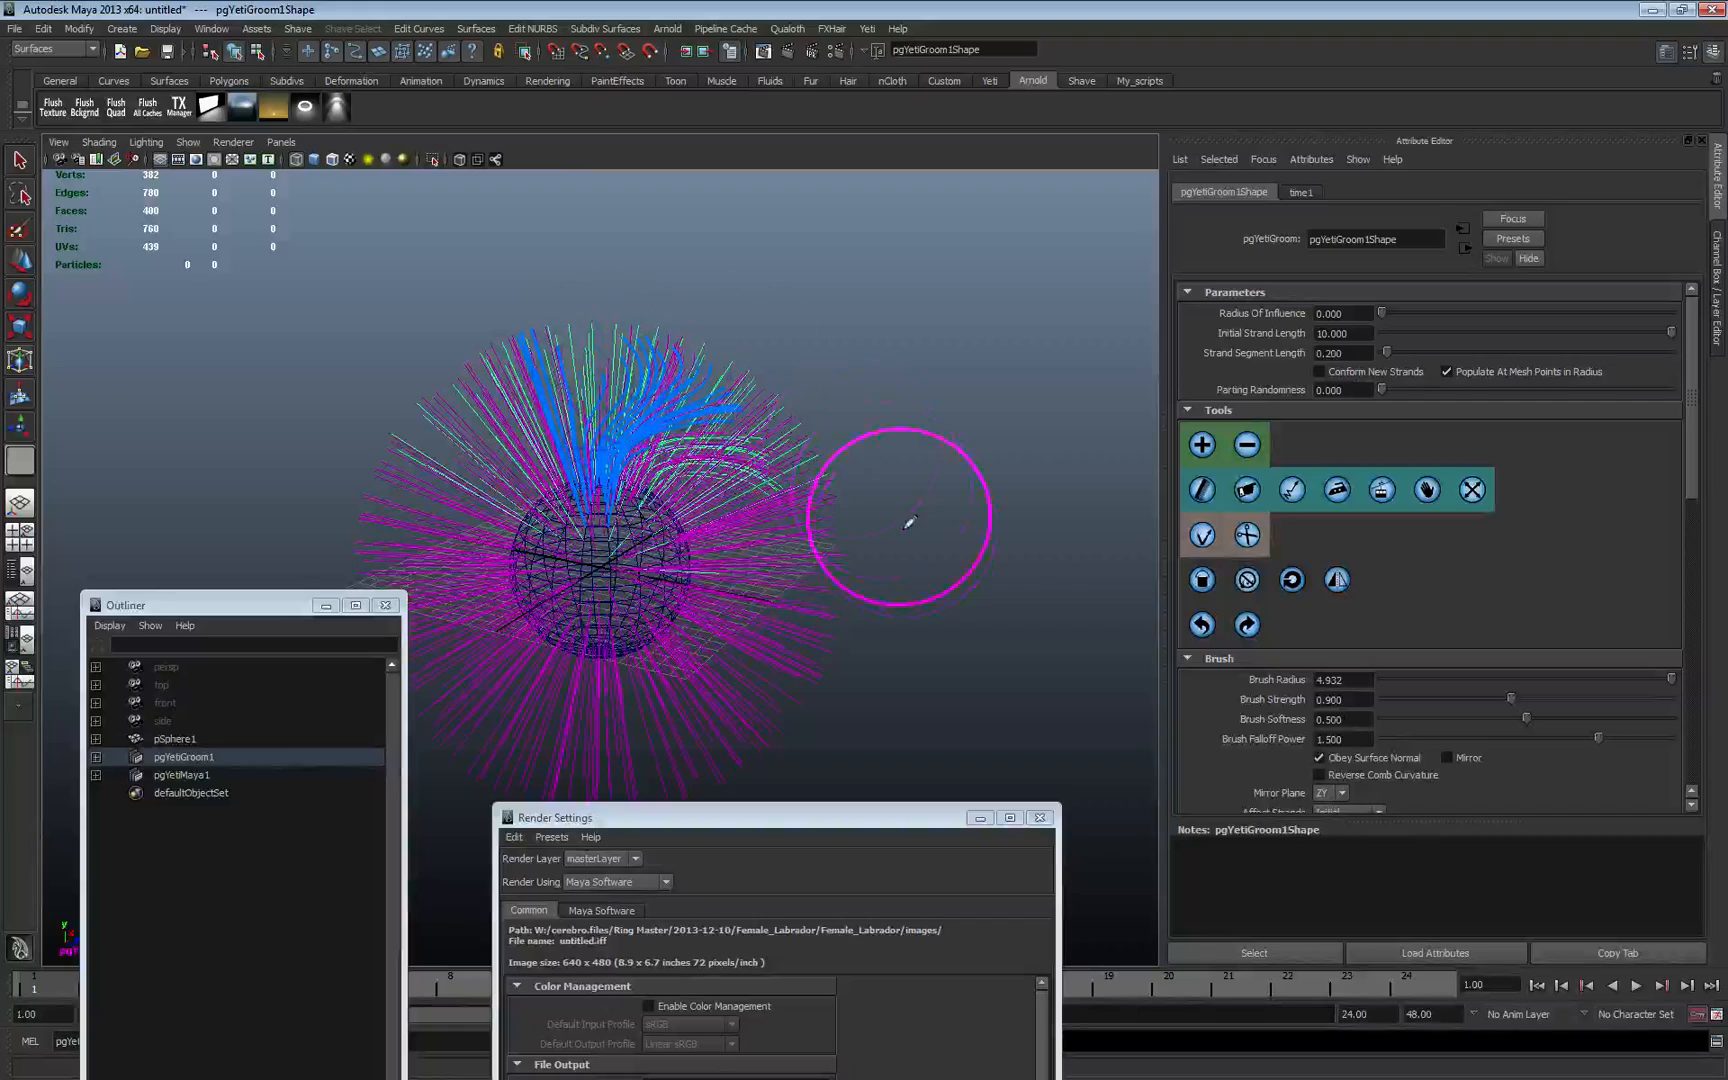
mouse_move(579, 413)
left_mouse_down()
mouse_move(351, 498)
mouse_move(401, 494)
mouse_move(345, 520)
left_mouse_up()
left_click_drag(545, 478, 372, 548)
mouse_move(630, 440)
left_mouse_down()
mouse_move(895, 563)
mouse_move(915, 615)
mouse_move(730, 474)
mouse_move(850, 646)
left_mouse_up()
mouse_move(672, 484)
left_mouse_down()
mouse_move(802, 571)
mouse_move(836, 674)
left_mouse_up()
mouse_move(836, 674)
left_mouse_down("alt")
mouse_move(837, 596)
mouse_move(672, 530)
left_mouse_up("alt")
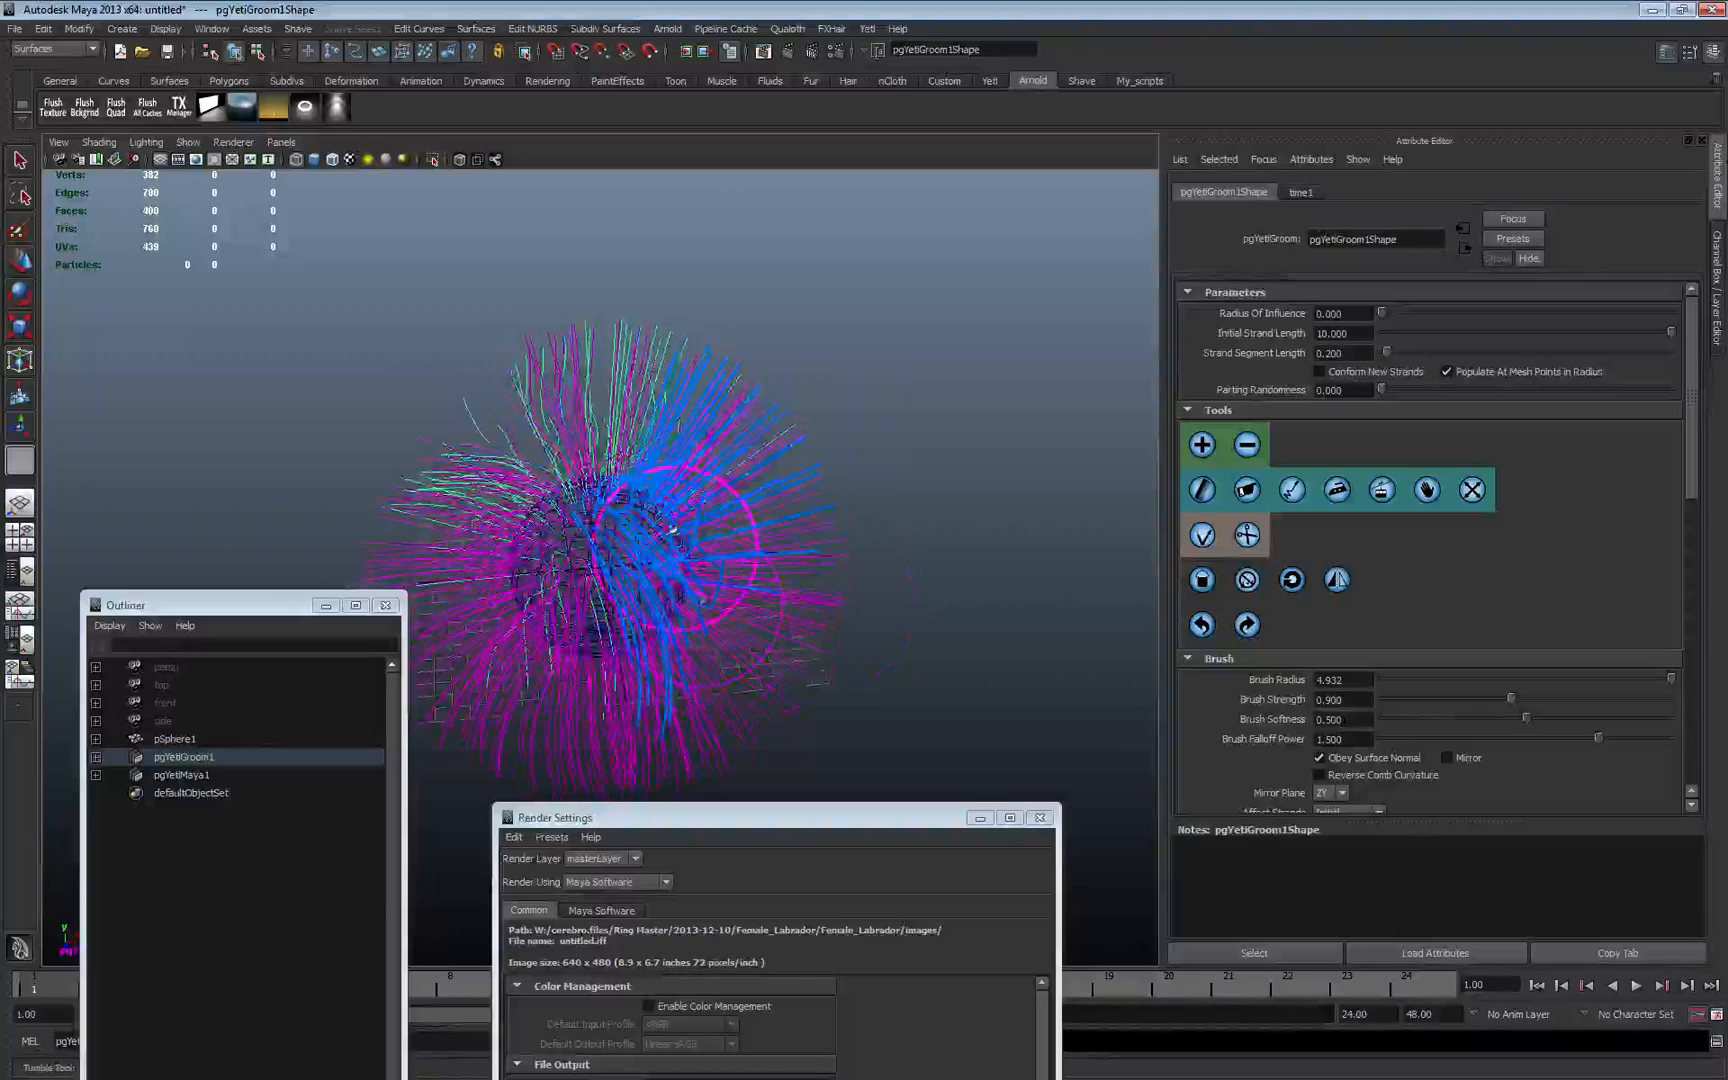
mouse_move(715, 432)
left_mouse_down()
mouse_move(891, 586)
mouse_move(779, 568)
mouse_move(655, 426)
left_mouse_up()
left_click_drag(552, 374, 262, 540)
mouse_move(624, 394)
left_mouse_down()
mouse_move(943, 573)
mouse_move(1010, 398)
mouse_move(1058, 353)
left_mouse_up()
mouse_move(760, 339)
left_mouse_down()
mouse_move(922, 443)
mouse_move(929, 517)
mouse_move(903, 478)
mouse_move(983, 532)
mouse_move(1049, 513)
left_mouse_up()
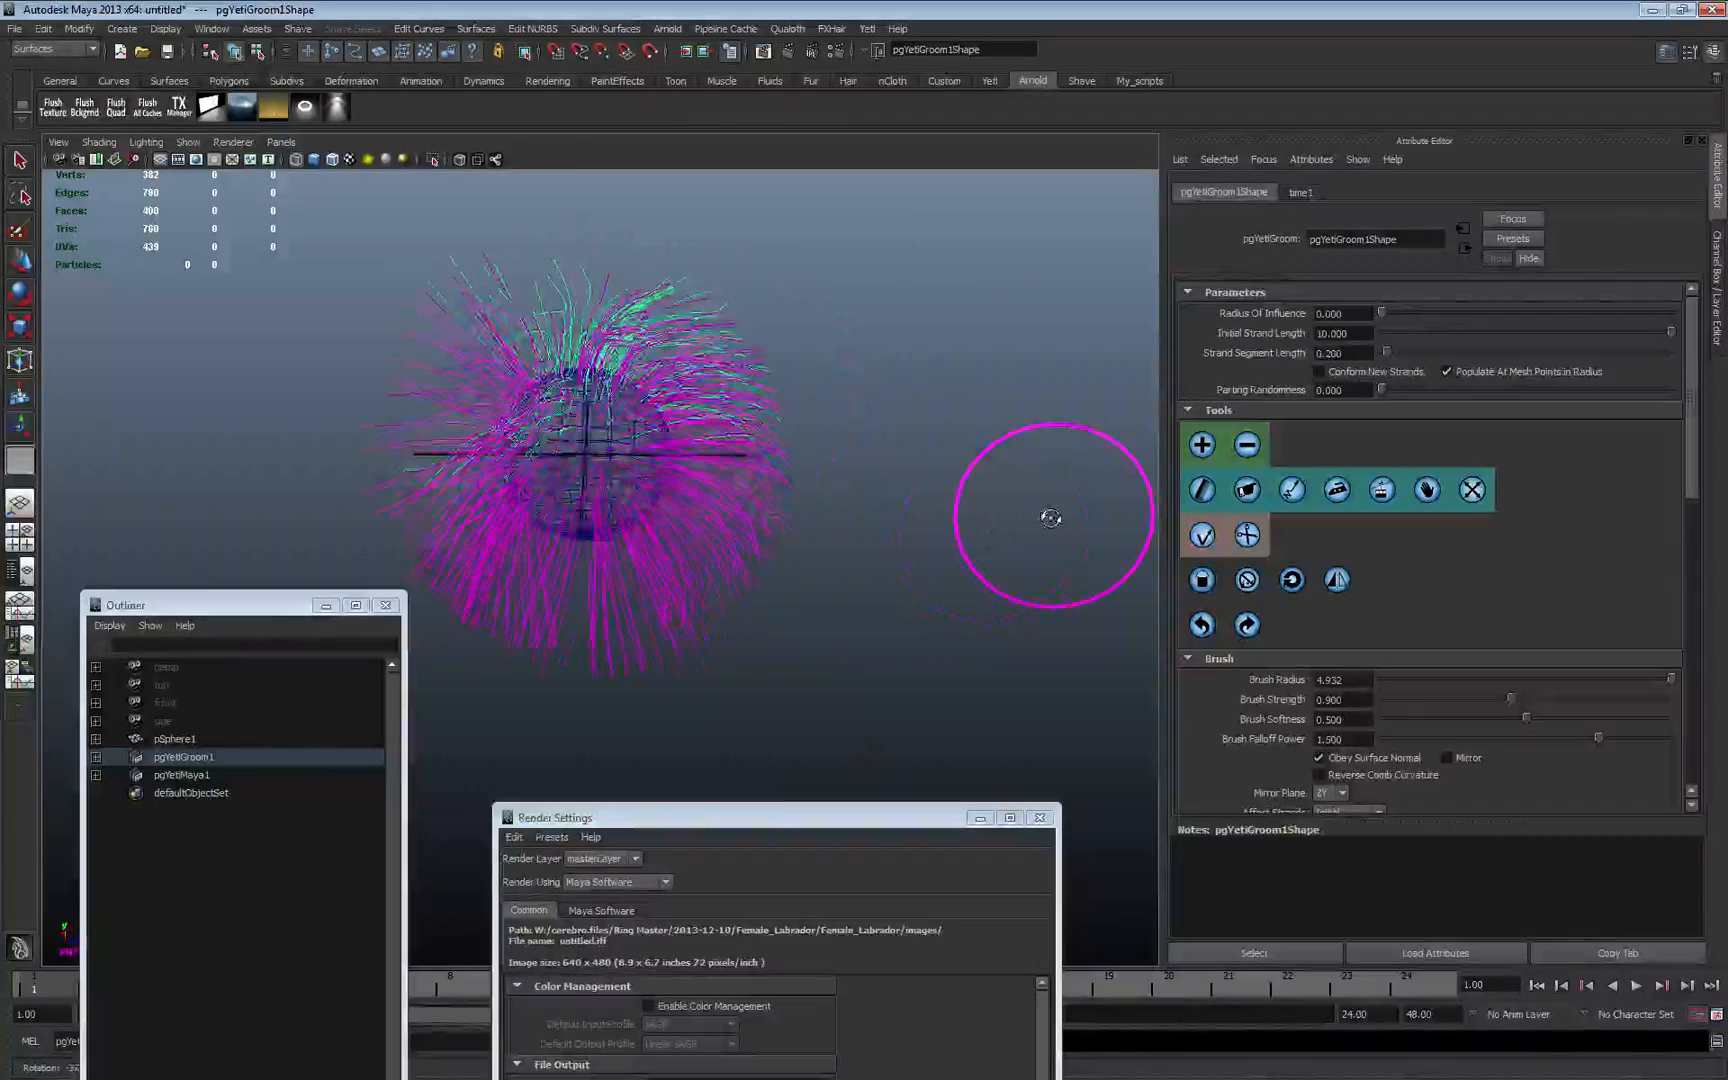
left_click_drag(542, 374, 413, 433)
left_click_drag(502, 376, 425, 352)
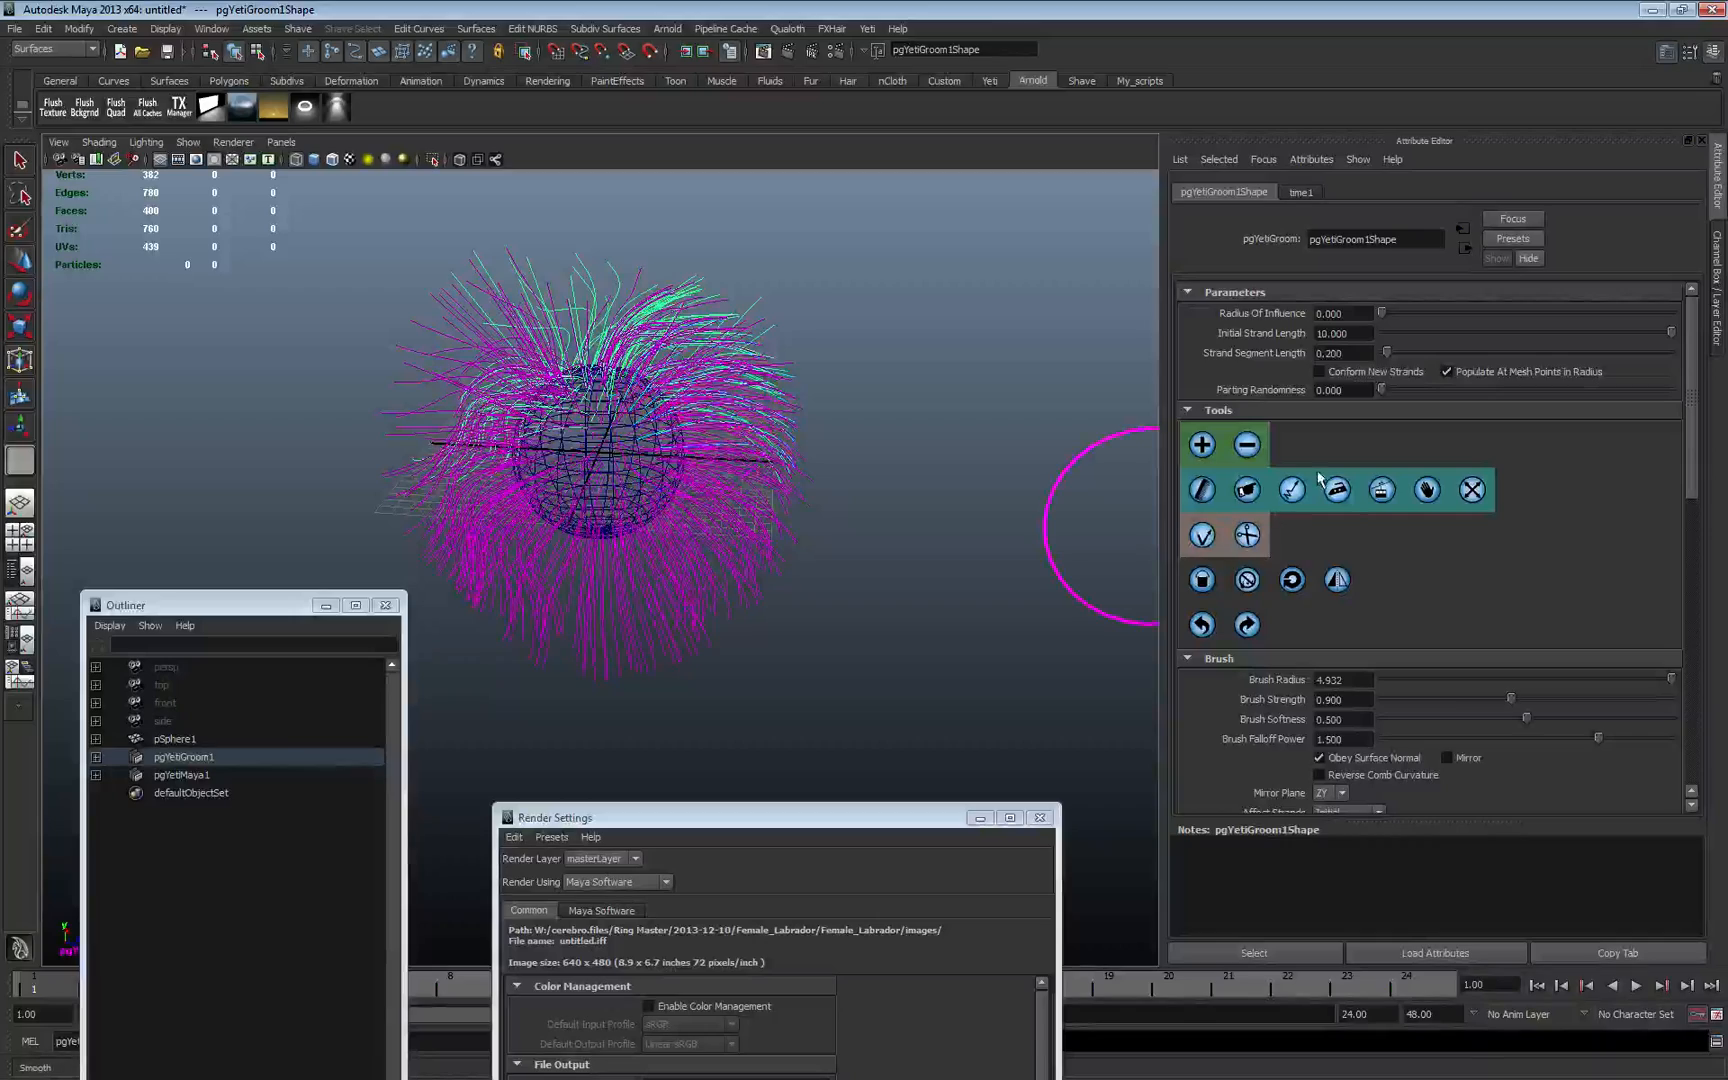
- Smooth the combed strands around the upper part of the sphere with the Smooth brush
left_click(1339, 498)
left_click_drag(565, 424, 540, 413)
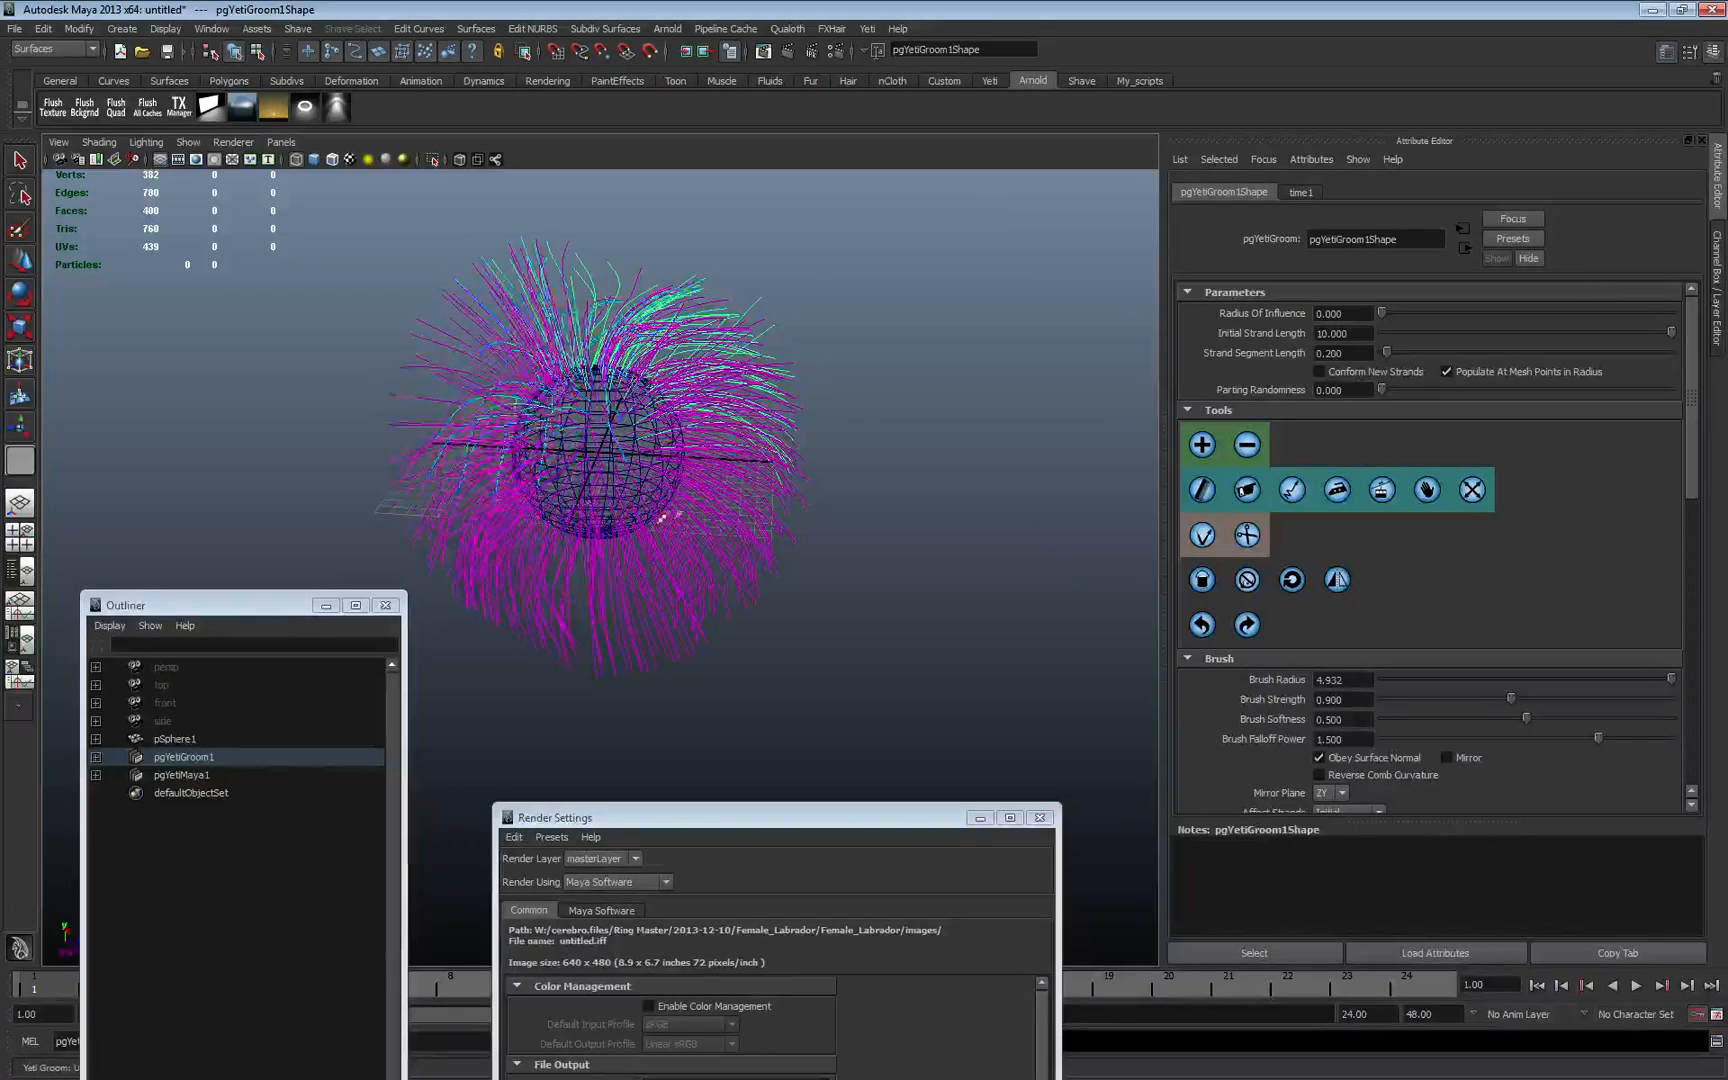
left_click_drag(857, 540, 752, 540, "alt")
mouse_move(685, 388)
left_mouse_down()
mouse_move(656, 404)
mouse_move(656, 384)
left_mouse_up()
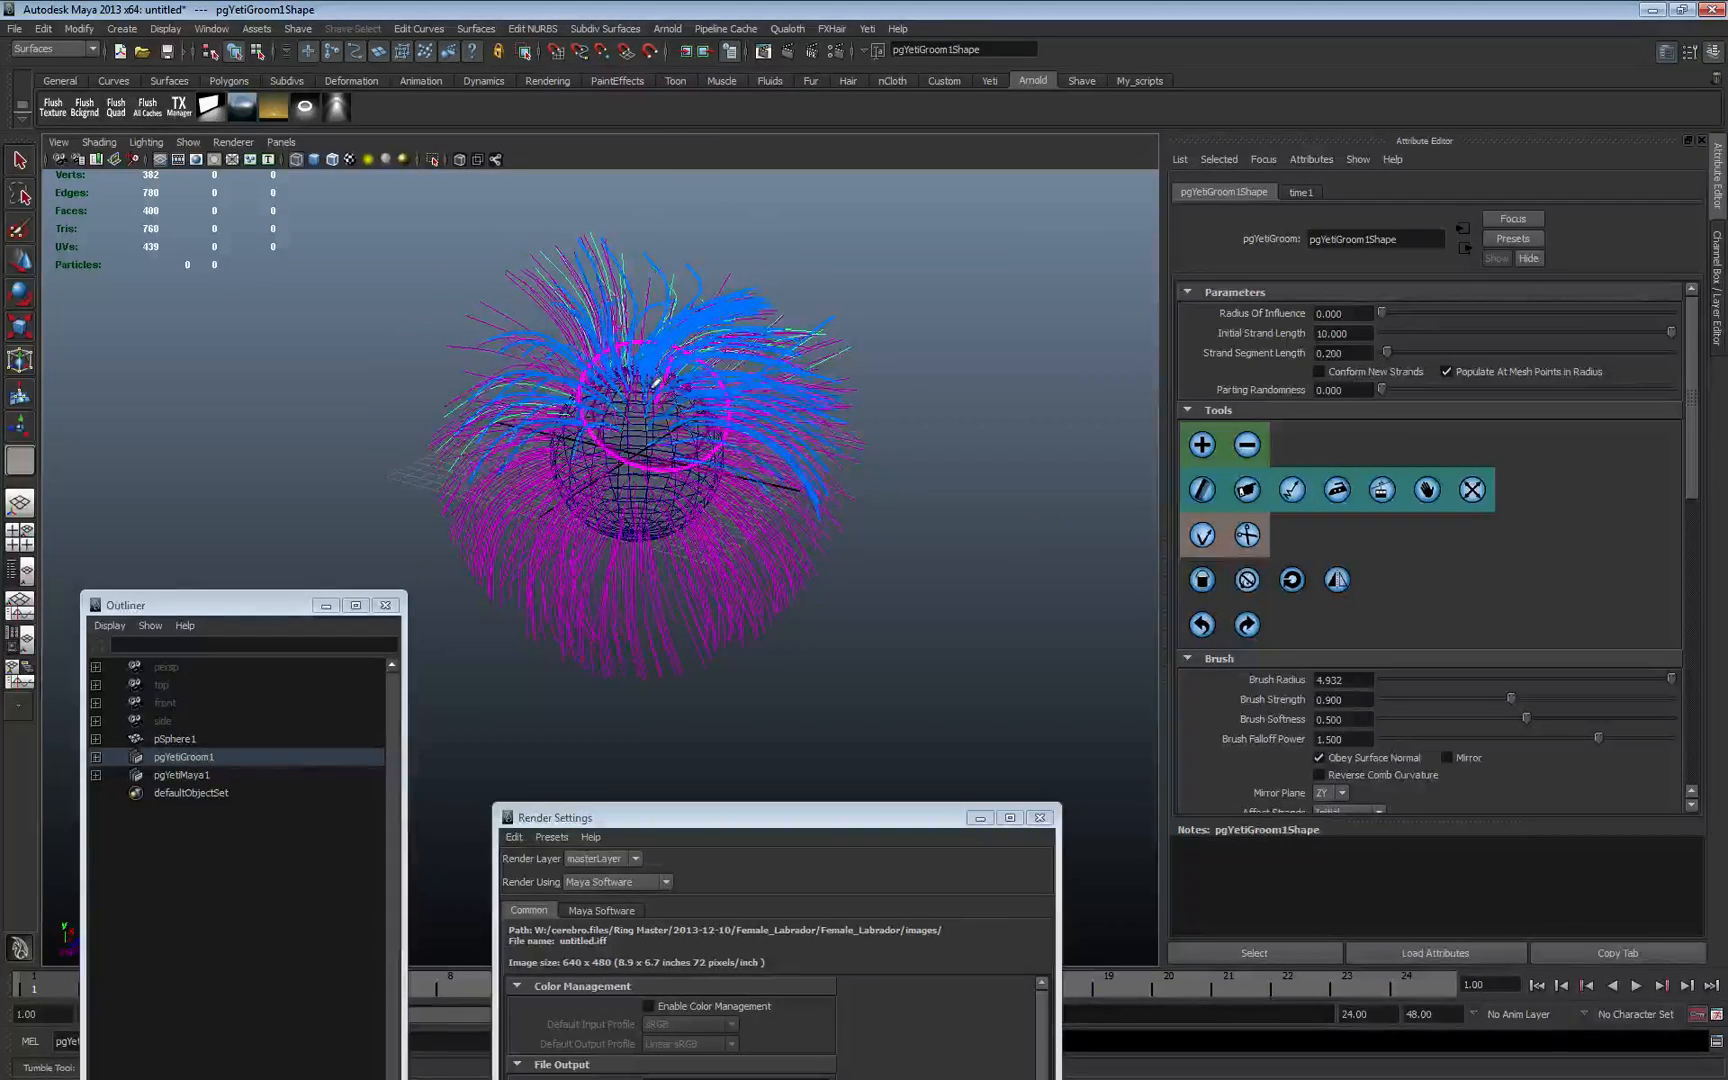
mouse_move(891, 526)
left_mouse_down("alt")
mouse_move(837, 540)
mouse_move(922, 512)
left_mouse_up("alt")
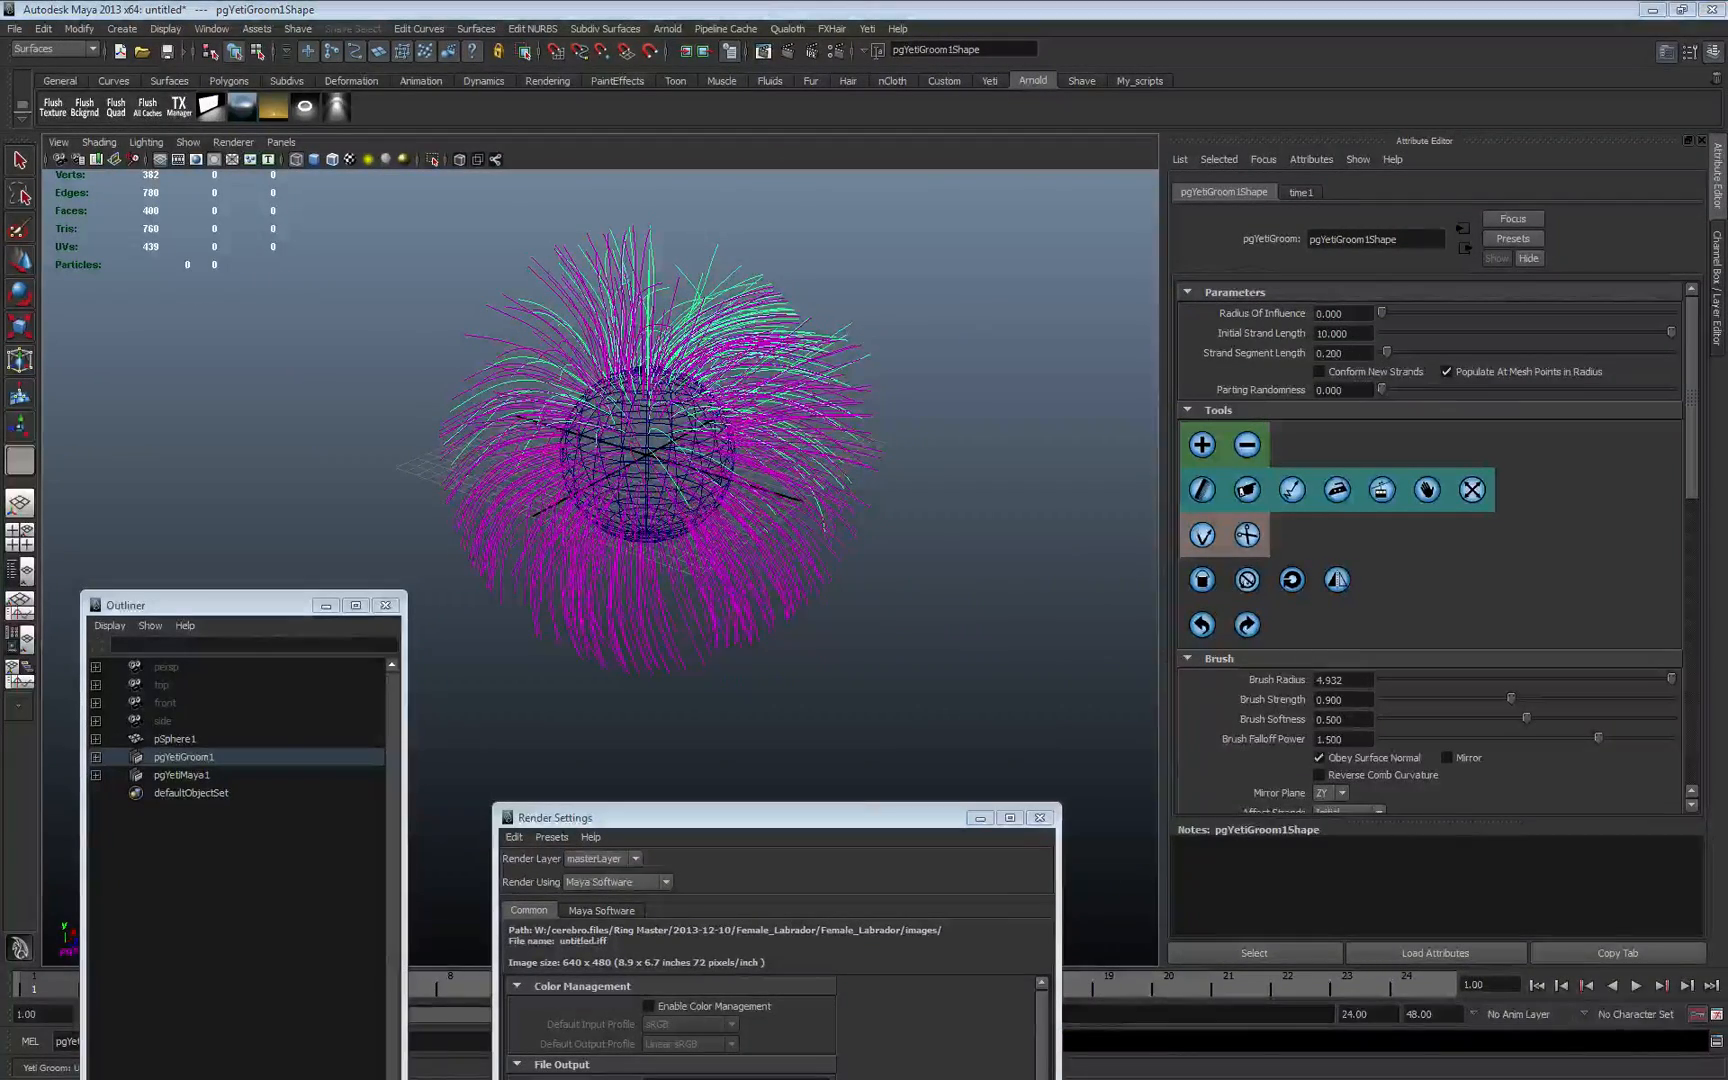
- Bring the graph editor back over the viewport and close import3's node inspector
key("alt+Tab")
left_click_drag(922, 740, 575, 390)
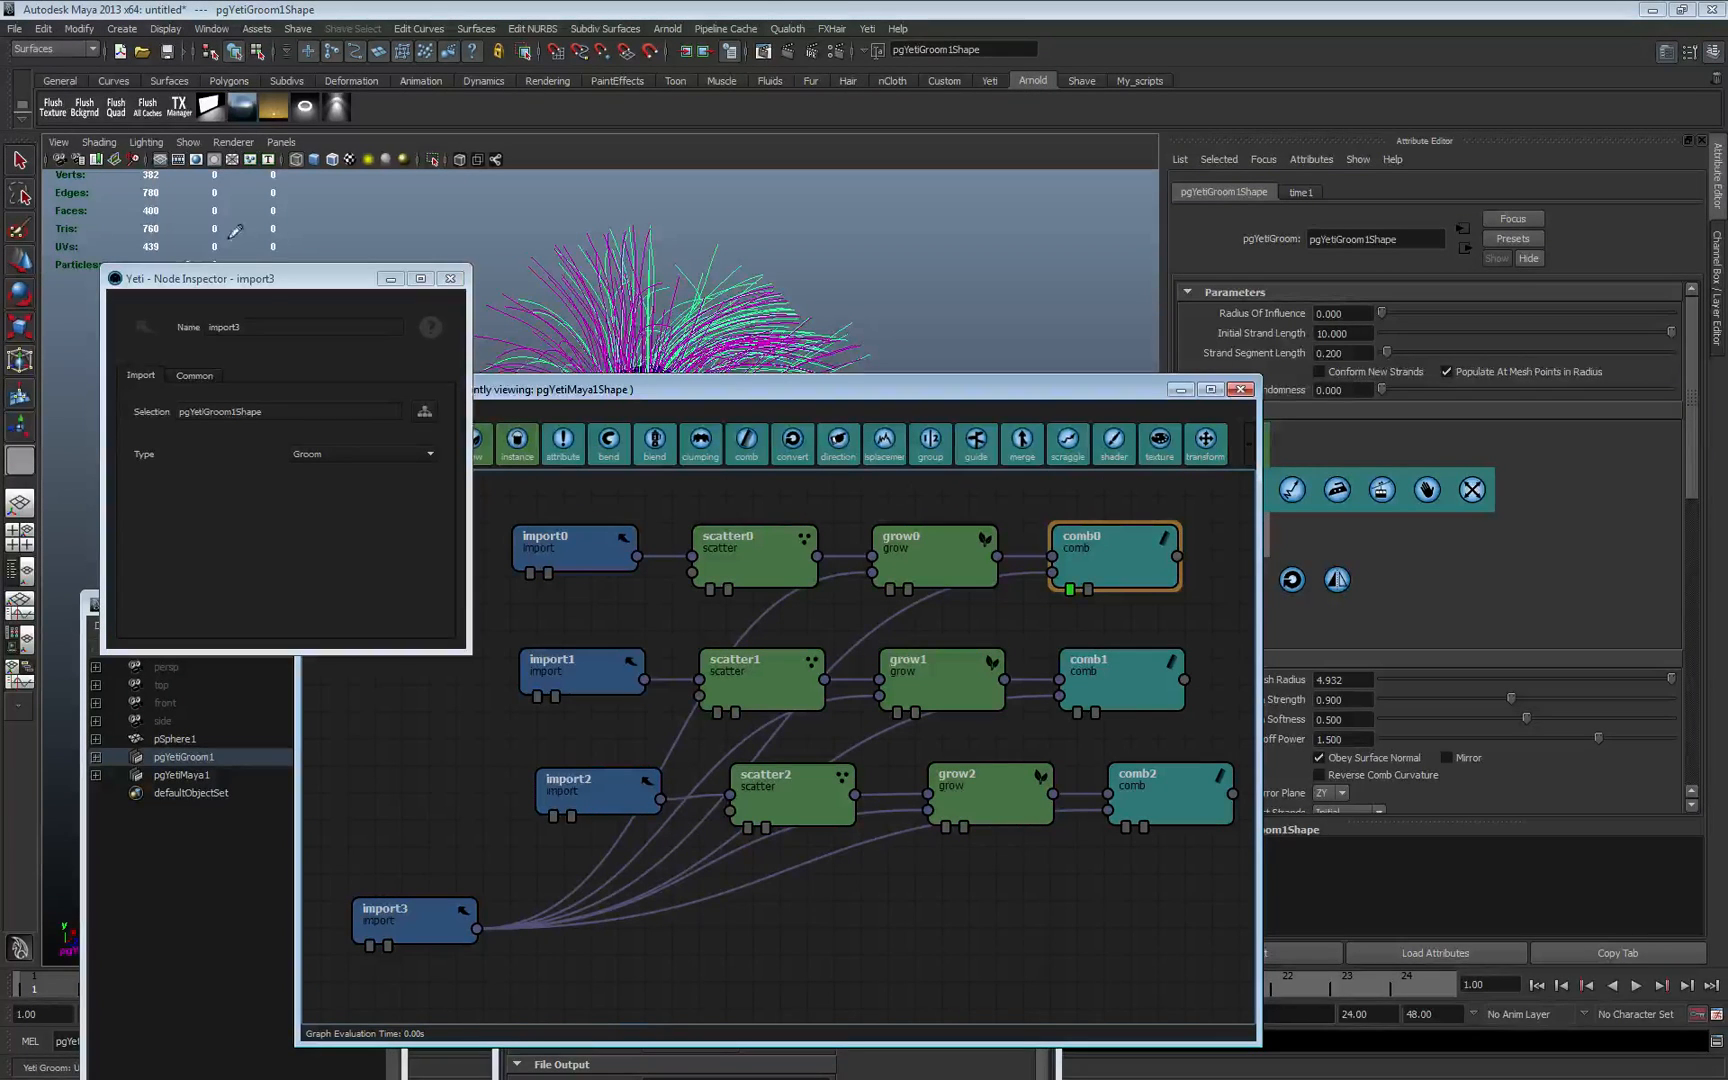
left_click(450, 278)
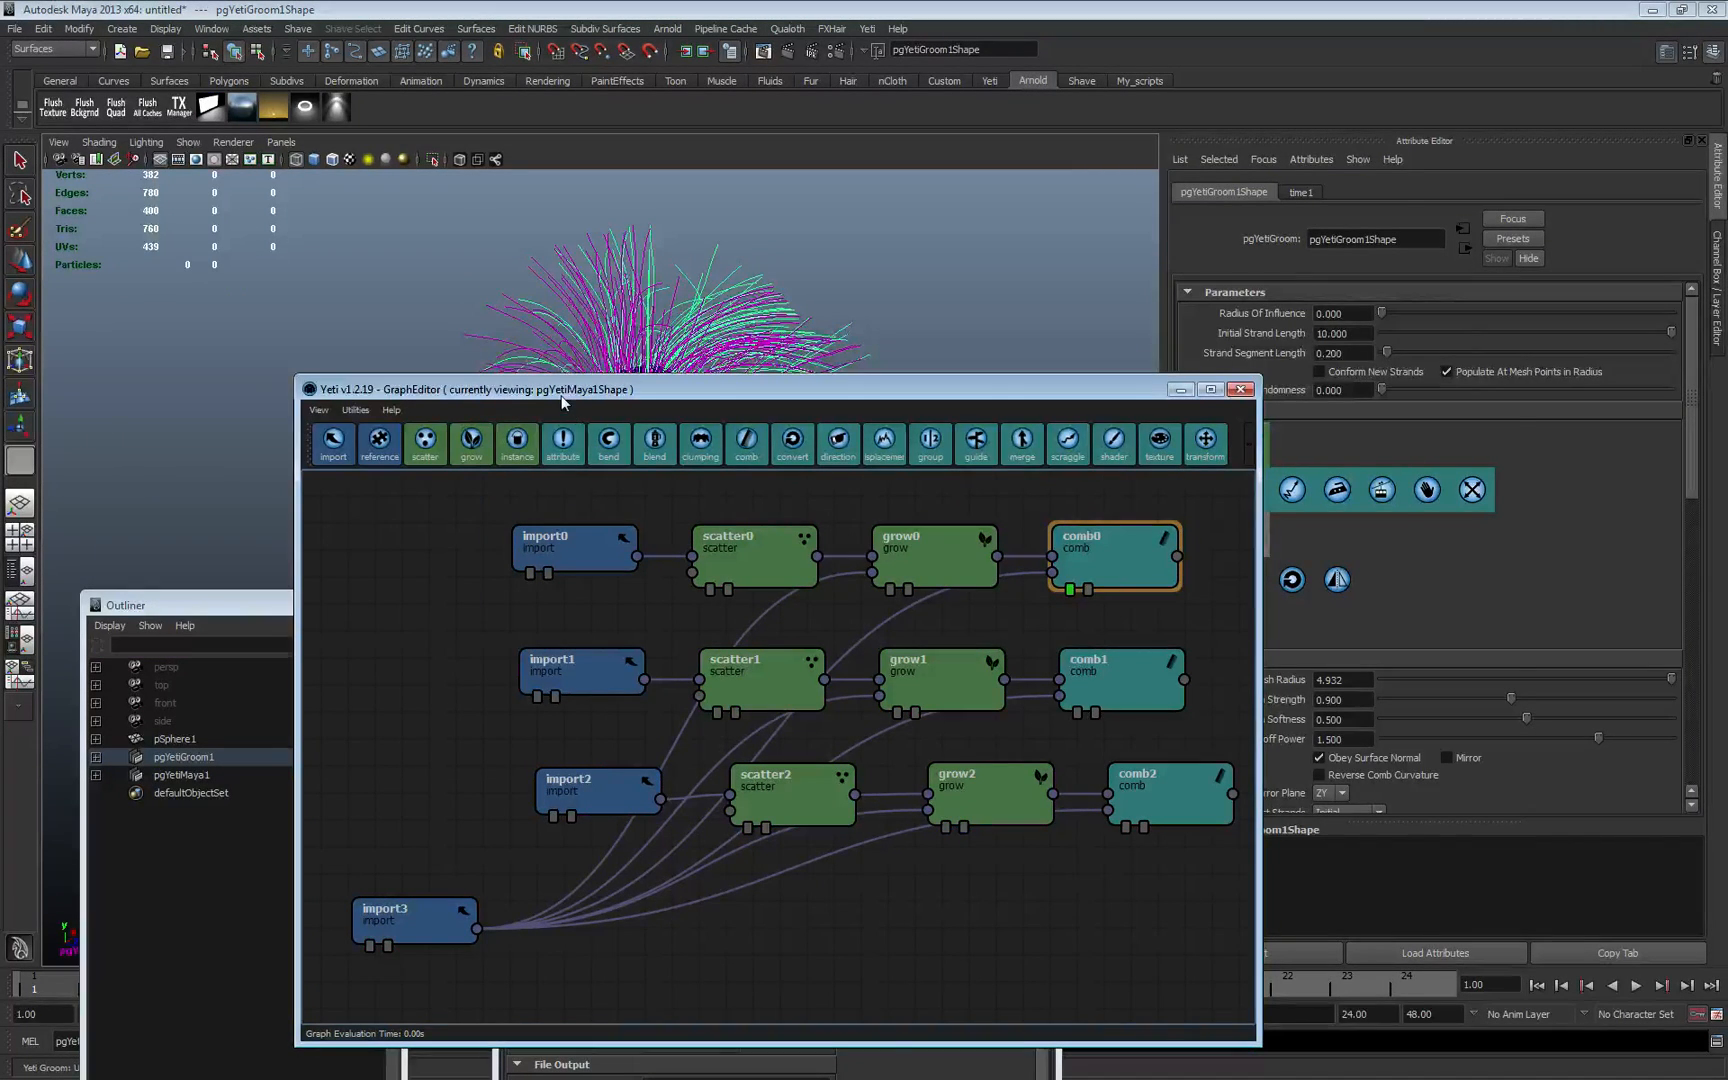
left_click_drag(562, 396, 687, 339)
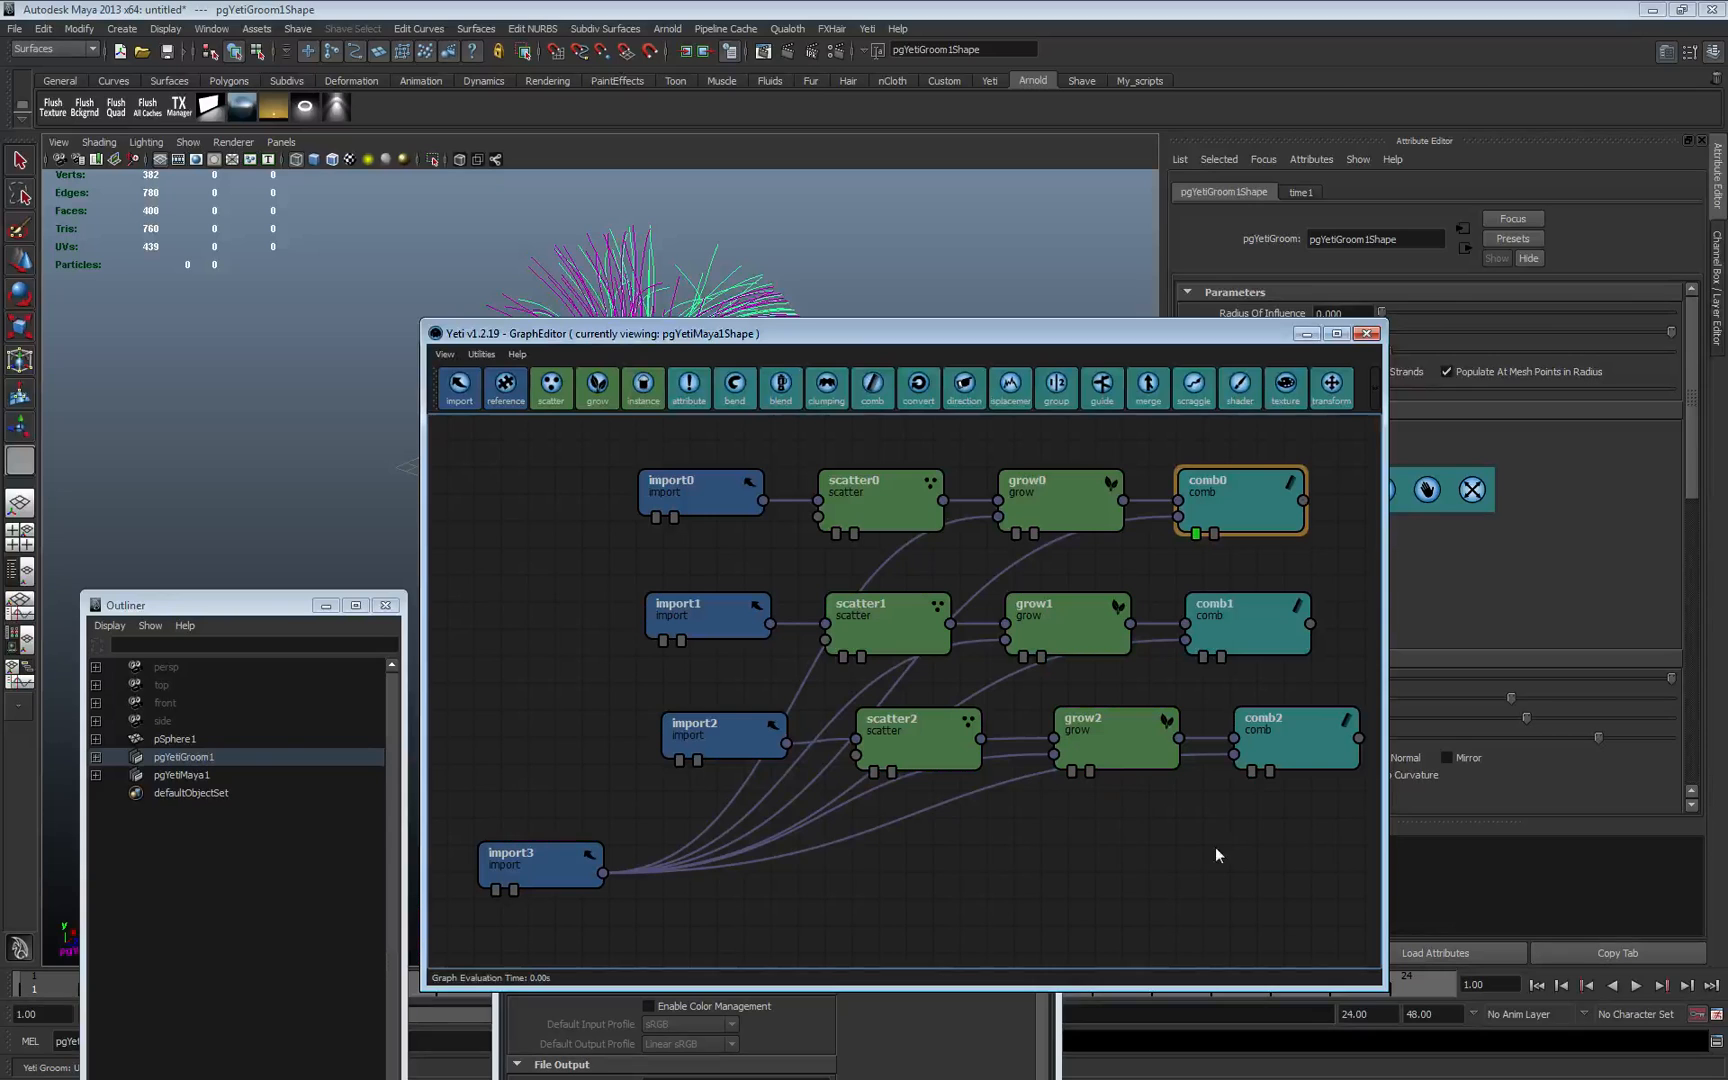
- Widen the graph editor window and shift grow2 and comb2 slightly closer to scatter2
left_click(1303, 733)
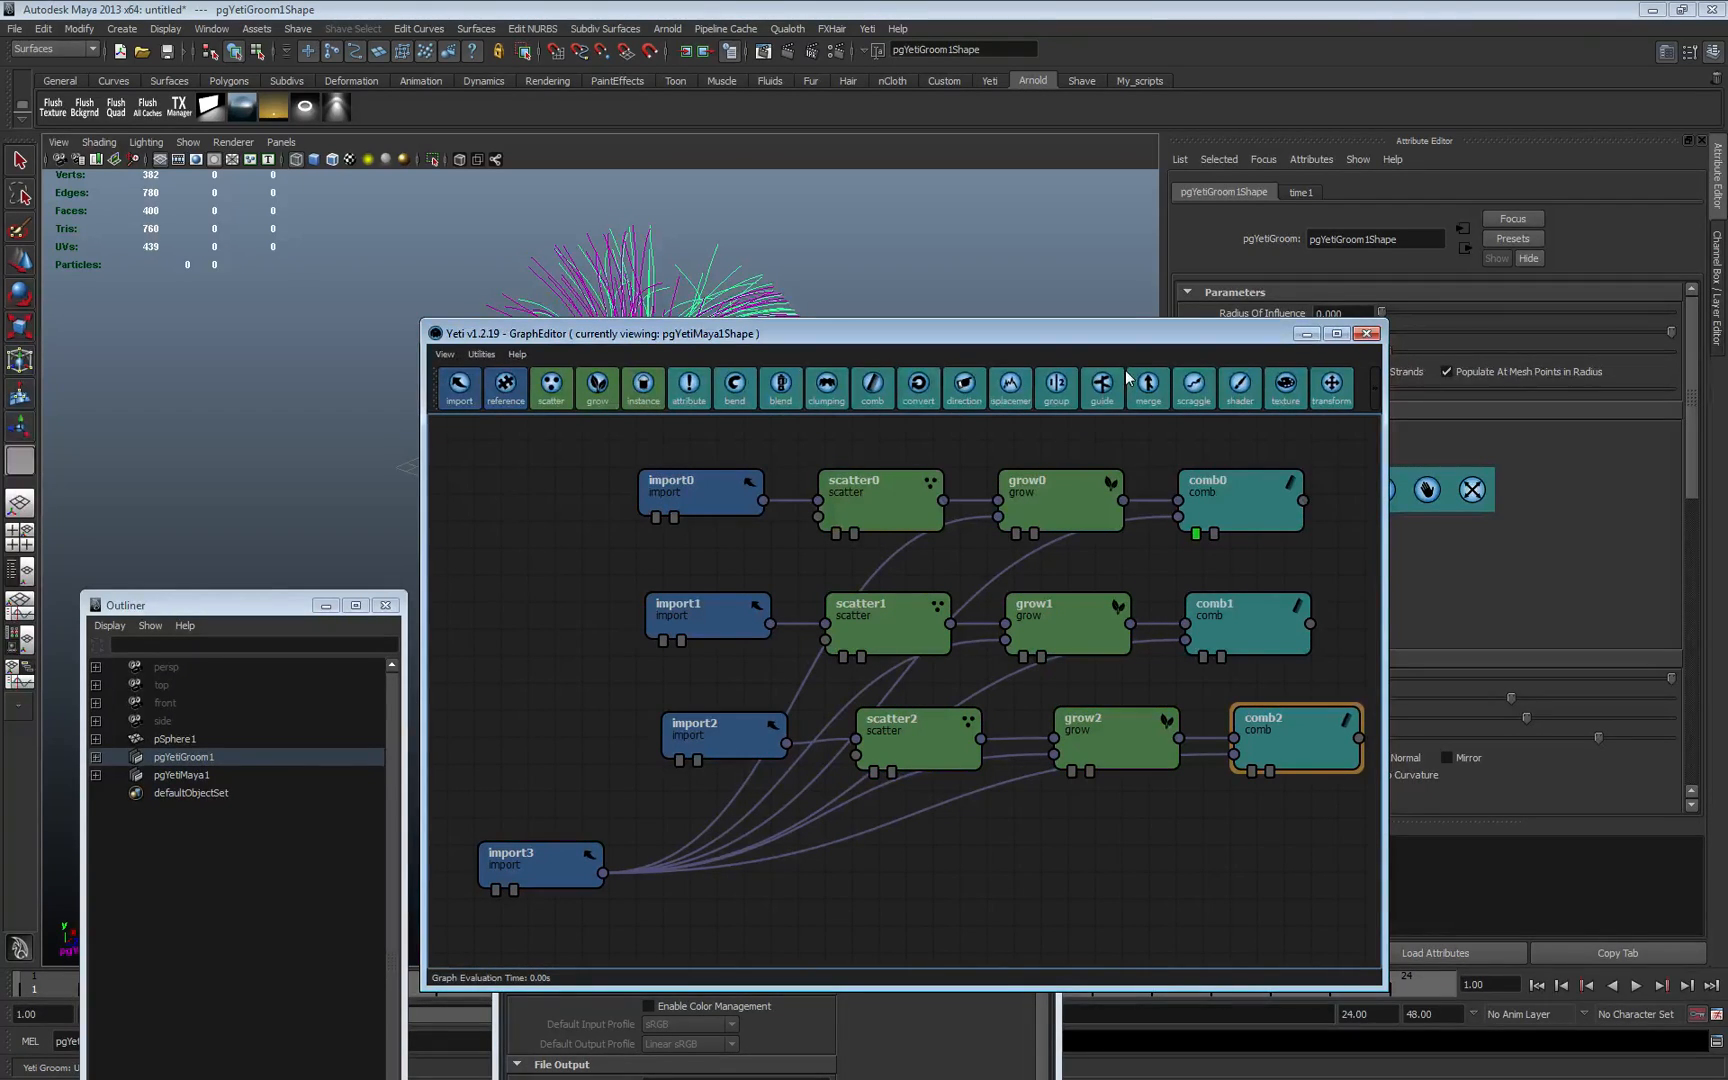
left_click_drag(1123, 335, 765, 398)
left_click_drag(1061, 700, 1250, 705)
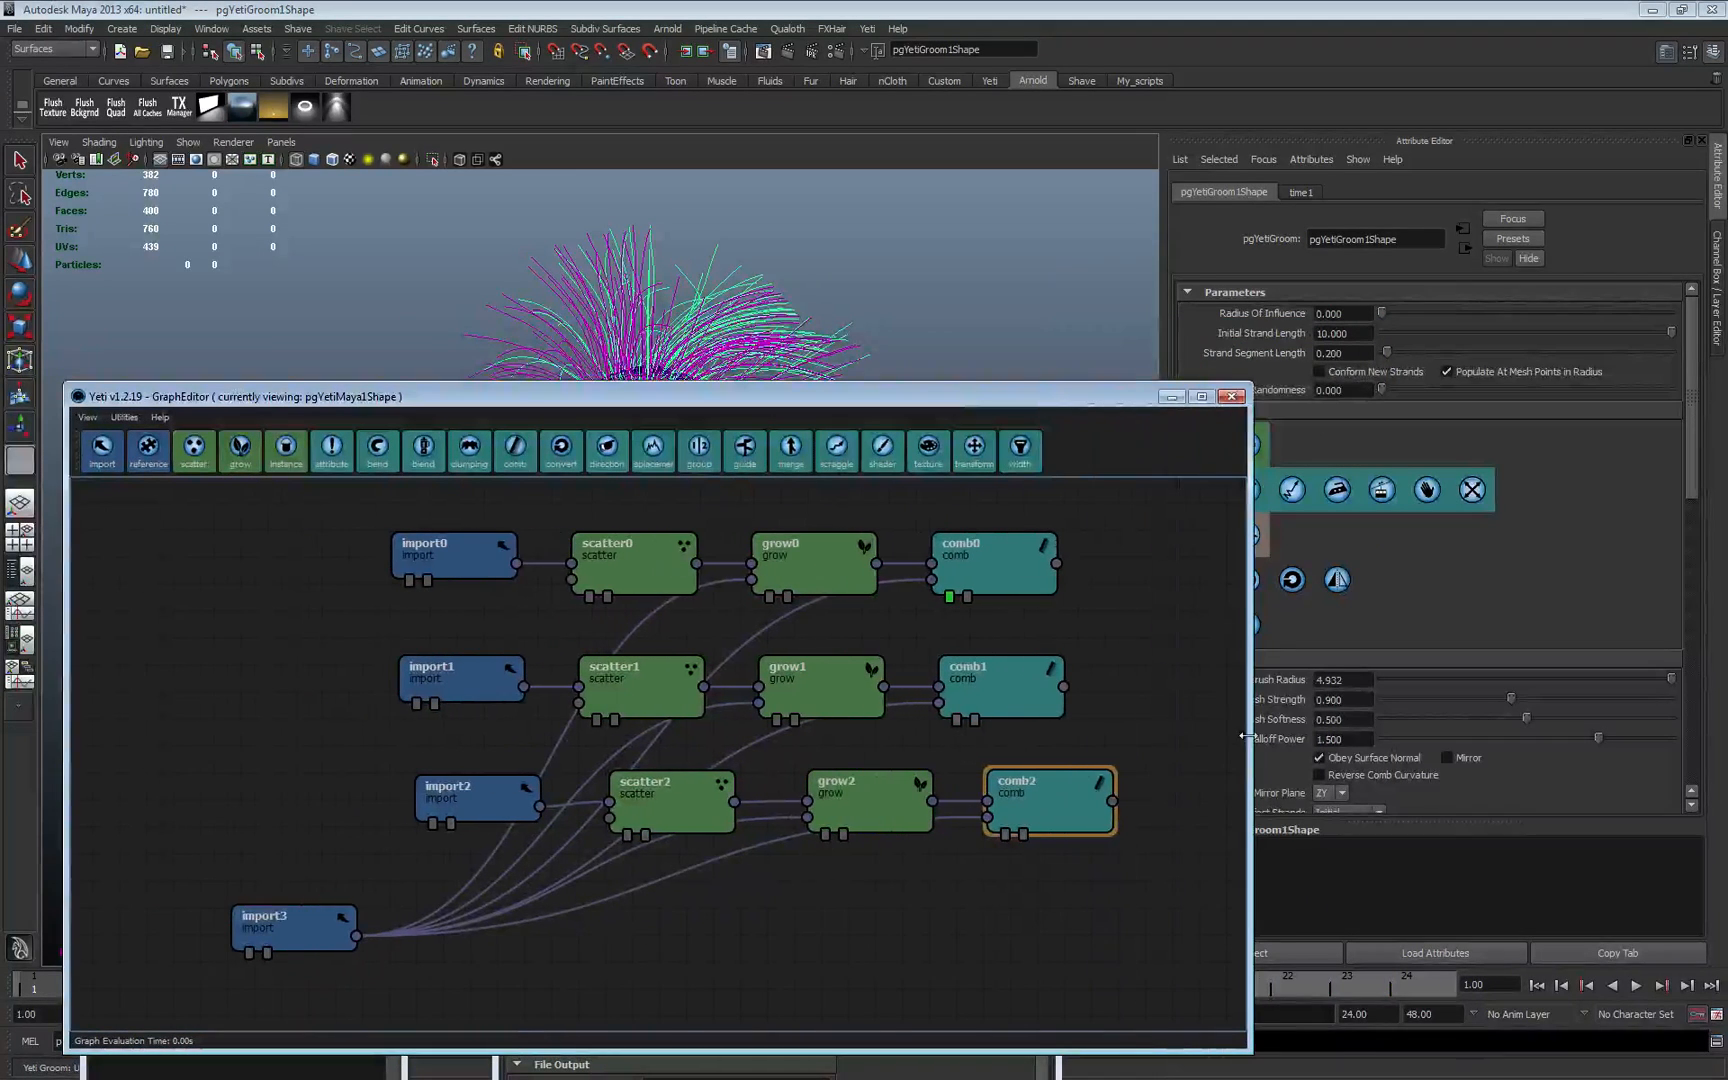
left_click(863, 810)
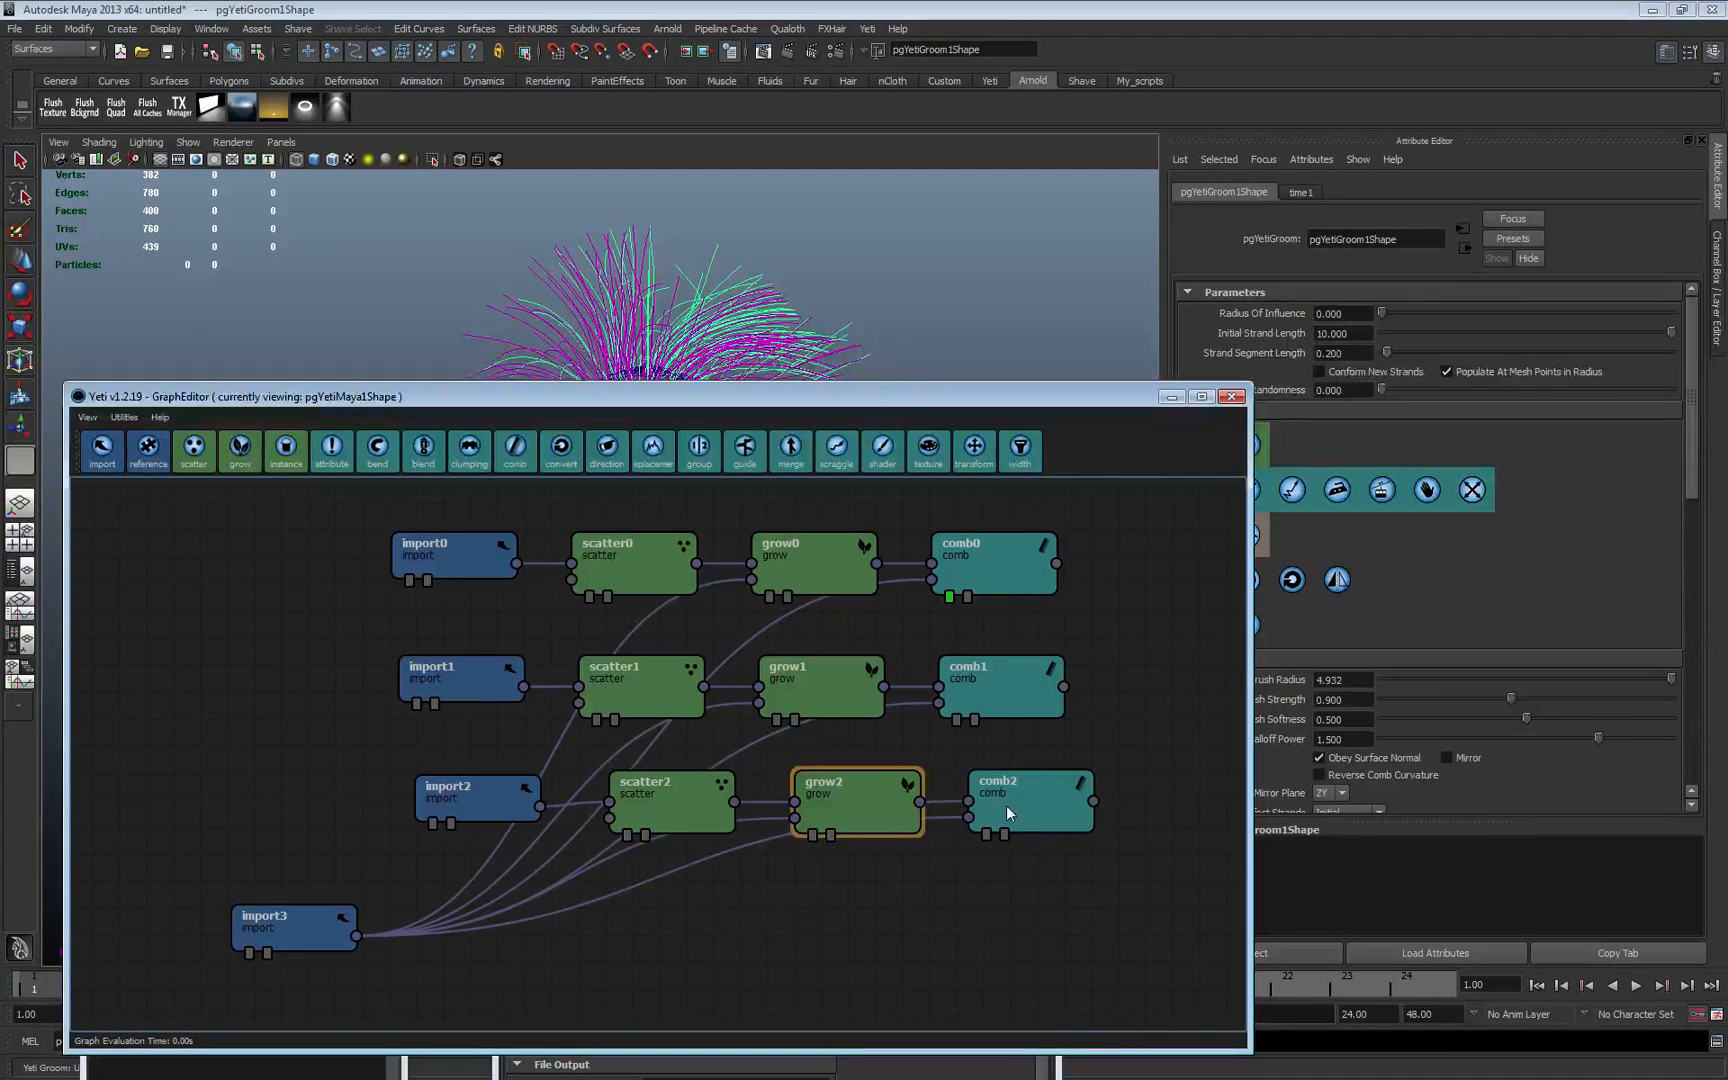
left_click_drag(1007, 805, 996, 806)
left_click_drag(864, 799, 853, 792)
left_click_drag(1004, 803, 996, 803)
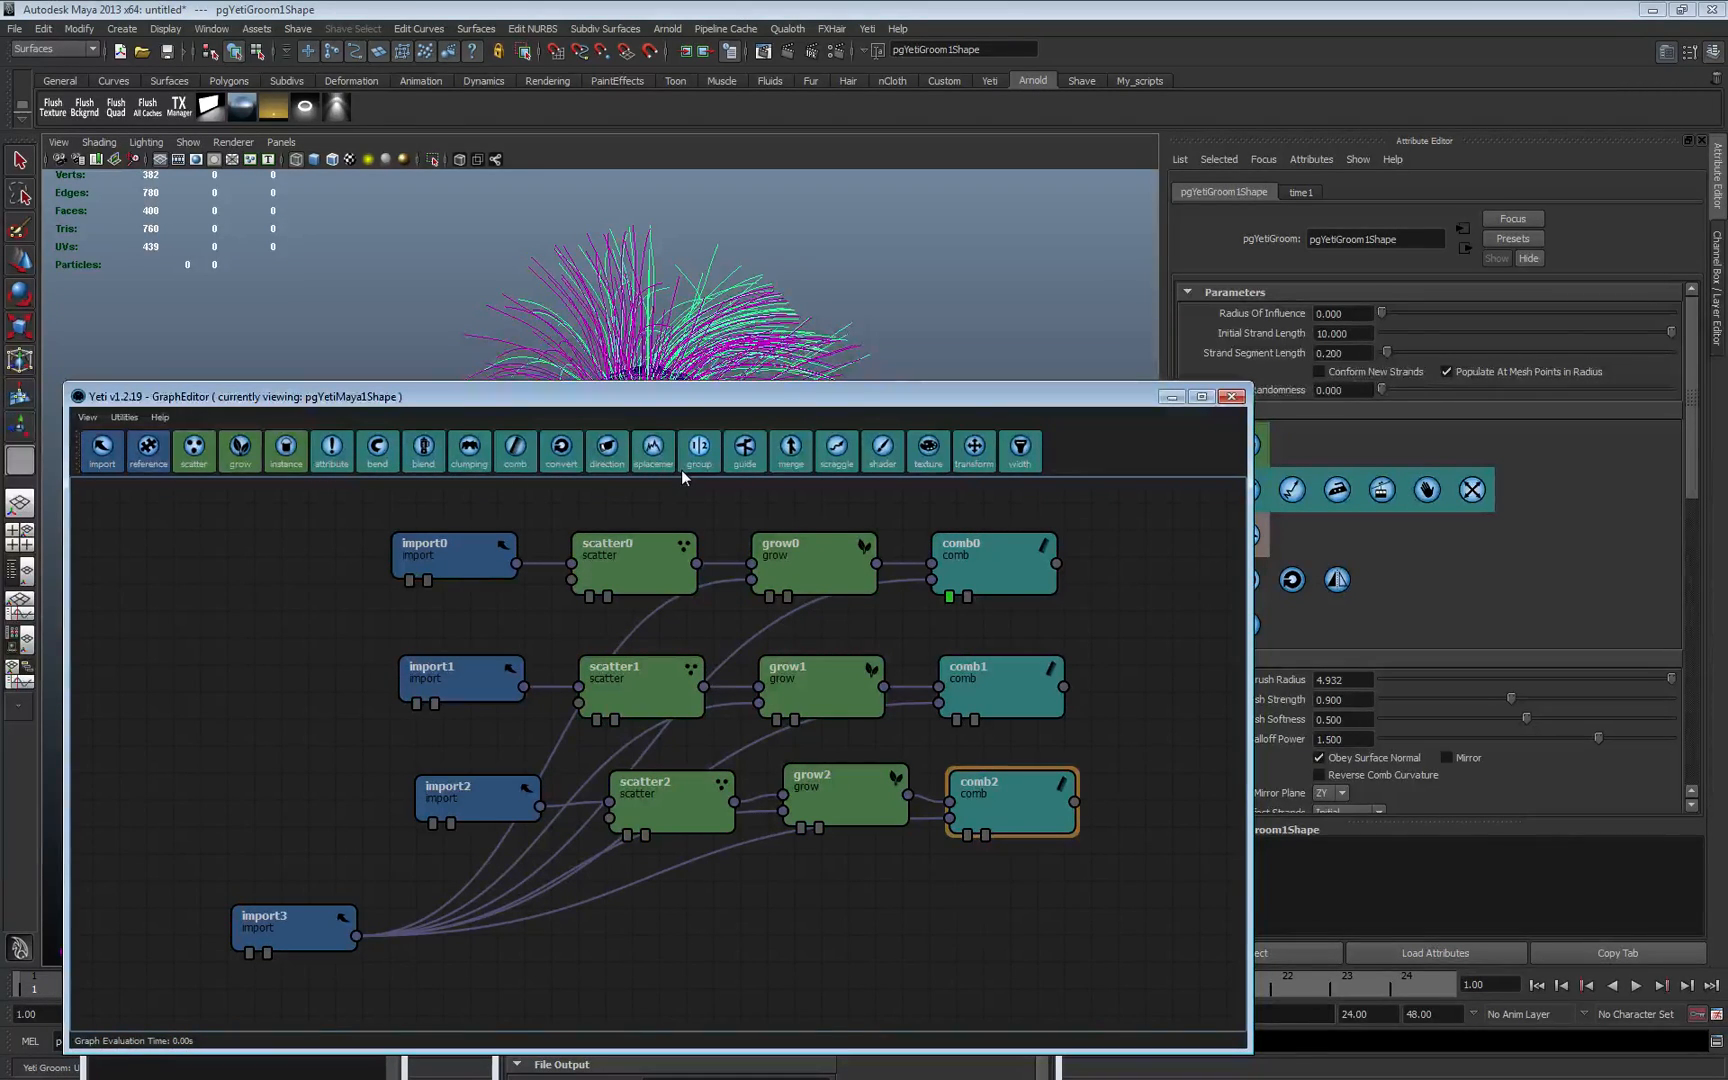
- Add a clumping node beside the comb nodes and delete its connection from comb2
left_click(469, 449)
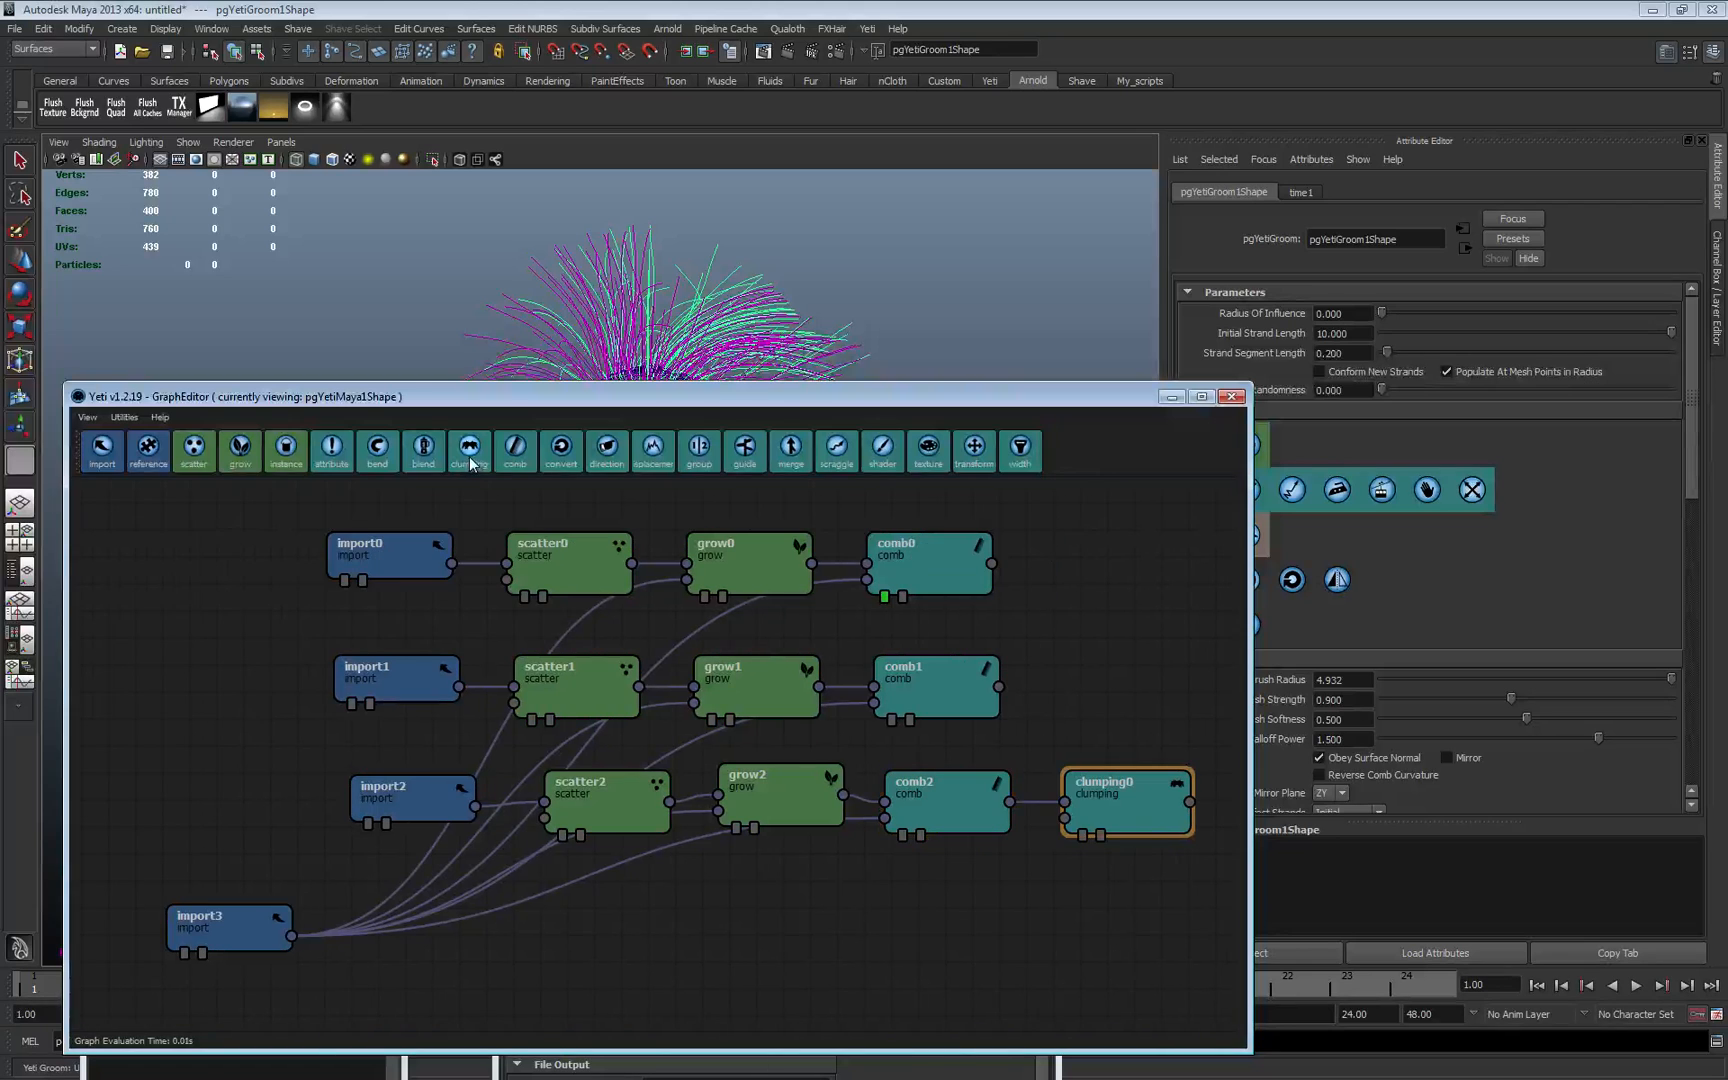
left_click_drag(1149, 761, 1146, 719)
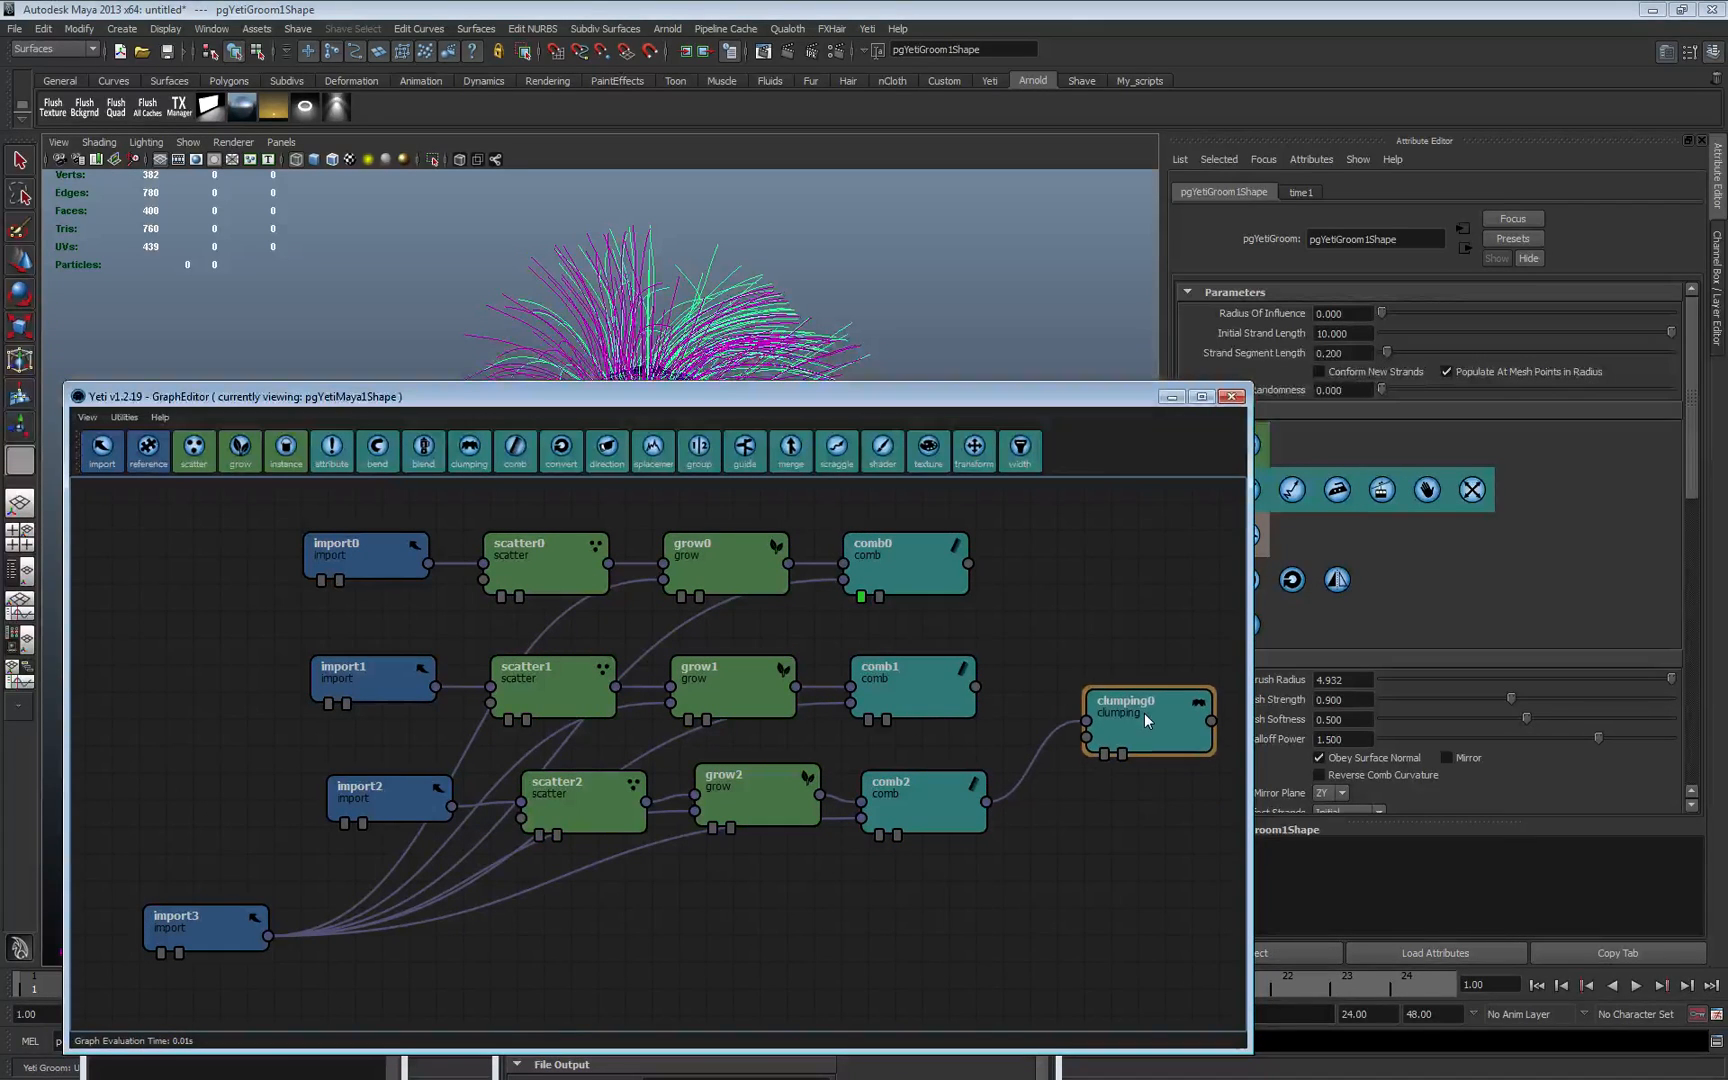
left_click(1035, 766)
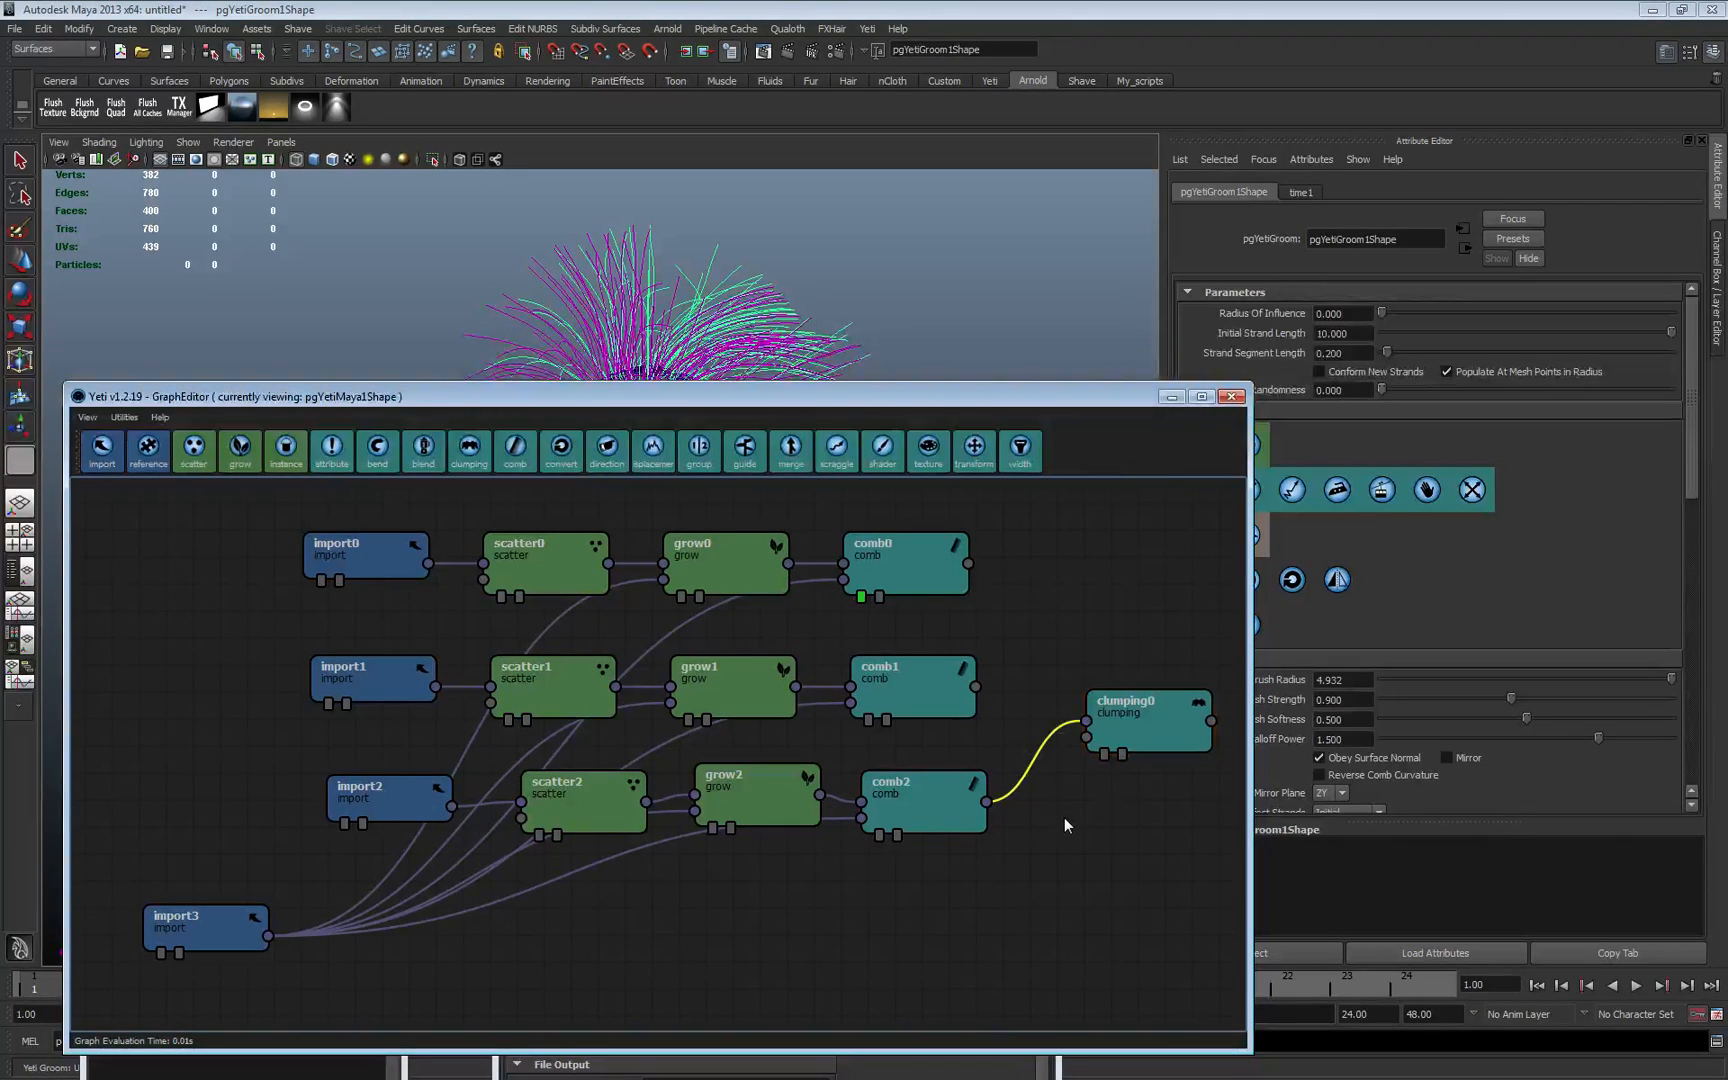
key("Delete")
- Connect comb1 to the first input and comb2 to the second input of clumping0
left_click_drag(979, 398, 876, 466)
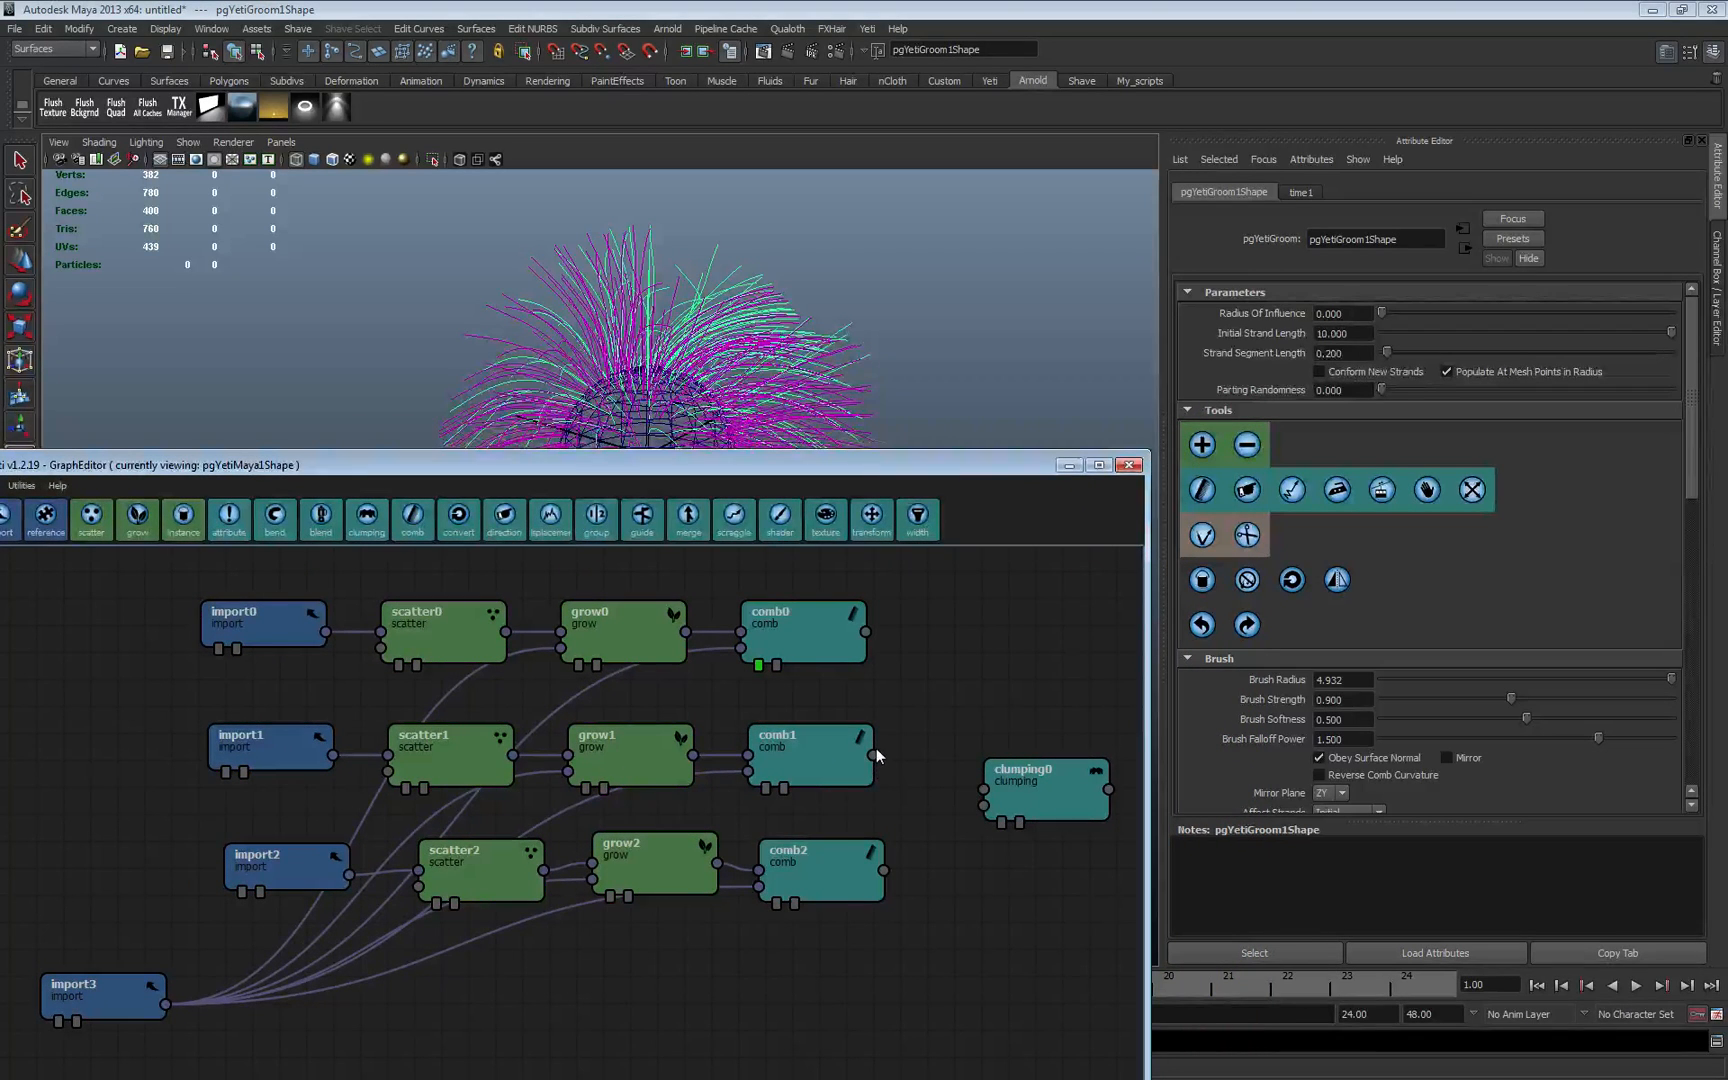
left_click_drag(874, 755, 968, 792)
left_click_drag(886, 869, 985, 805)
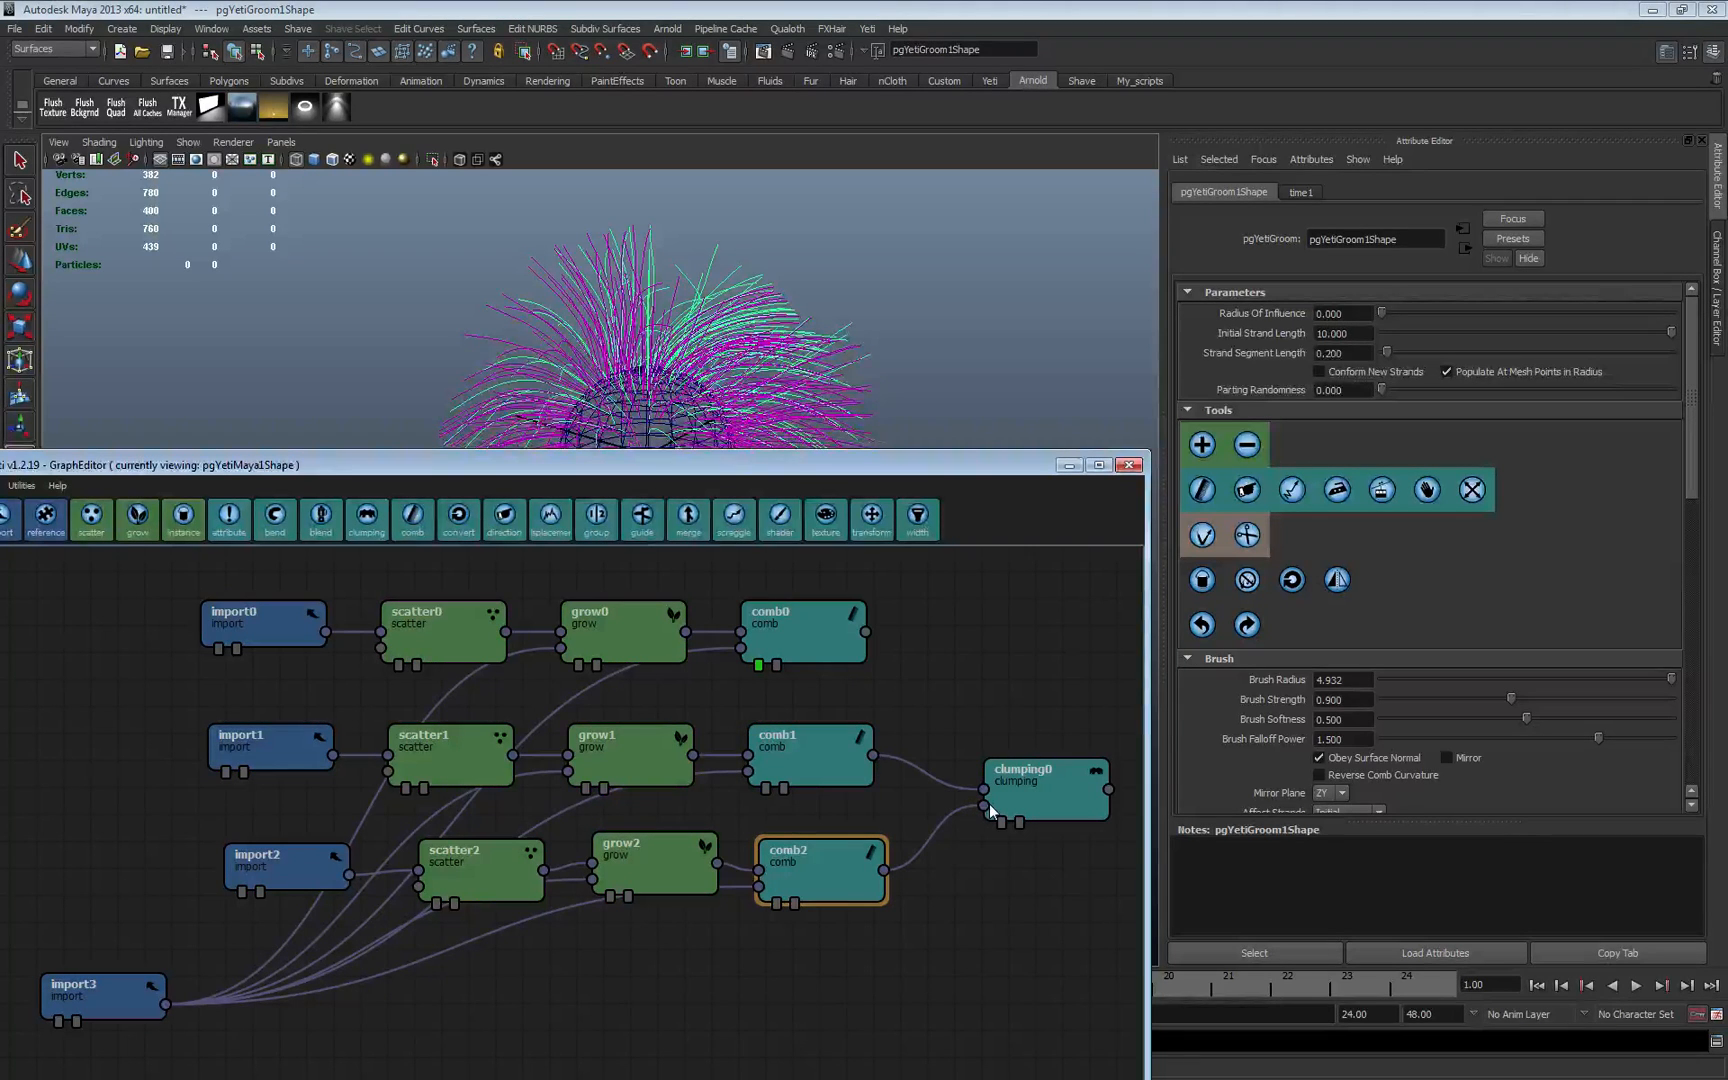
- Display the output of clumping0 in the viewport and open scatter2's node settings
left_click(1000, 823)
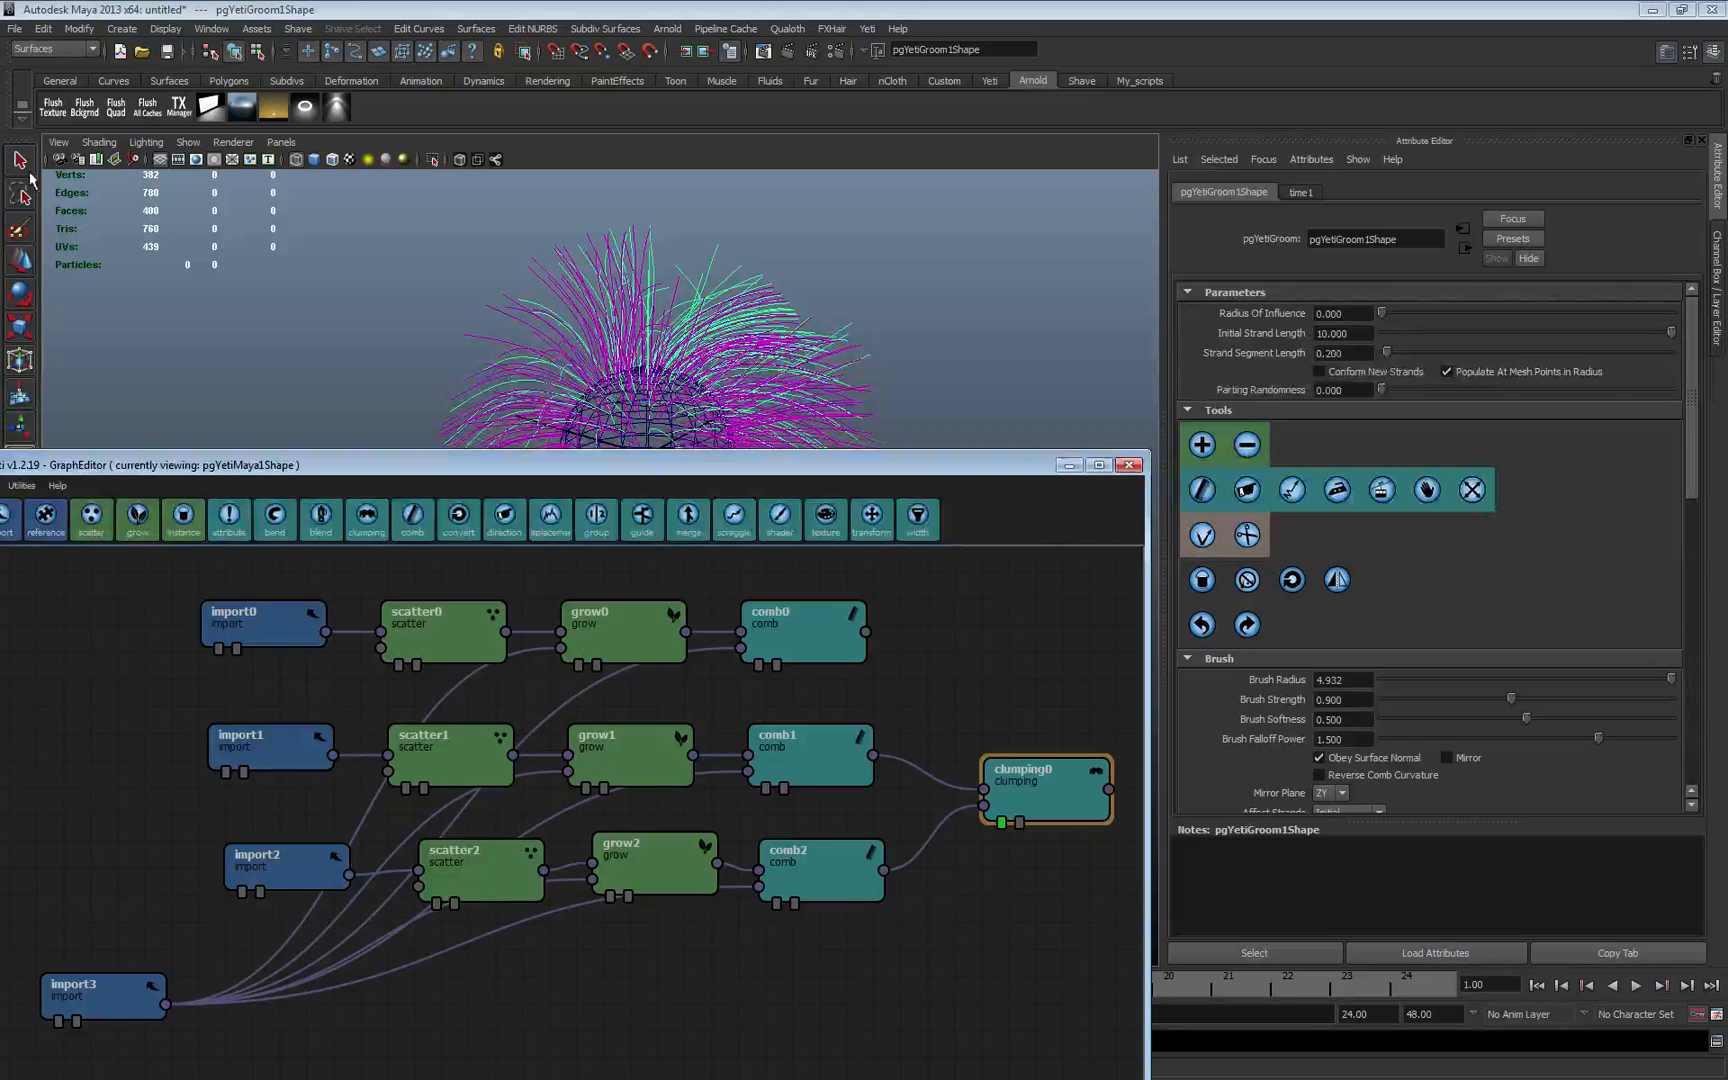
left_click(1128, 465)
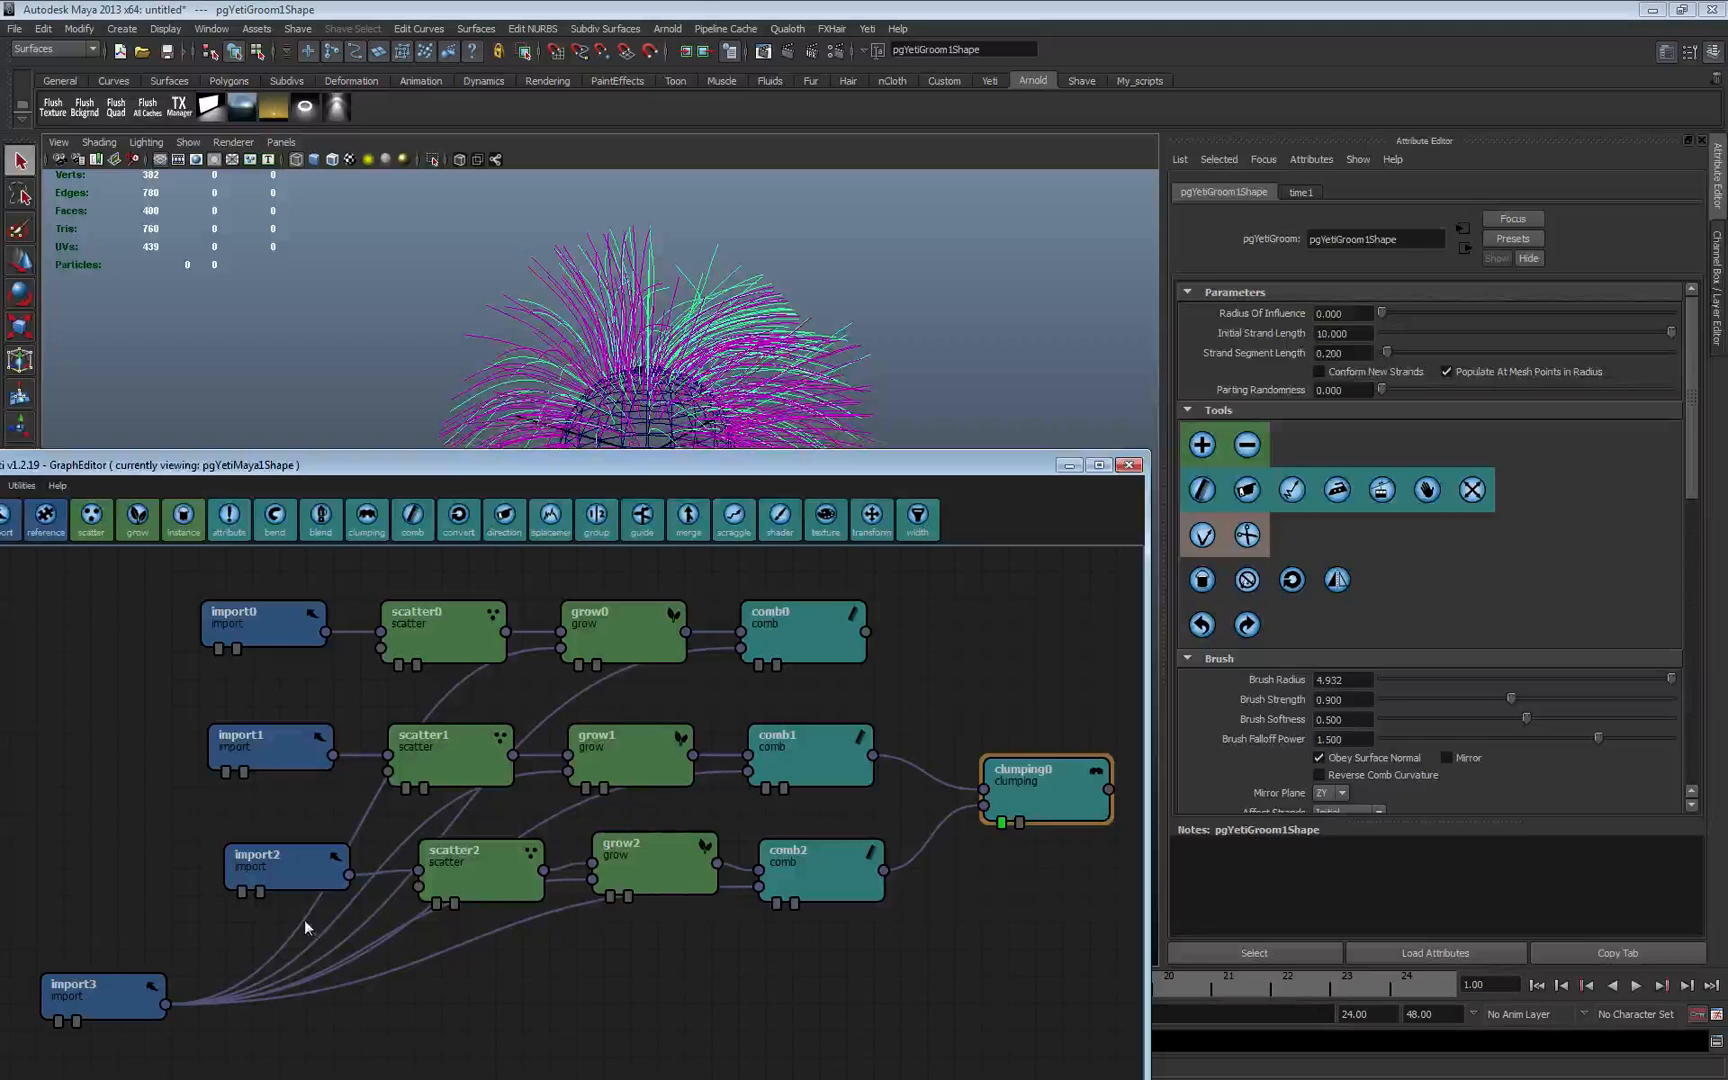
double_click(464, 863)
key("Tab")
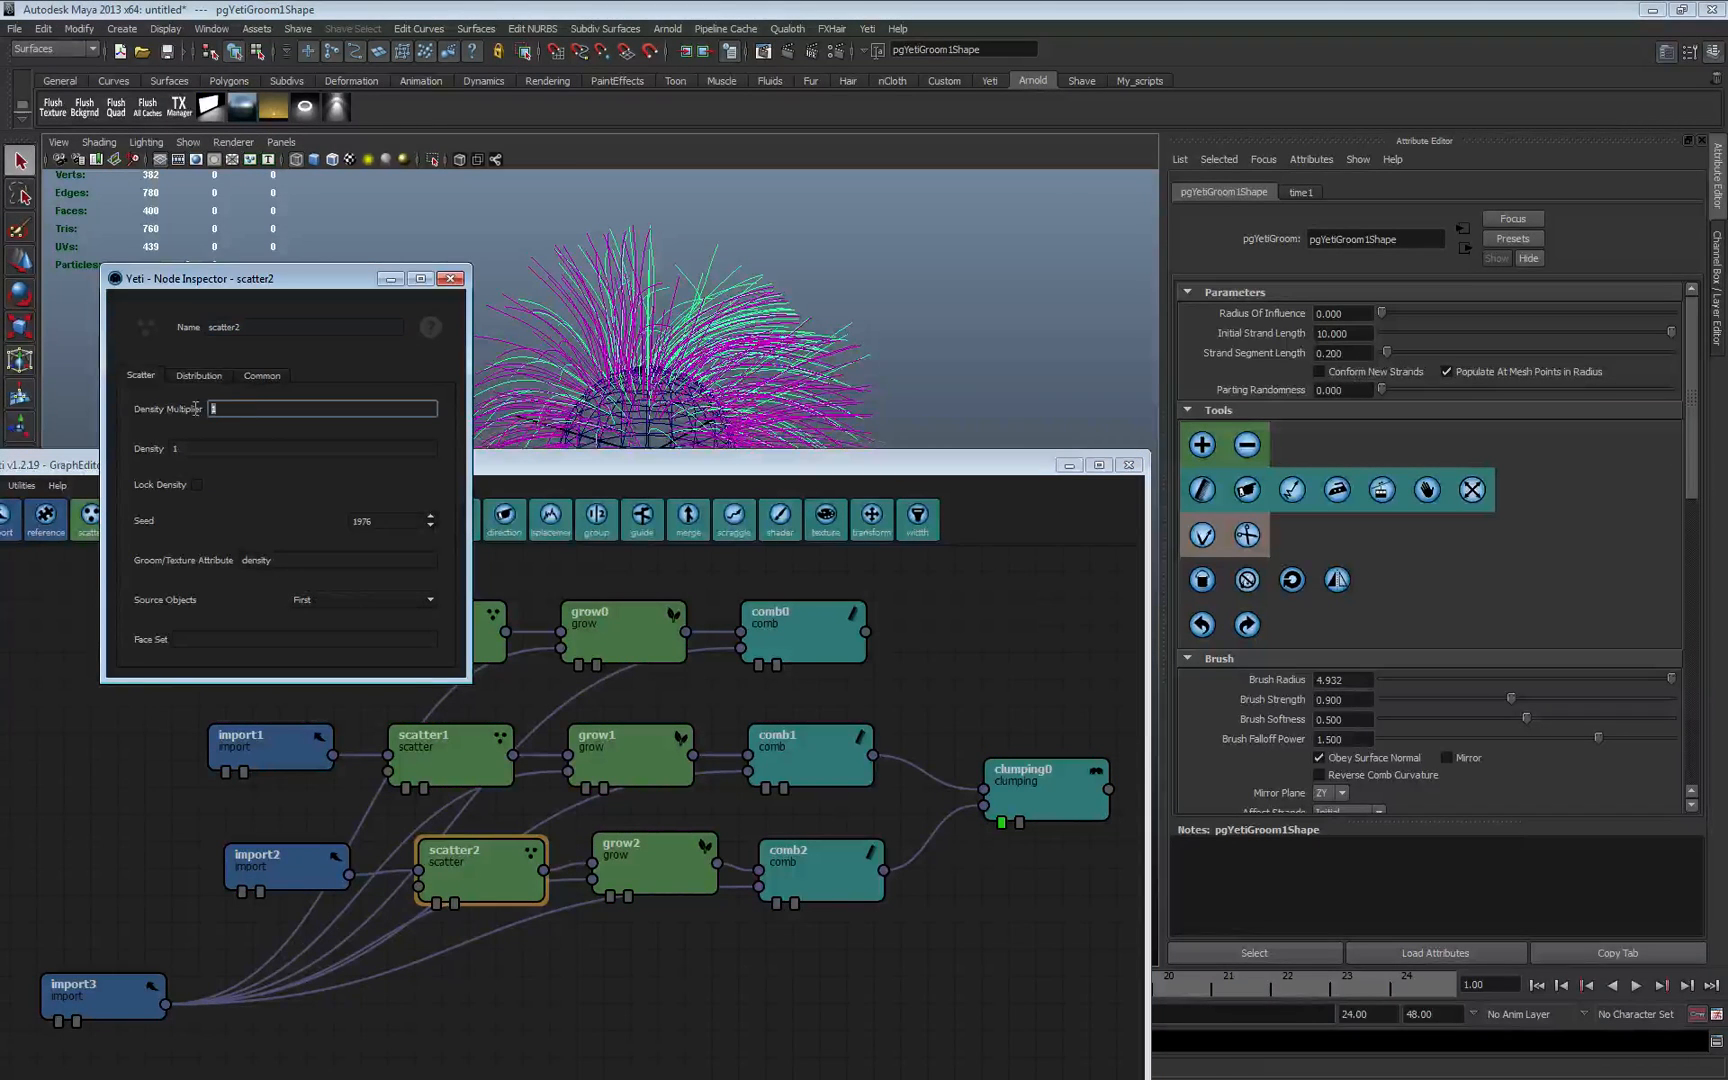
- Display comb2's output and rearrange the node inspector and graph editor windows to uncover the furred sphere
left_click(778, 903)
left_click_drag(575, 466, 927, 562)
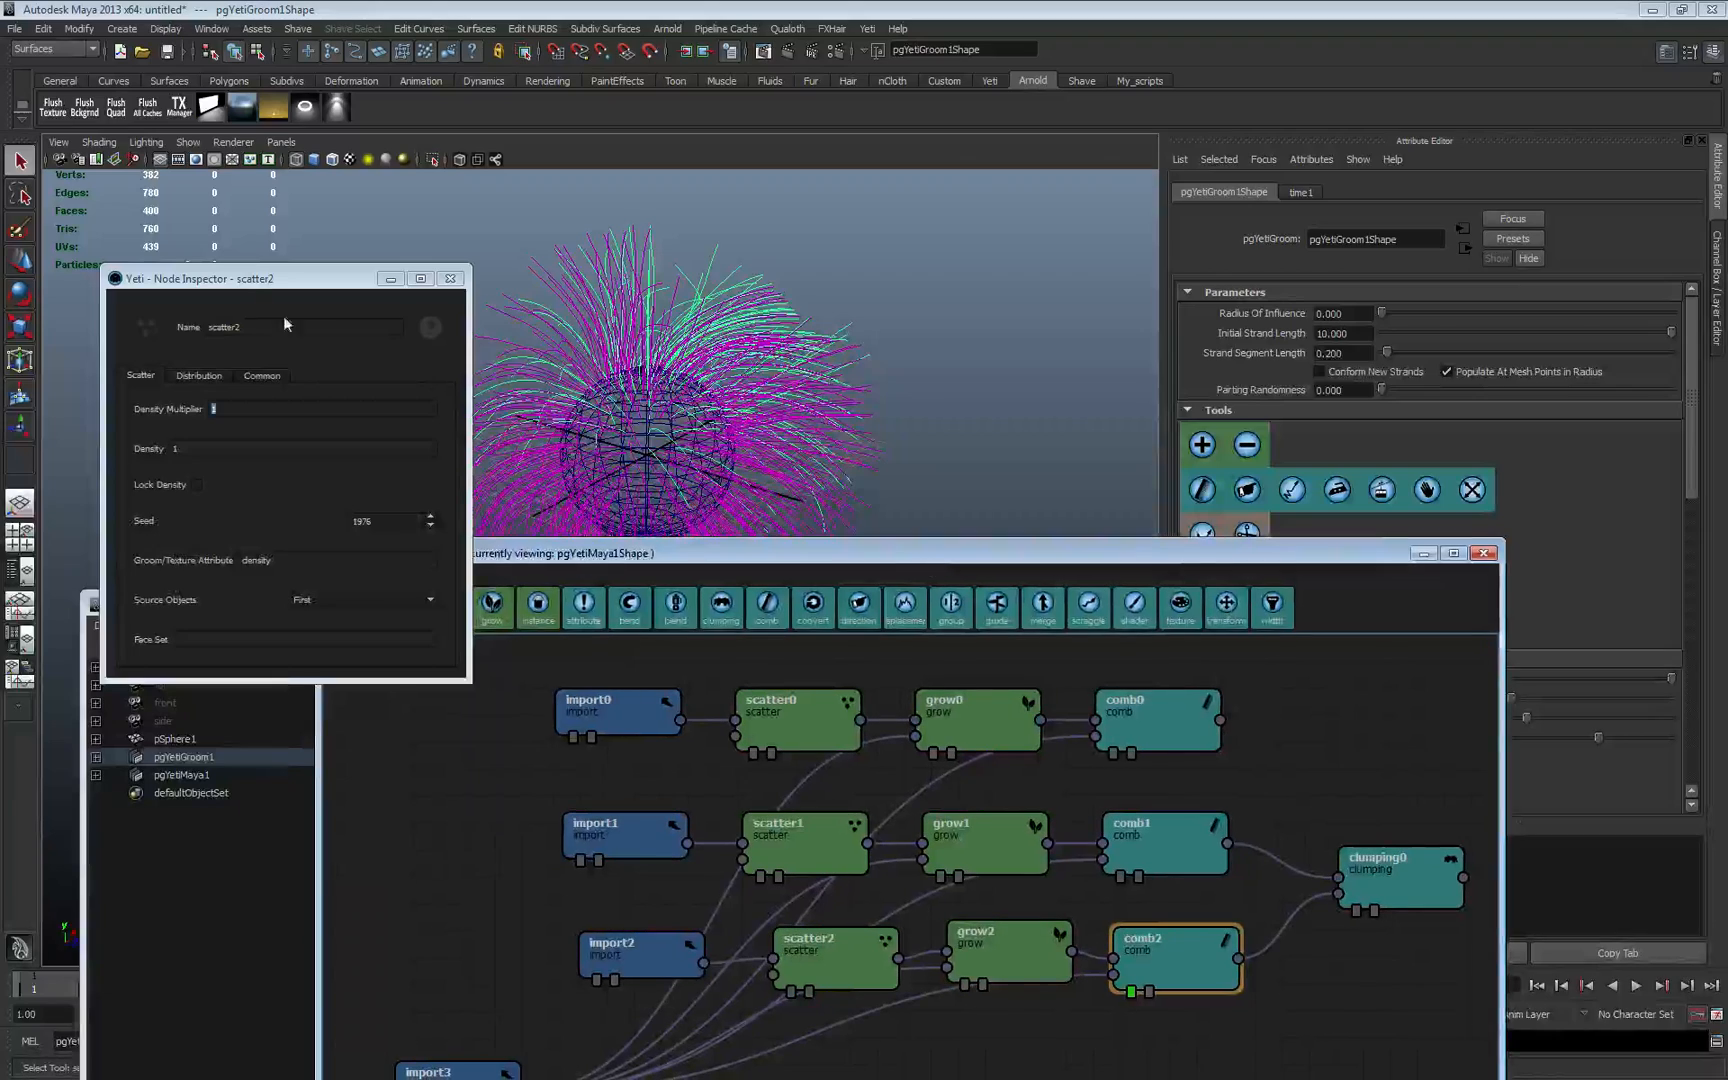
left_click_drag(254, 279, 211, 114)
left_click_drag(599, 558, 505, 600)
left_click_drag(1003, 605, 1003, 577)
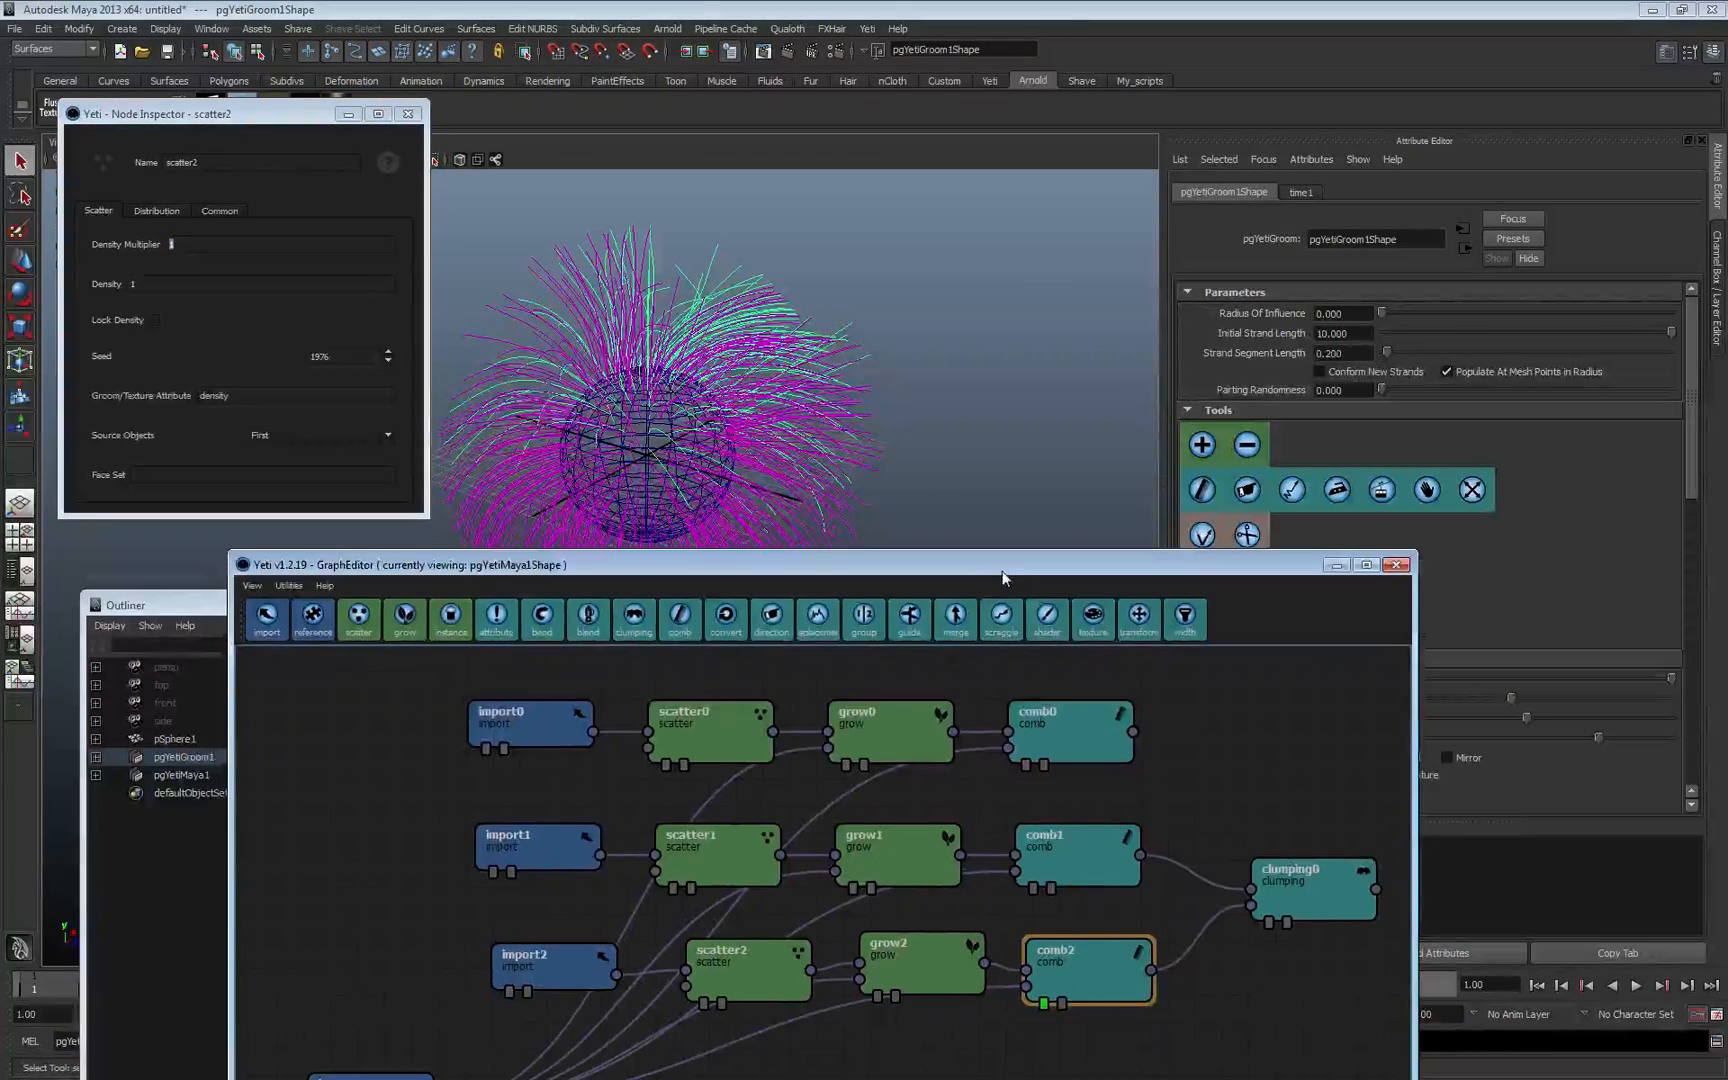
- Compare grow2's output with comb2's on the sphere, ending with comb2 displayed
left_click(876, 996)
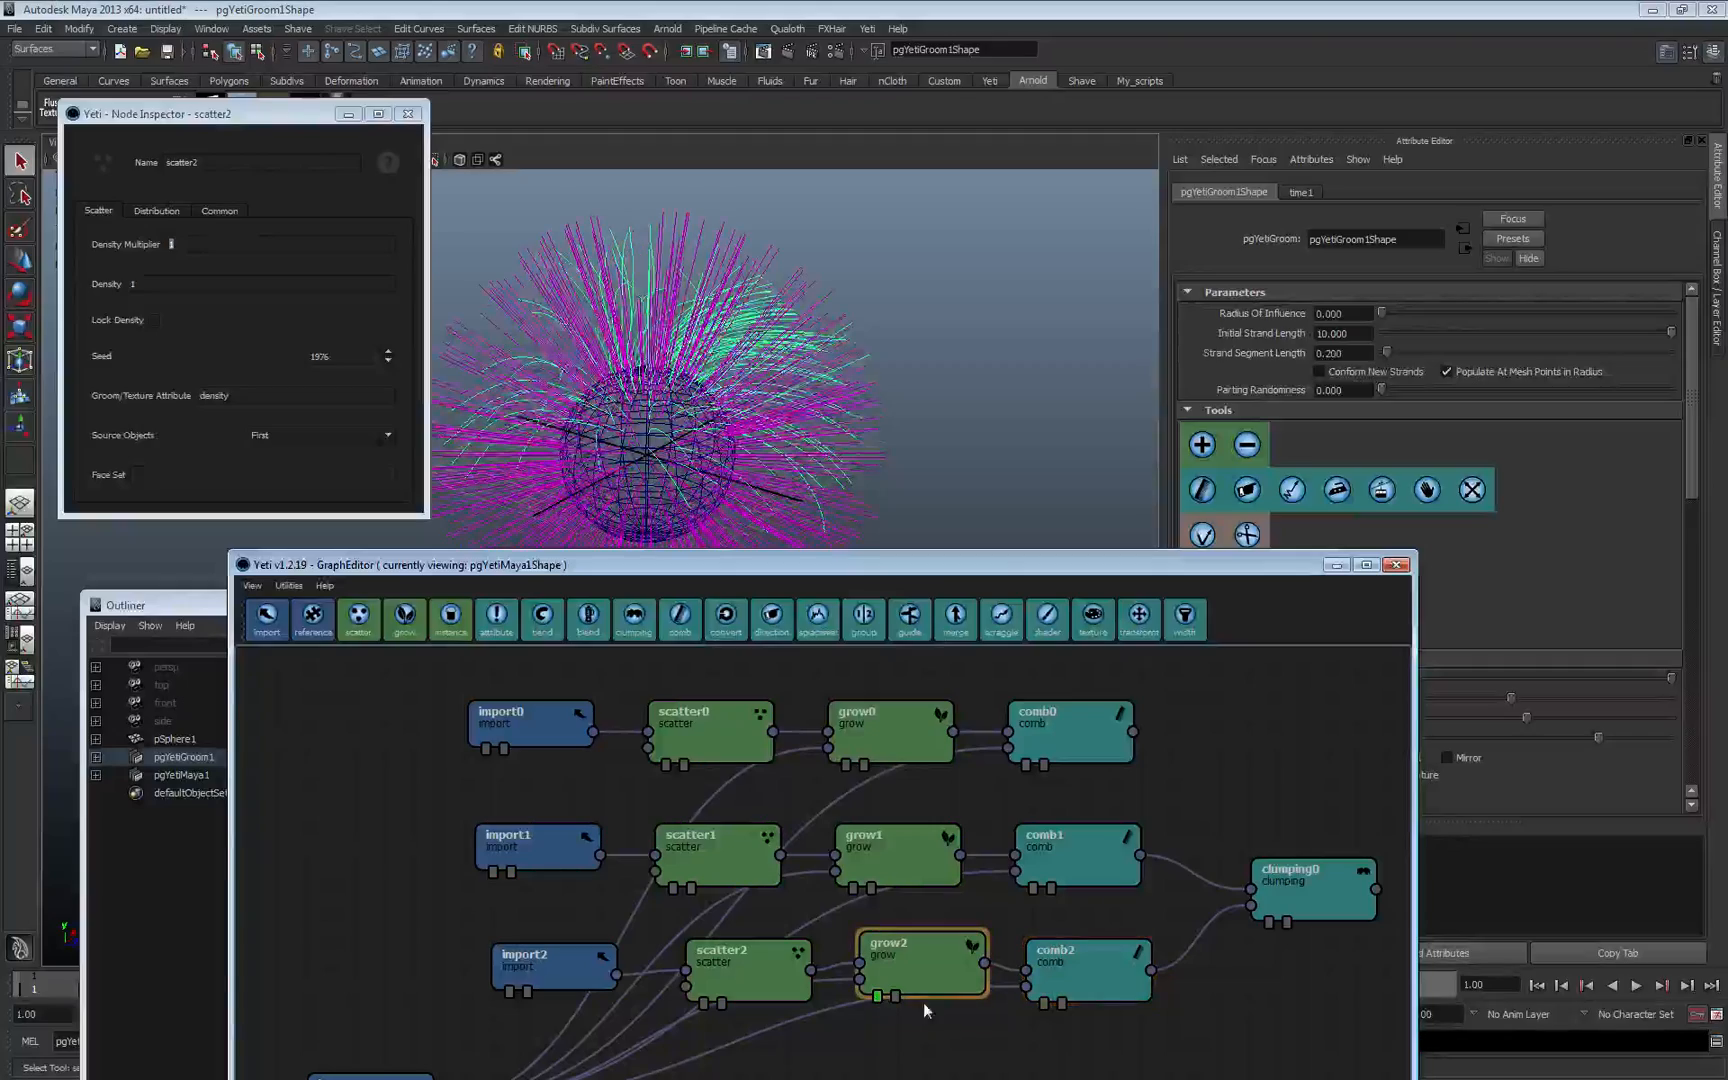
left_click(1044, 1004)
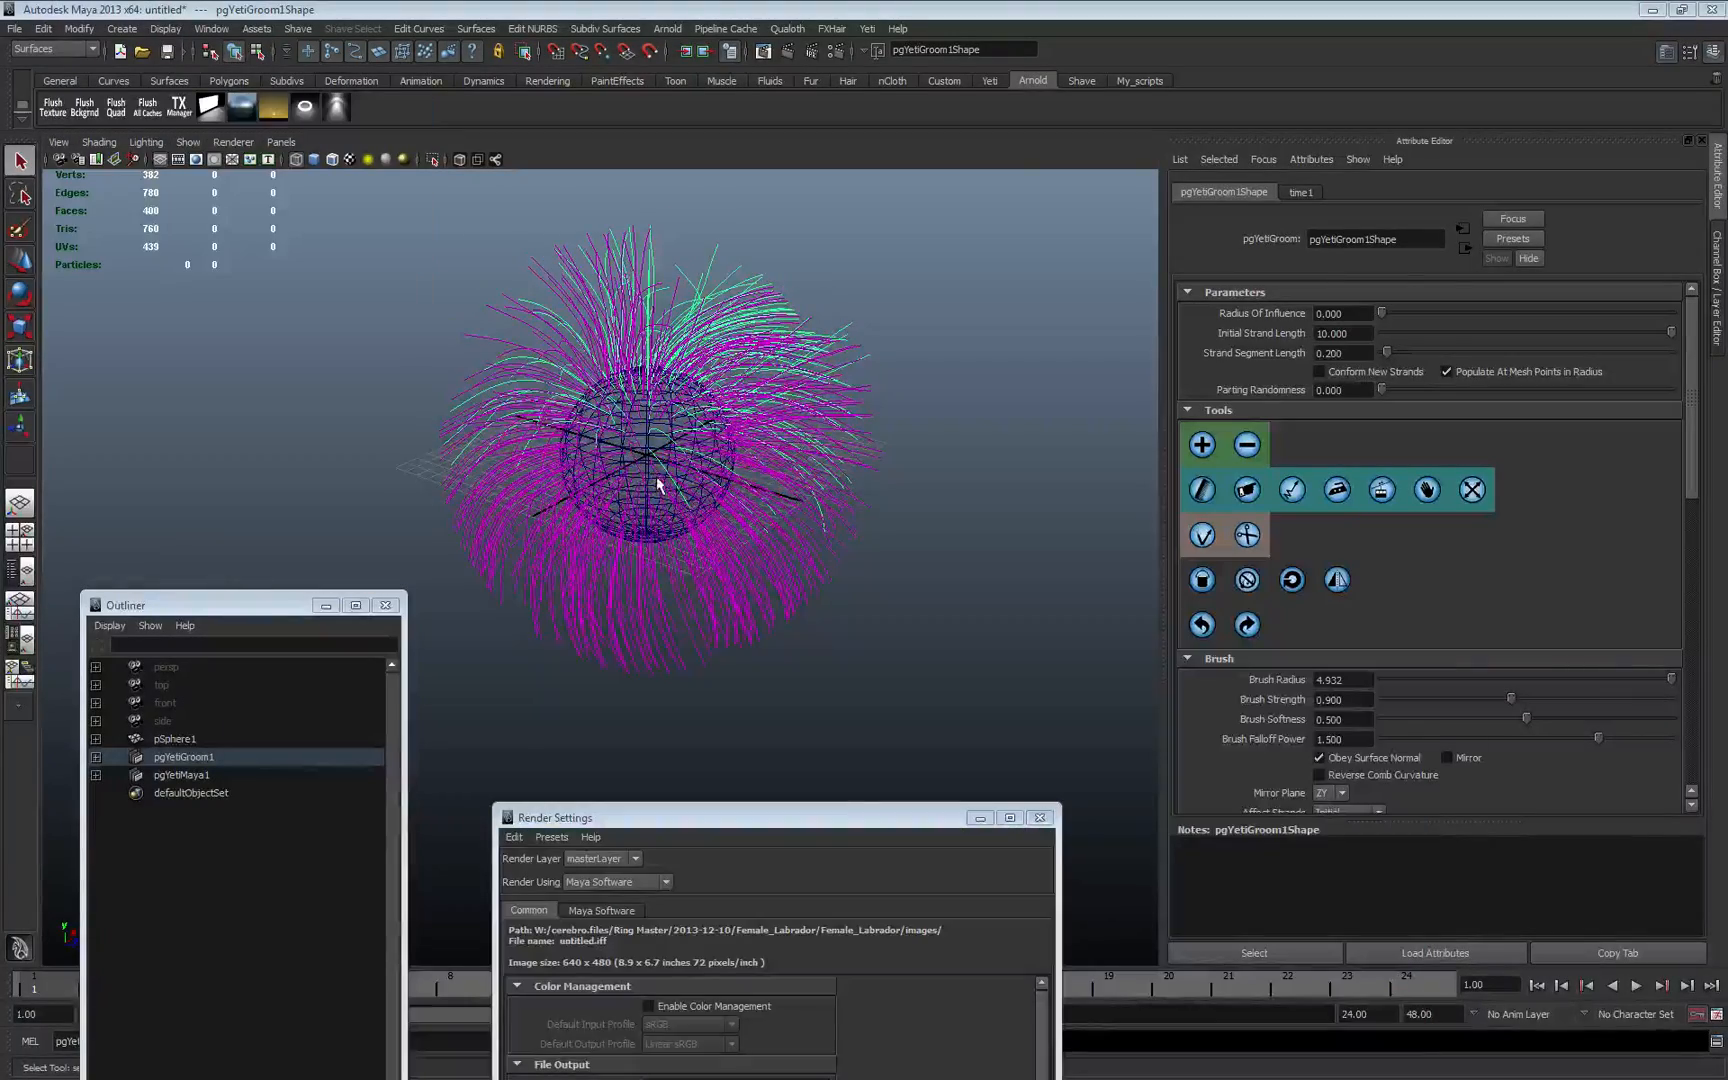
left_click_drag(660, 482, 640, 560, "alt")
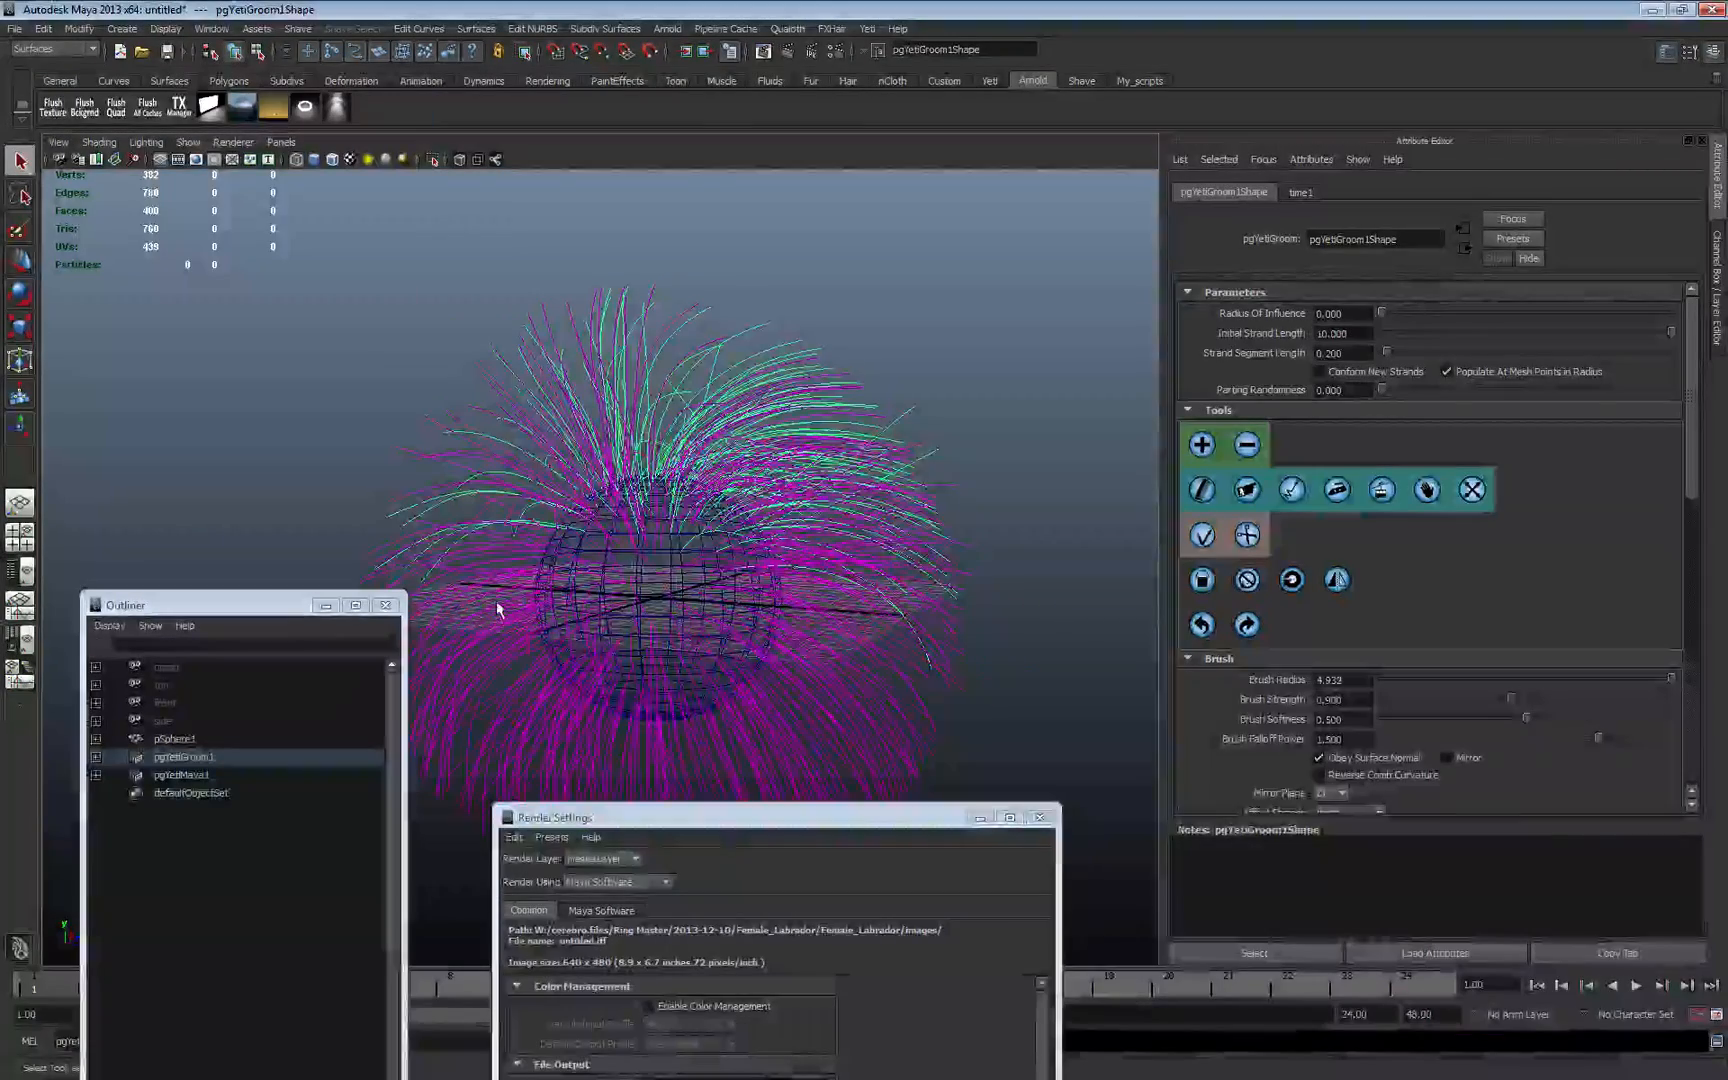
- Set the groom's Radius Of Influence to about 0.783 and display the sphere shaded
left_click_drag(1381, 312, 1494, 331)
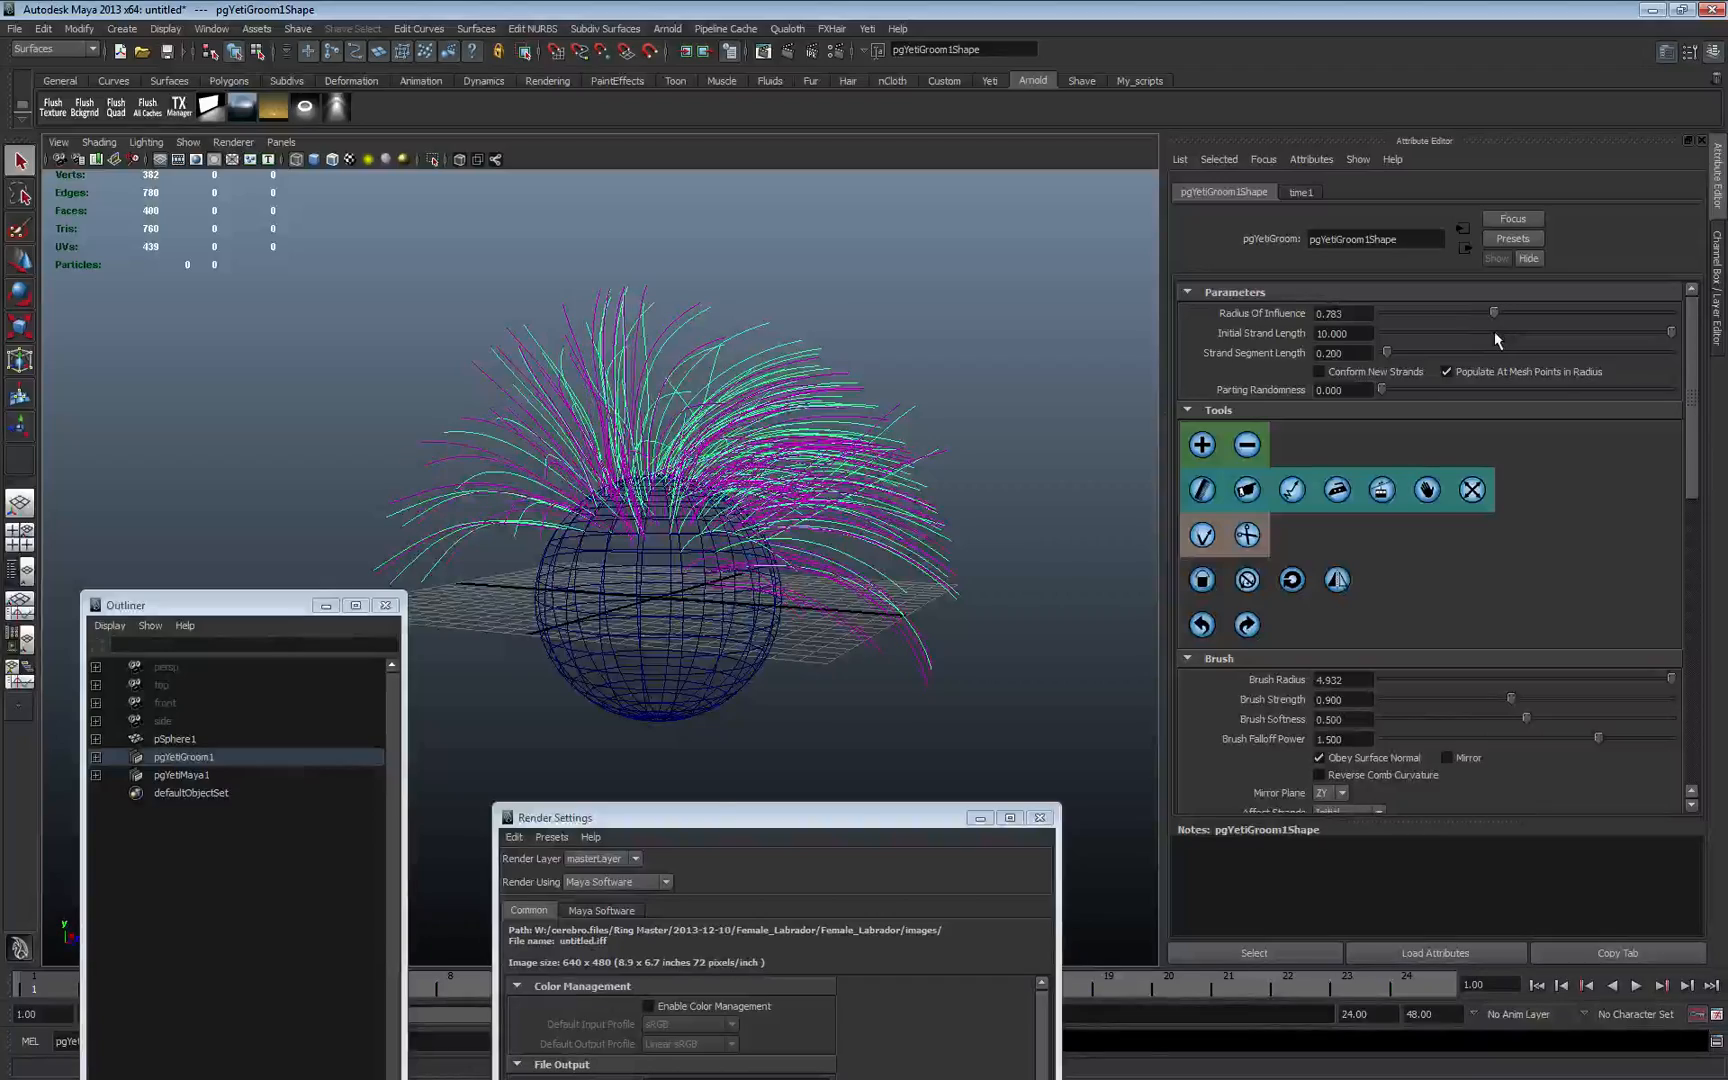
mouse_move(595, 484)
left_mouse_down("alt")
mouse_move(555, 544)
mouse_move(617, 506)
left_mouse_up("alt")
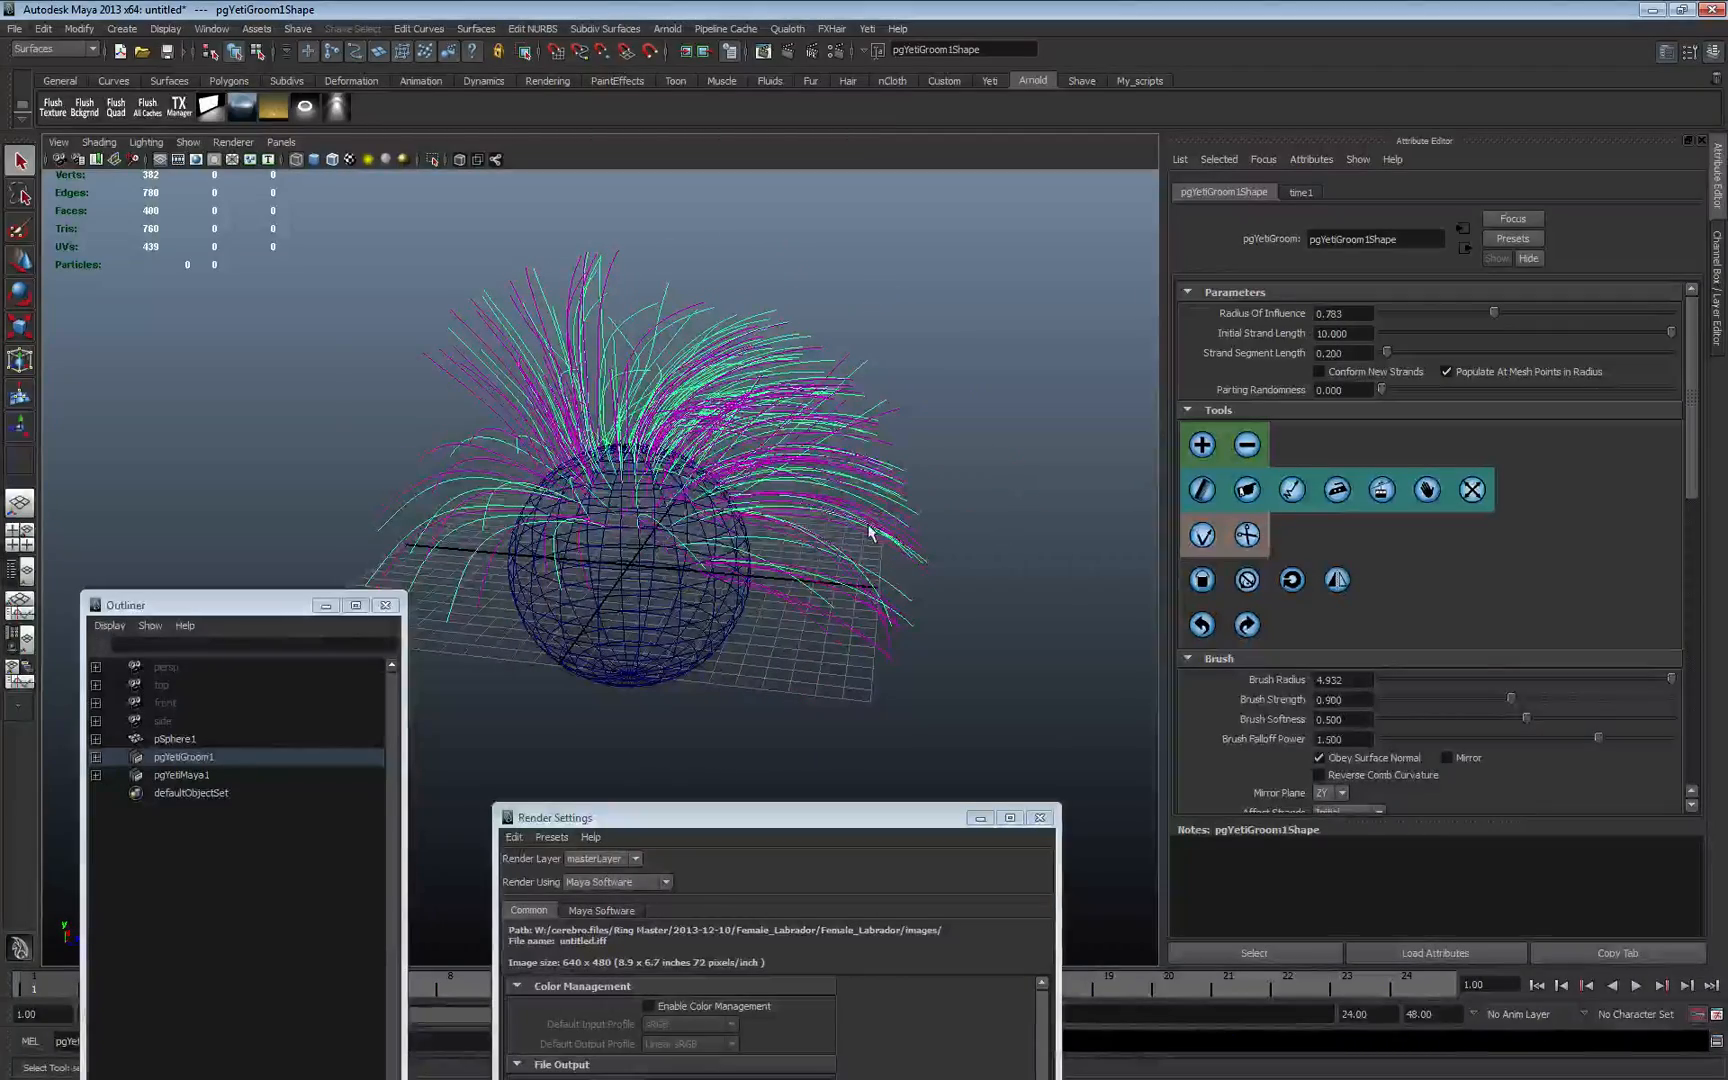
key("5")
mouse_move(870, 532)
left_mouse_down("alt")
mouse_move(883, 579)
mouse_move(860, 588)
left_mouse_up("alt")
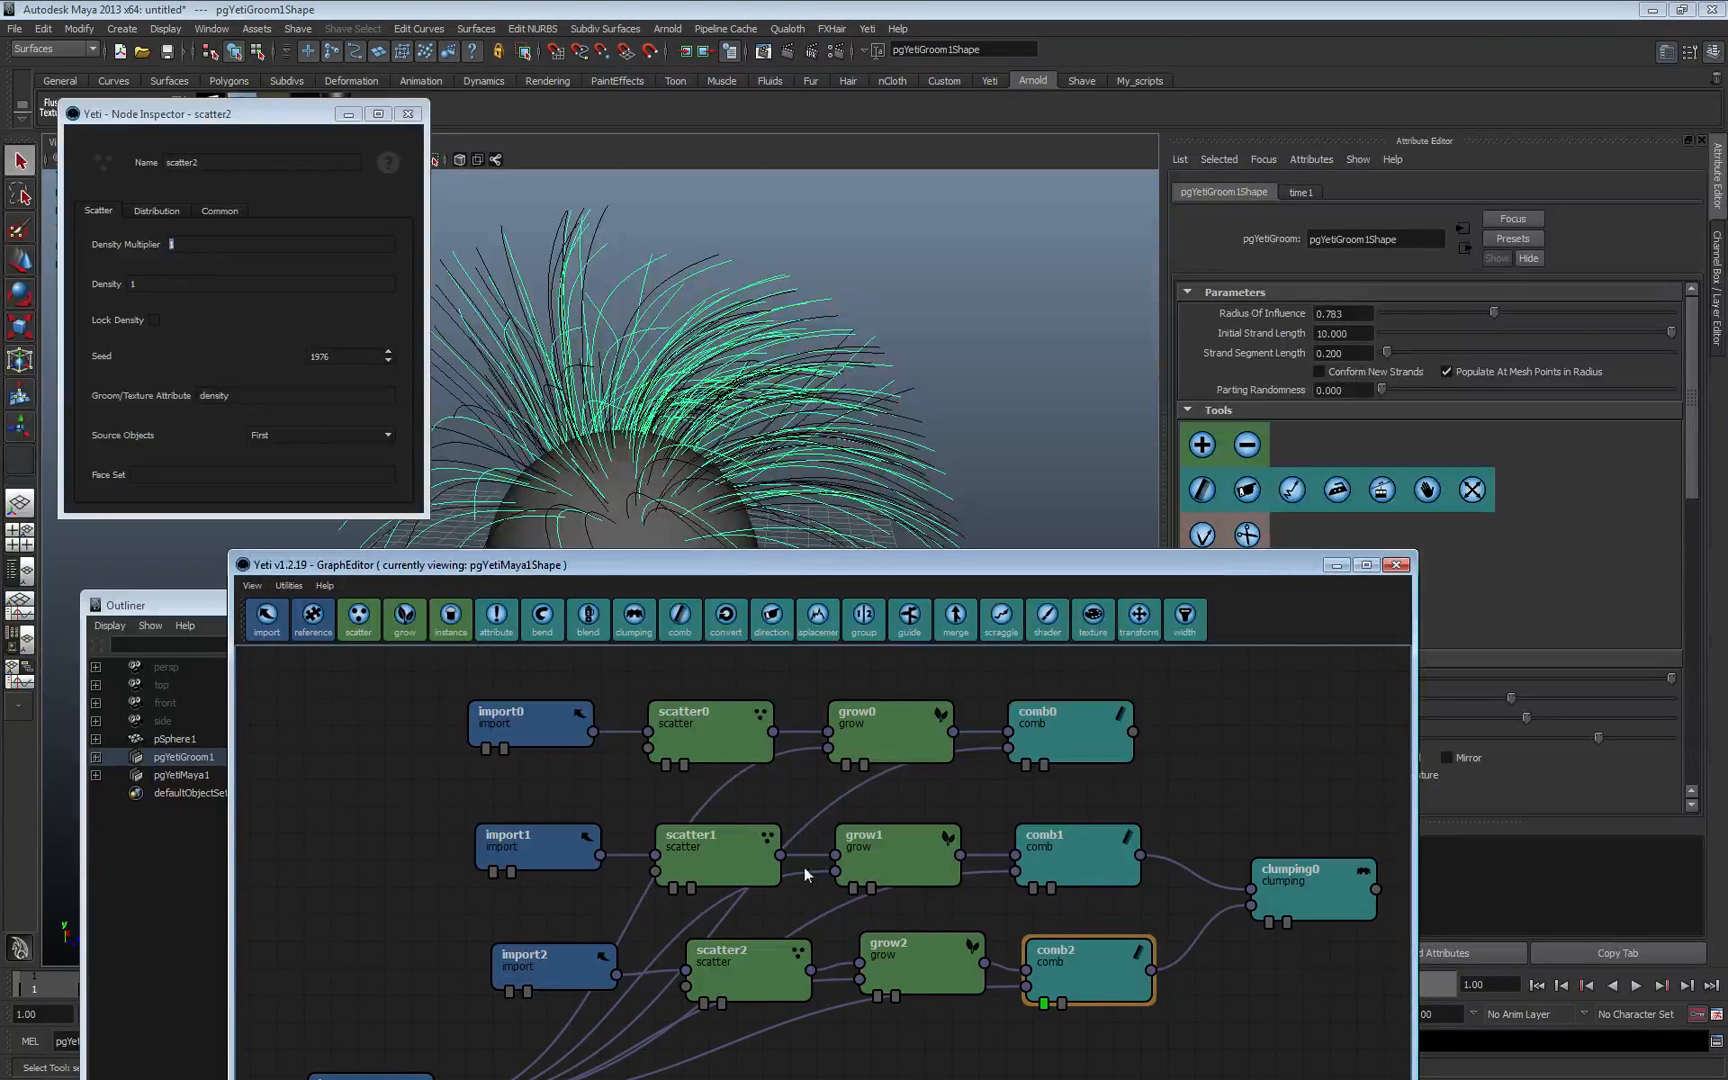
- Set scatter2's Density Multiplier to .3 and move its inspector away from the fur
left_click(726, 971)
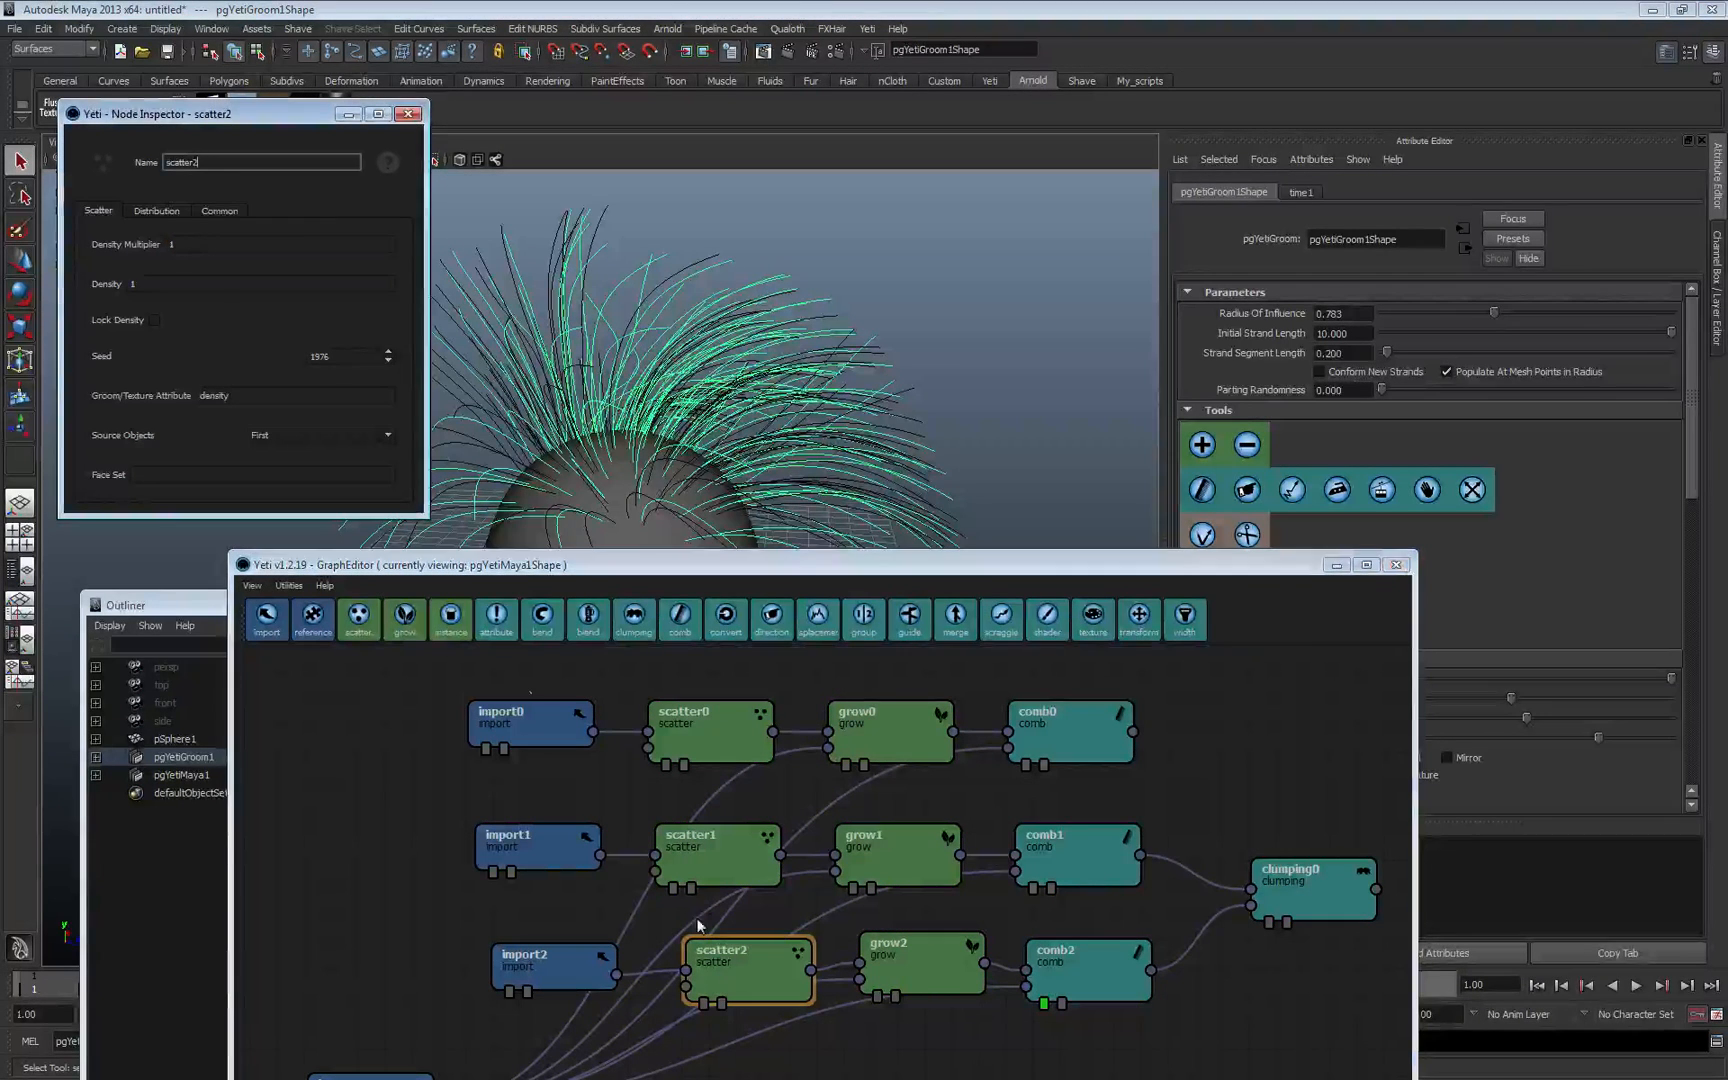
left_click(196, 244)
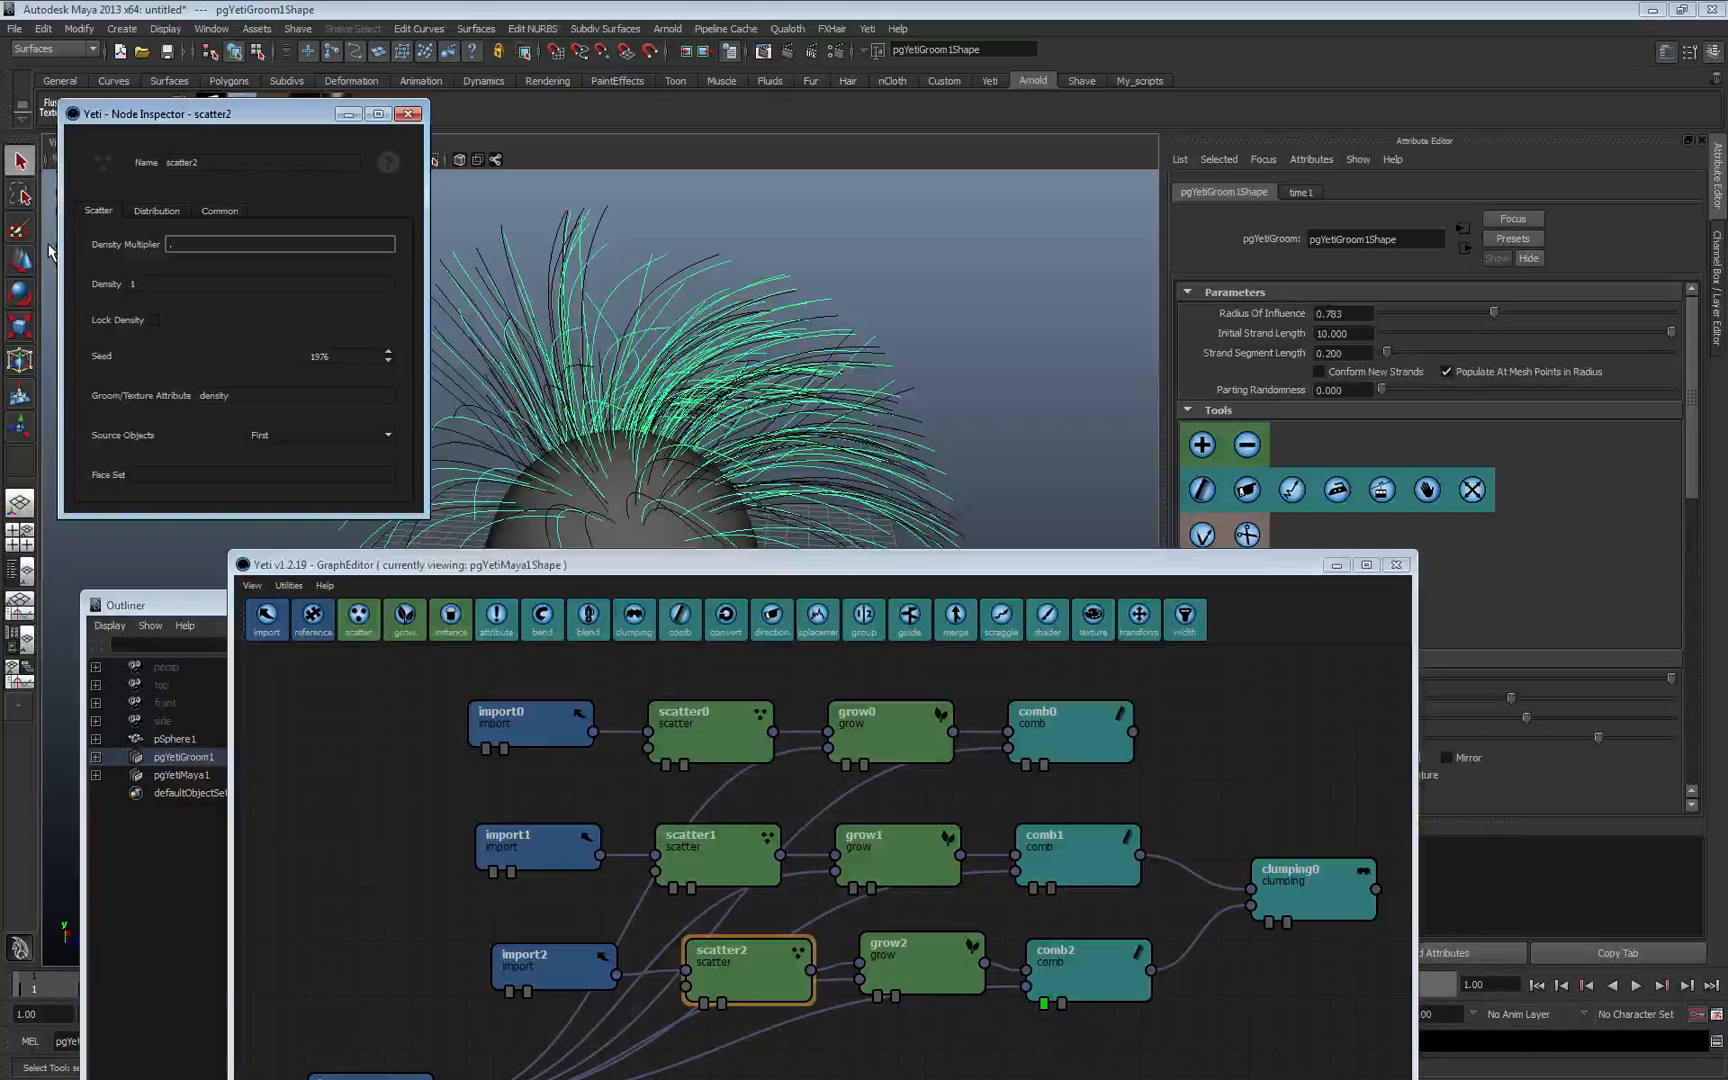
type(".1")
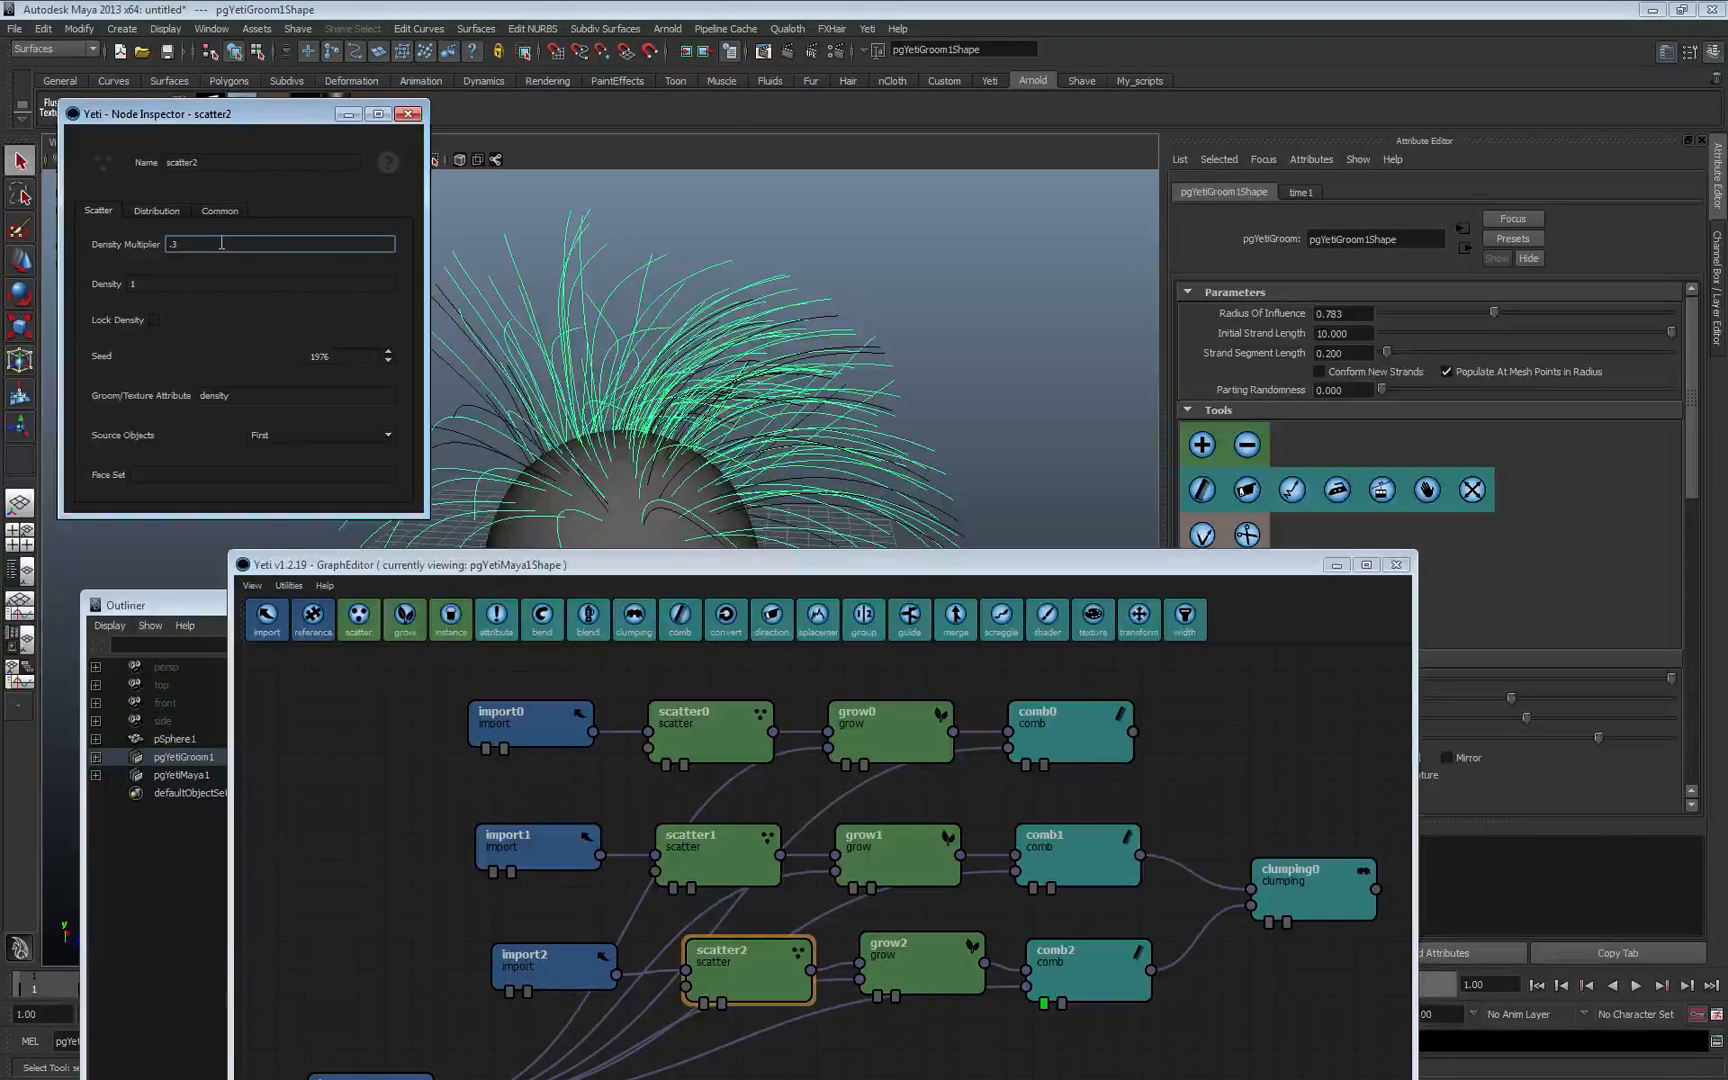
left_click_drag(268, 113, 201, 93)
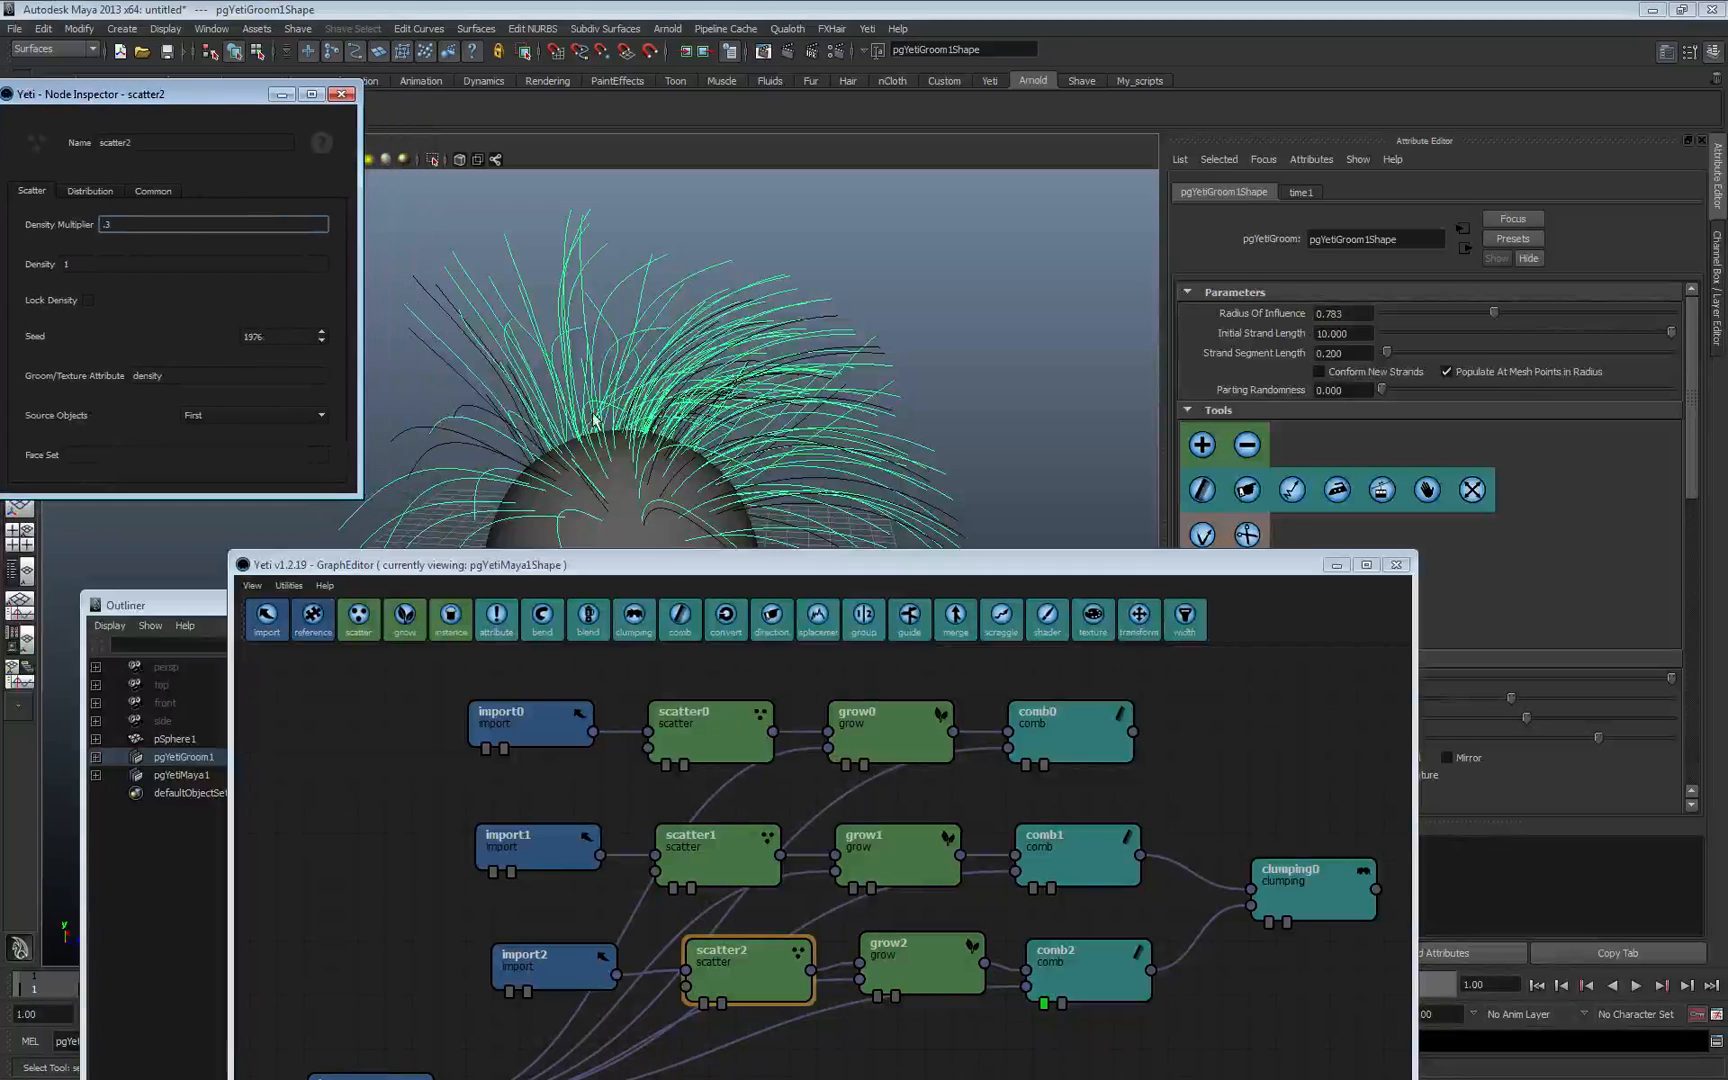
- Display comb1's output and raise scatter1's Density Multiplier through 3 and 4 to 5
left_click_drag(668, 572, 669, 677)
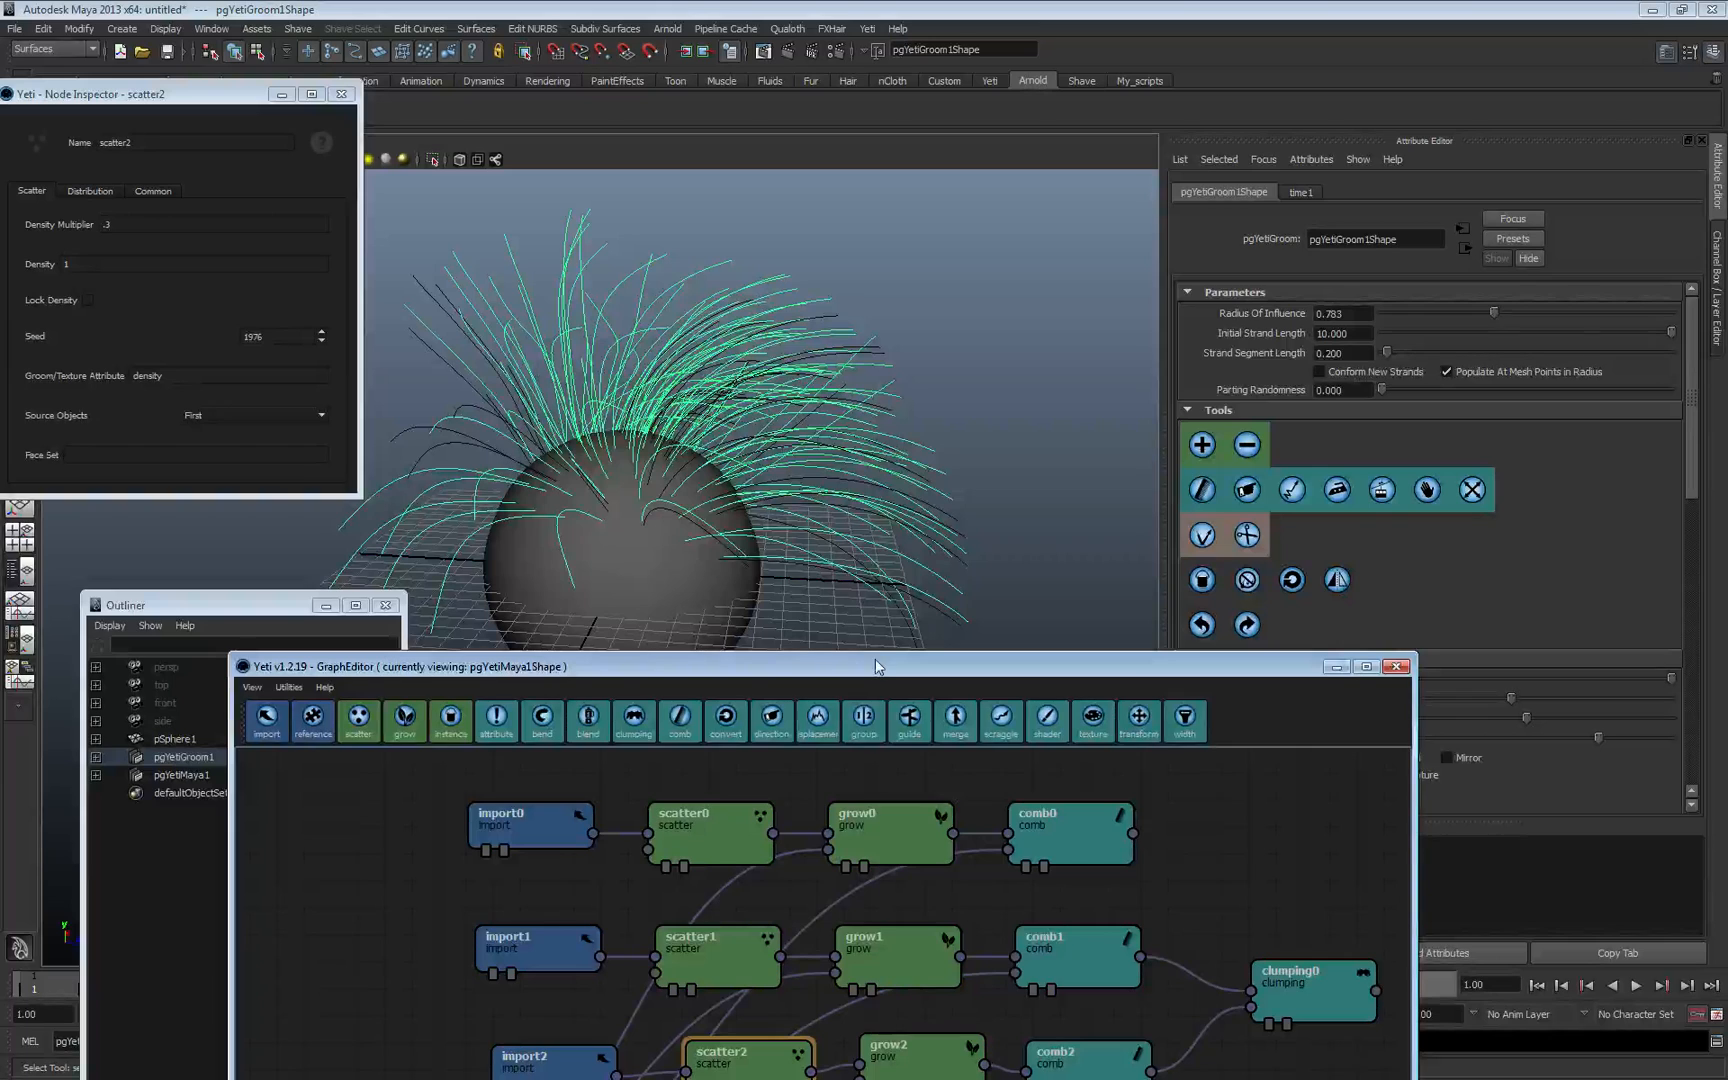
left_click_drag(881, 673, 692, 632)
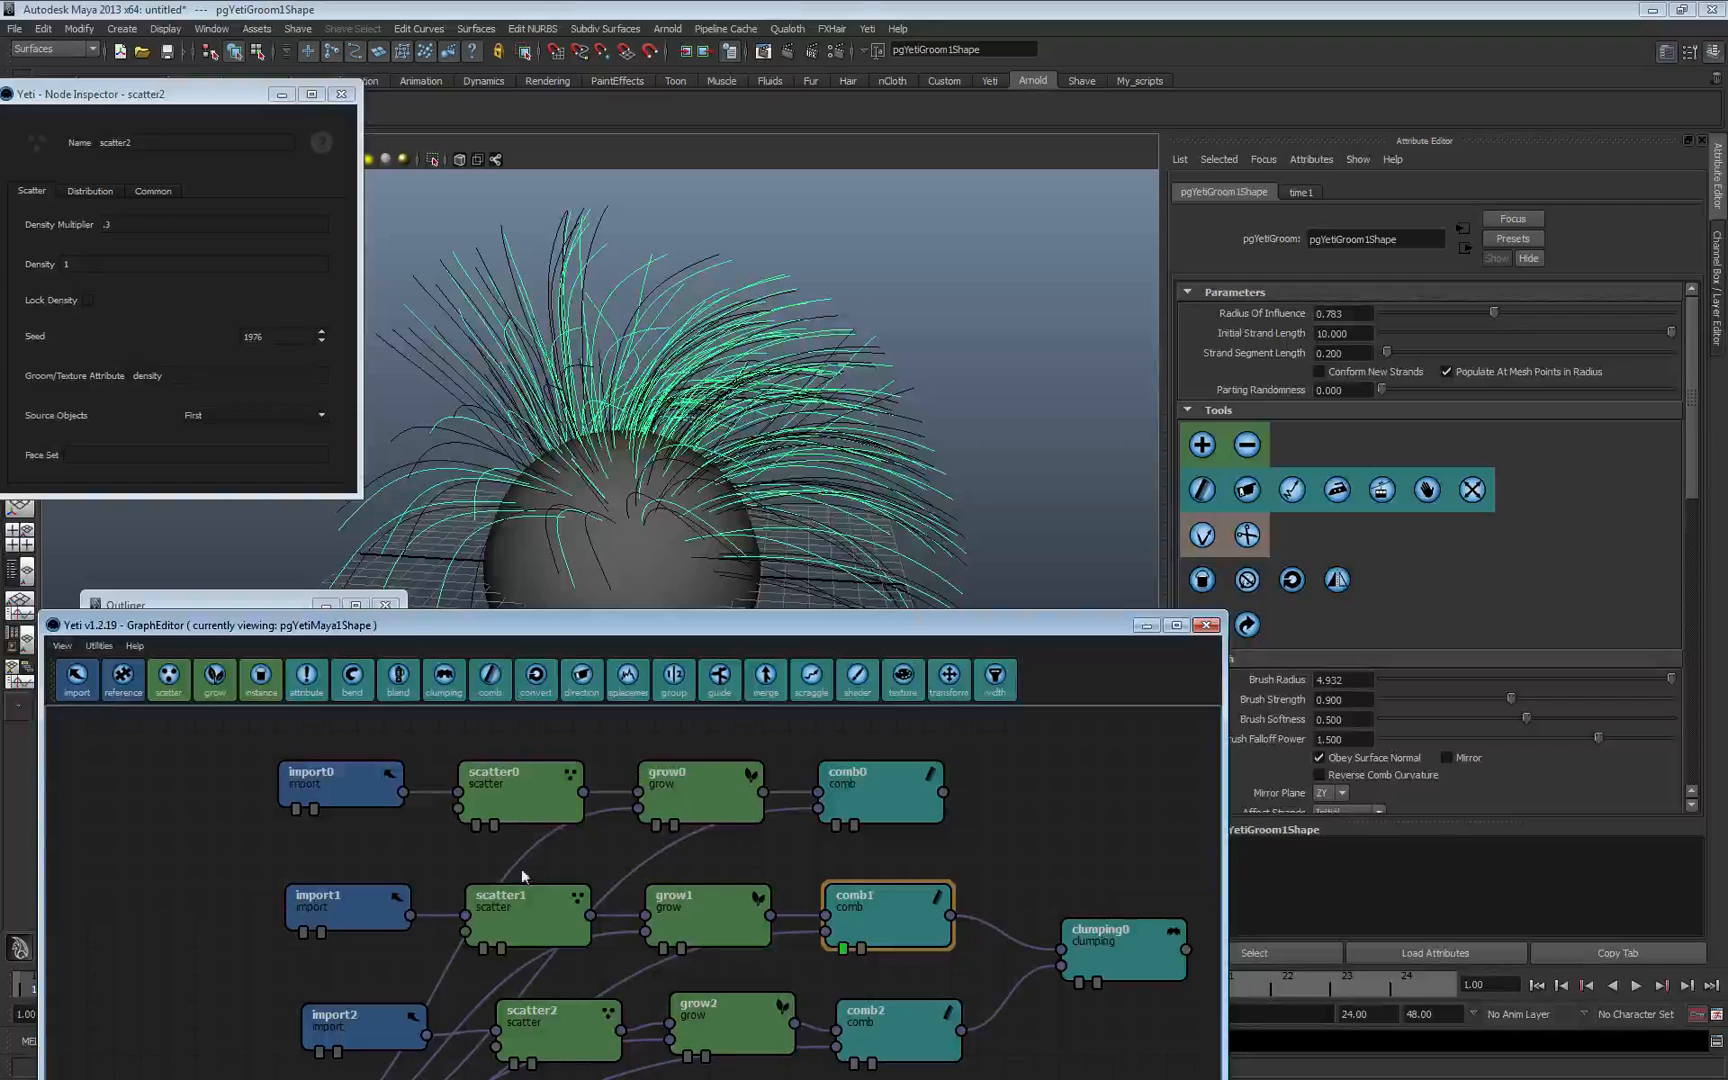
left_click(527, 903)
left_click(127, 224)
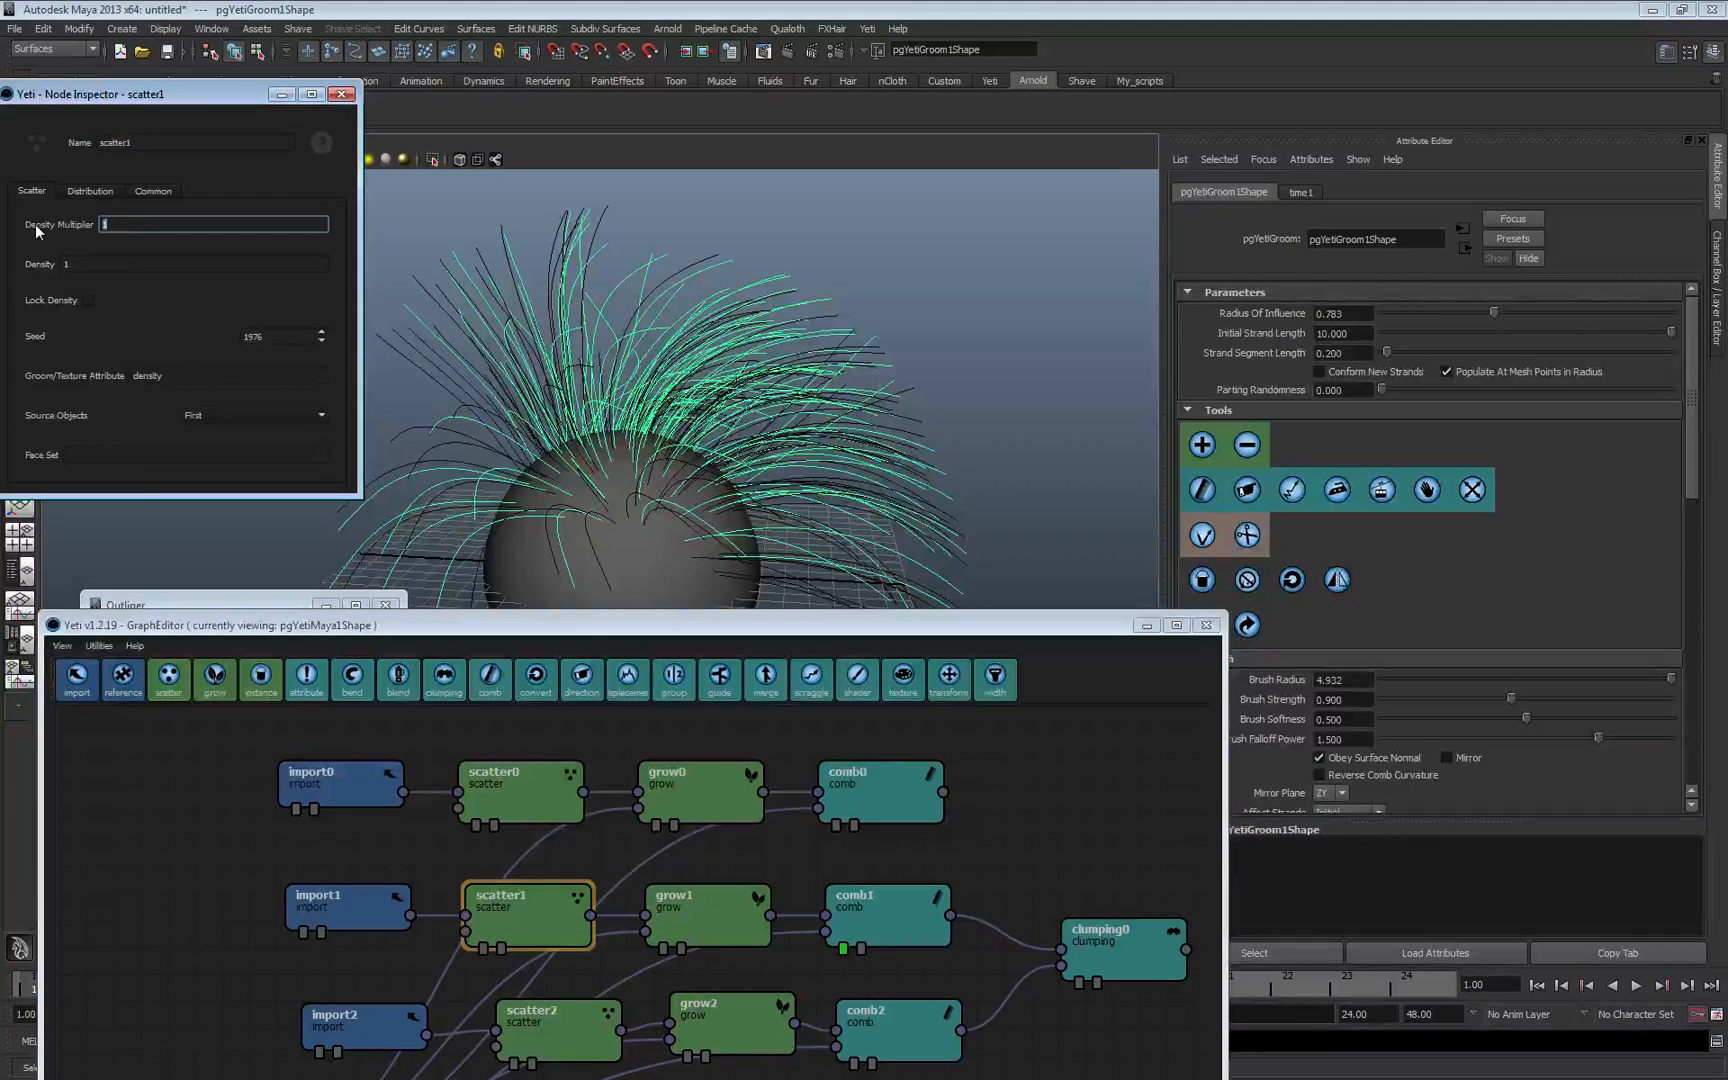
type("3")
key("Return")
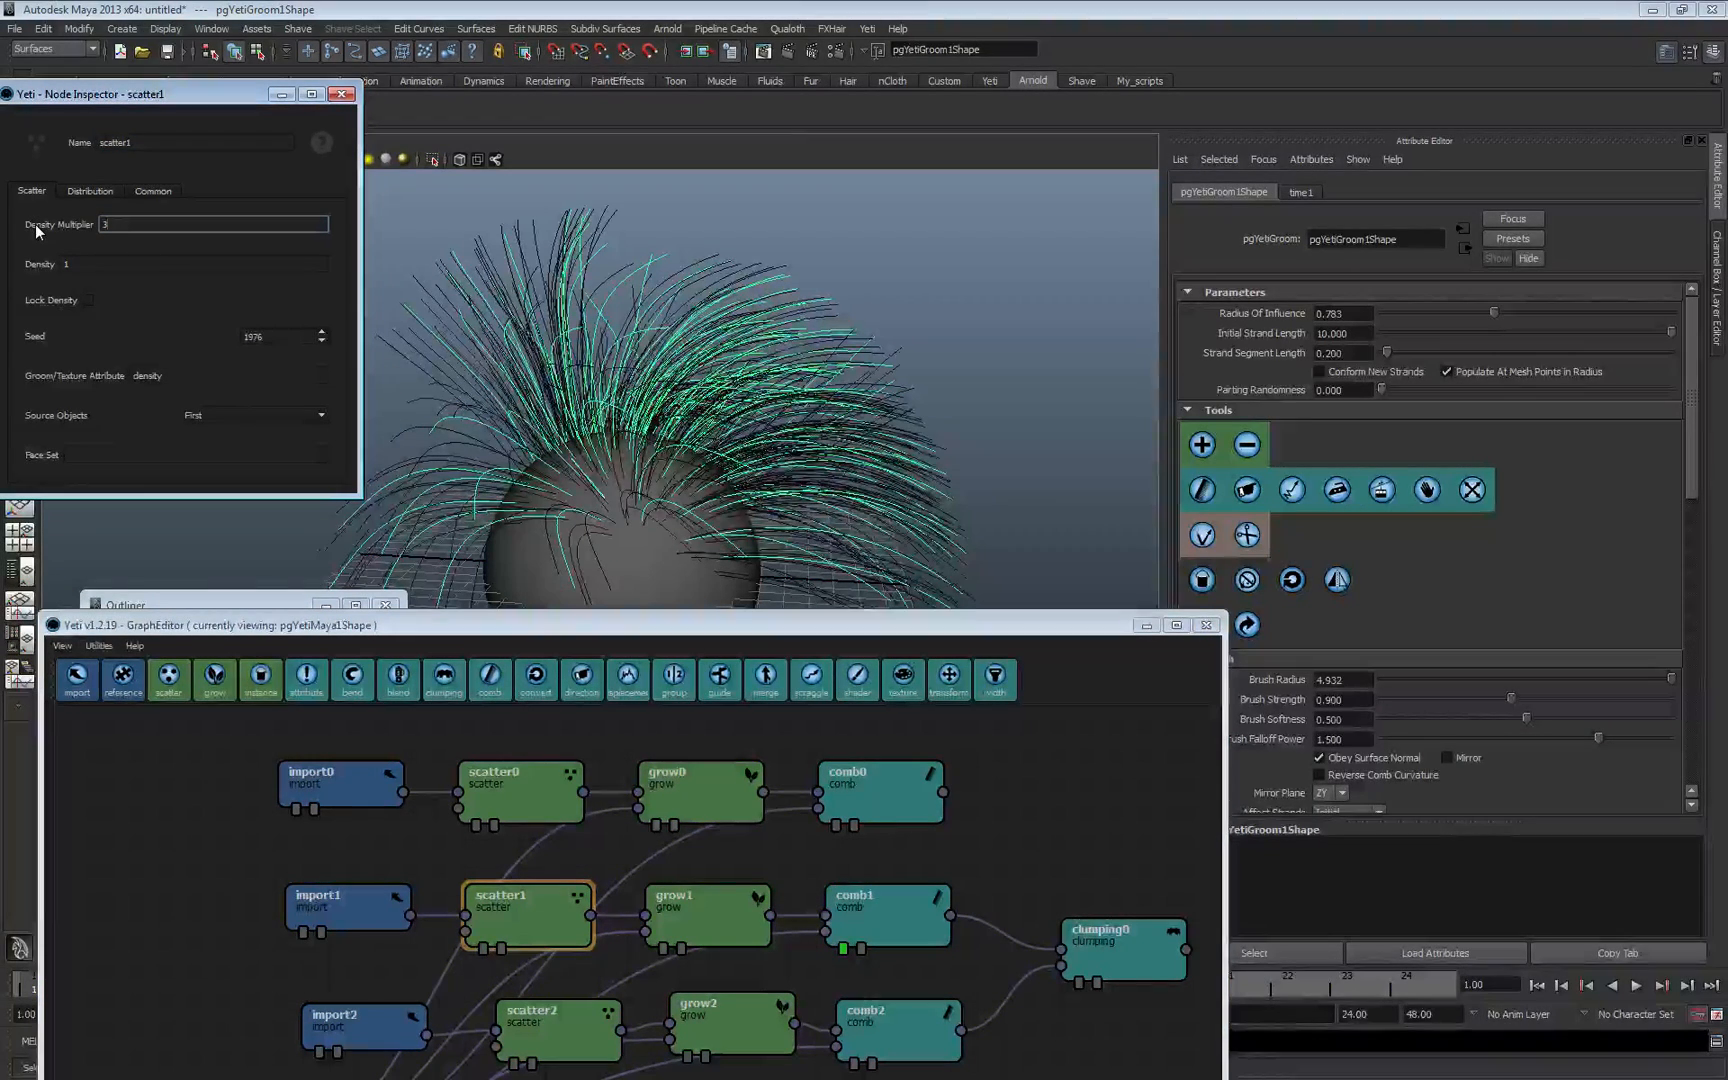
type("4")
key("Return")
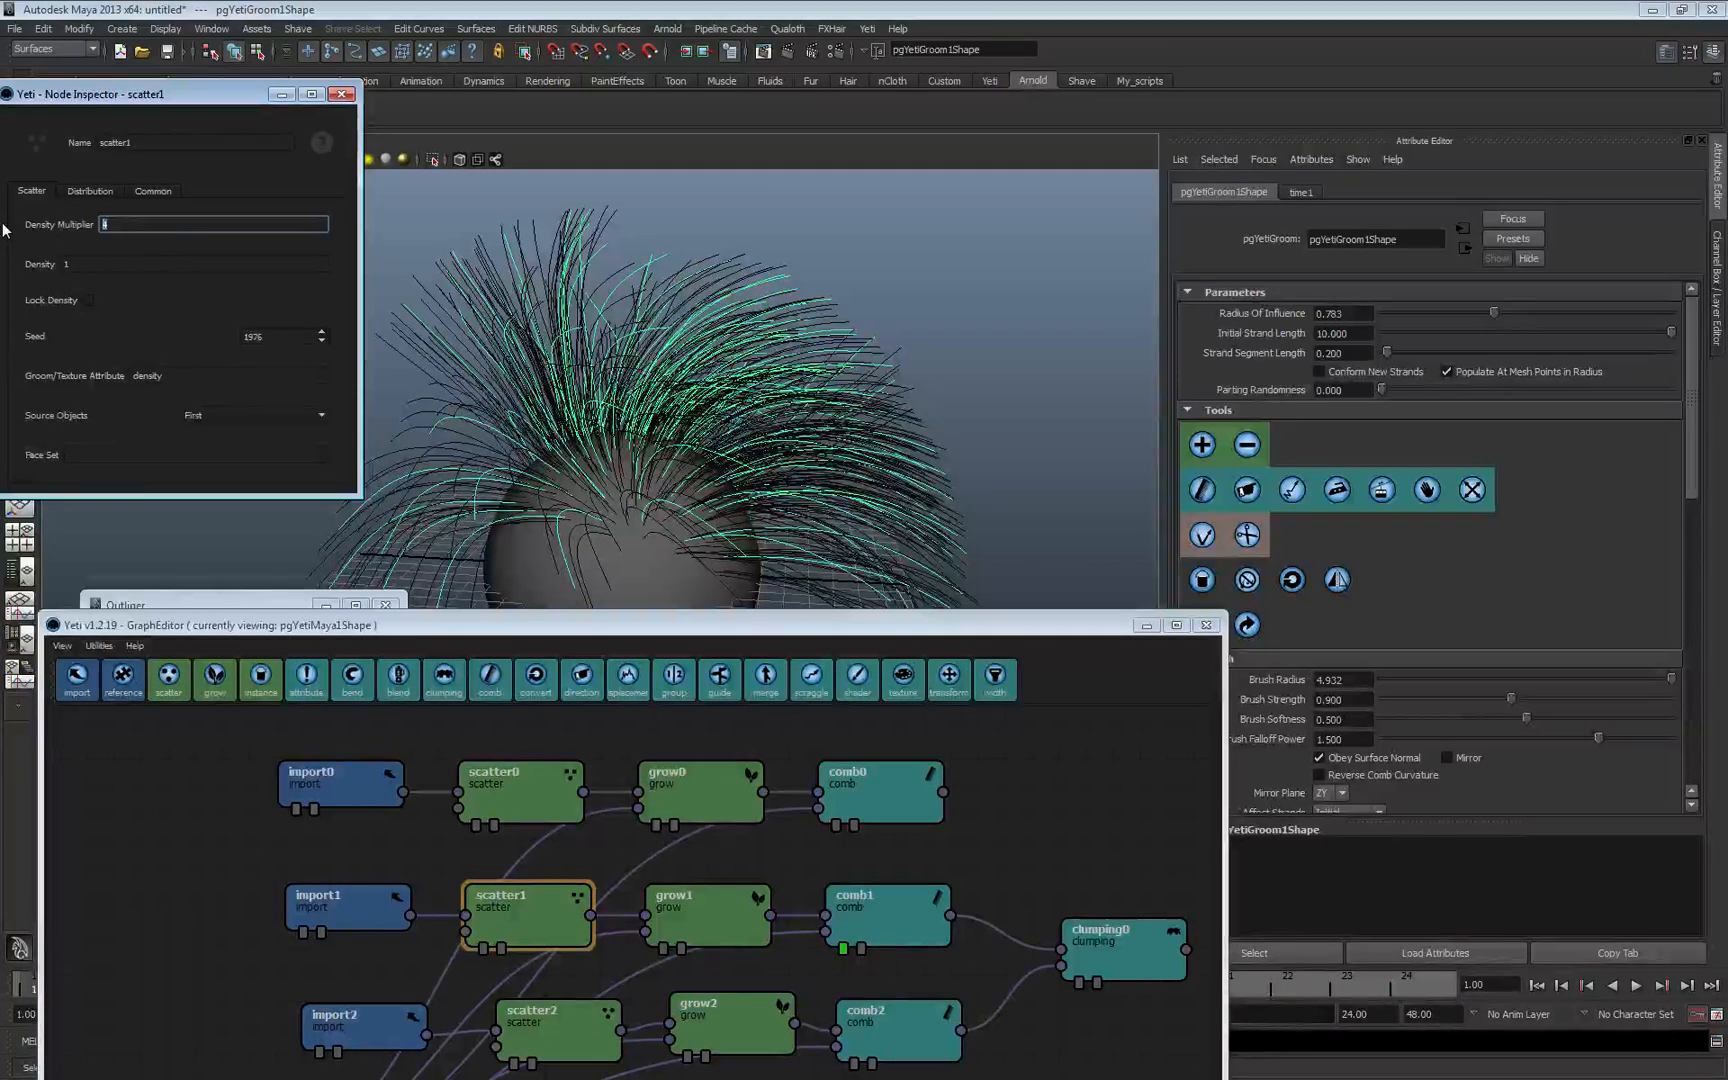
type("5")
key("Return")
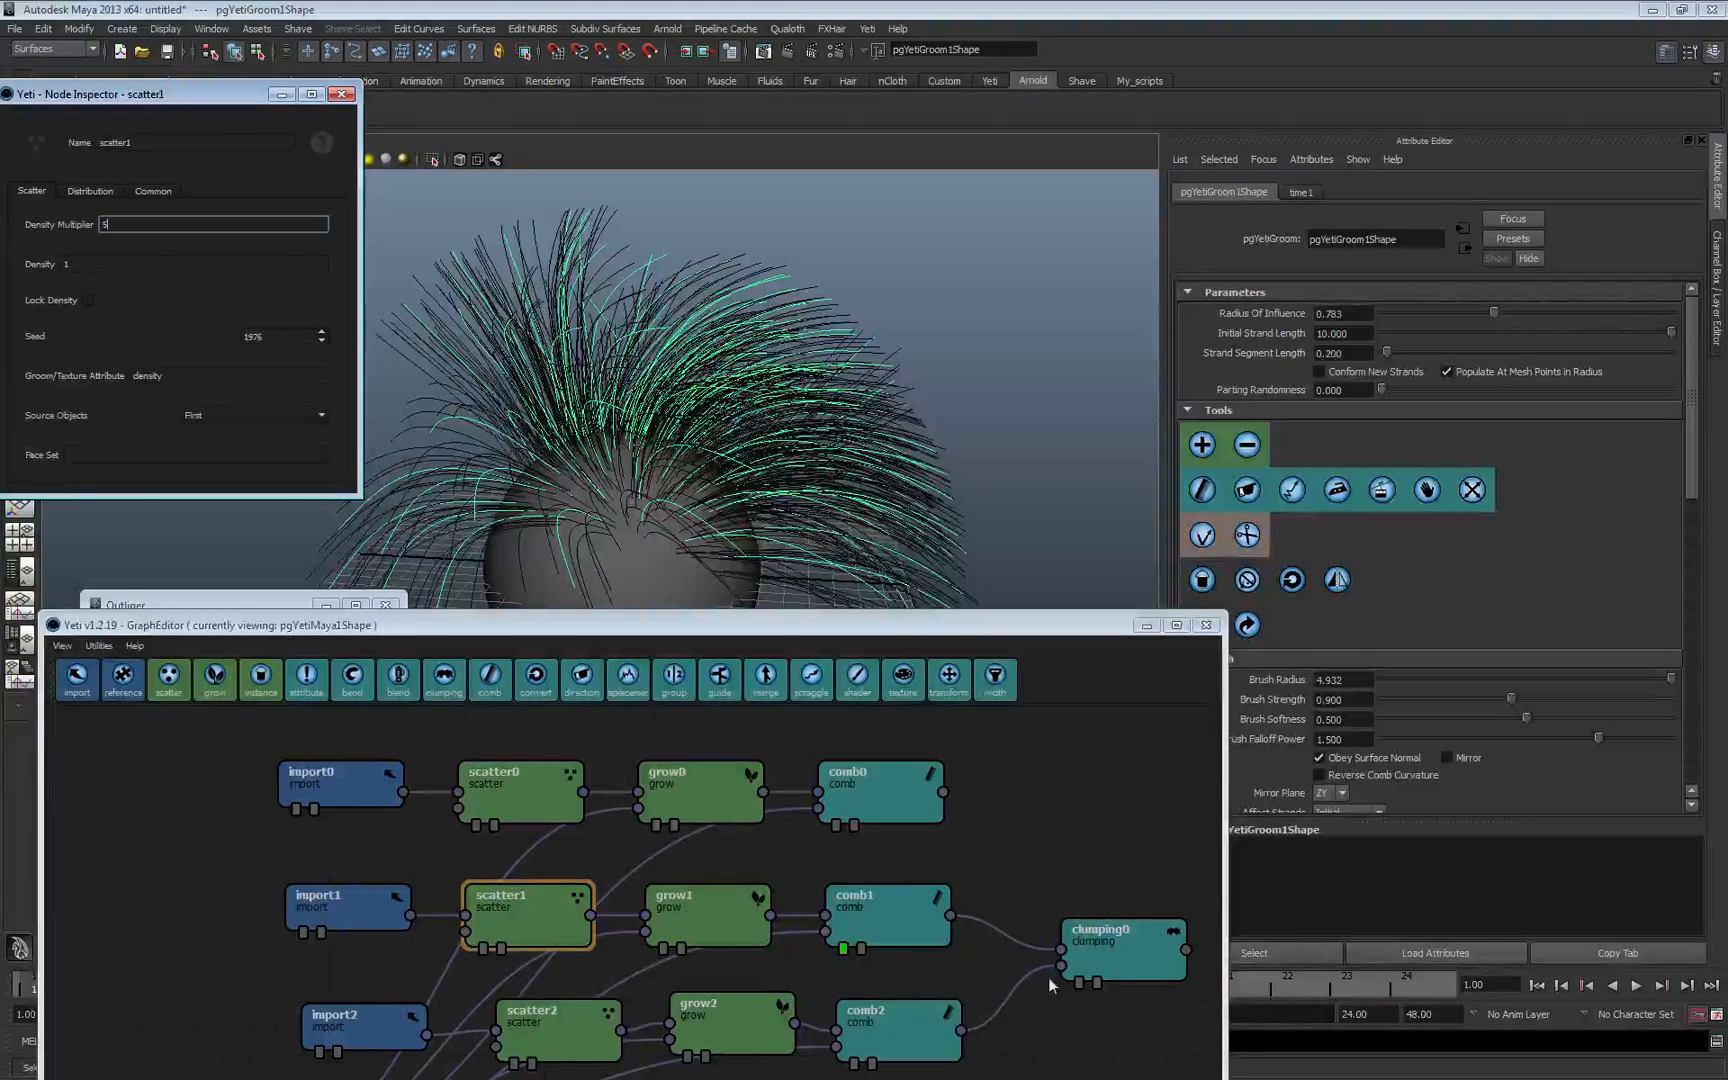
- Display clumping0's output and examine the clumped fur on the sphere from several angles
left_click(1083, 978)
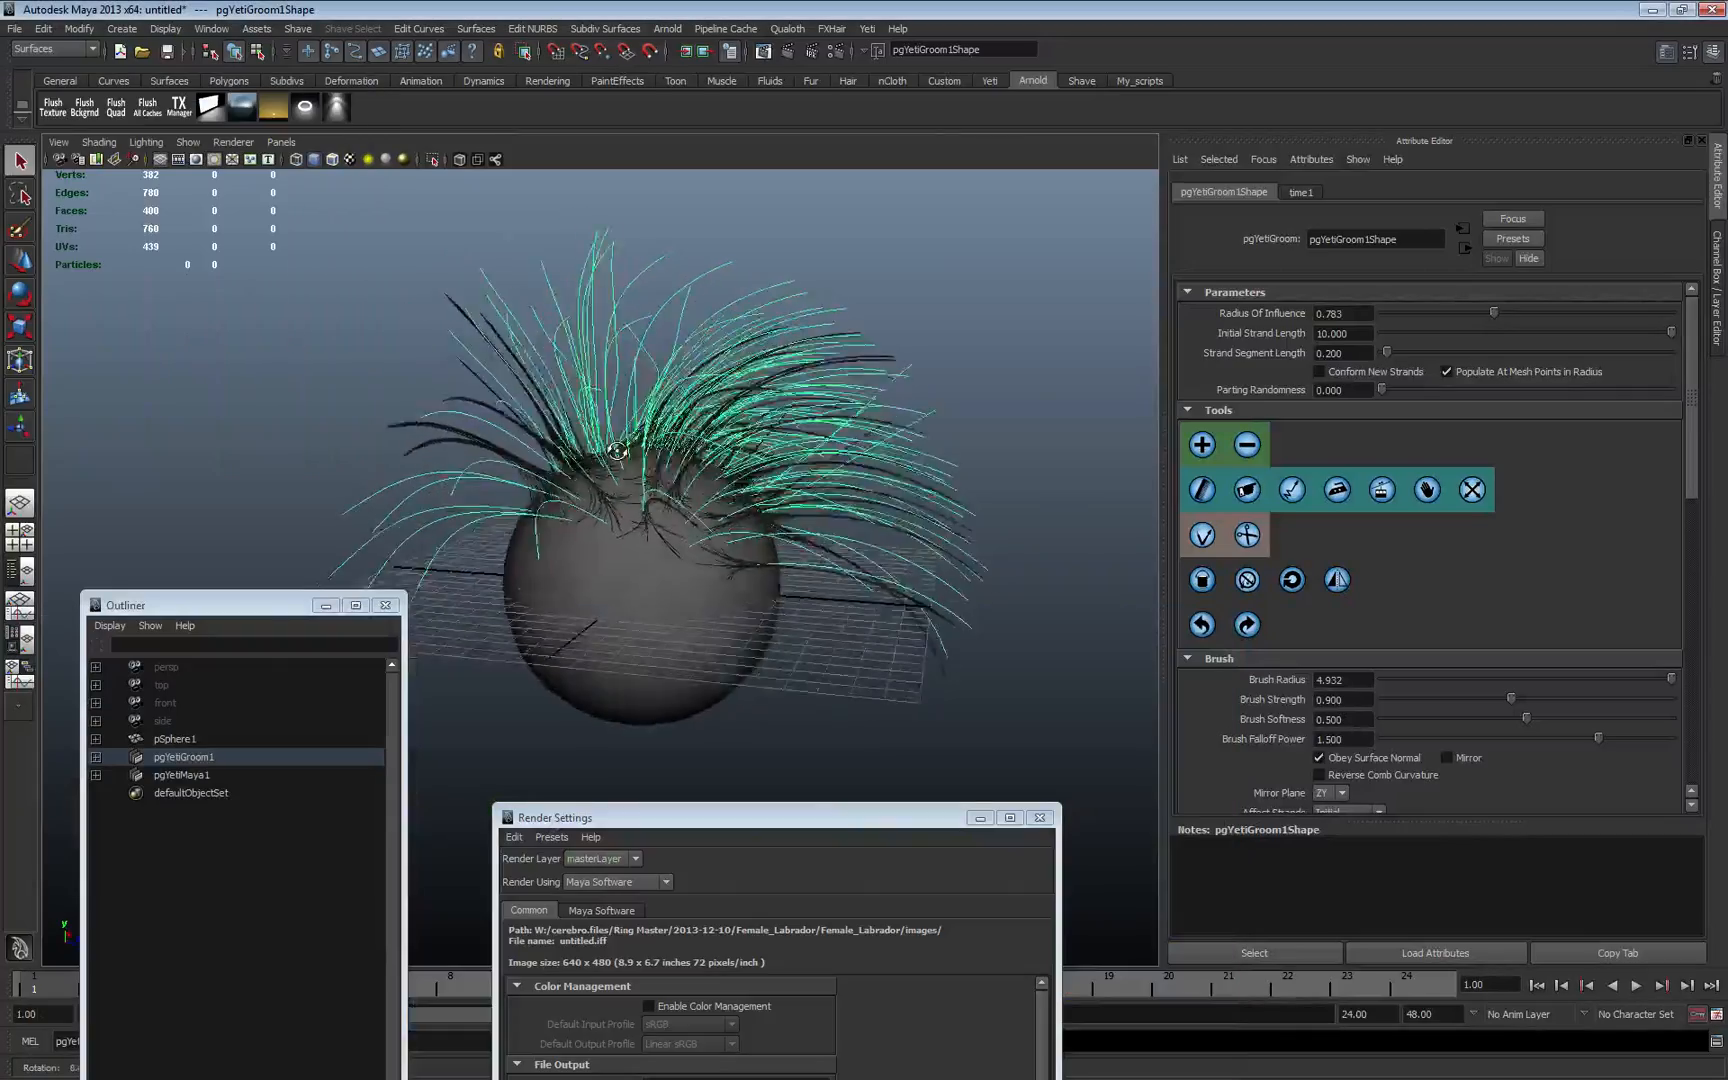
left_click_drag(617, 451, 590, 555, "alt")
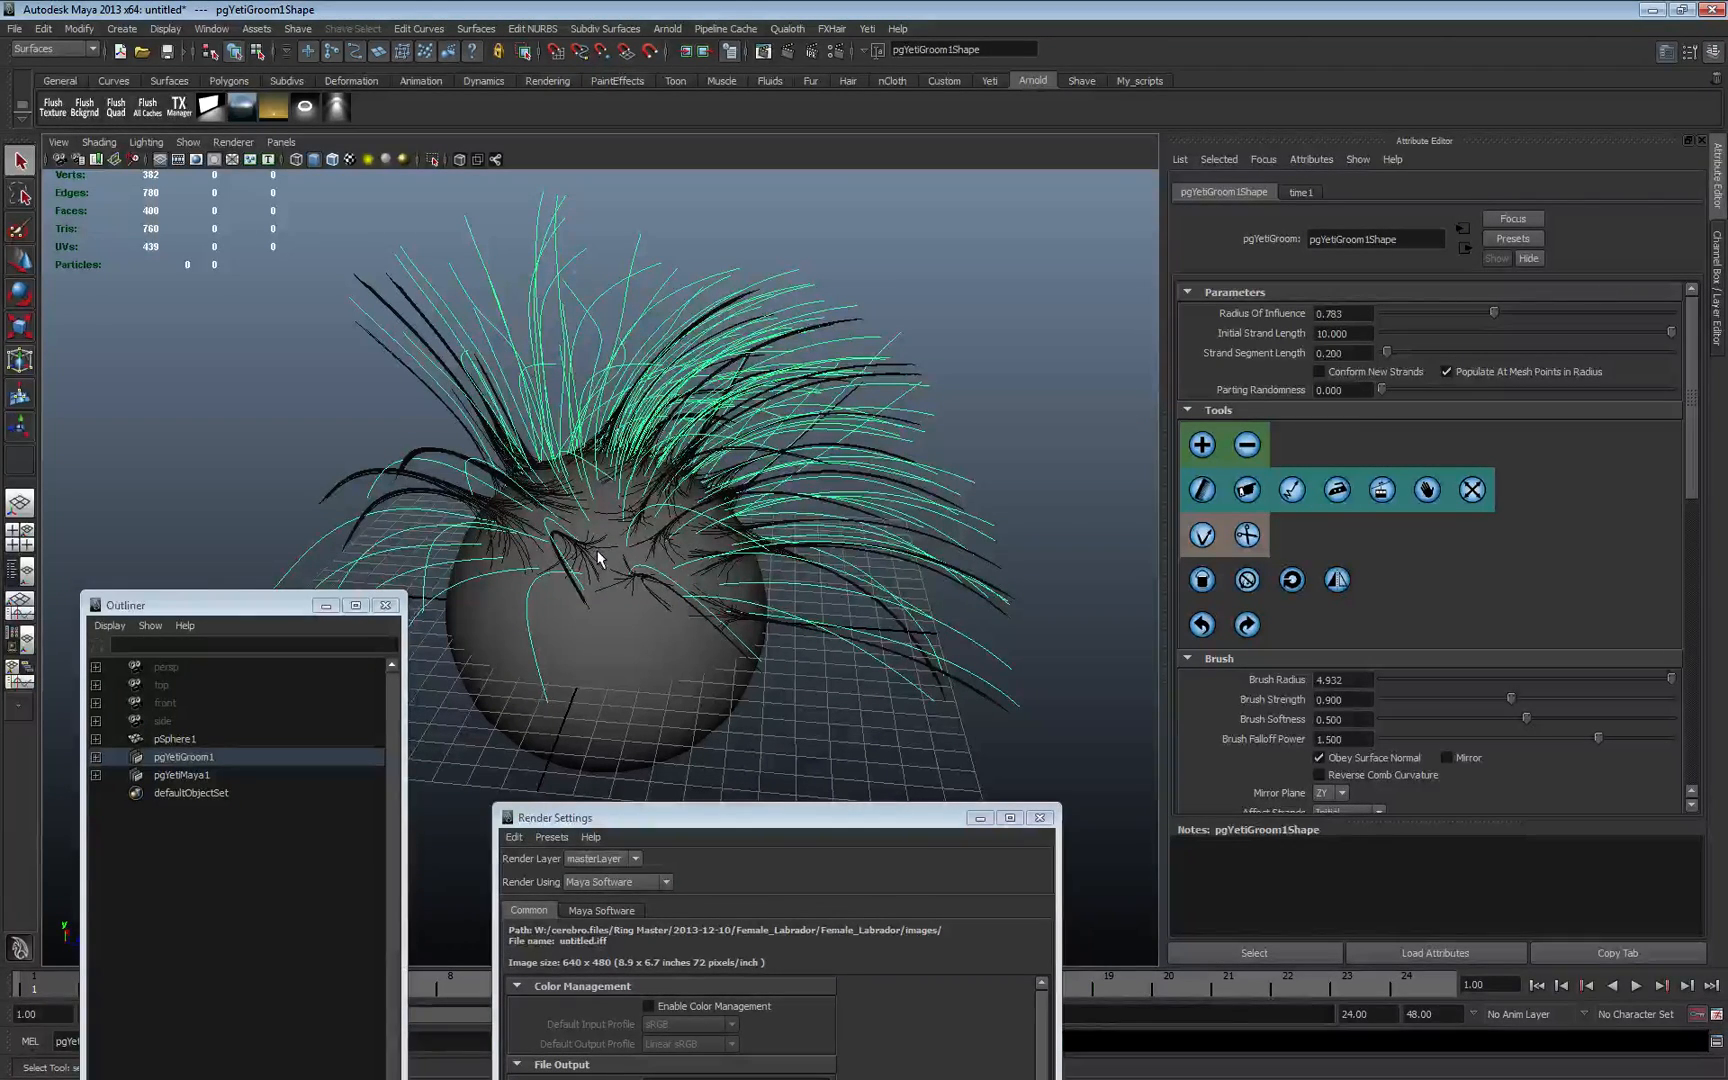
left_click_drag(616, 546, 655, 560, "alt")
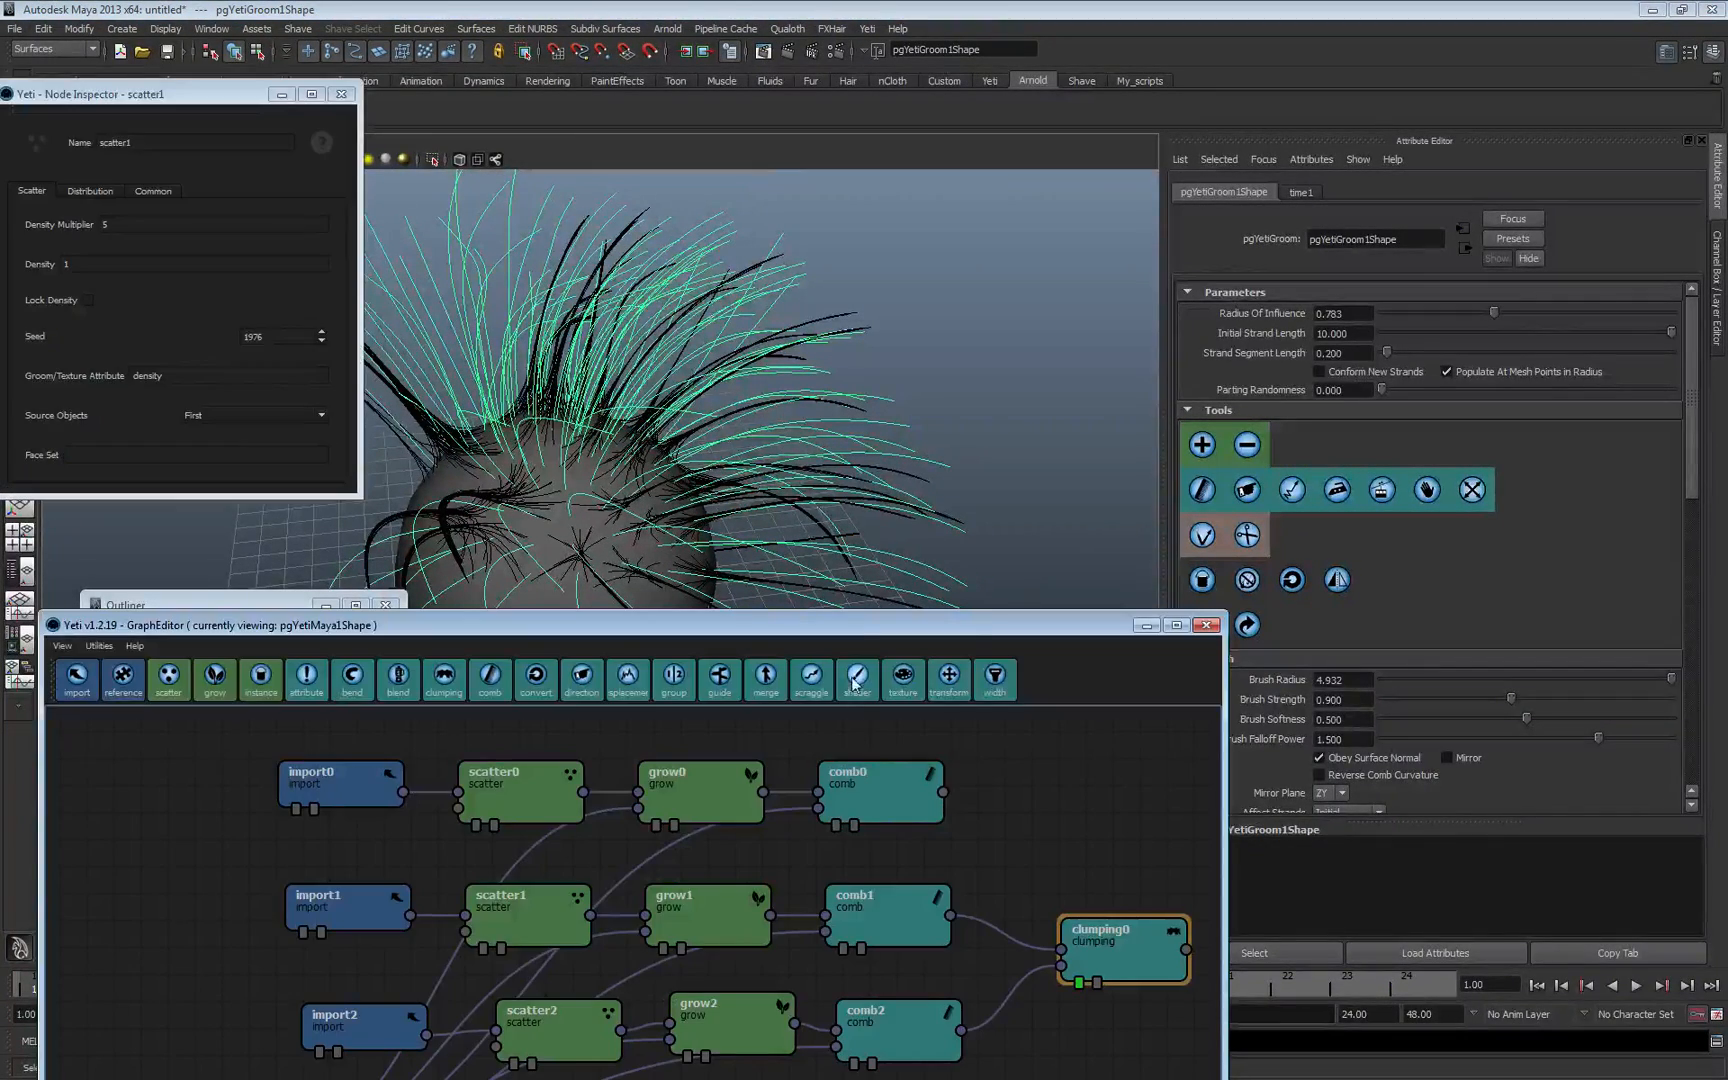
- Rearrange the graph editor and node inspector so both the clumped fur and the clumping node can be seen
left_click_drag(855, 625, 737, 683)
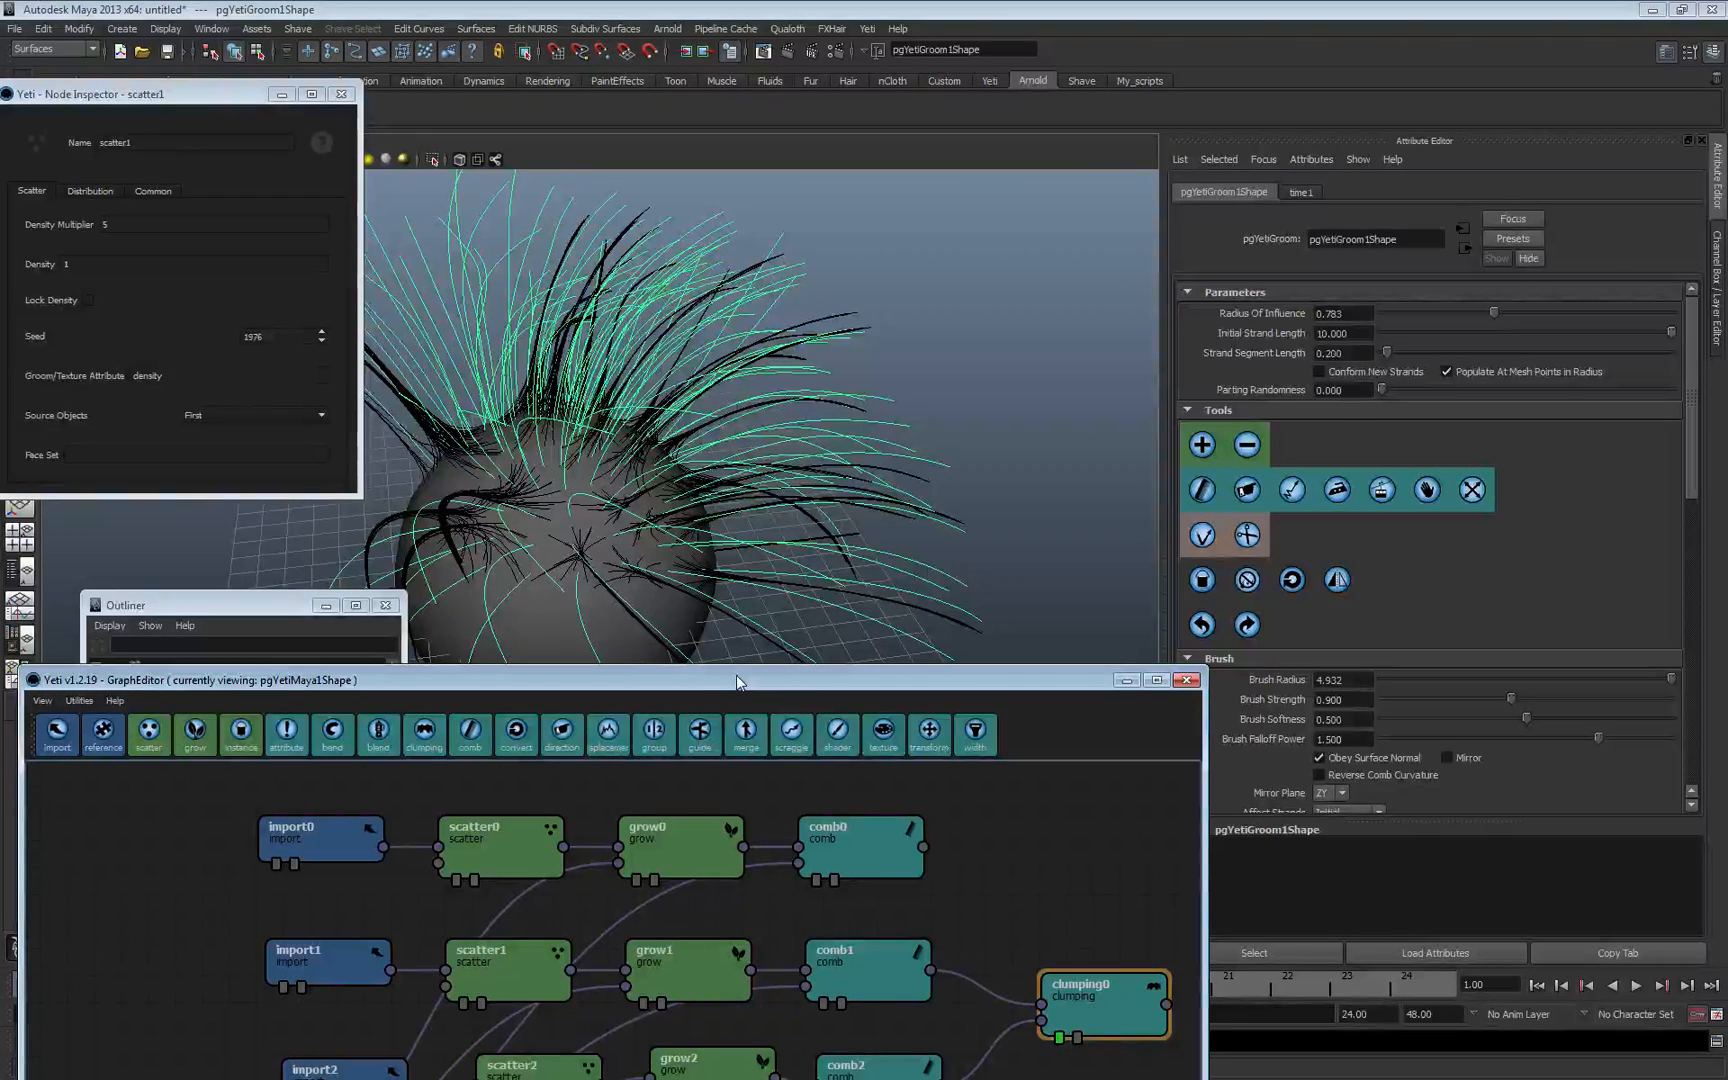
left_click_drag(736, 682, 639, 601)
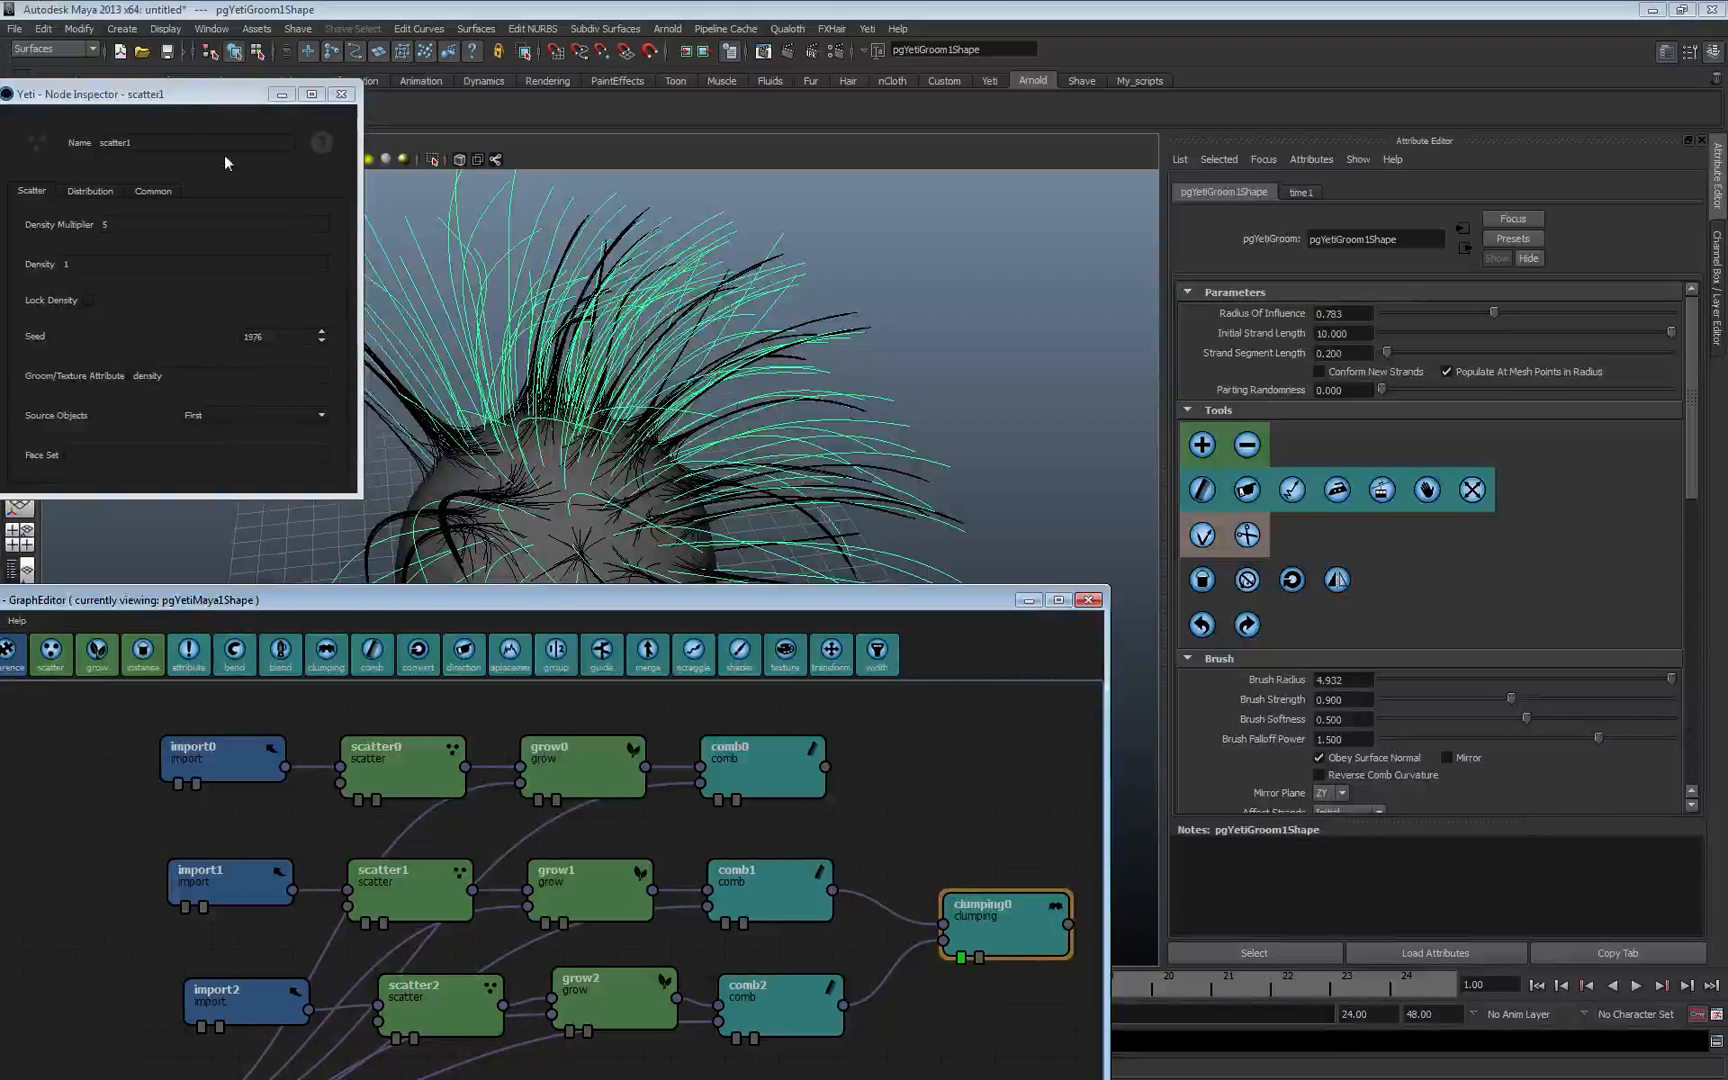
left_click_drag(189, 94, 1328, 108)
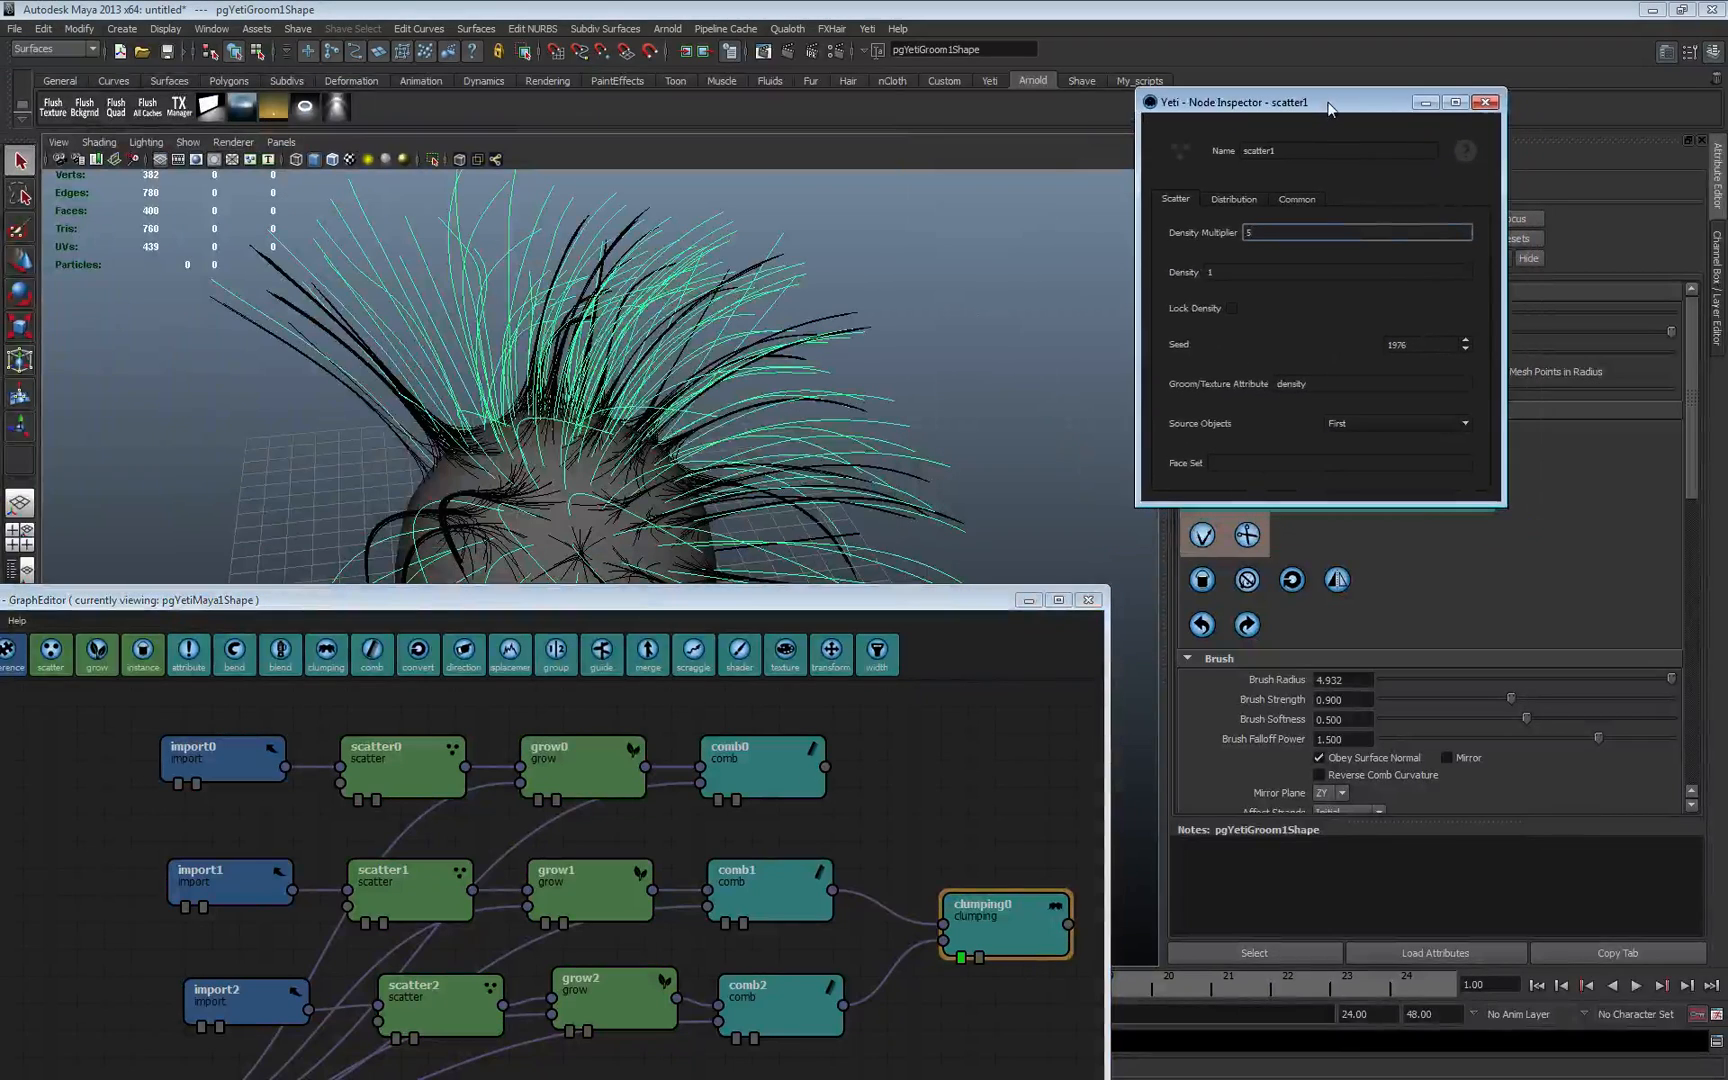
- Set clumping0's Base Attraction to 0 and its Attraction Bias to .35
left_click(1013, 934)
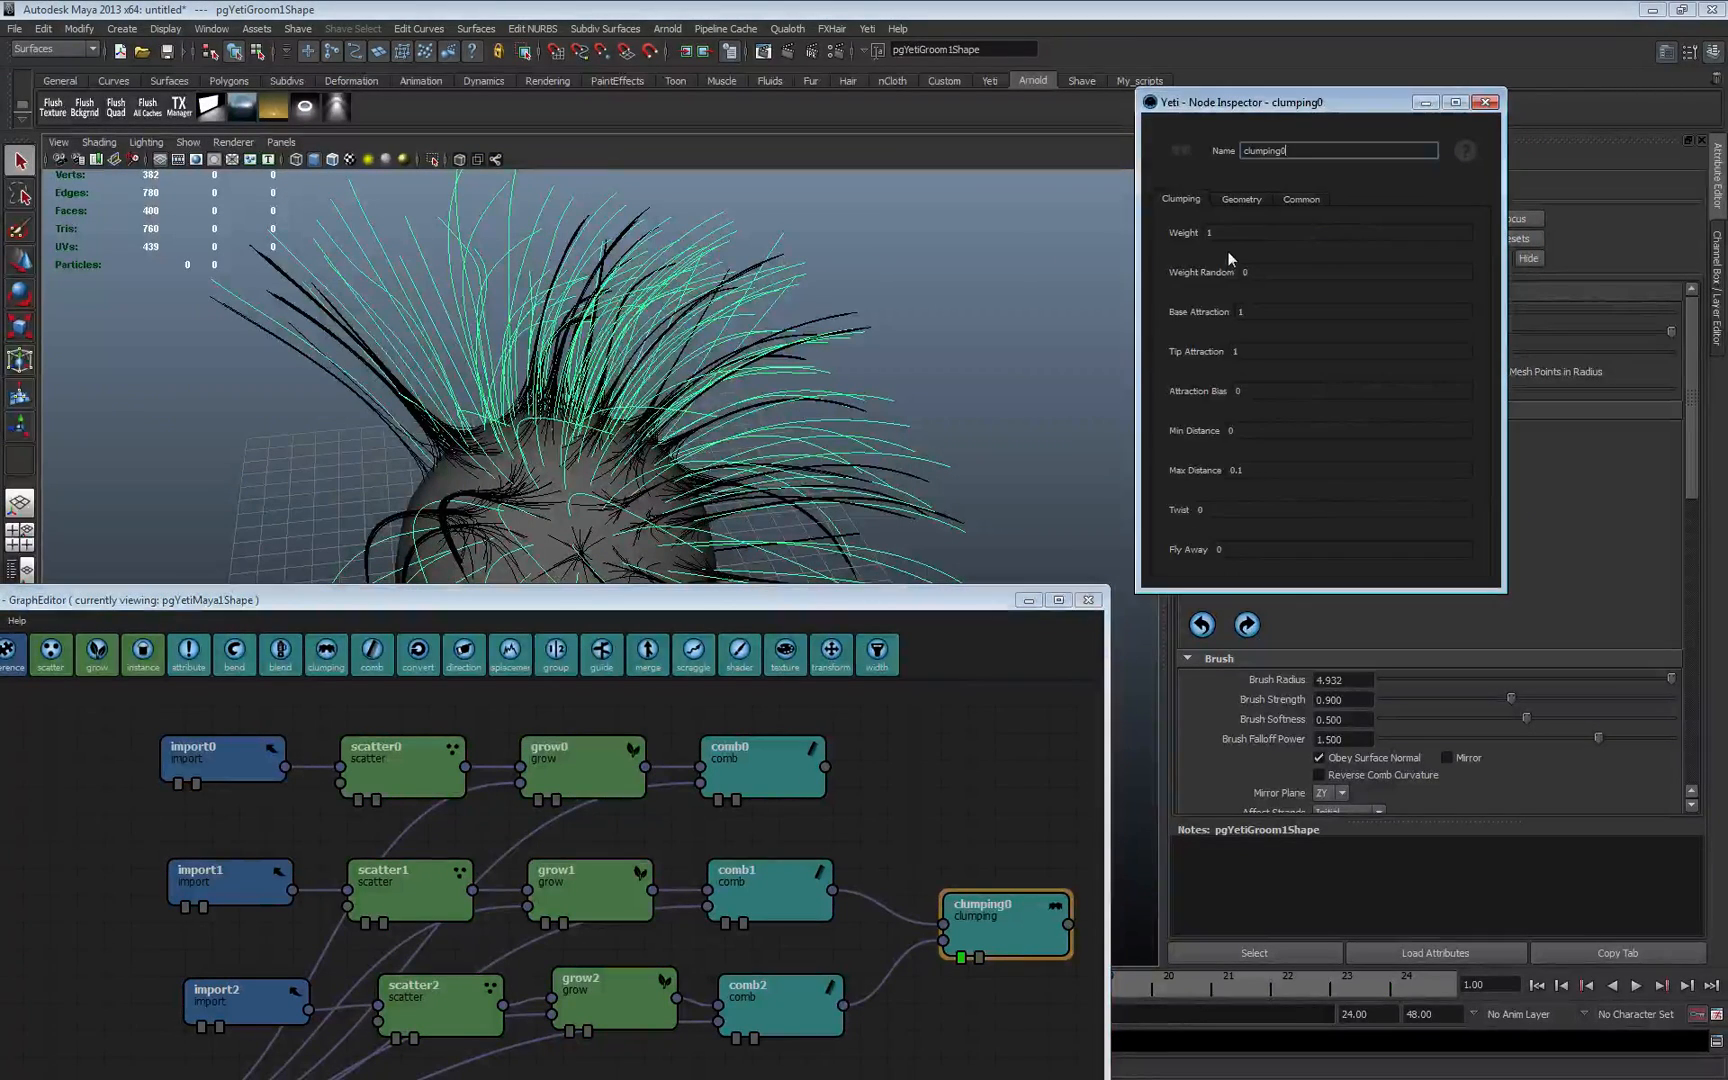
left_click(1278, 312)
key("BackSpace")
type("0")
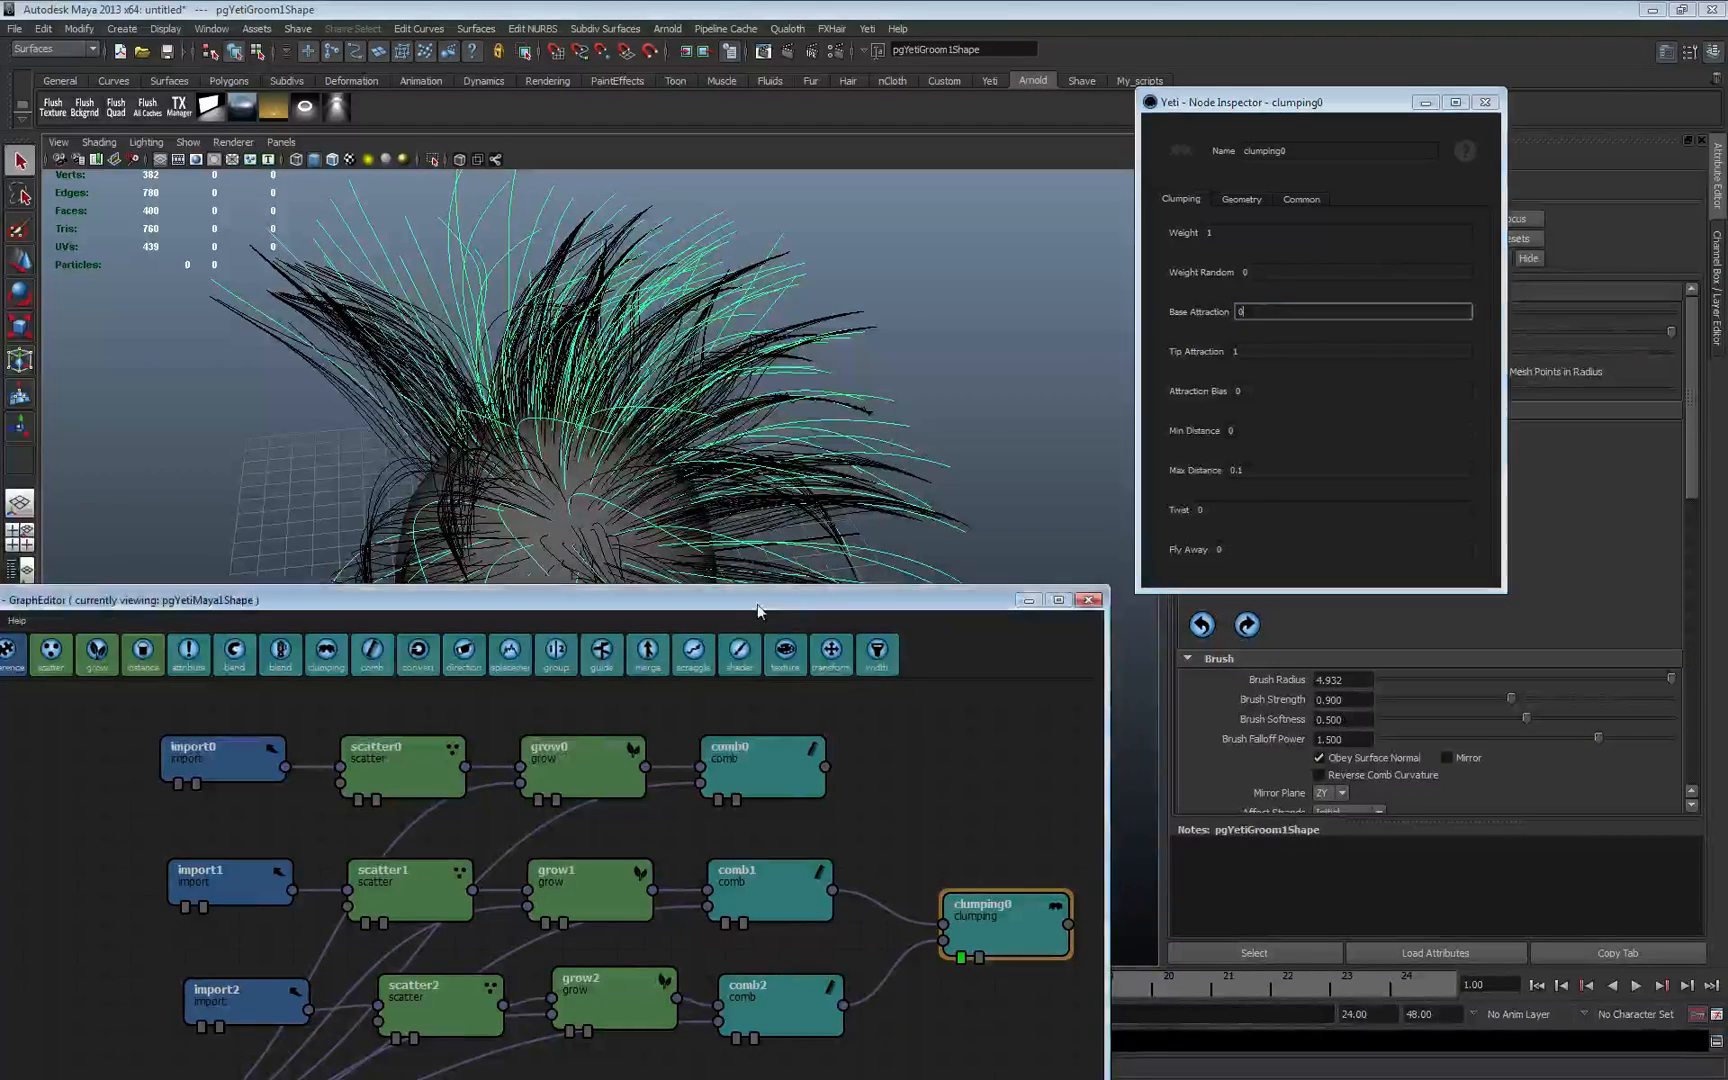
left_click_drag(758, 600, 755, 723)
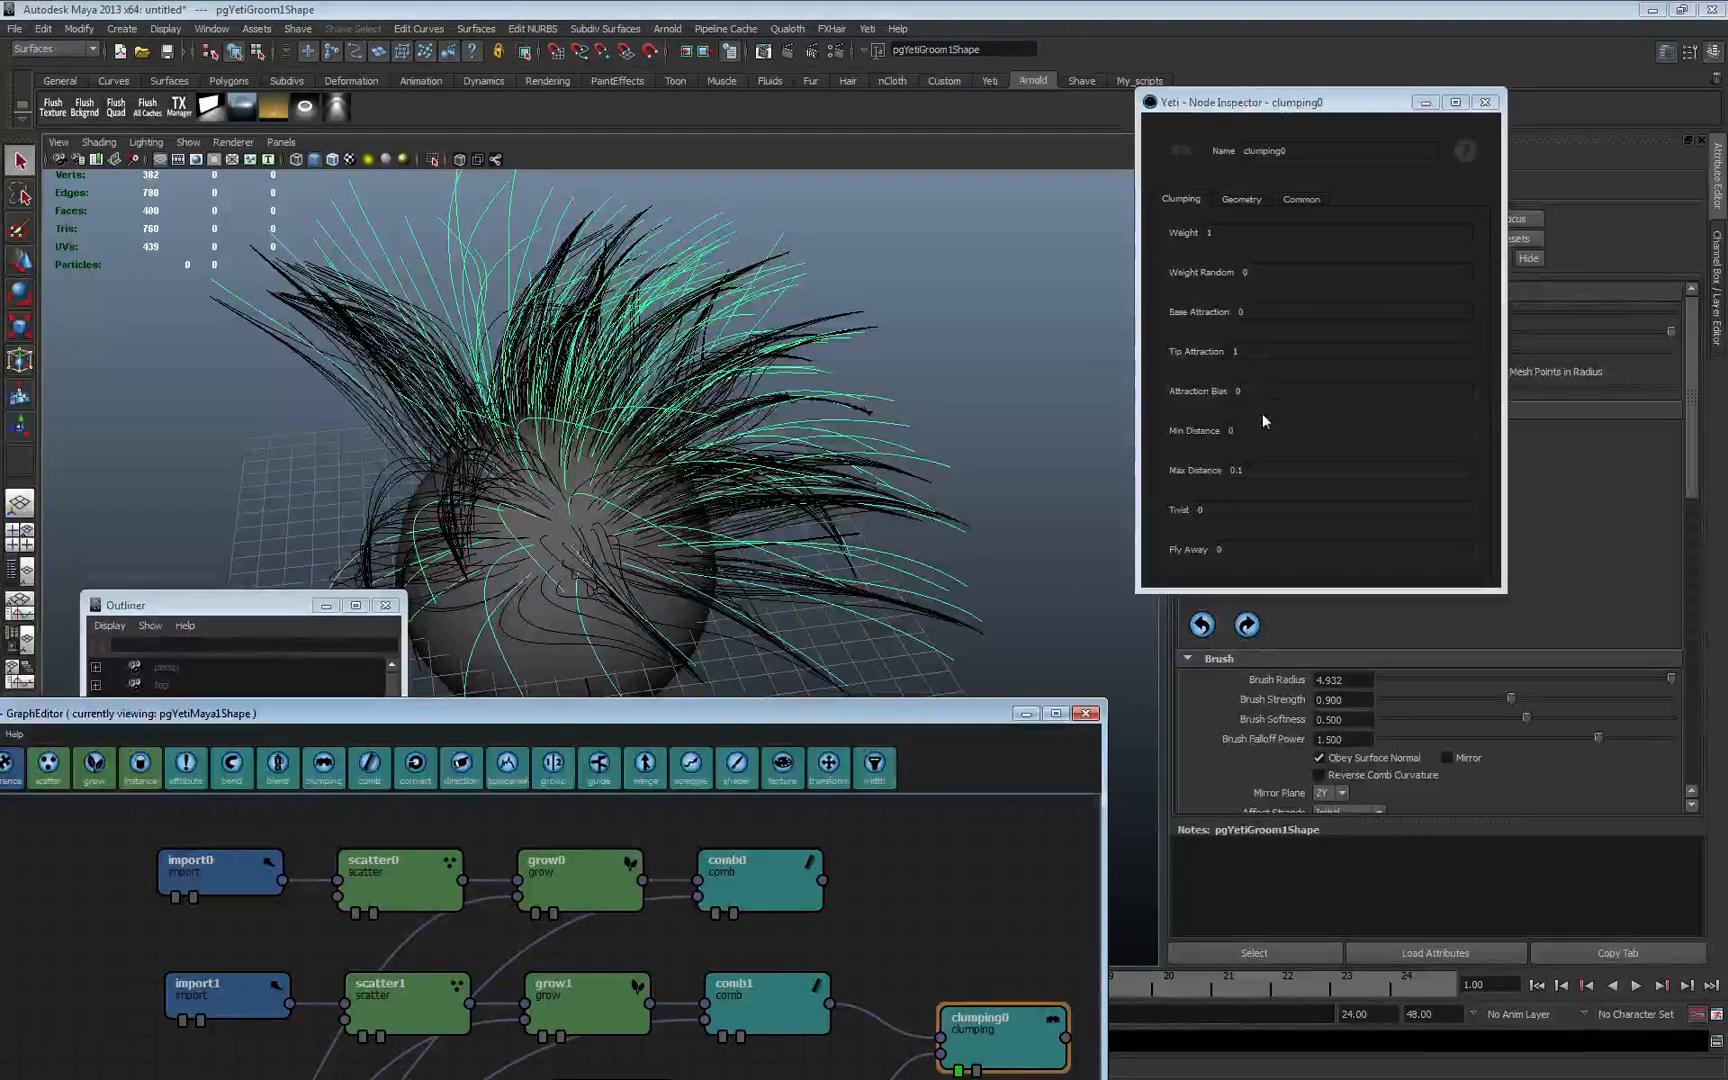
left_click(1236, 391)
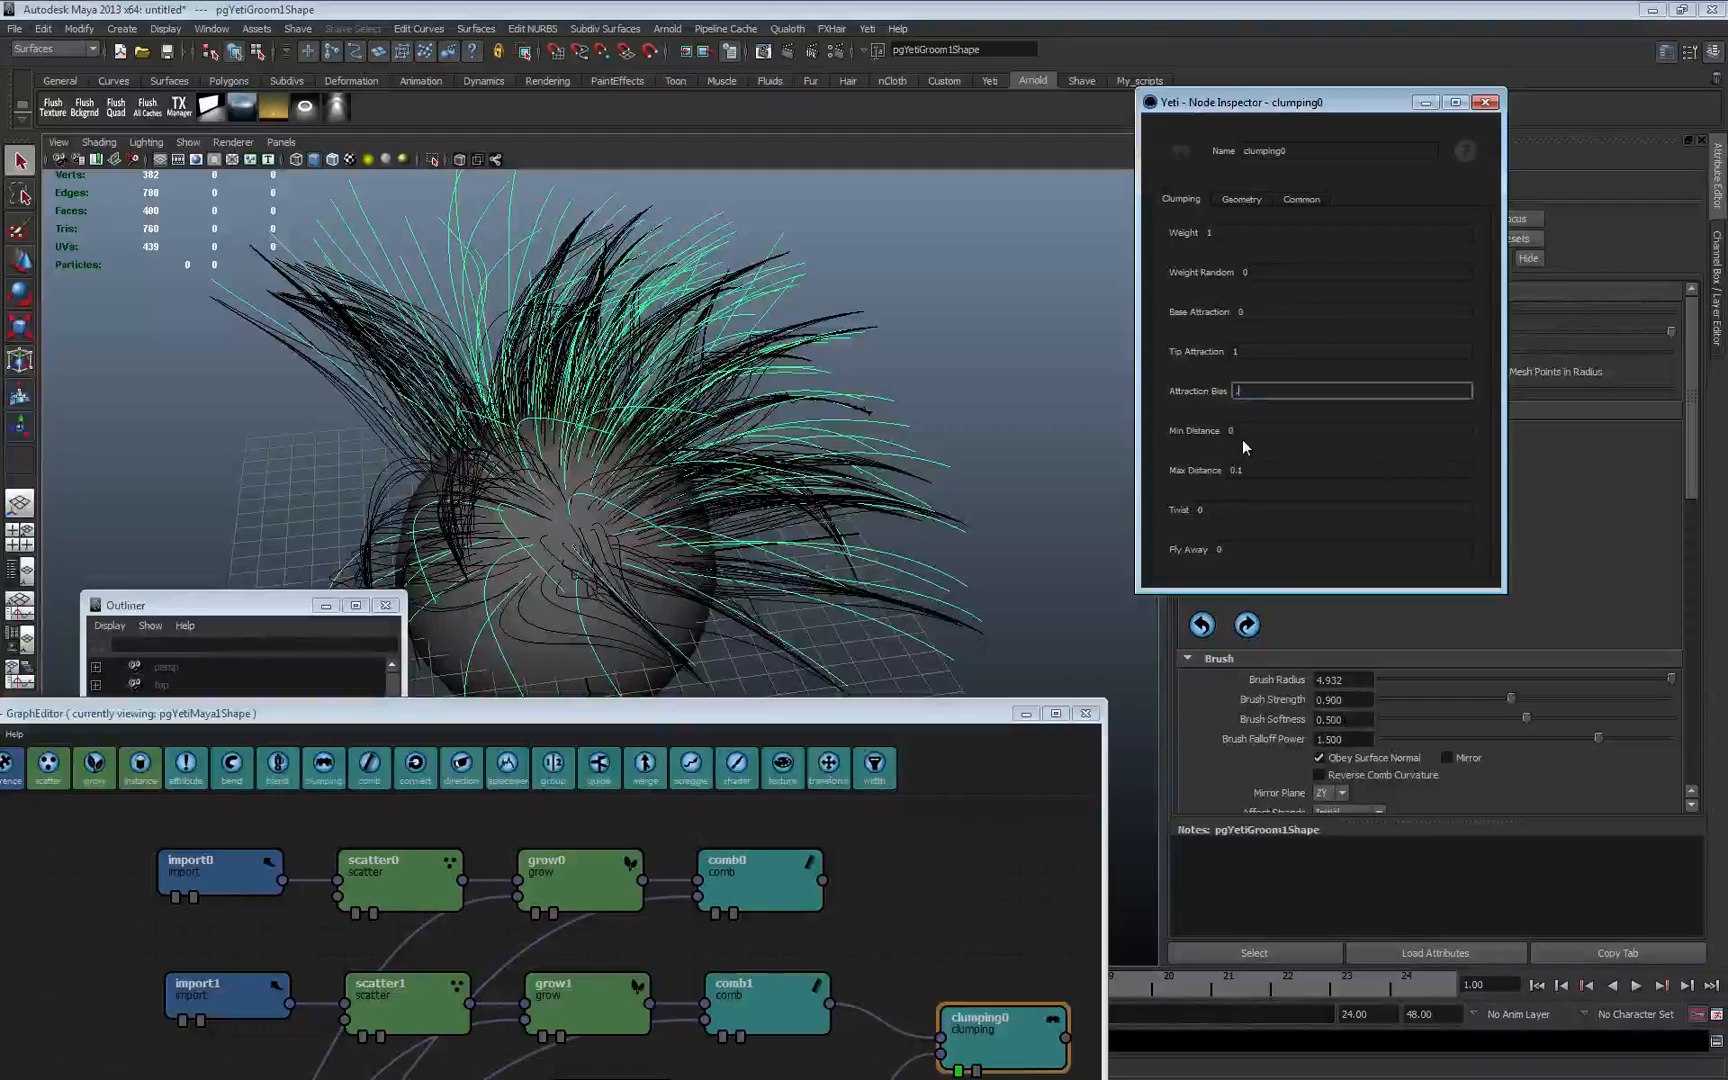
type(".35")
key("Return")
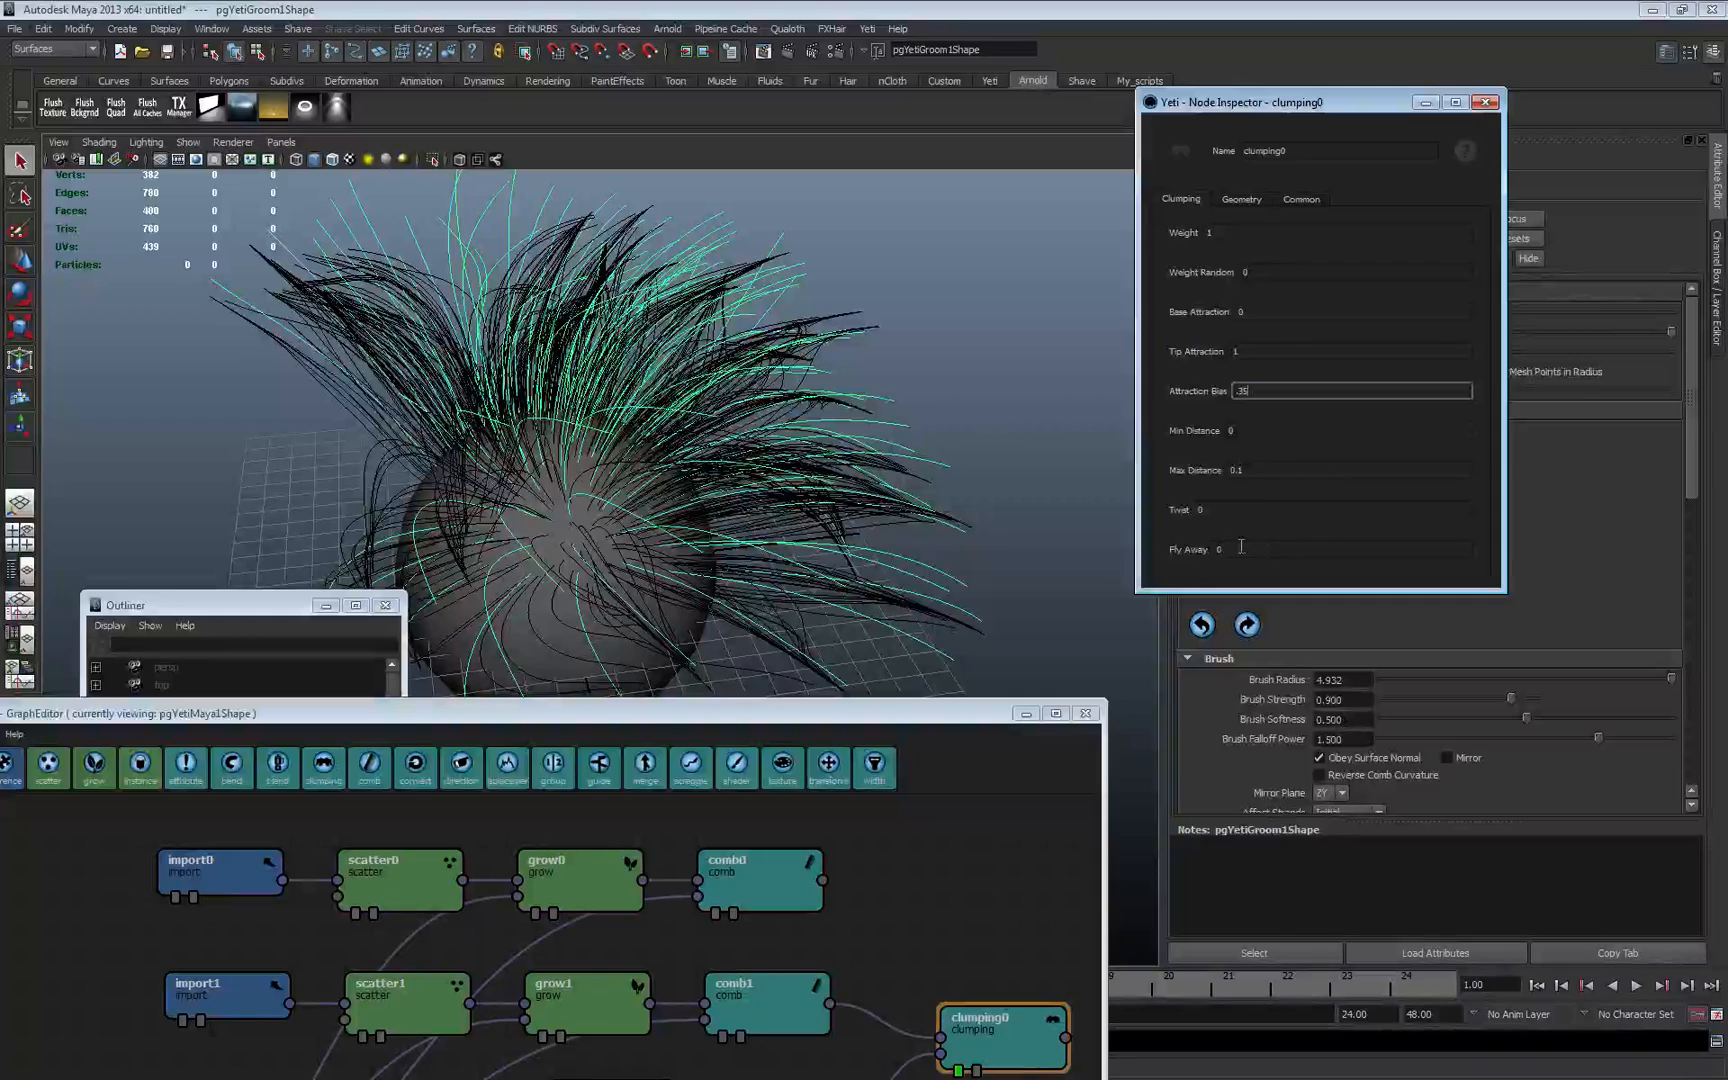
- Try a Fly Away value of 1 on clumping0, and reduce it to .5
left_click(1254, 551)
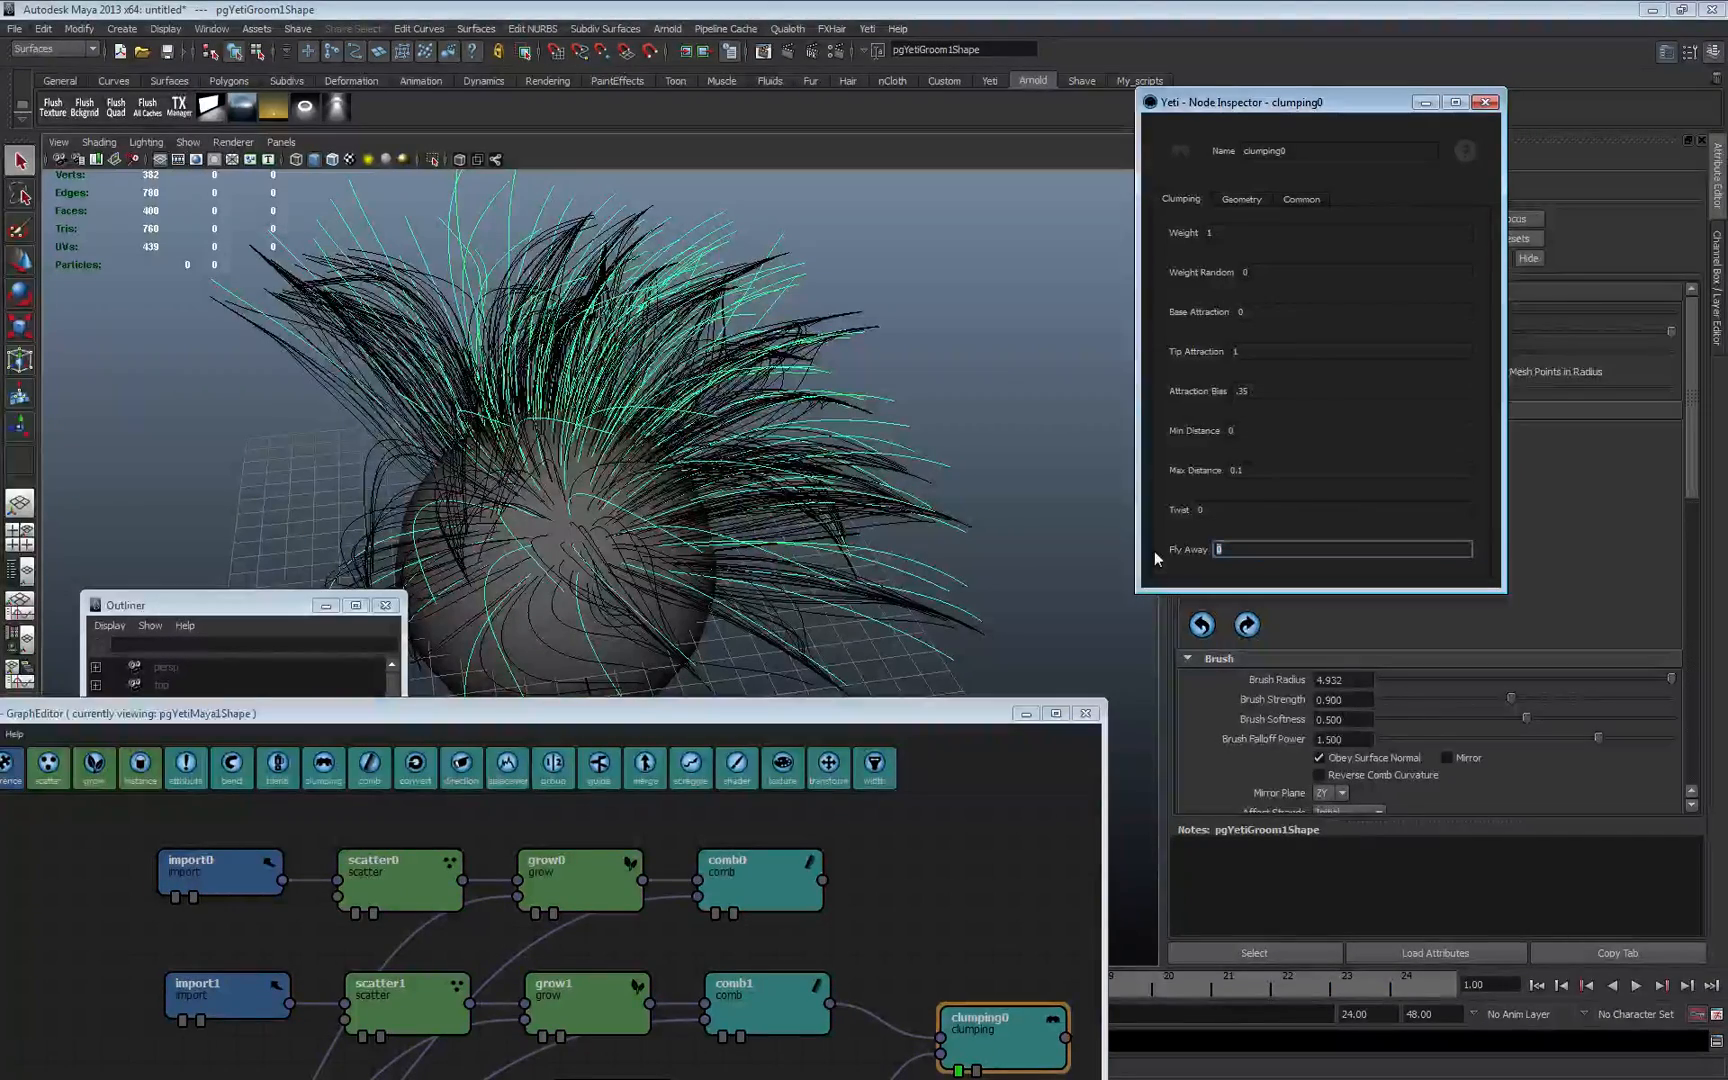
type("1")
key("Return")
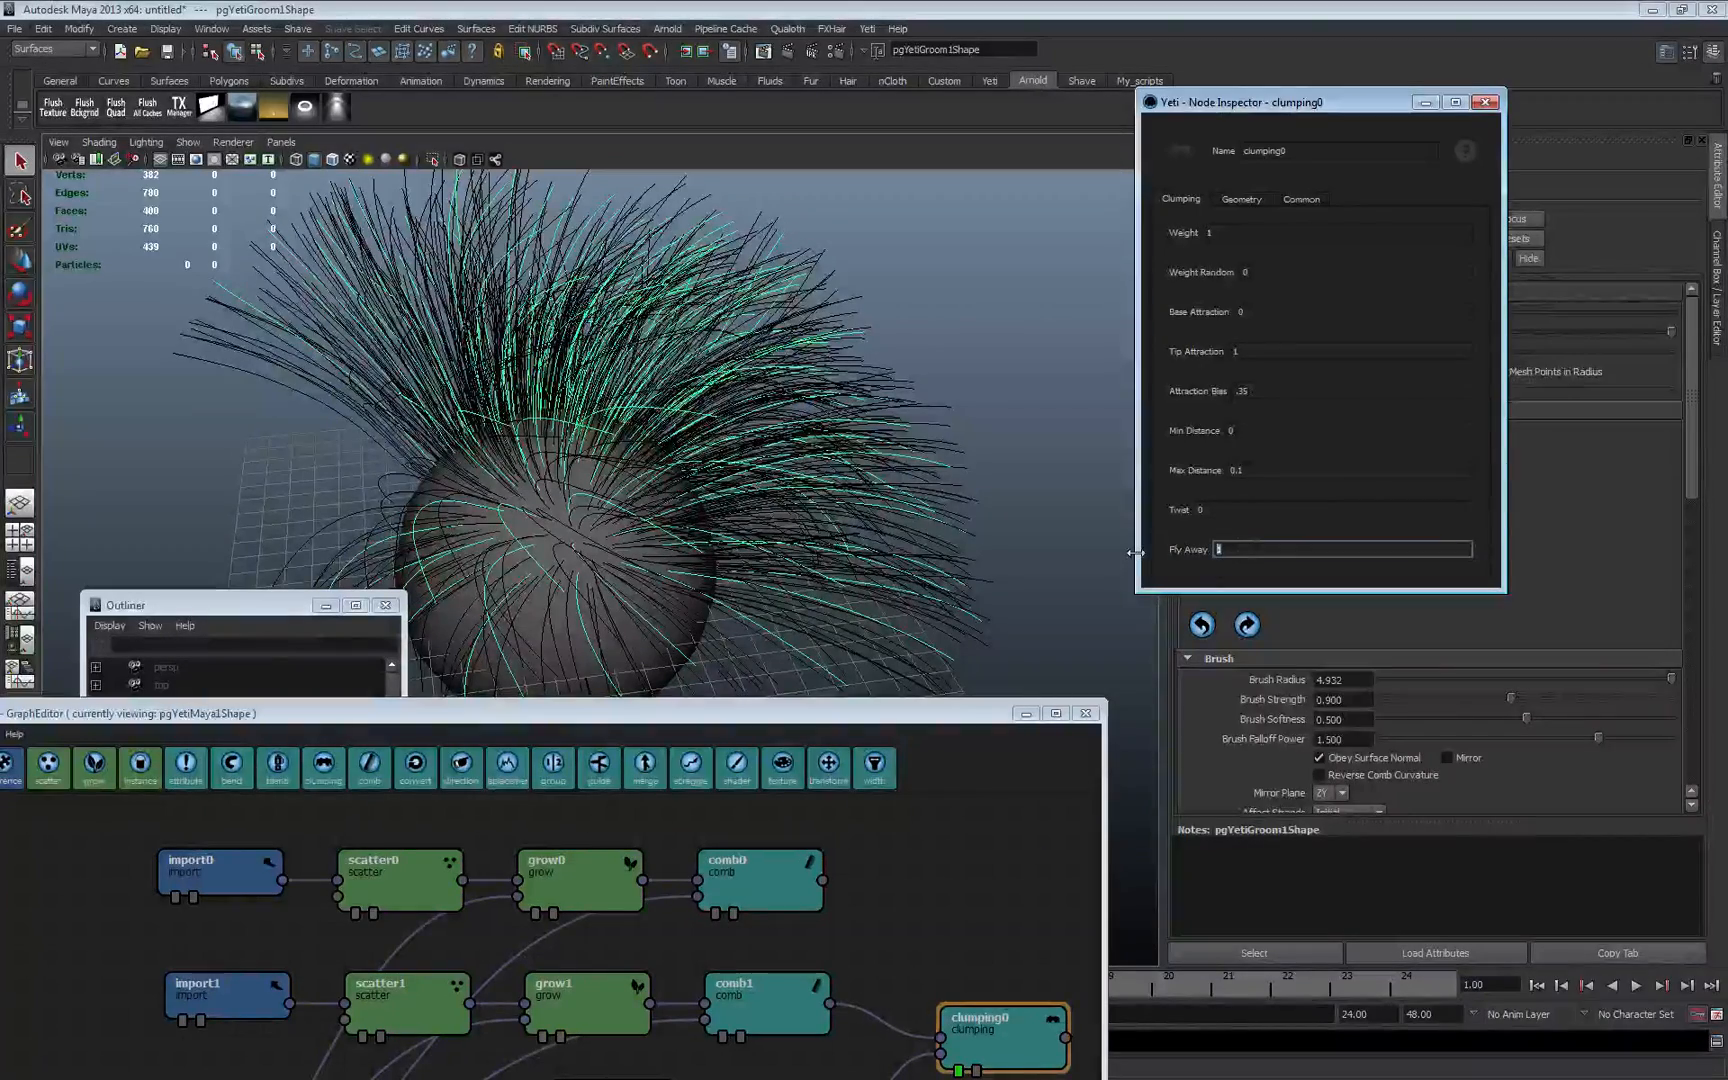
type(".1")
key("Return")
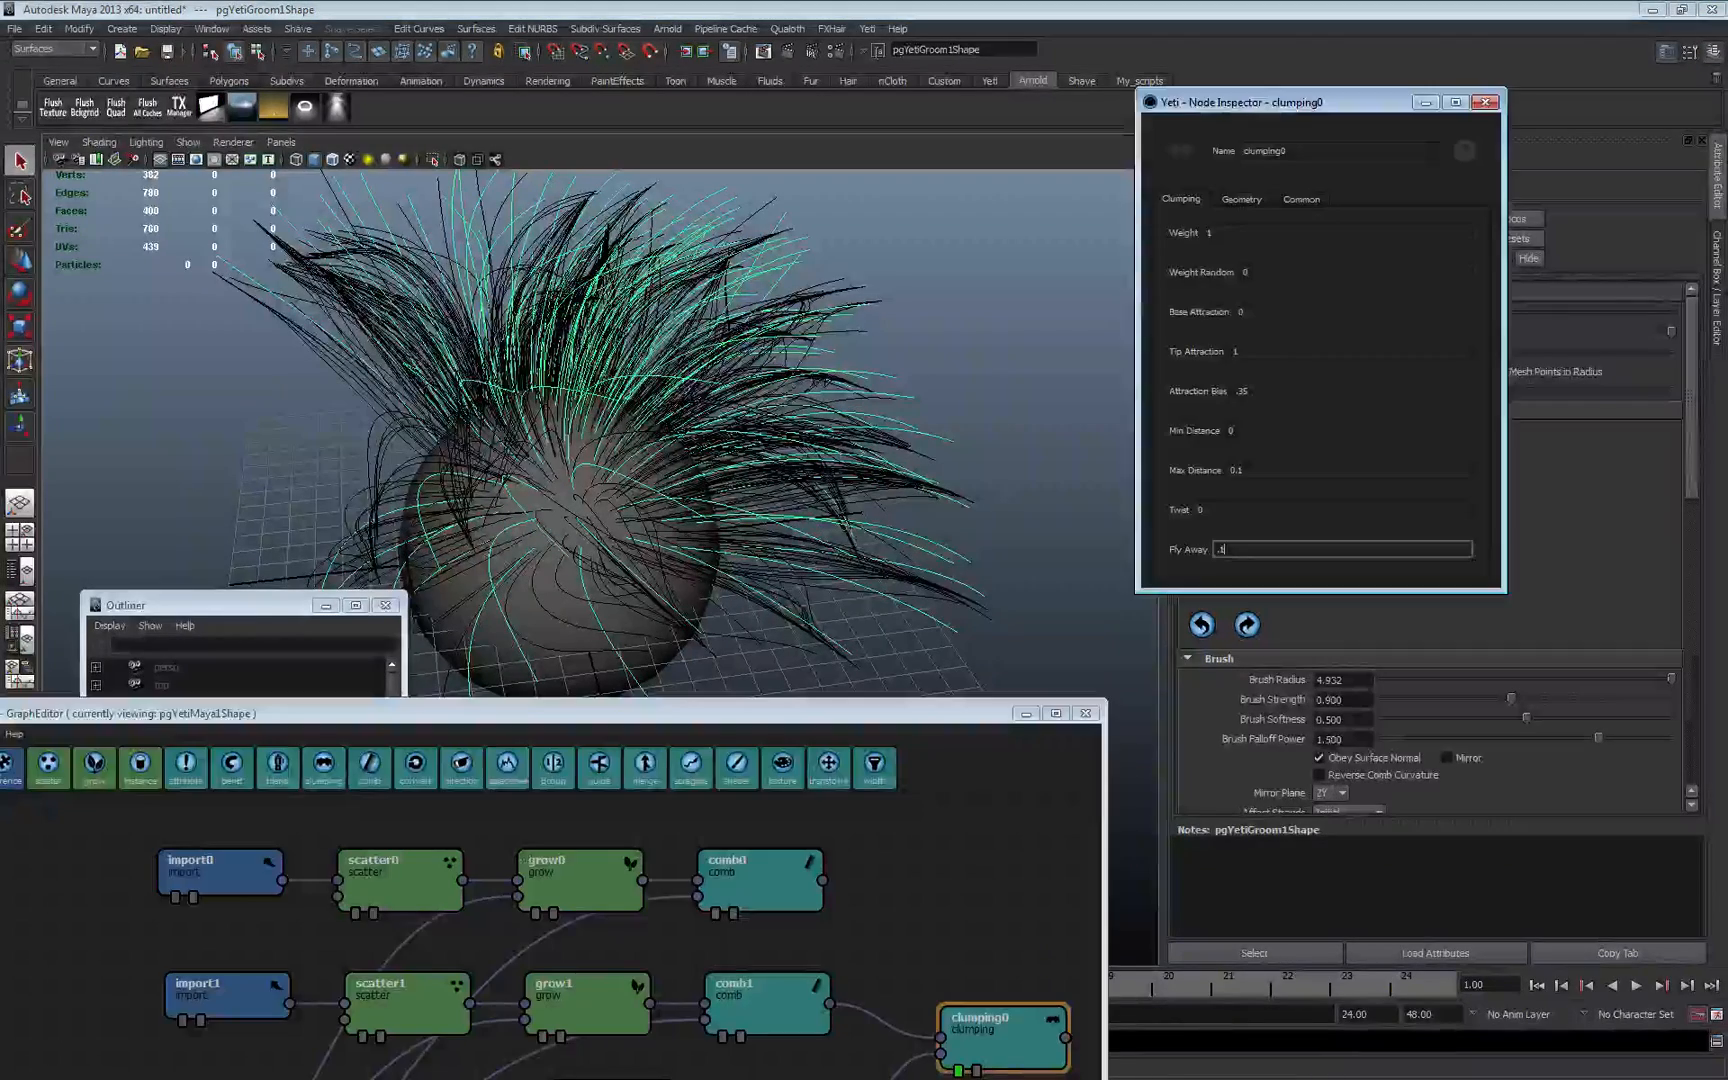
- Set clumping0's Length Handling to Conform If Longer
left_click(1256, 202)
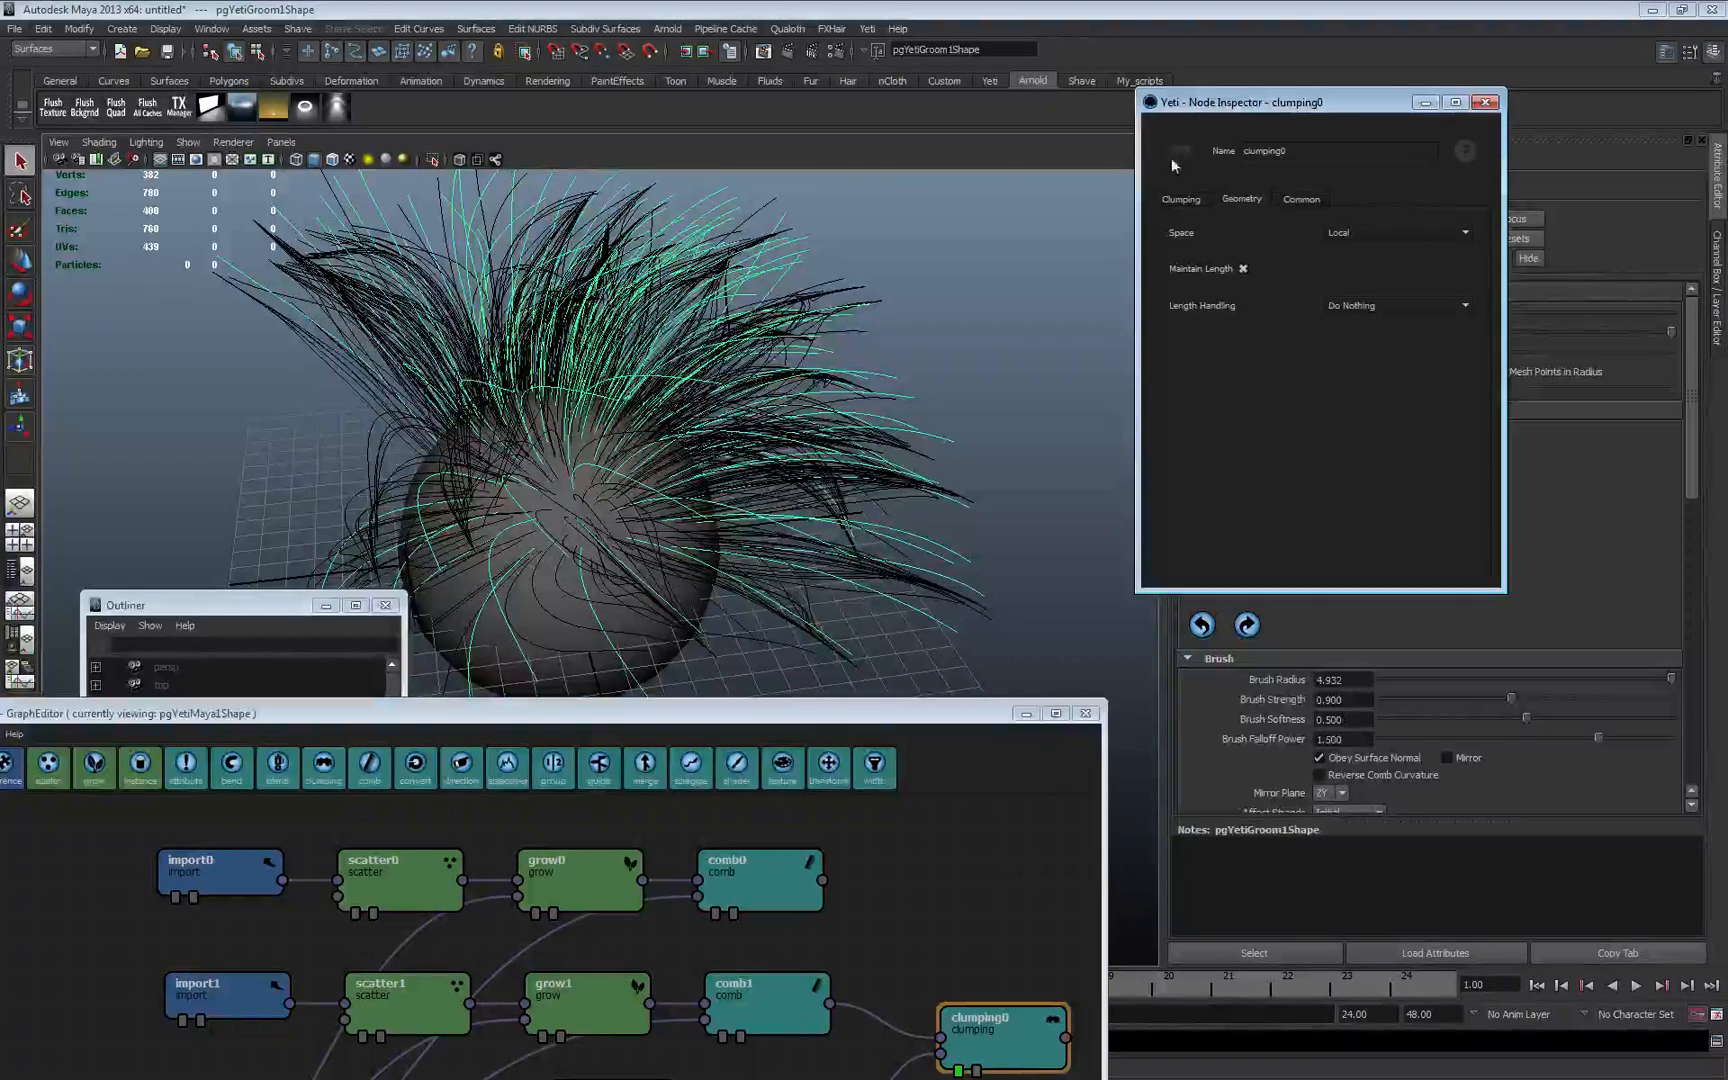
left_click(1375, 306)
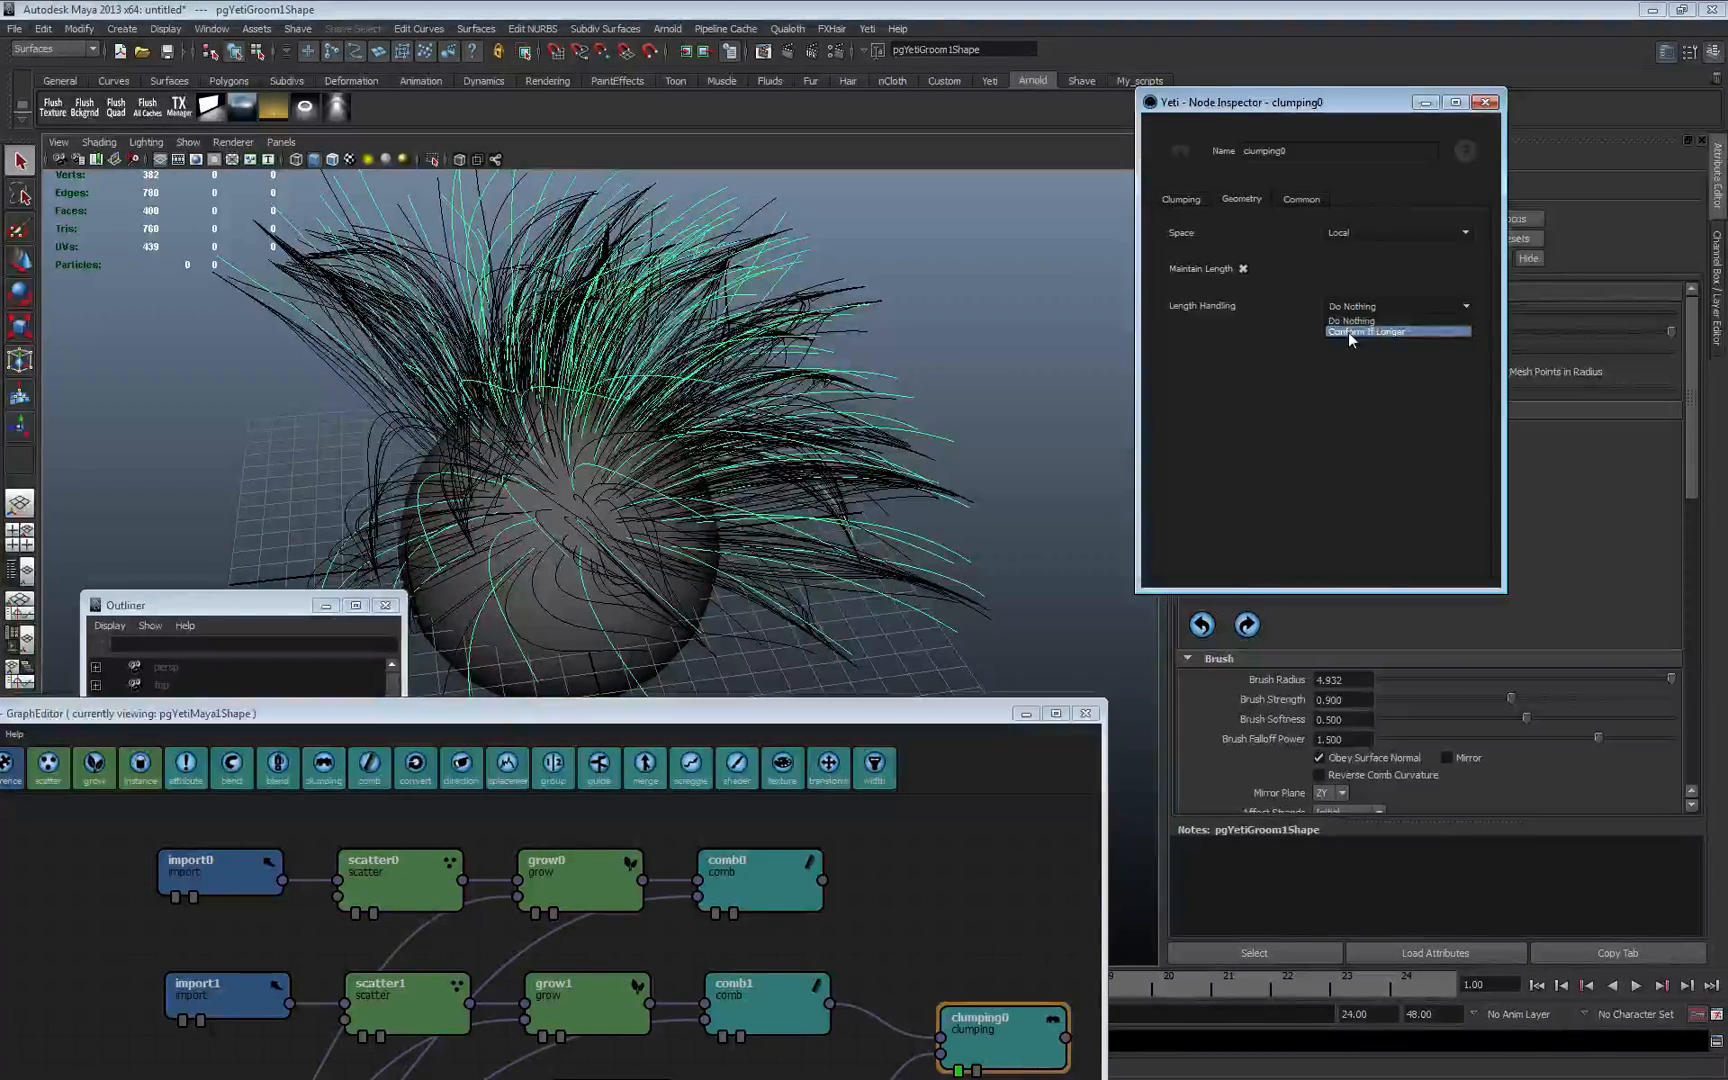
left_click(1349, 332)
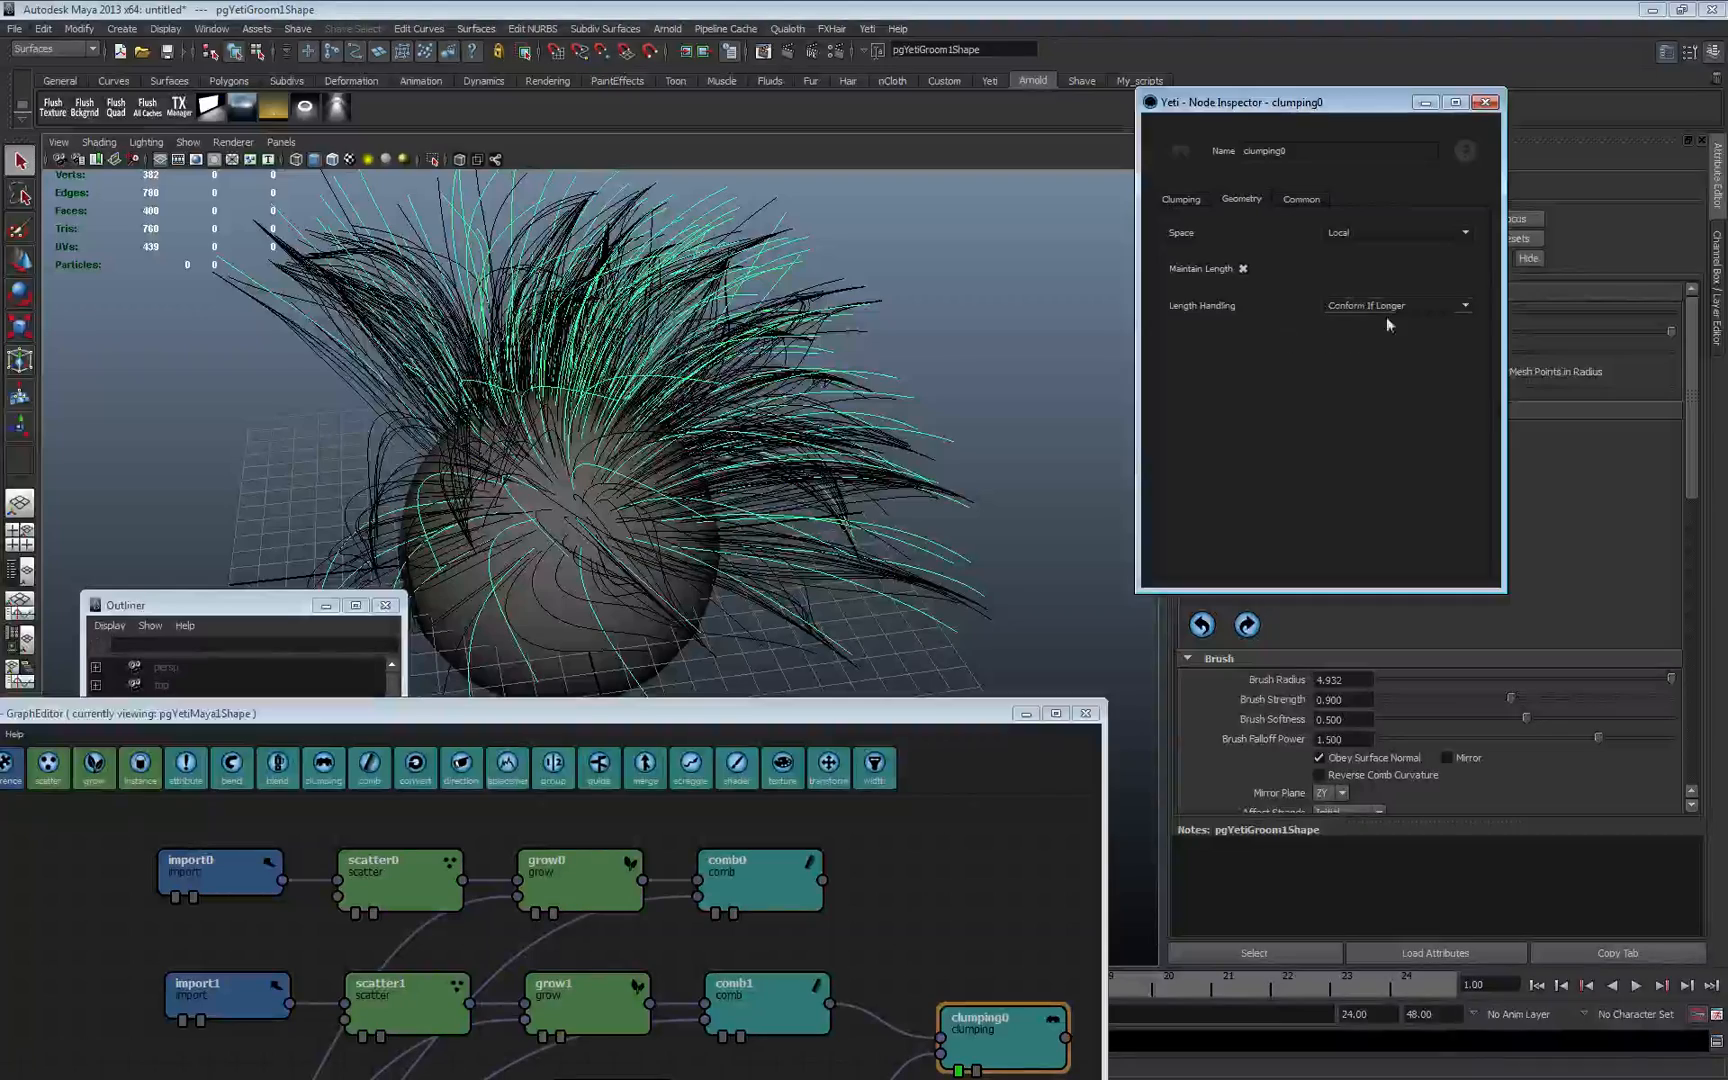
- Try clumping0 with Maintain Length turned off, and turn it back on
left_click(1242, 269)
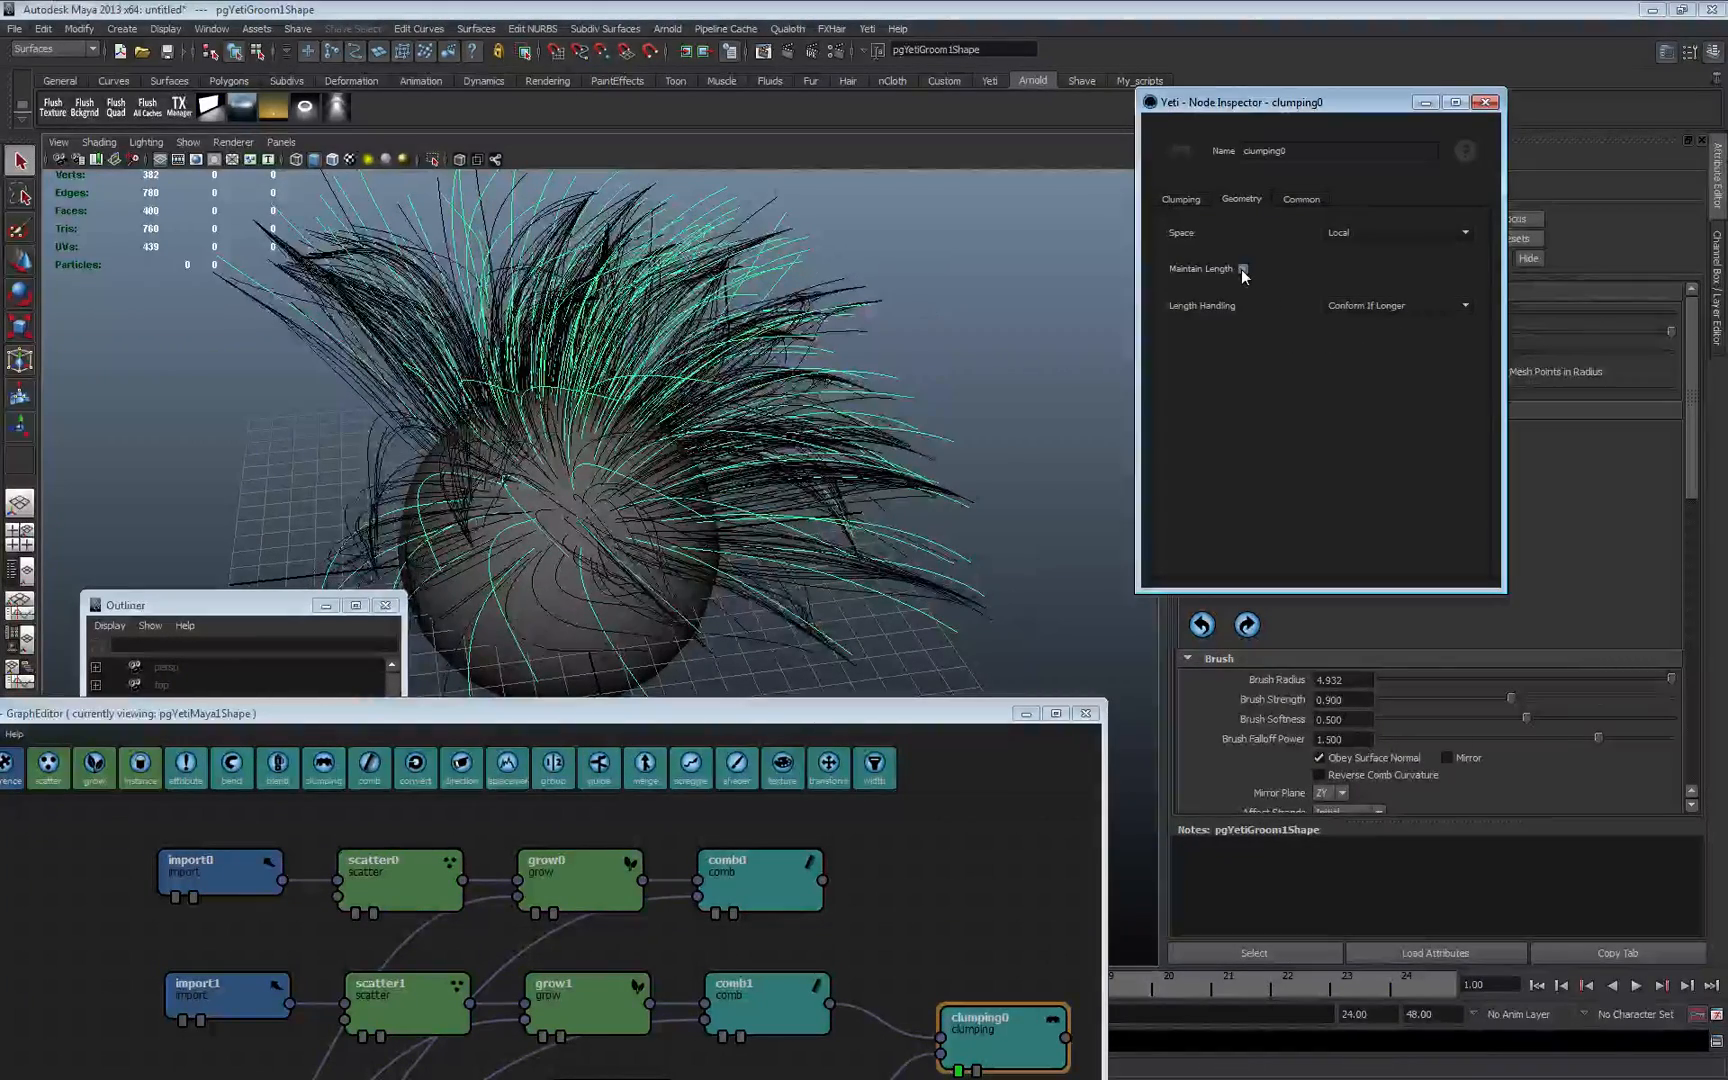
left_click(1242, 269)
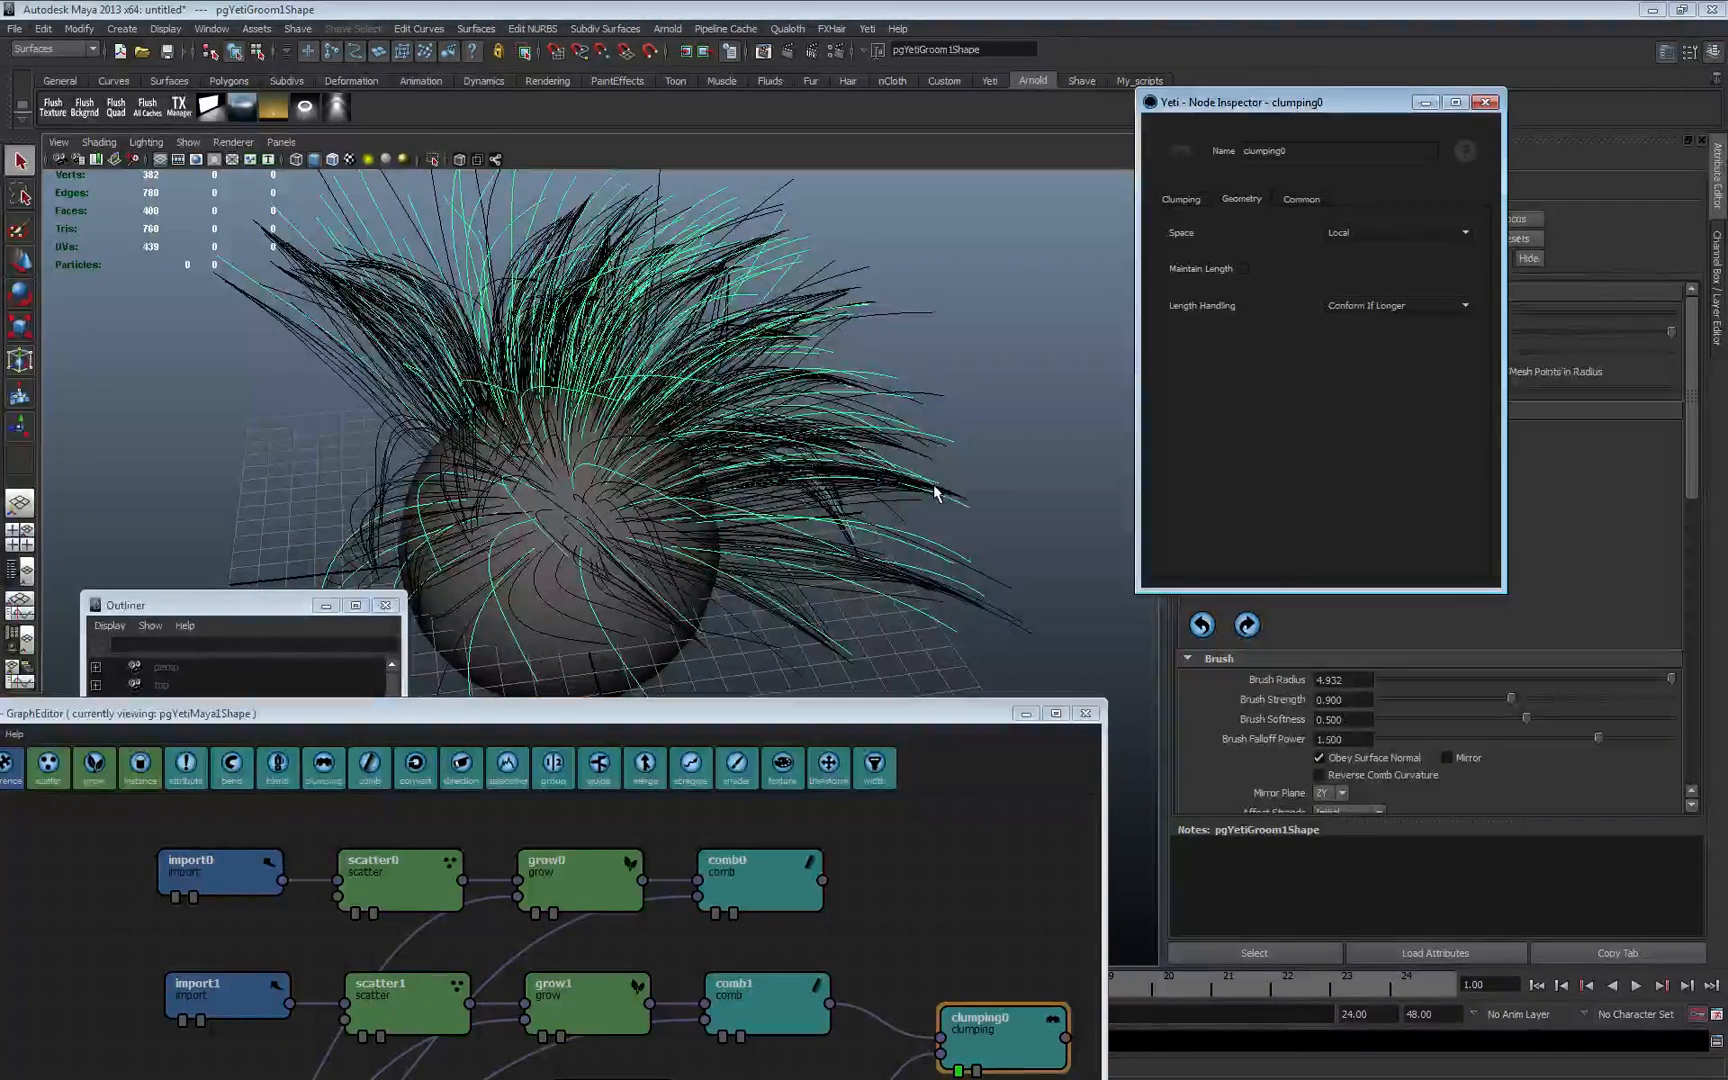
left_click(1242, 269)
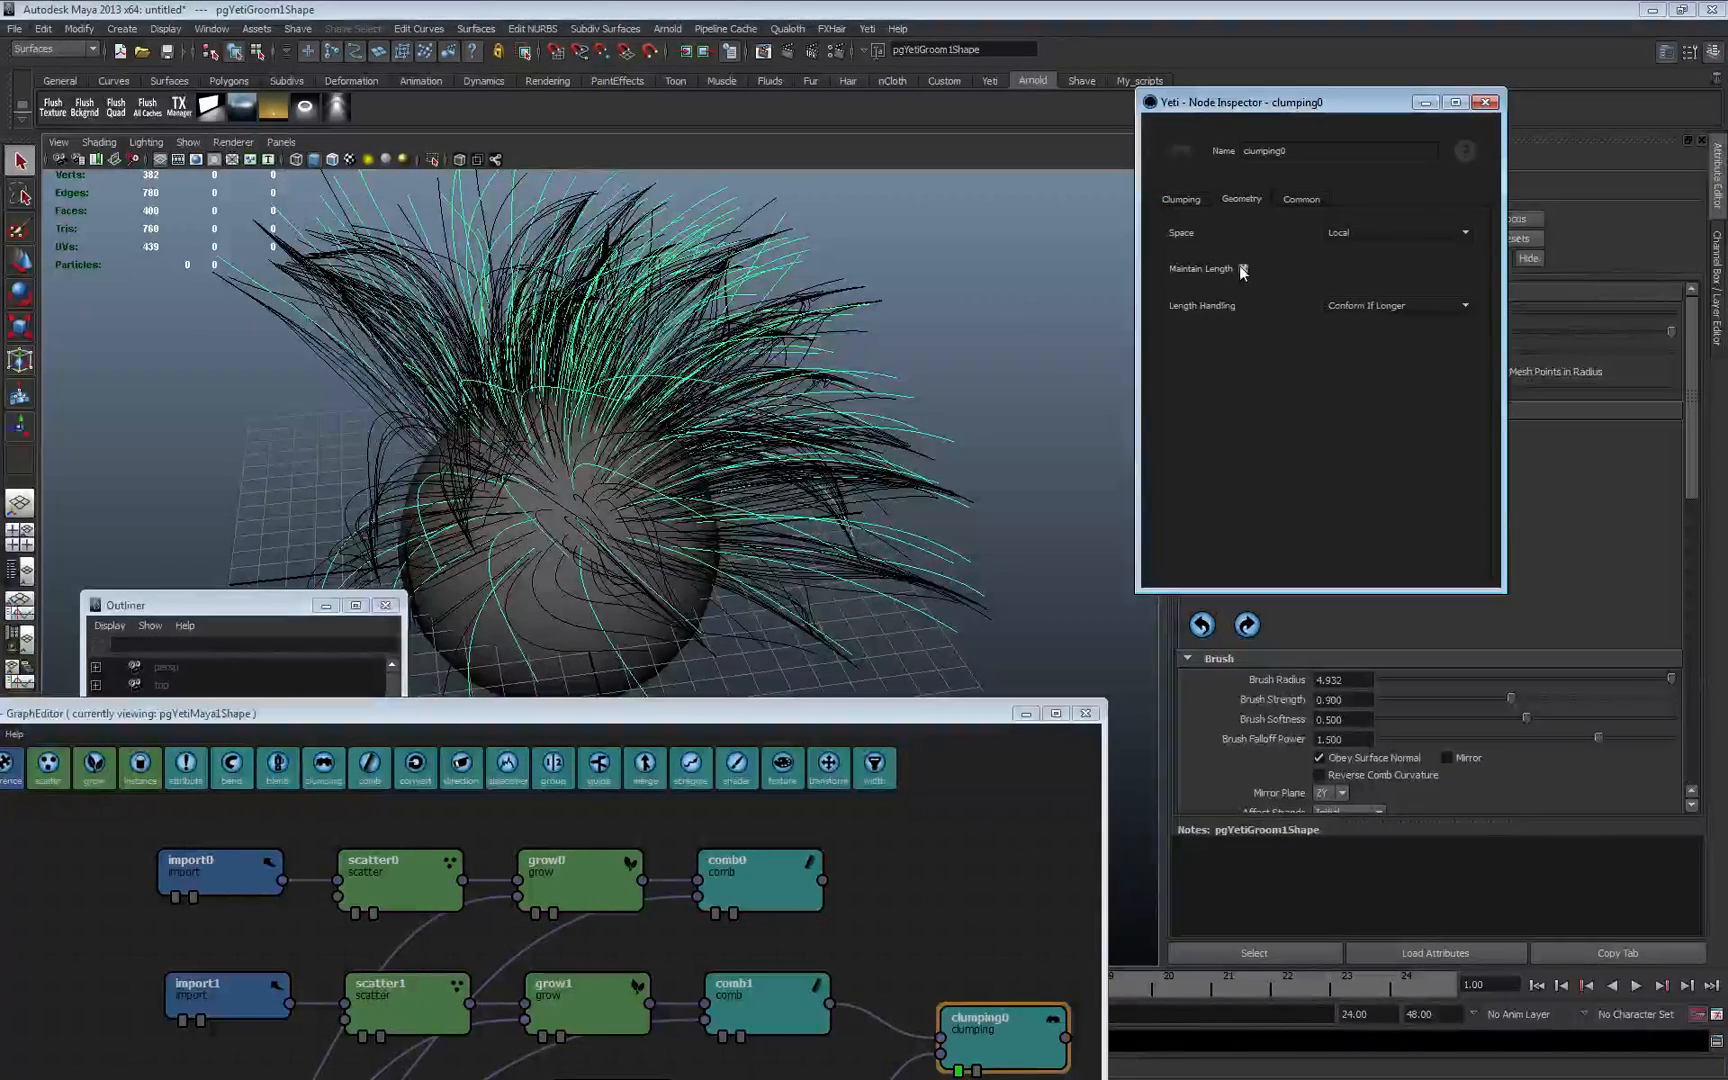
- Set clumping0's Fly Away to .1
left_click(1182, 199)
left_click(1232, 199)
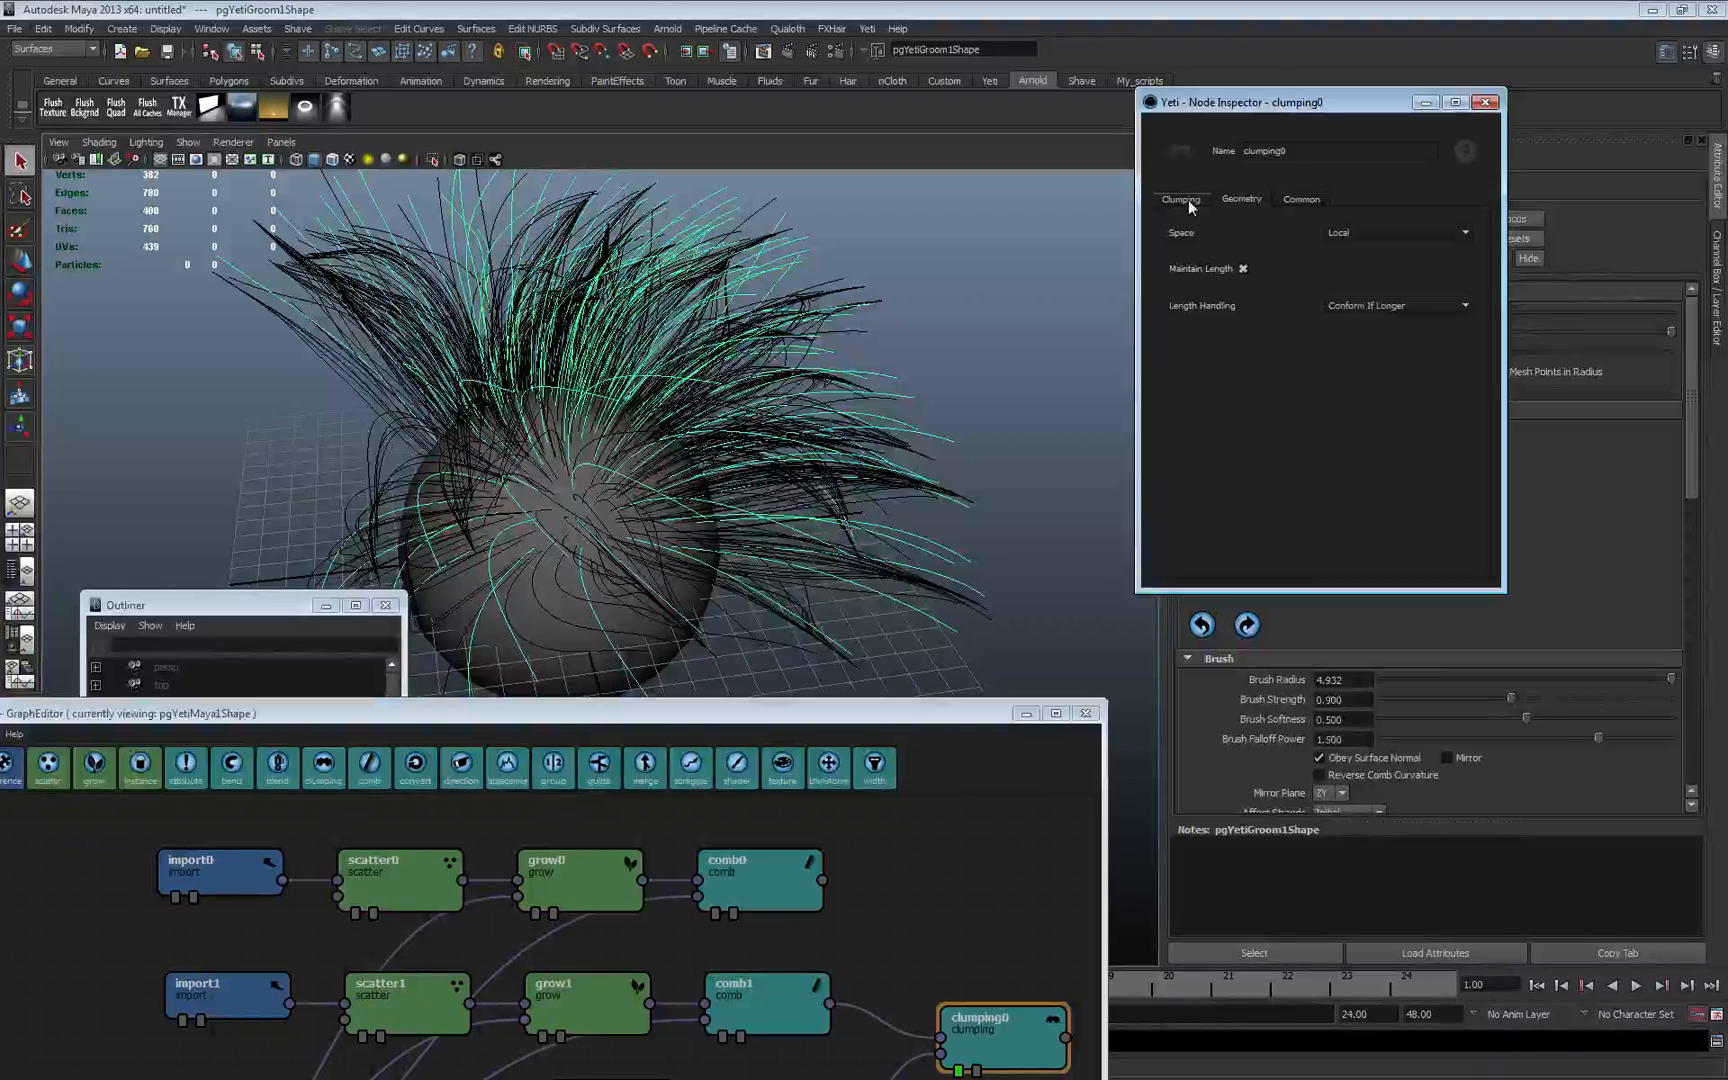
left_click(1183, 198)
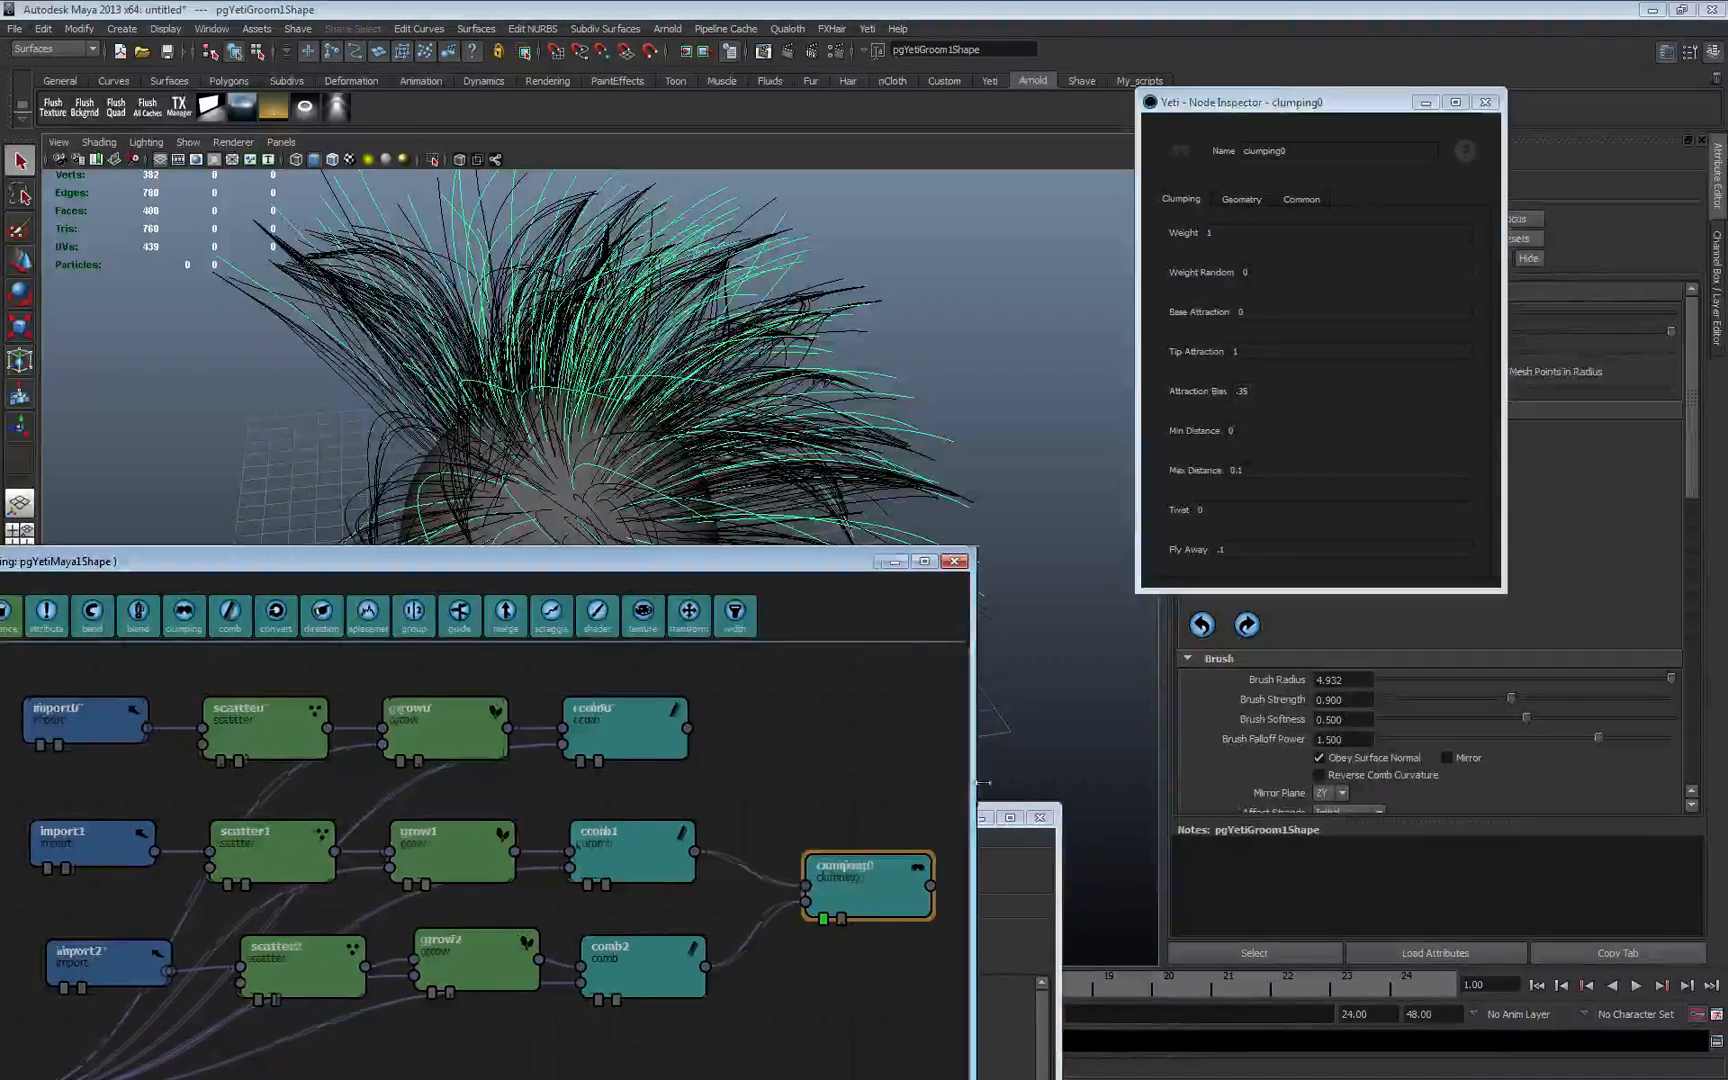
- Widen the graph editor, set scatter0's Density Multiplier to 10, and display comb0's output
left_click_drag(965, 780, 1120, 780)
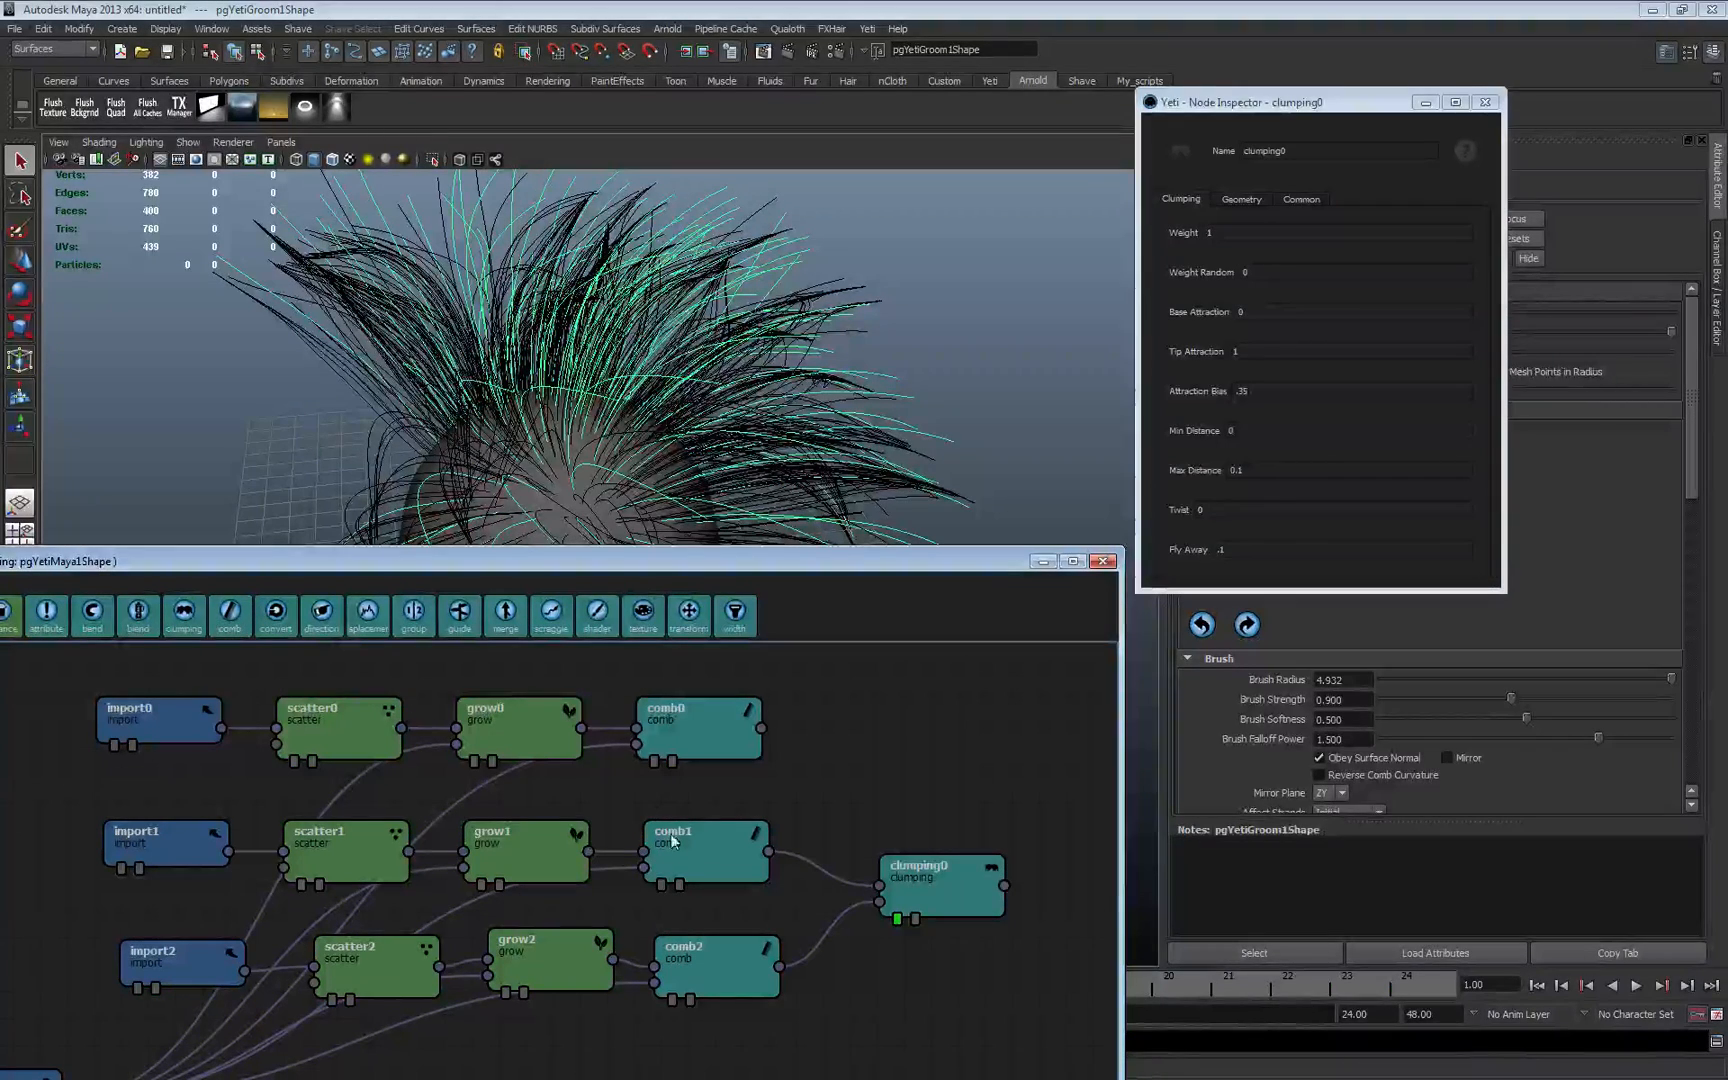
left_click(320, 729)
left_click(370, 850)
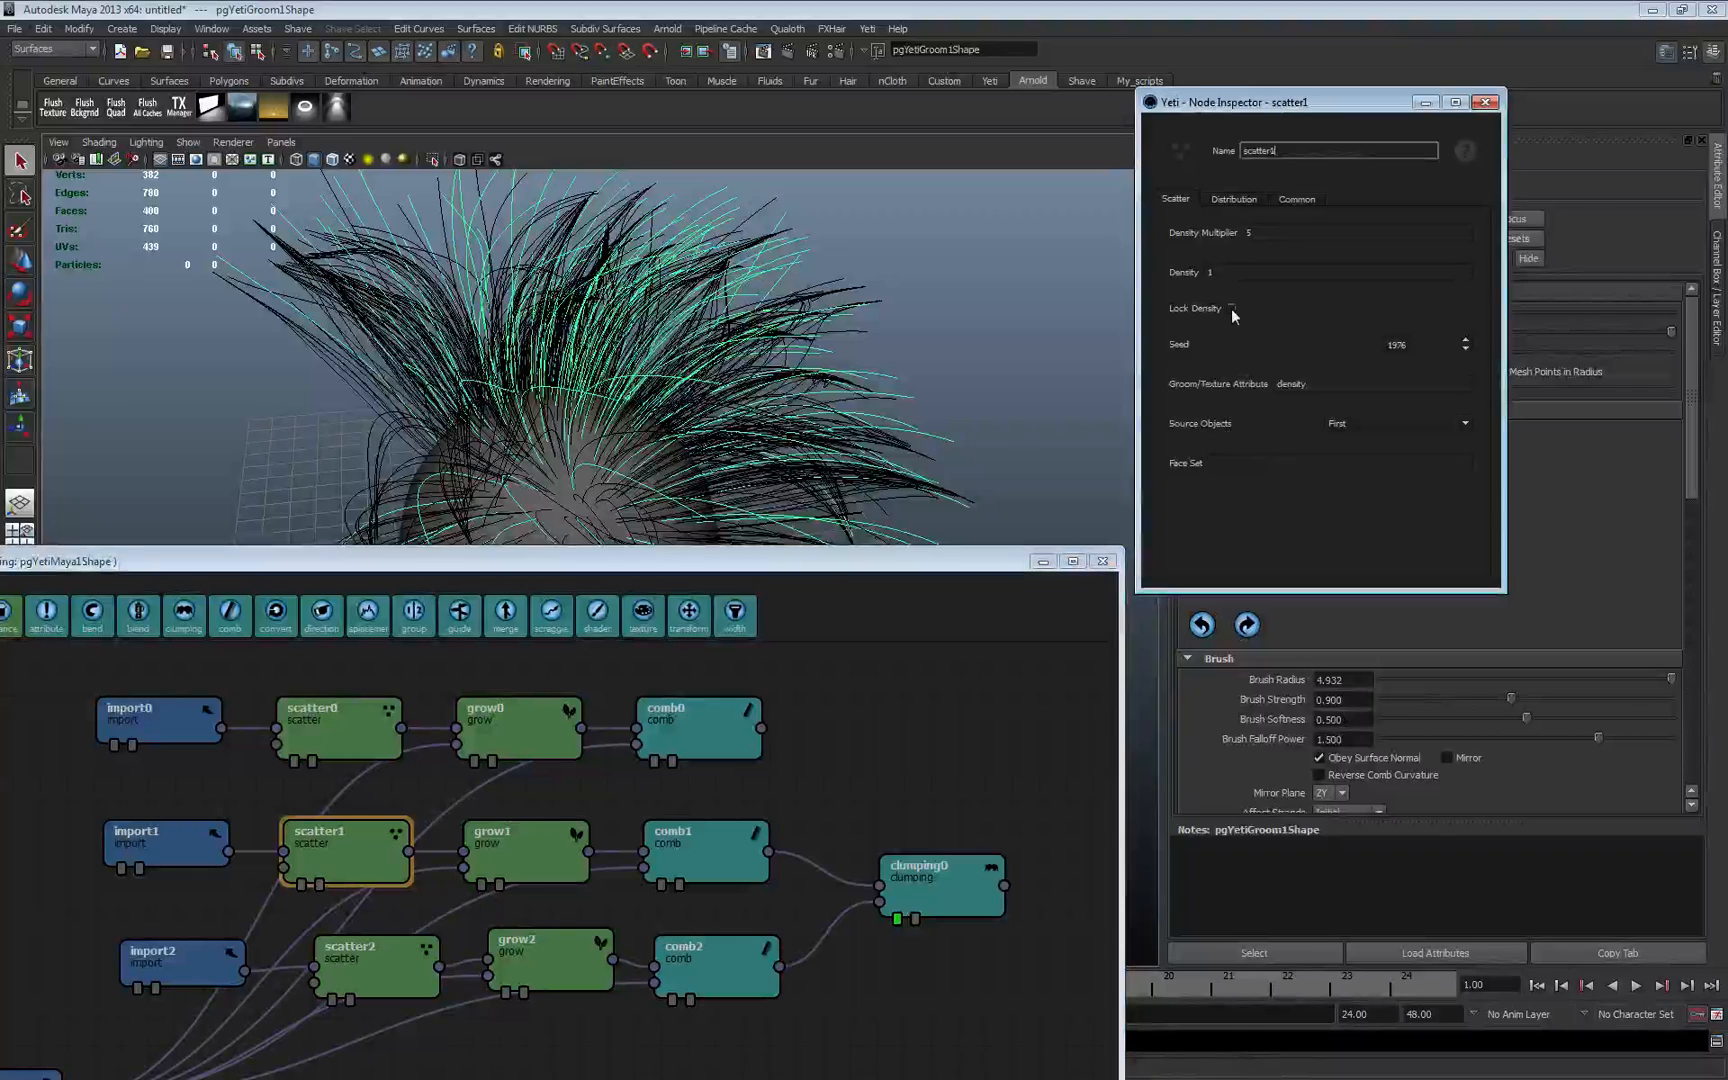
left_click(330, 737)
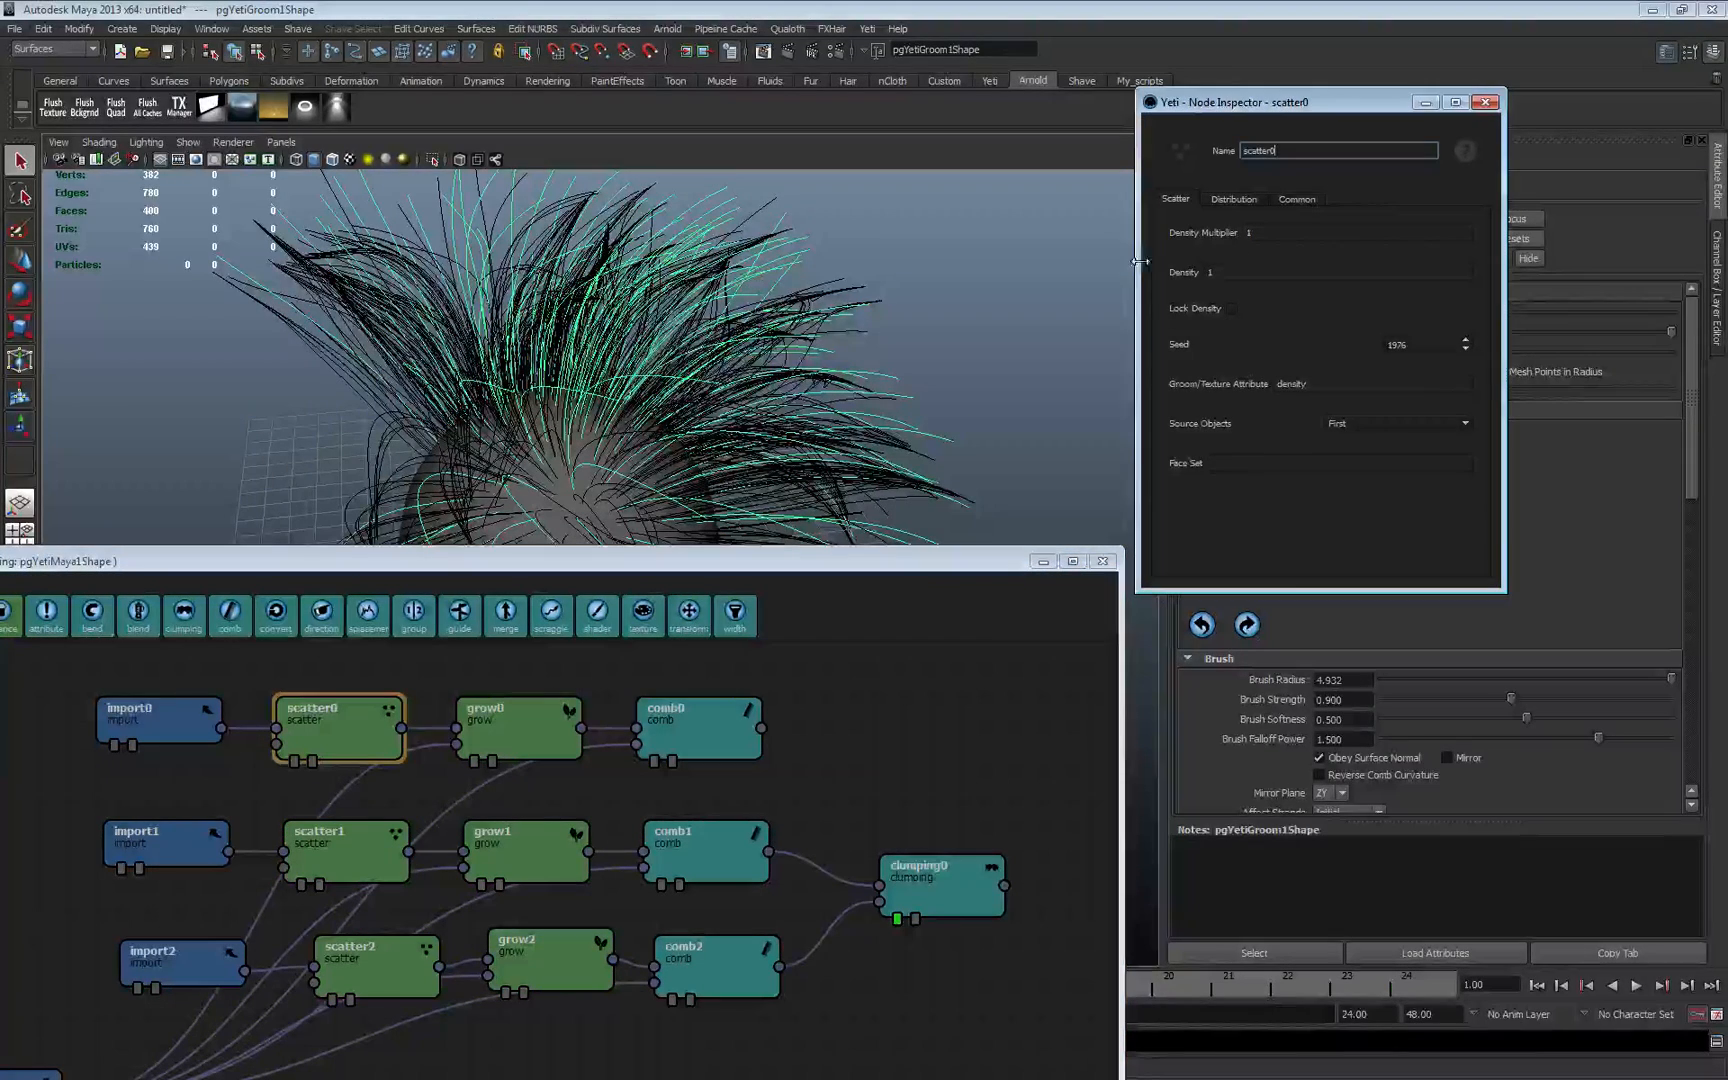
left_click(1288, 232)
type("10")
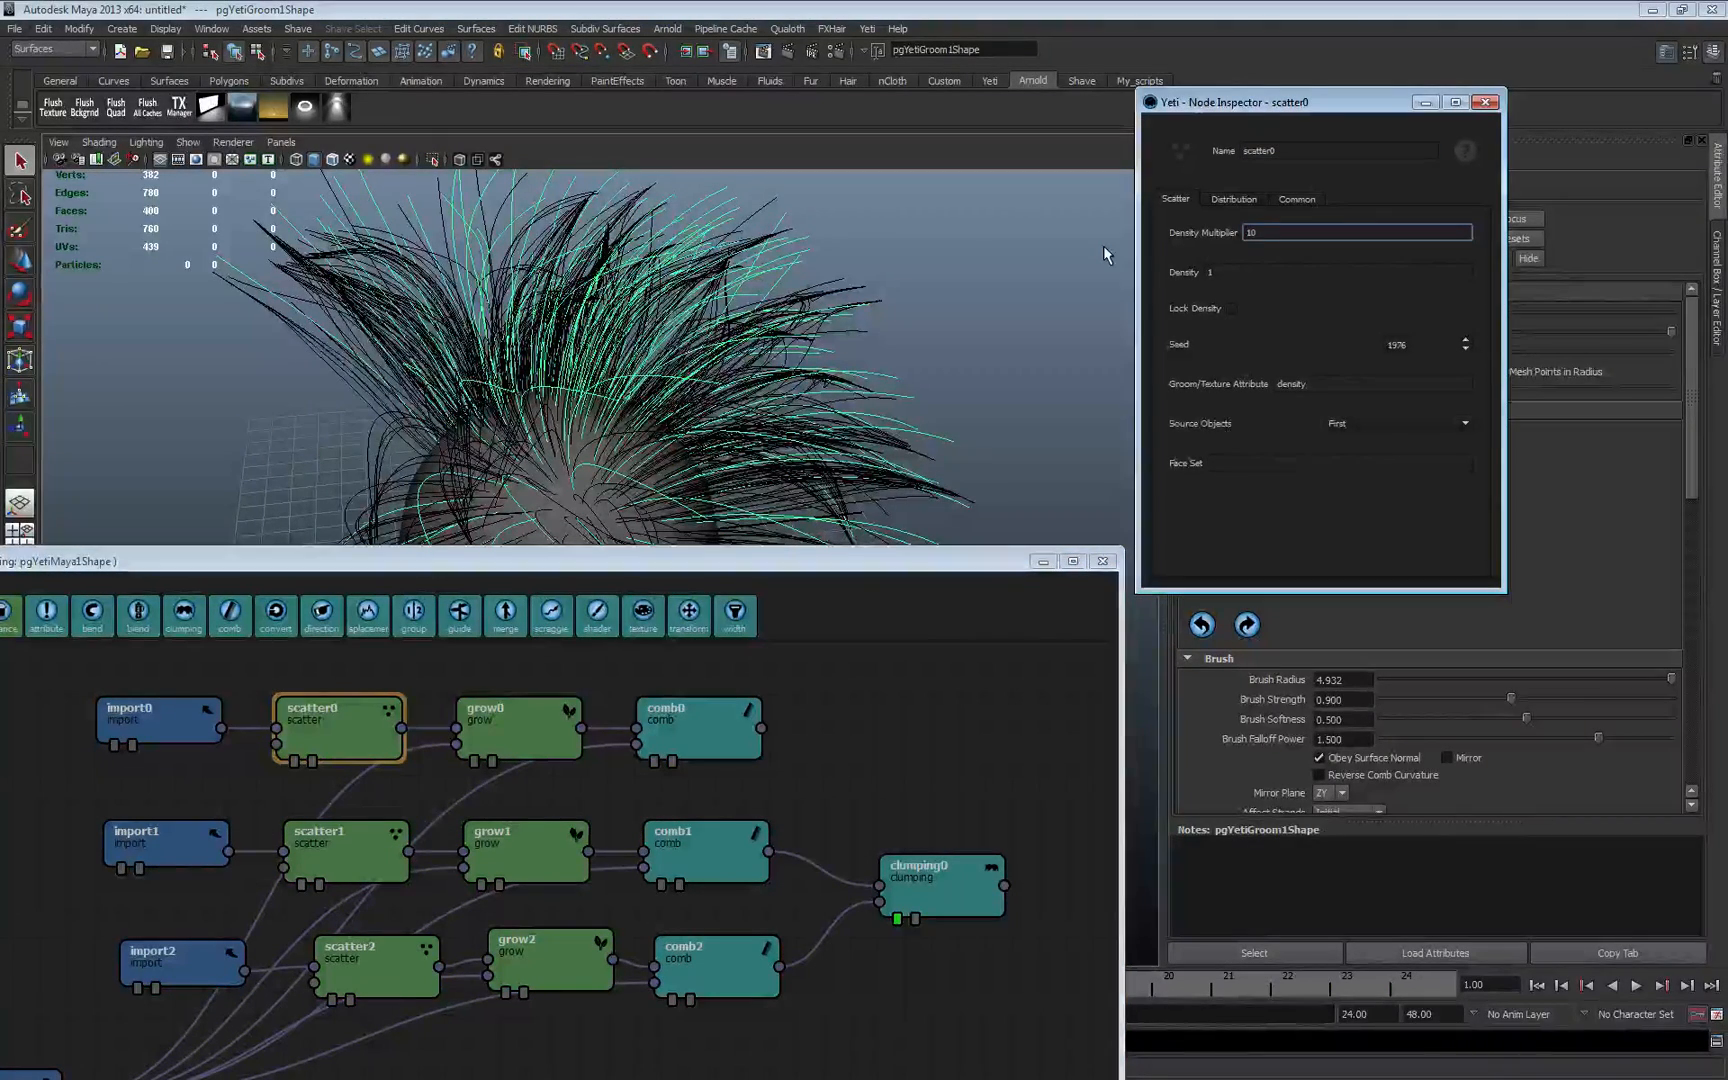
left_click(656, 757)
left_click(889, 750)
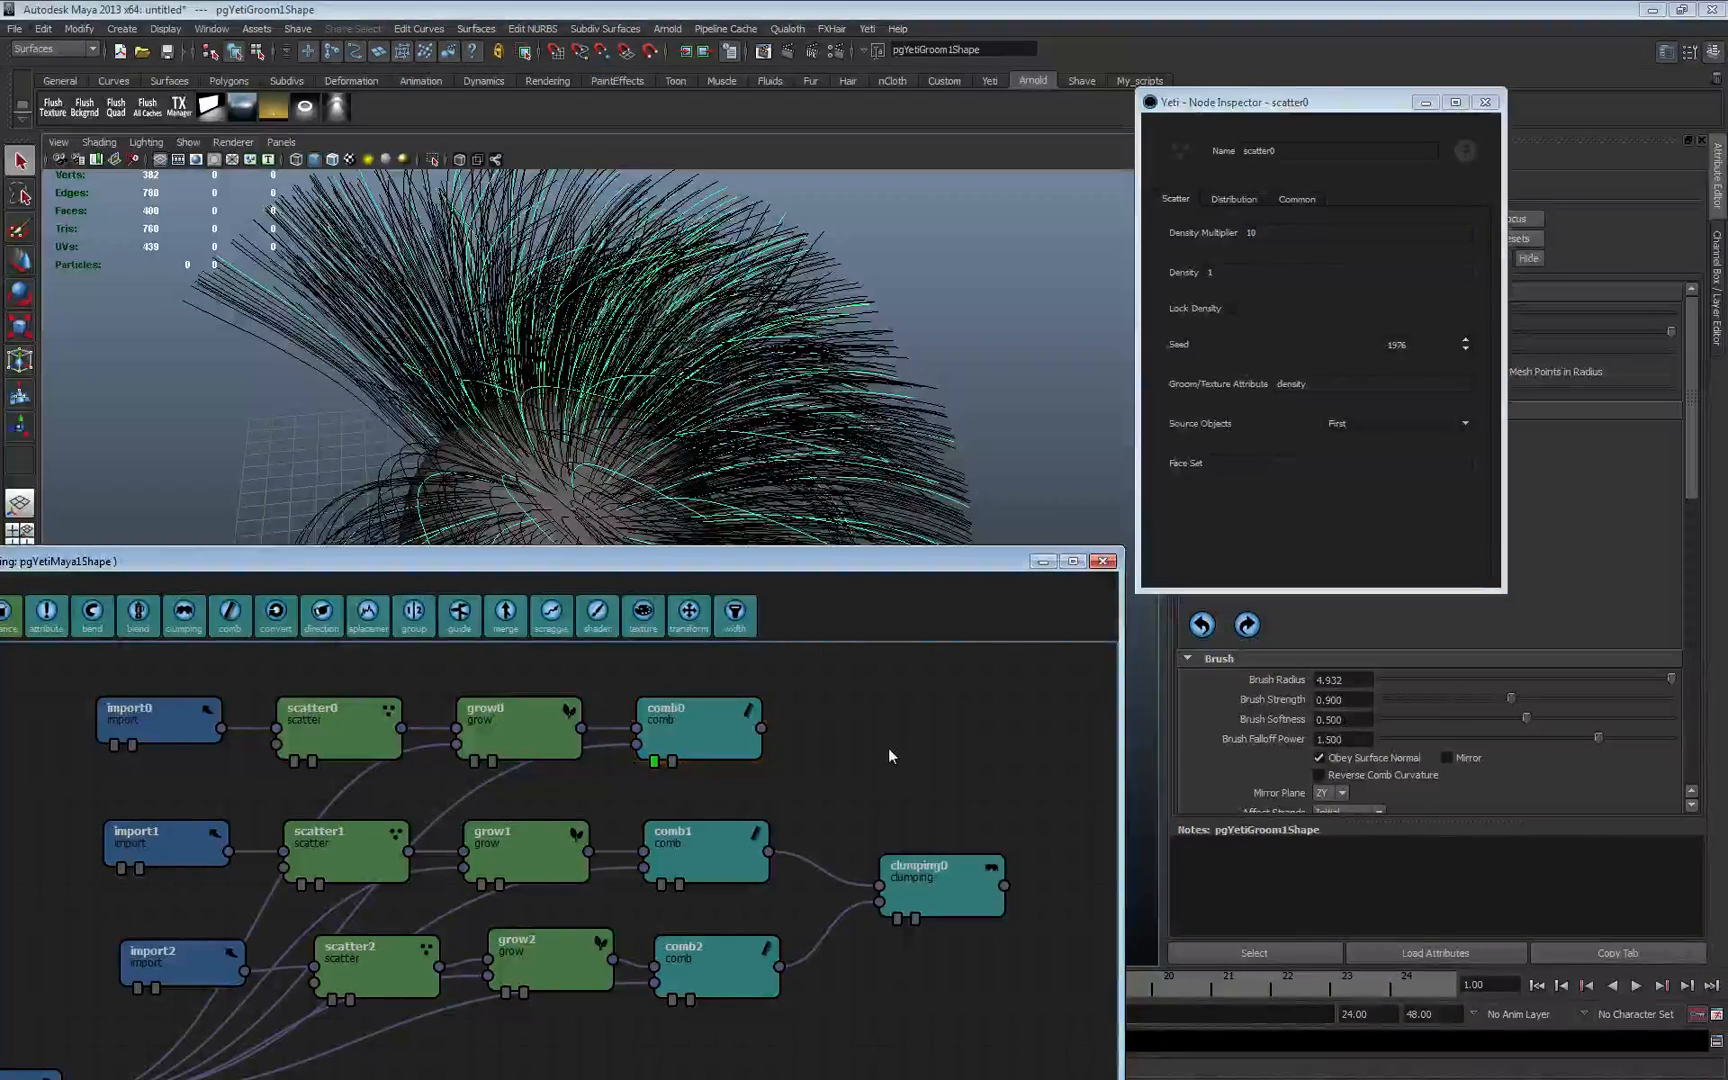
- Add a second clumping node fed by comb0, with clumping0's output as its guide input, and display its result
left_click(185, 622)
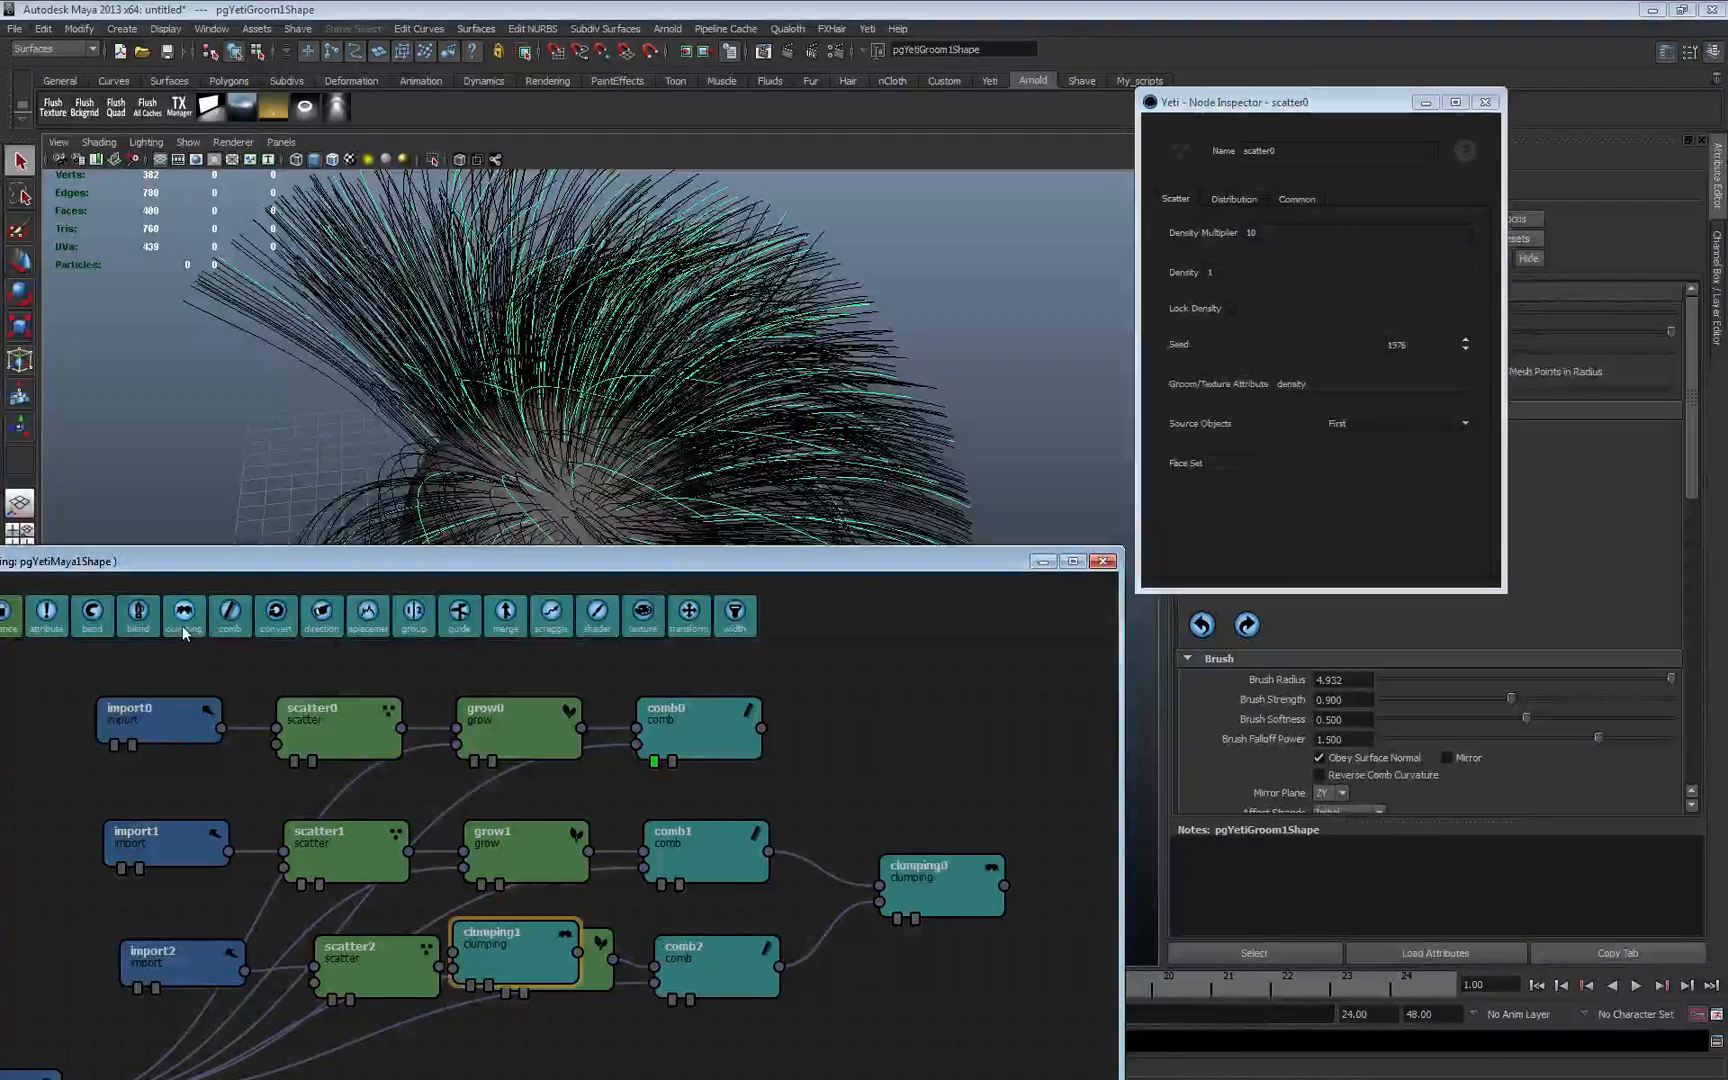
left_click_drag(506, 957, 950, 737)
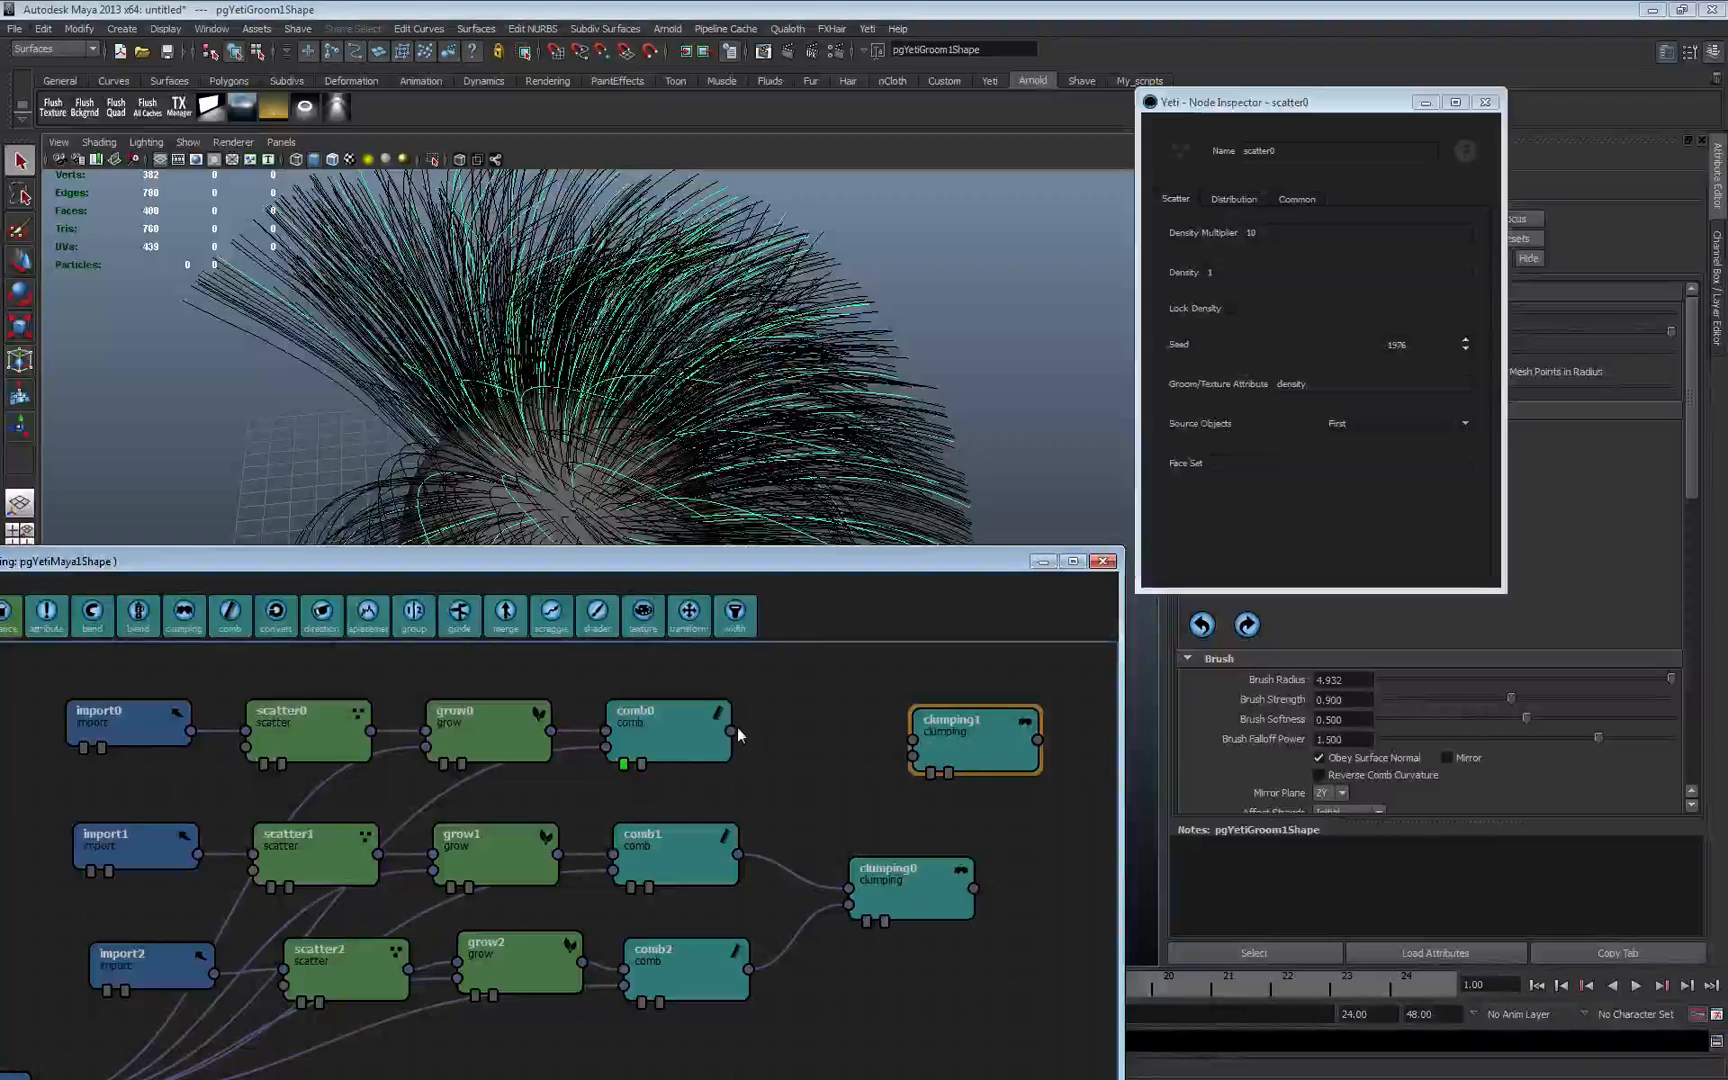
left_click_drag(728, 731, 913, 745)
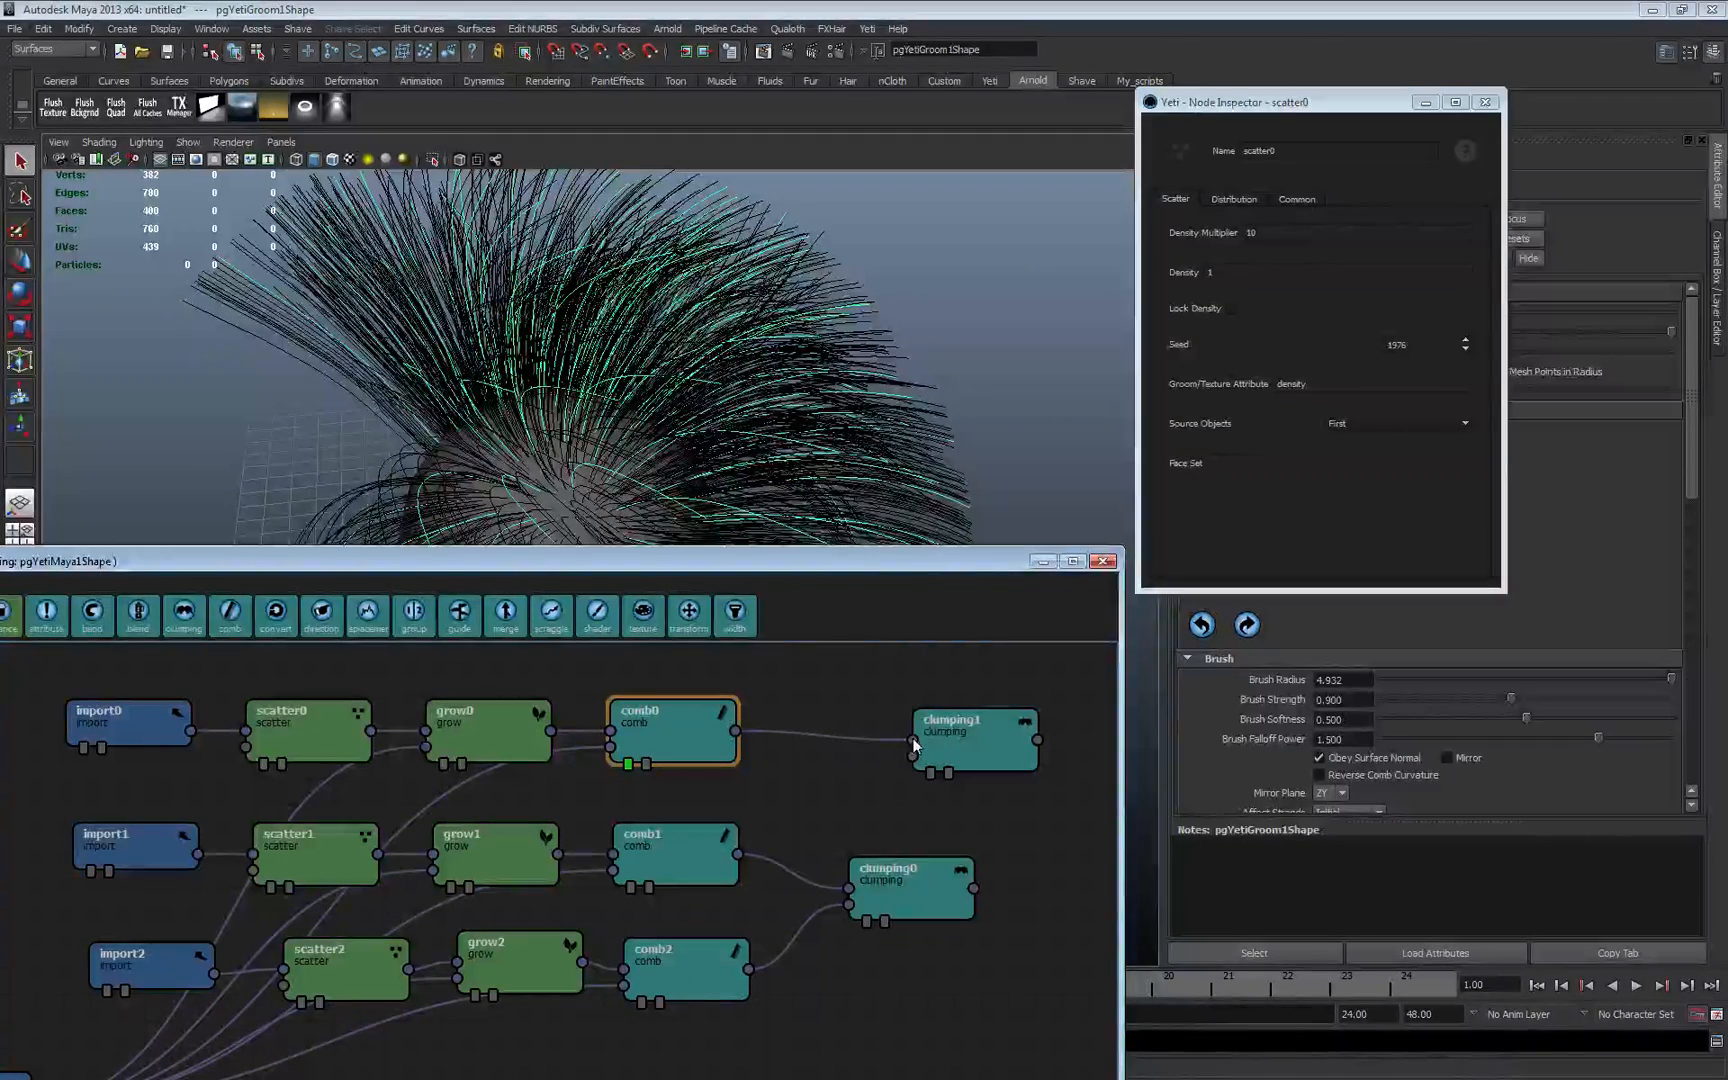
left_click_drag(972, 888, 912, 762)
left_click(933, 777)
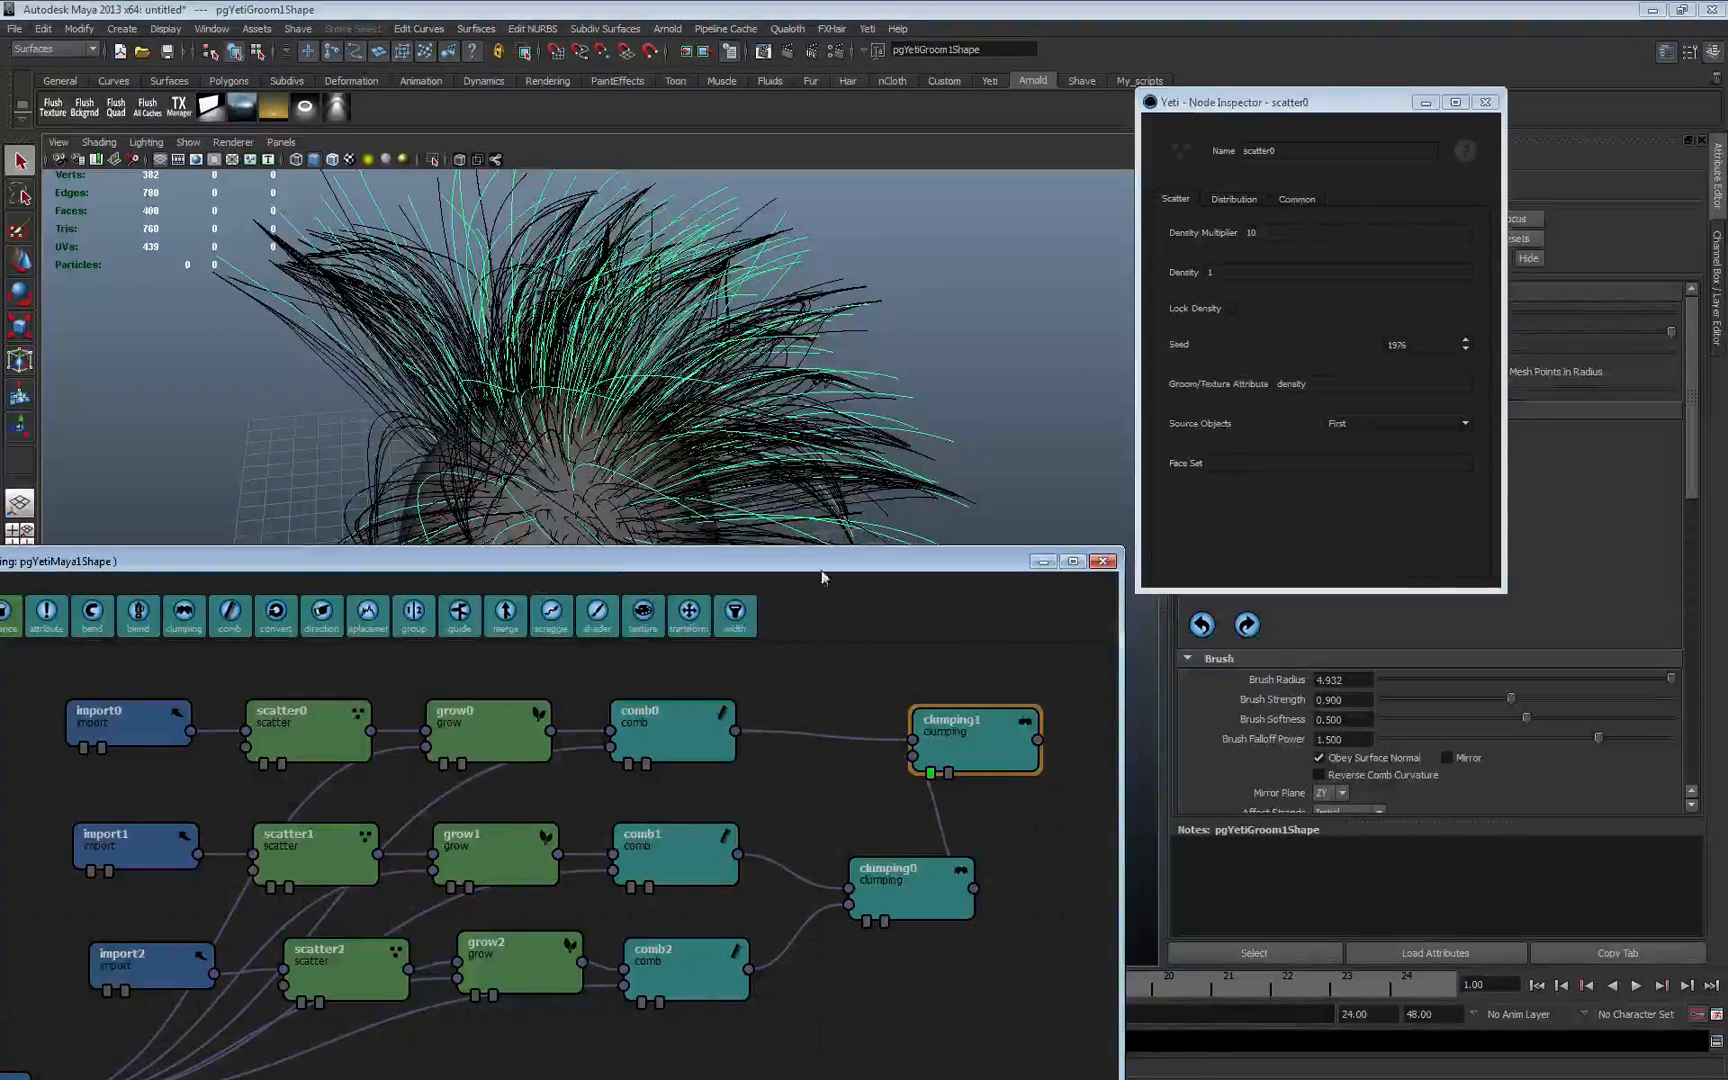
- Examine how clumping1's output clumps the fur on the sphere, orbiting around it and looking closely at individual clumps
left_click_drag(815, 568, 798, 592)
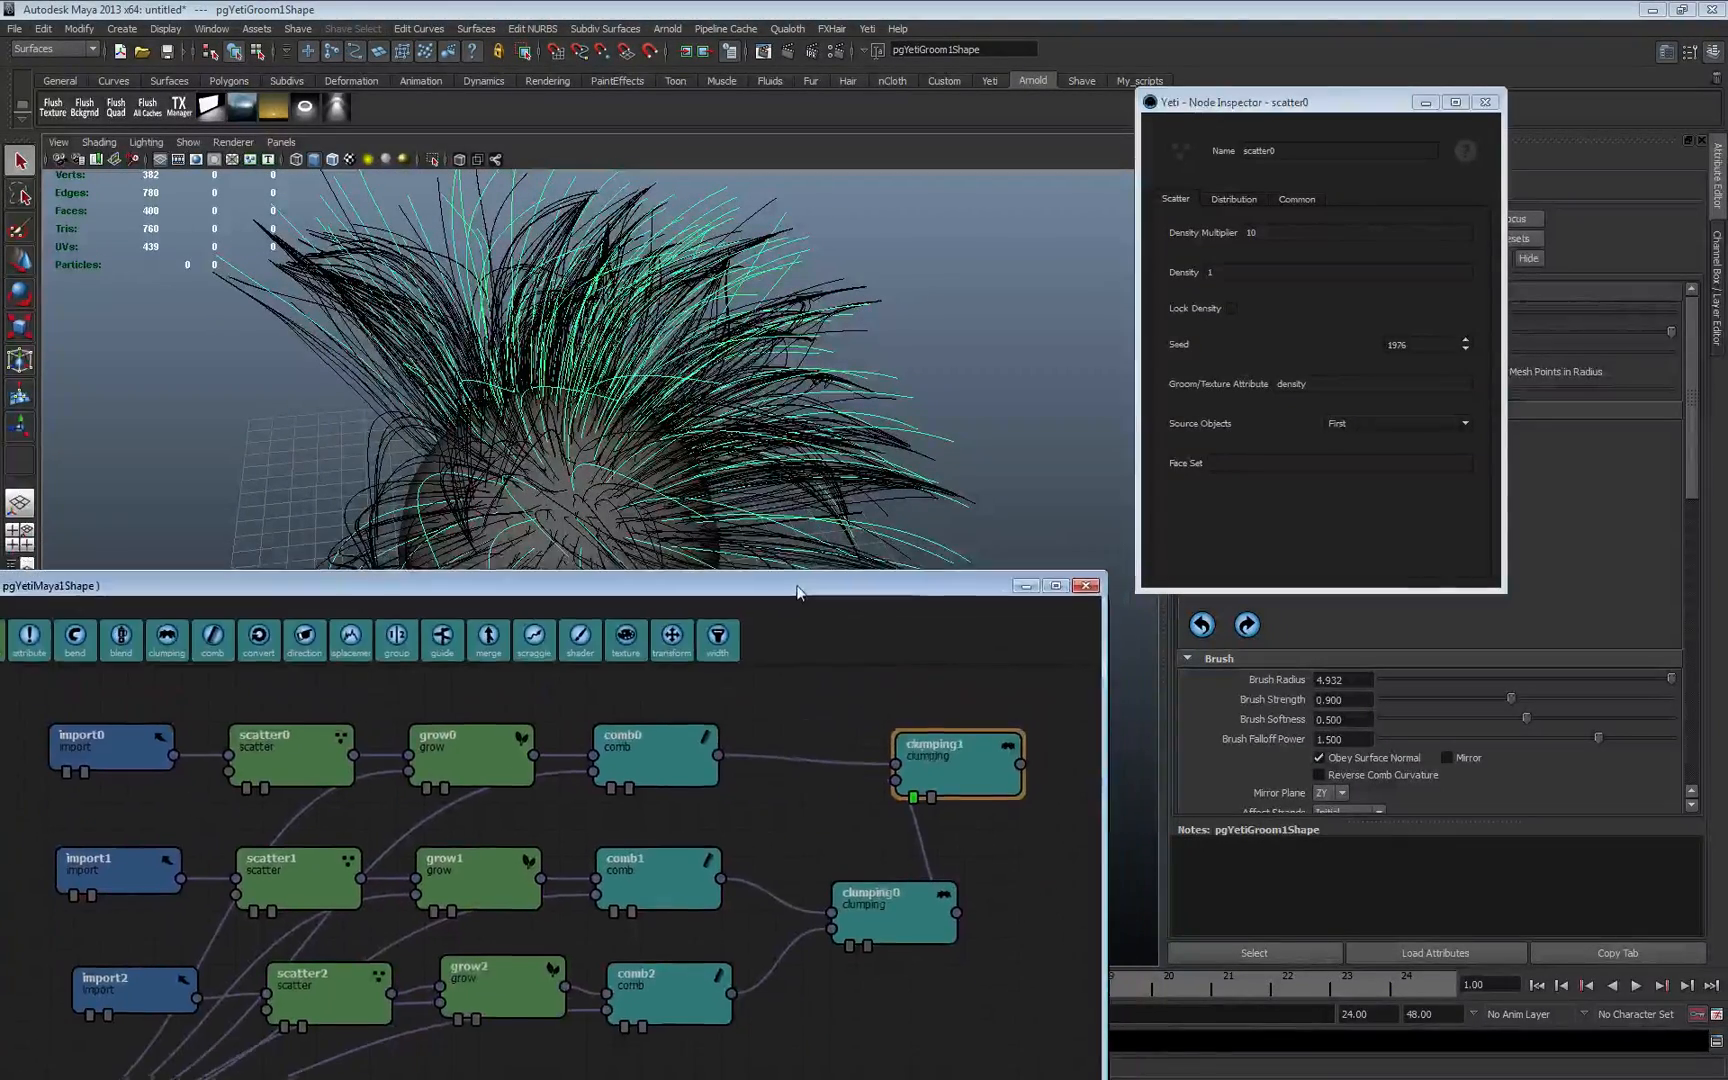
left_click(849, 944)
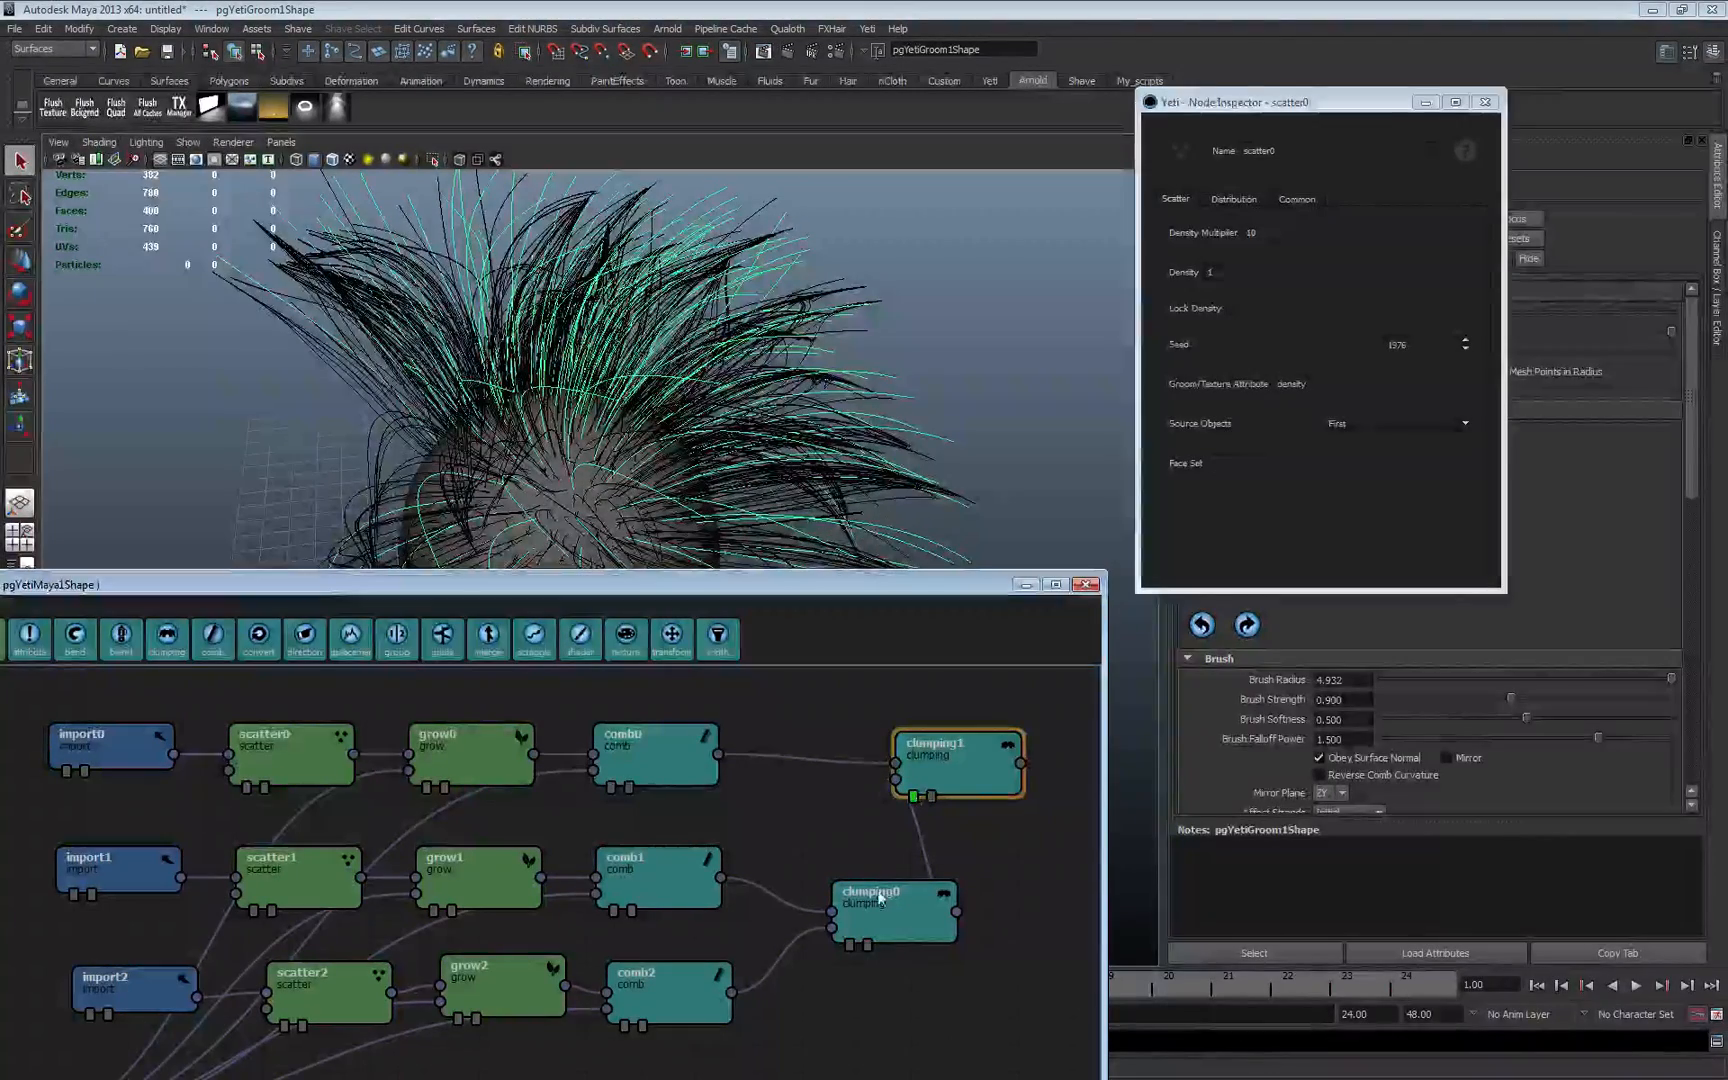
left_click(913, 796)
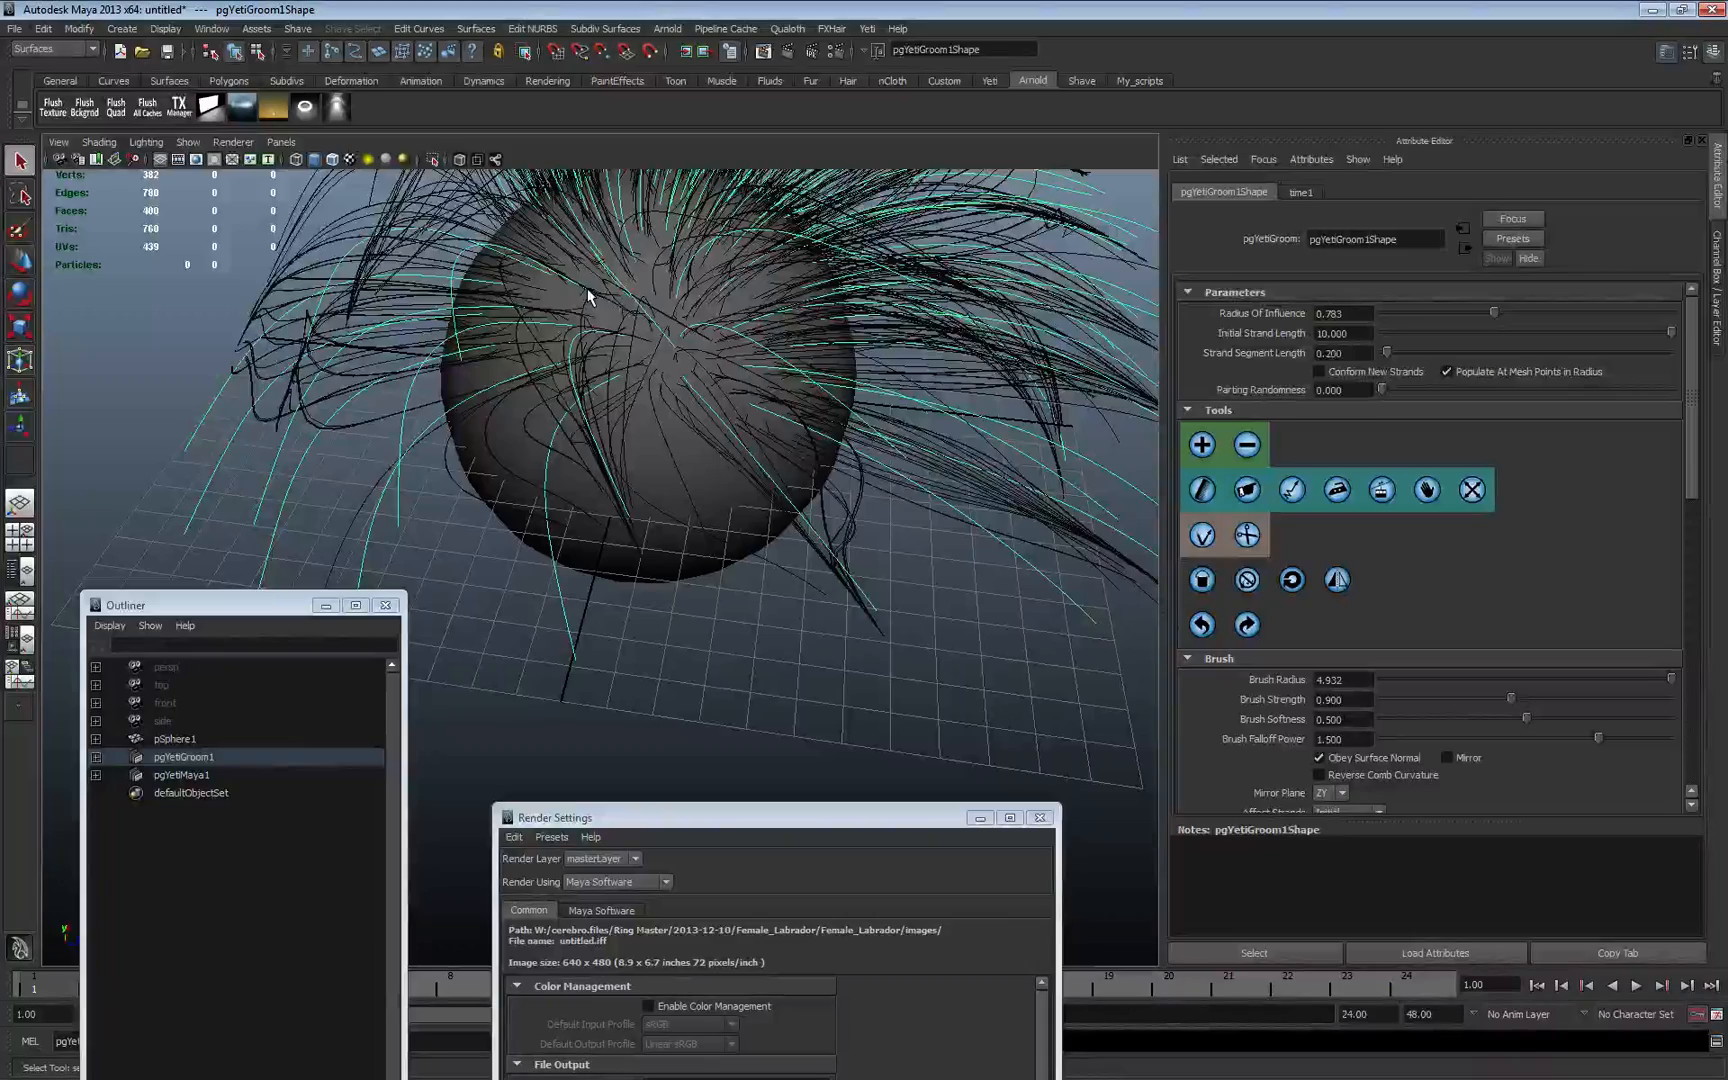
left_click_drag(588, 296, 517, 513, "alt")
right_click_drag(517, 513, 636, 528, "alt")
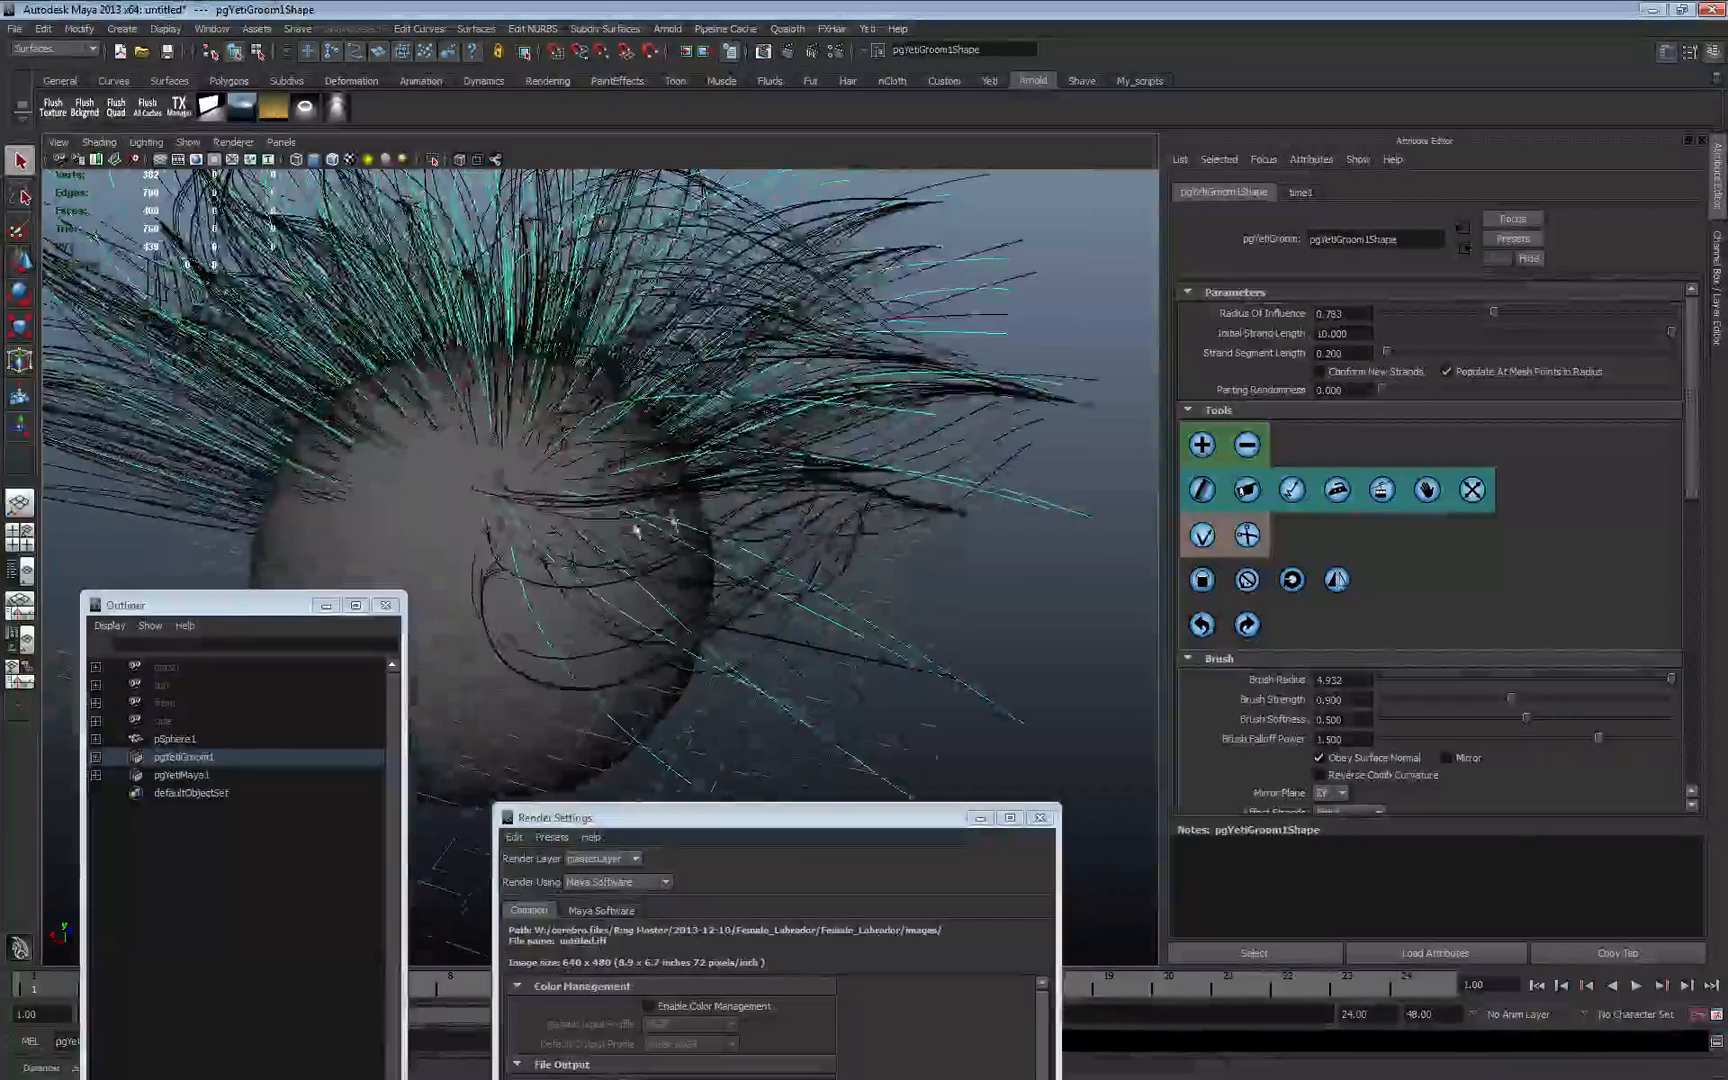
middle_click_drag(582, 520, 635, 483, "alt")
right_click_drag(551, 497, 887, 494, "alt")
right_click_drag(652, 479, 558, 482, "alt")
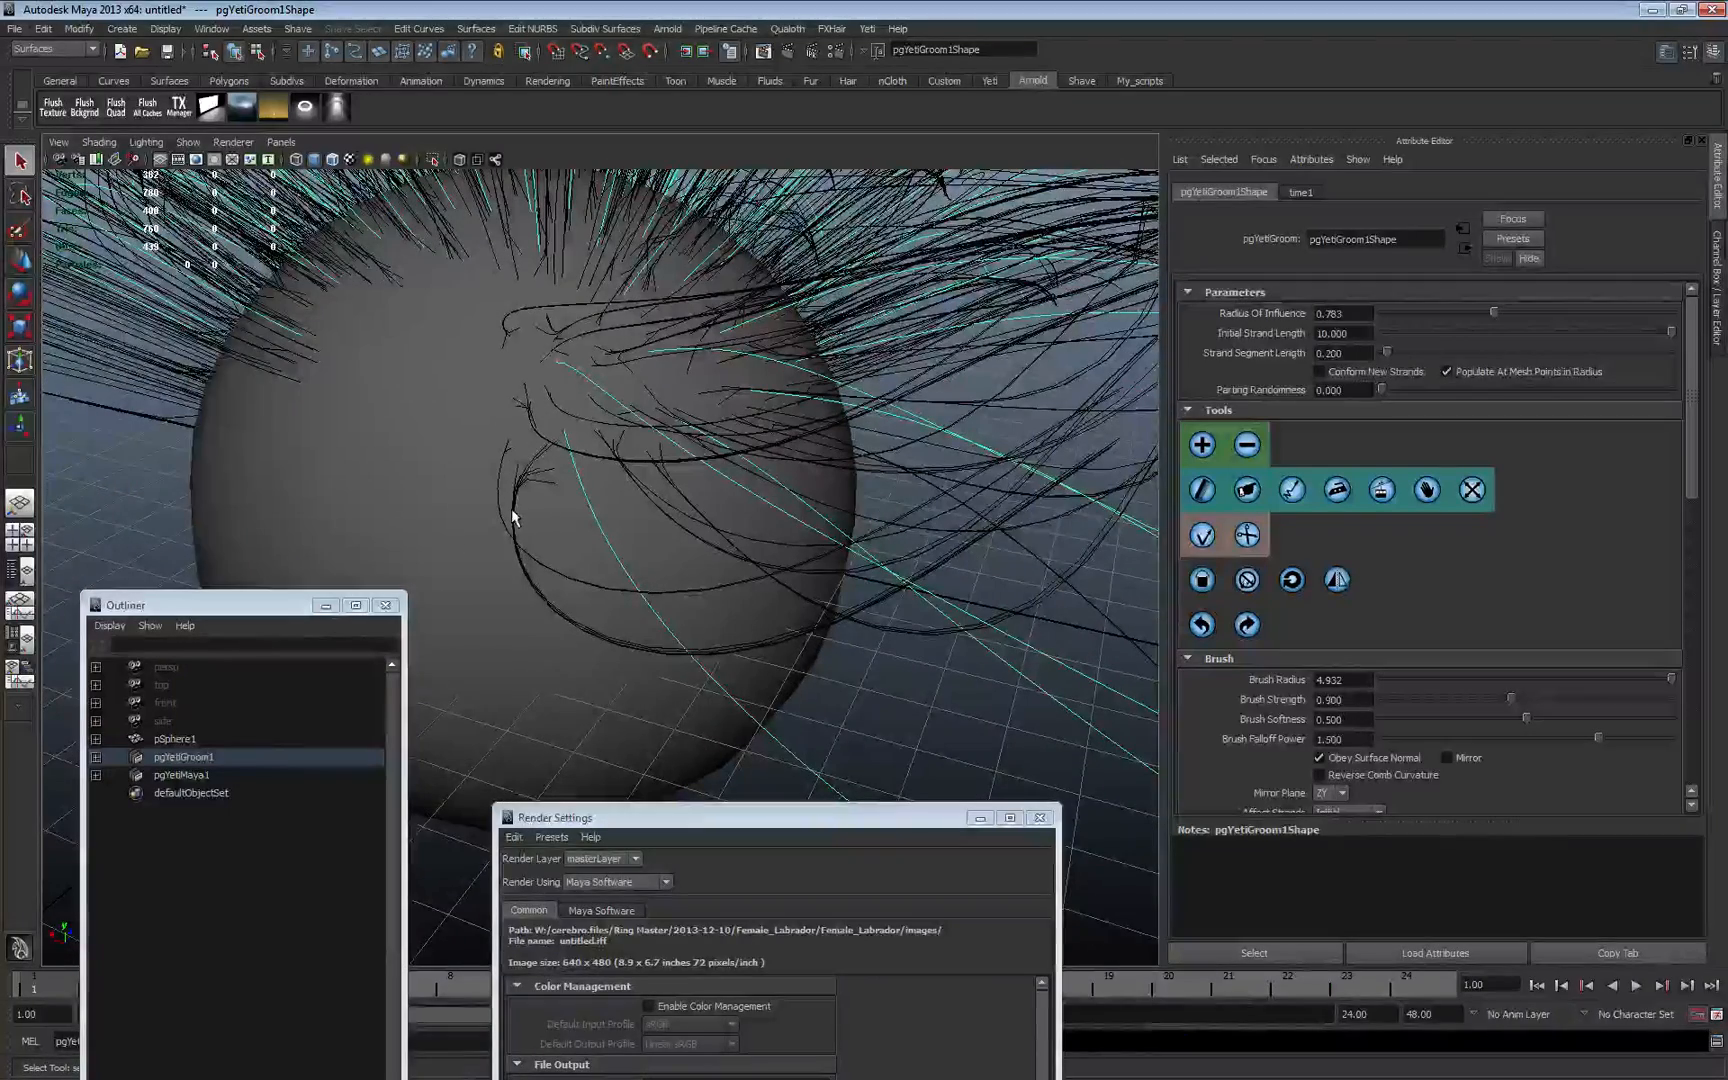
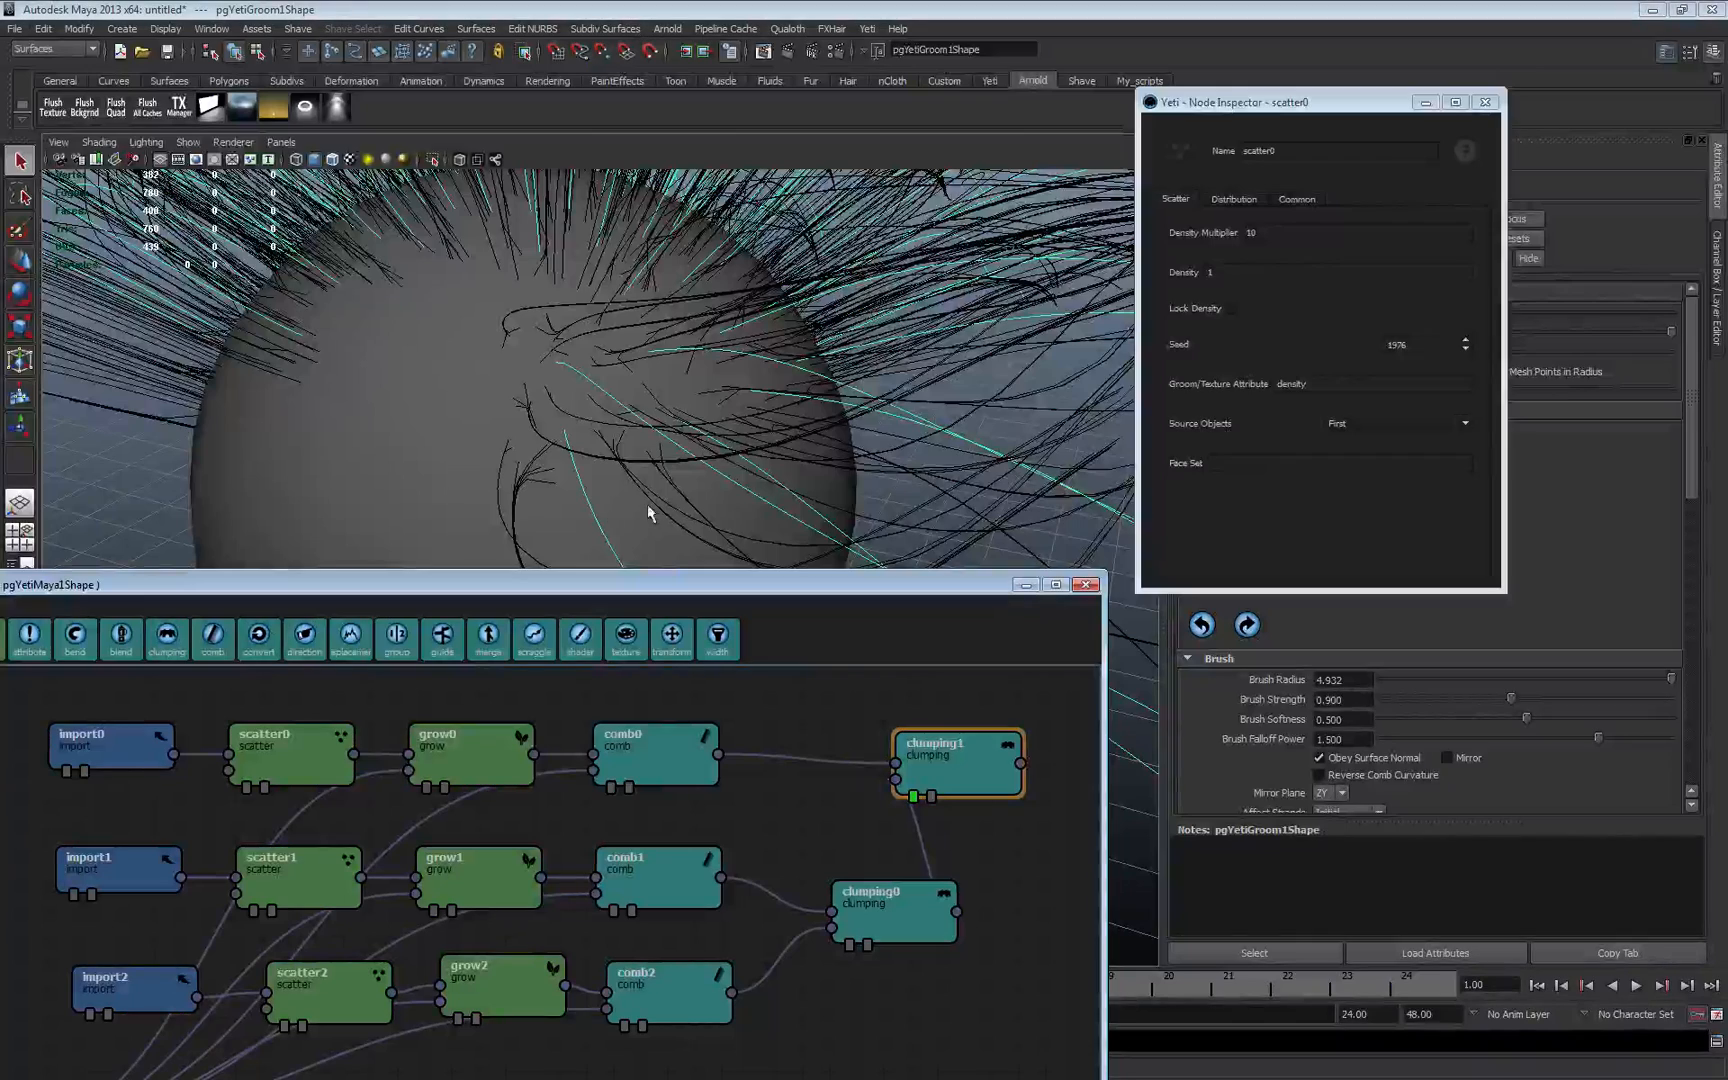
- Add a displacement node after clumping1, connect clumping1's output to it, and display the displacement node's output
left_click_drag(633, 588, 578, 517)
scroll(770, 783, "down", 2)
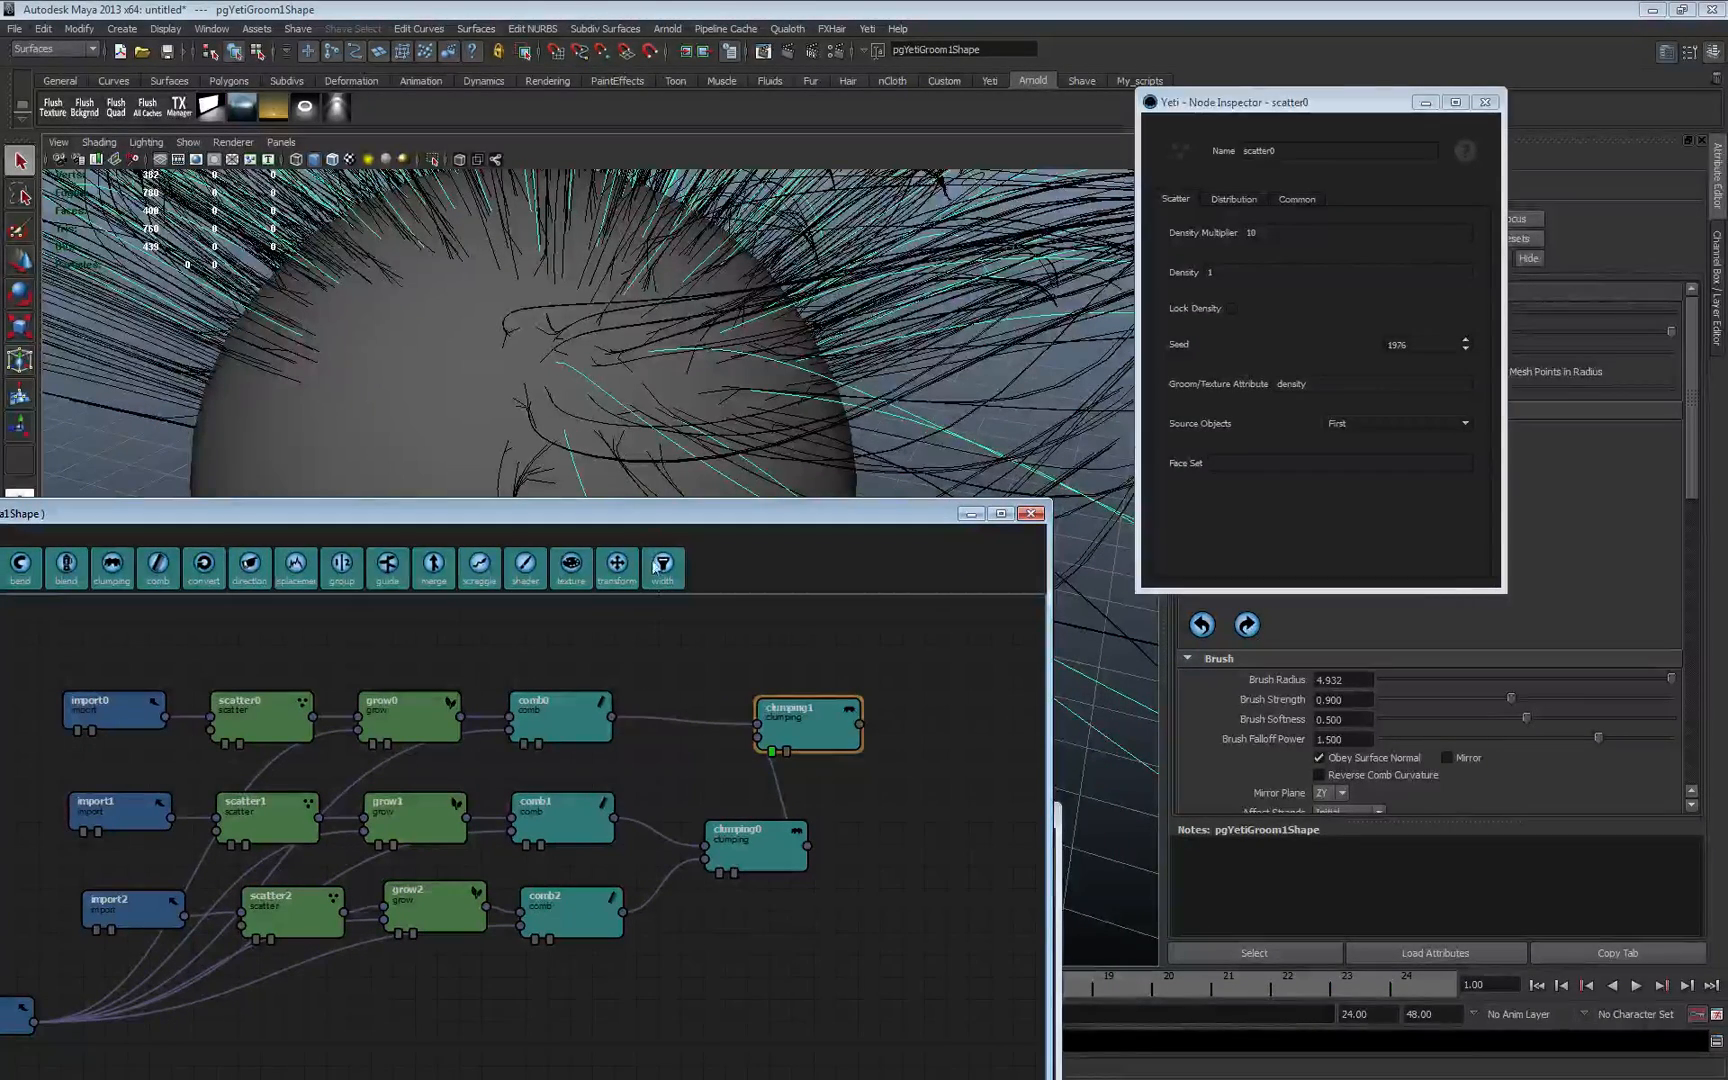
left_click_drag(668, 517, 664, 531)
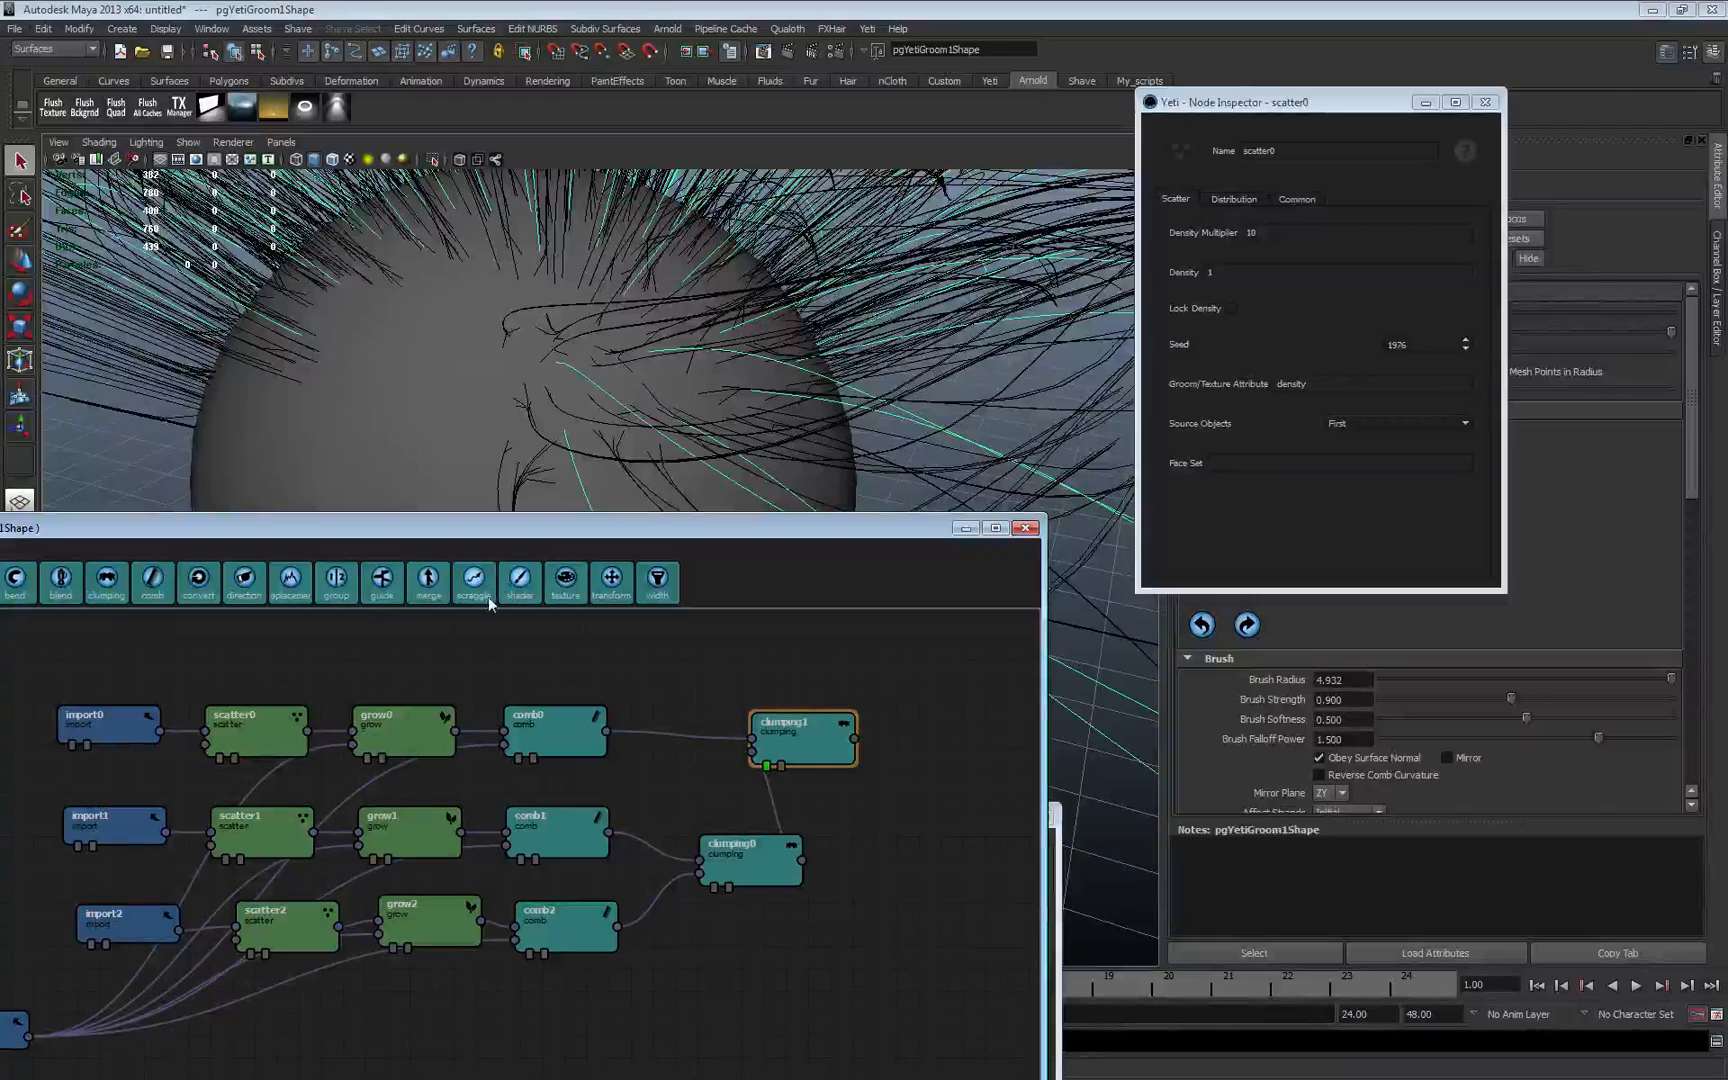
left_click_drag(508, 534, 521, 539)
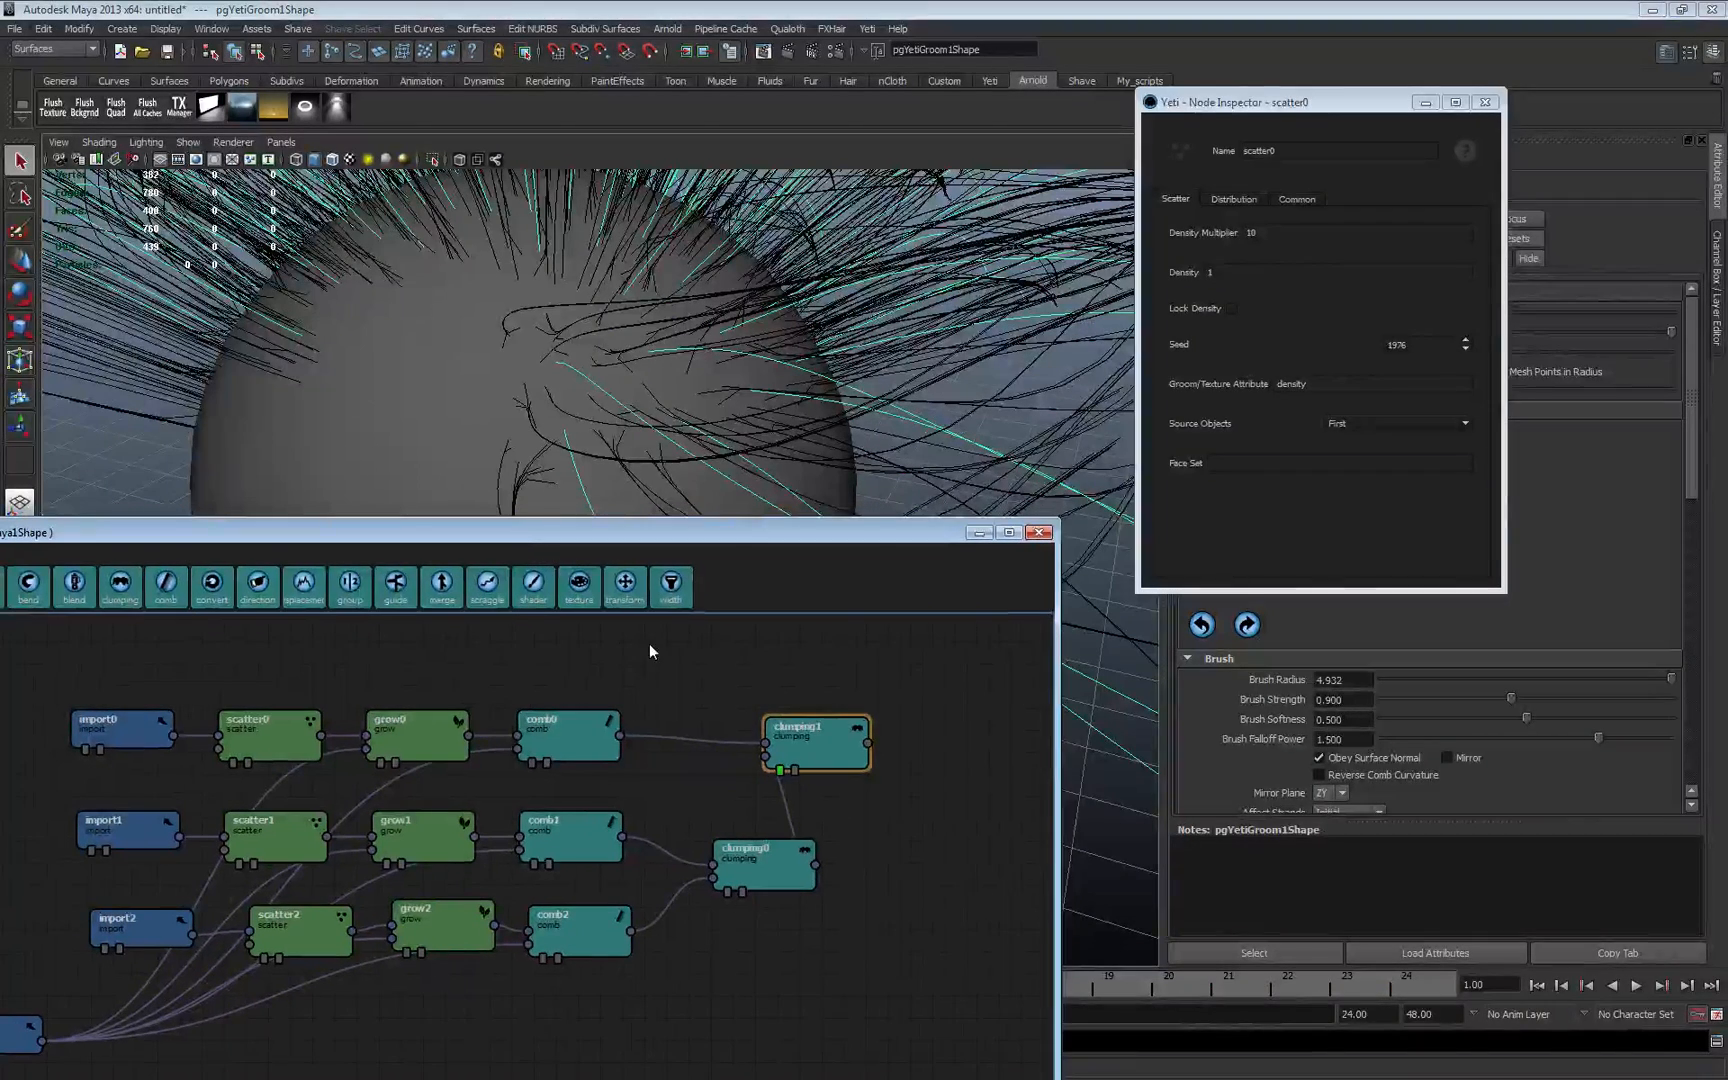
left_click(683, 660)
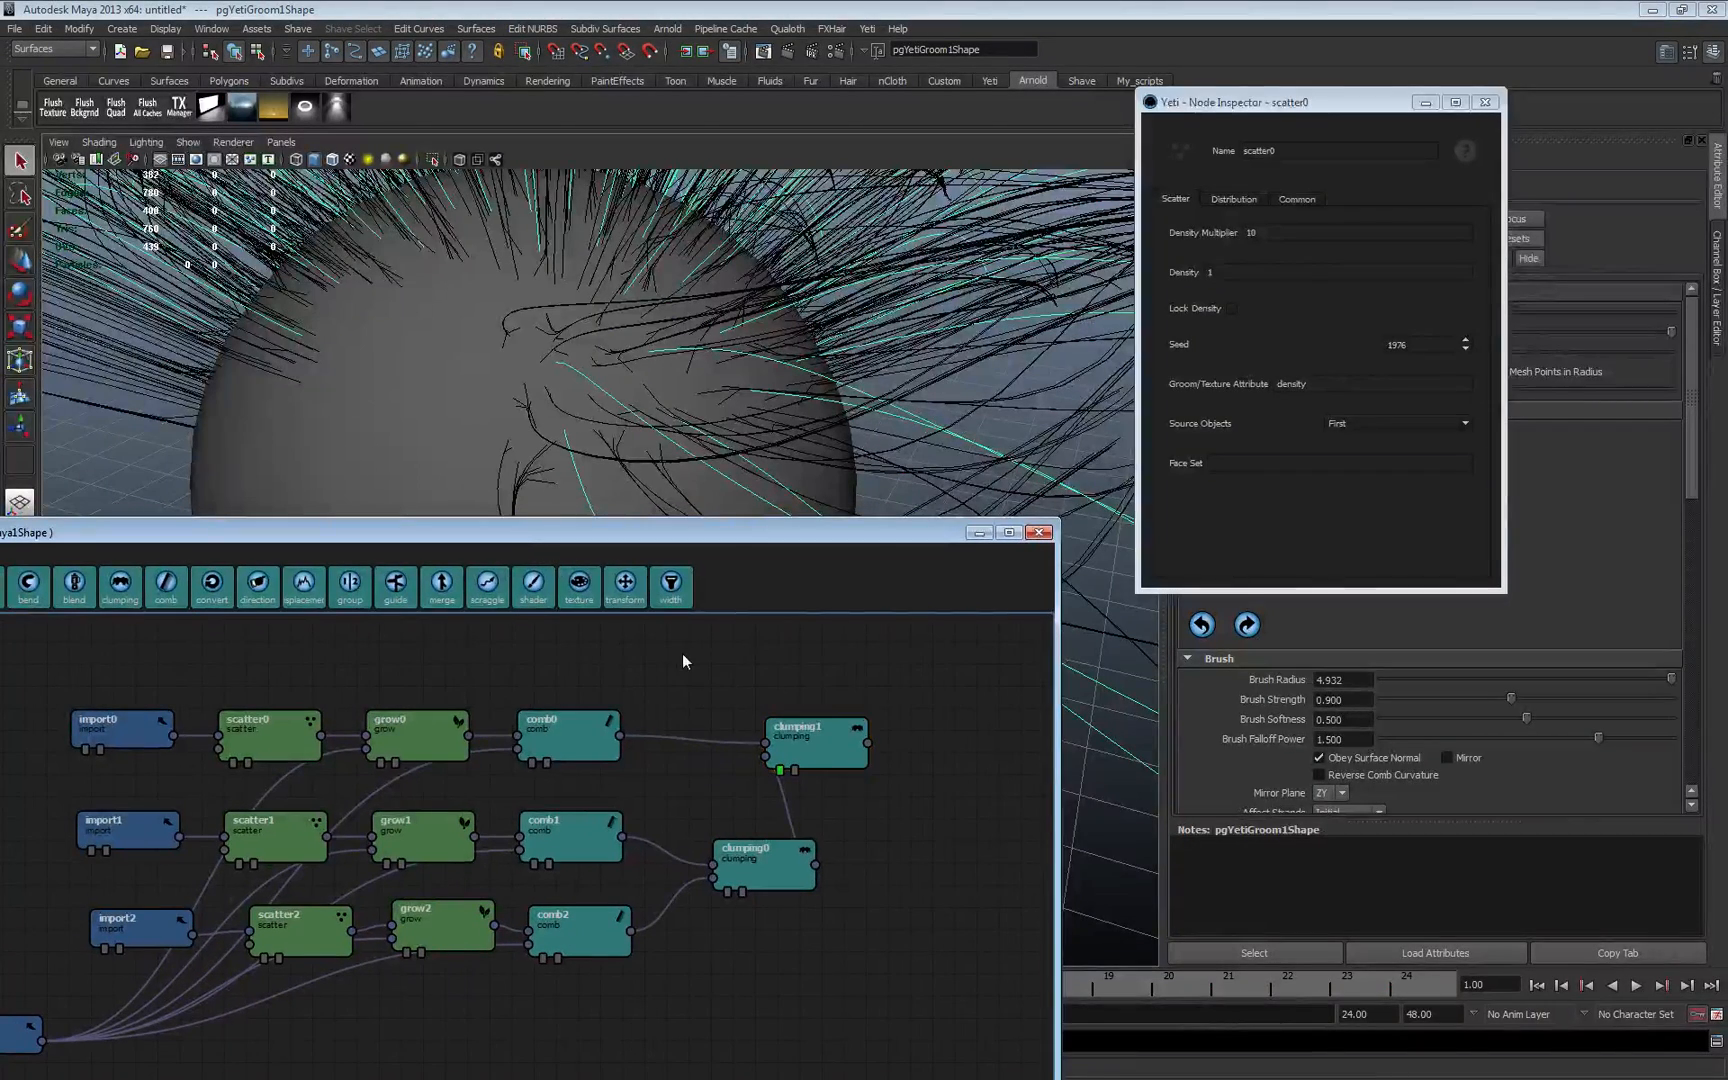
left_click(304, 585)
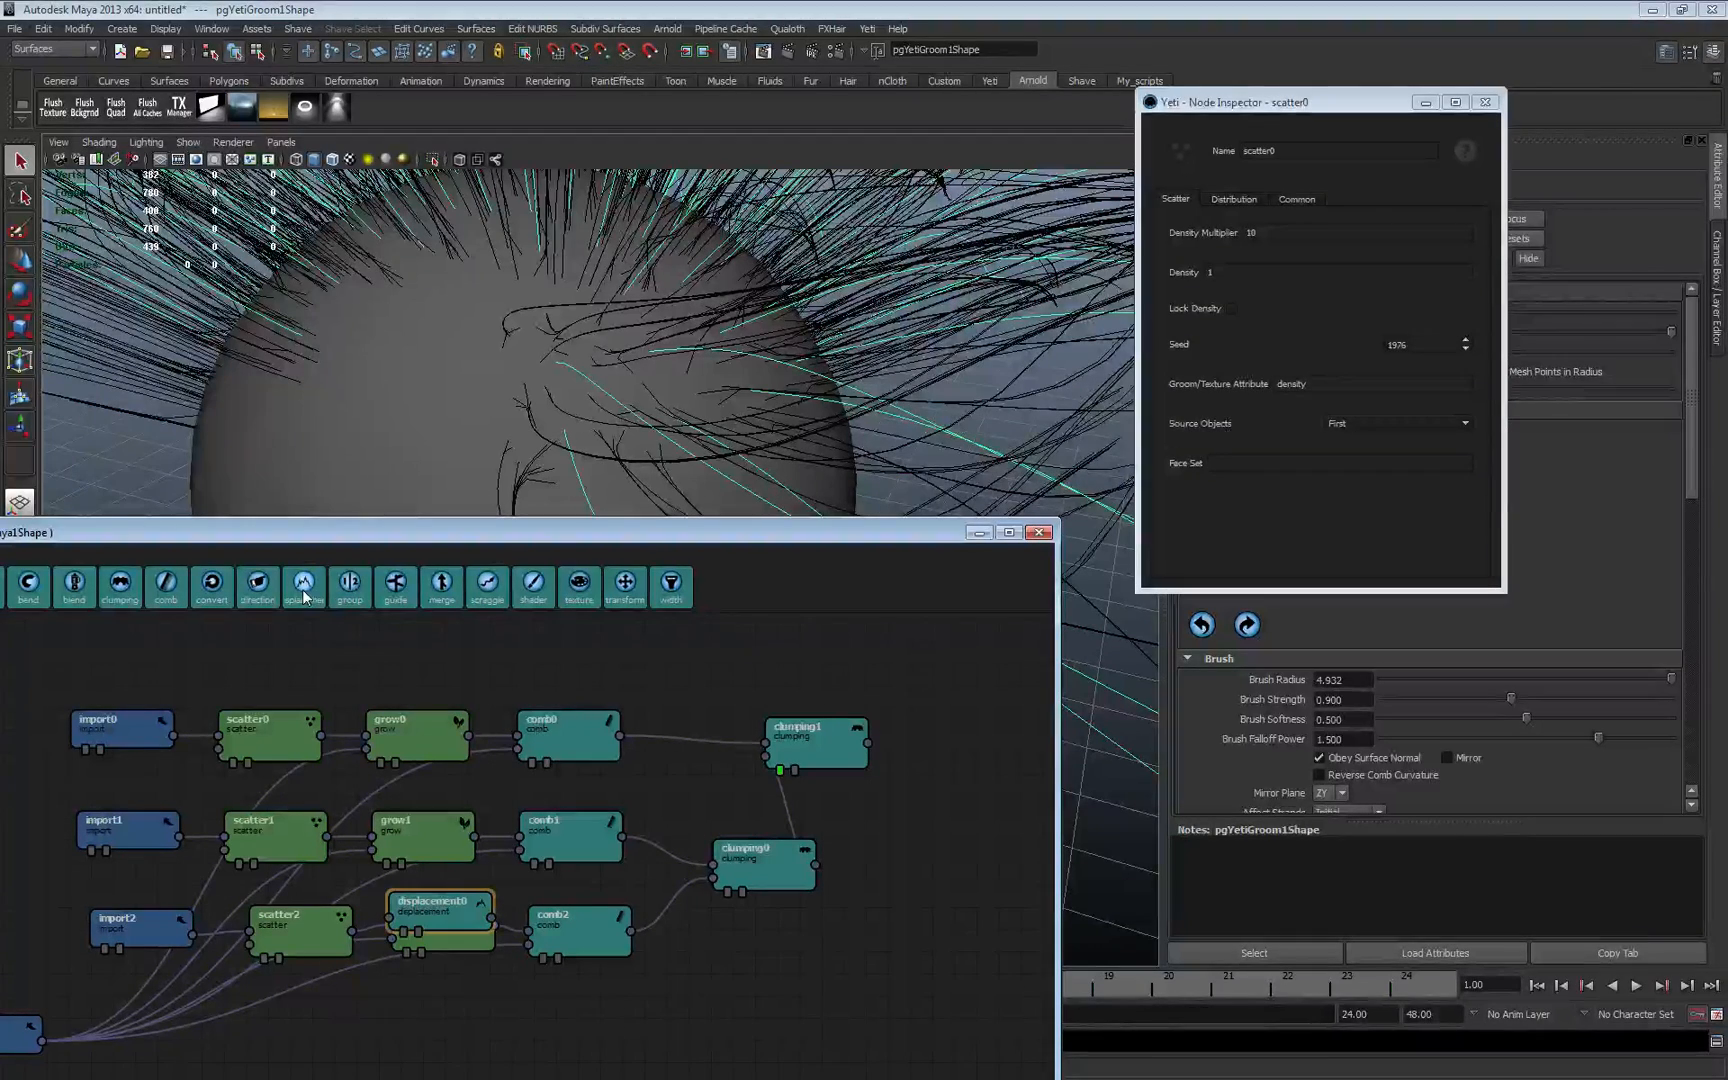
left_click_drag(440, 913, 879, 768)
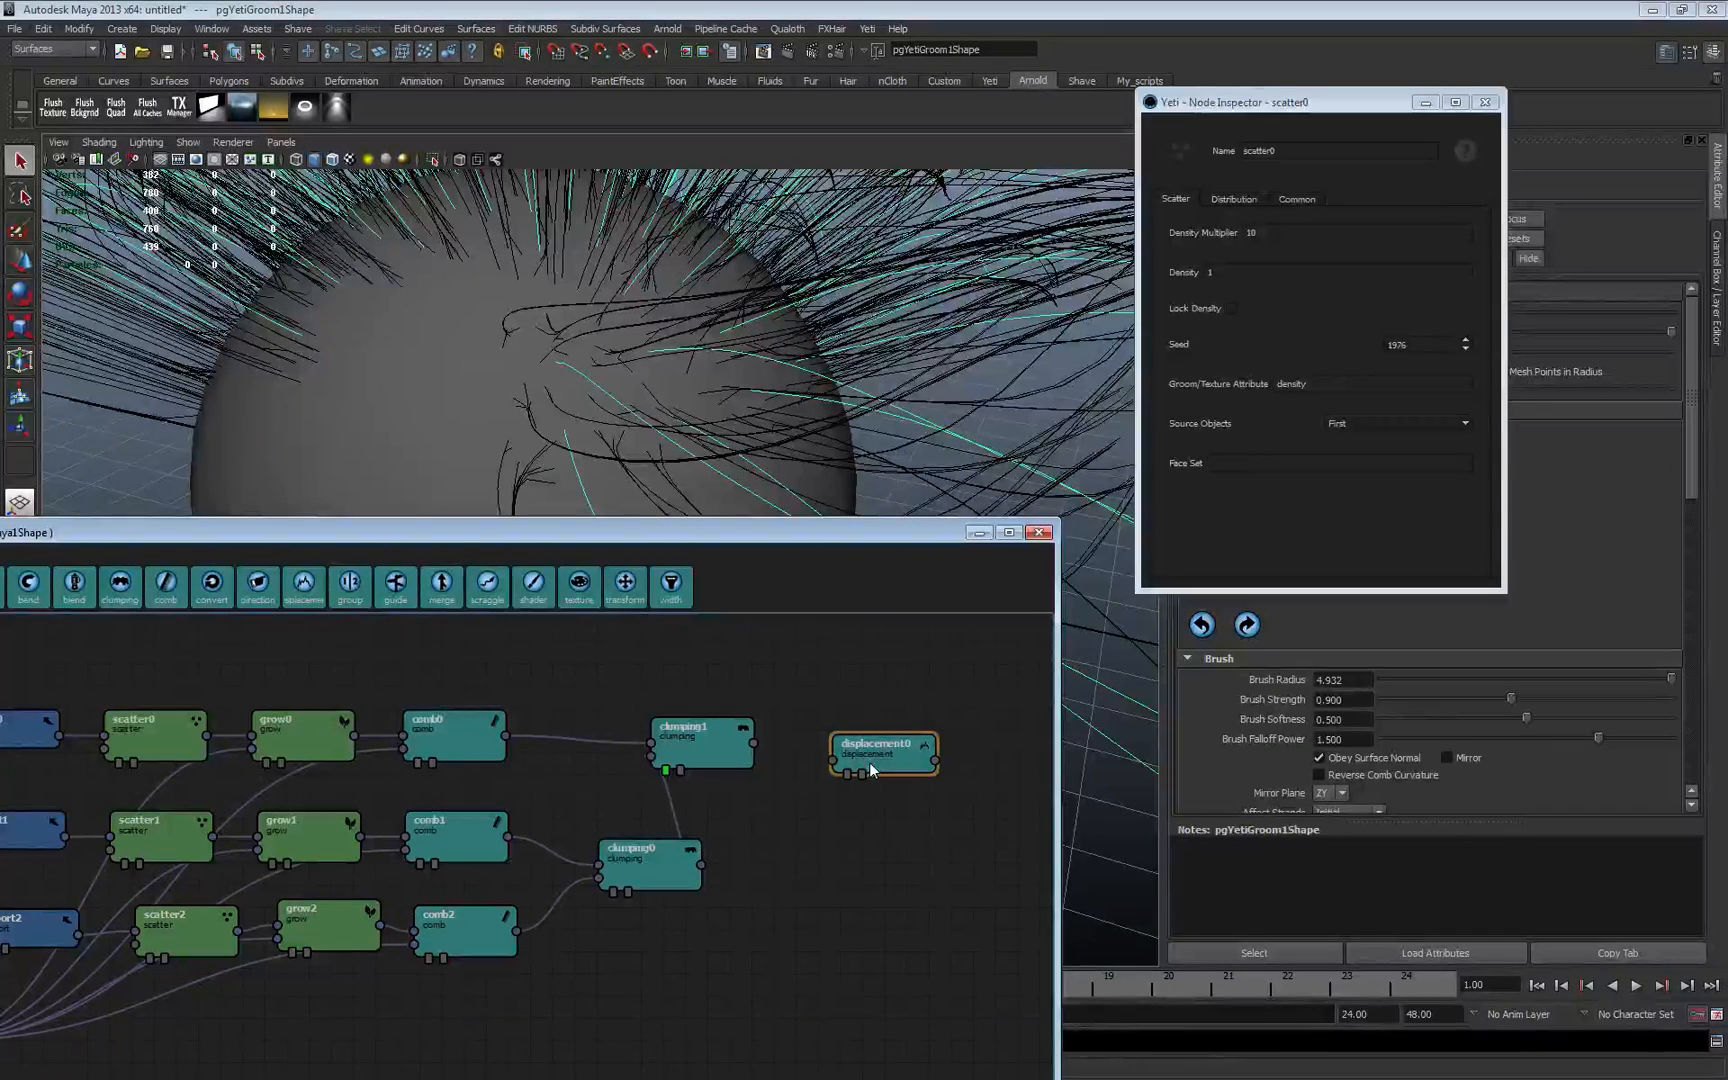
left_click_drag(869, 761, 869, 742)
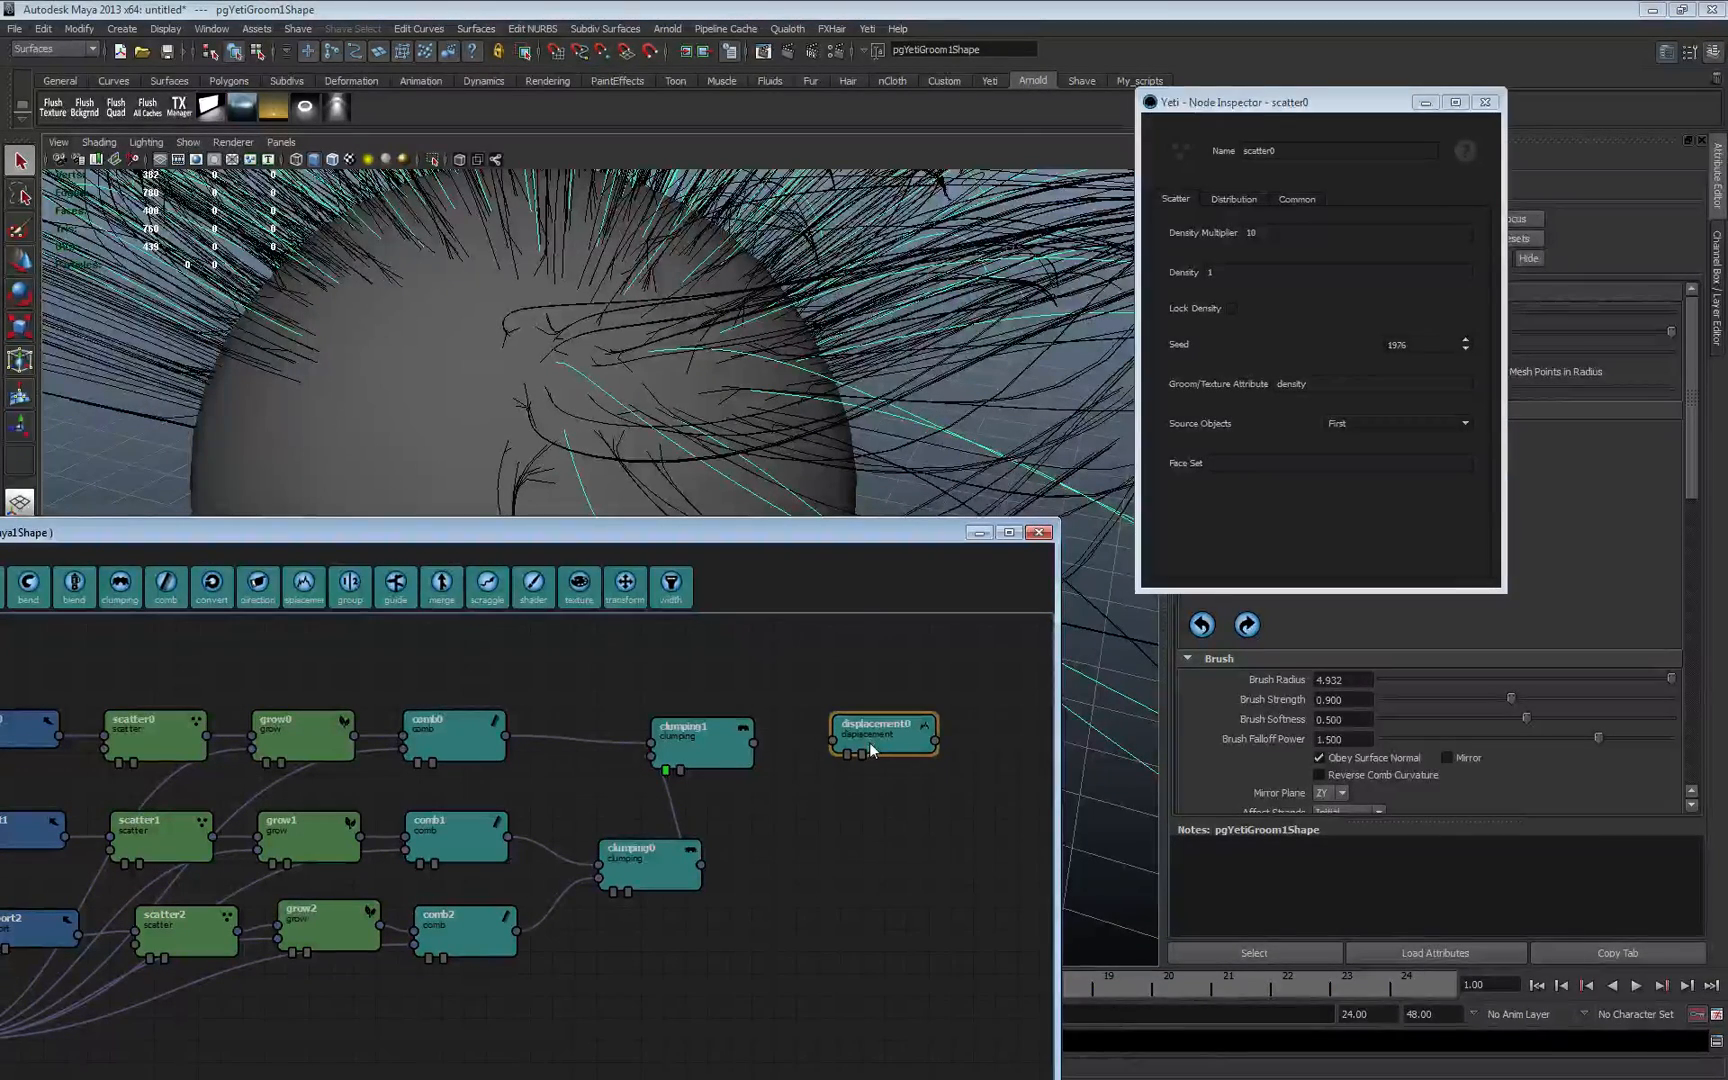
left_click_drag(752, 742, 836, 740)
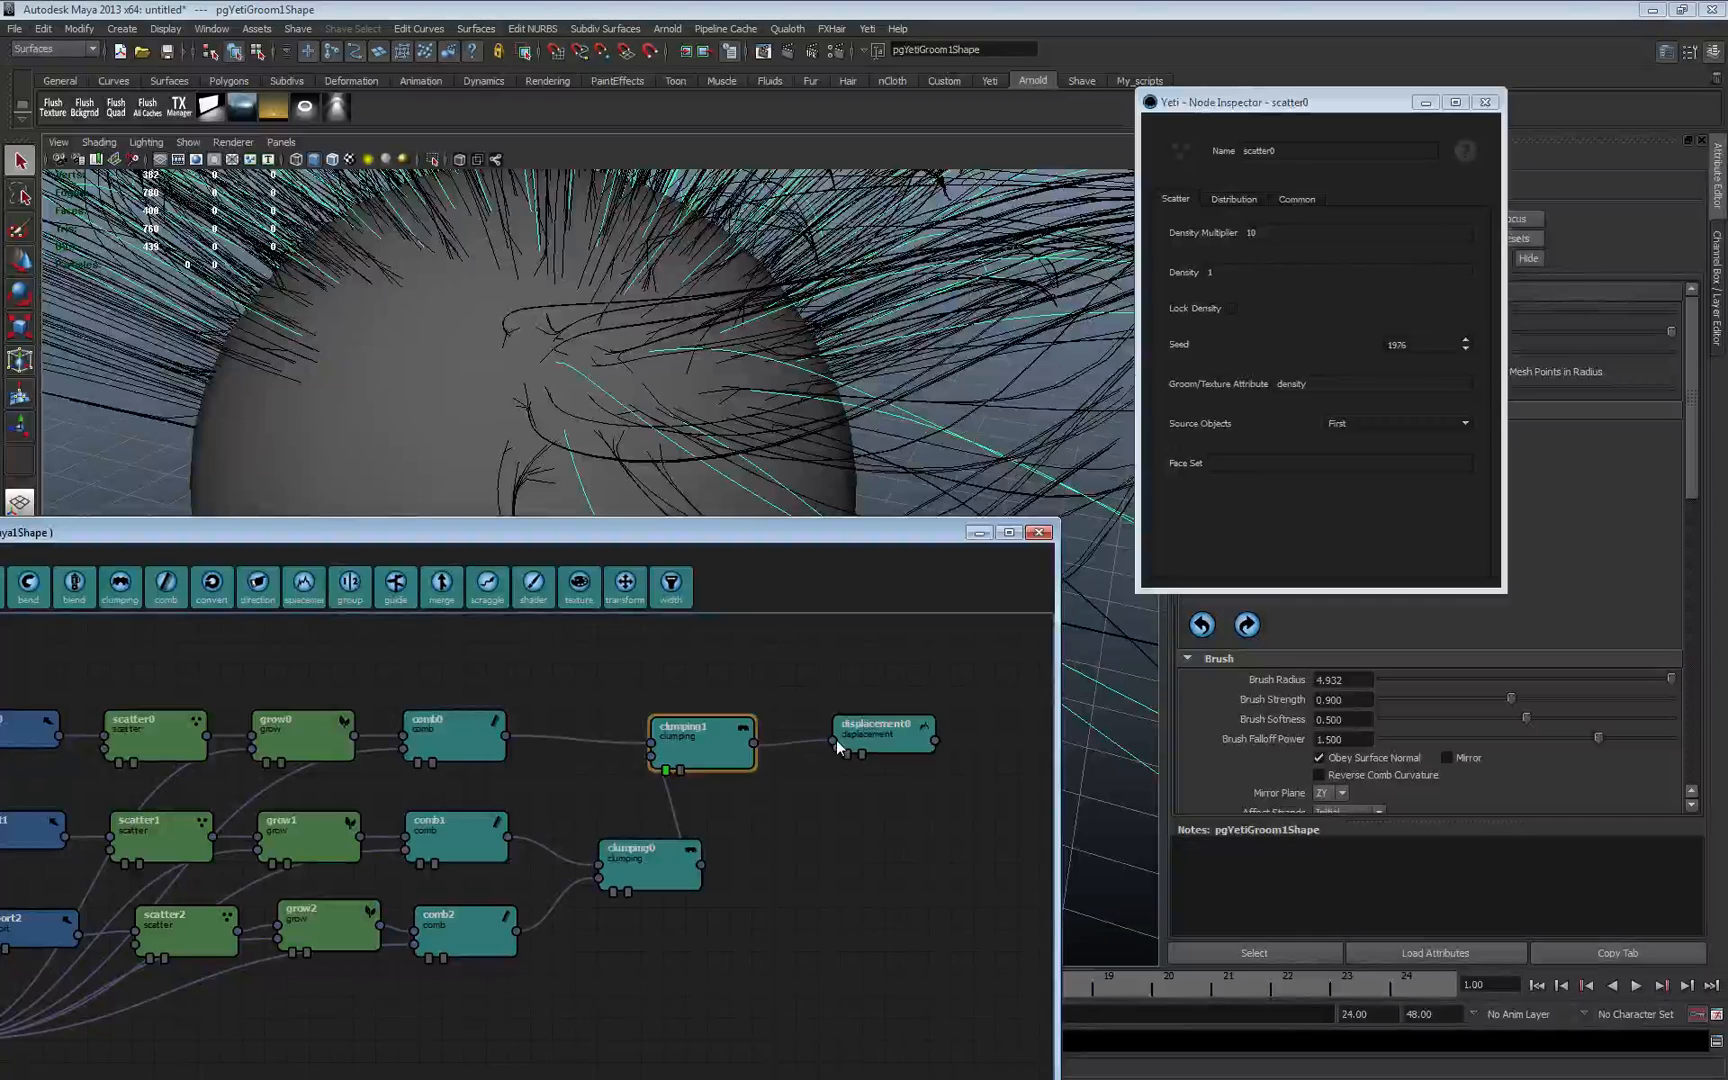
left_click(848, 750)
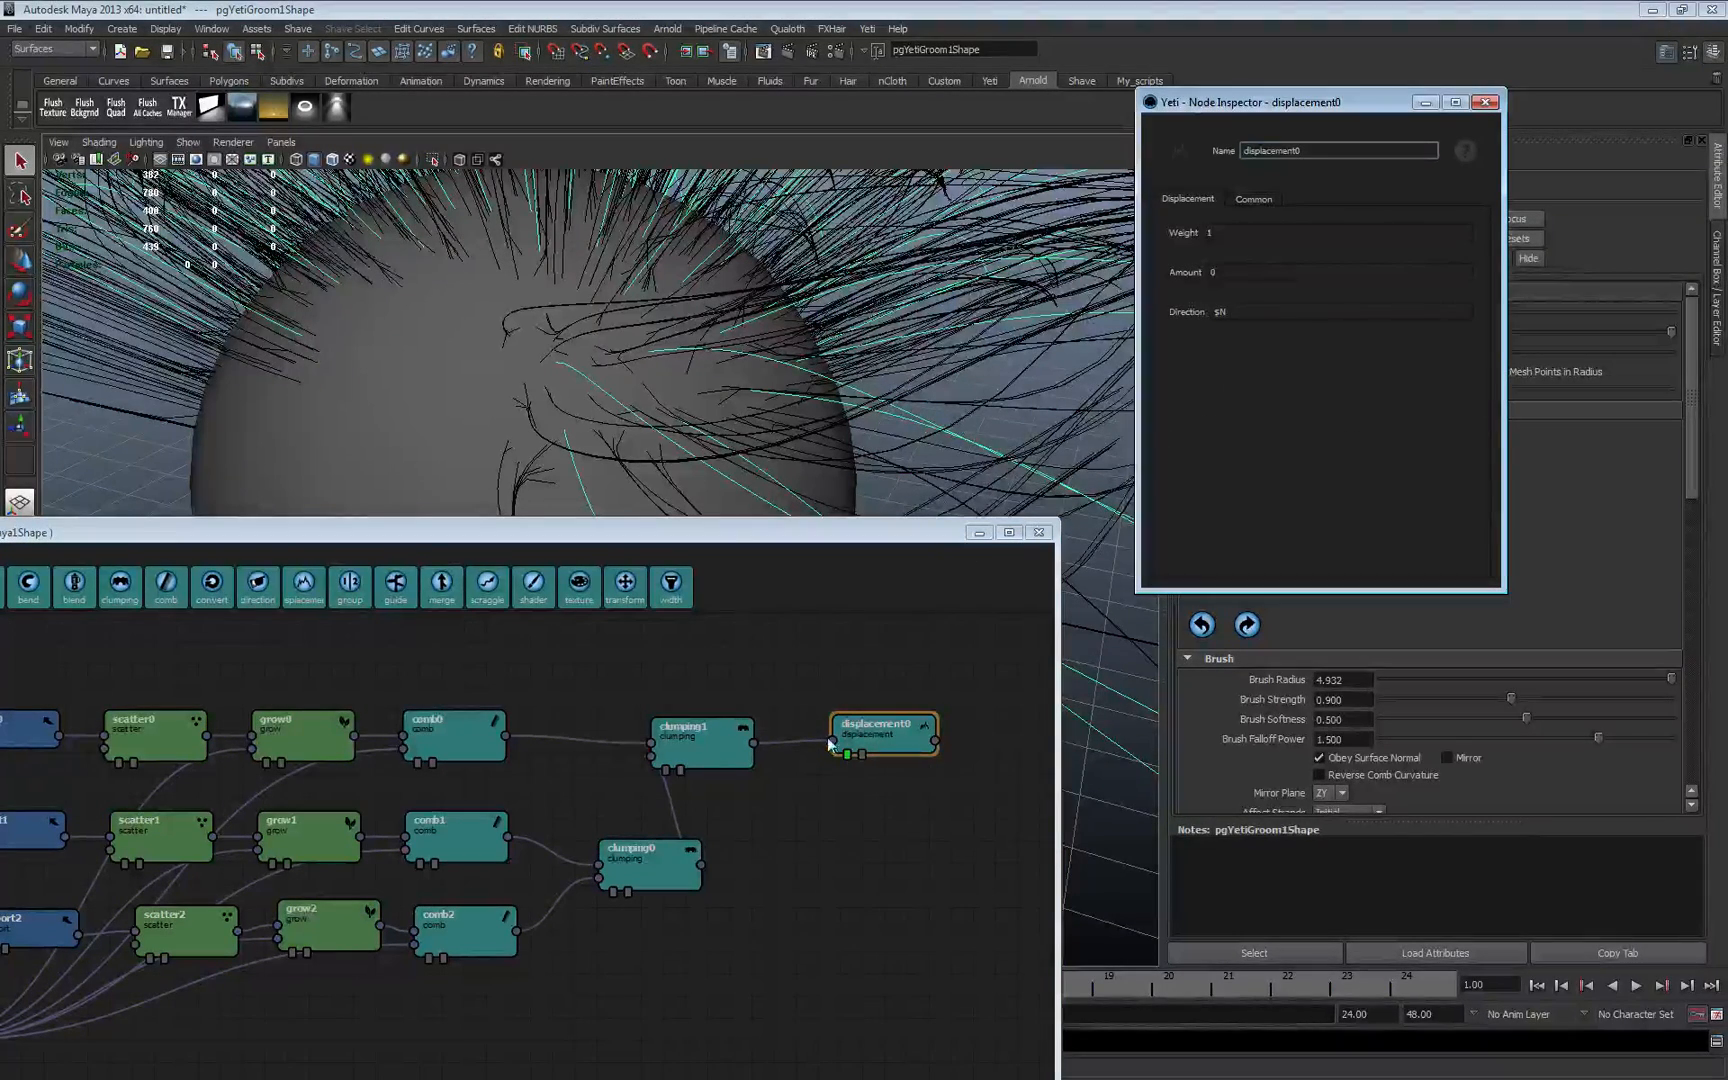
- Make room between clumping1 and displacement0 and insert a texture node into the connection between them
left_click_drag(892, 735, 935, 740)
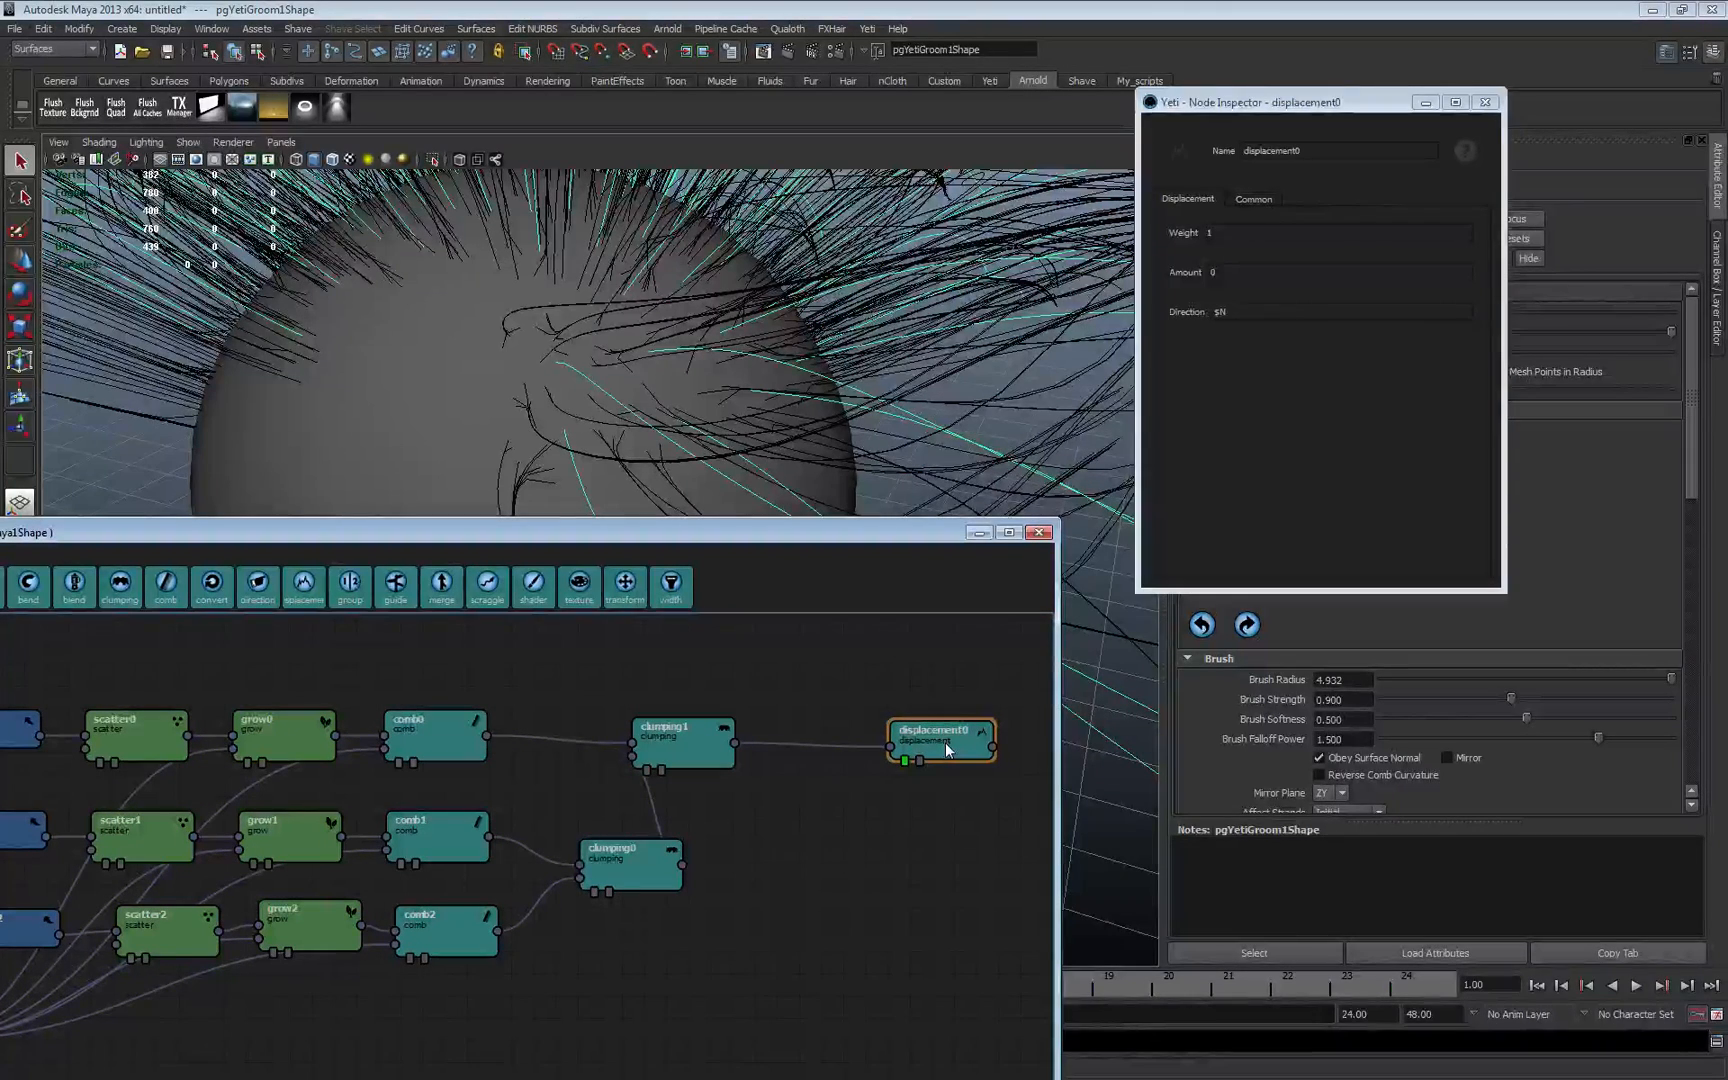
left_click(677, 752)
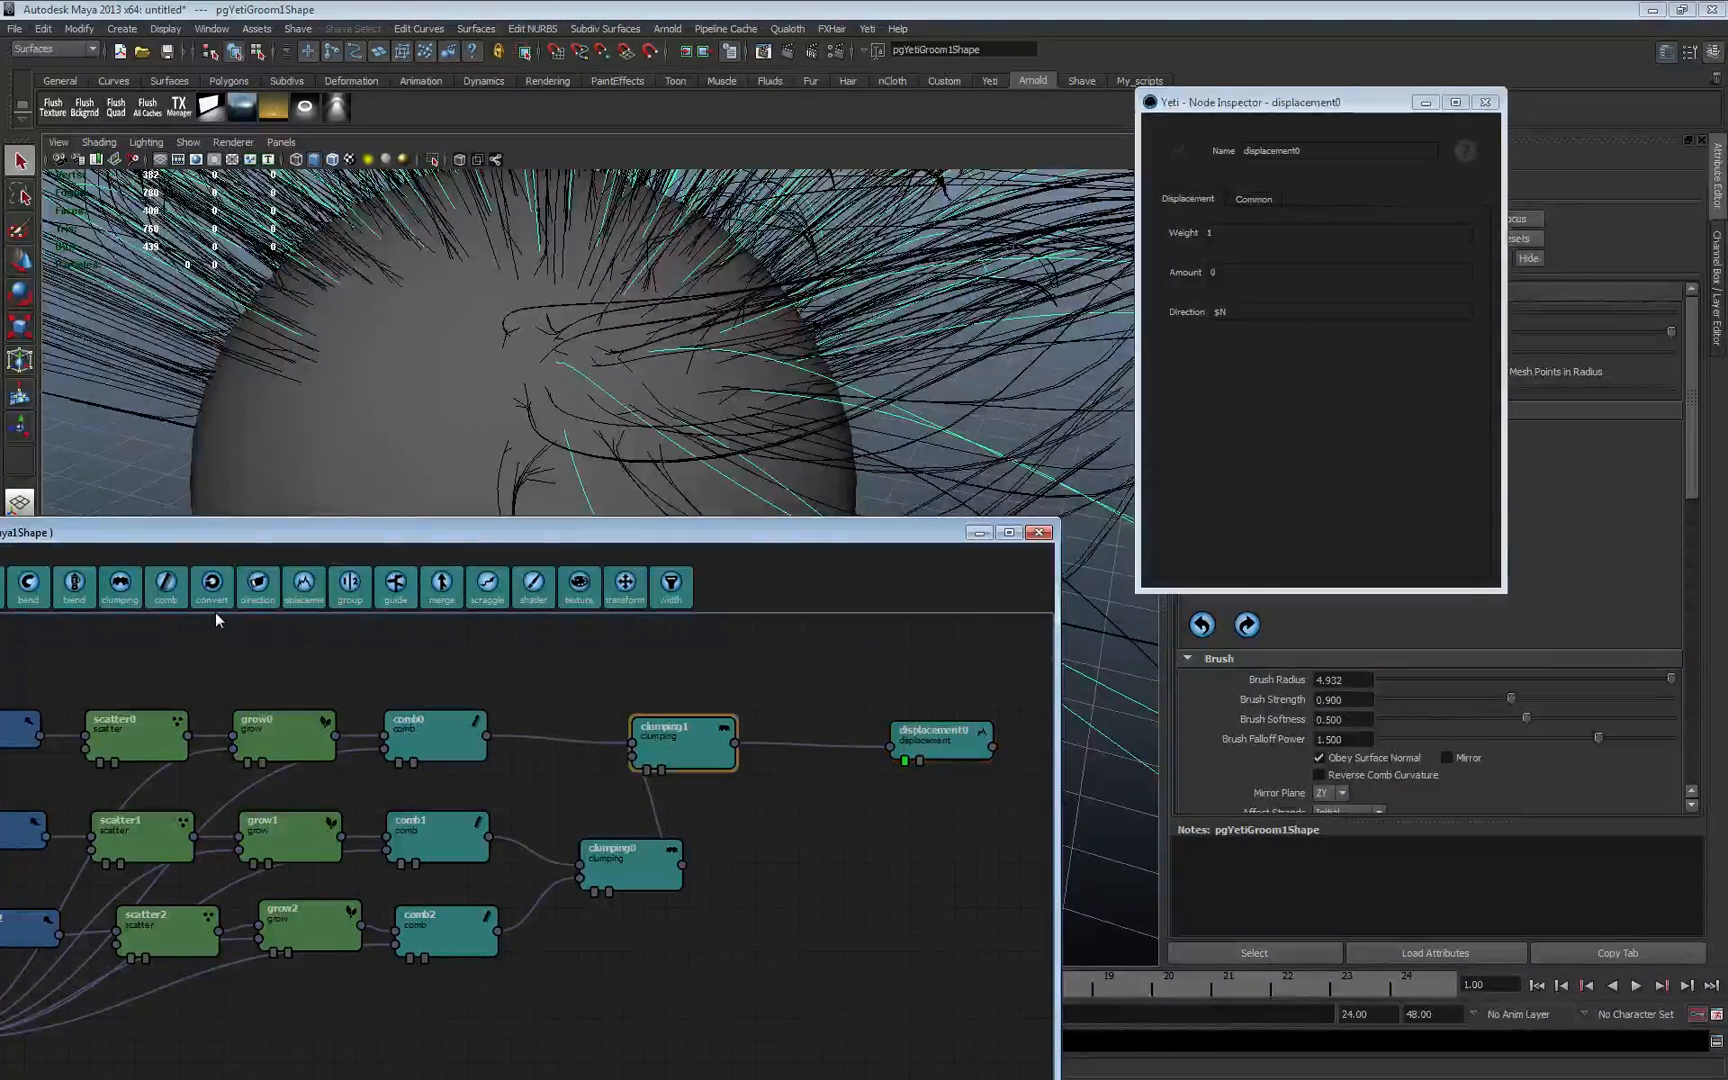
left_click_drag(414, 533, 598, 512)
left_click(761, 567)
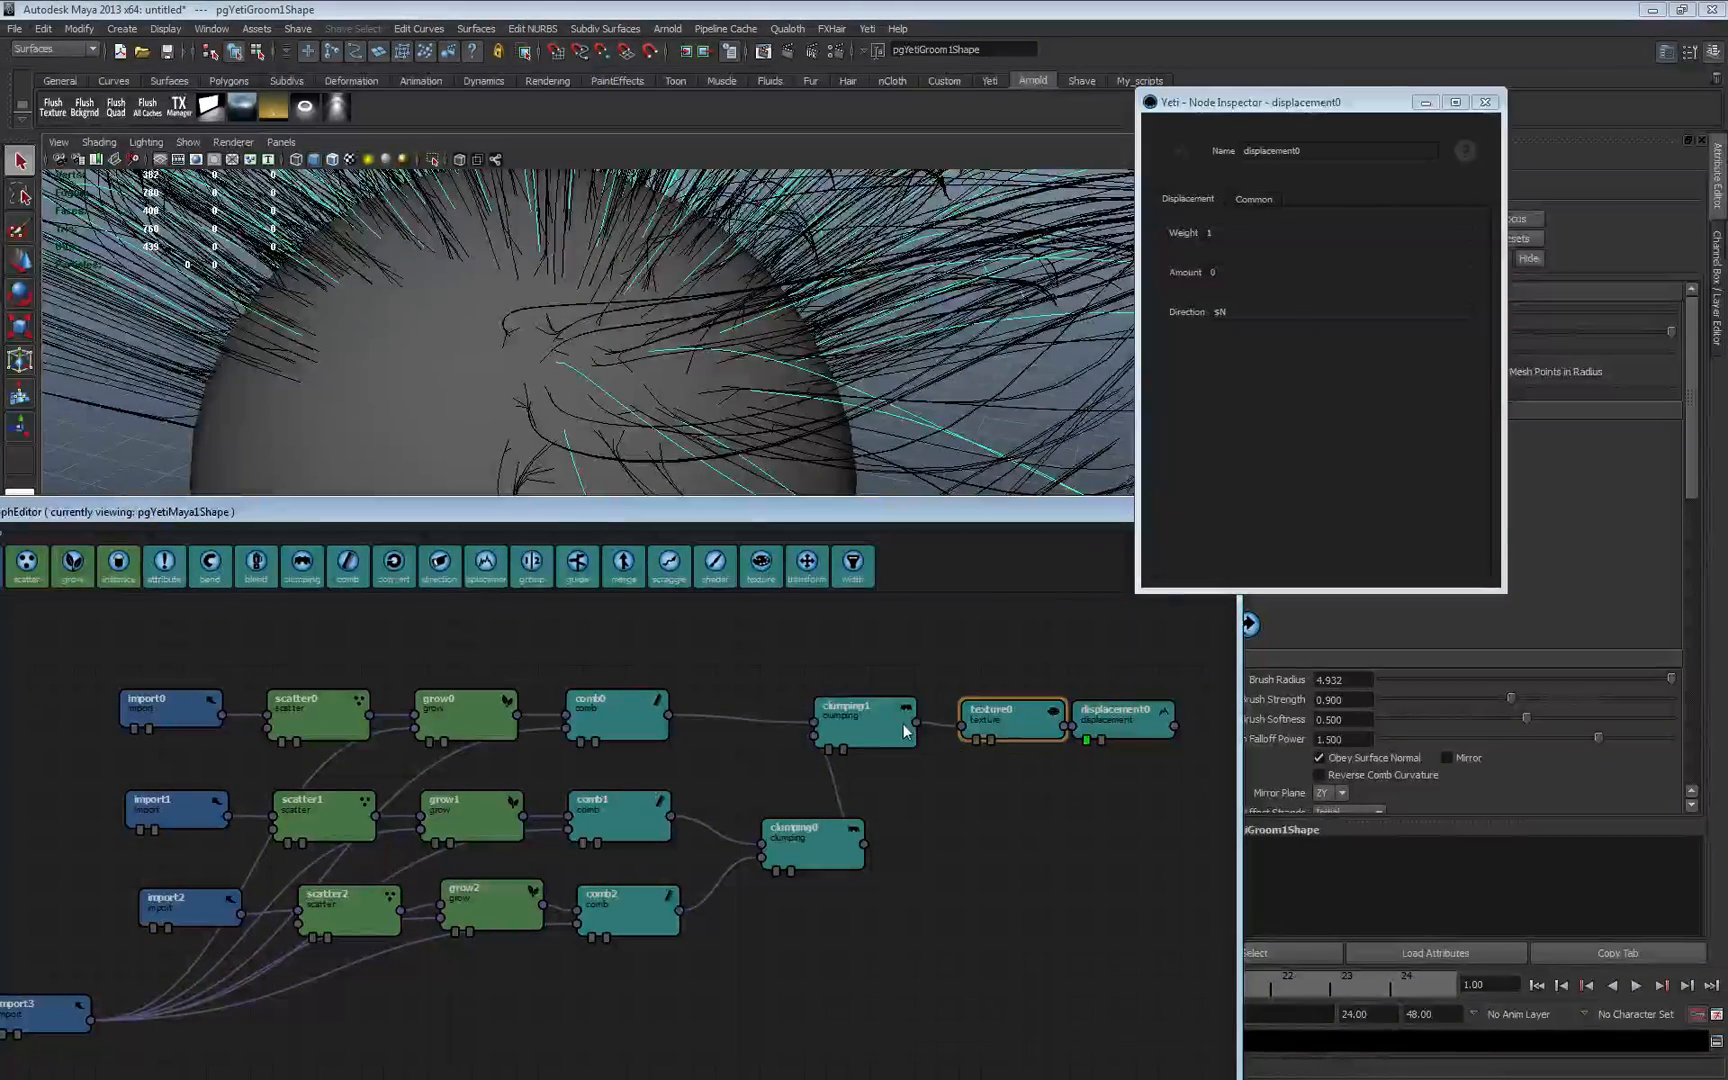
- Space out clumping1 and texture0, and load VijaBody01_displMid0_1002.exr from W:/Vijaya/Characters/Vijayalaya/sourceimages/yeti as texture0's file
left_click_drag(899, 724, 948, 728)
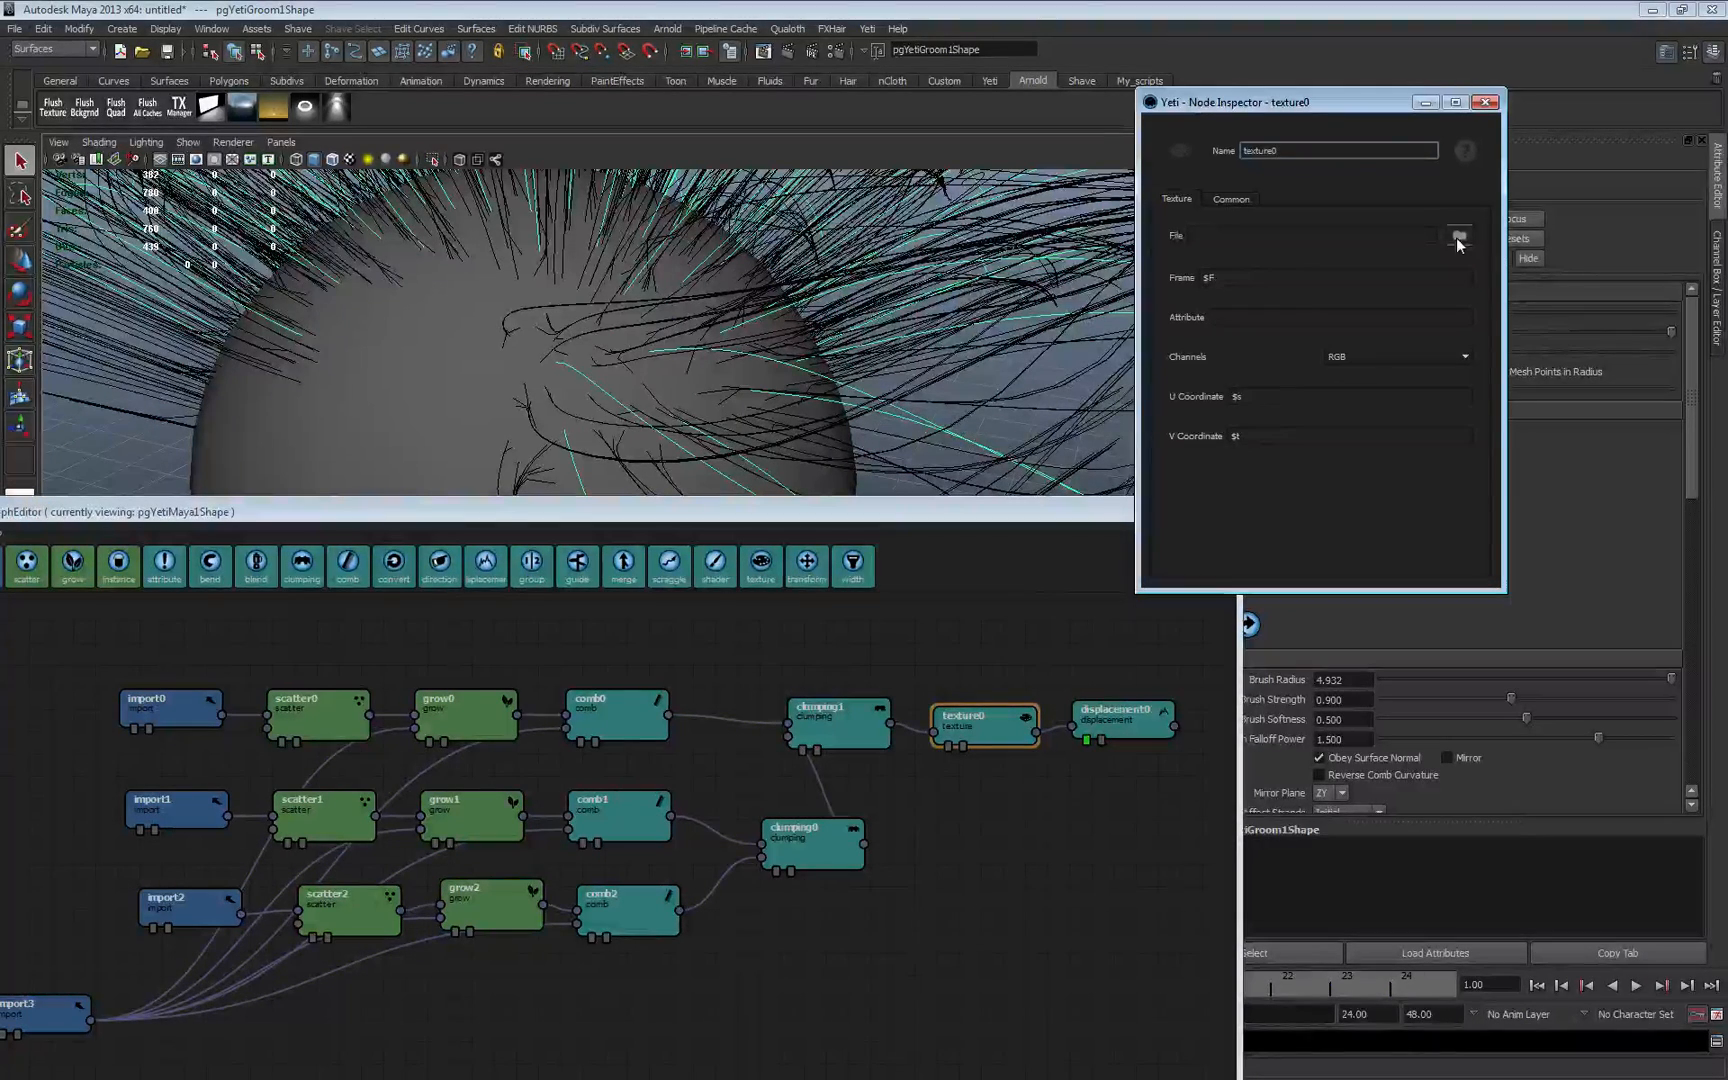
left_click(1459, 238)
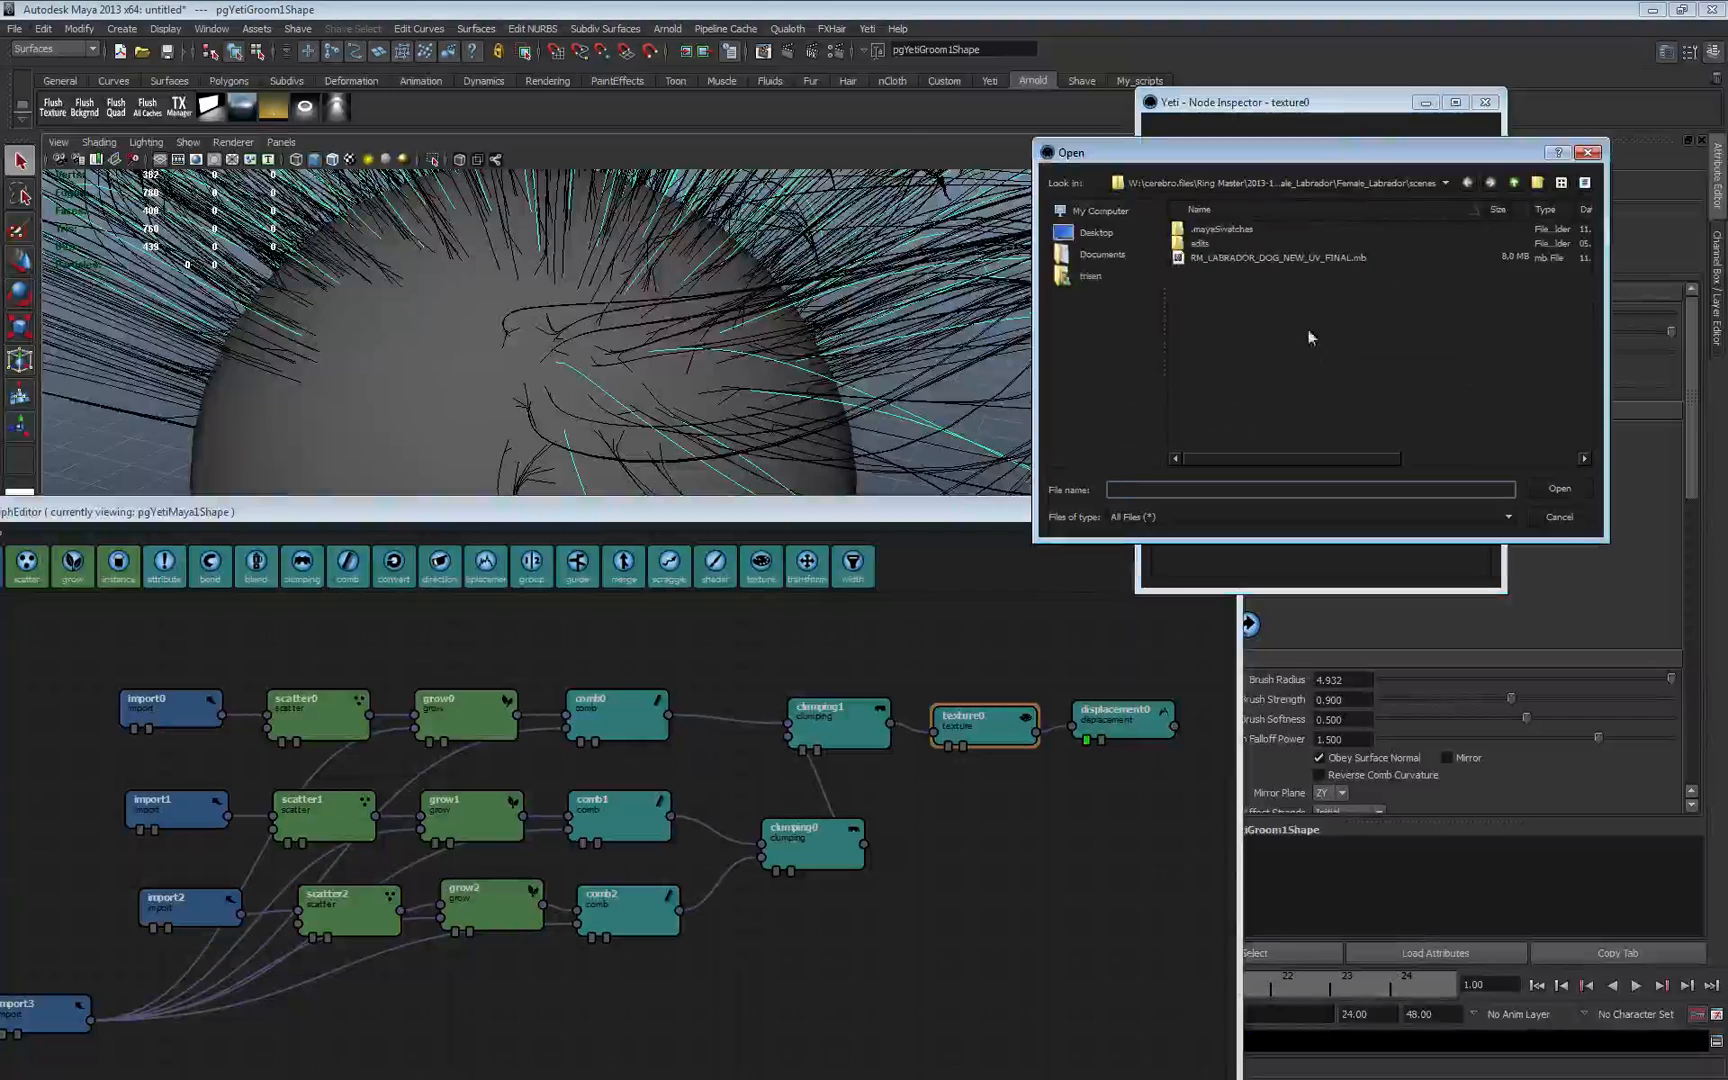
left_click(1480, 211)
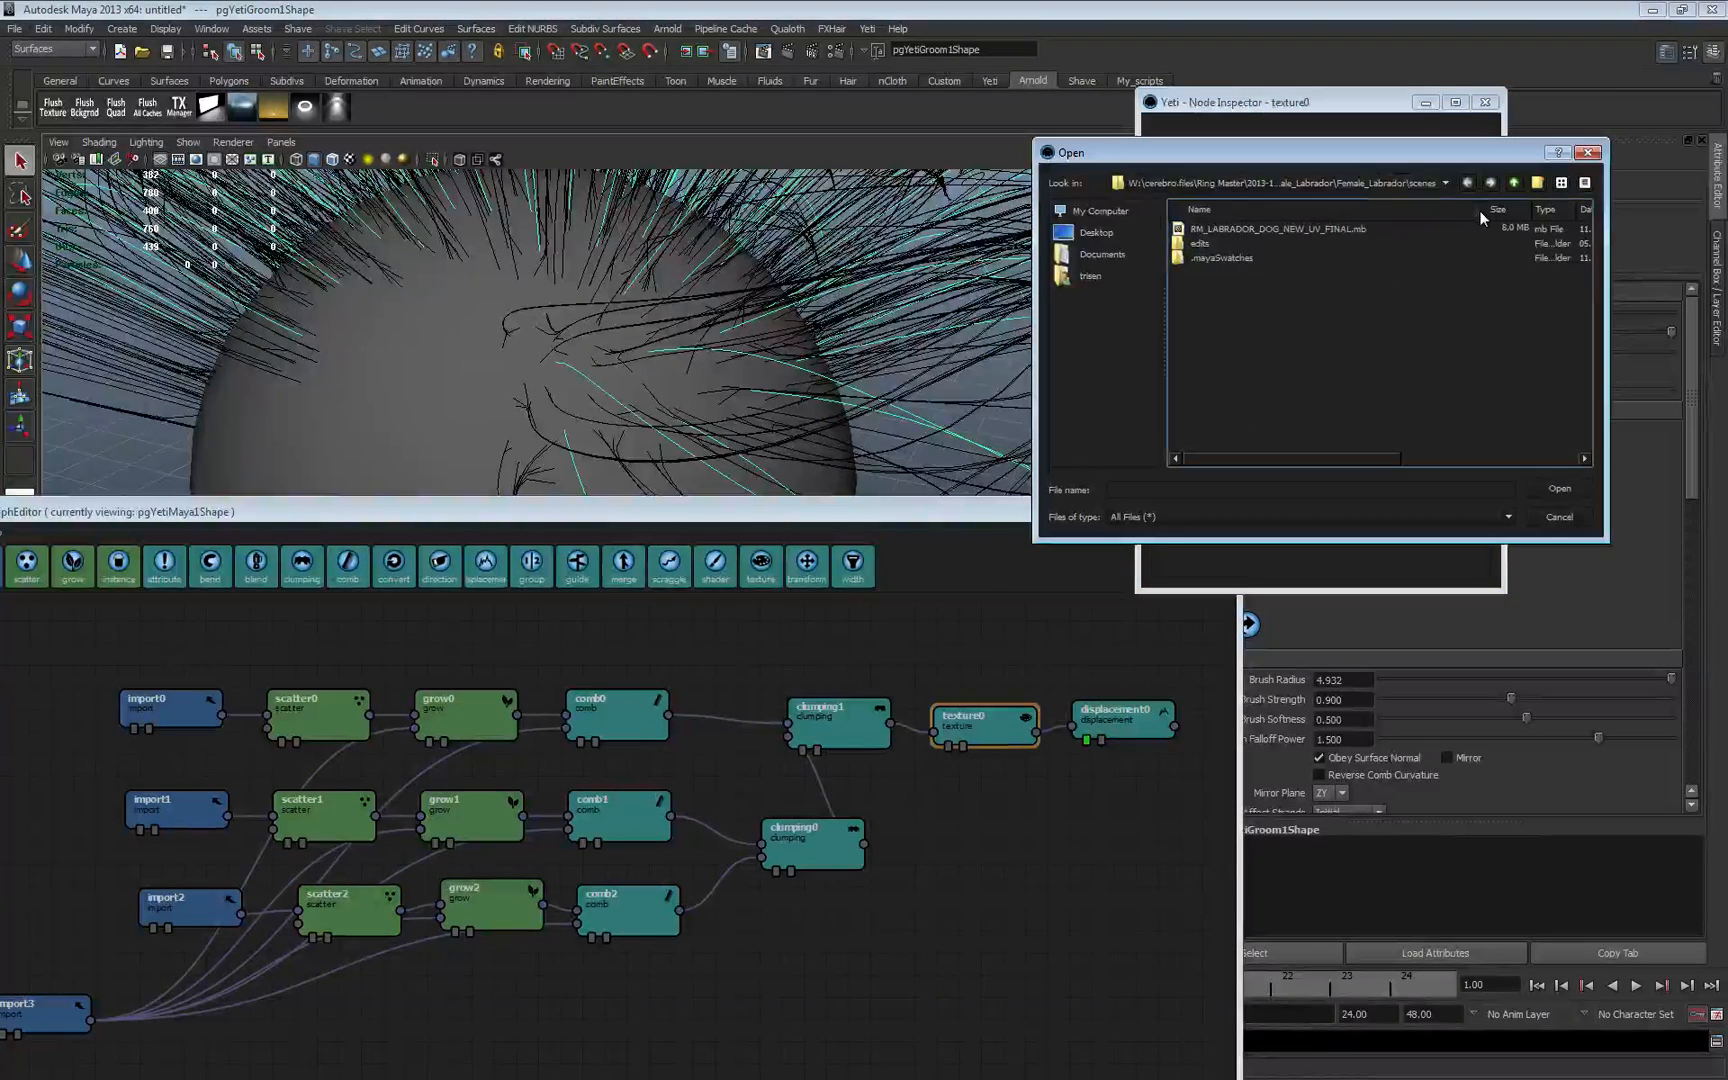
left_click(1480, 211)
left_click(1103, 212)
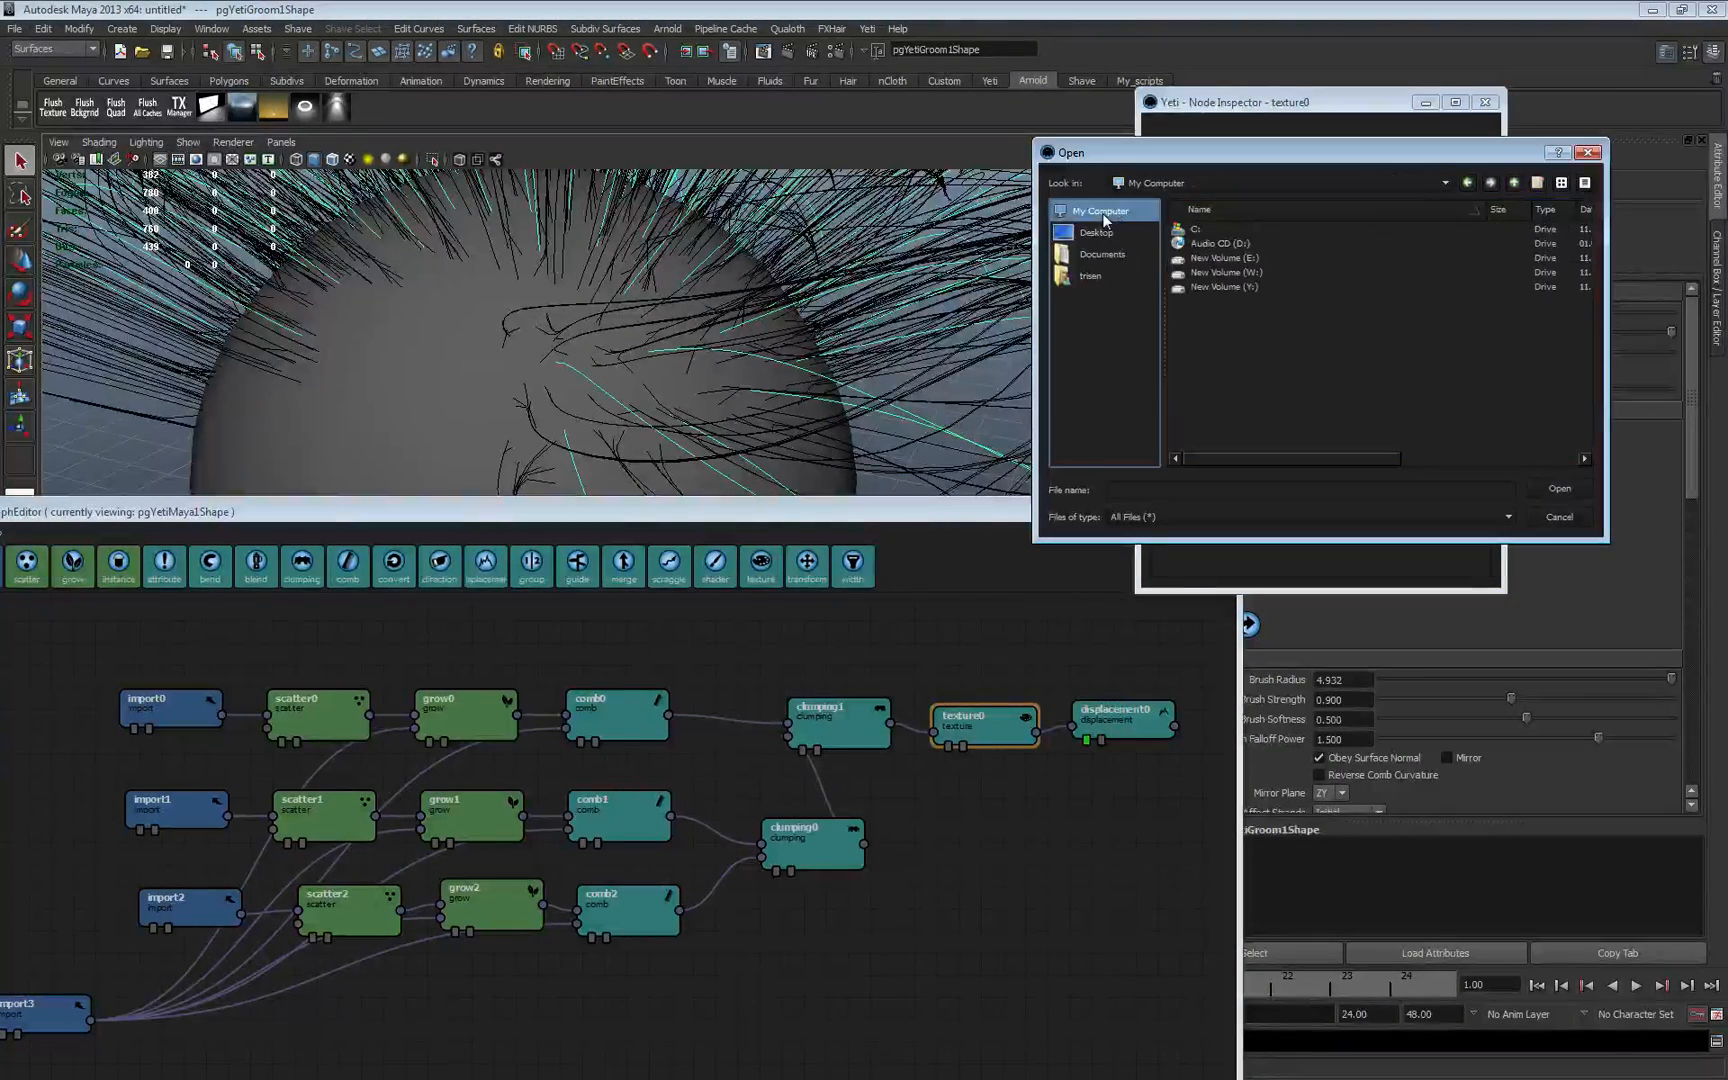
double_click(1230, 268)
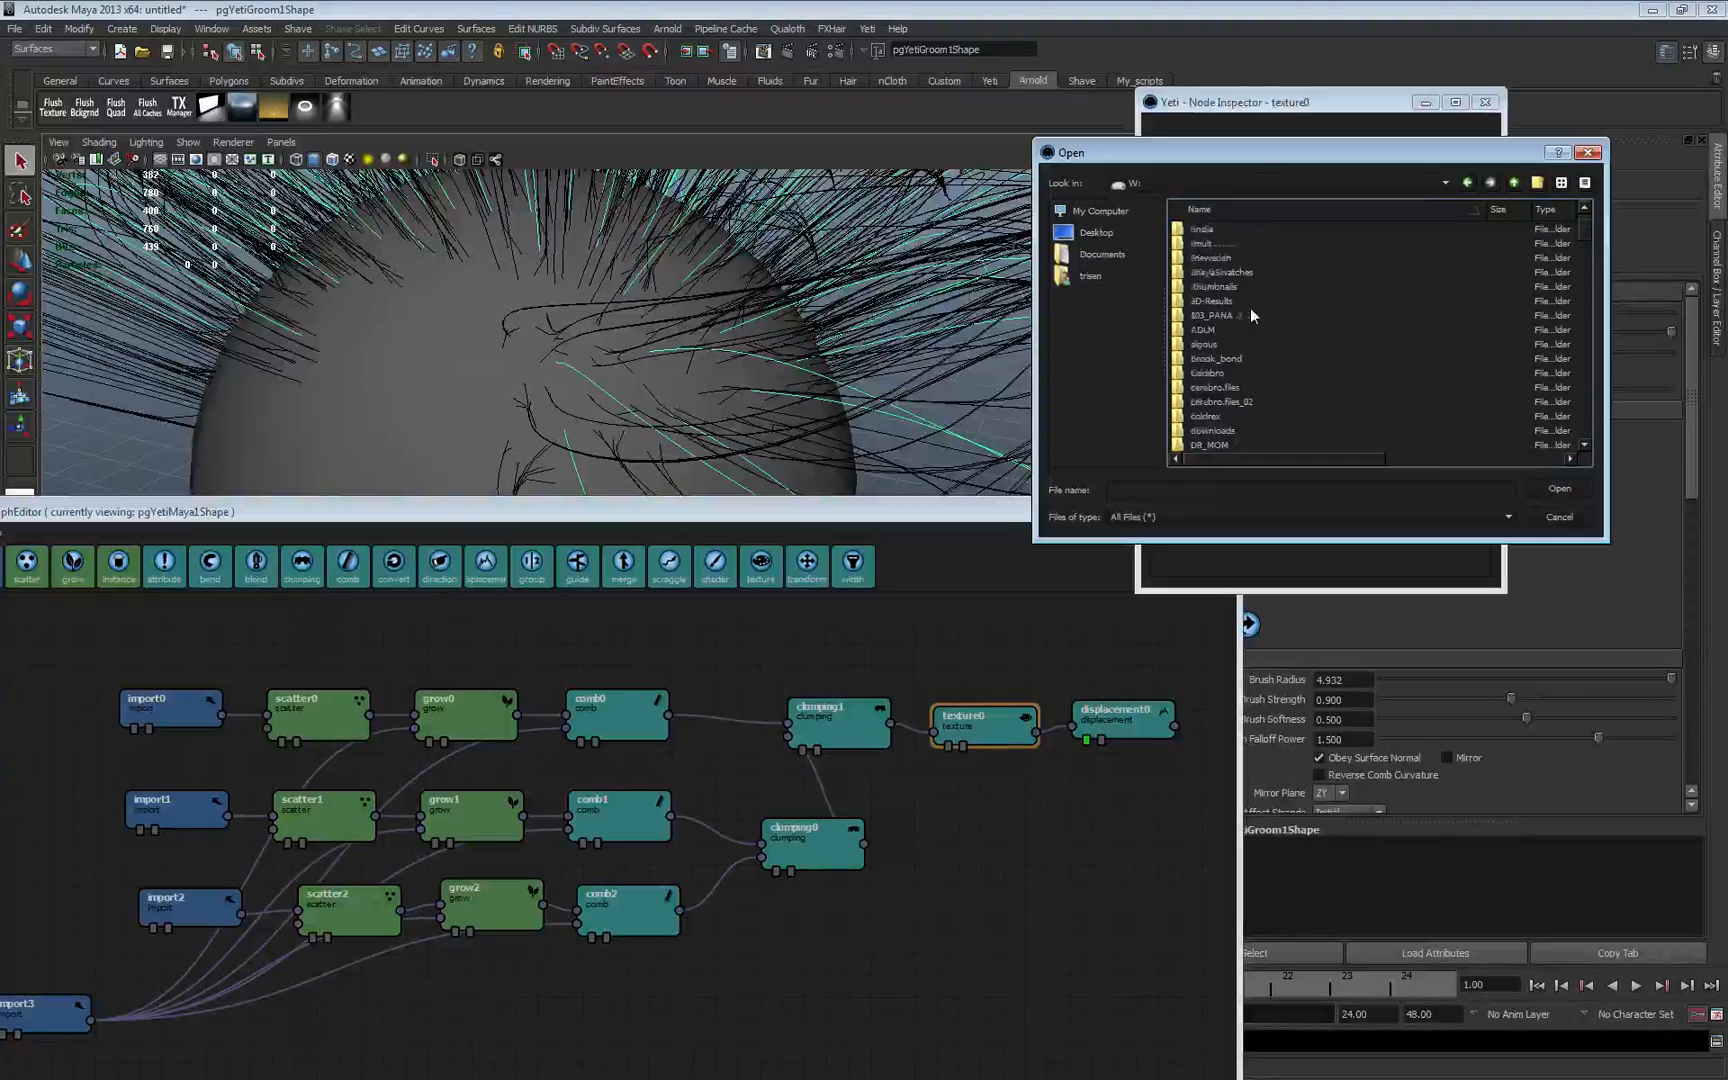
scroll(1246, 372, "down", 3)
double_click(1246, 374)
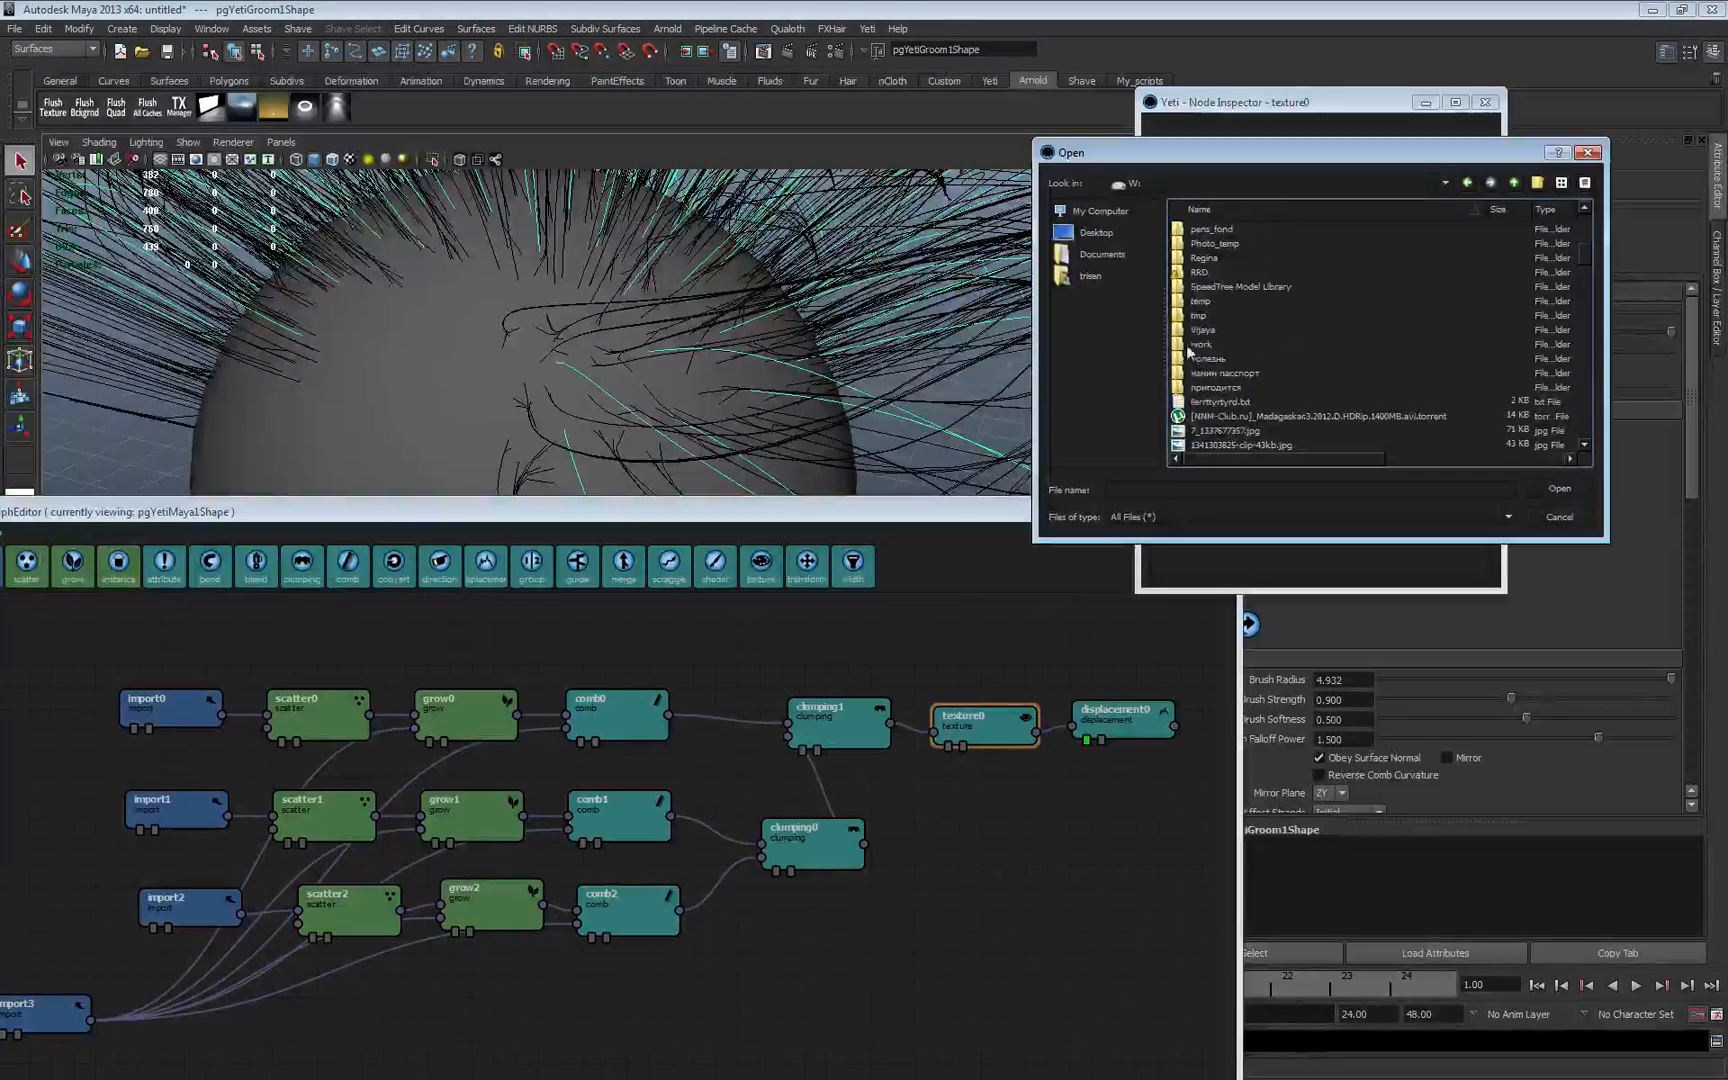
double_click(1226, 230)
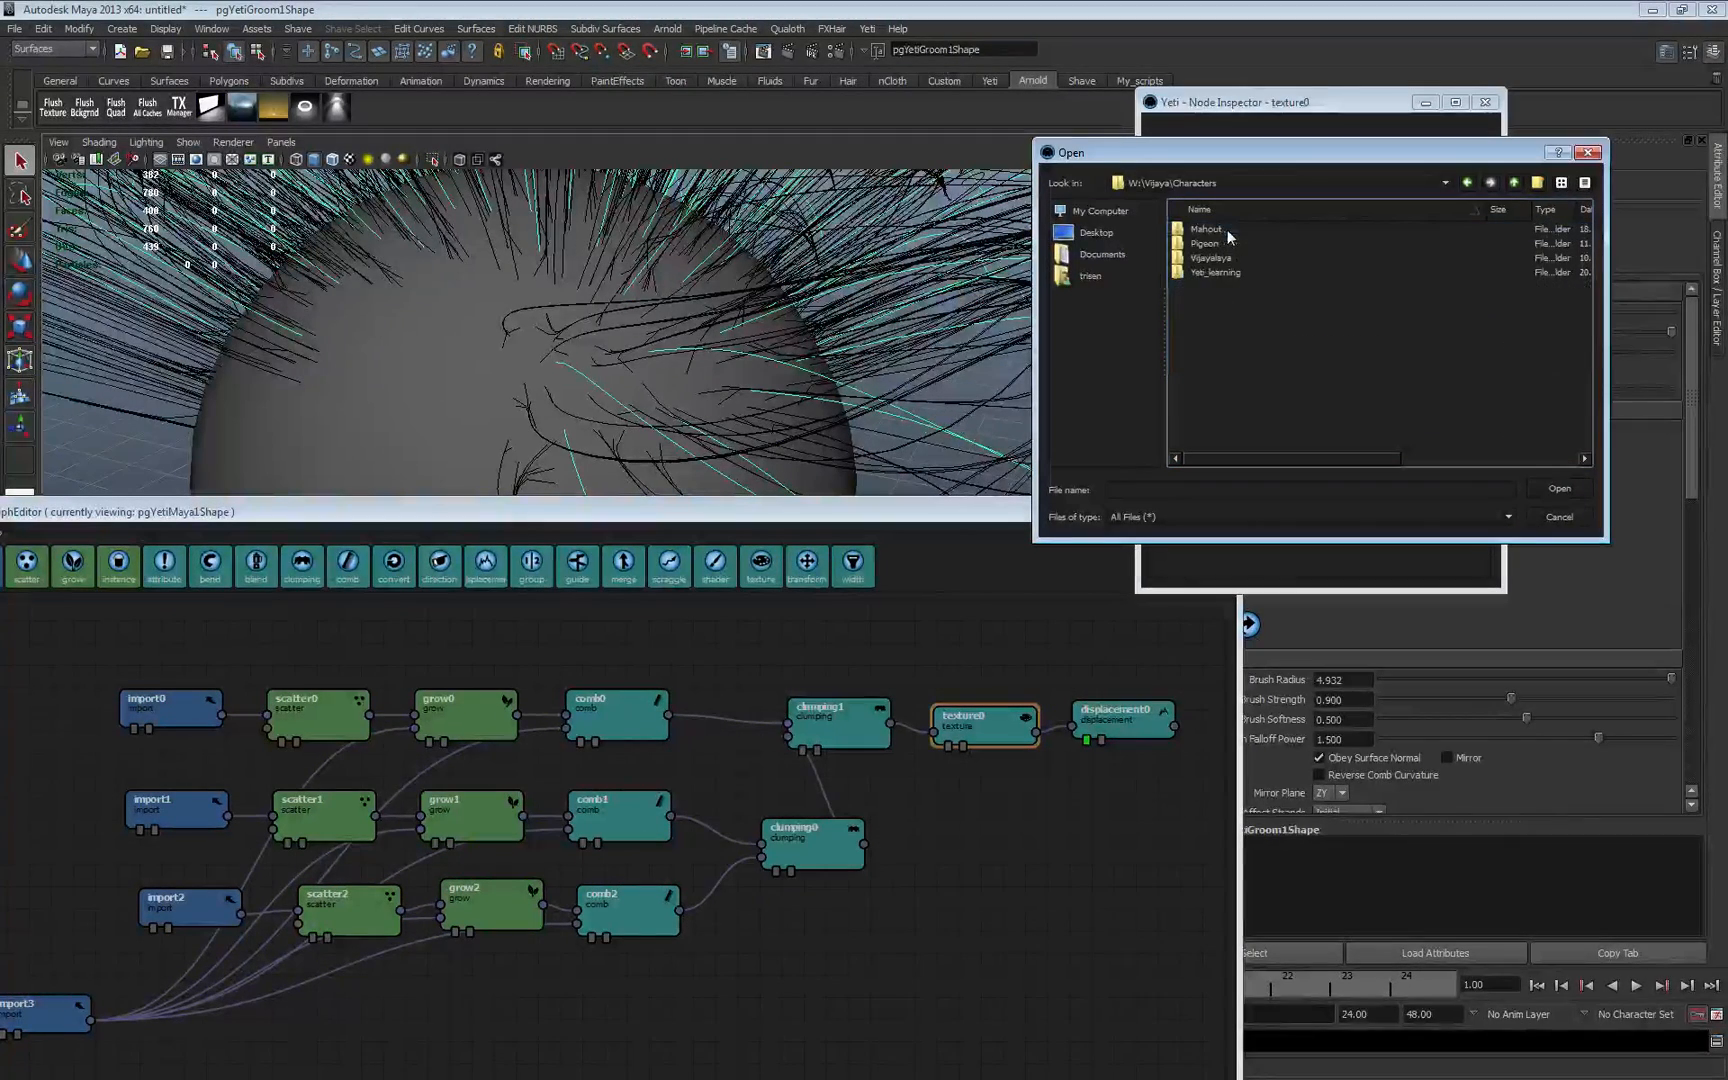
double_click(1212, 258)
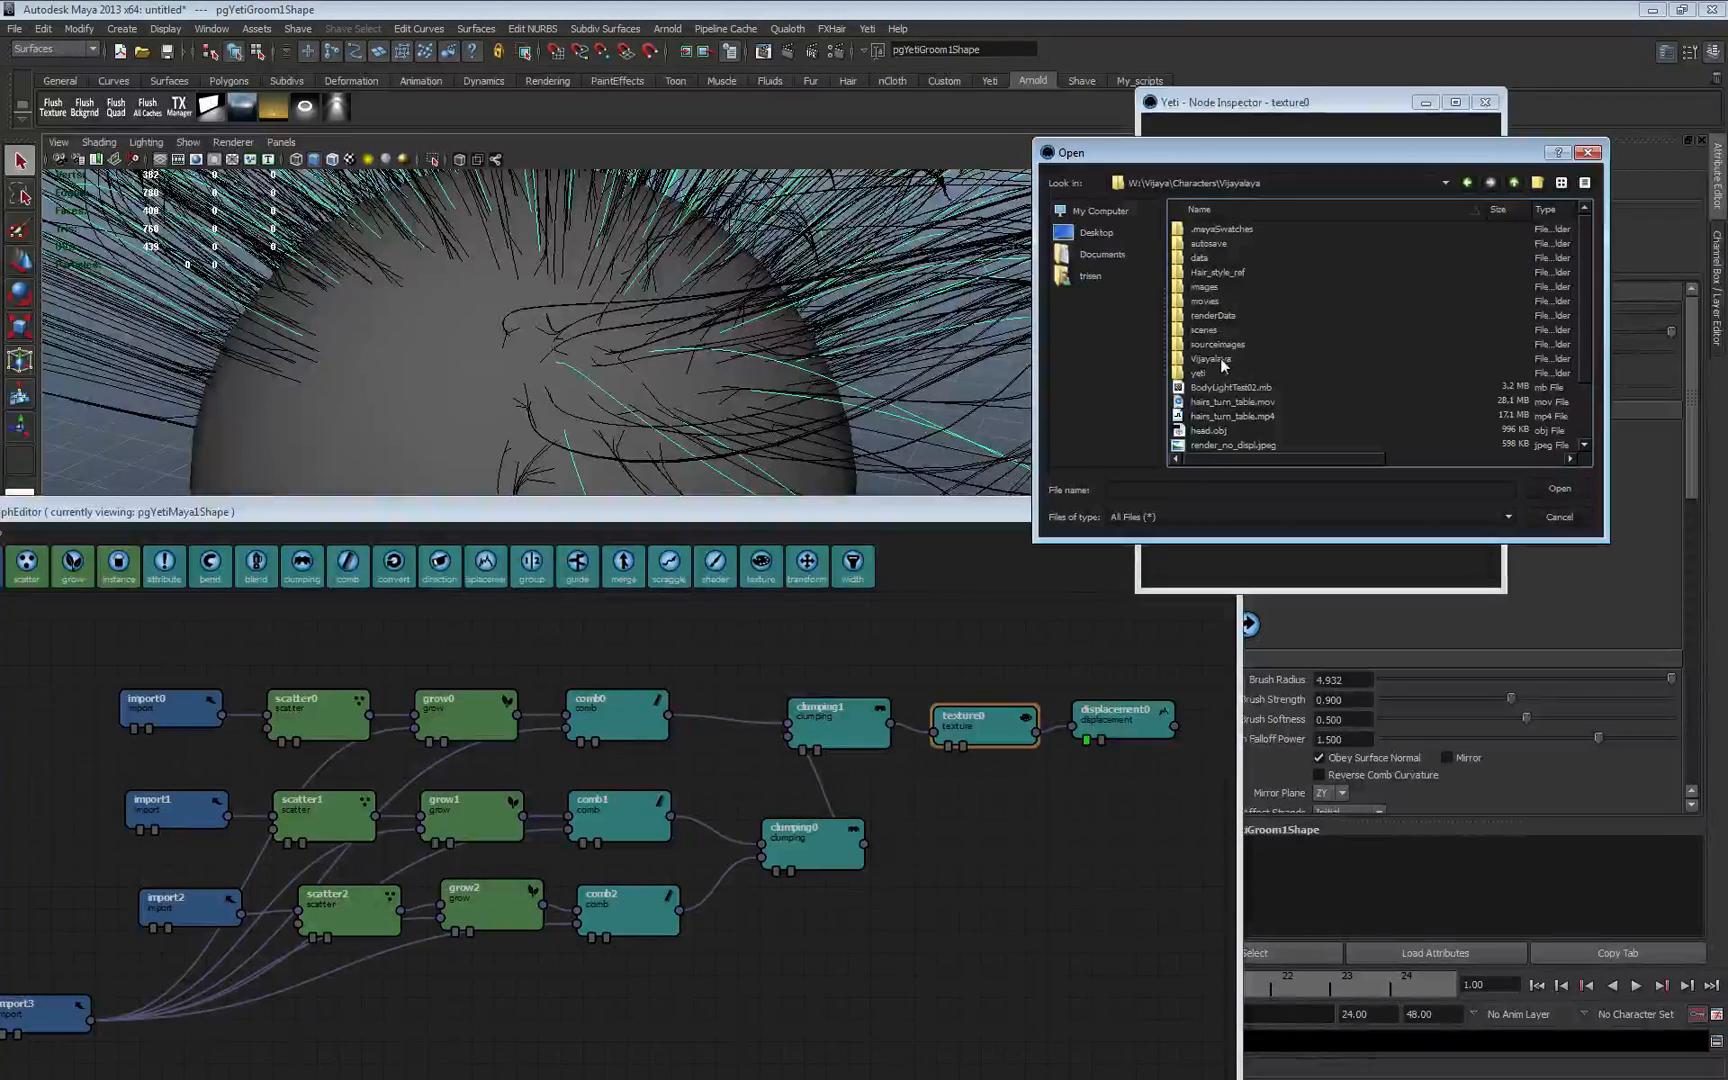
double_click(1219, 344)
double_click(1211, 256)
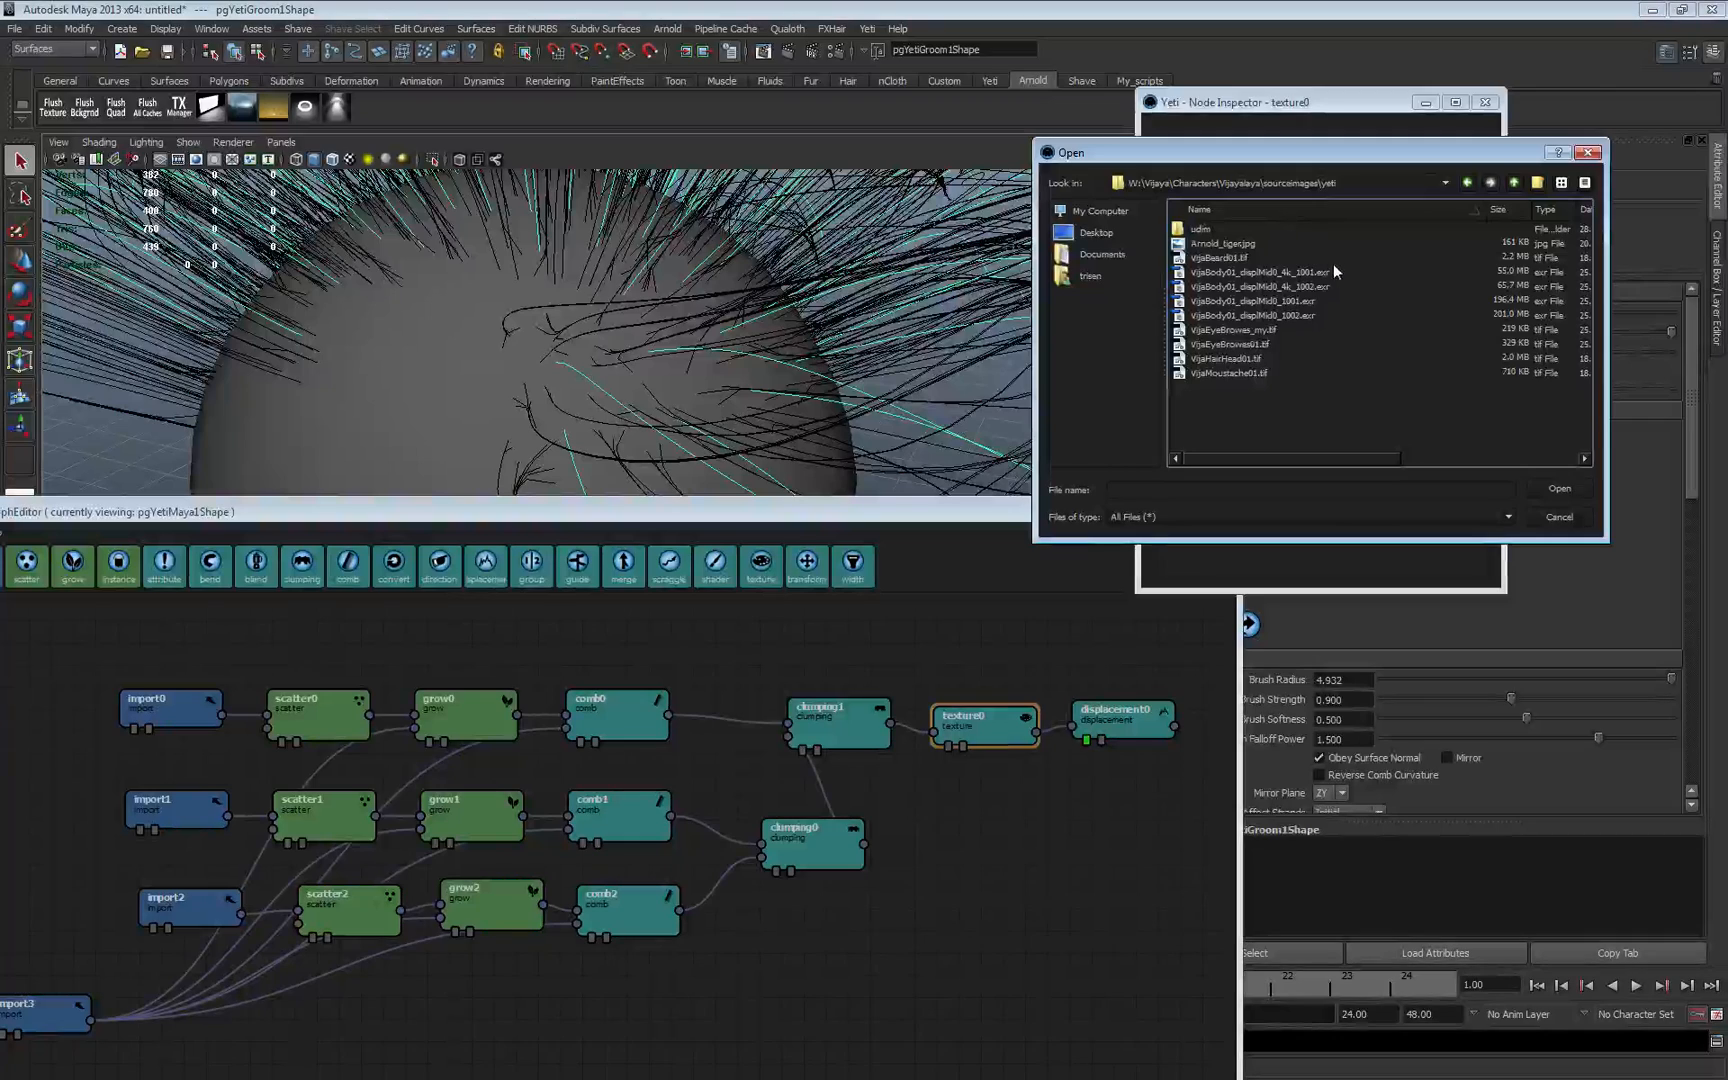
double_click(1293, 314)
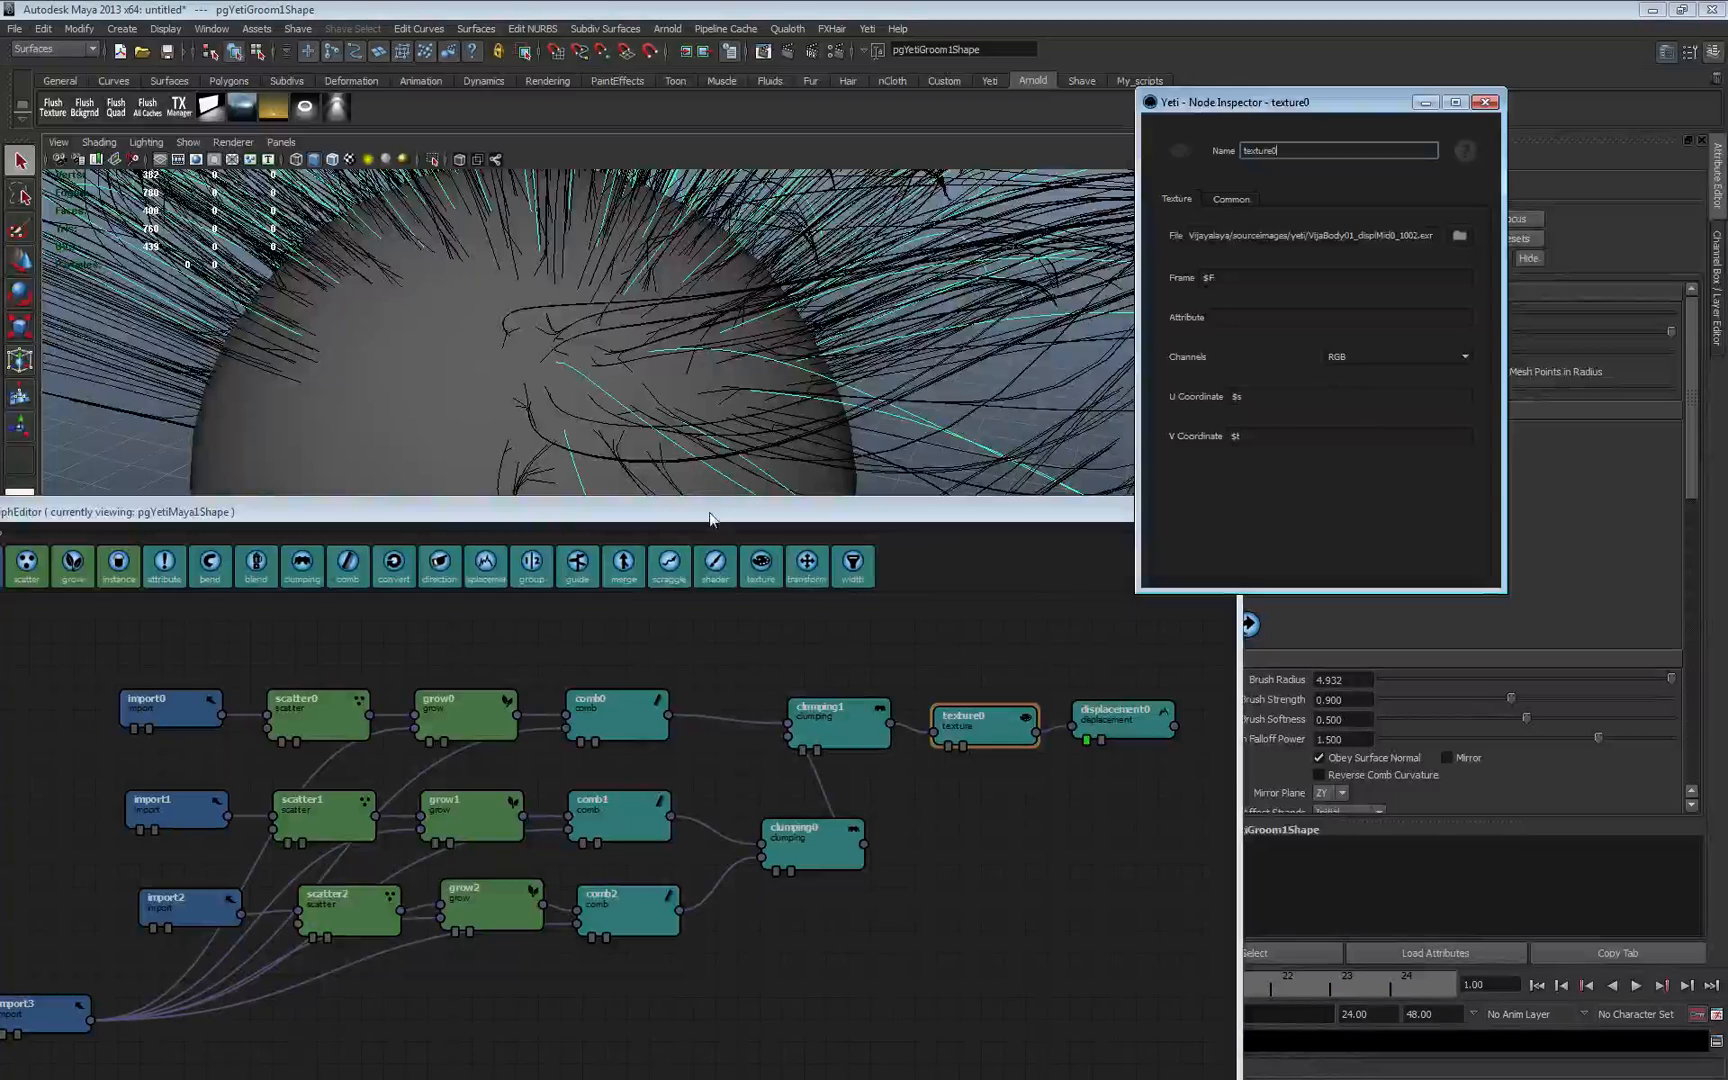
- Name texture0's attribute displ and set its V coordinate to 1-$t
left_click_drag(697, 524, 593, 717)
left_click_drag(1340, 103, 1362, 91)
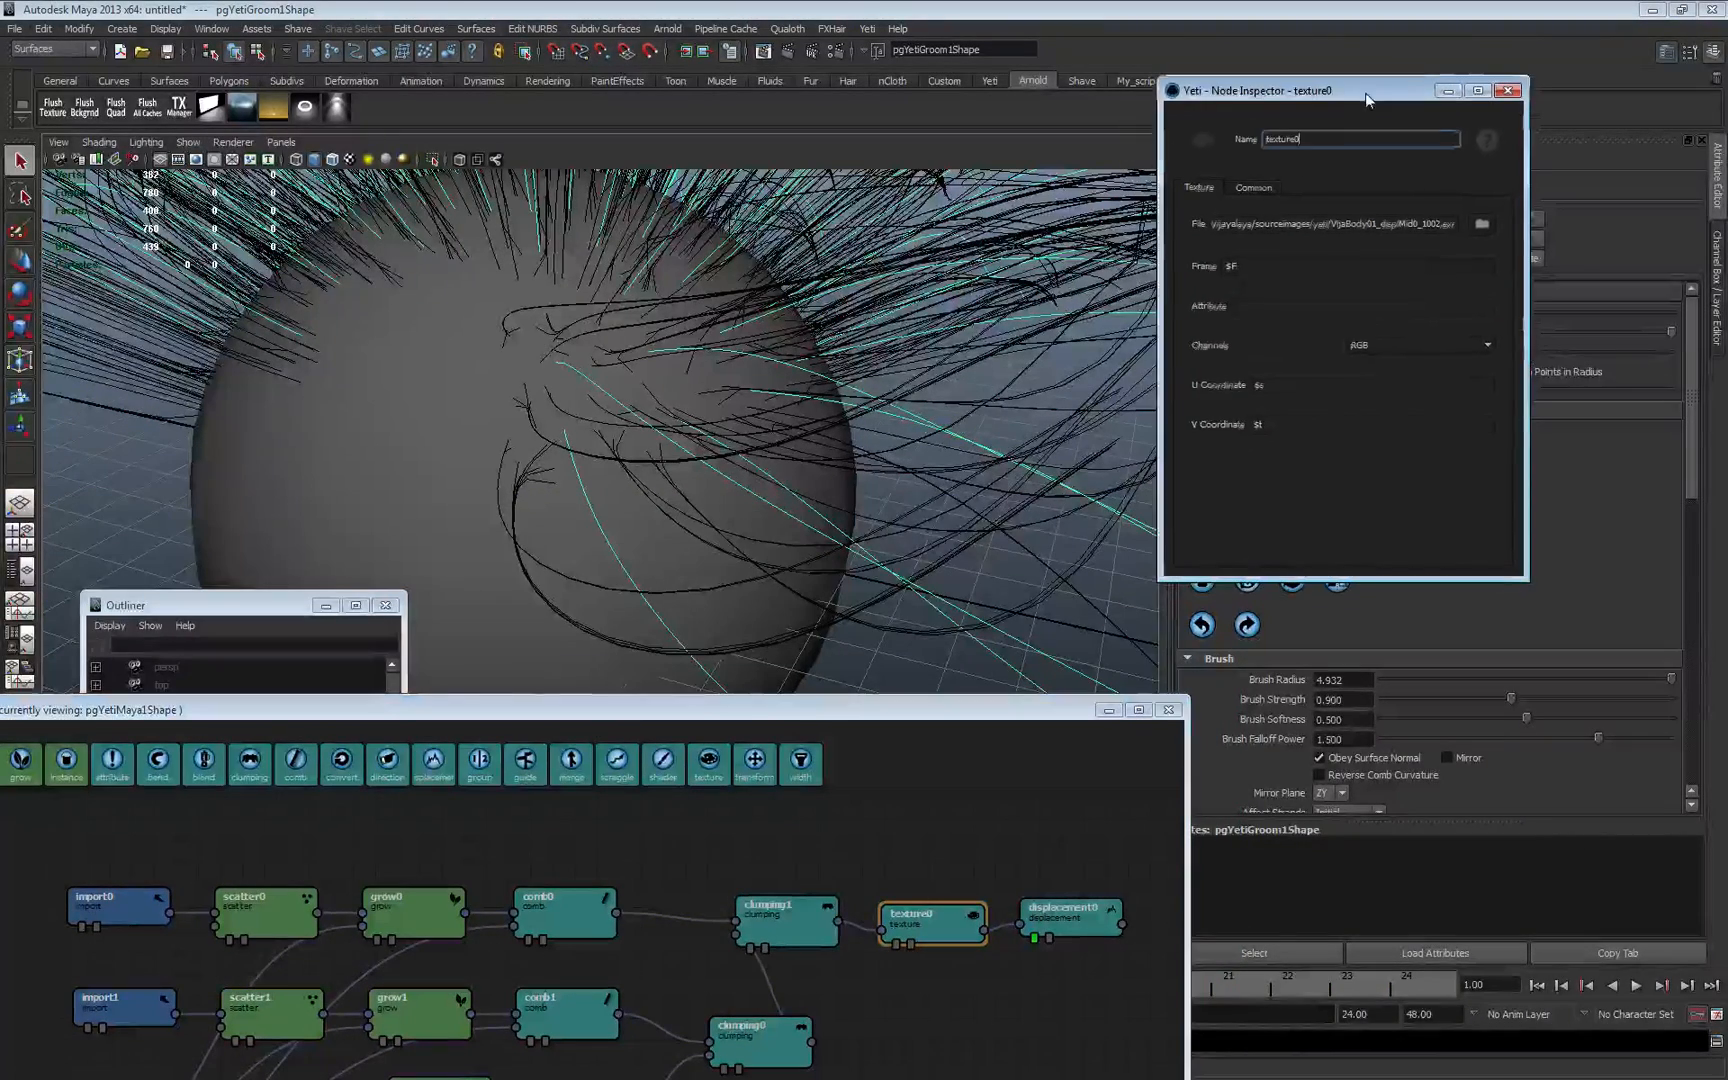
left_click(1251, 306)
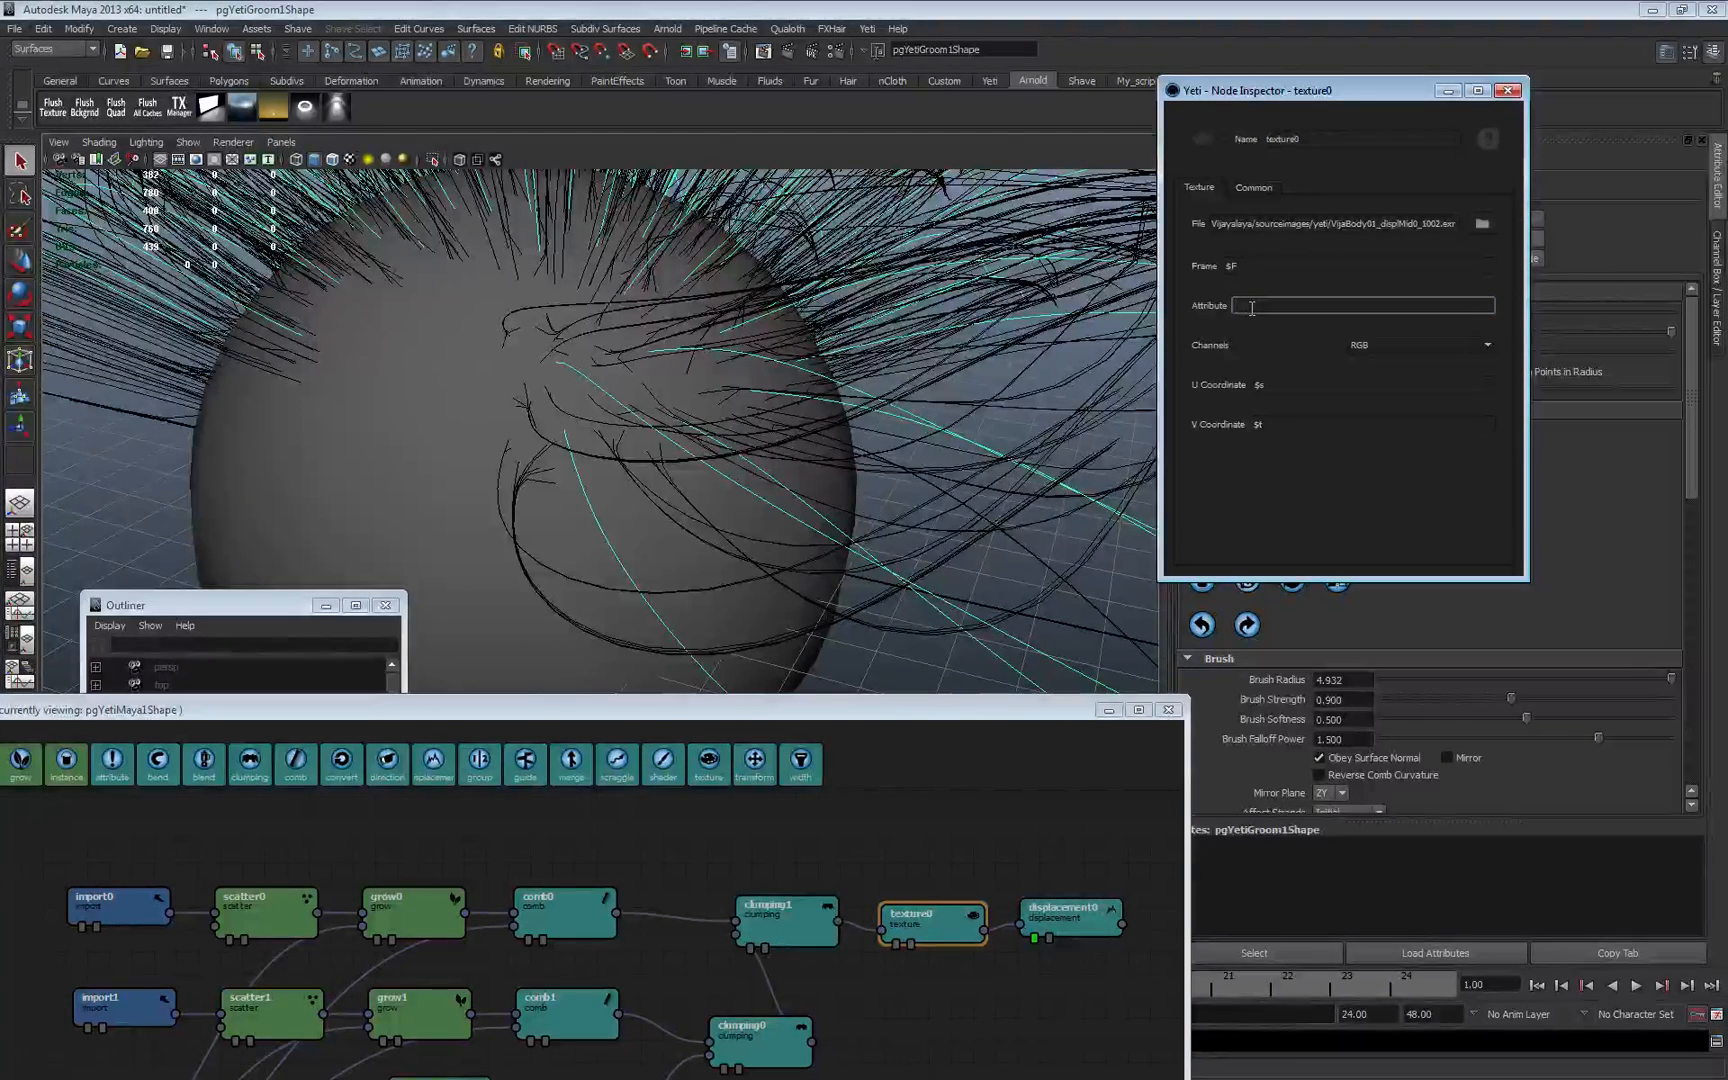
type("displ")
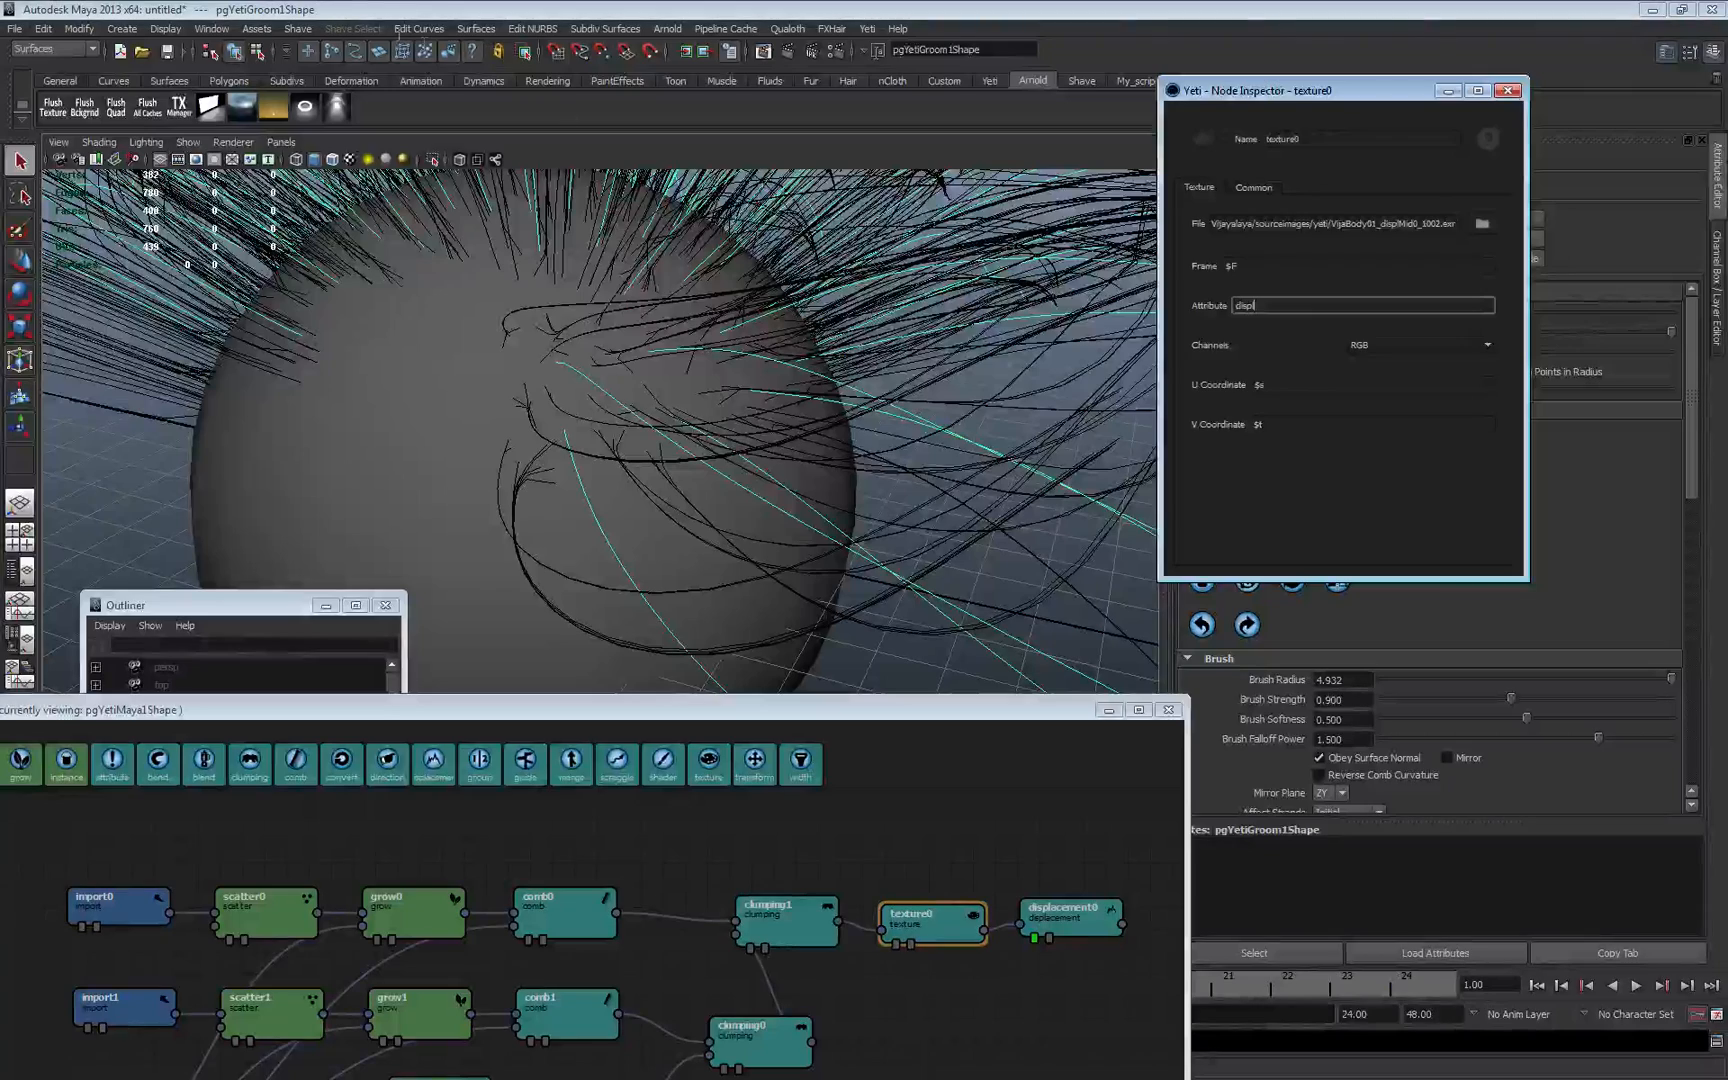
key("Return")
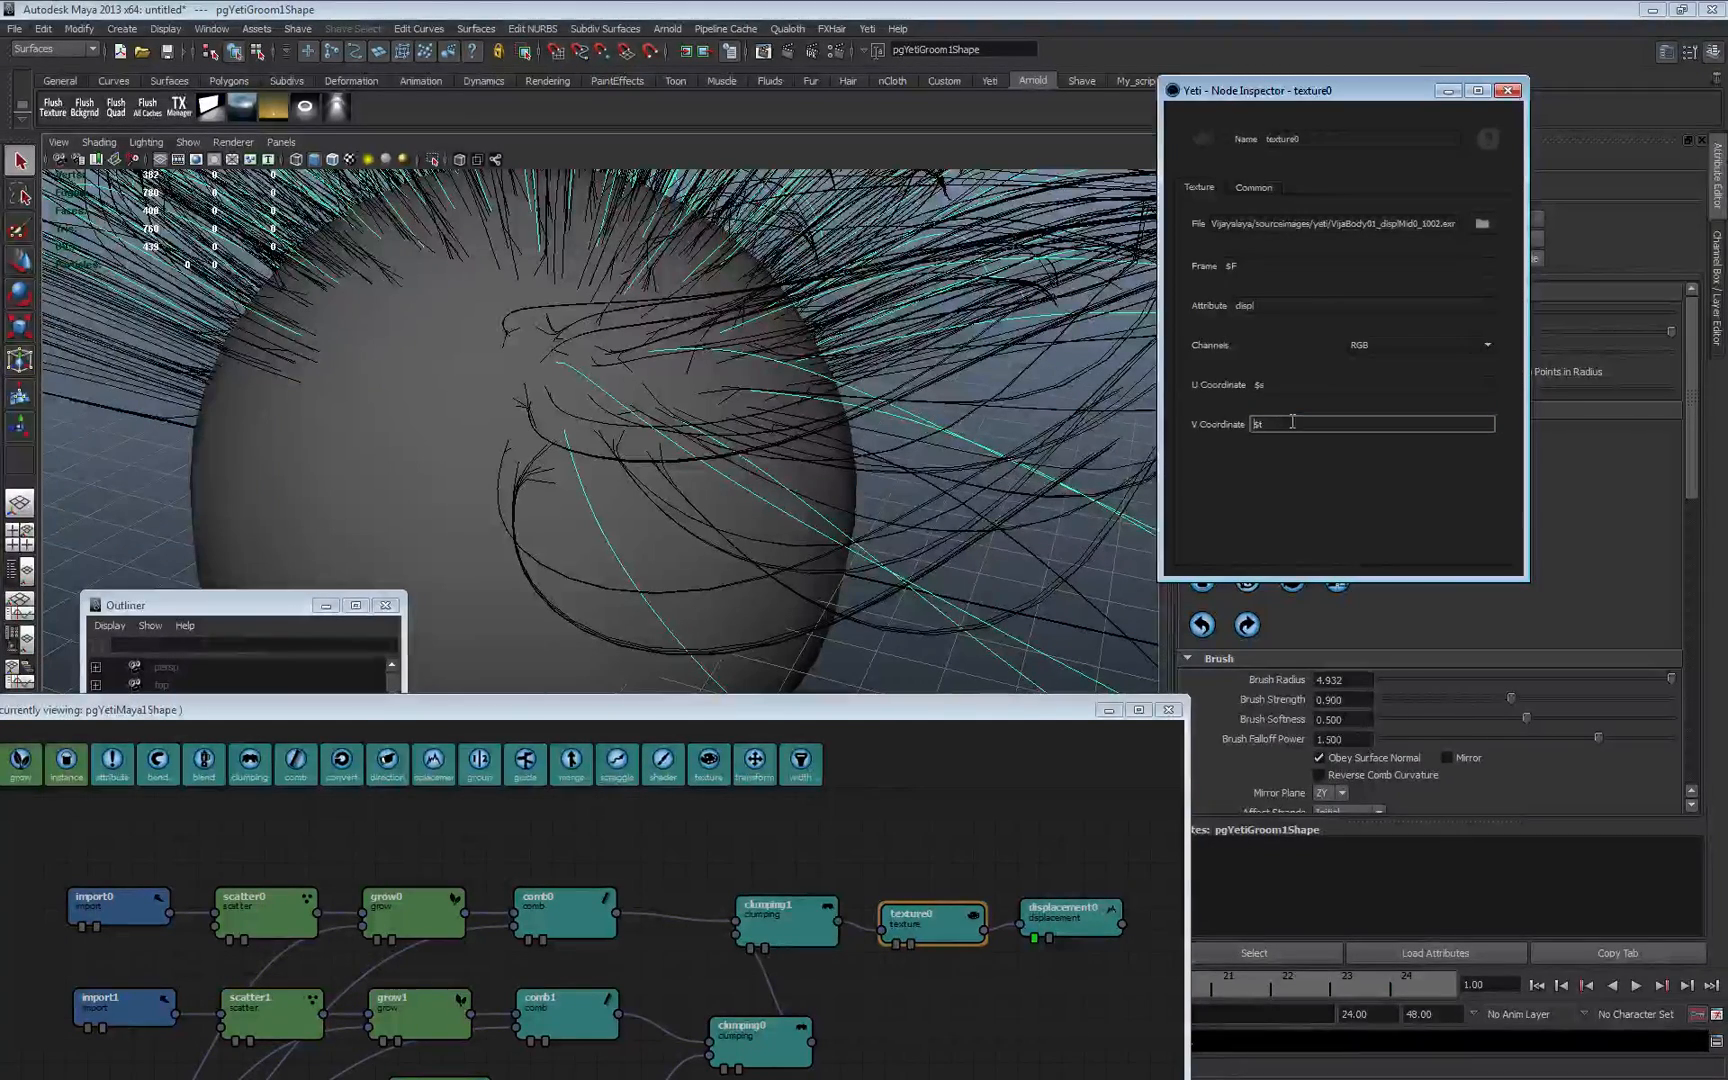
type("1-")
- Space the texture0 and displacement0 nodes apart in a row after clumping1
left_click(1060, 920)
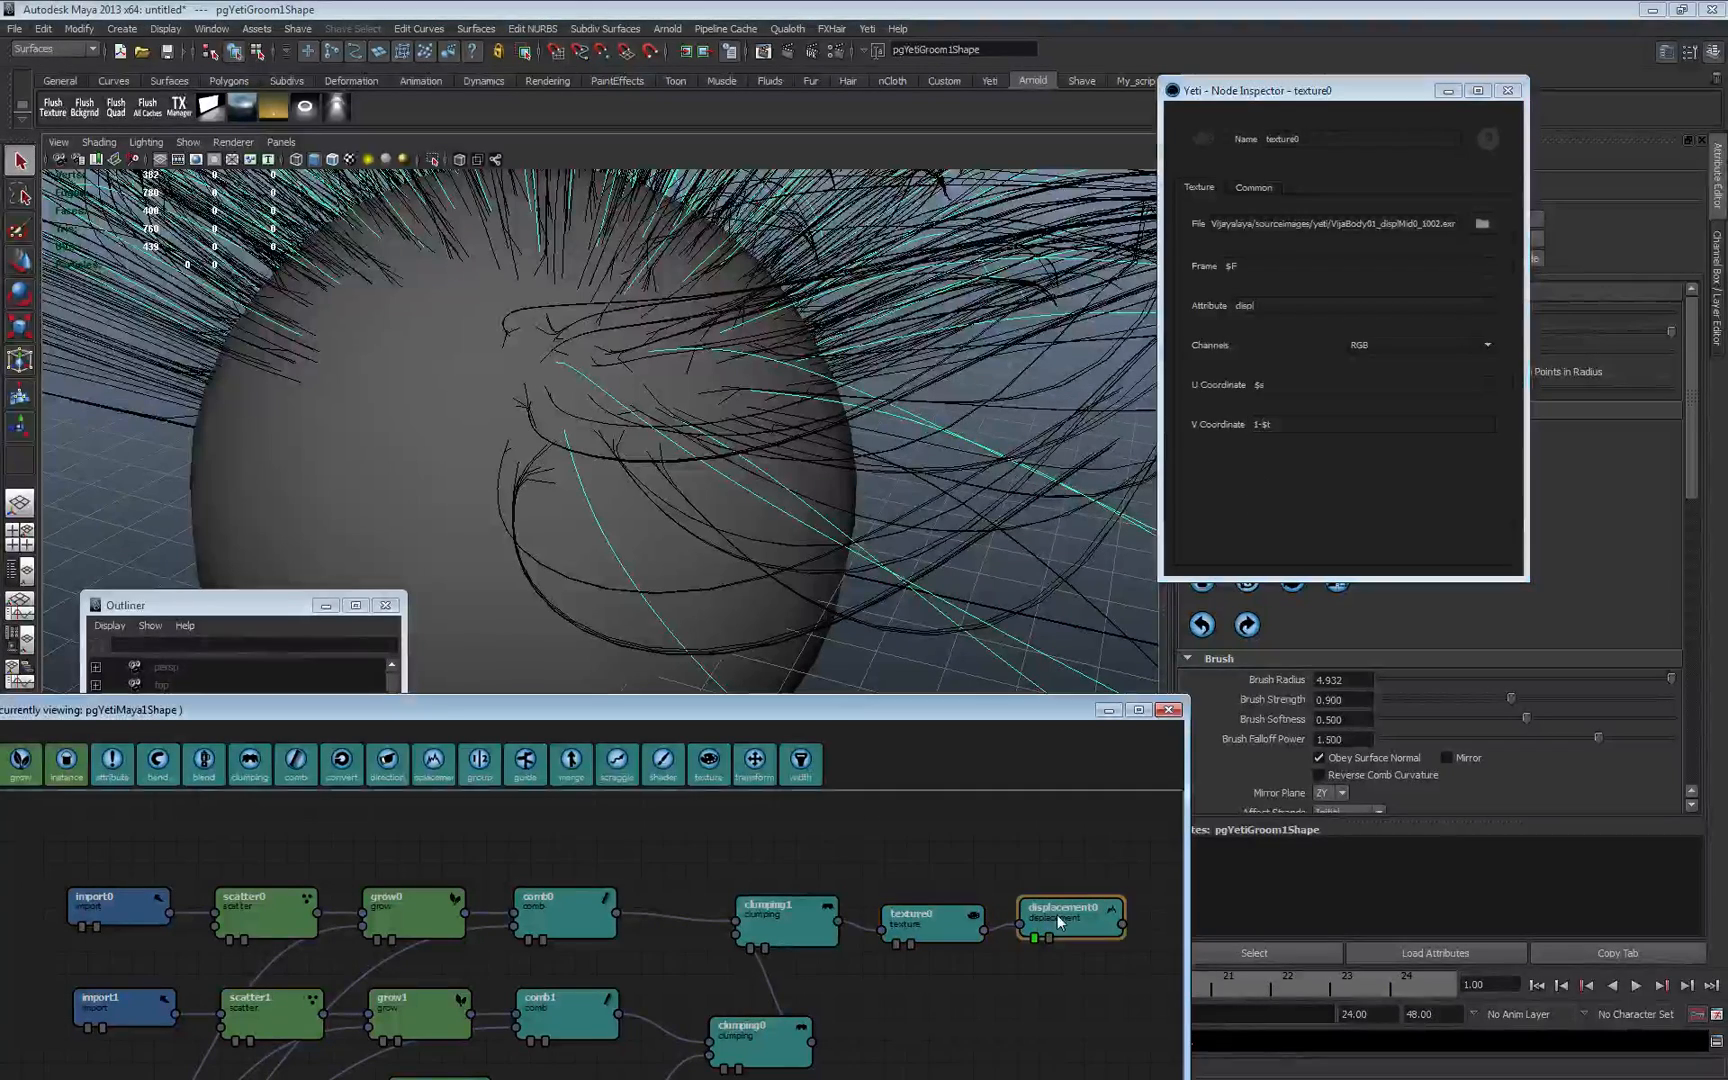
left_click_drag(938, 939, 931, 912)
left_click_drag(1062, 929, 1094, 917)
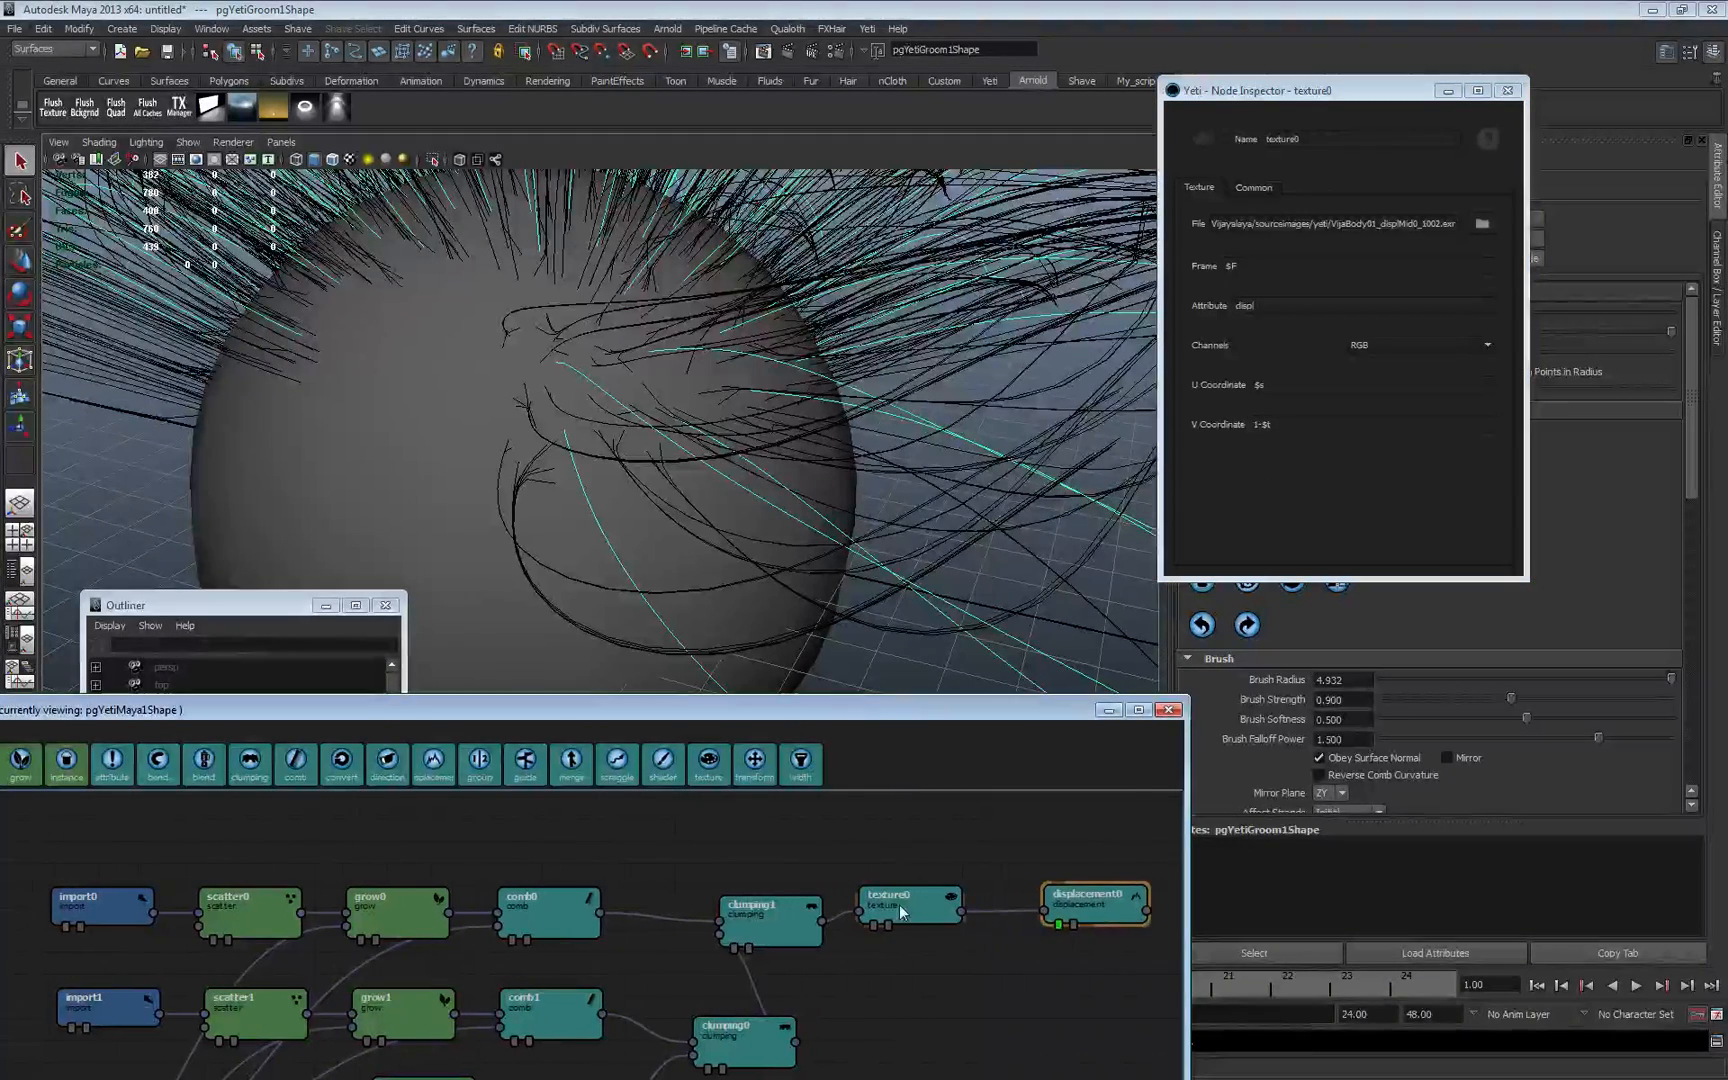
left_click_drag(899, 907, 921, 925)
left_click_drag(1078, 915, 1084, 927)
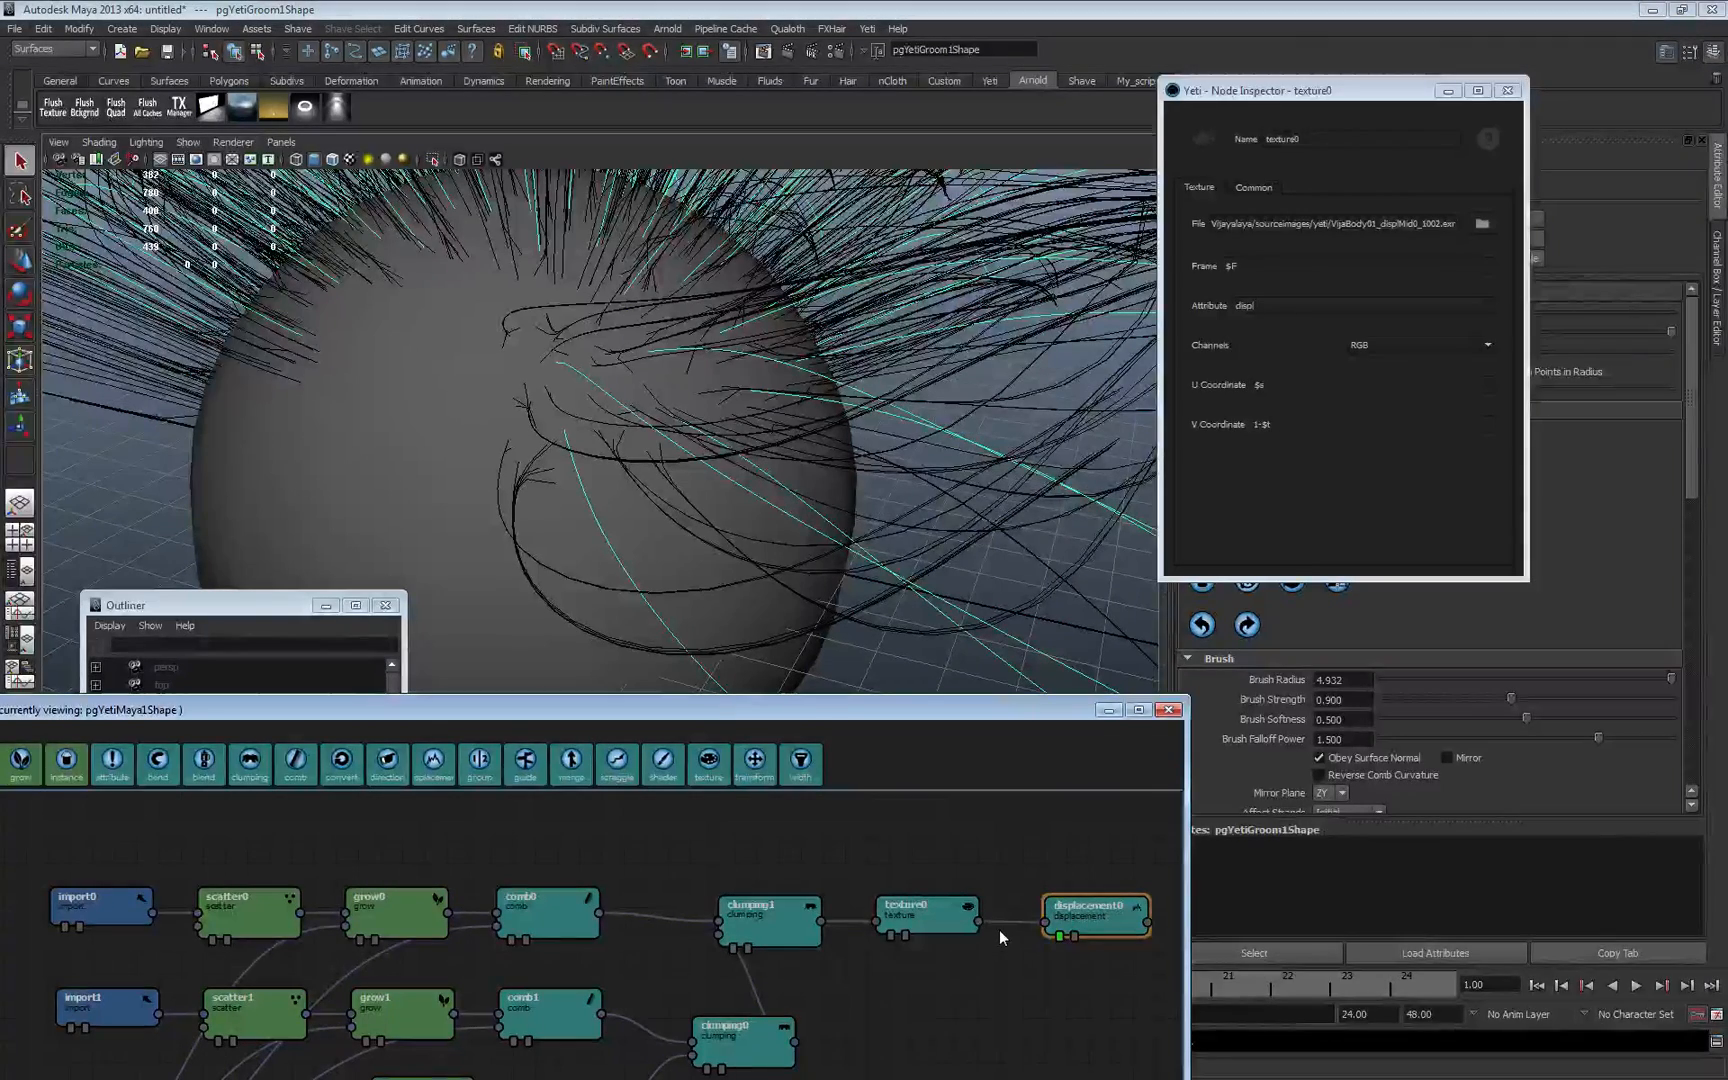
- Drive displacement0 with the texture by setting its Amount to $displ
left_click(1072, 930)
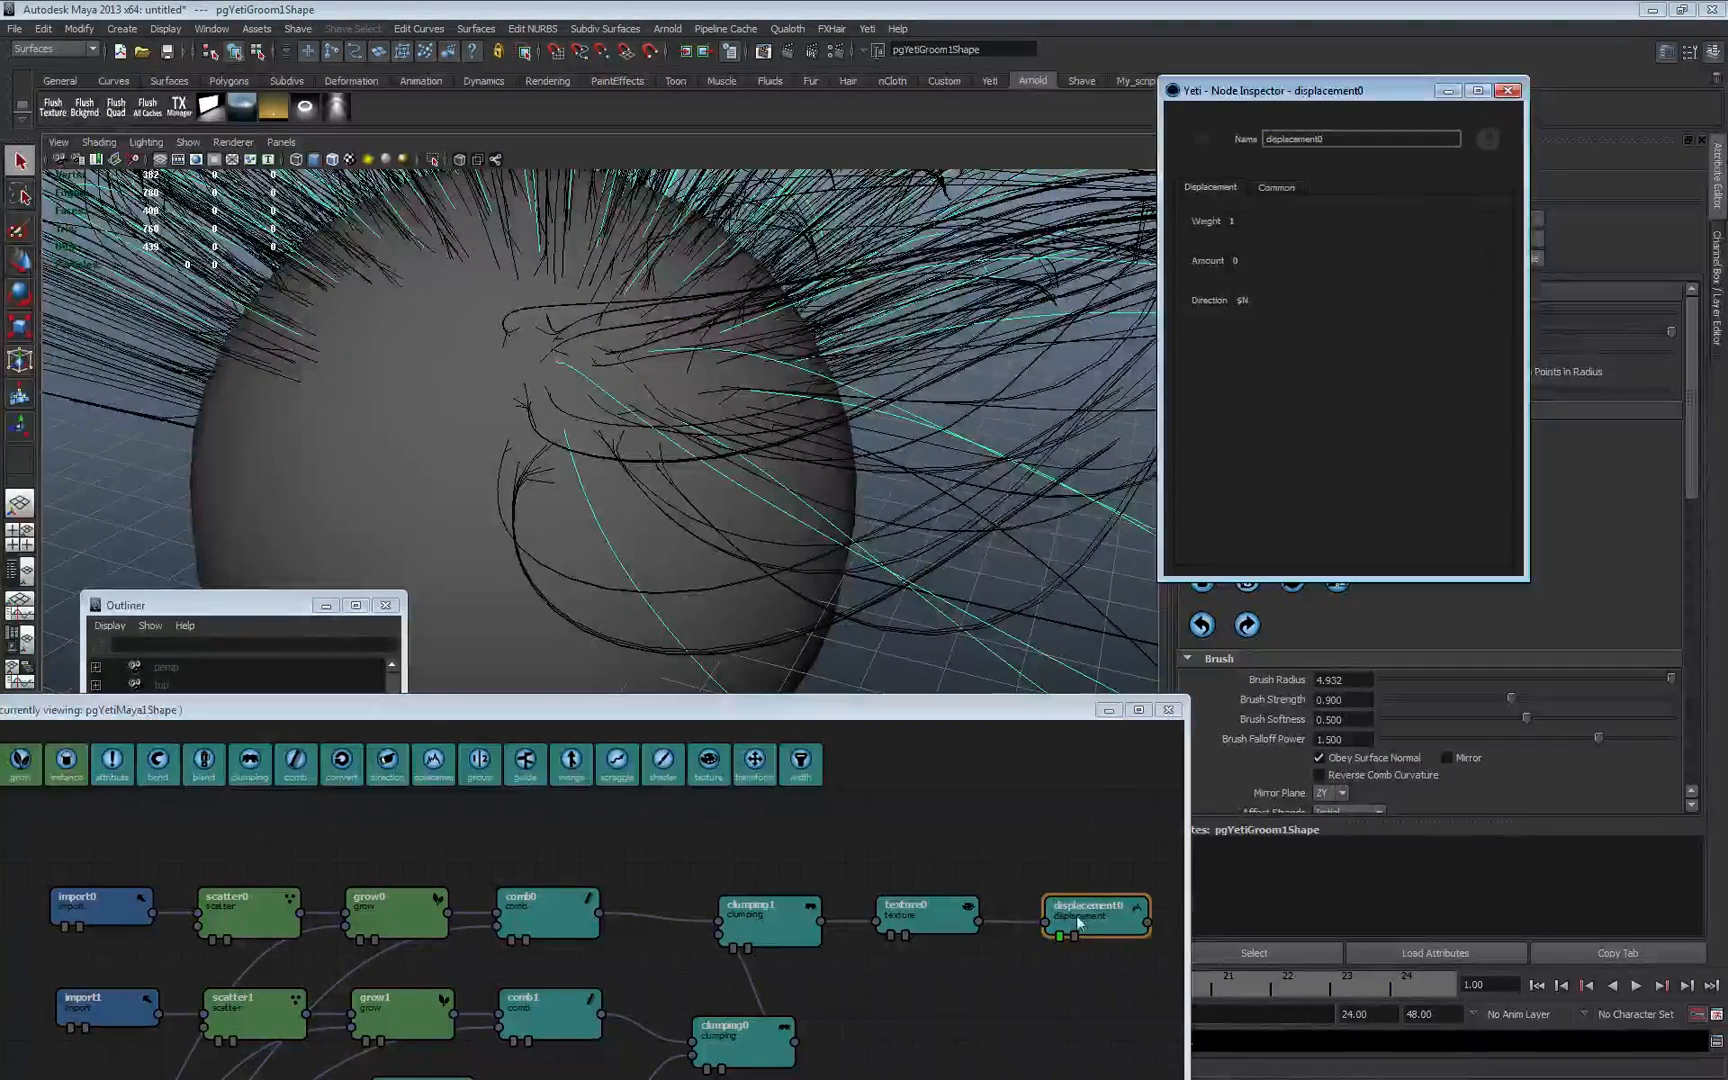
double_click(1212, 266)
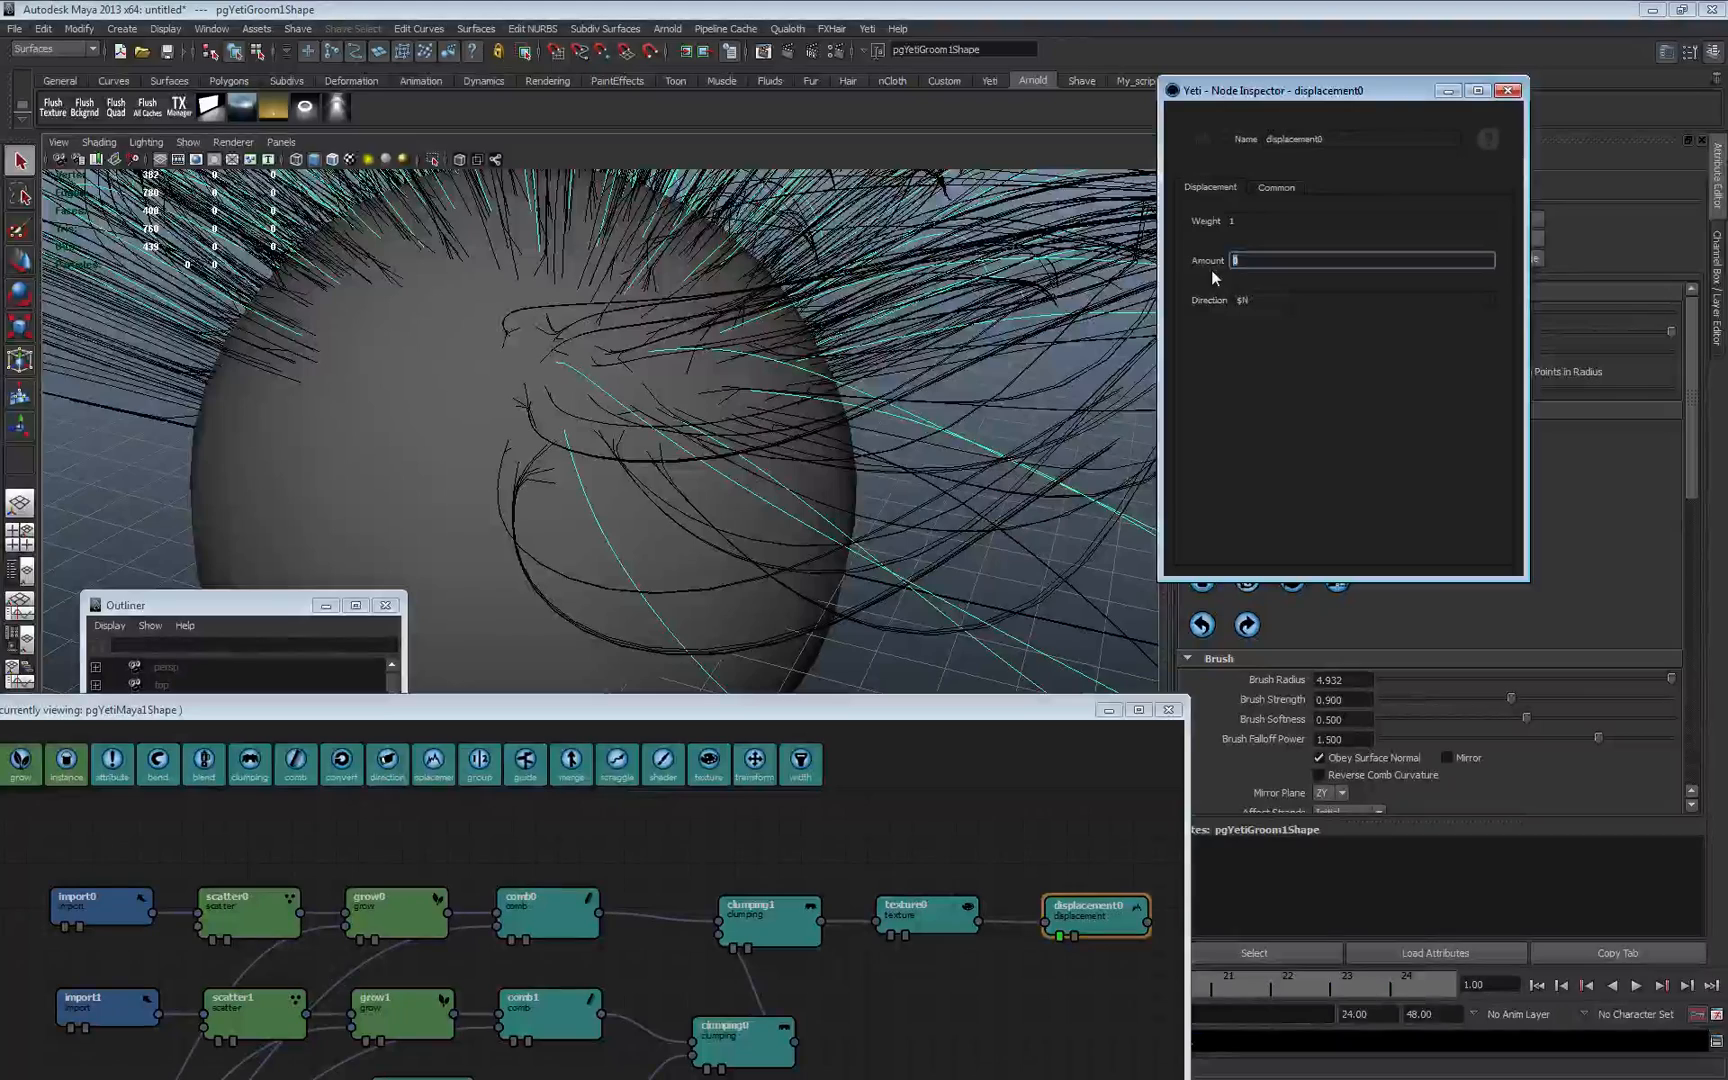
left_click(908, 928)
double_click(1234, 314)
key("ctrl+c")
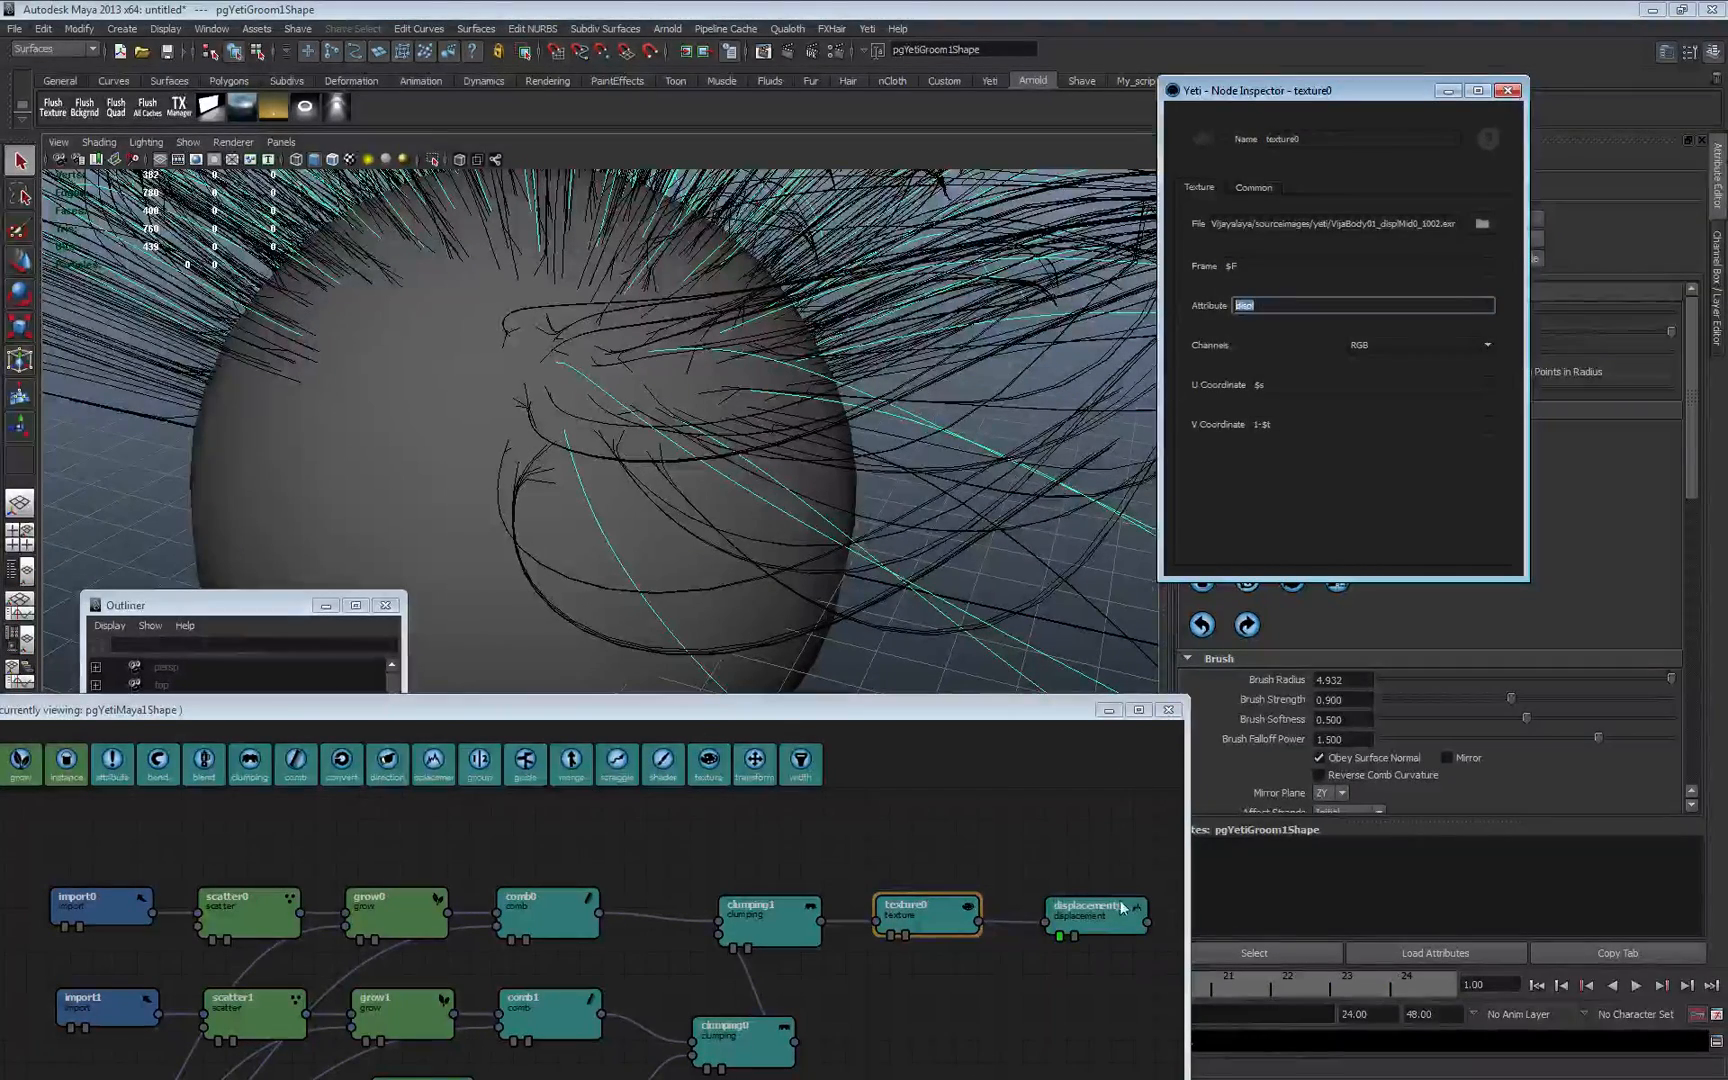
left_click(1102, 930)
double_click(1267, 258)
key("ctrl+v")
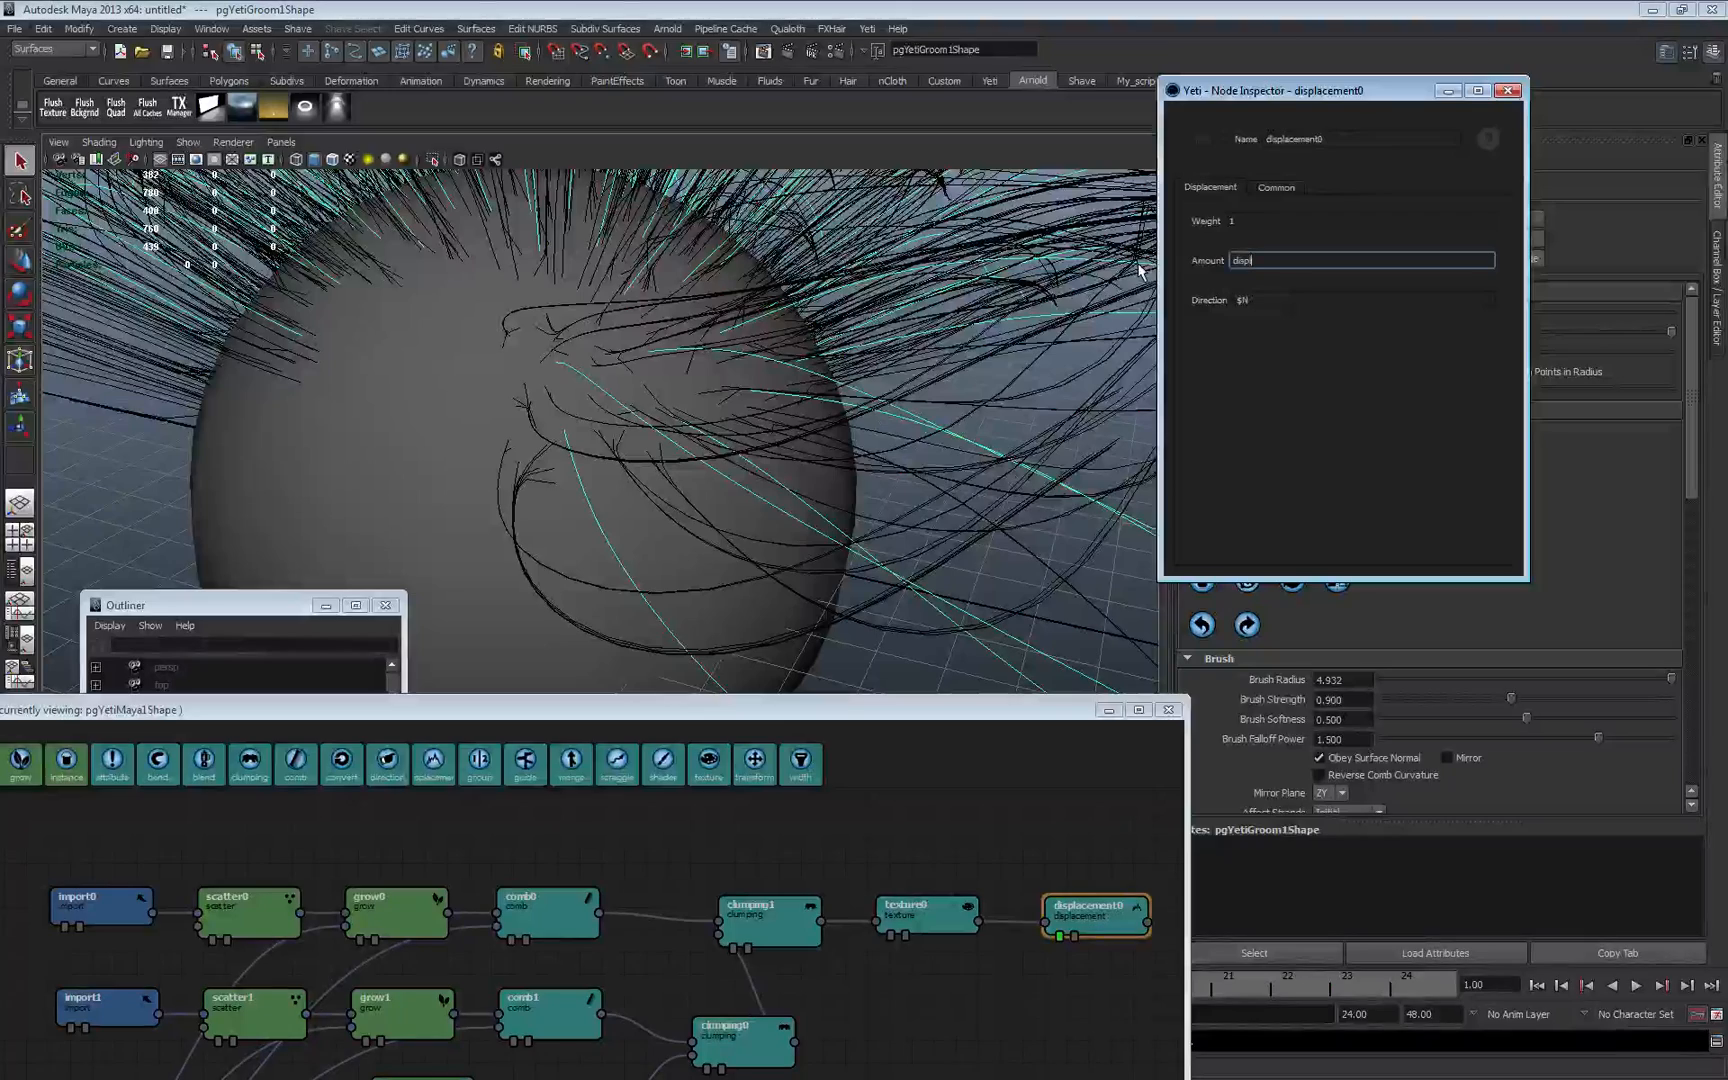
key("Home")
type("$")
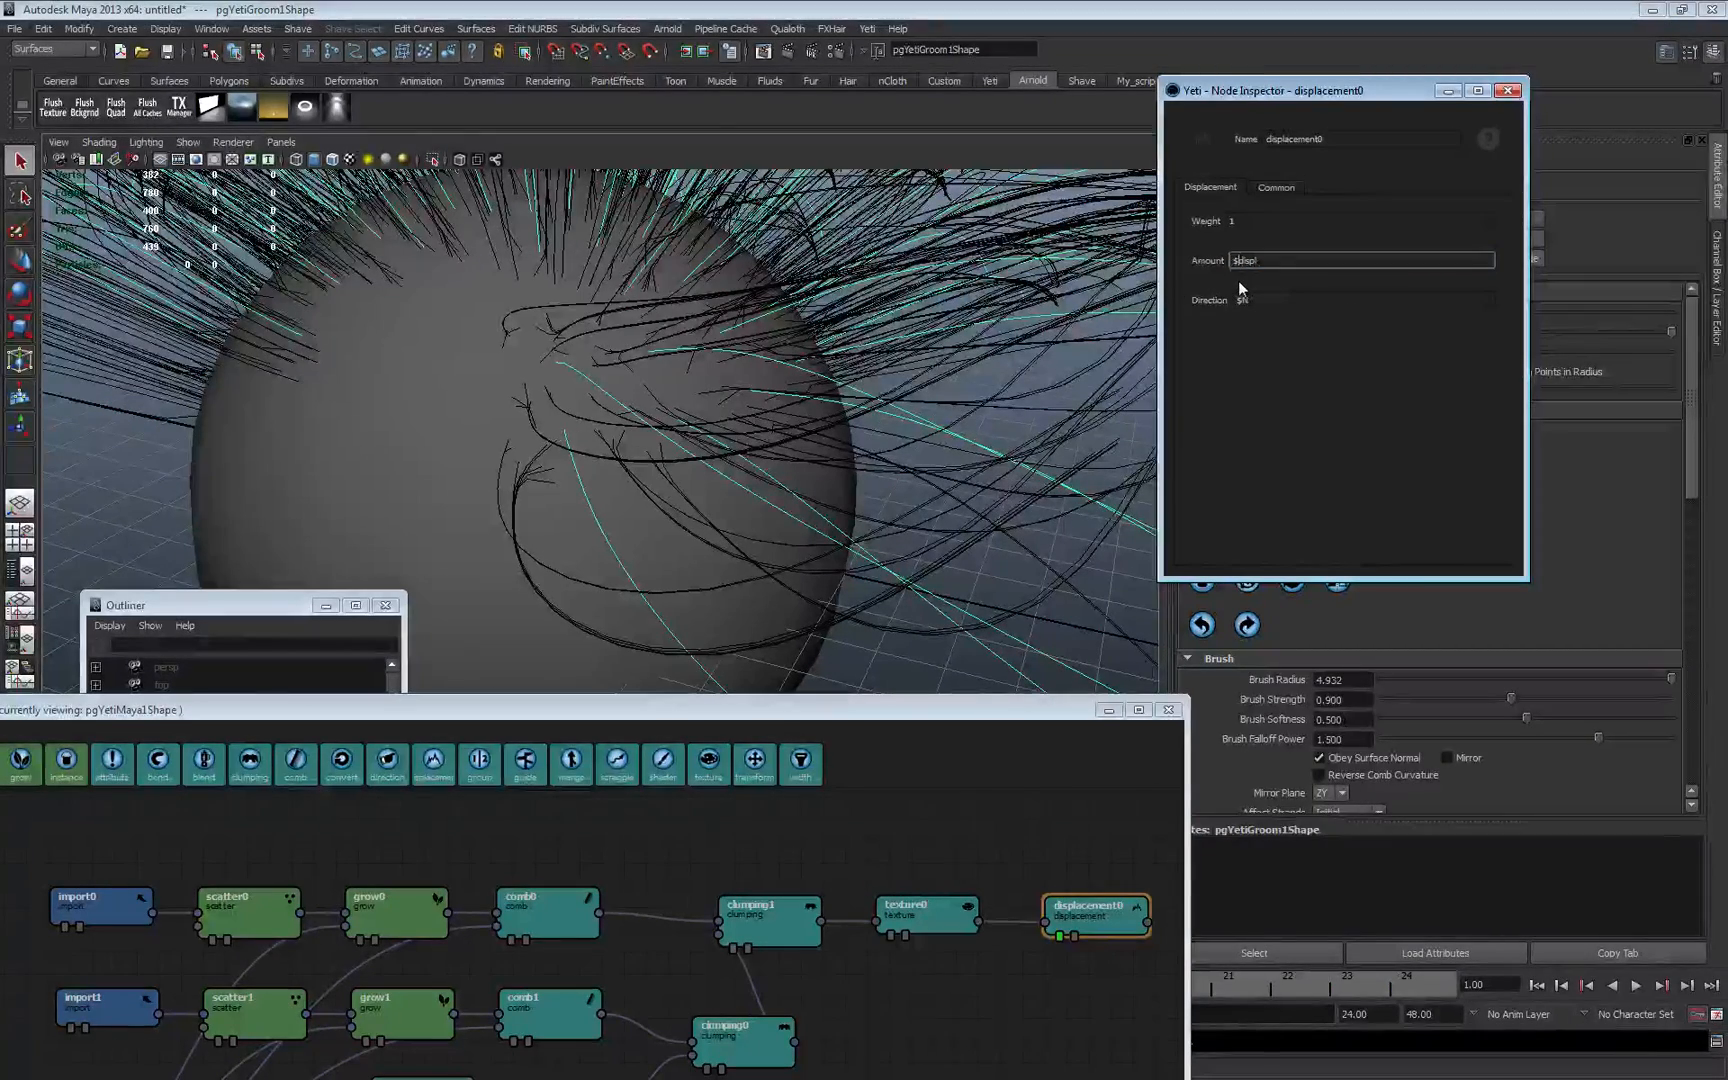
- Compare the fur with and without displacement by alternating the displayed output between texture0 and displacement0, and review both nodes' settings
left_click(892, 933)
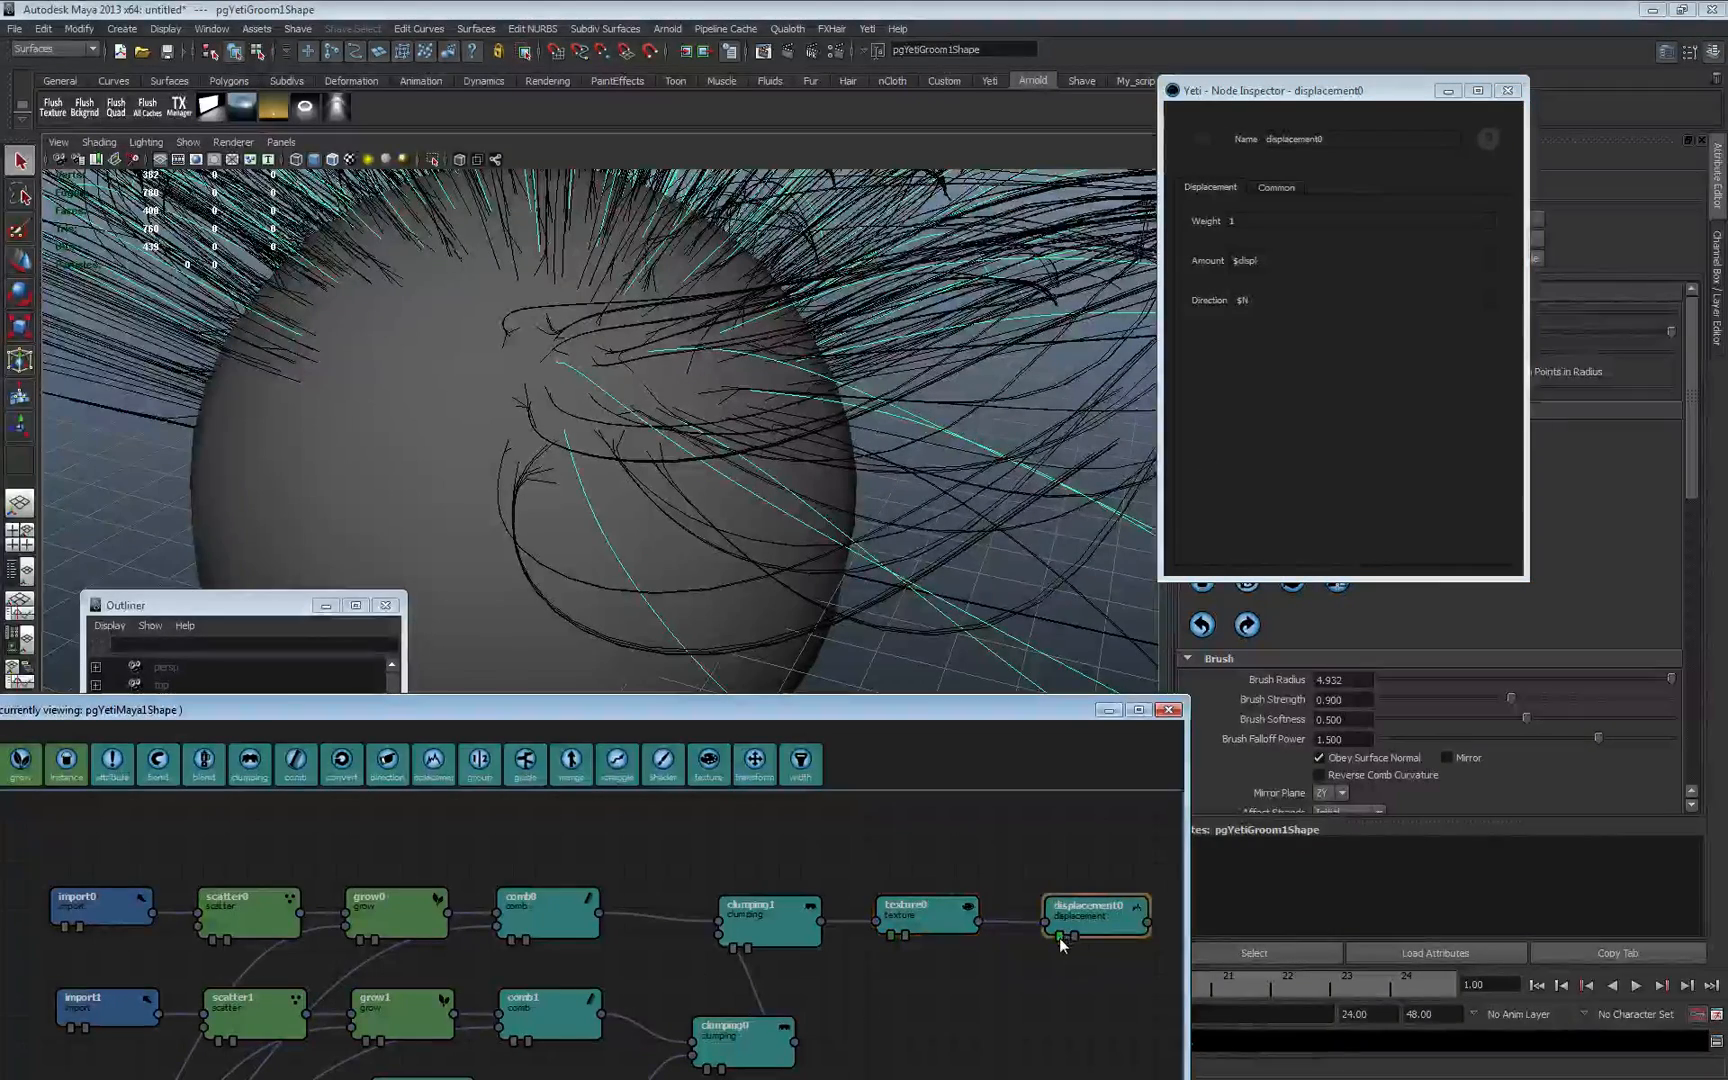
left_click(898, 944)
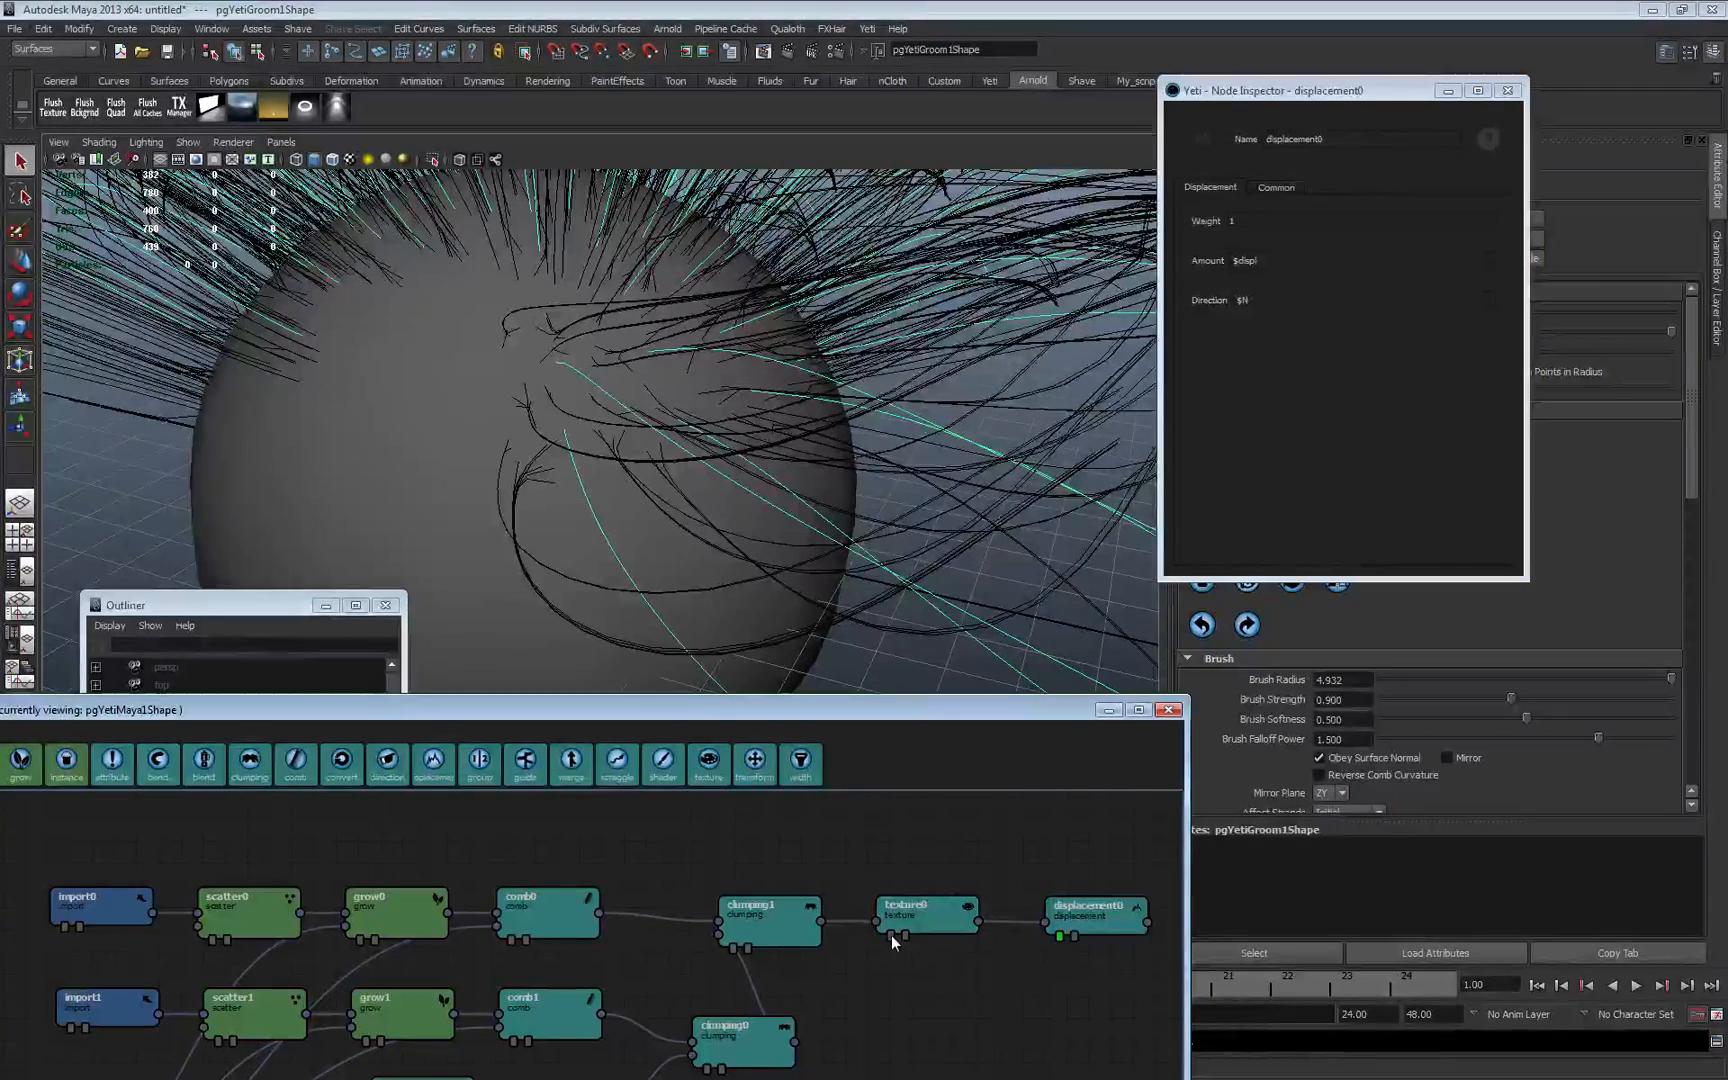
left_click(1056, 932)
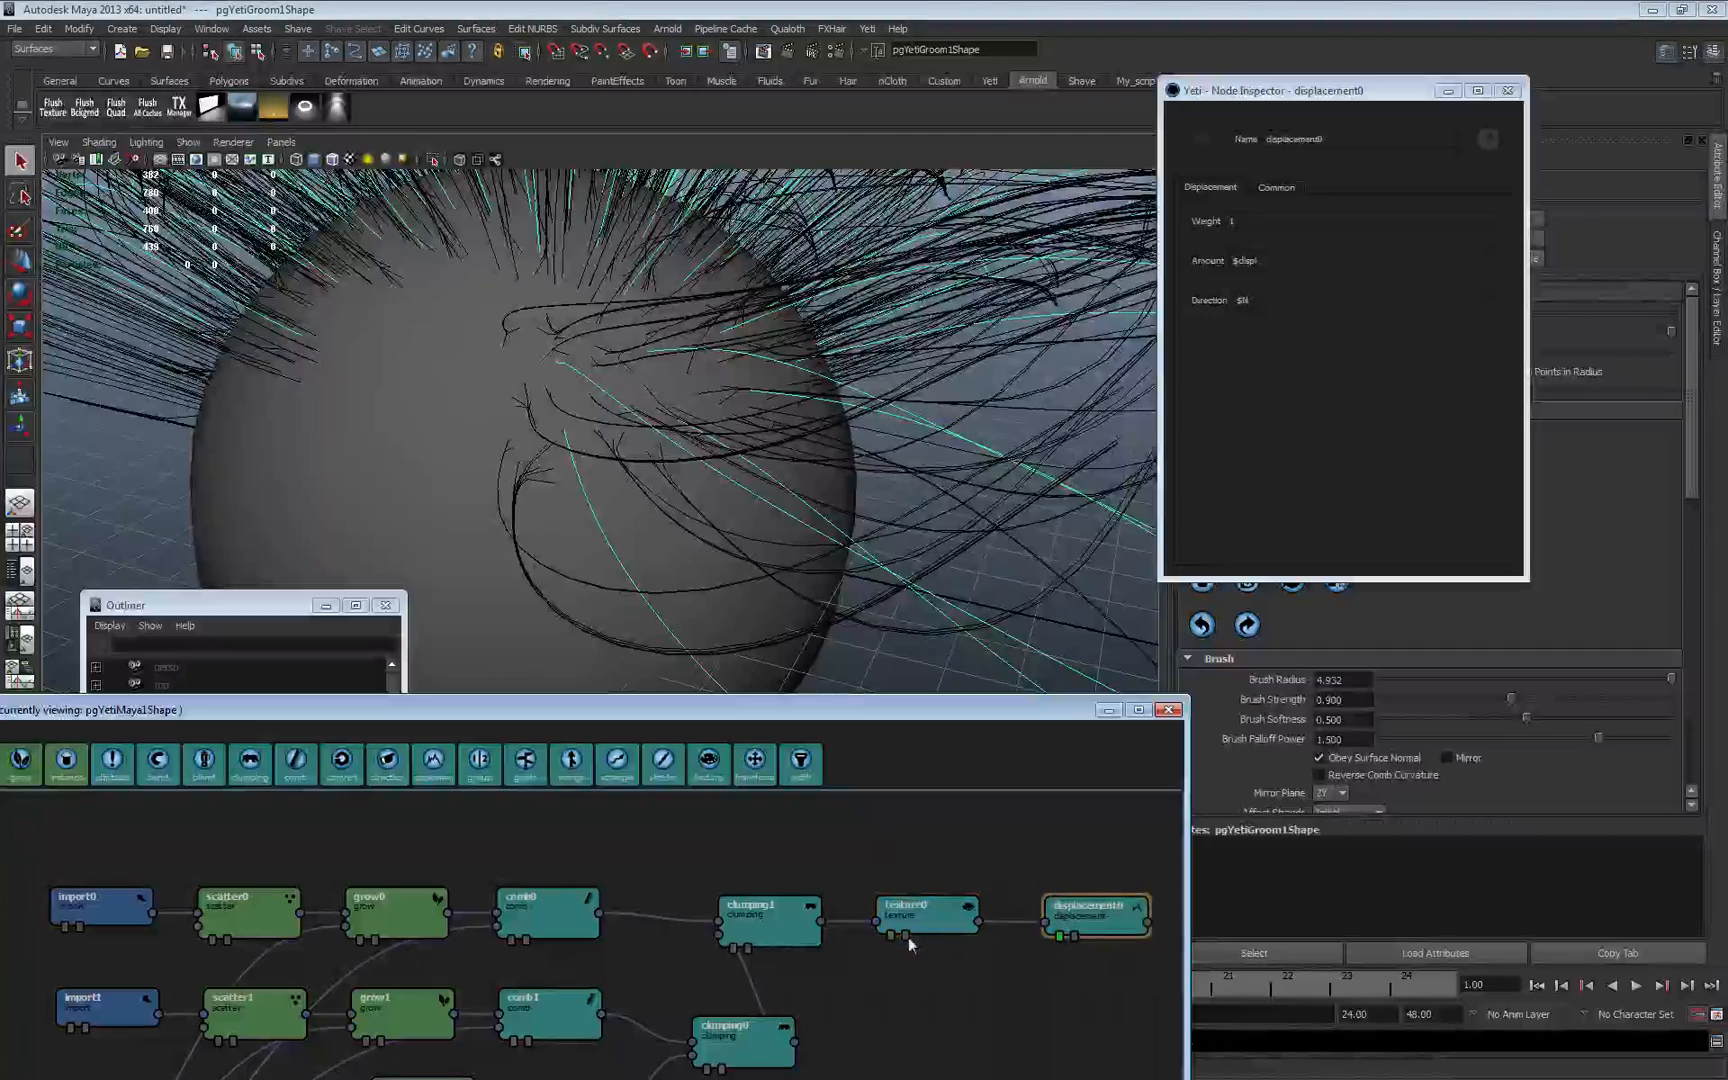
left_click(891, 937)
left_click(1059, 937)
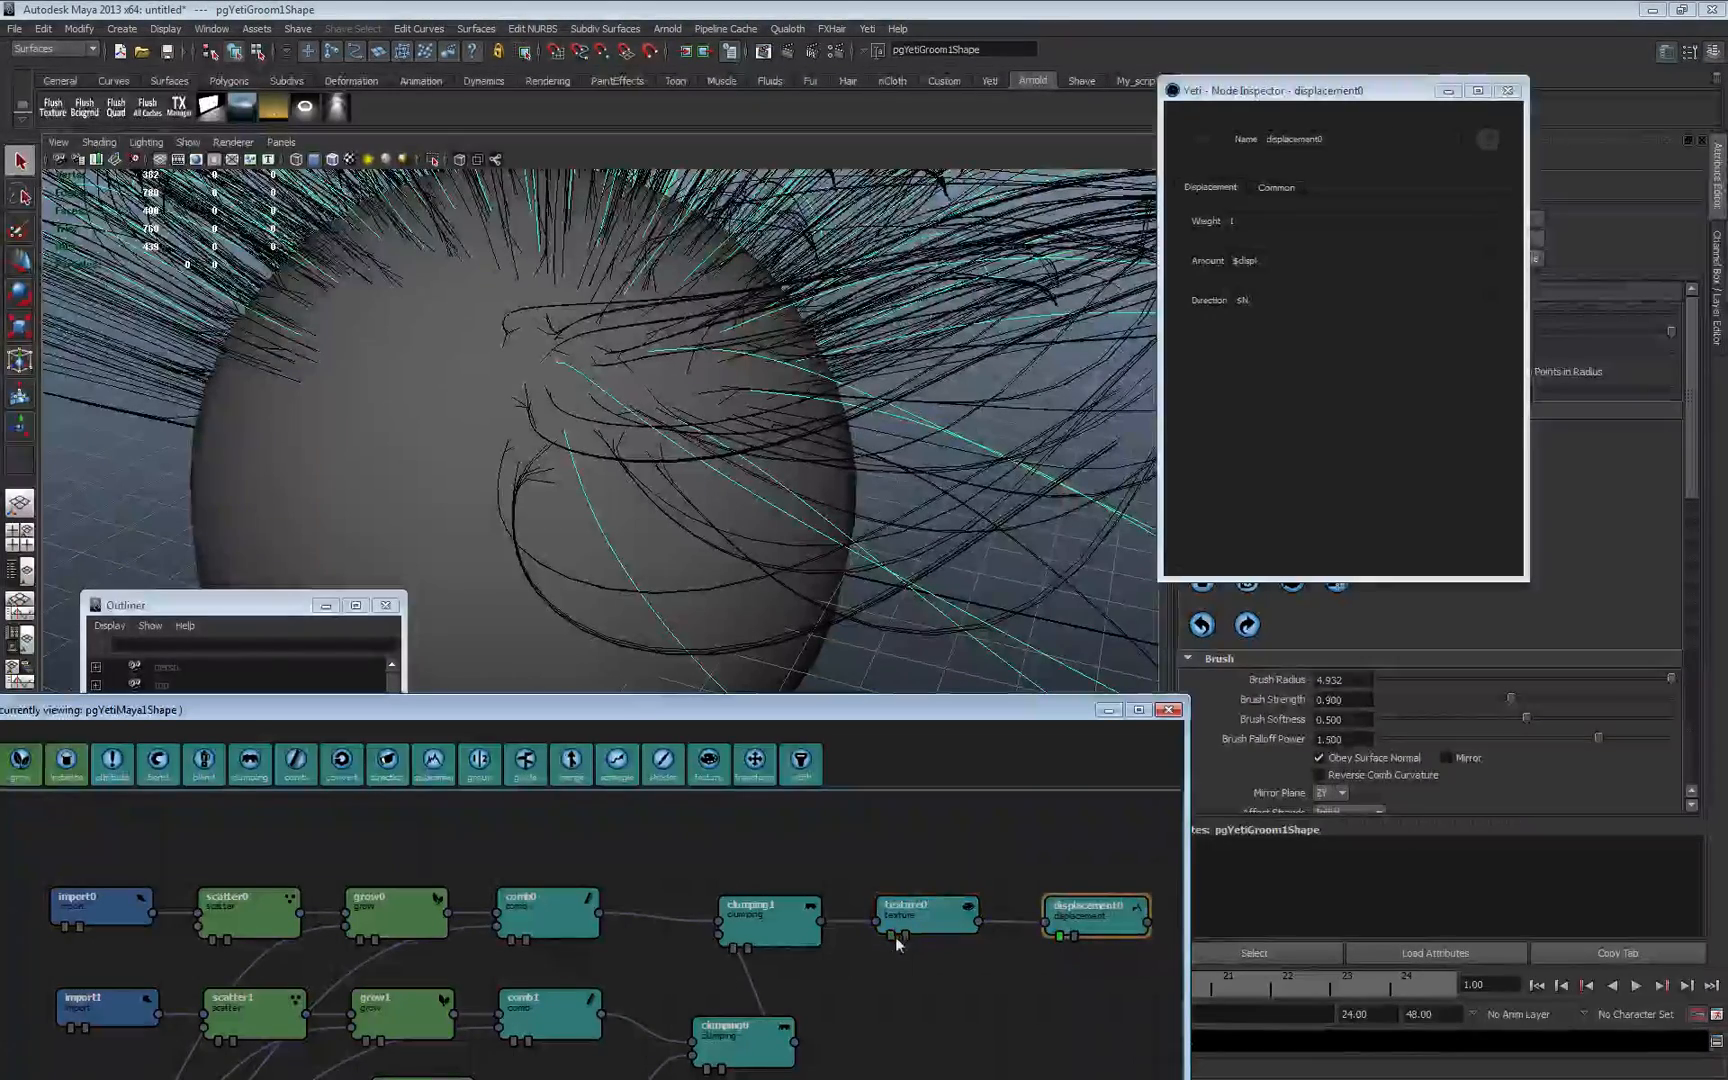
left_click(890, 936)
left_click(1060, 936)
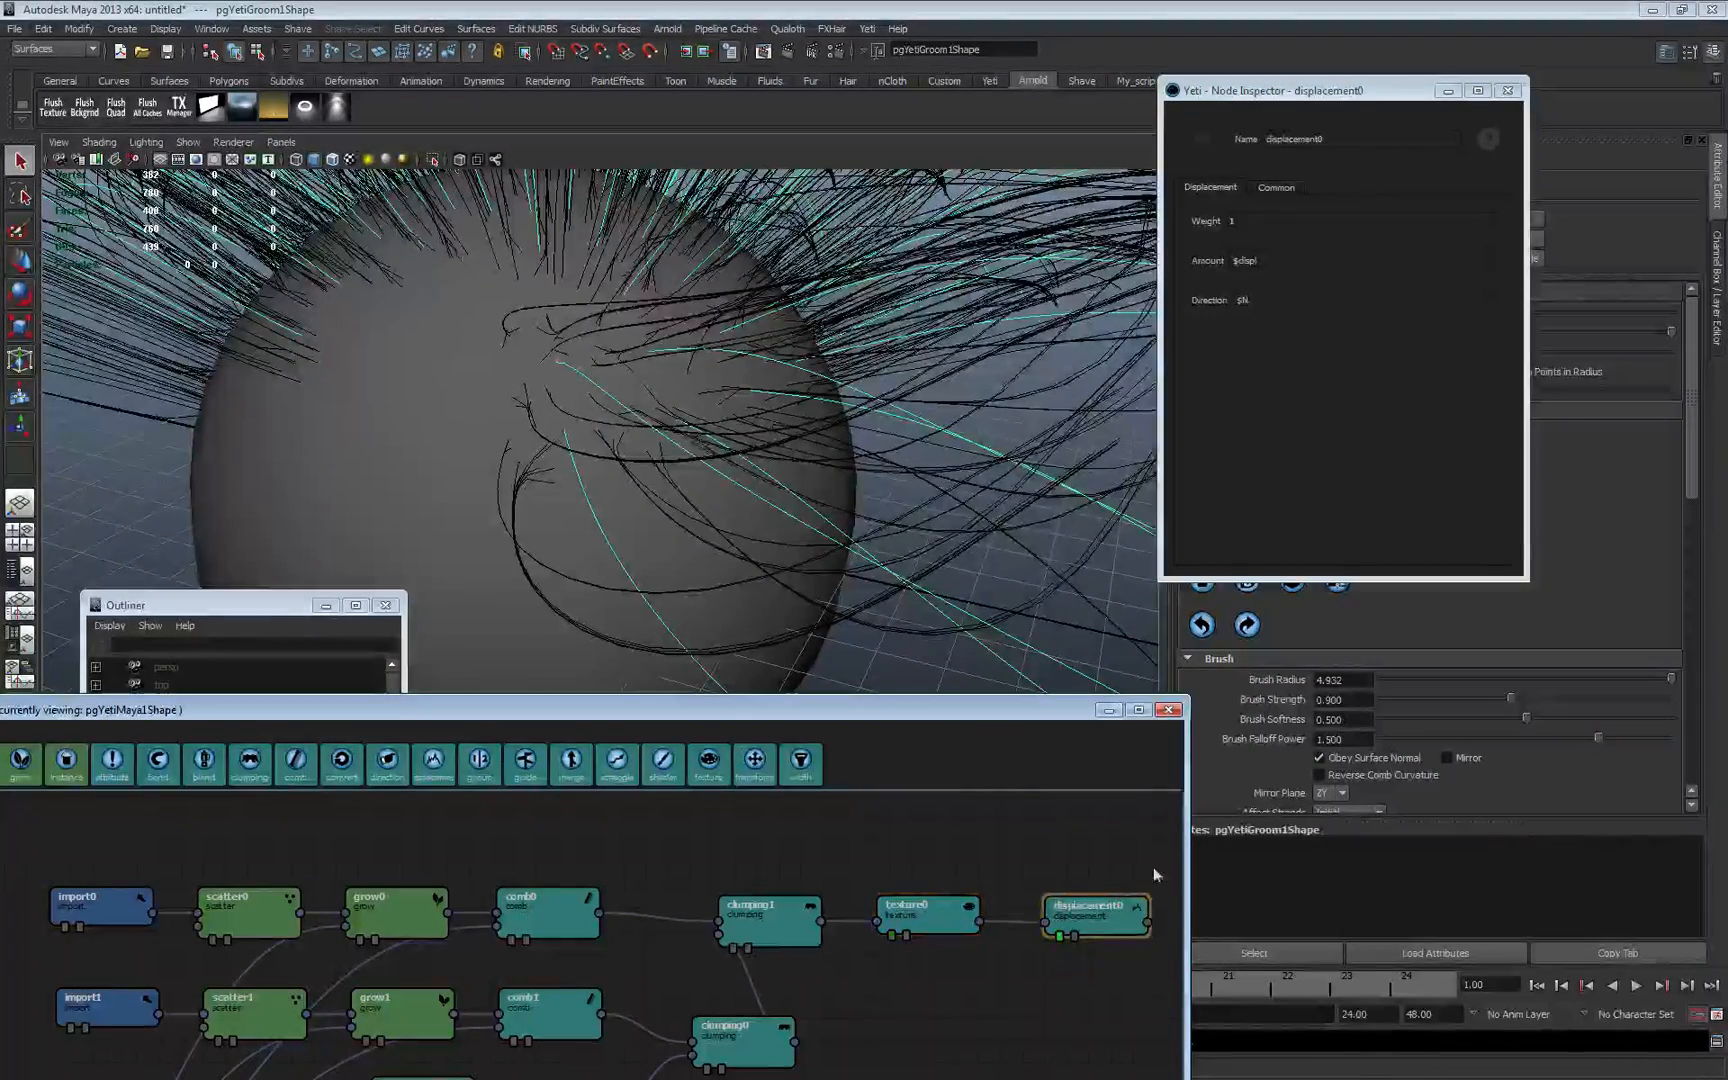
left_click(950, 905)
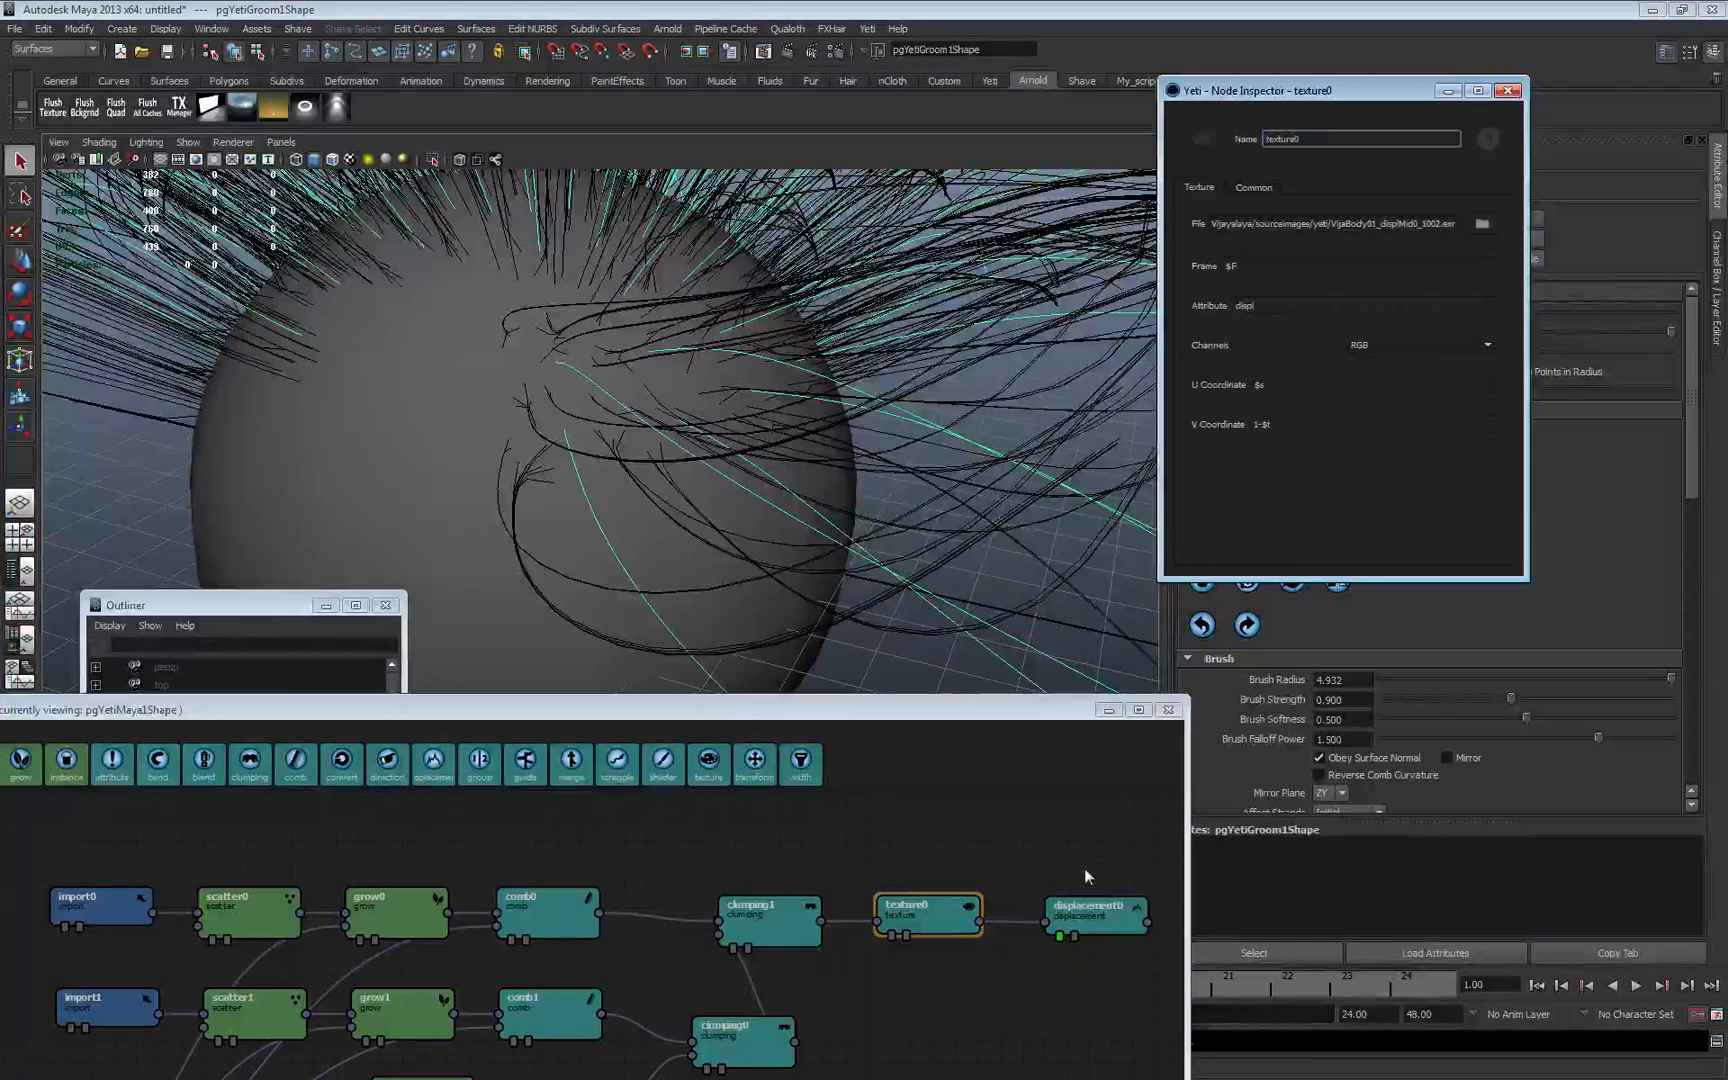
left_click(1086, 912)
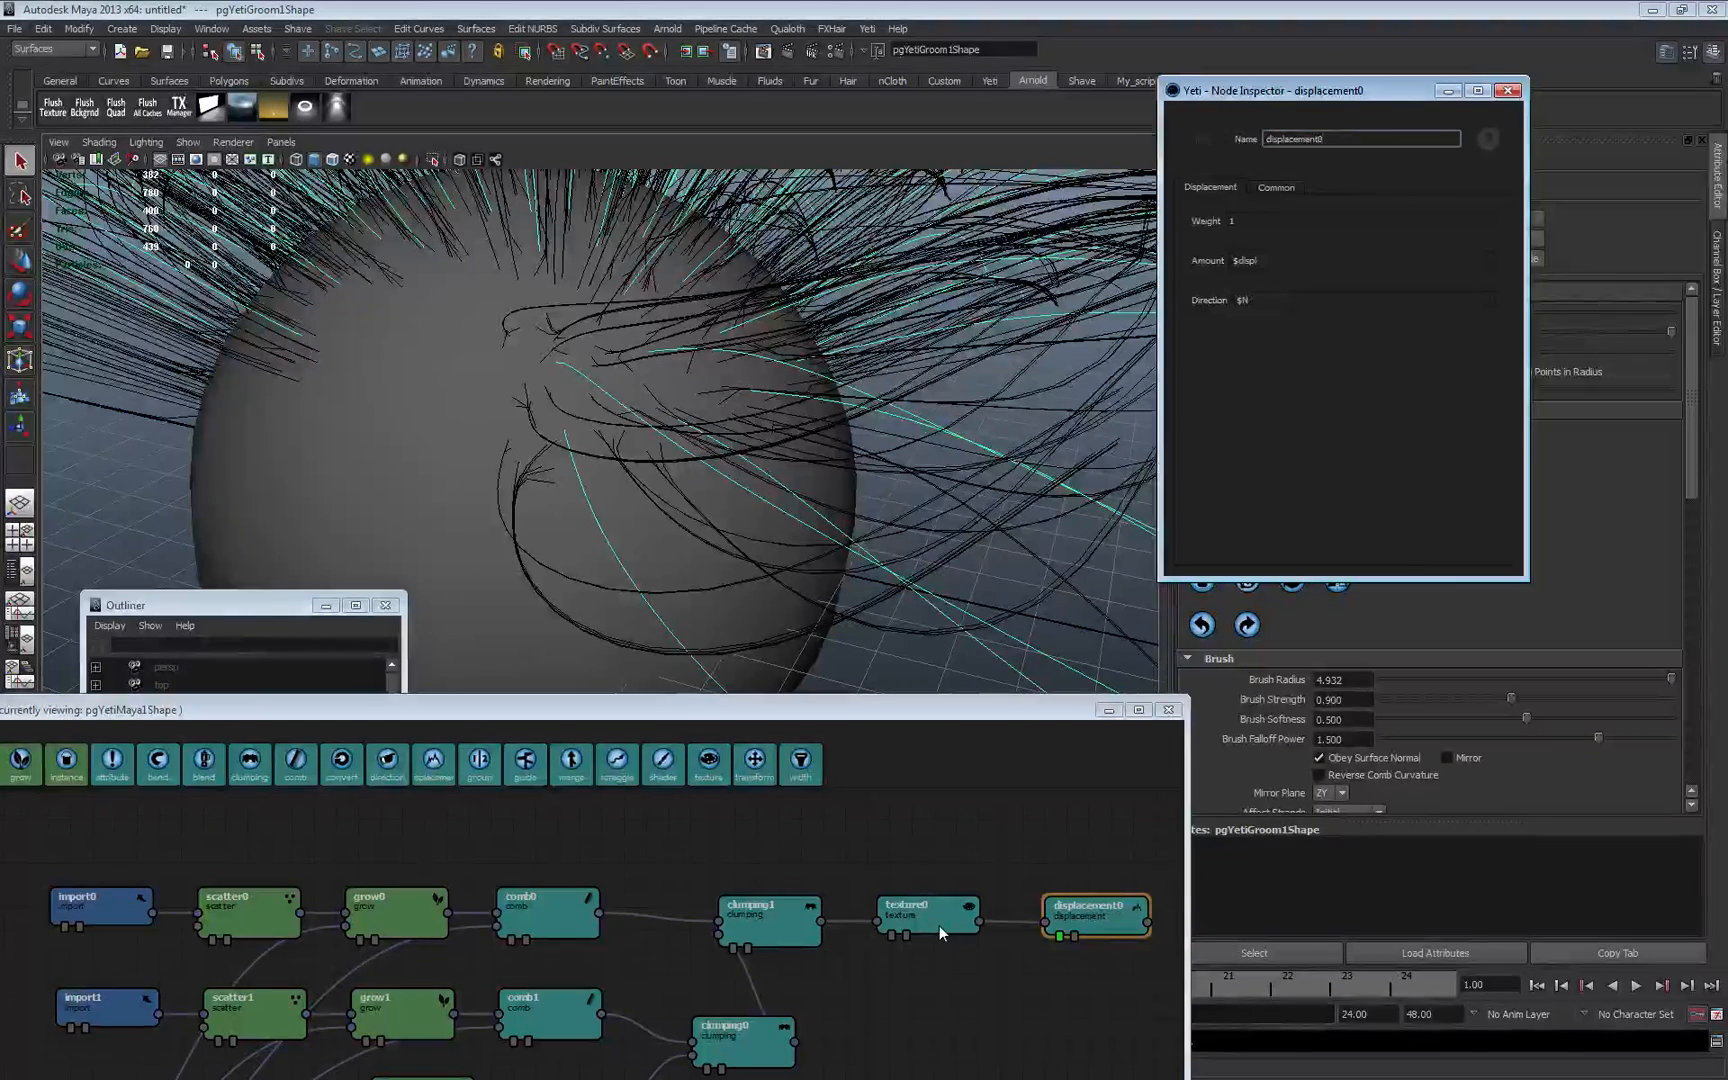
- Add a separate geometry import node below the graph, display its output, and attach a scatter node to it
left_click_drag(548, 712, 662, 476)
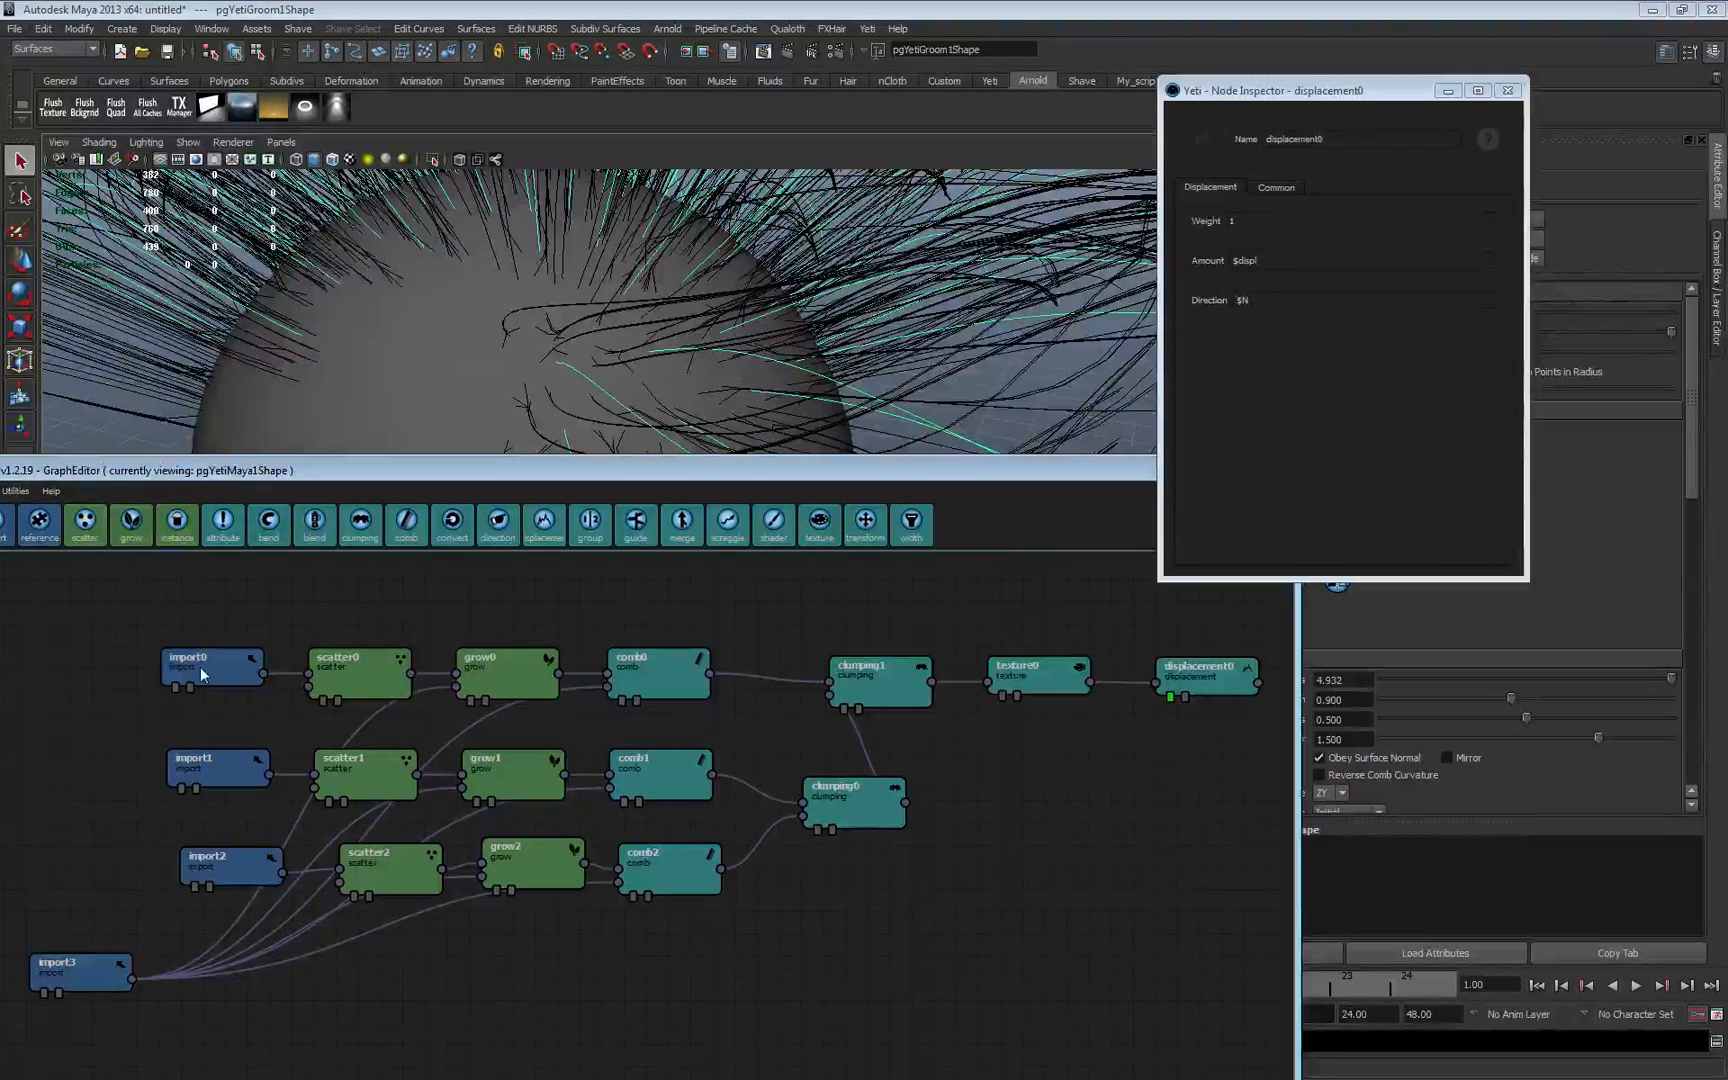
left_click_drag(145, 472, 240, 473)
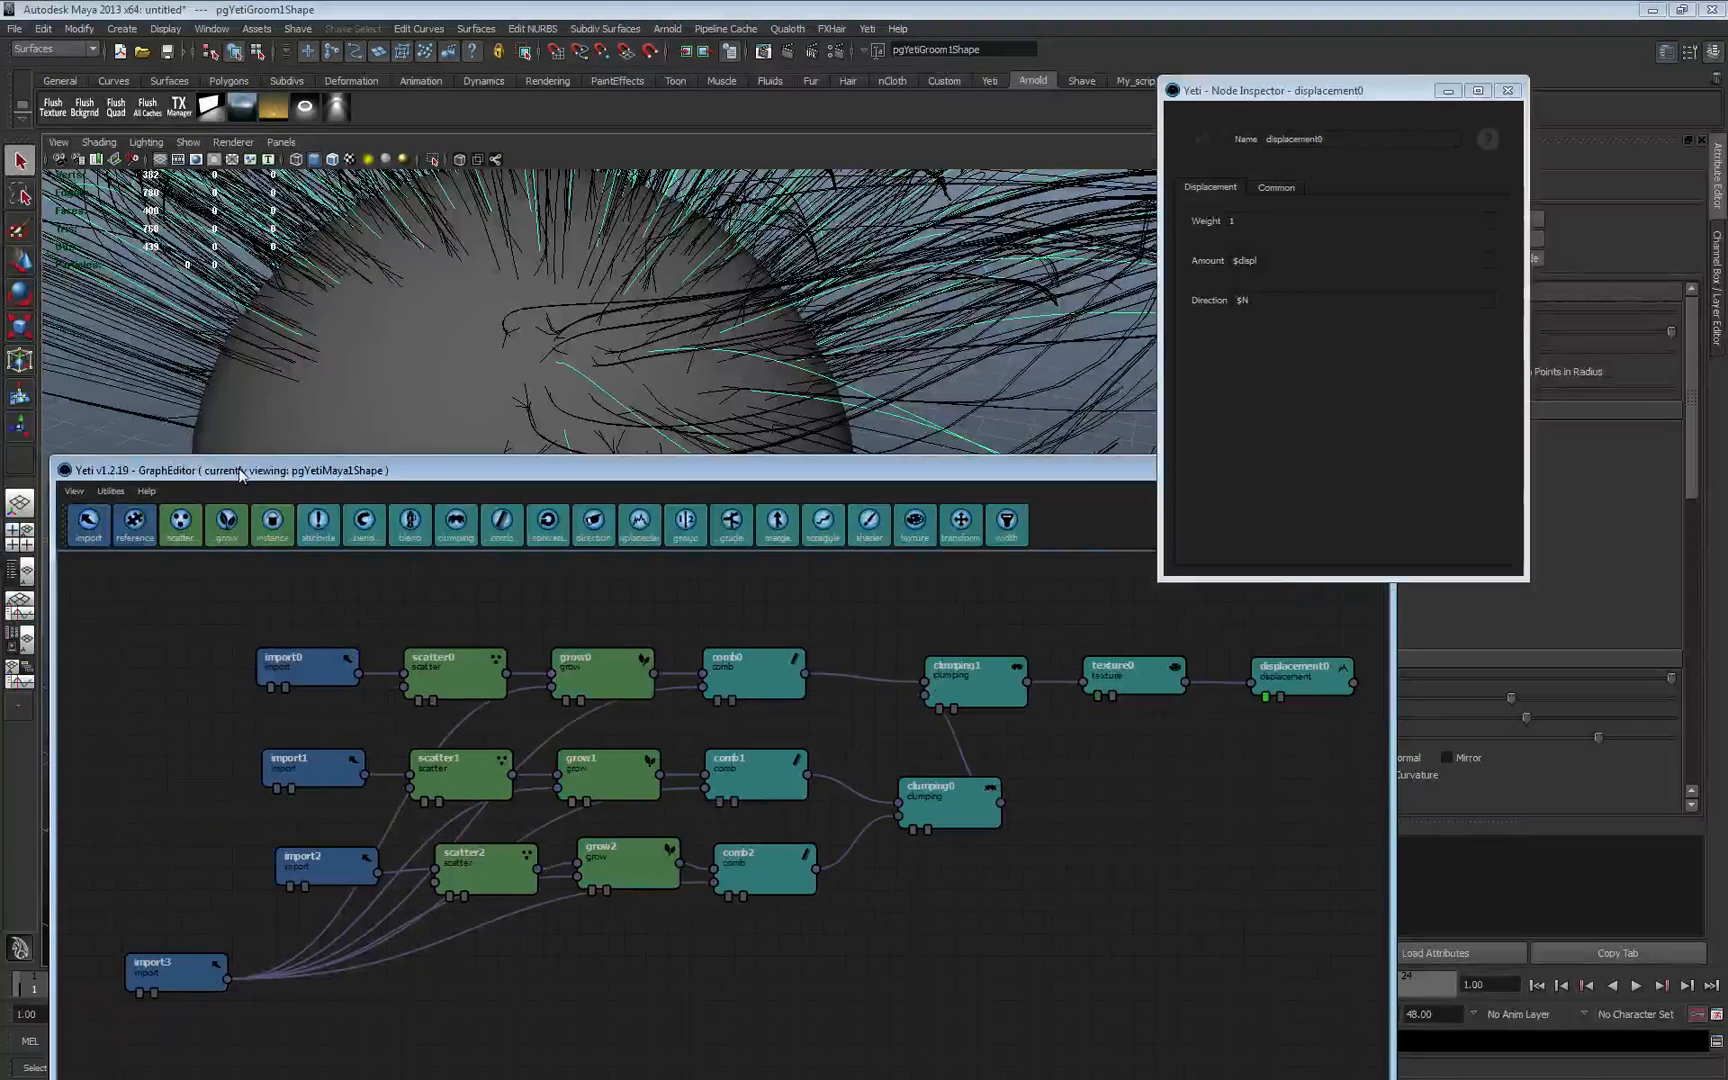
left_click(88, 522)
left_click(625, 1004)
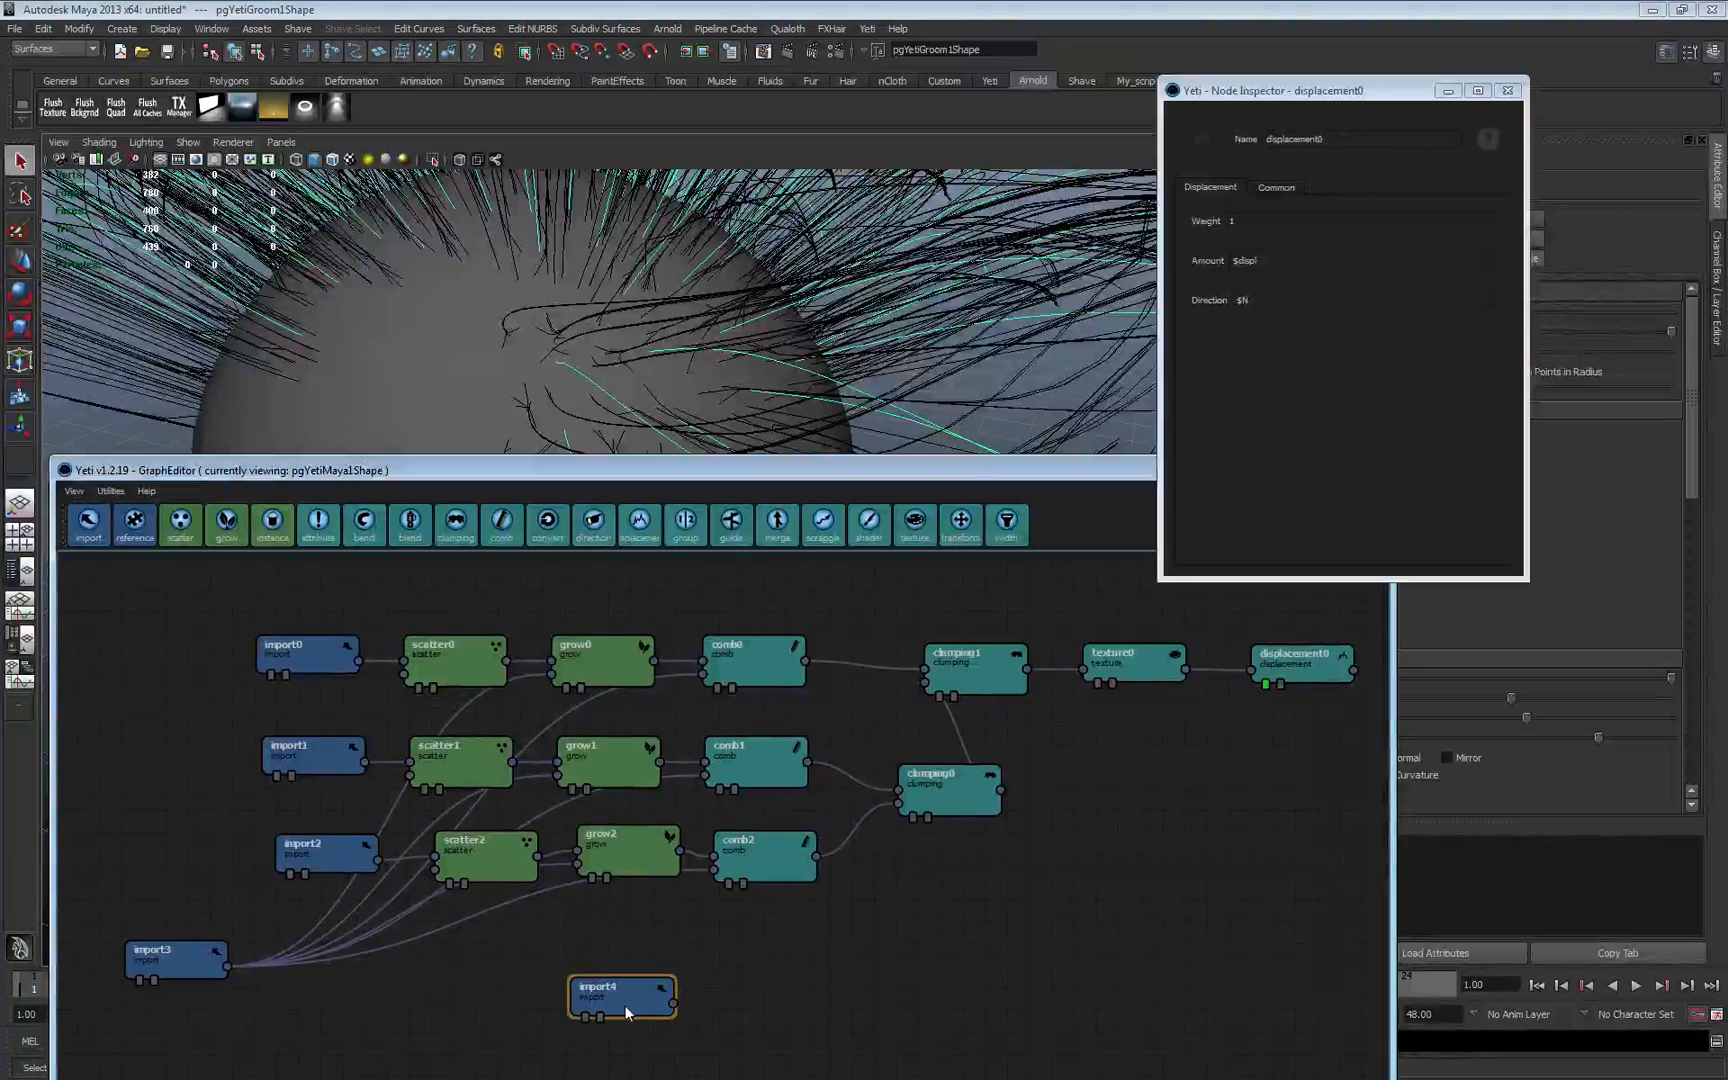
double_click(611, 1003)
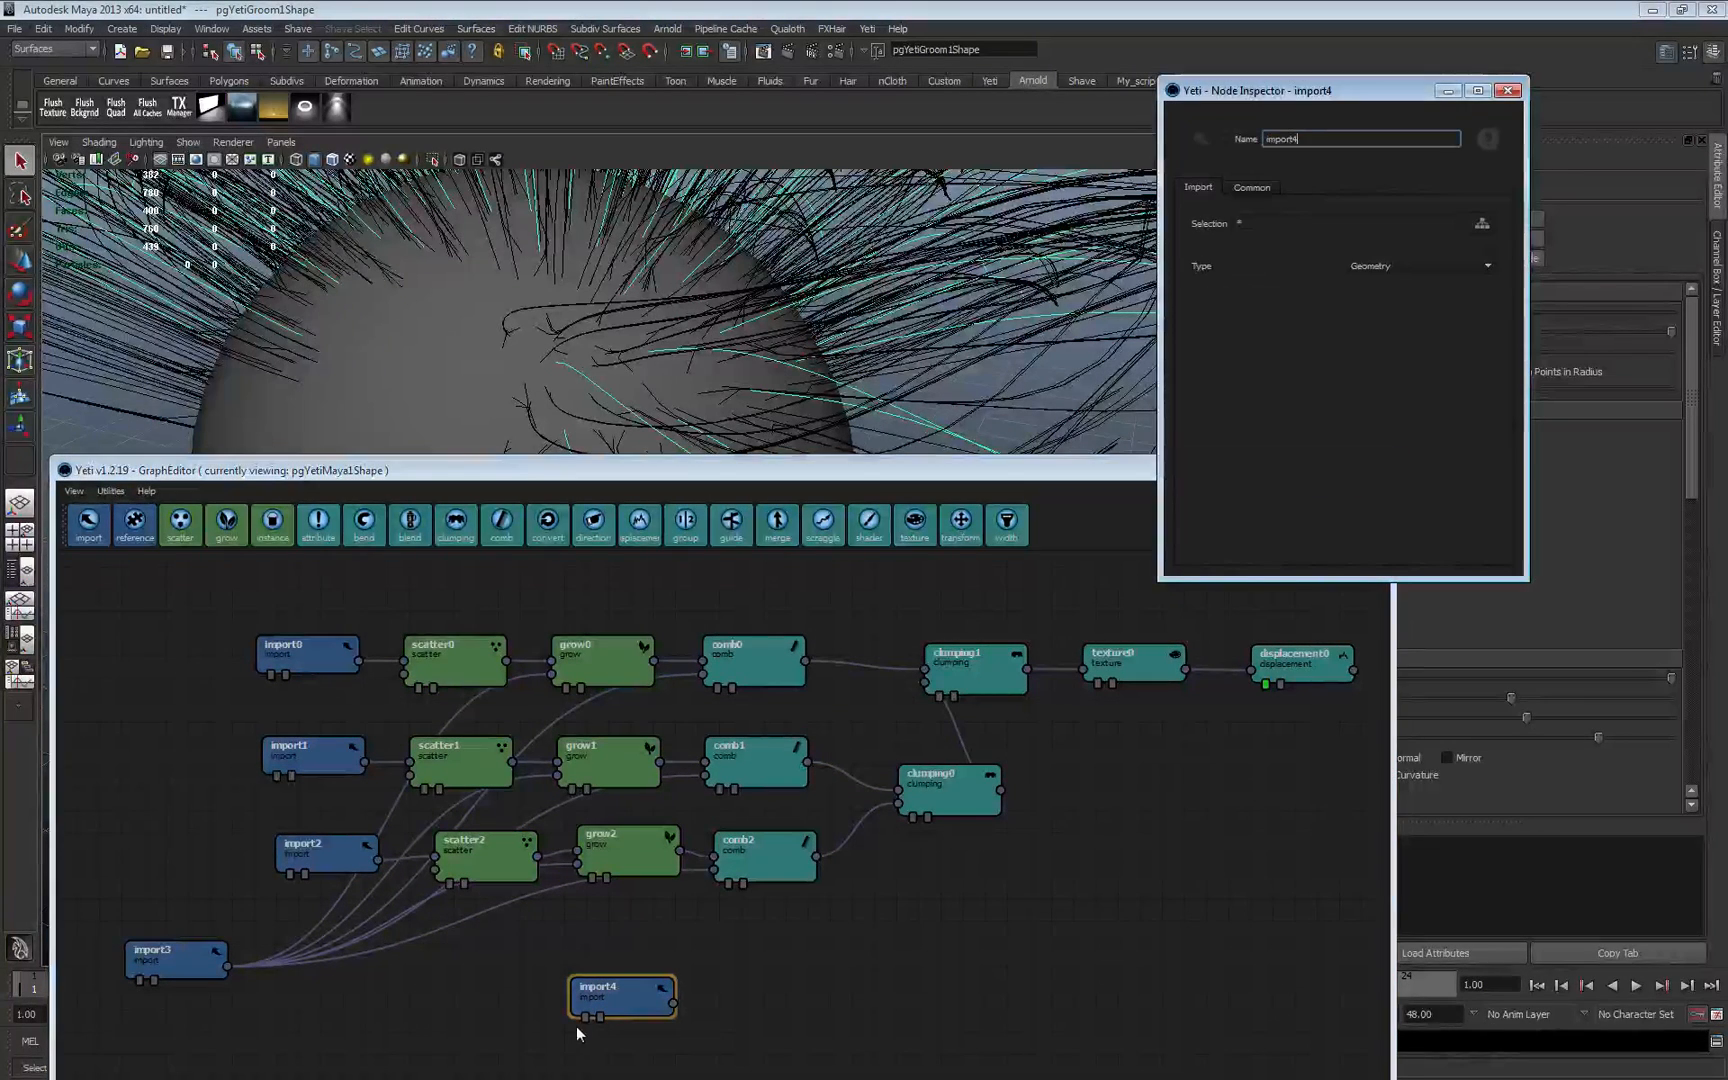
left_click(585, 1018)
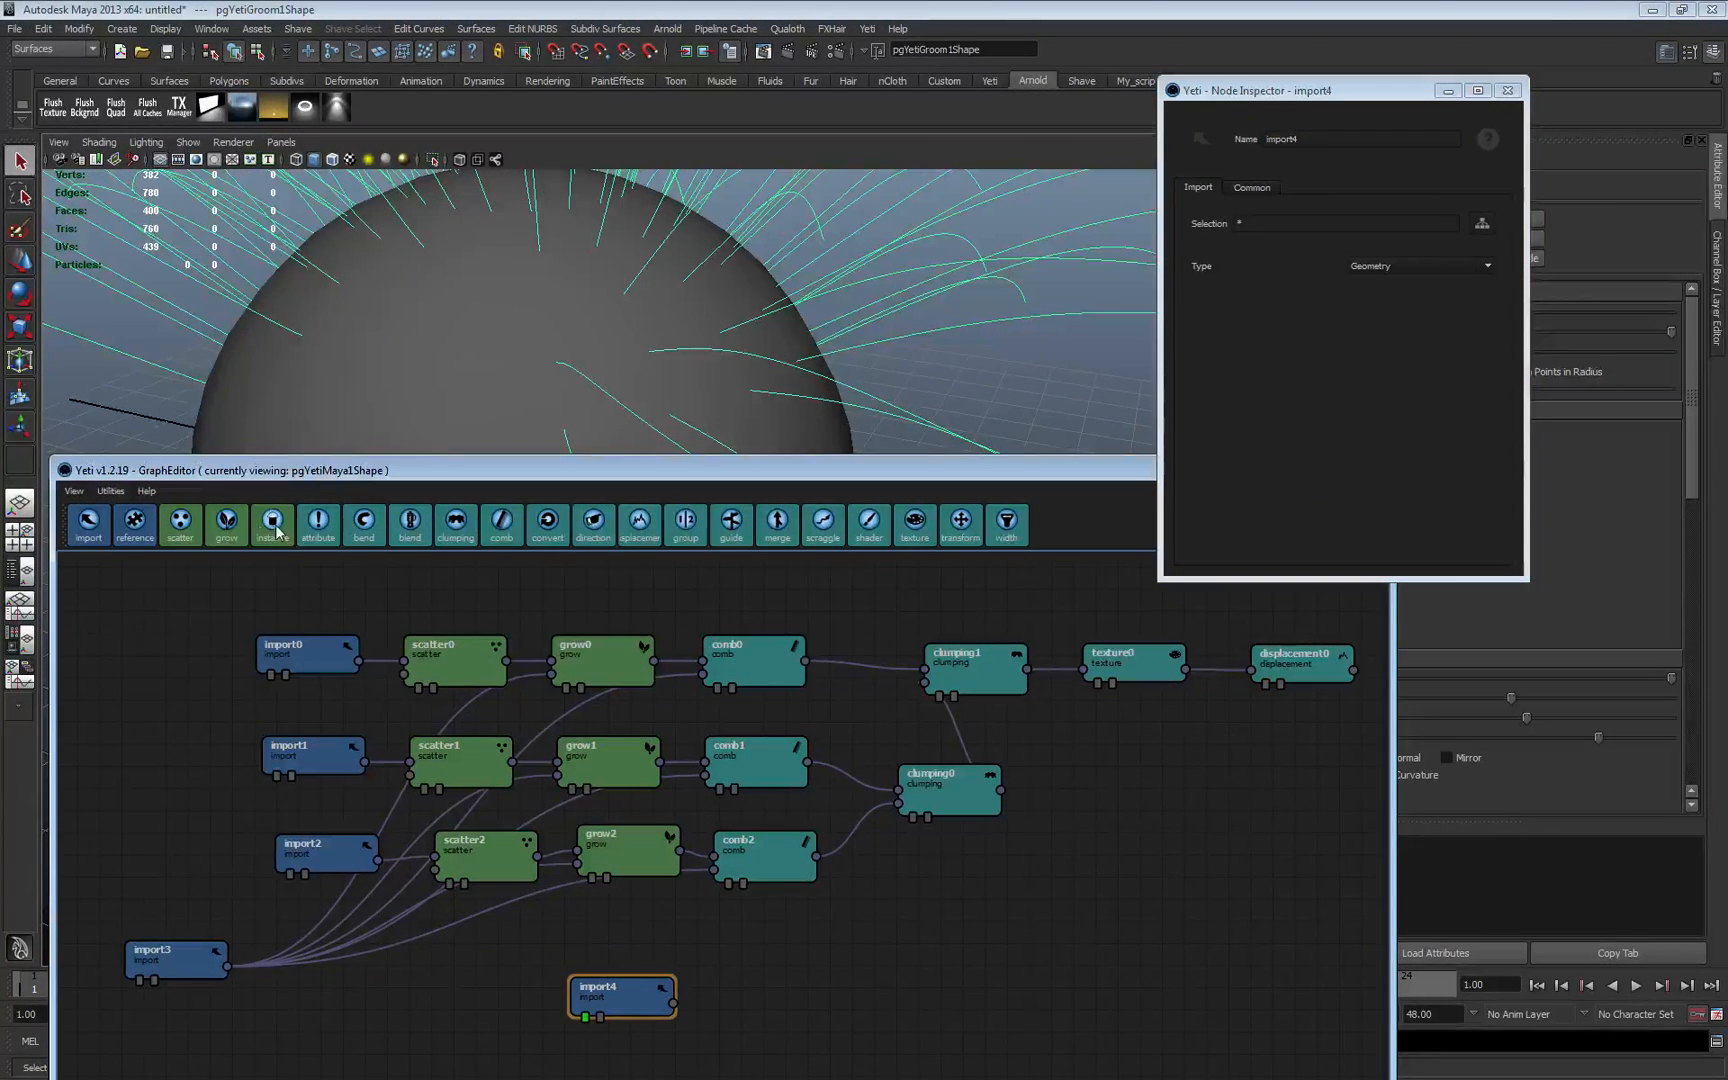
left_click(196, 534)
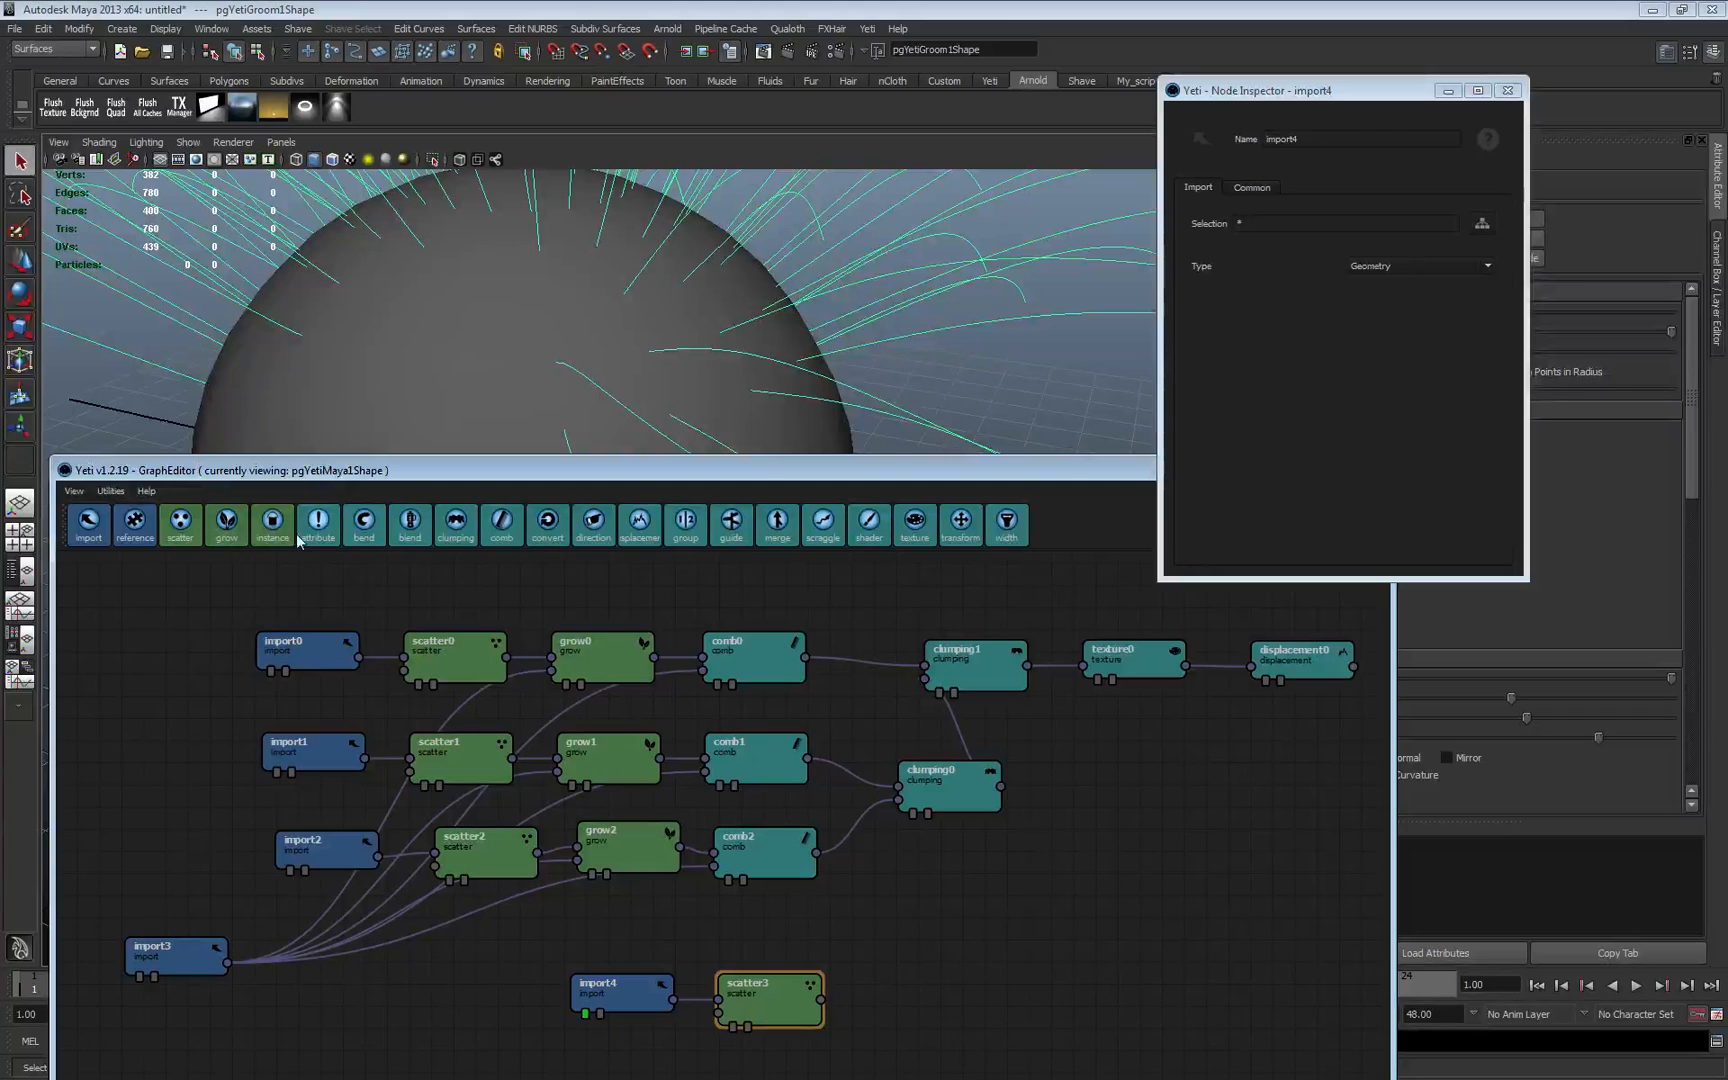
- Attach a grow node to scatter3 and make it the graph's displayed output
left_click(227, 530)
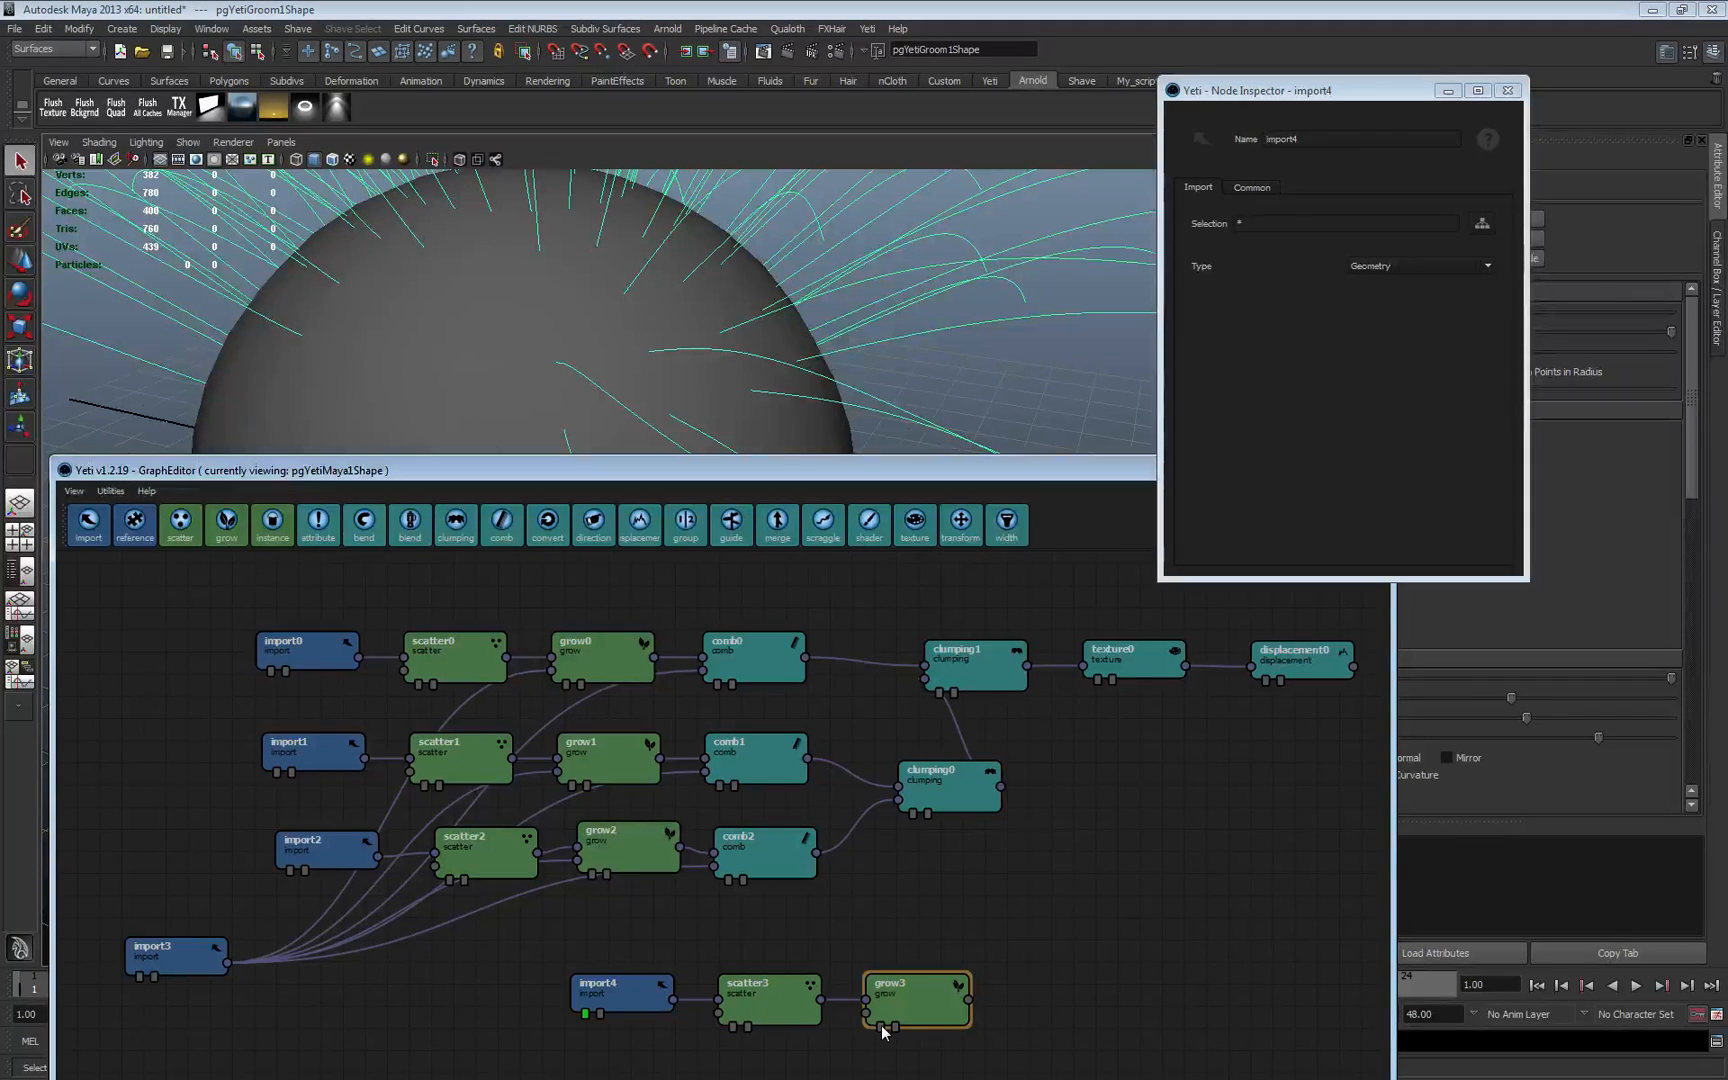
left_click_drag(638, 1004, 596, 1010)
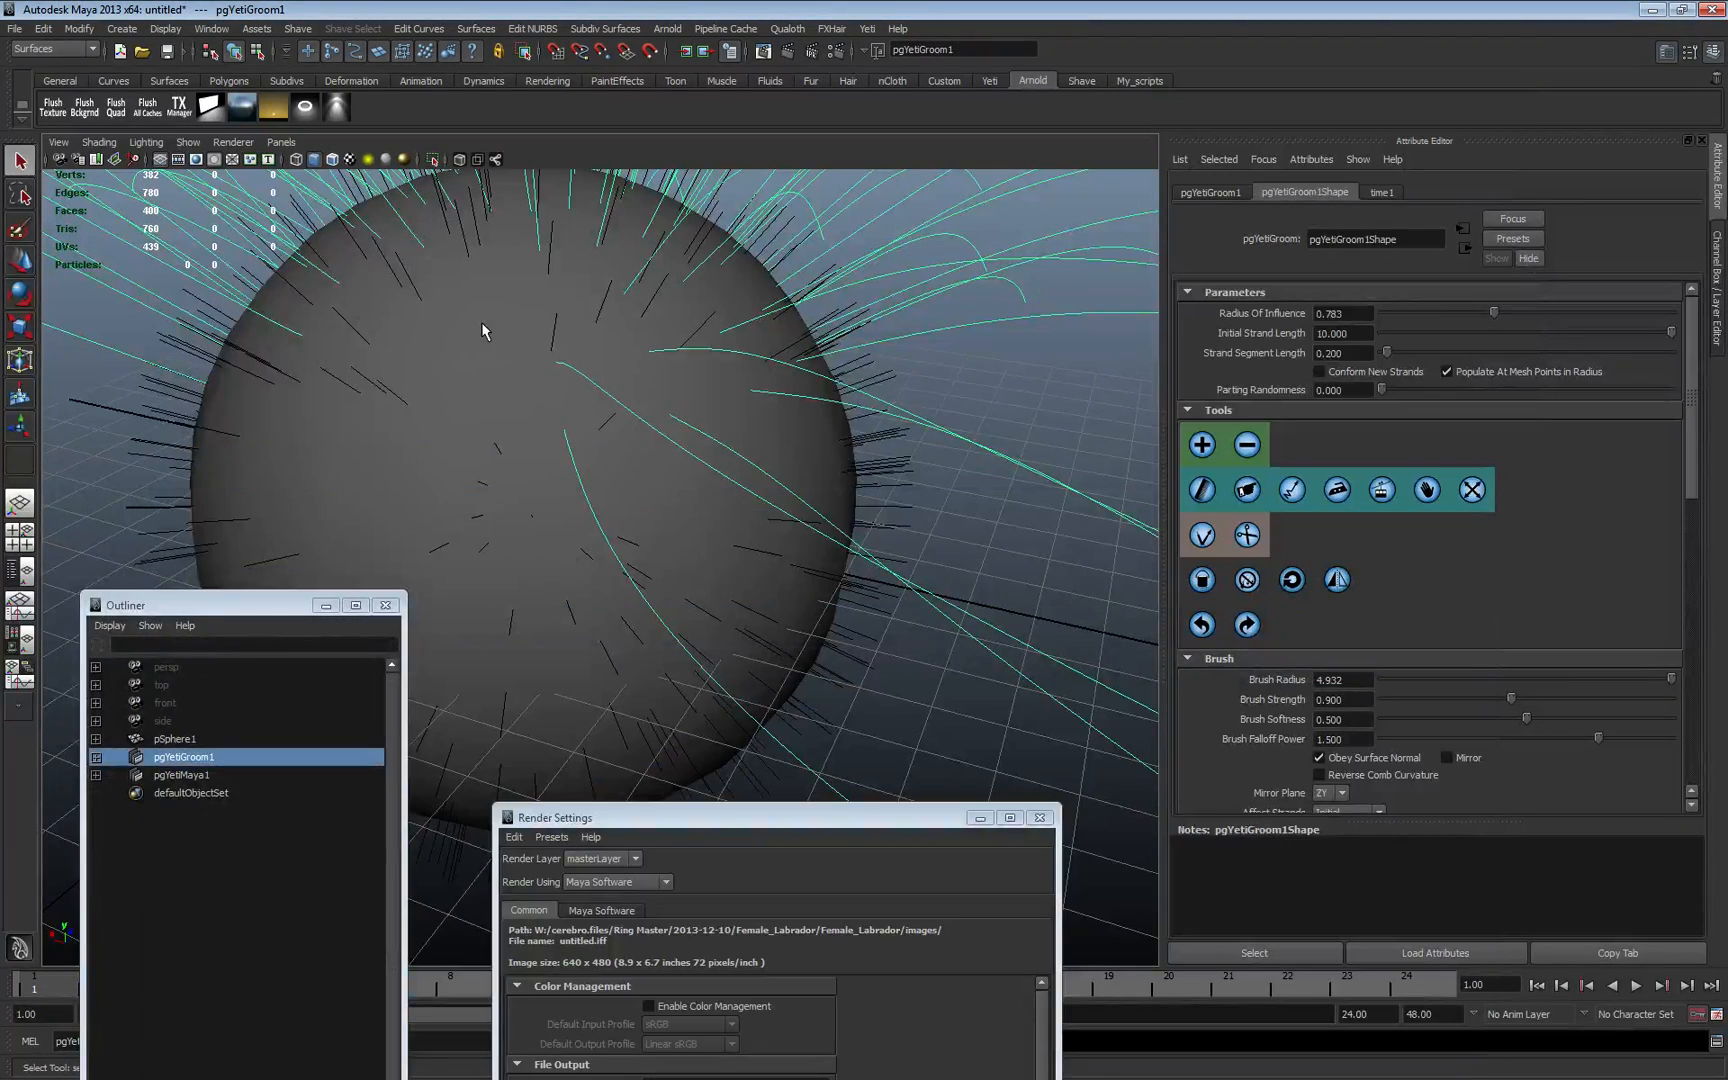
- Open the Set Project dialog to check the scene's project folder
scroll(481, 323, "down", 3)
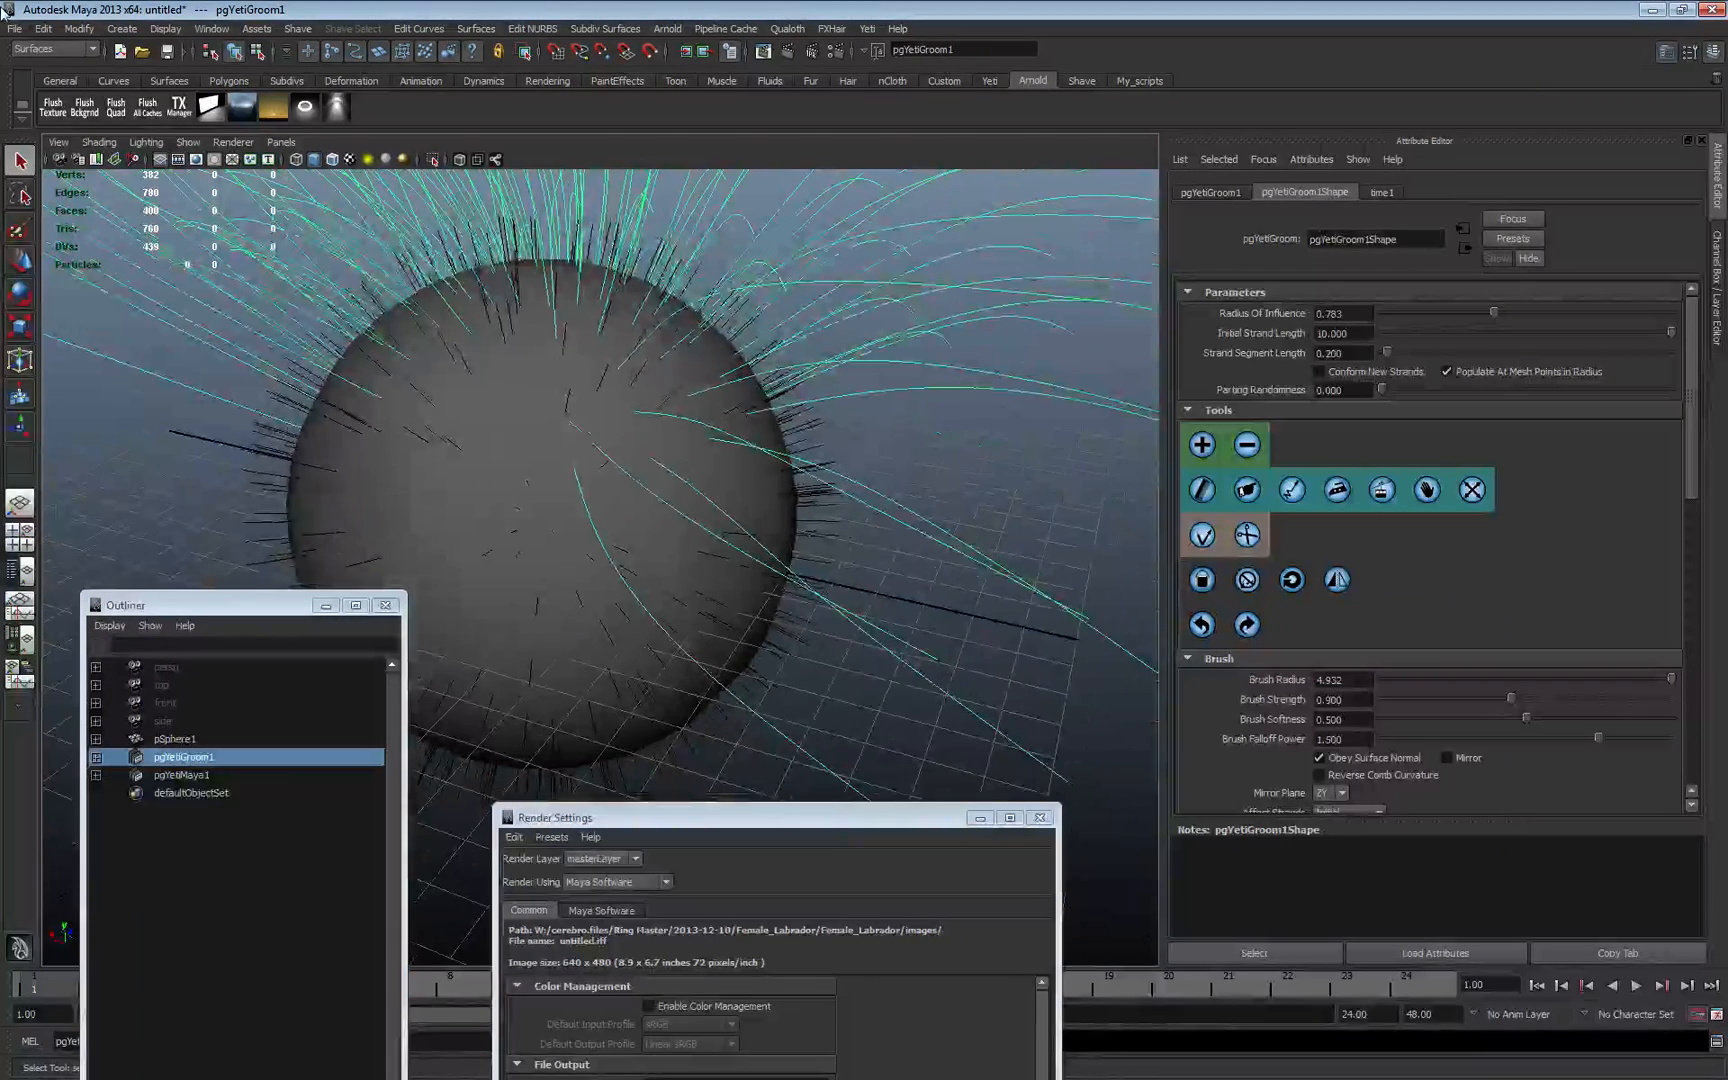
left_click(15, 28)
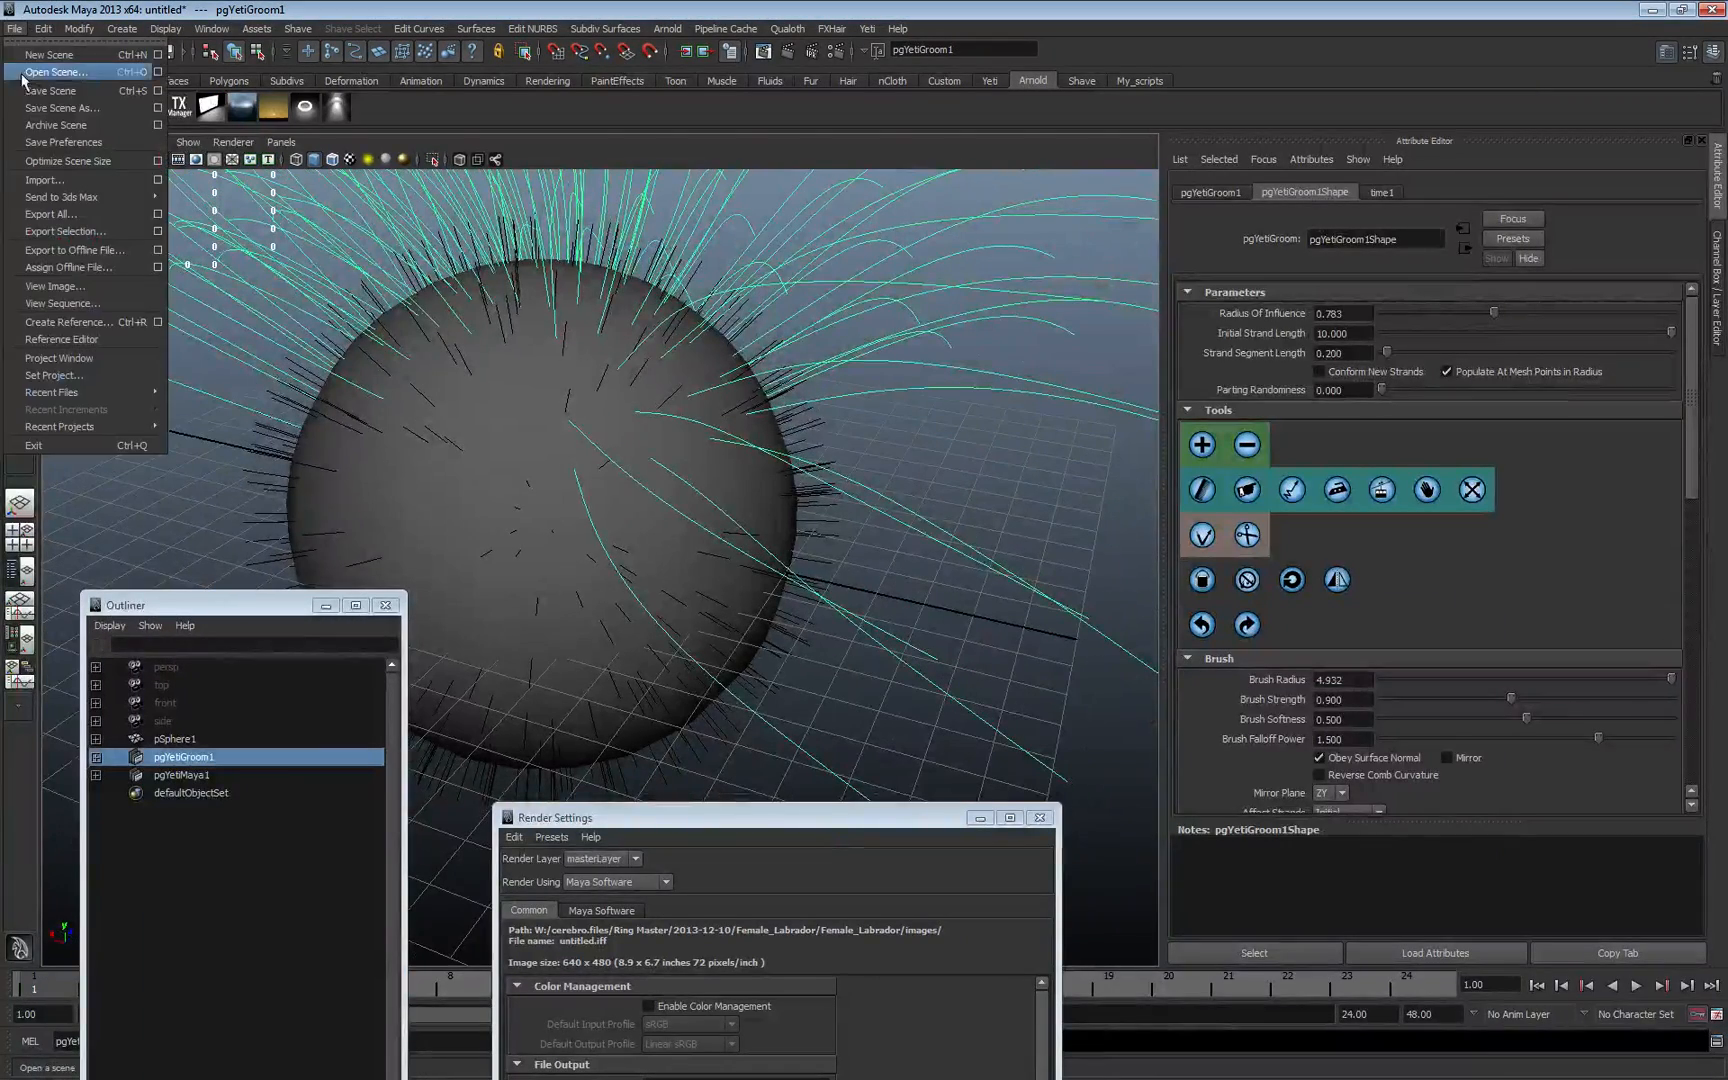
left_click(103, 378)
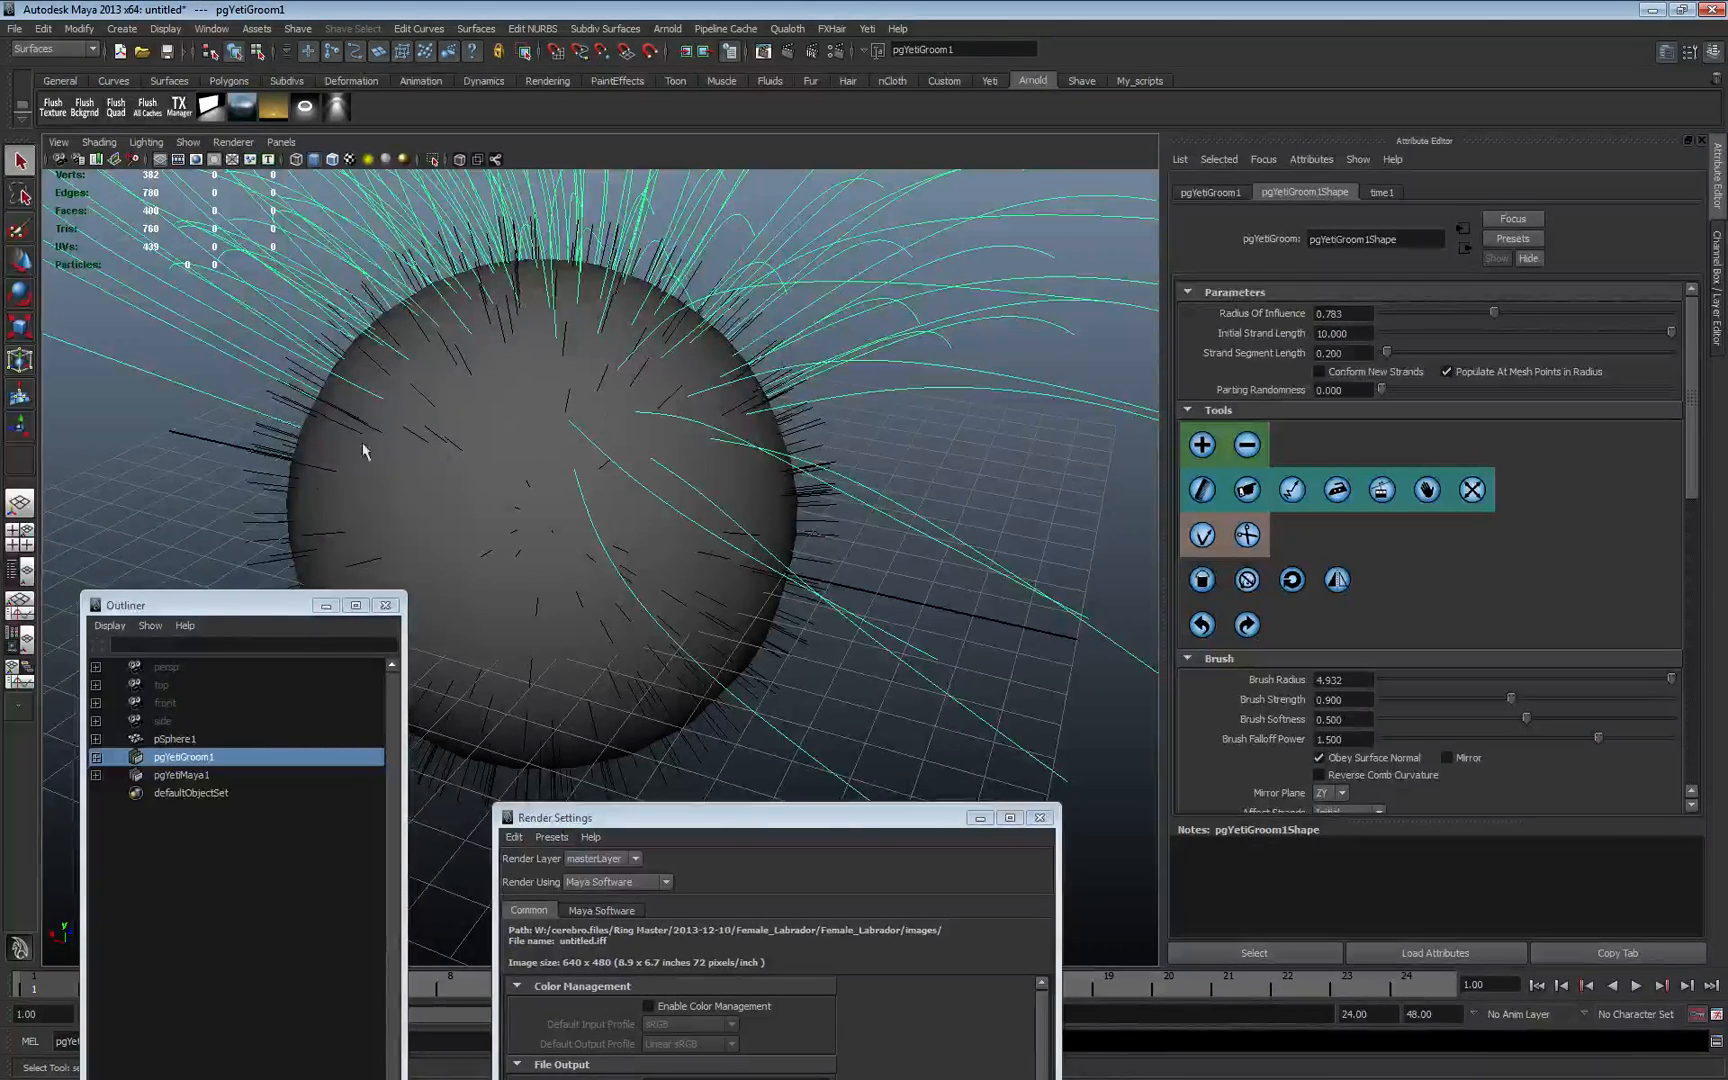
- Select pSphere1 and start the 3D Paint Tool on it with the tool settings shown
left_click(358, 516)
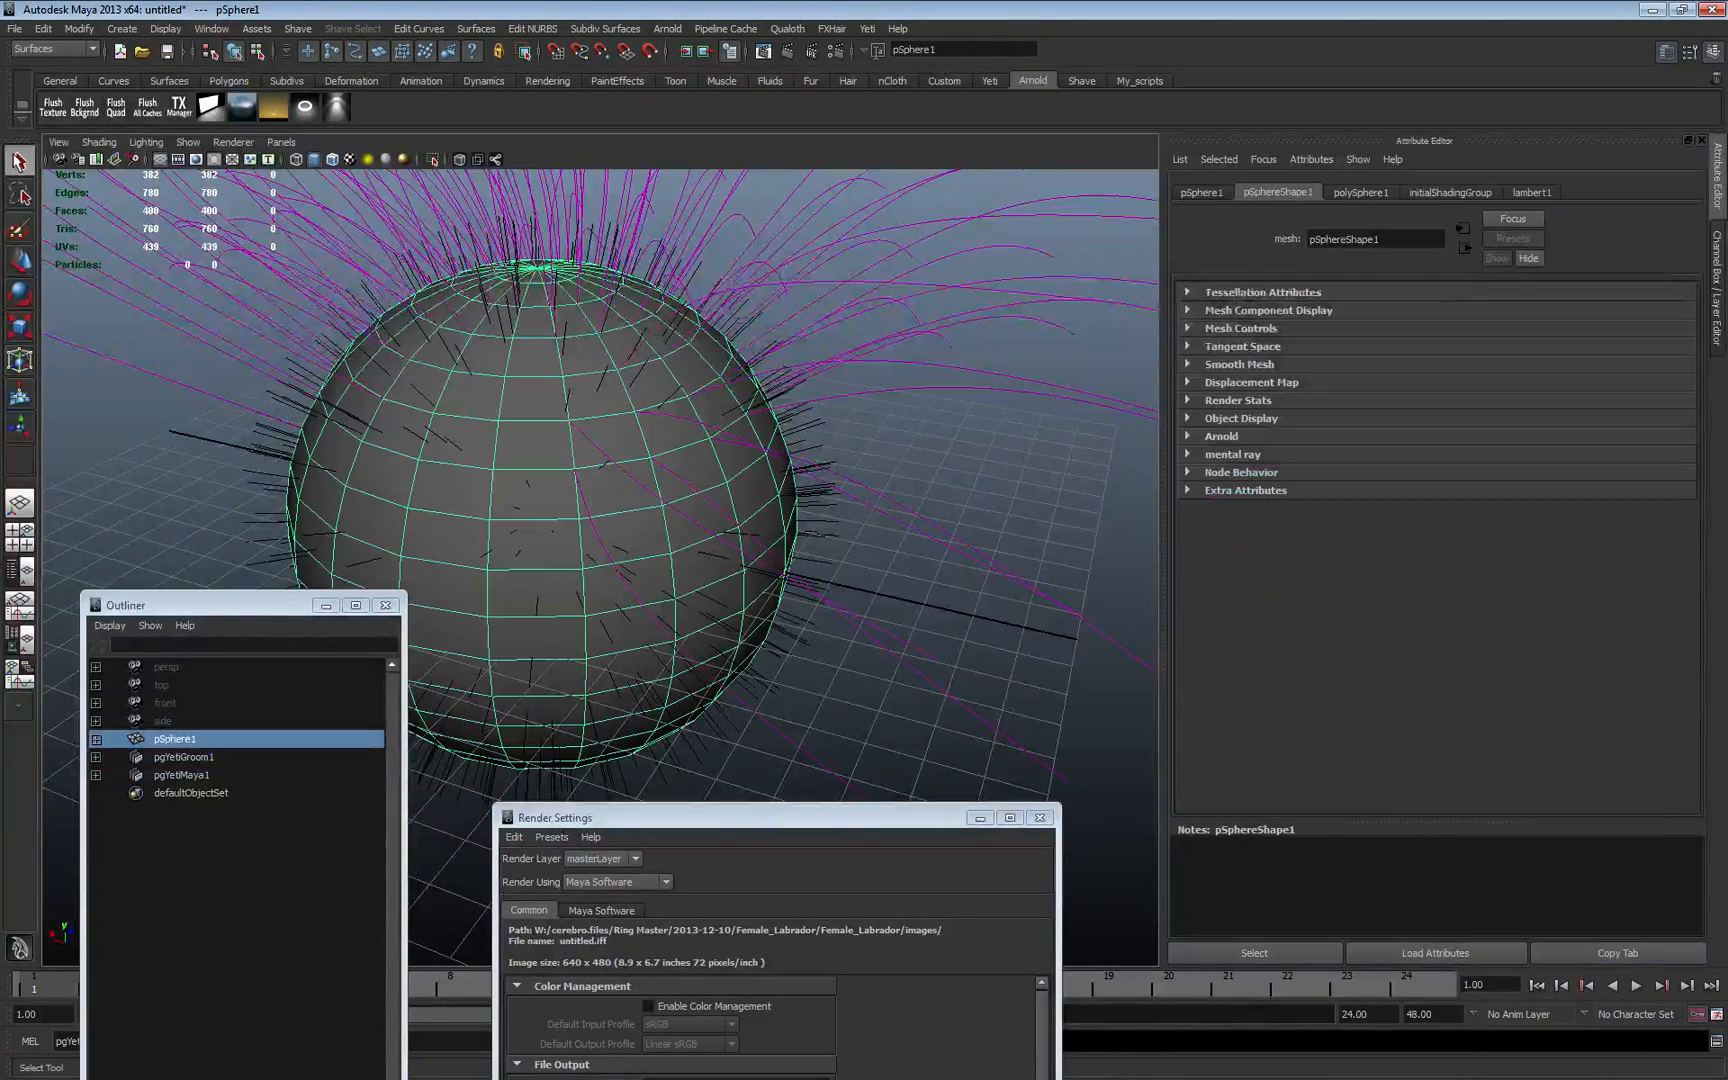
left_click(40, 49)
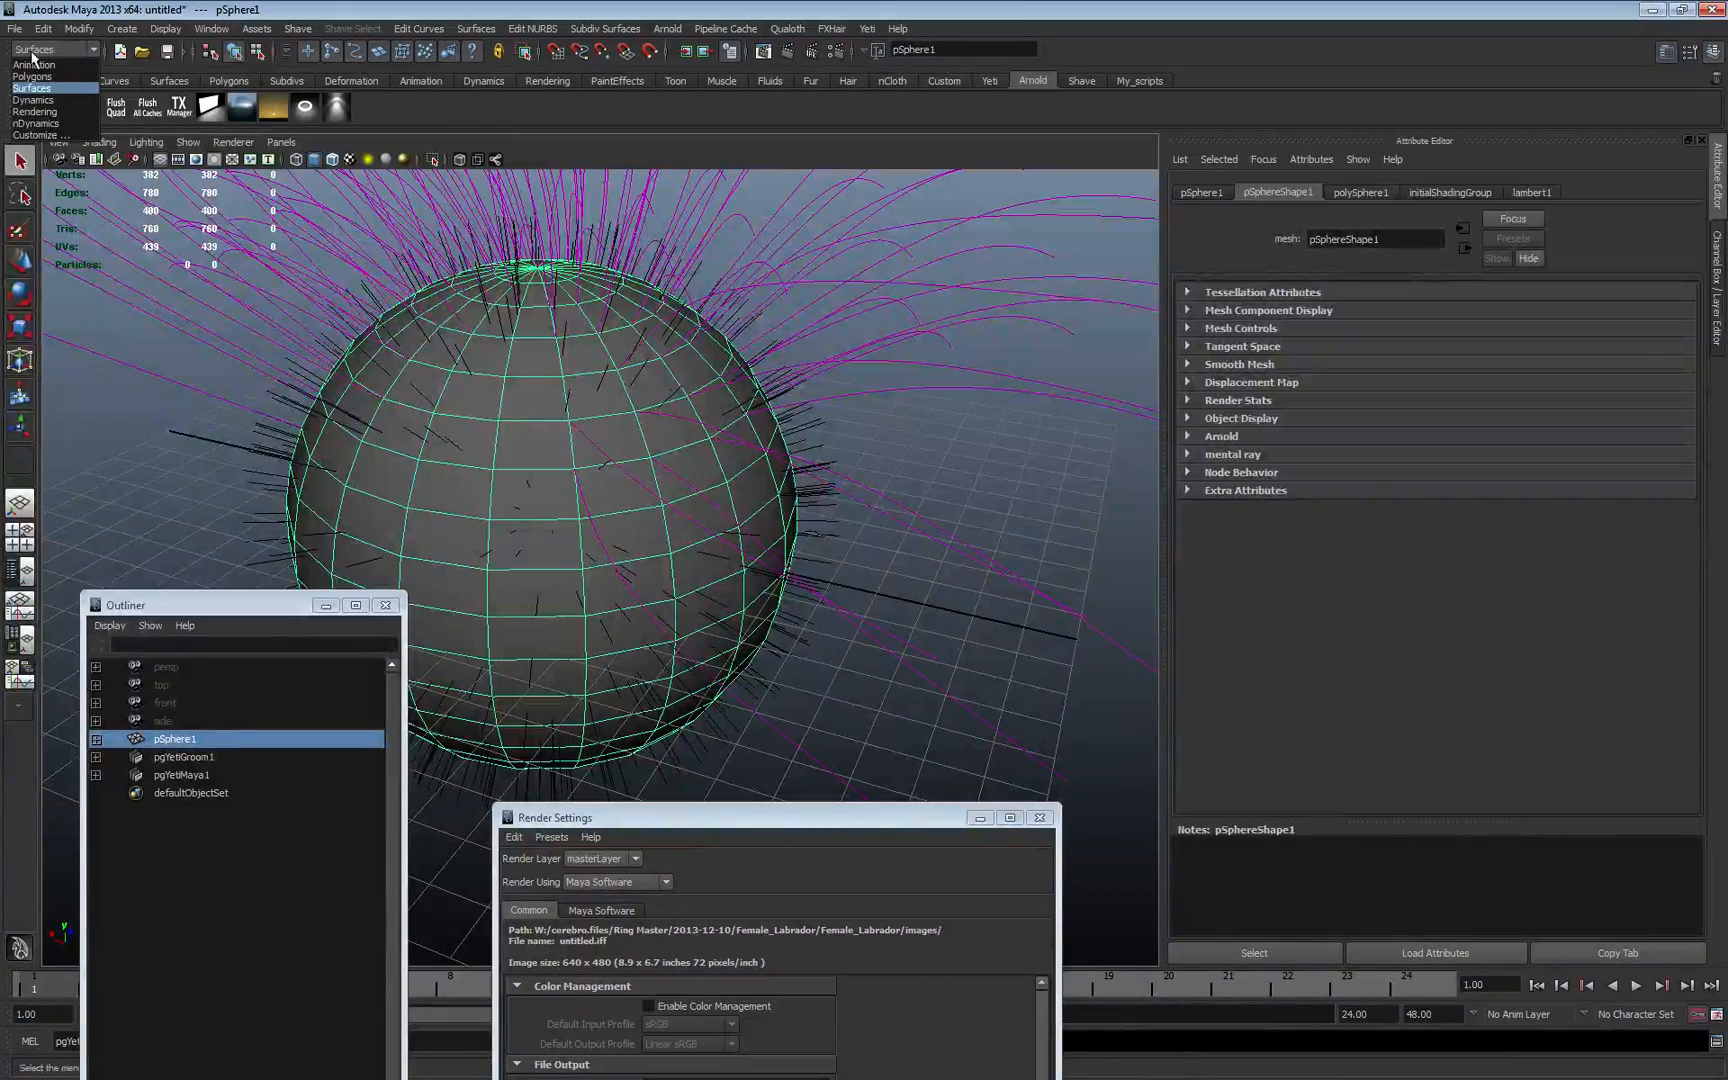
left_click(62, 113)
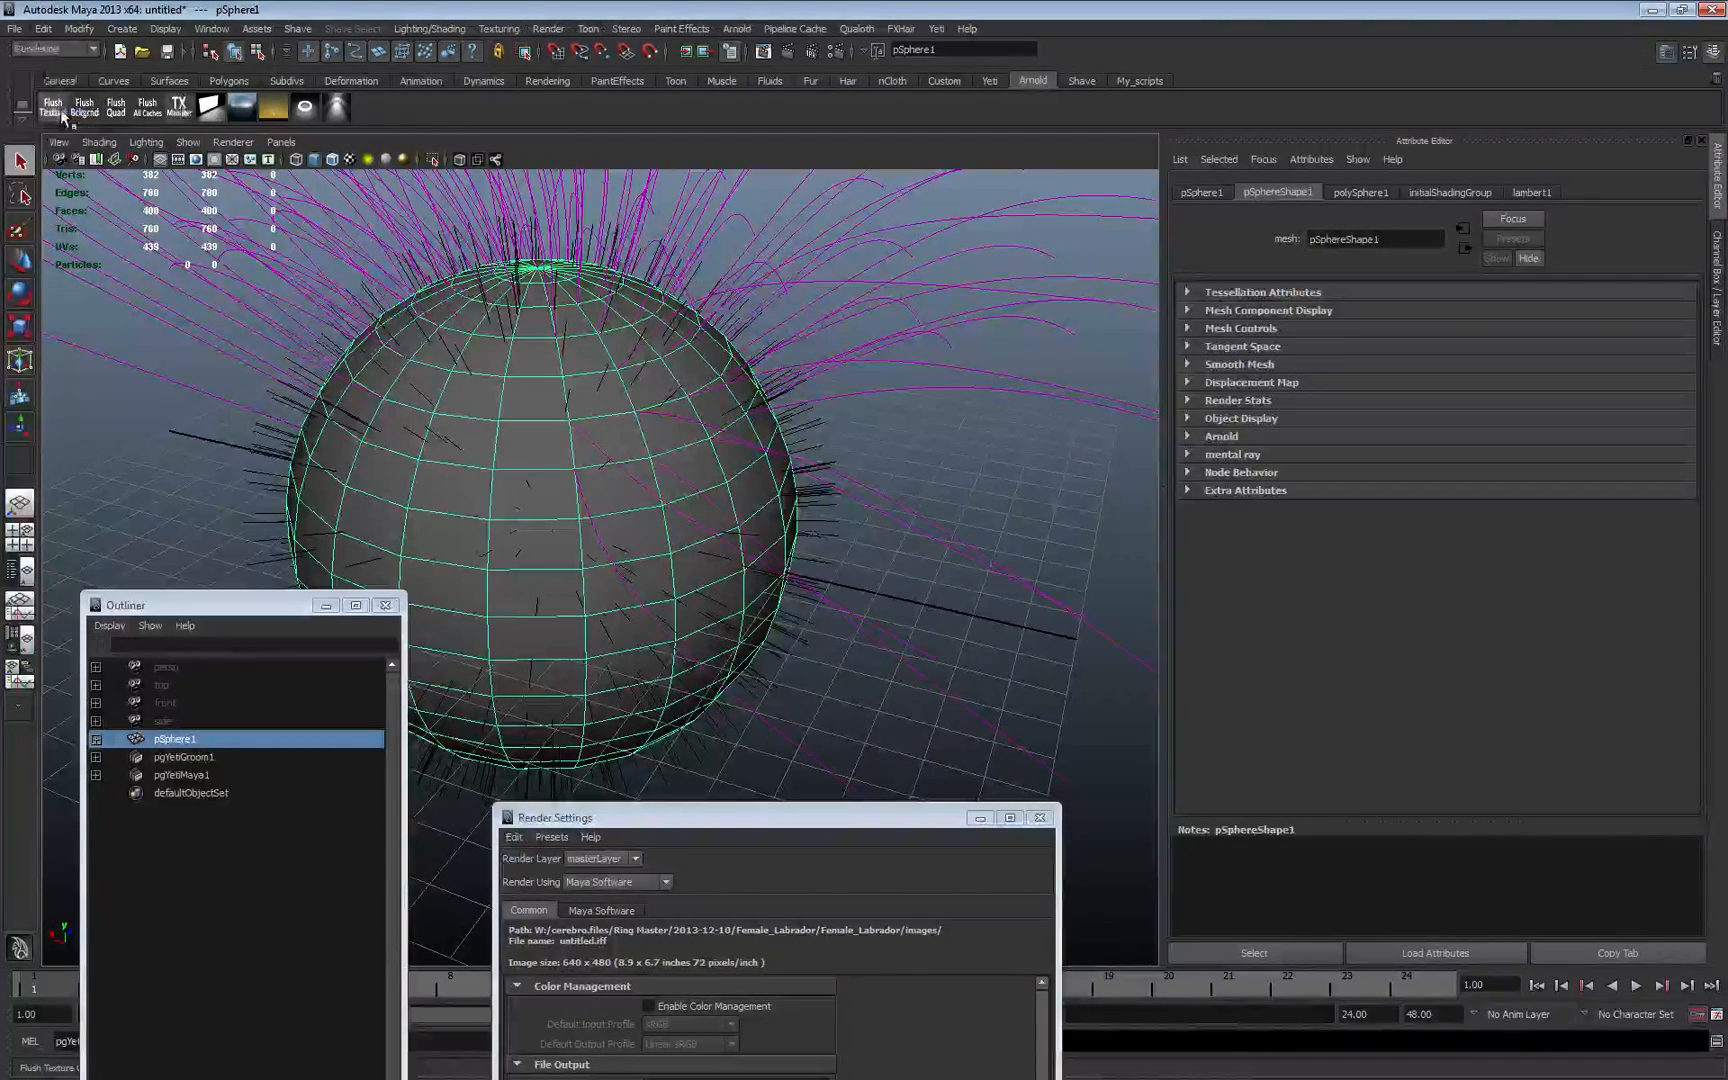
left_click(498, 28)
left_click(650, 55)
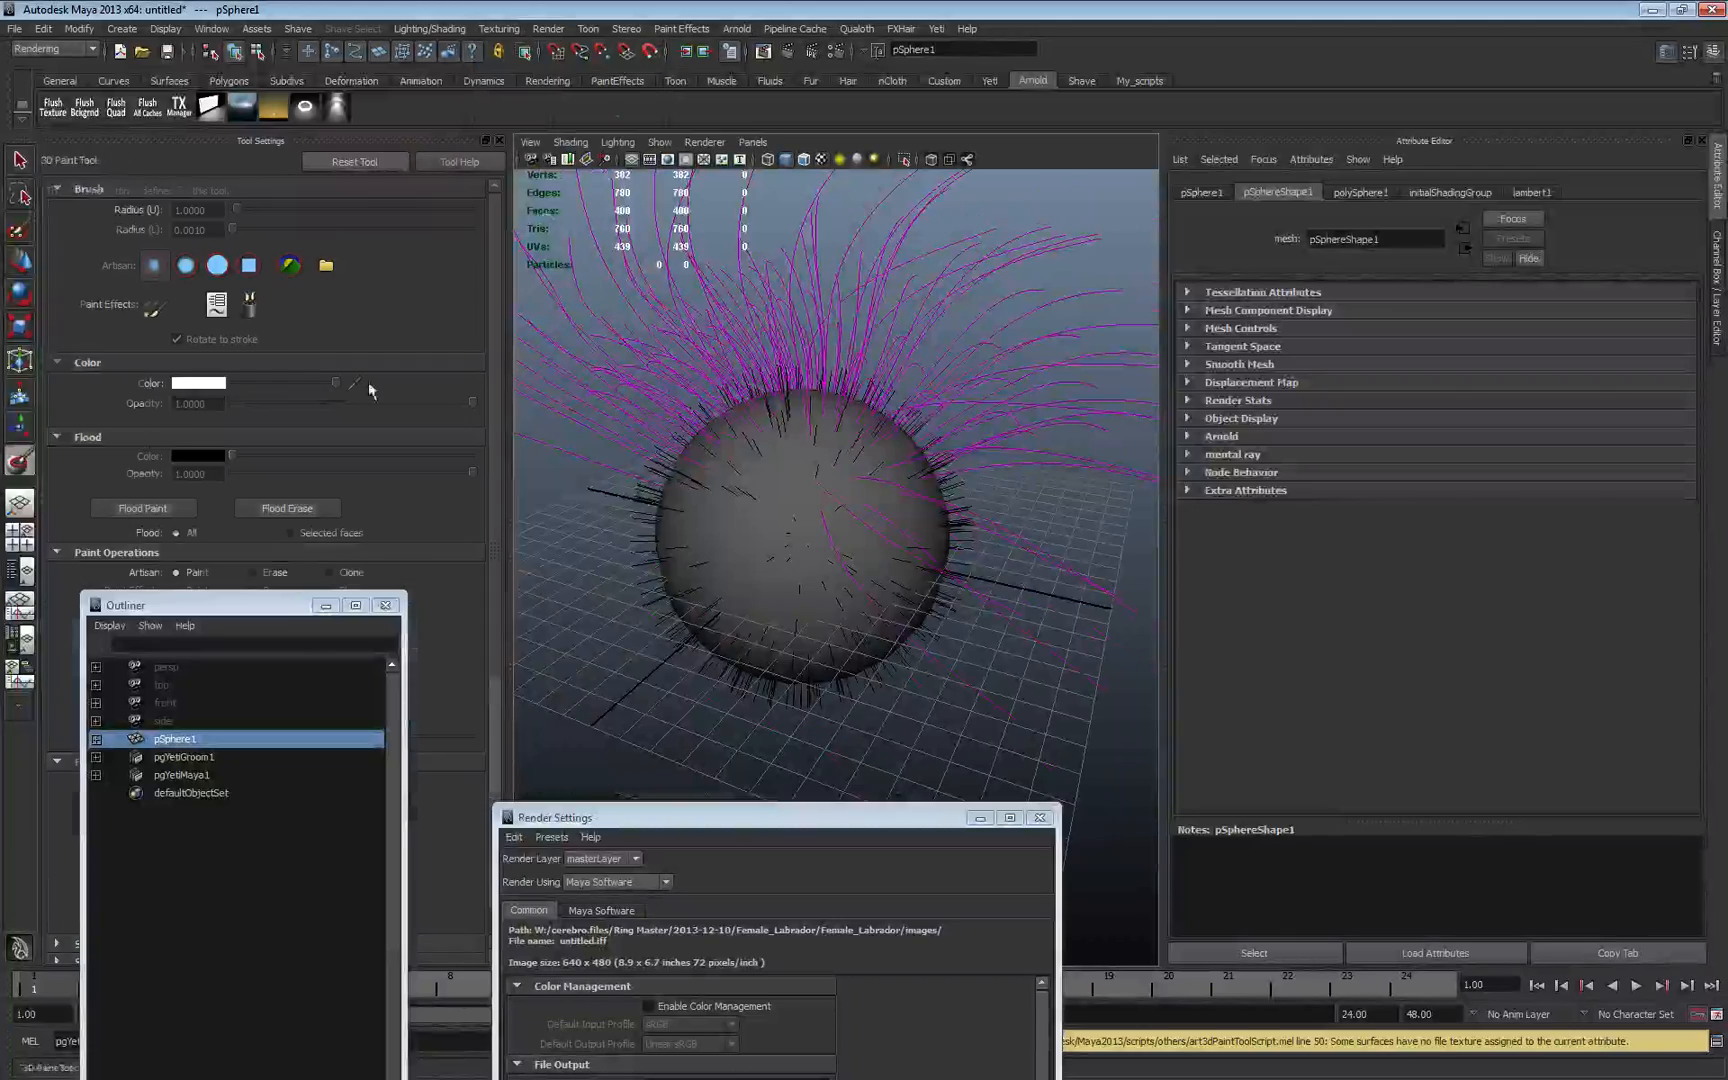
- Assign a 1024 by 1024 Tiff file texture to the sphere's Color attribute for 3D painting
mouse_move(269, 607)
left_mouse_down()
mouse_move(268, 928)
mouse_move(282, 914)
left_mouse_up()
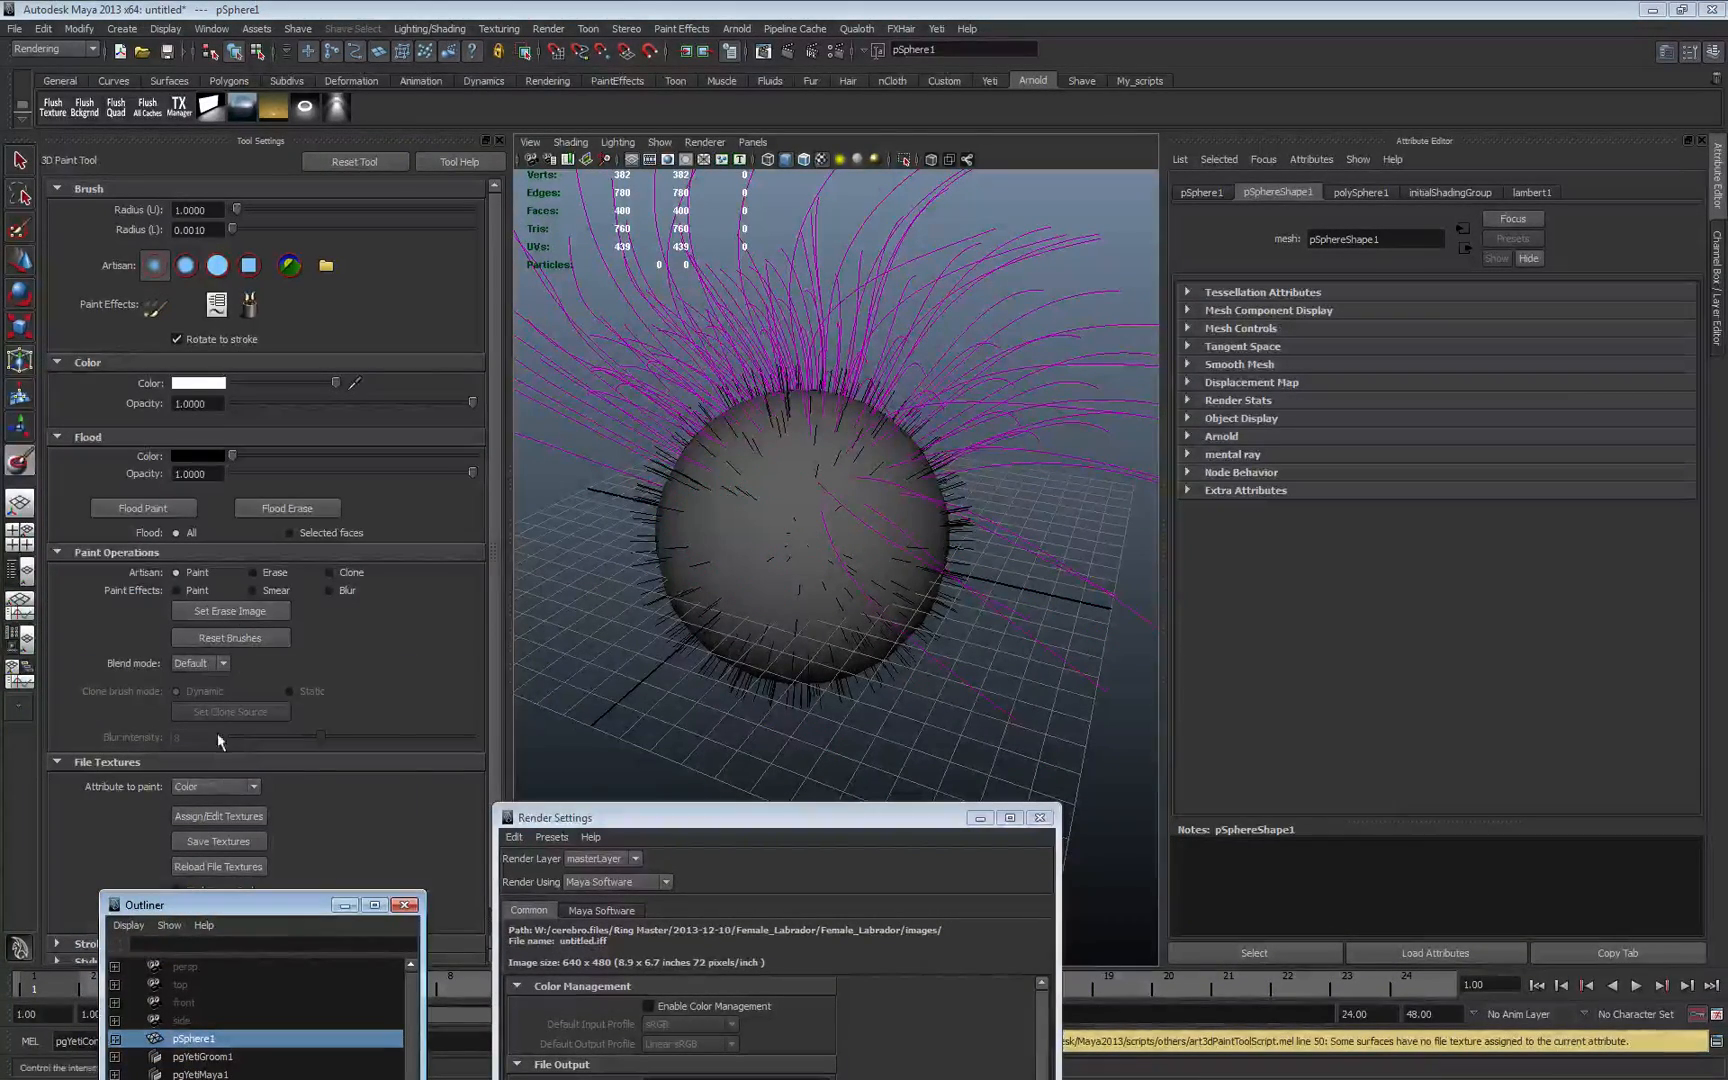
left_click(232, 815)
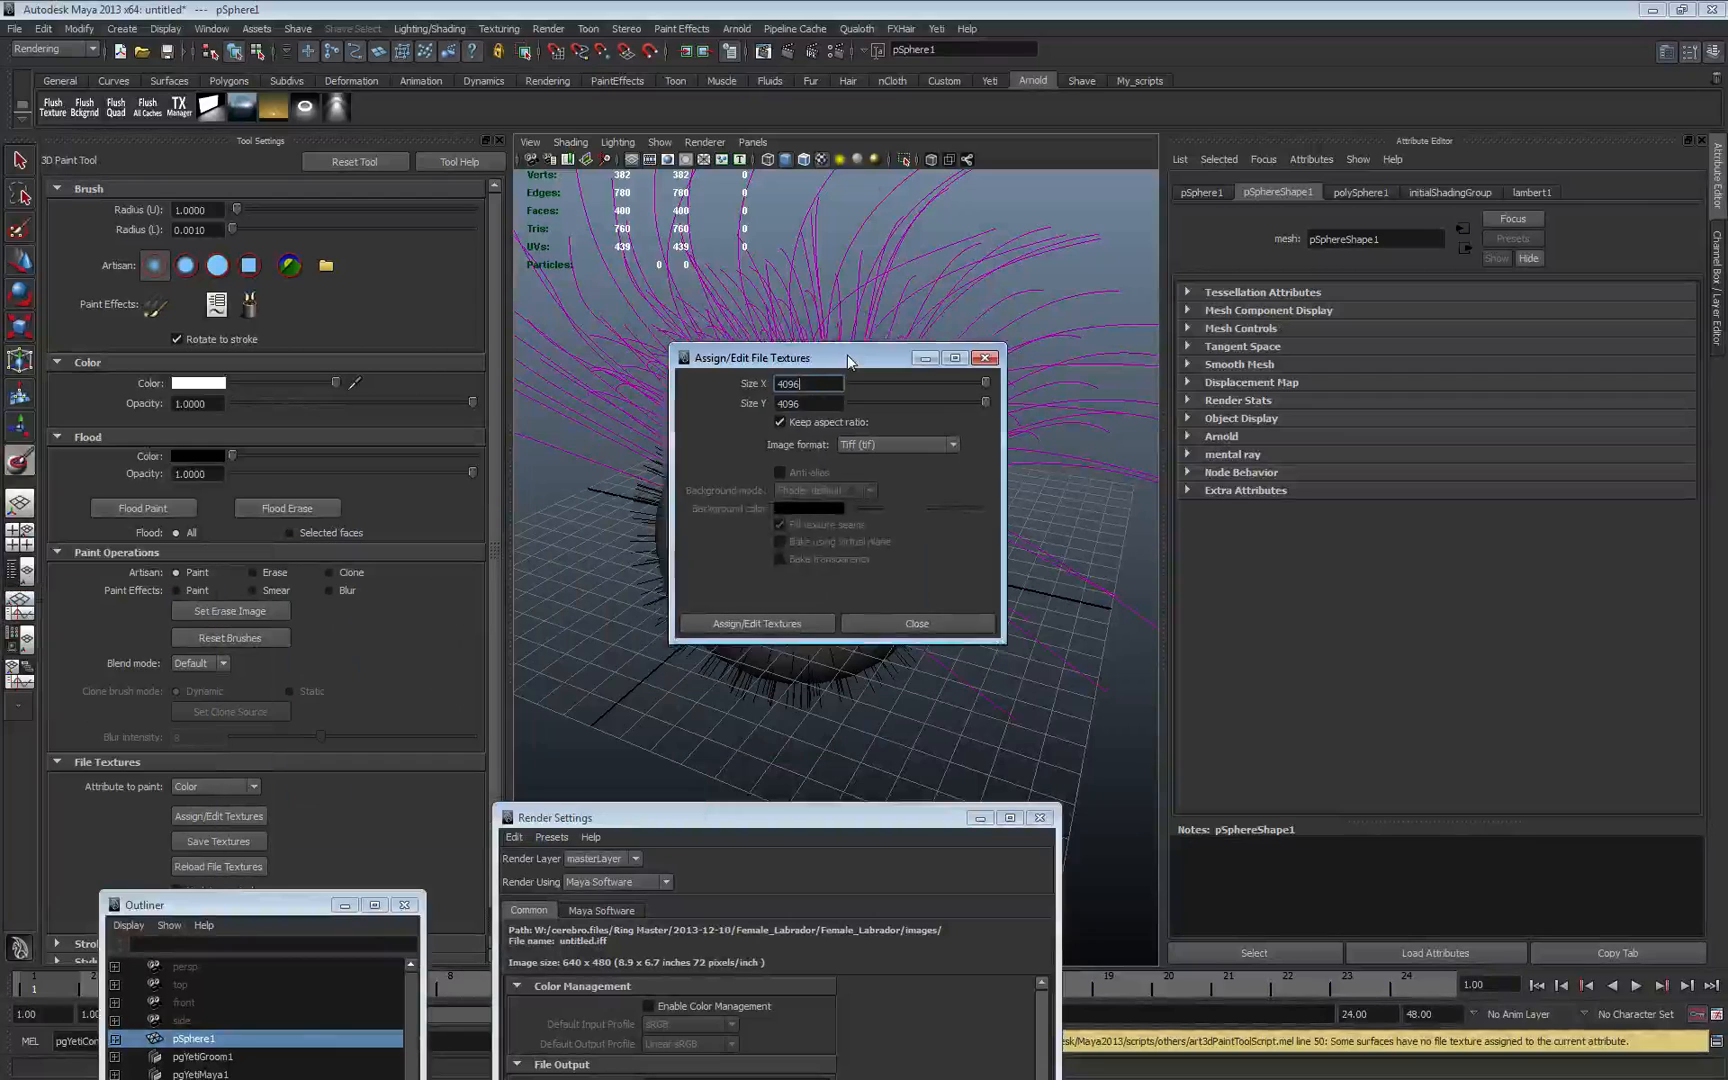
left_click_drag(813, 366, 687, 389)
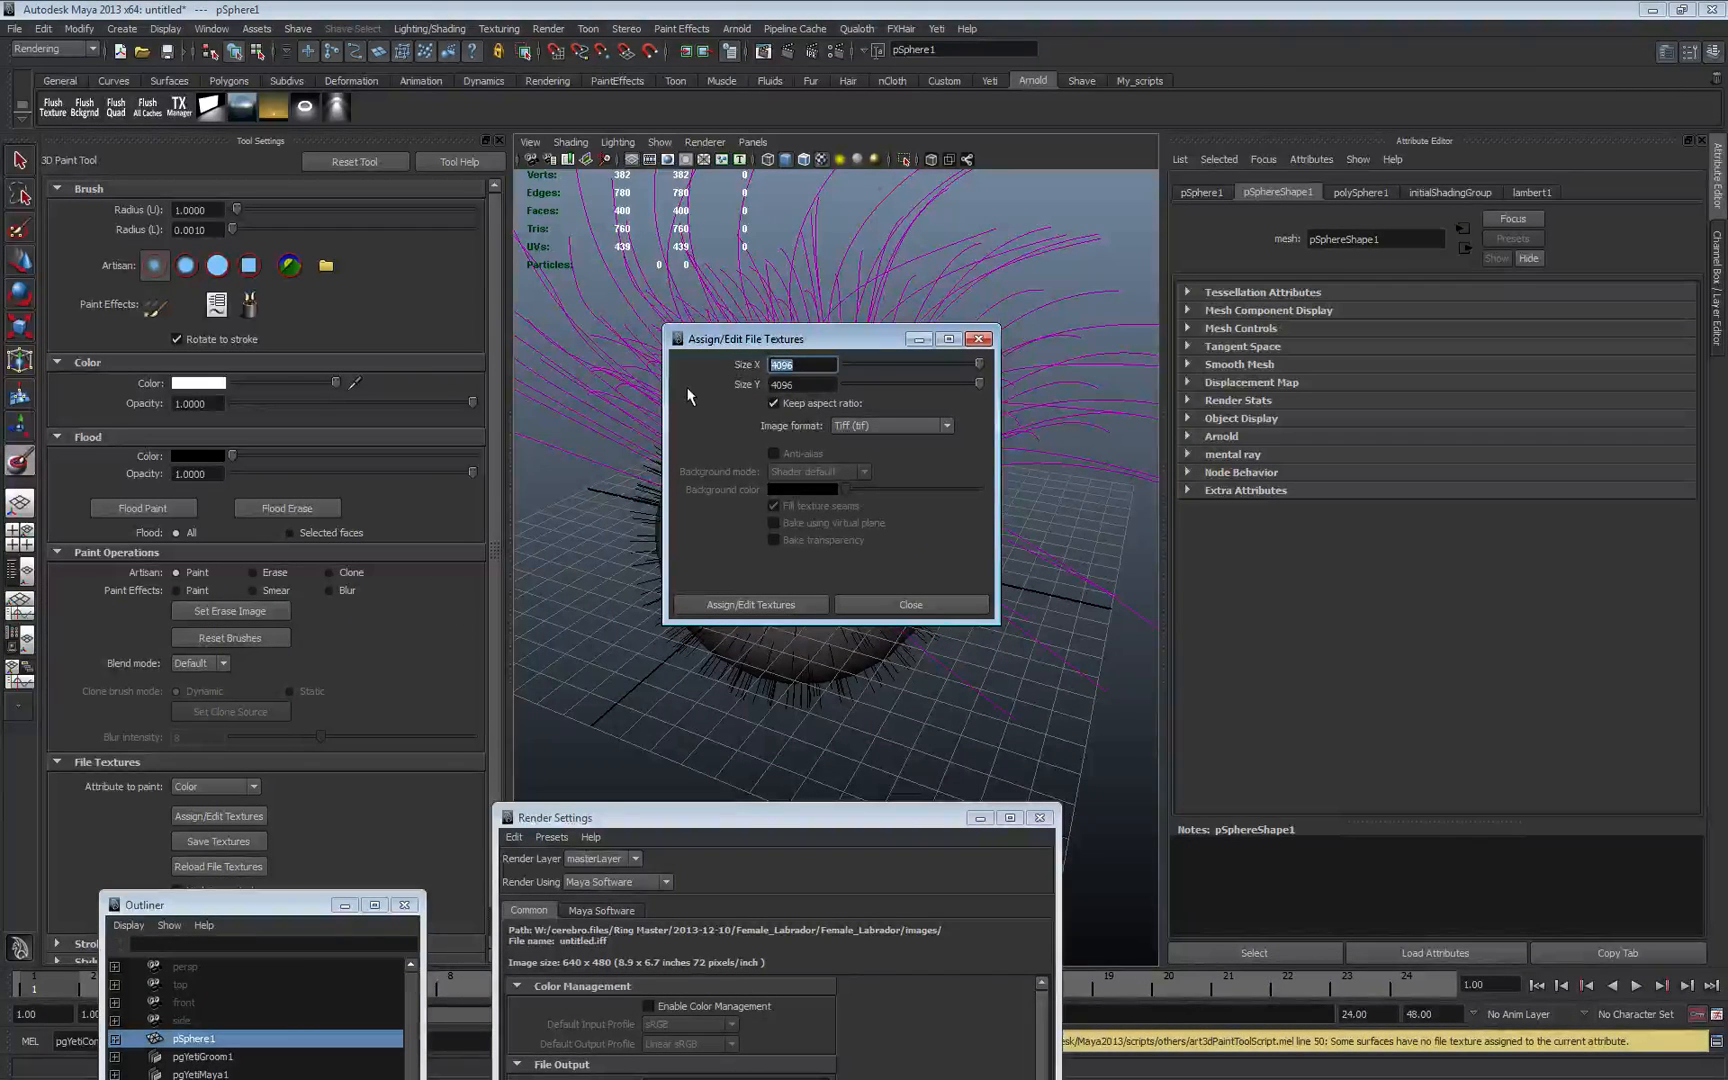
type("1024")
key("Return")
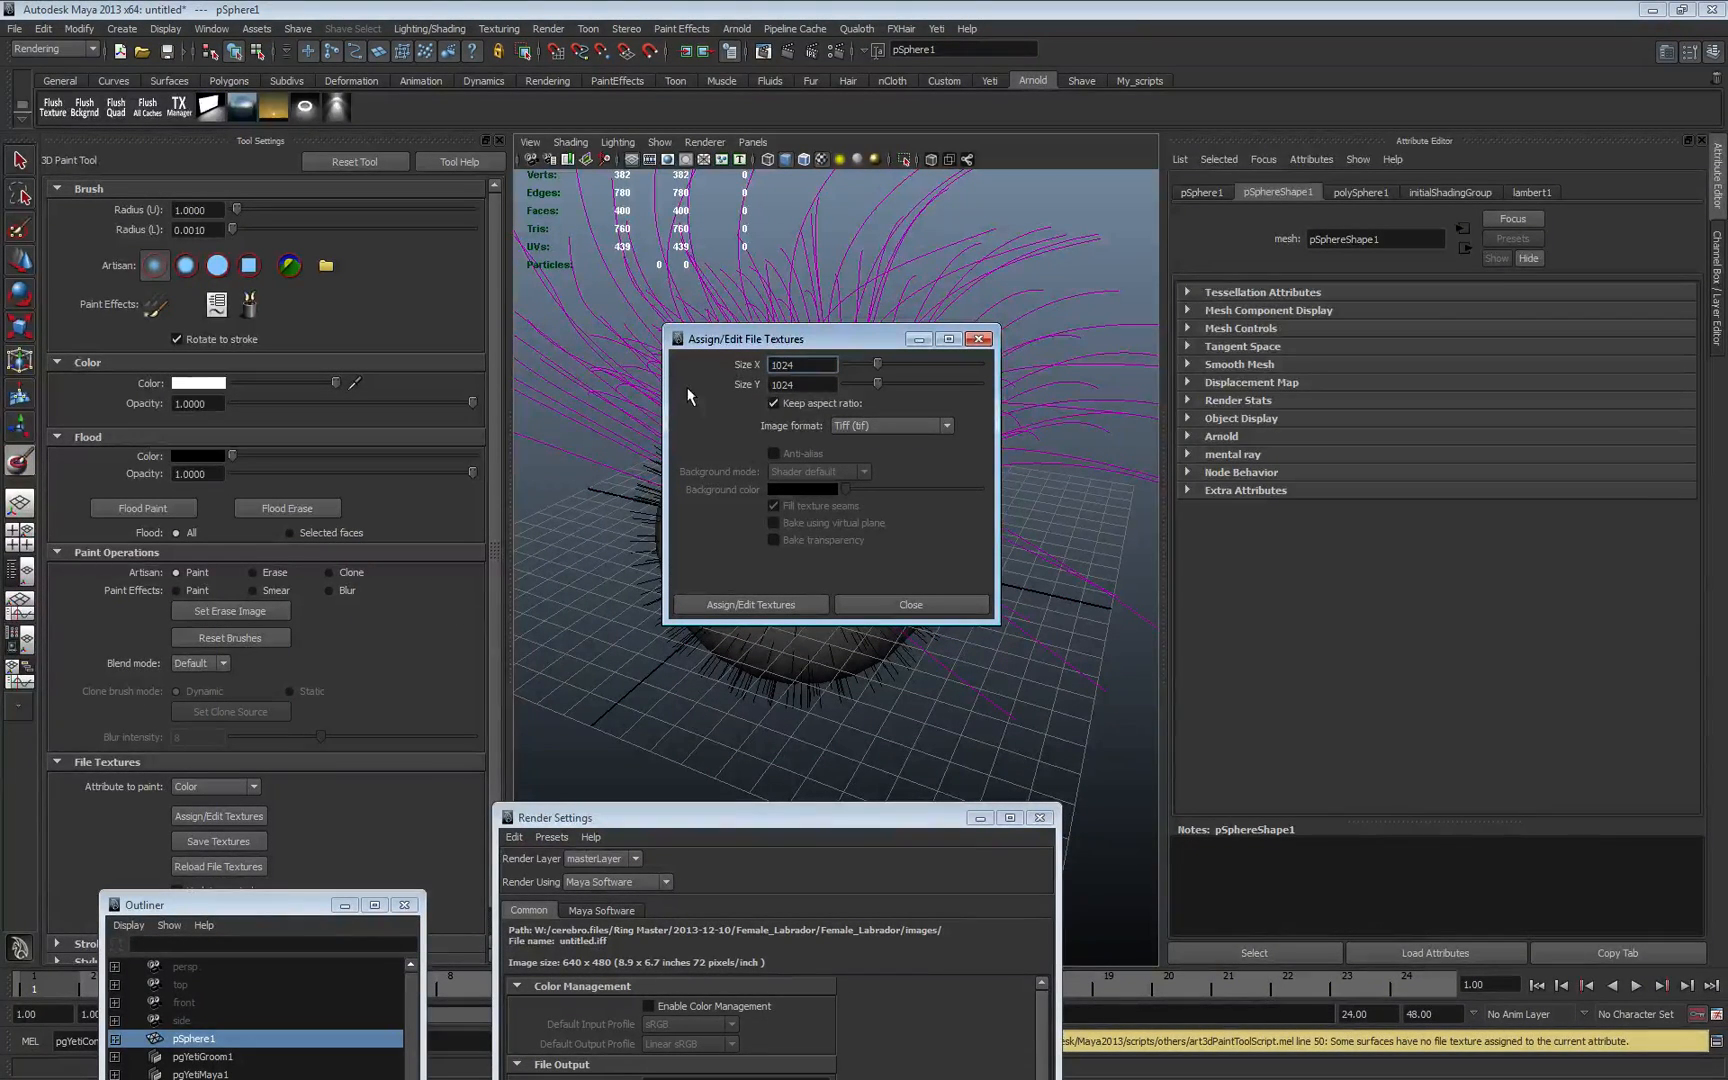
left_click(752, 605)
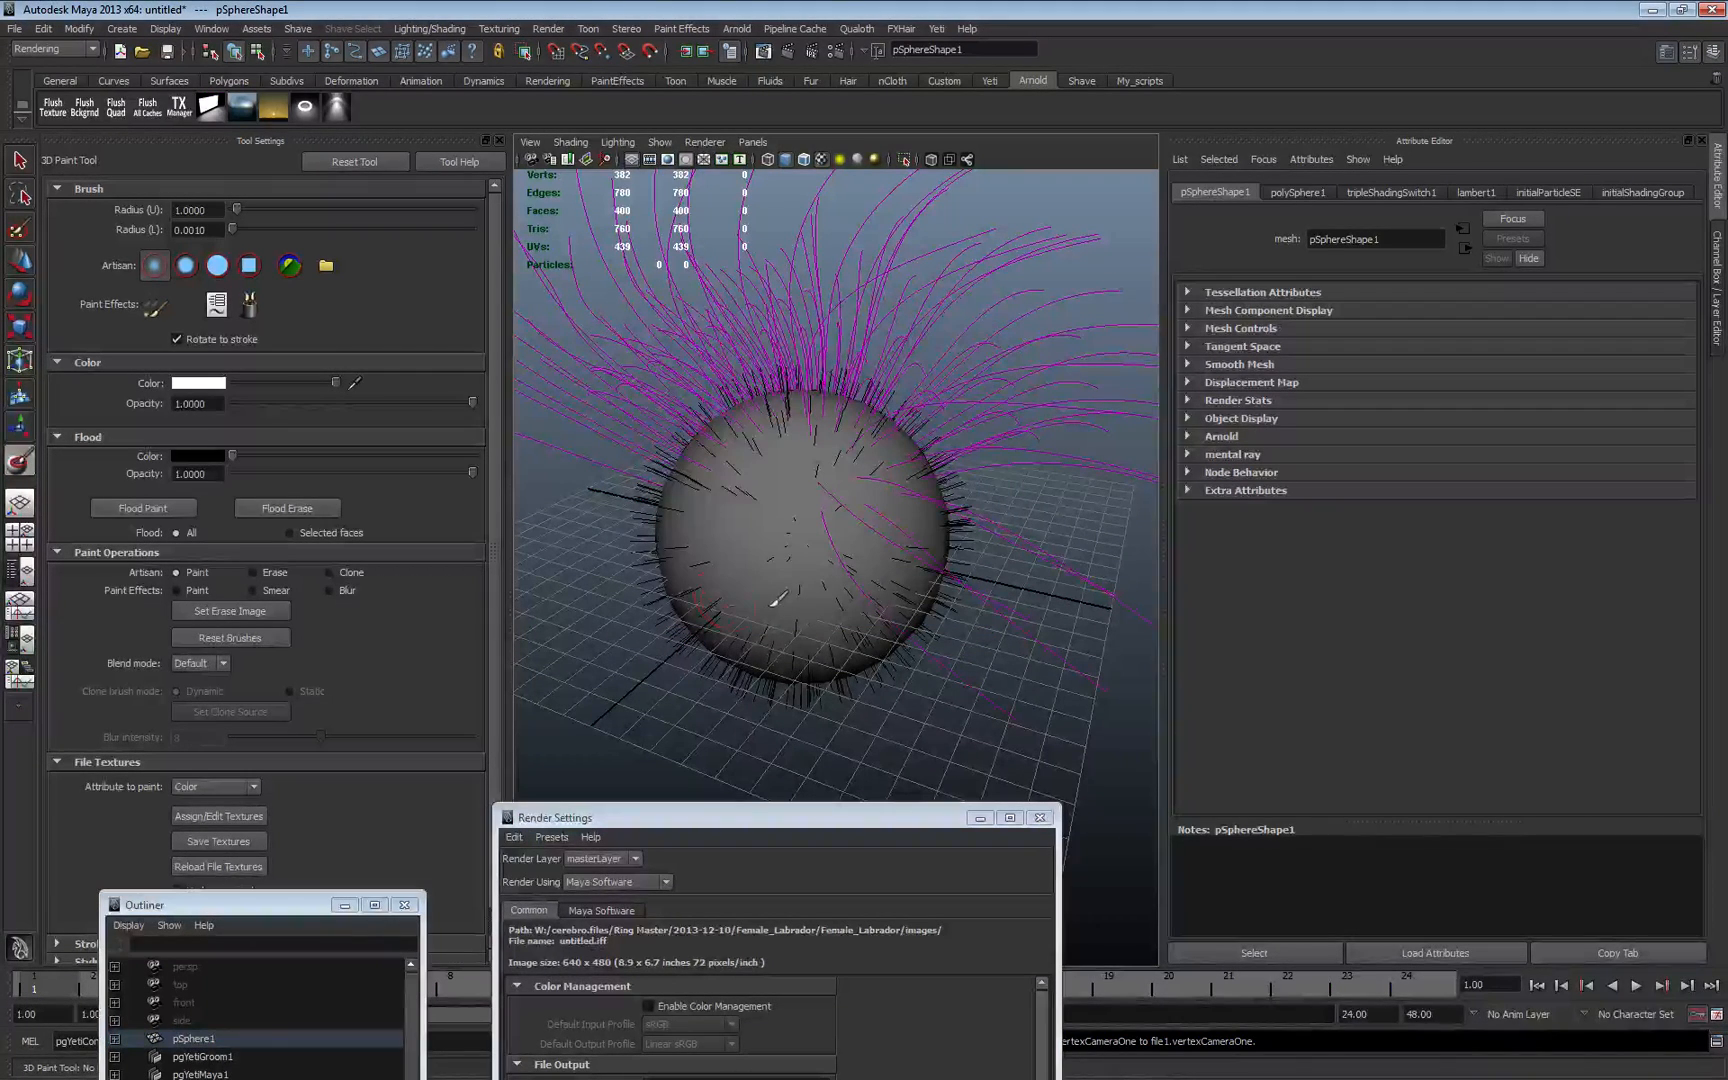
- Paint a test stroke on the sphere, and flood its whole color texture with black
left_click_drag(803, 518, 766, 483)
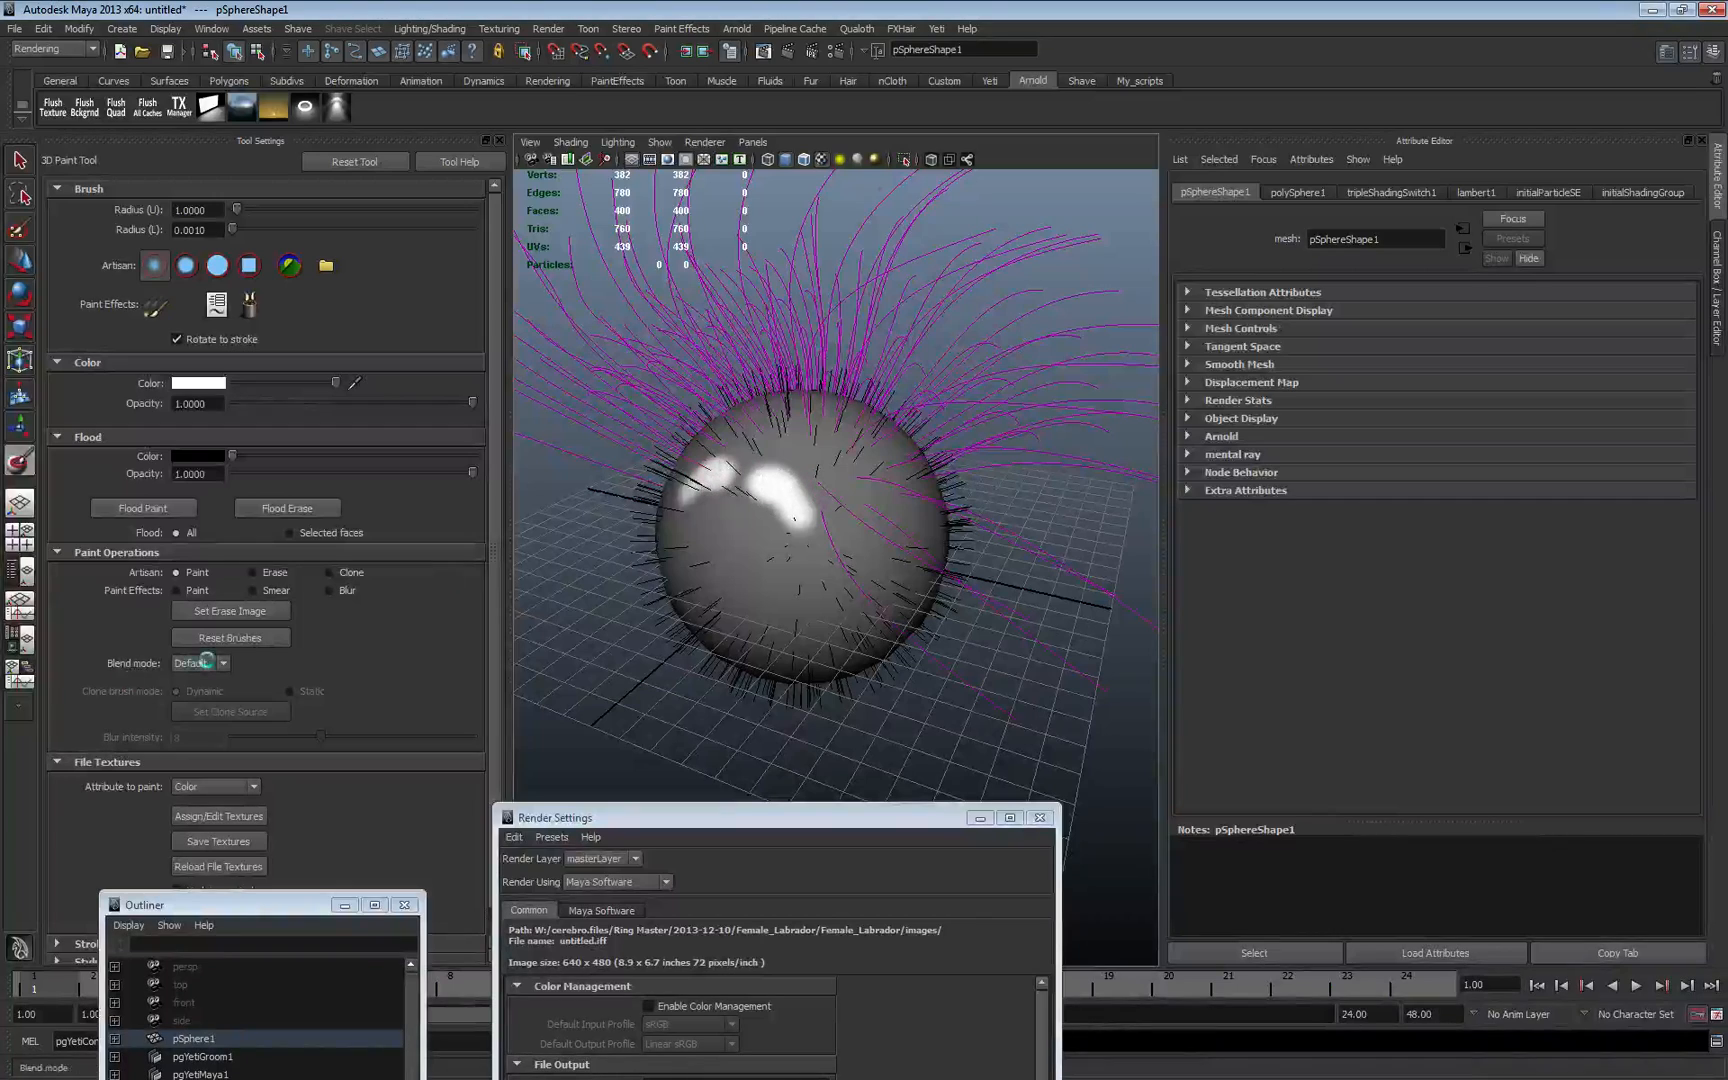
left_click(153, 508)
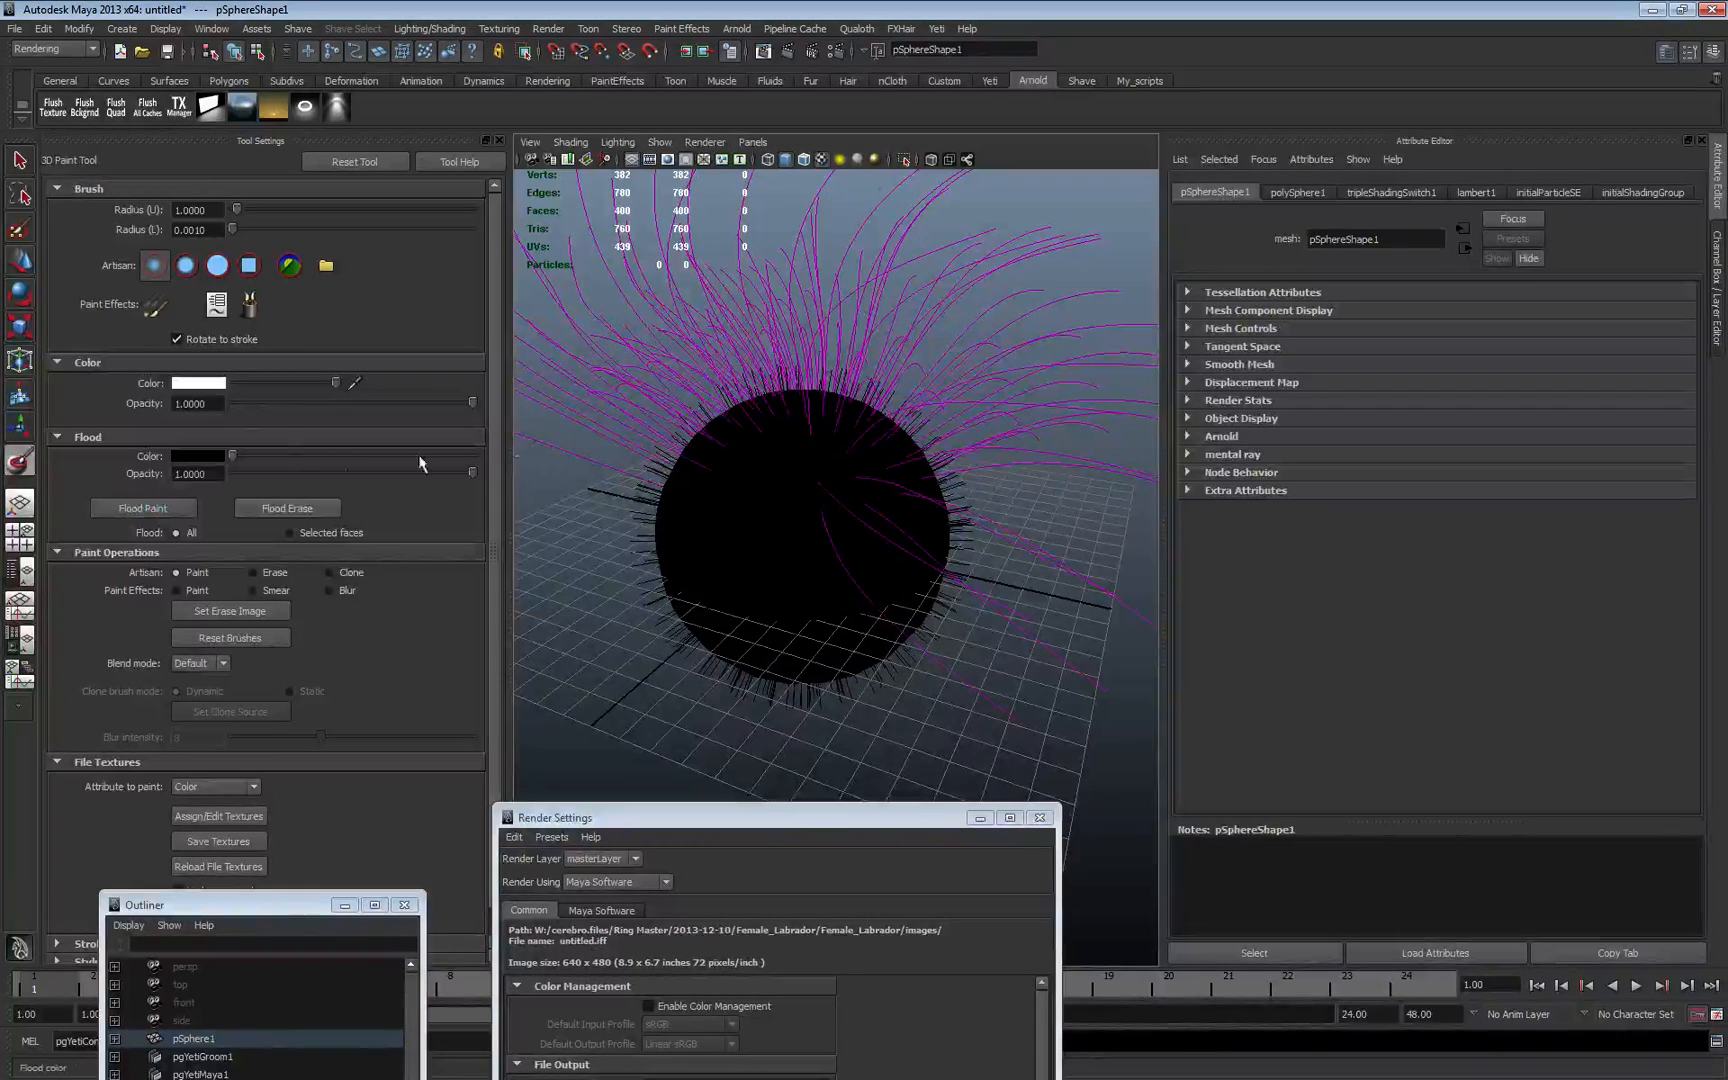
left_click(208, 387)
mouse_move(817, 484)
left_mouse_down()
mouse_move(796, 464)
mouse_move(772, 491)
left_mouse_up()
mouse_move(680, 547)
left_mouse_down()
mouse_move(842, 589)
mouse_move(774, 594)
mouse_move(862, 537)
mouse_move(791, 513)
mouse_move(806, 515)
left_mouse_up()
key("ctrl+z")
key("ctrl+z")
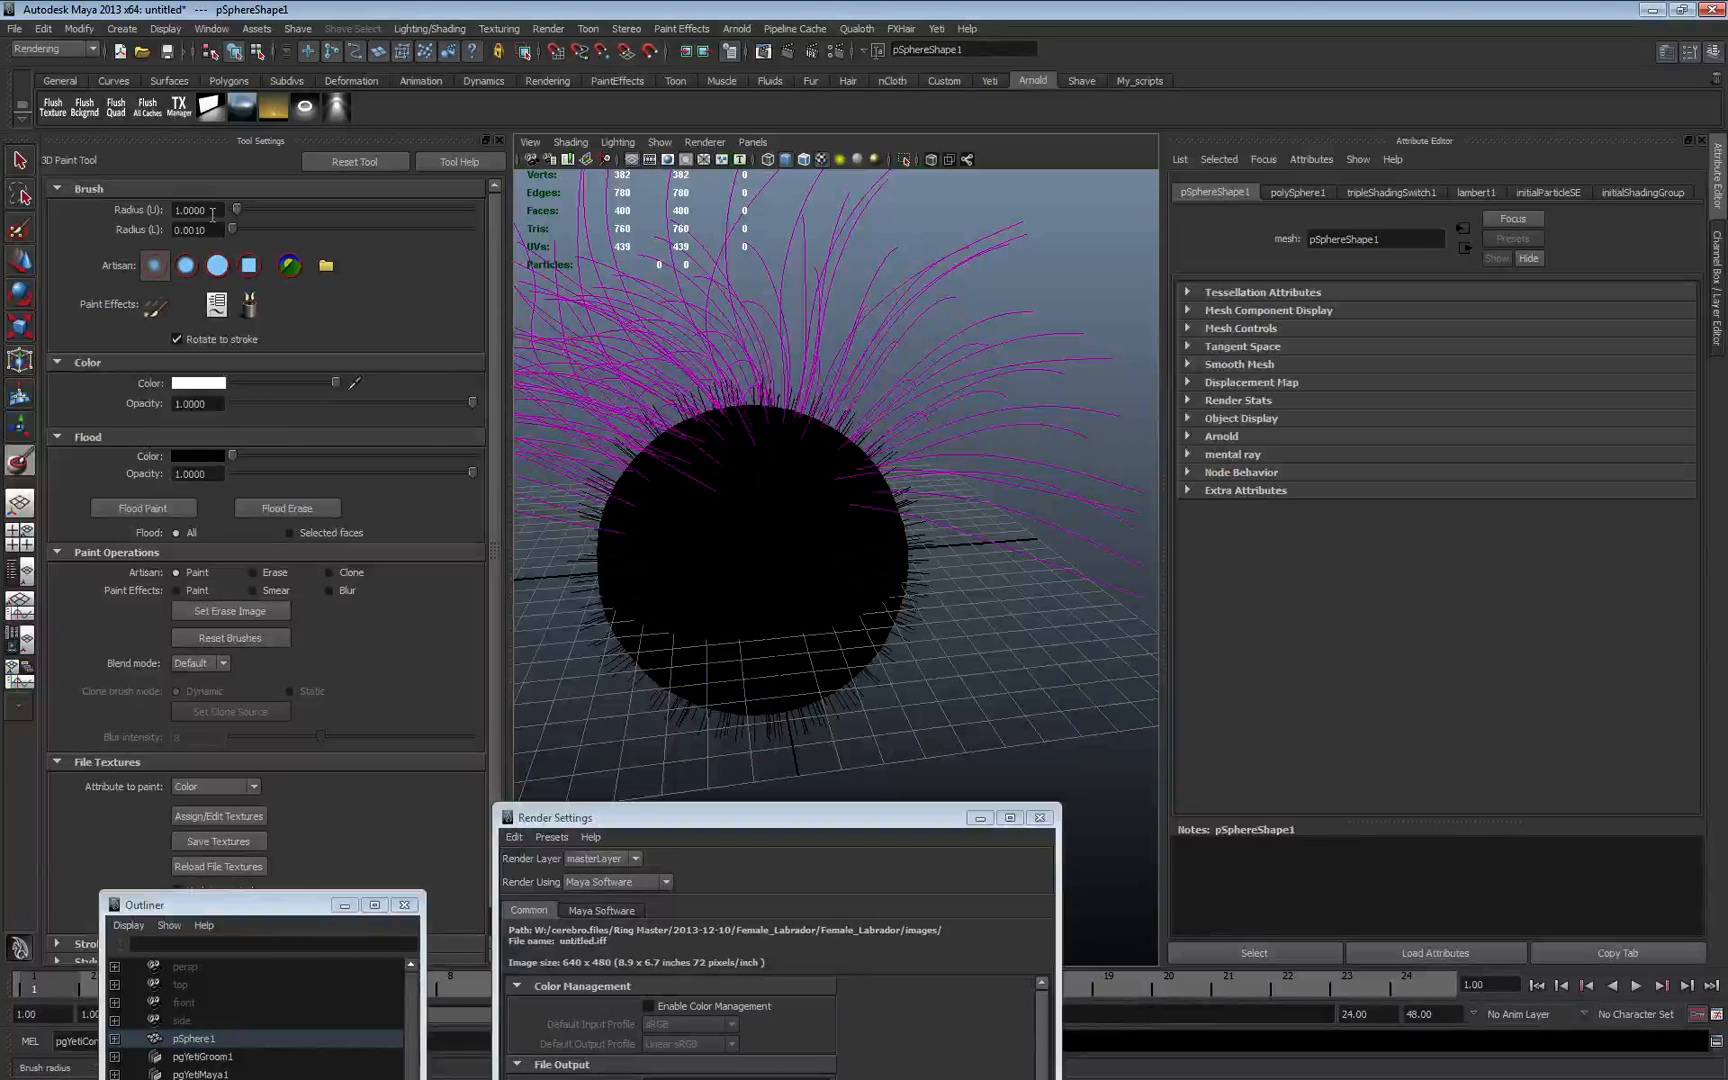
- Set the 3D Paint brush's upper radius to 0.35
left_click_drag(214, 211, 80, 230)
type("0.1")
key("Return")
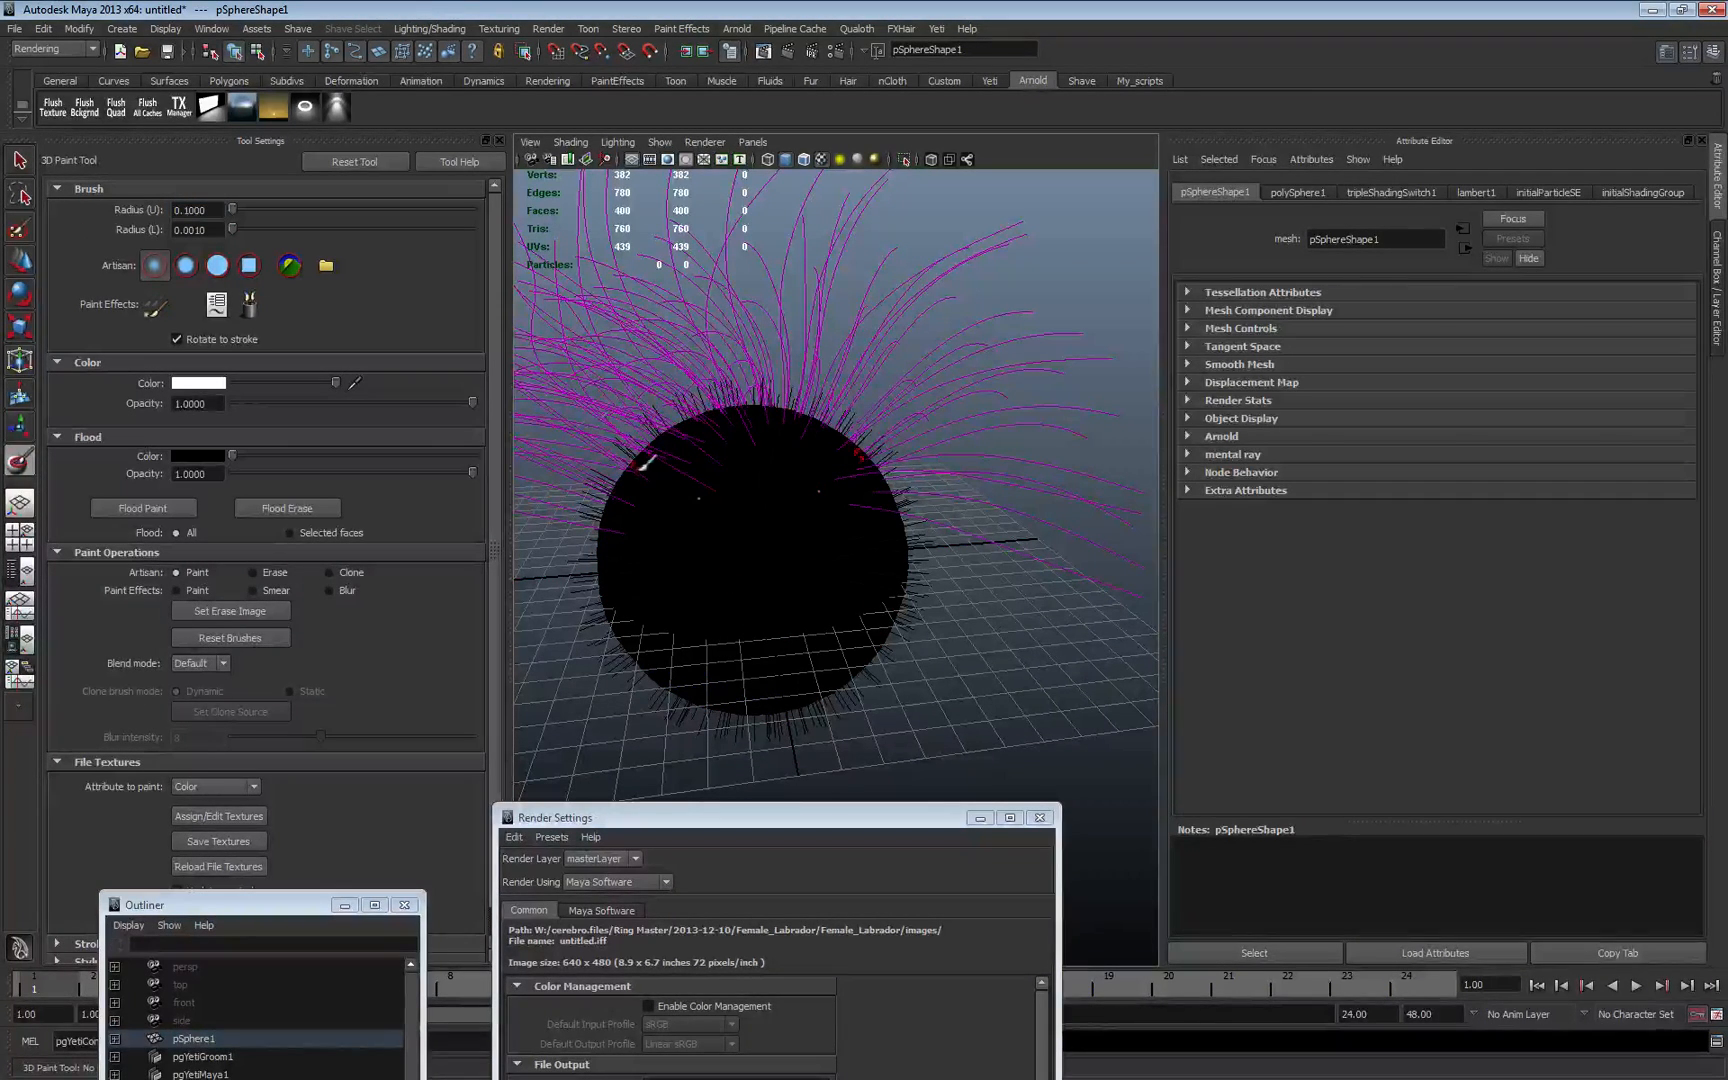
left_click_drag(224, 211, 173, 211)
type("0.35")
key("Return")
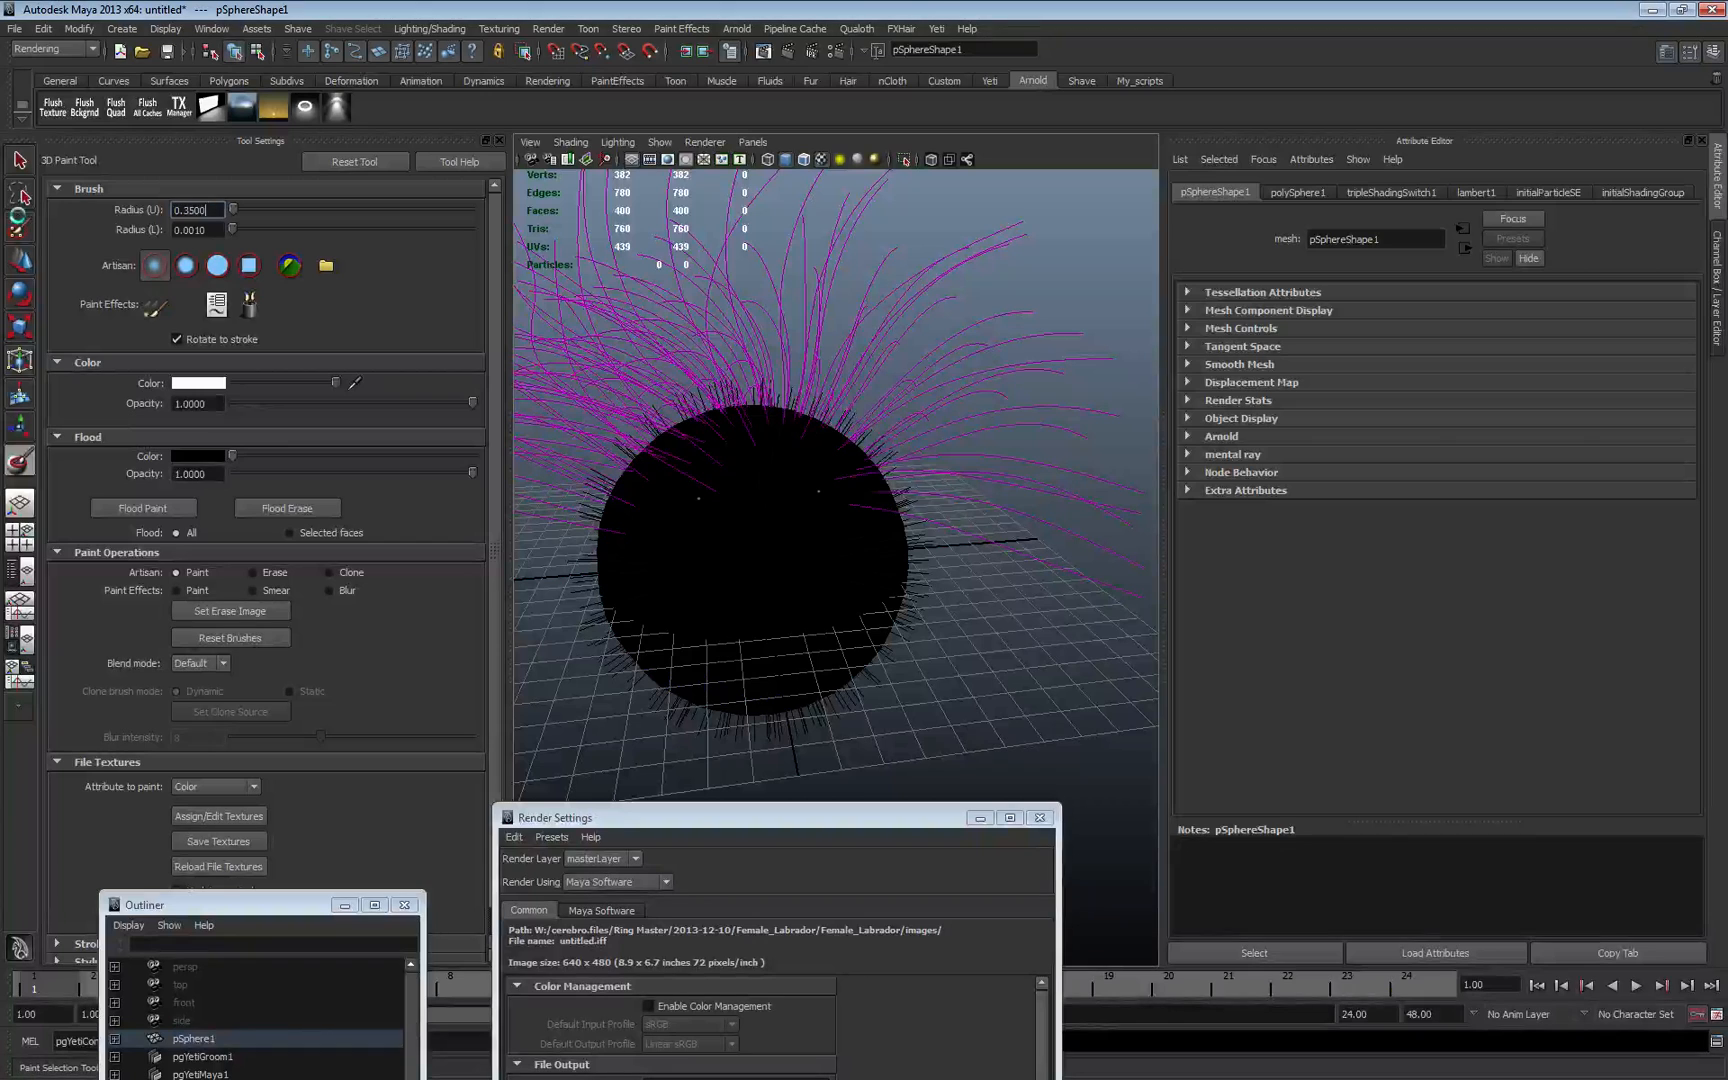
- Paint a white face on the black sphere with ringed eyes, a nose, eyebrows and a smiling mouth
mouse_move(706, 482)
left_mouse_down()
mouse_move(688, 522)
mouse_move(716, 487)
left_mouse_up()
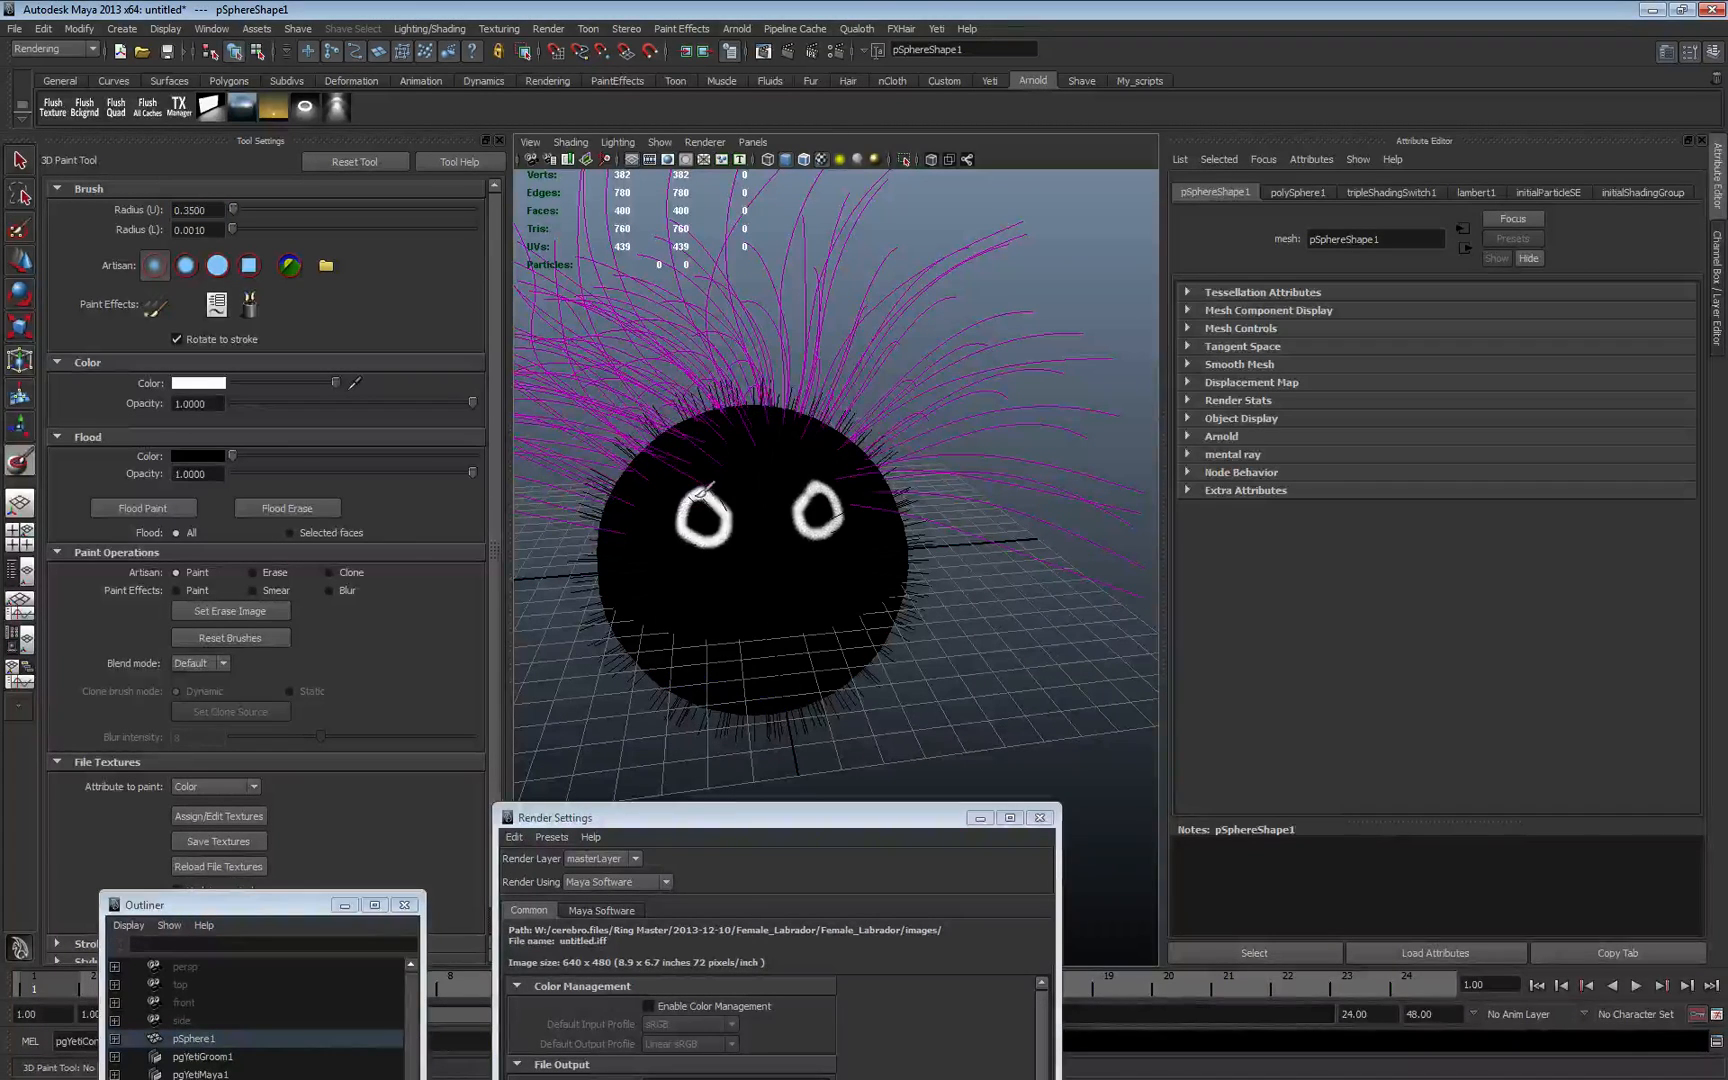
mouse_move(688, 575)
left_mouse_down()
mouse_move(785, 619)
mouse_move(808, 608)
left_mouse_up()
mouse_move(769, 498)
left_mouse_down()
mouse_move(777, 572)
mouse_move(778, 520)
mouse_move(776, 541)
left_mouse_up()
left_click_drag(757, 466, 684, 466)
left_click_drag(925, 603, 868, 612, "alt")
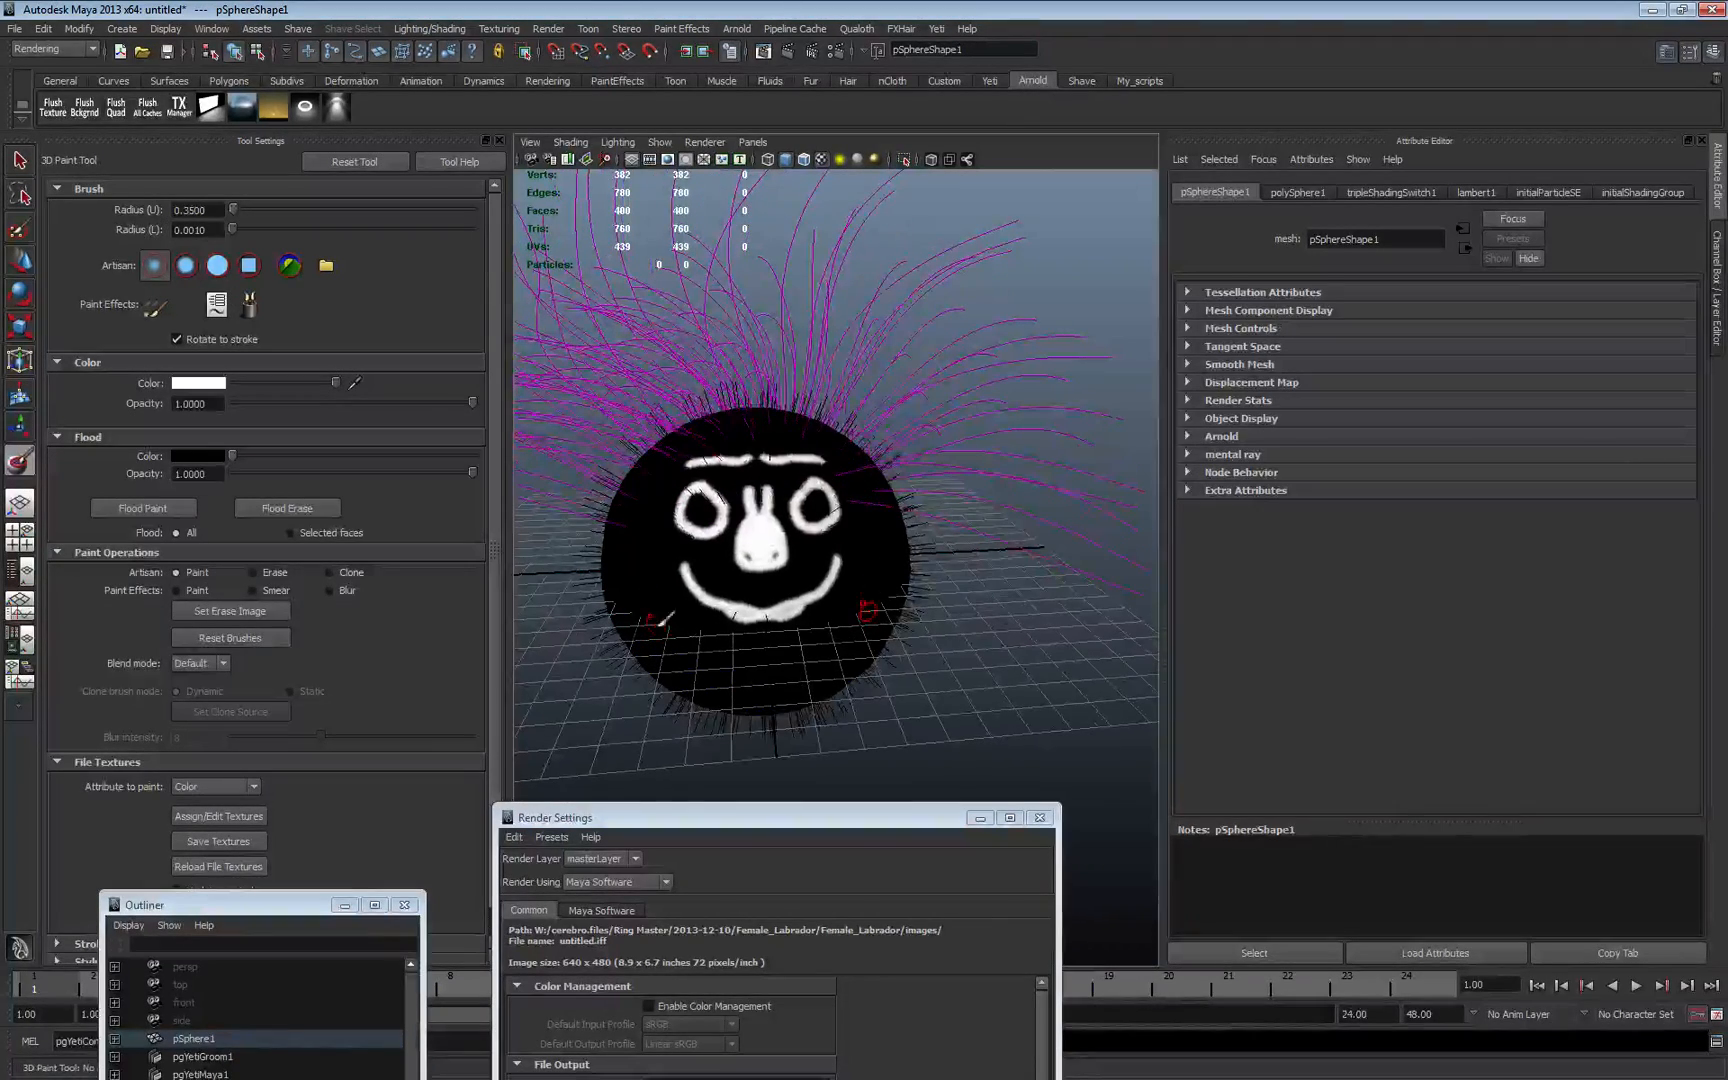
- Save the scene as qqq.mb and save the painted textures to disk
left_click(231, 840)
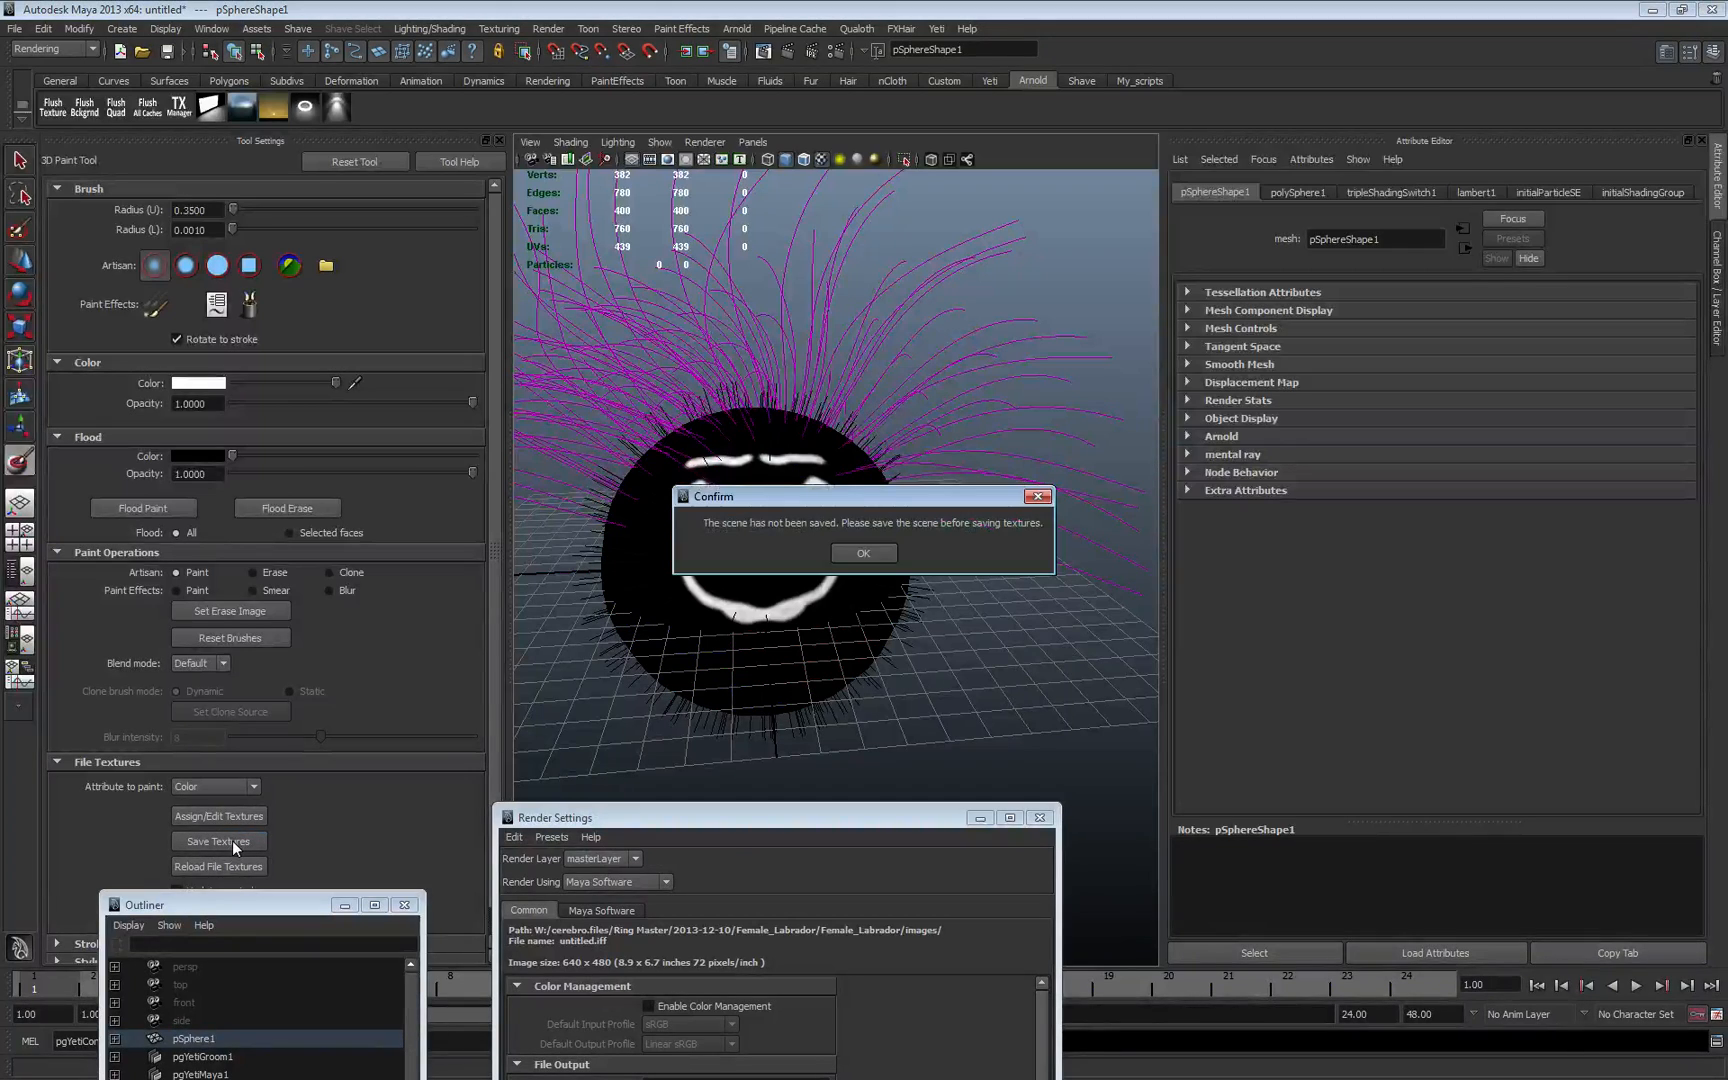
left_click(850, 549)
left_click(15, 29)
left_click(69, 109)
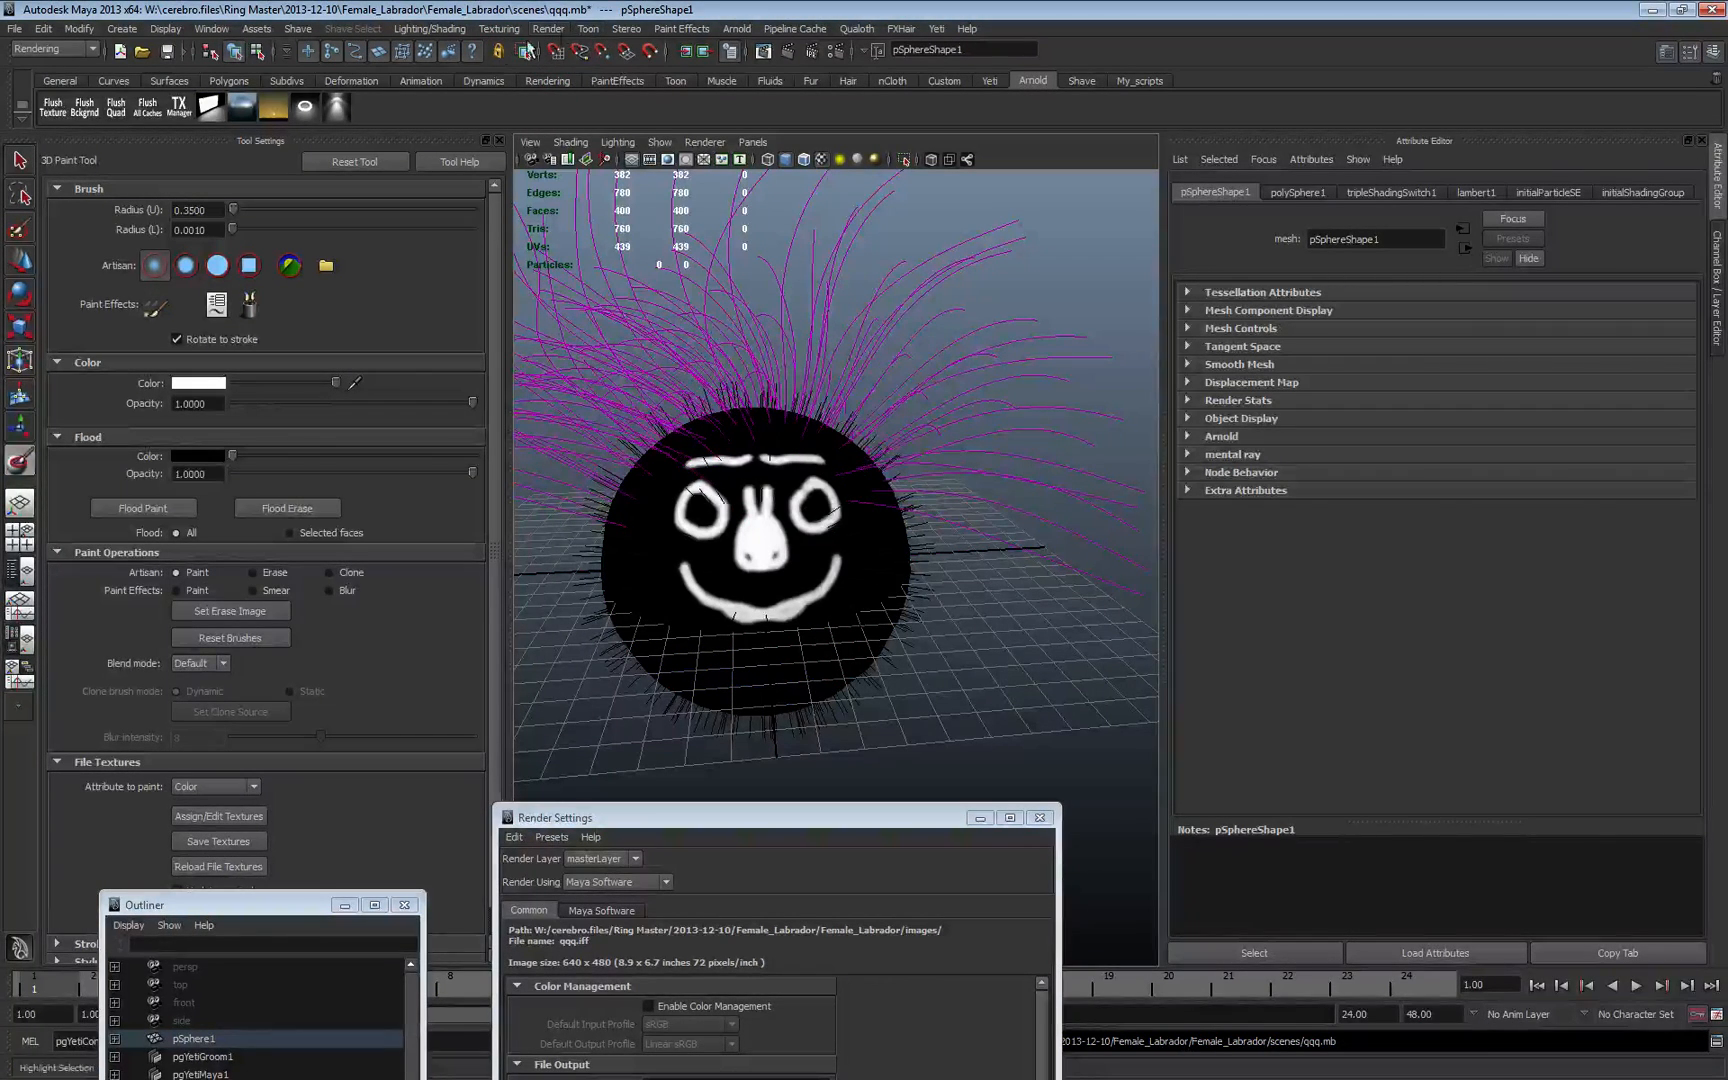
left_click(217, 841)
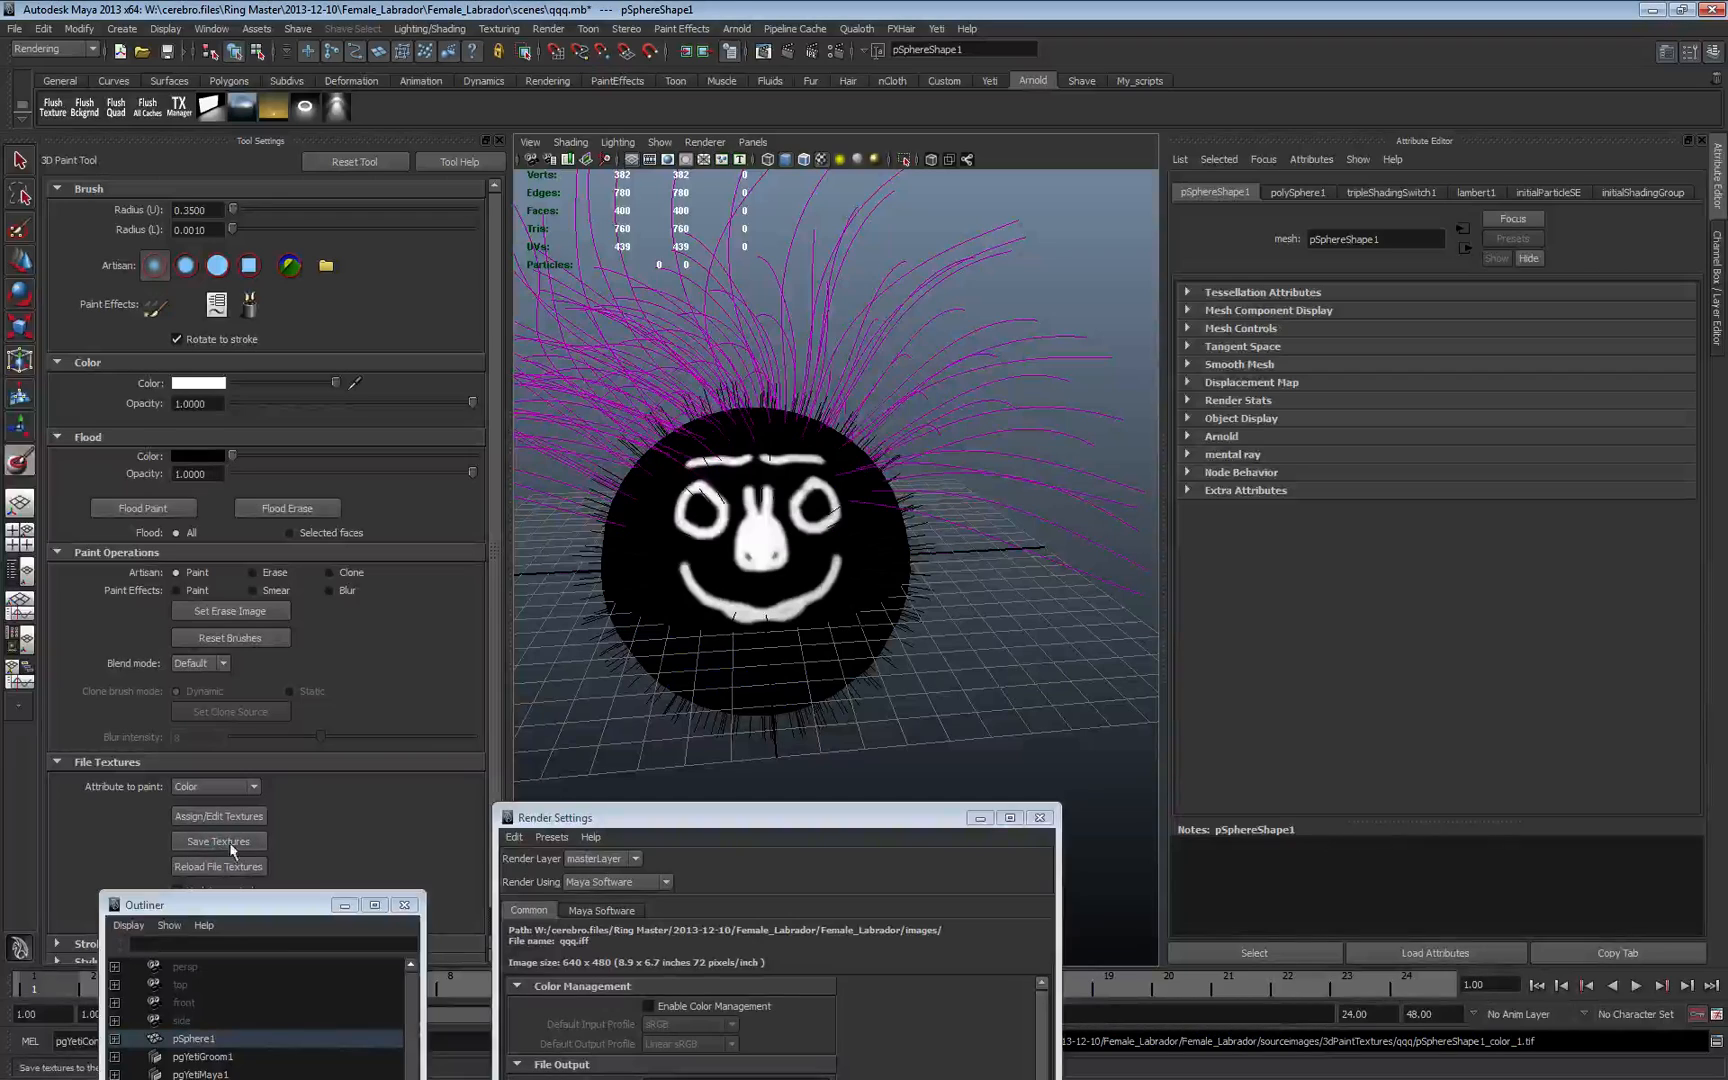
- Select the full saved path of pSphereShape1_color_1.tif in the Script Editor history and move the editor out of the way
left_click(1720, 1043)
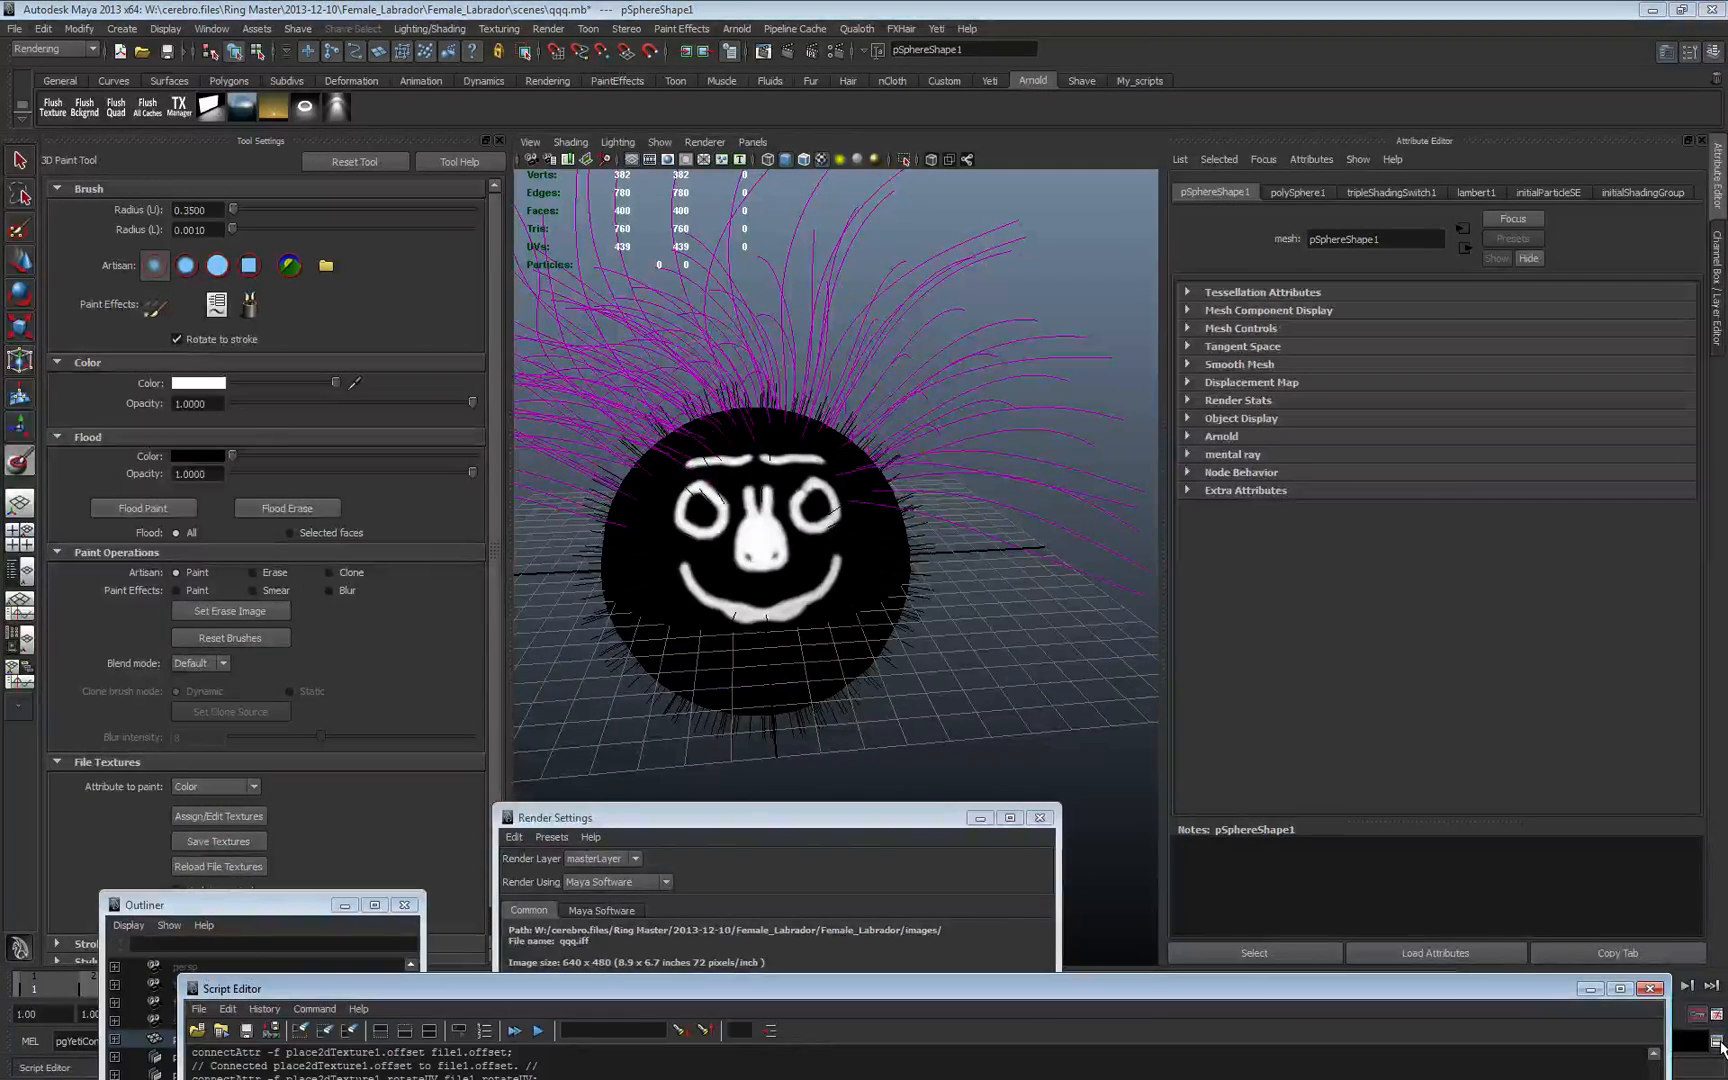
left_click_drag(1432, 982, 1406, 209)
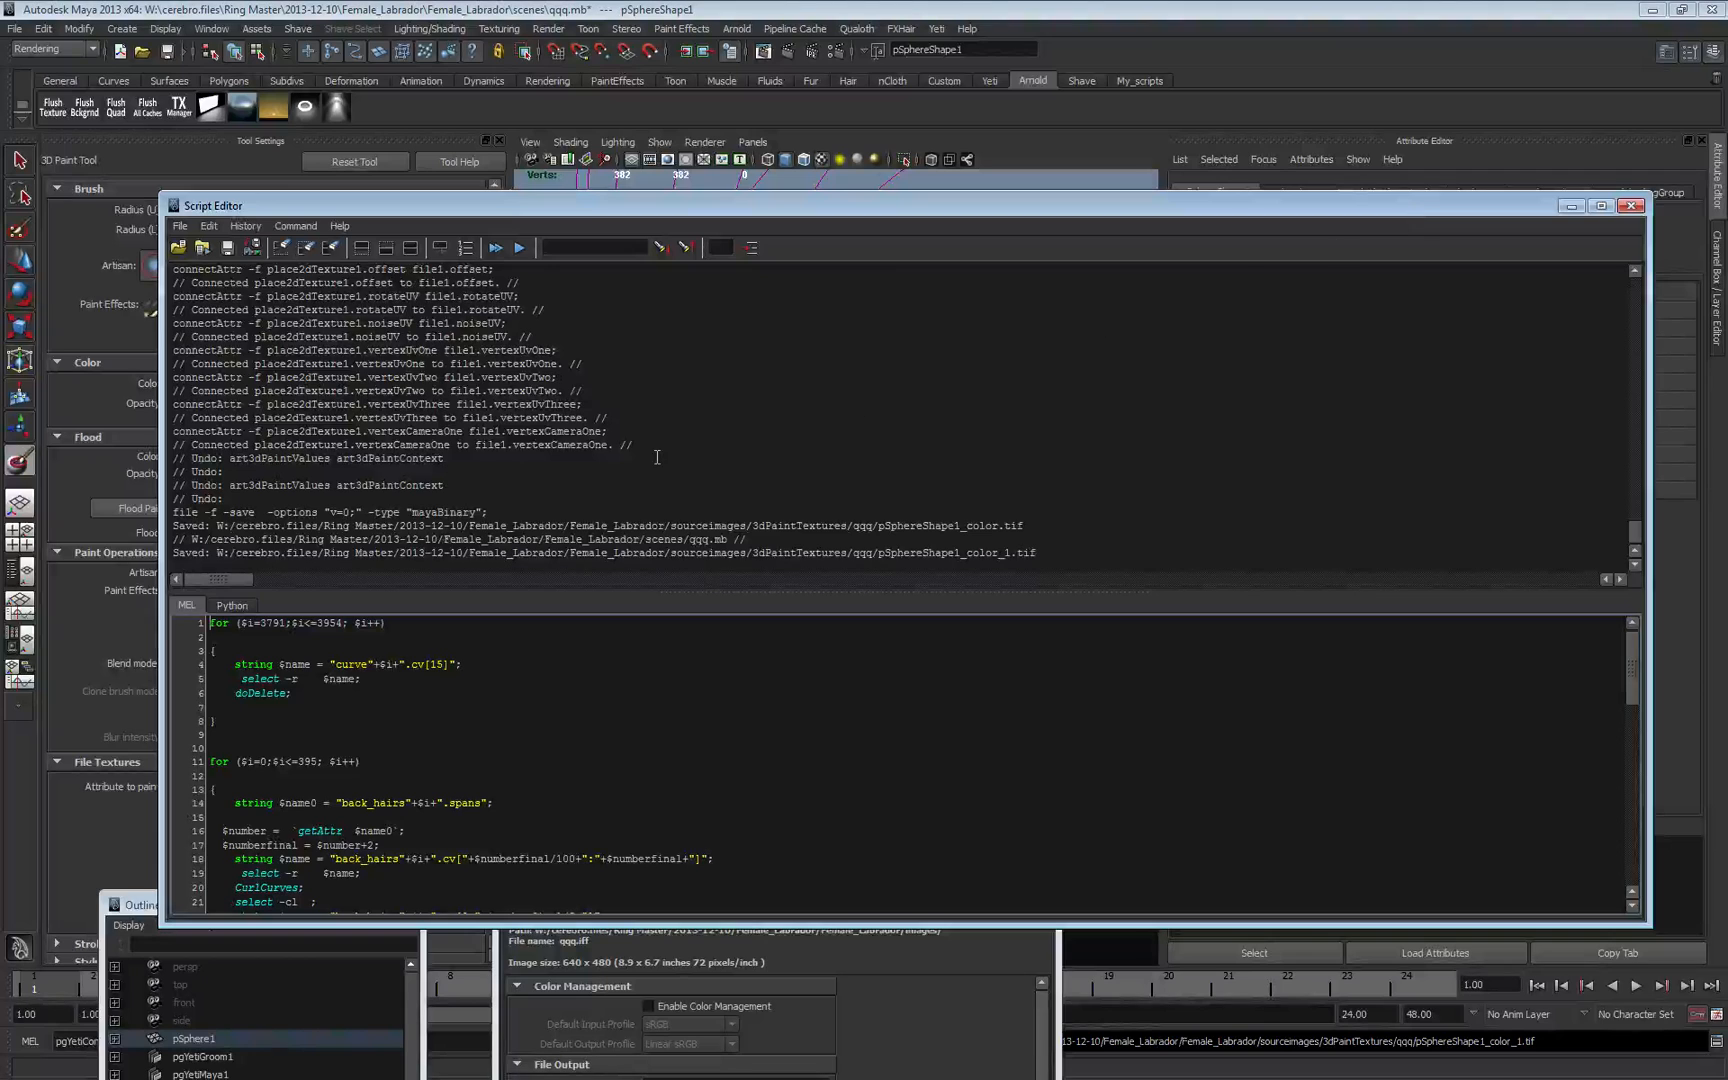
left_click_drag(318, 553, 337, 554)
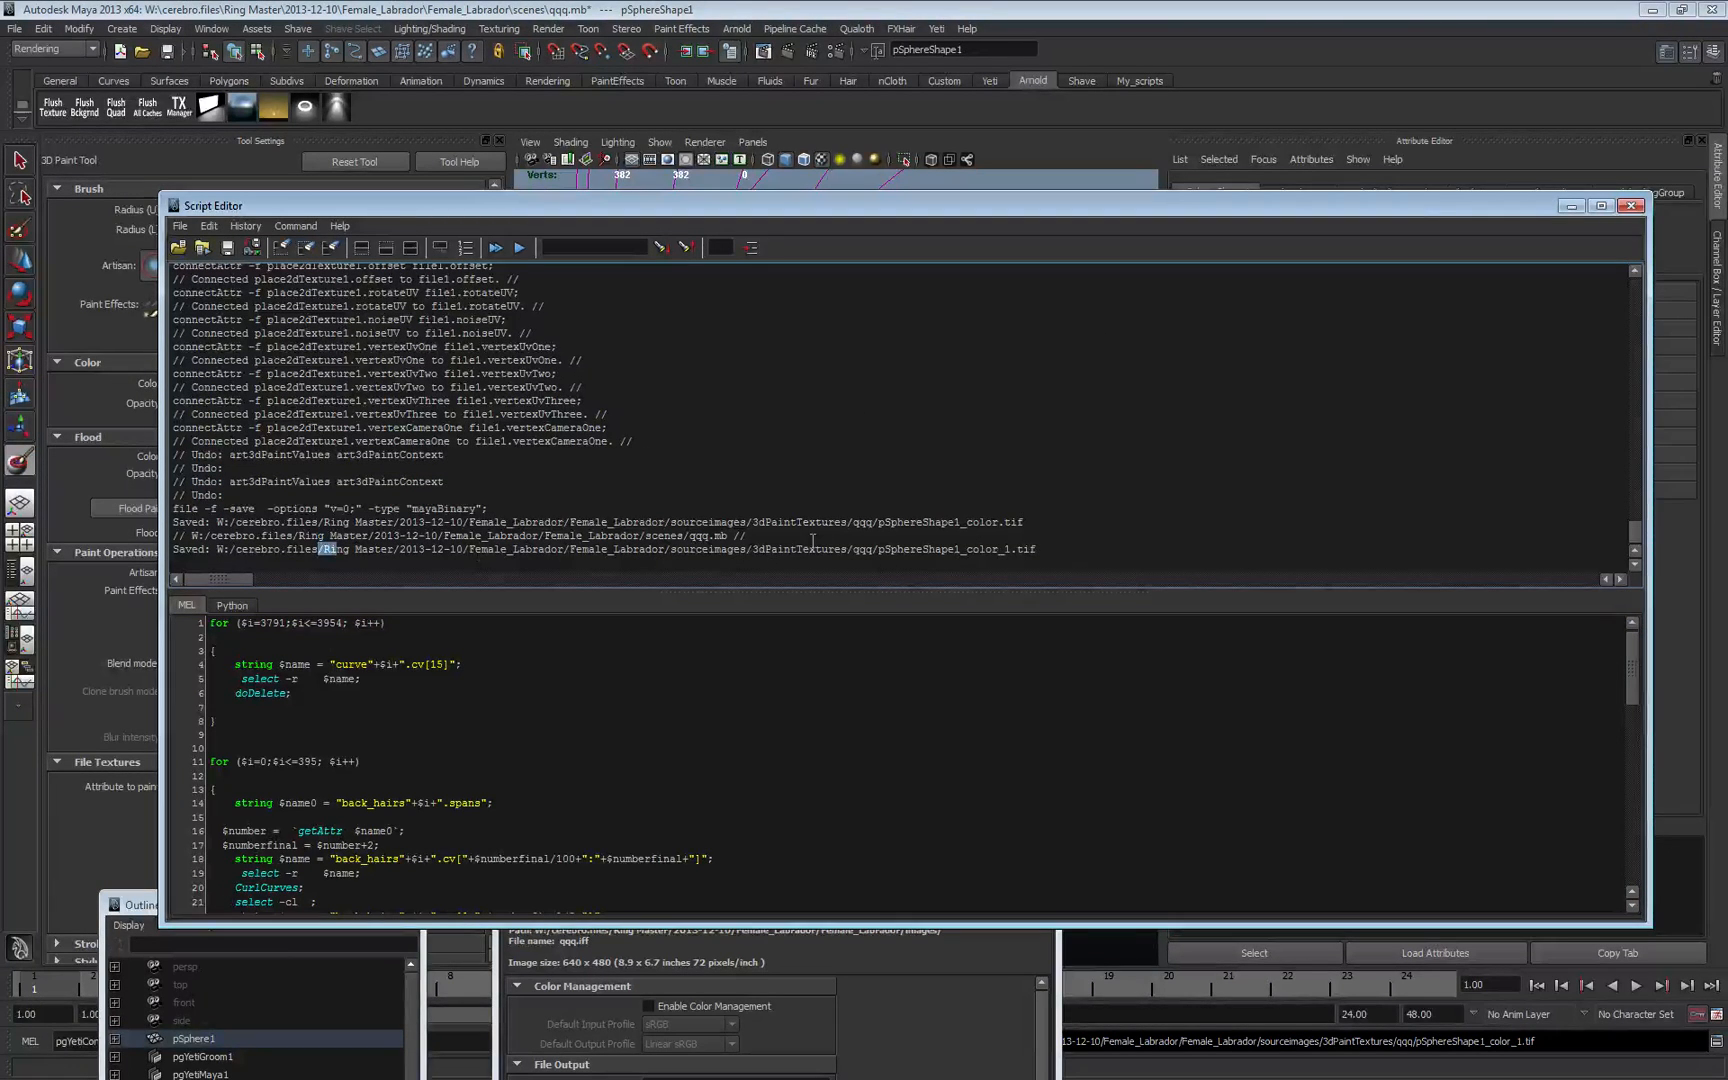
left_click(1038, 548)
left_click_drag(1020, 549, 229, 549)
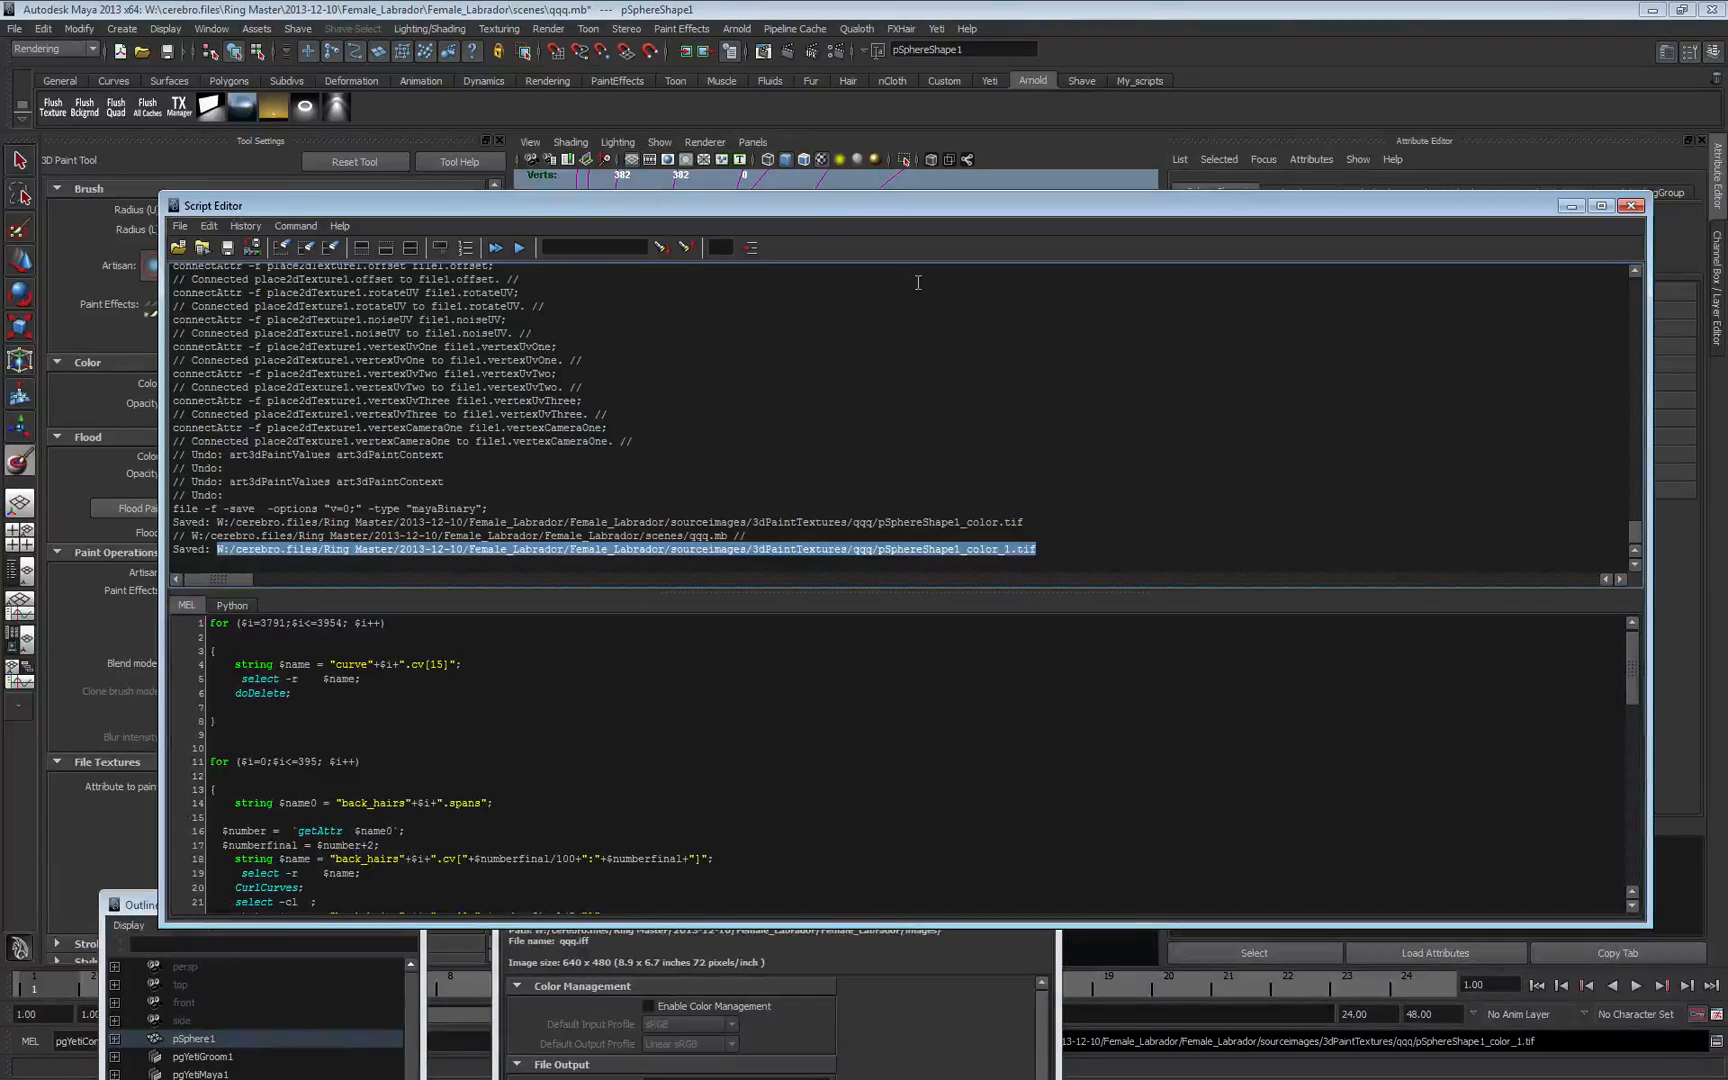
left_click_drag(916, 206, 944, 1067)
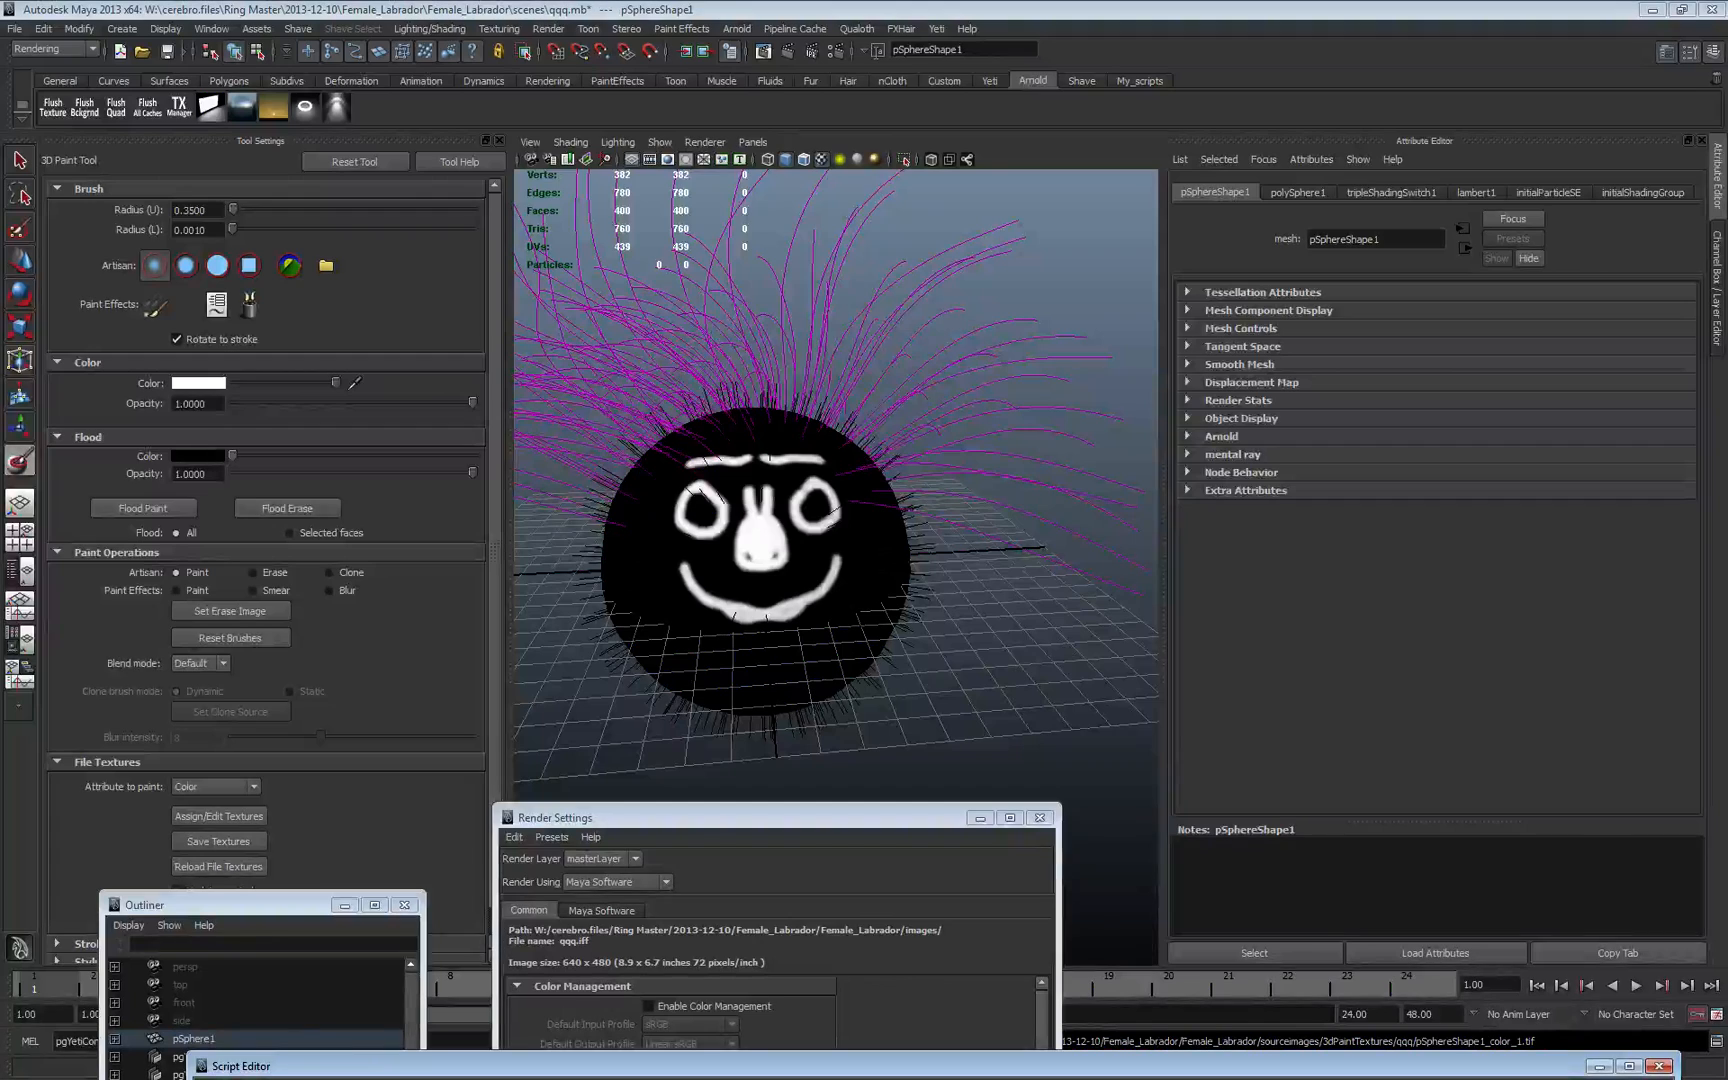
- Return to the Yeti graph and space import4, scatter3 and grow3 apart in their row
key("alt+Tab")
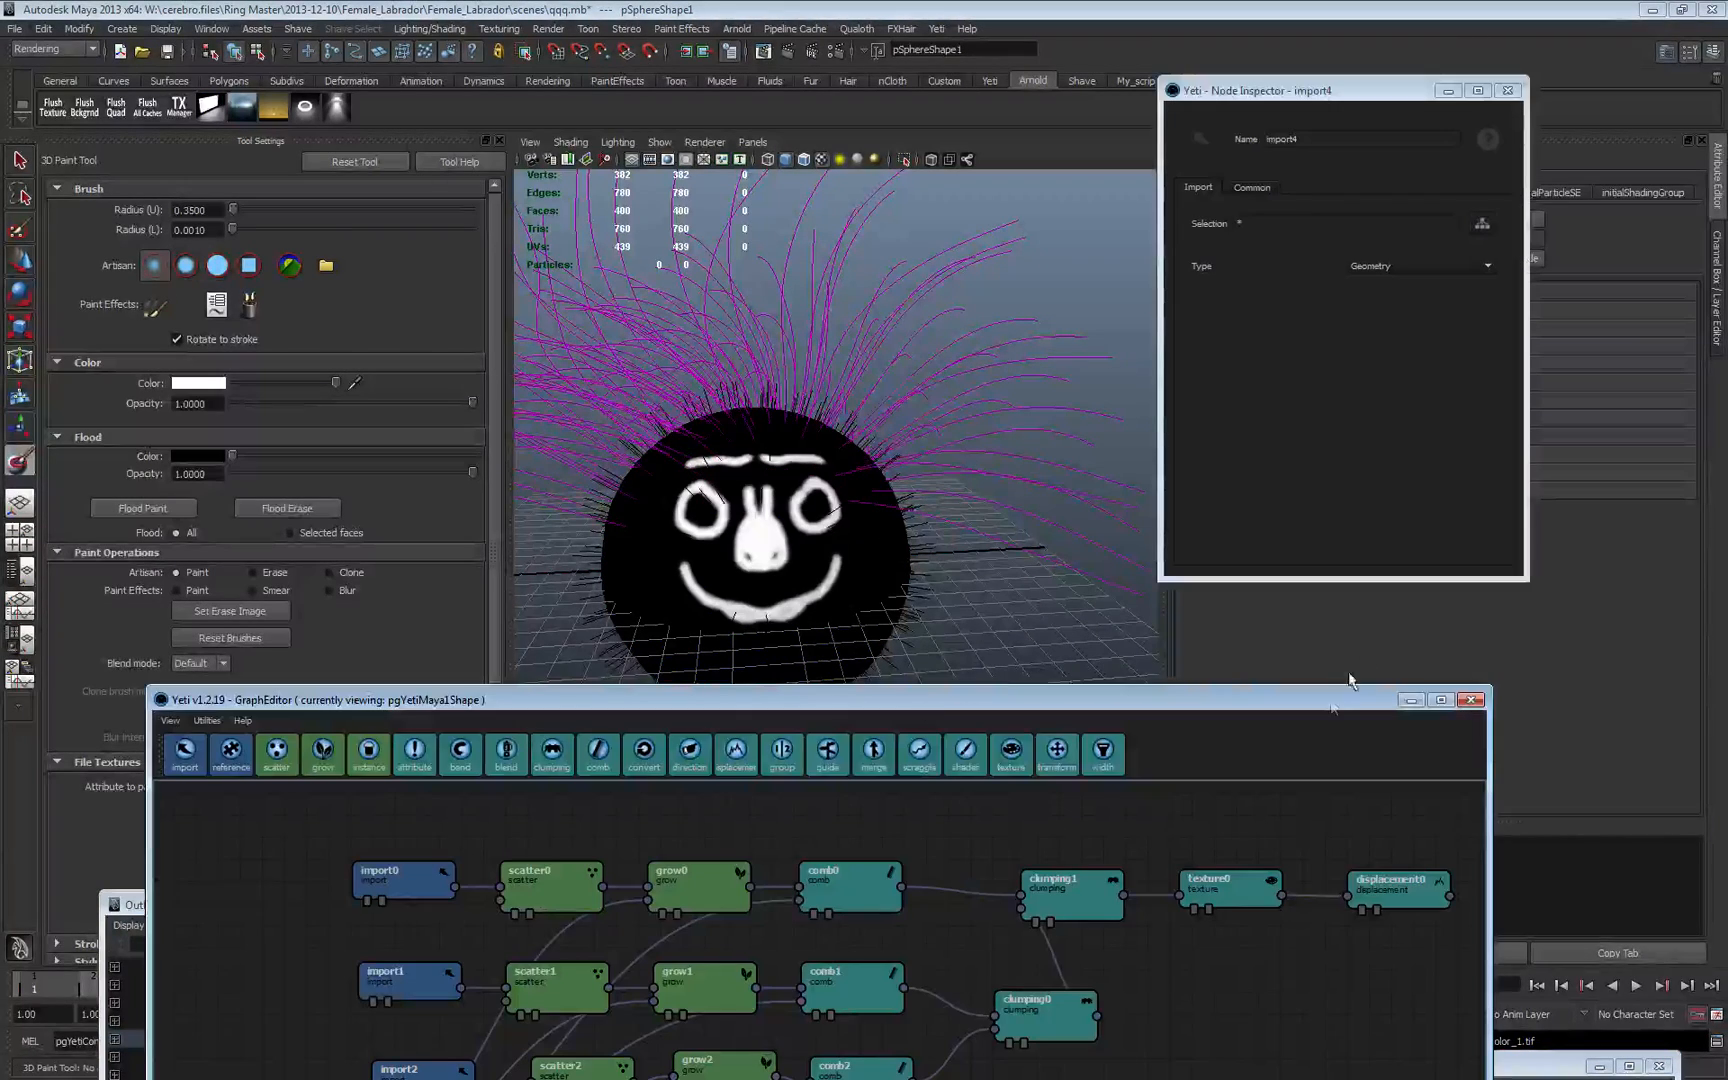
left_click_drag(1143, 700, 1073, 373)
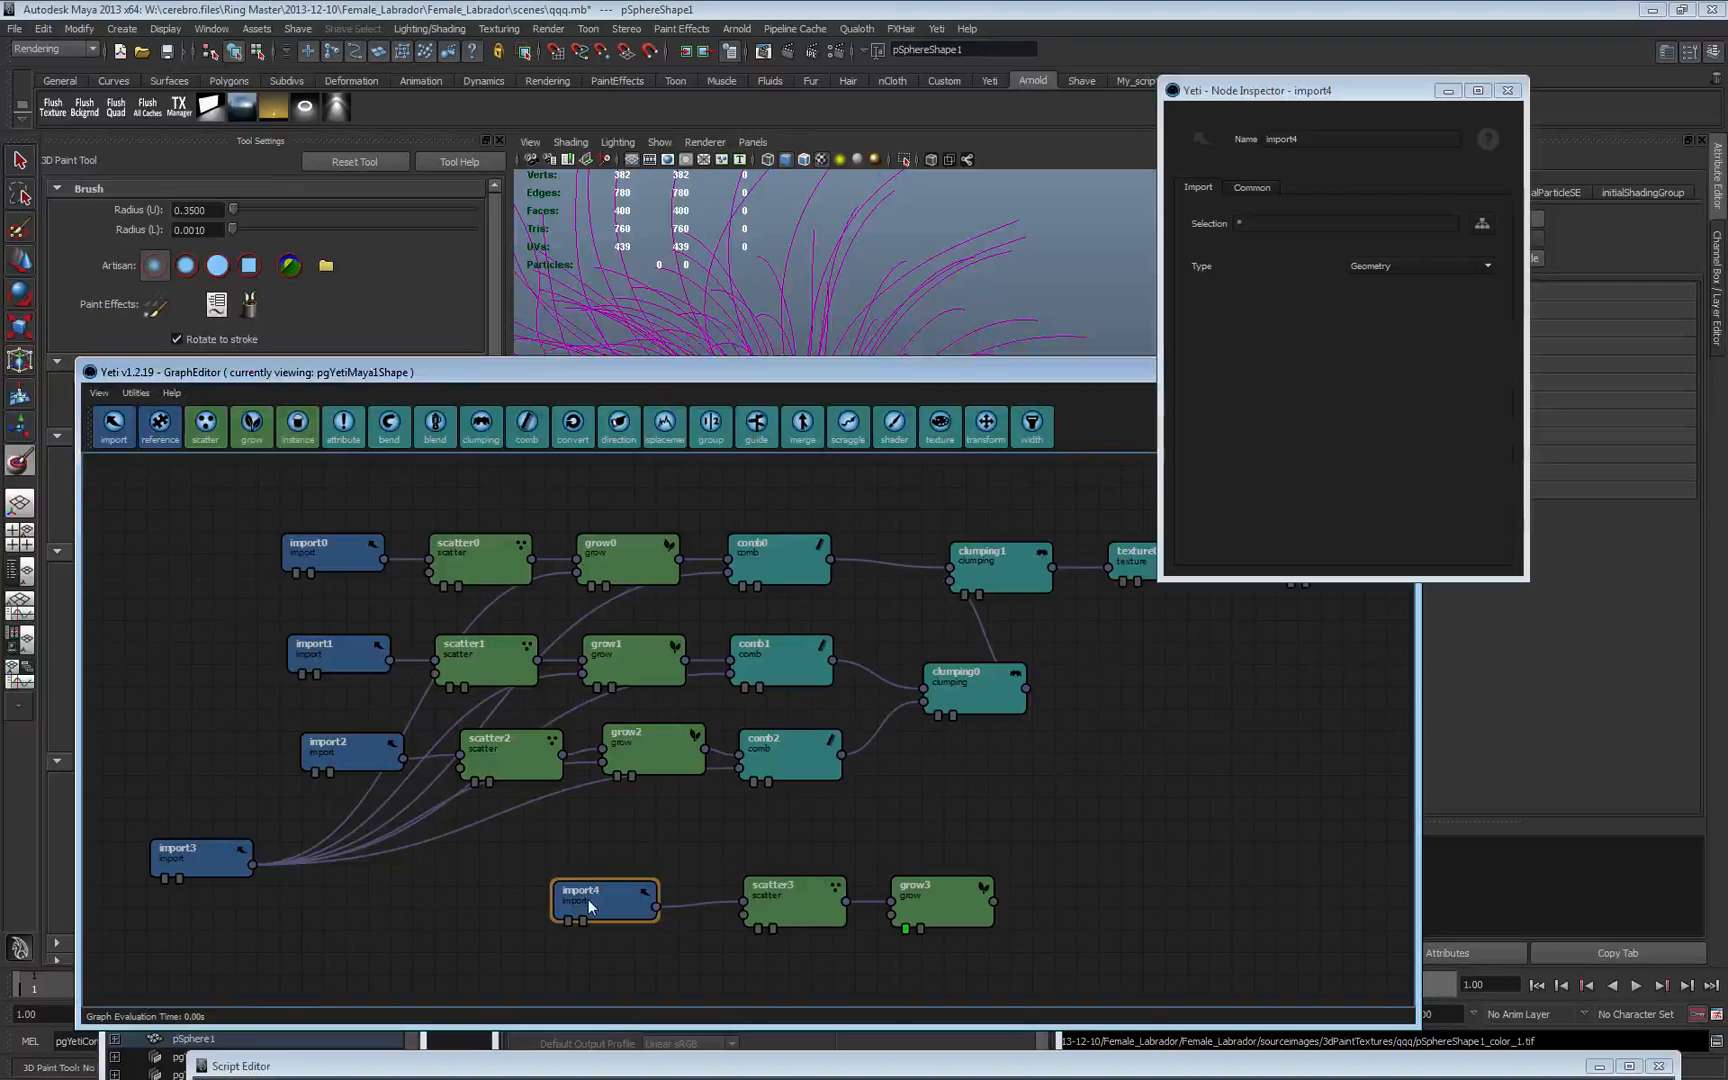
left_click_drag(609, 910, 537, 921)
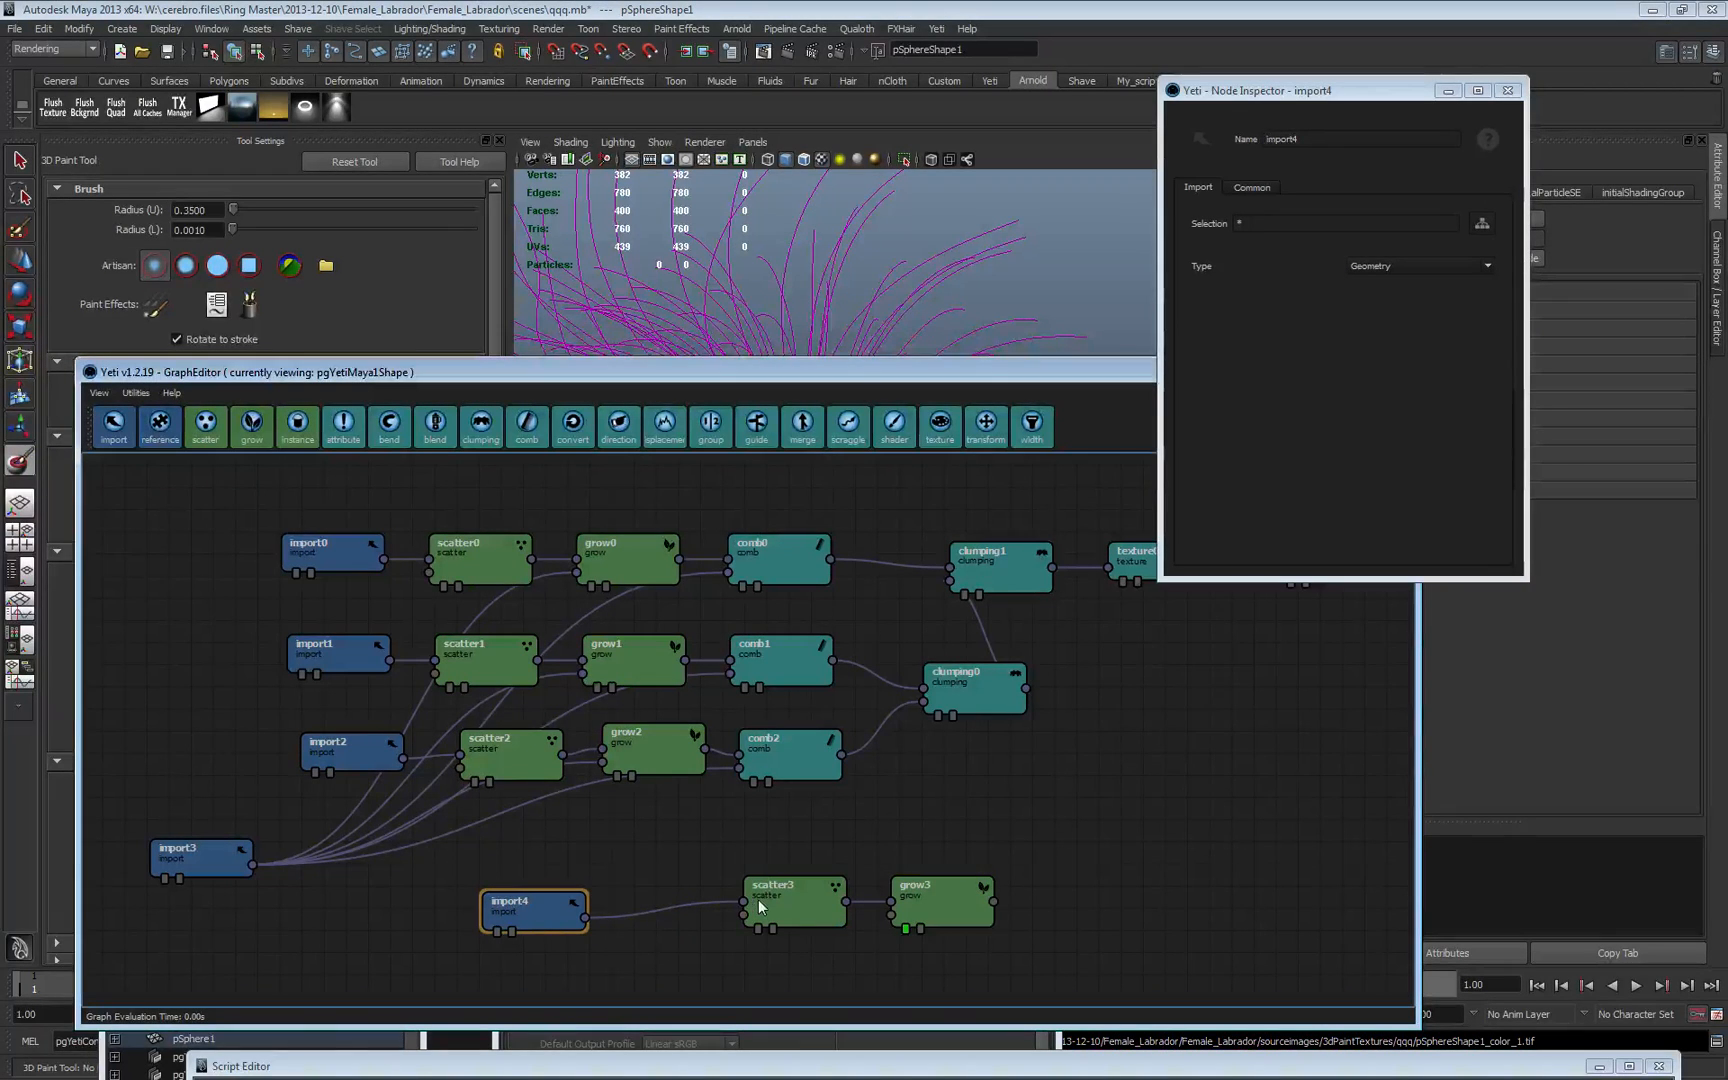
left_click_drag(927, 904, 994, 904)
left_click_drag(566, 904, 577, 891)
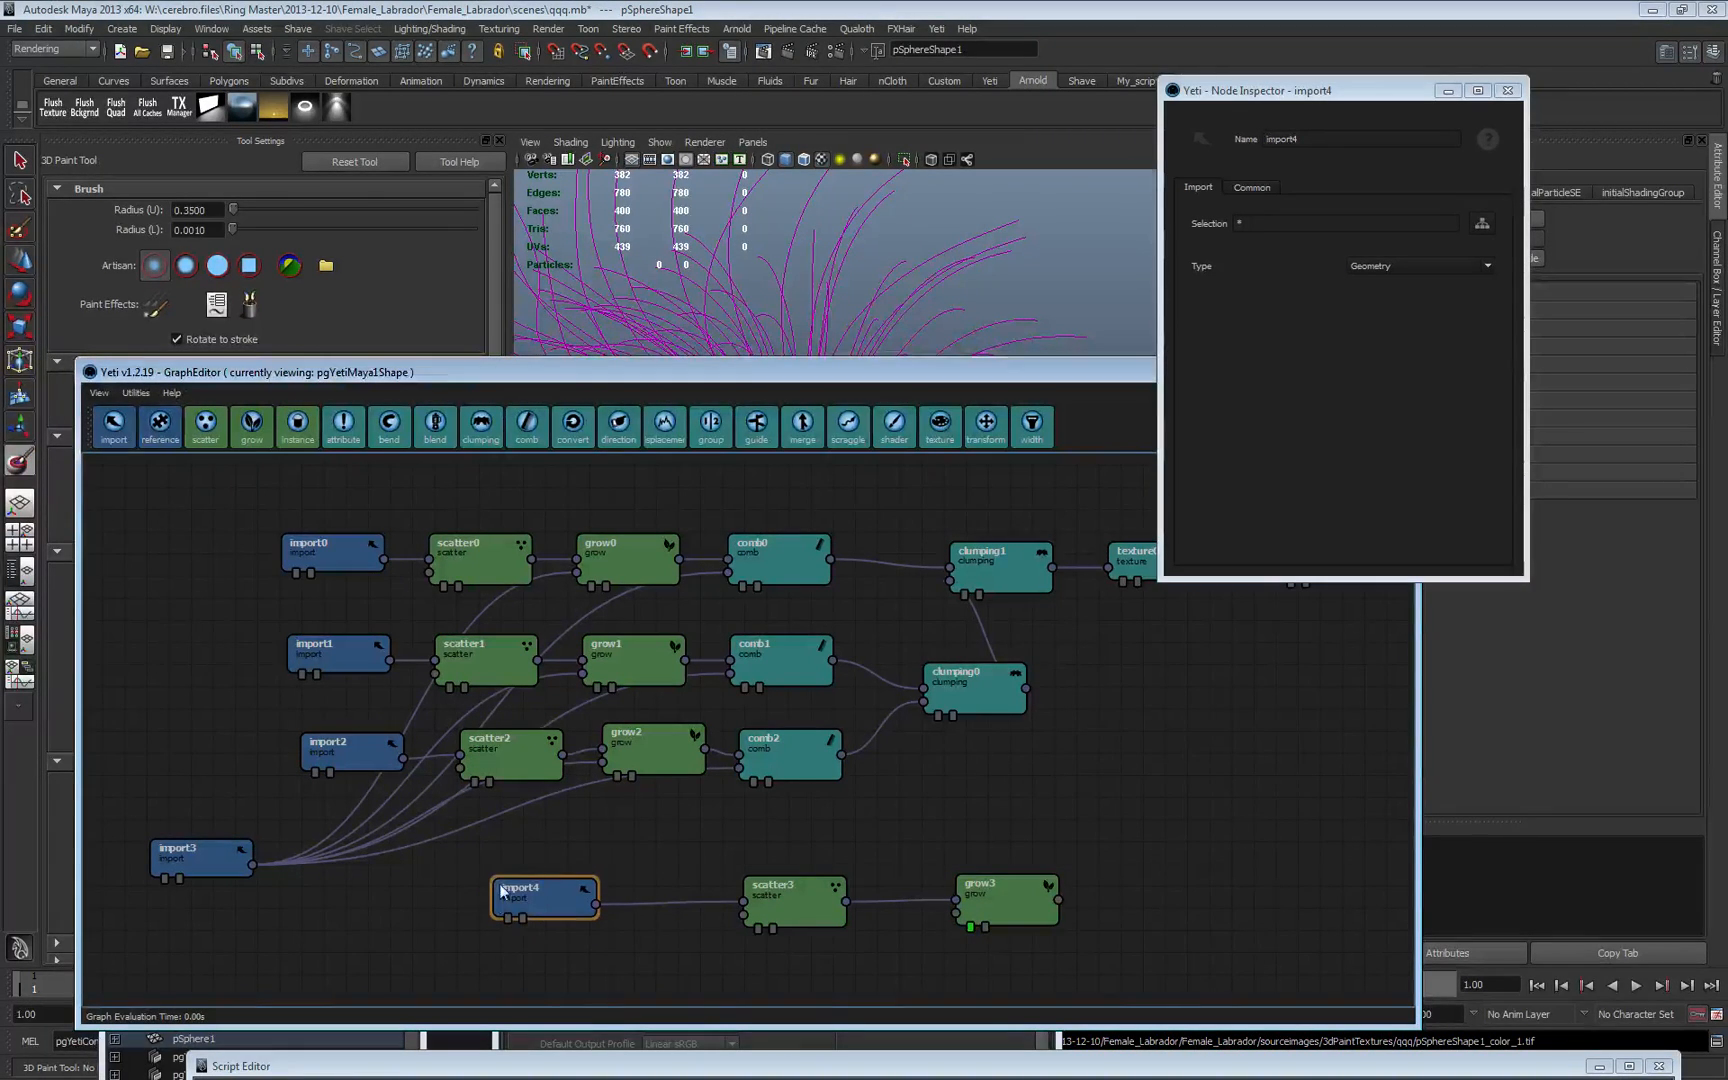
- Insert a texture node between import4 and scatter3
left_click(779, 903)
left_click_drag(509, 900, 516, 907)
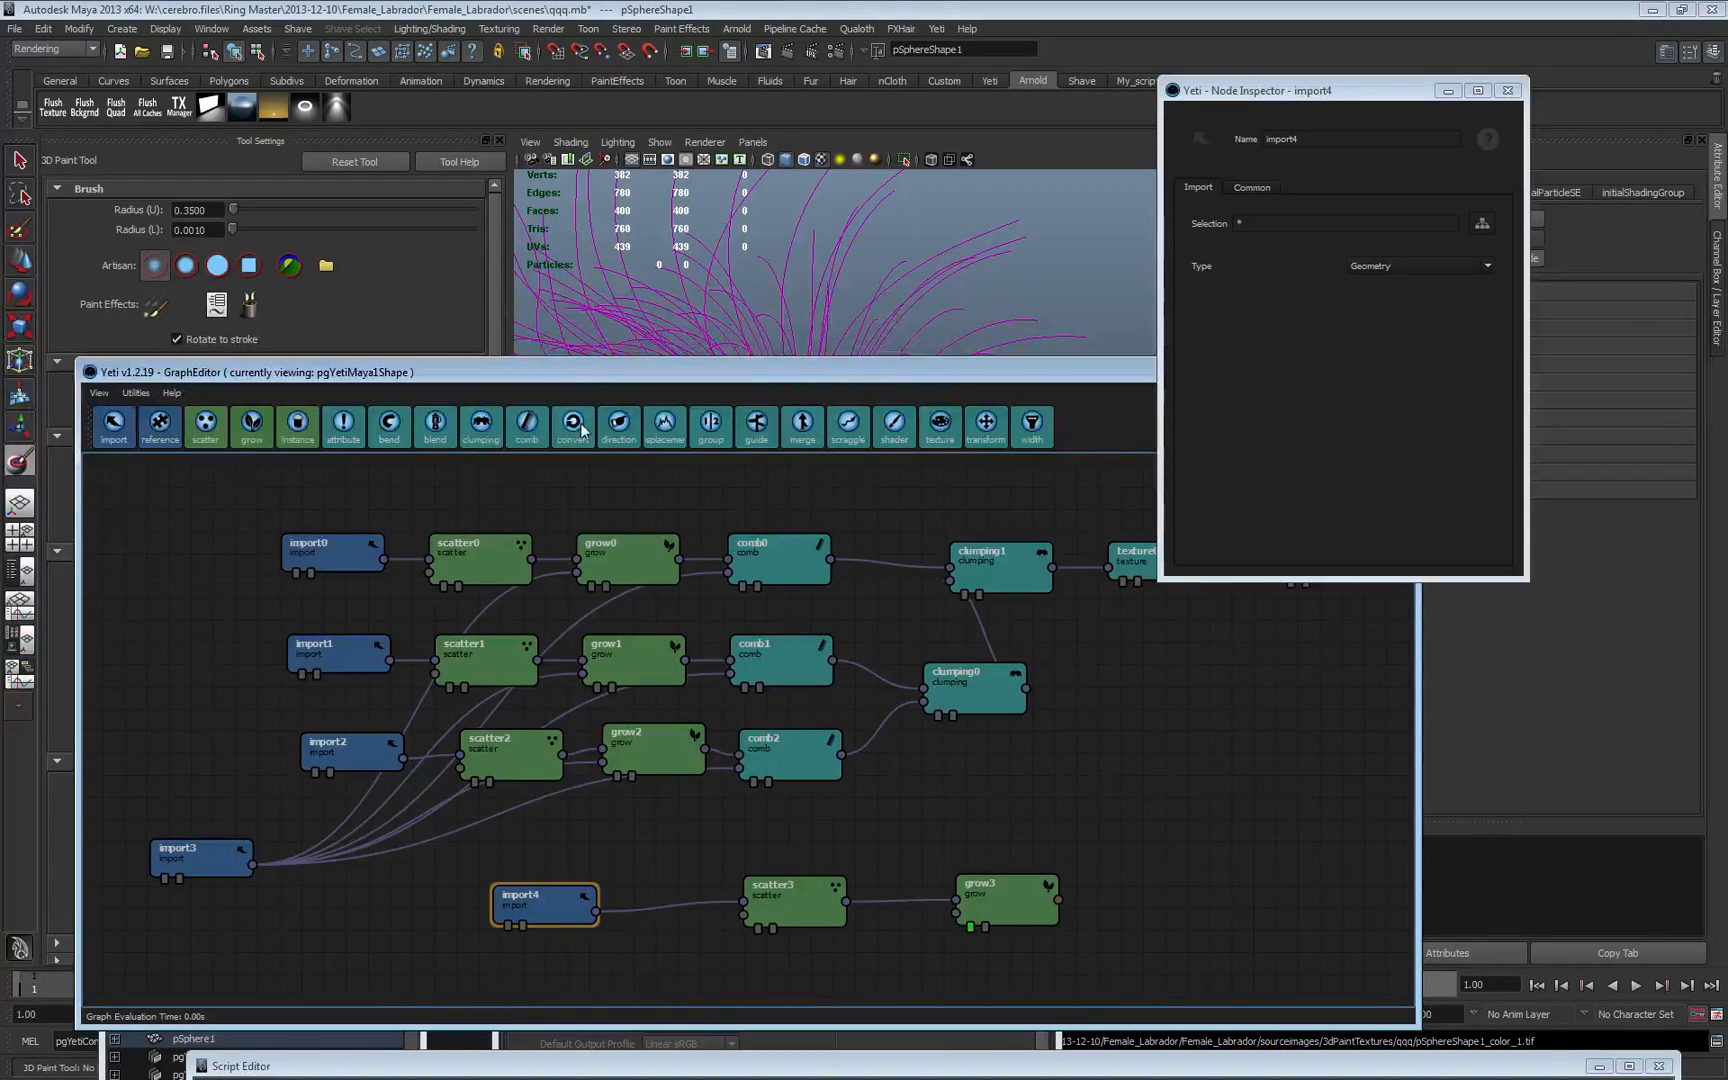
left_click(939, 435)
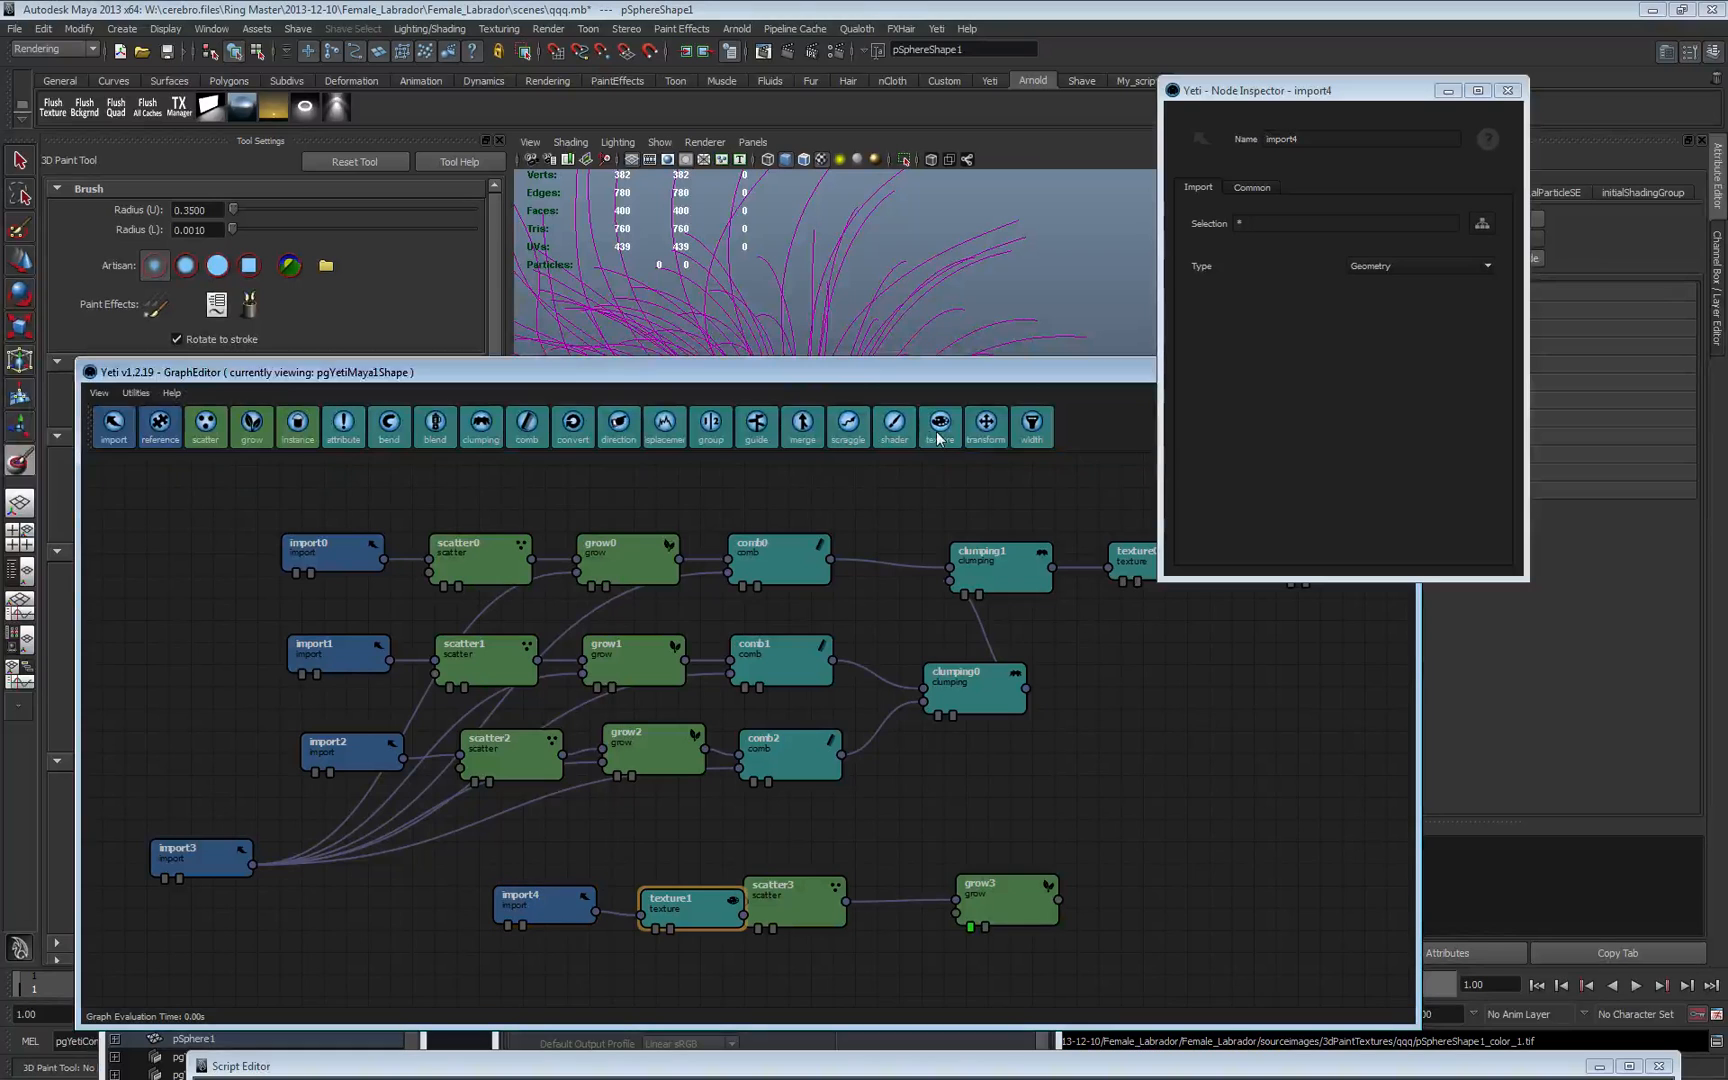
- Spread import4 and texture1 apart, and give texture1 the copied pSphereShape1_color_1.tif path and the V coordinate 1-$t
left_click_drag(514, 916, 441, 920)
left_click_drag(678, 918, 614, 917)
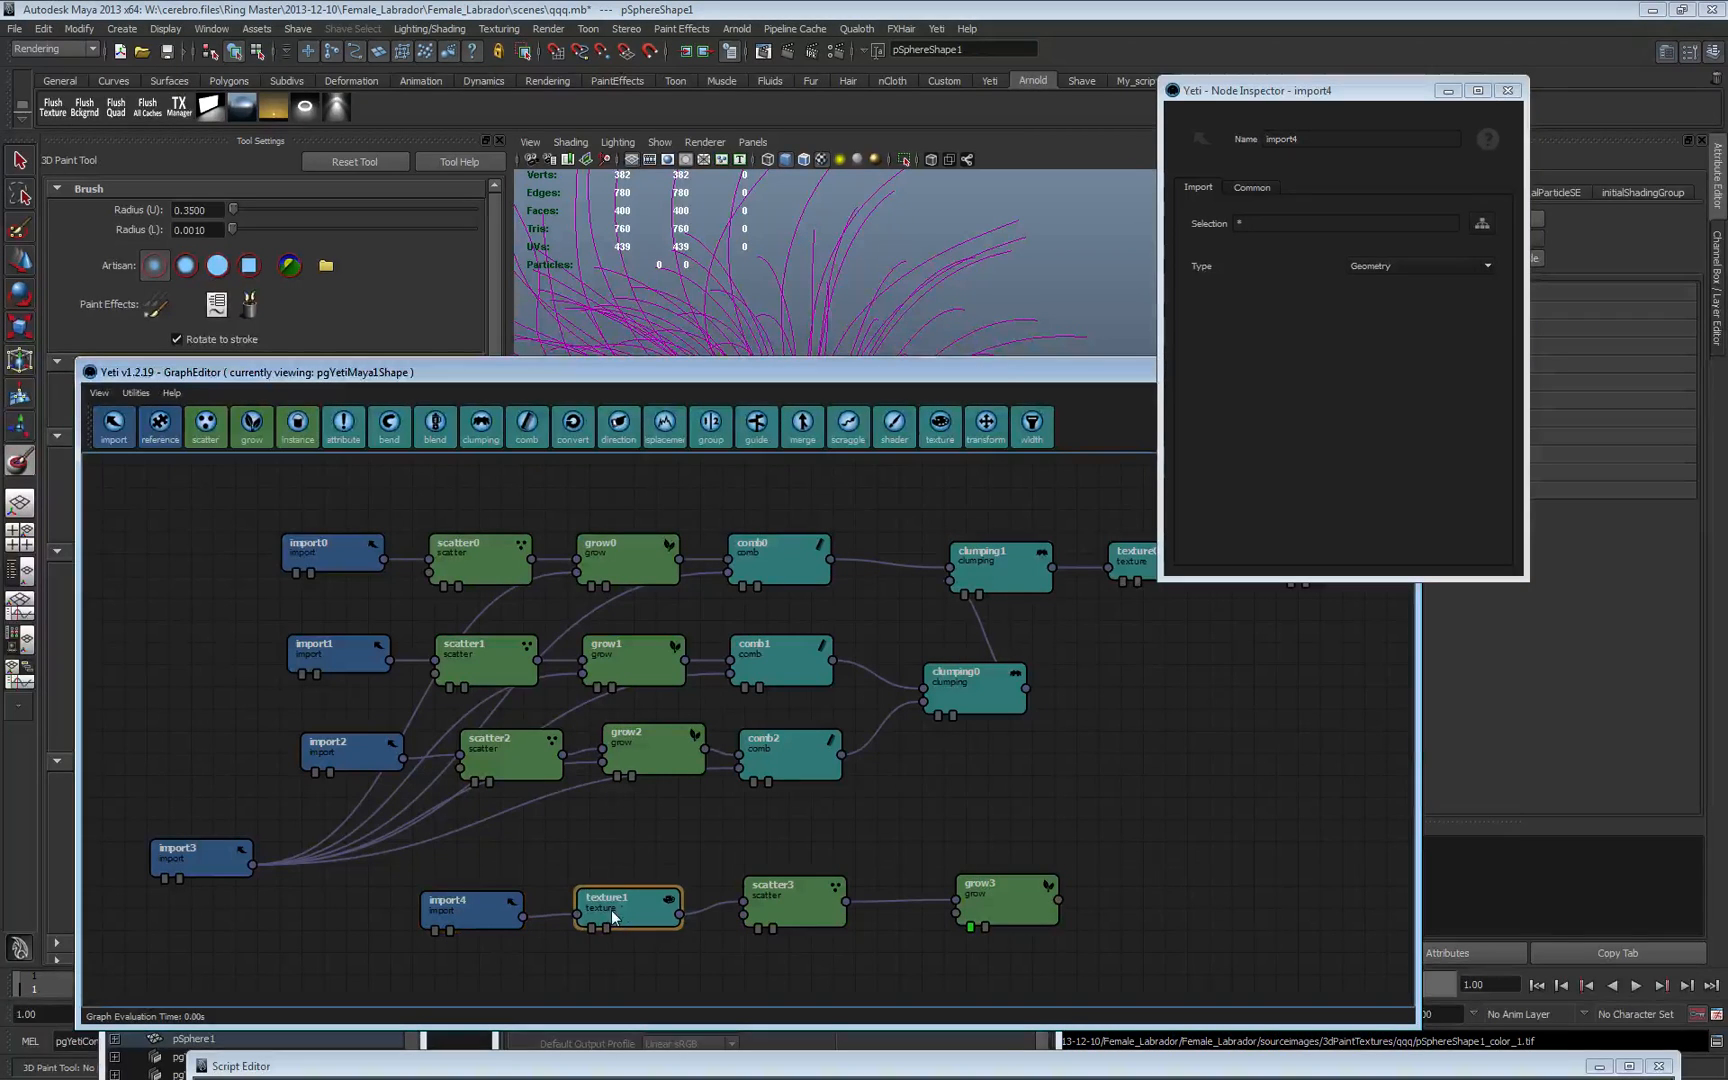
left_click(614, 917)
left_click(1394, 224)
key("ctrl+v")
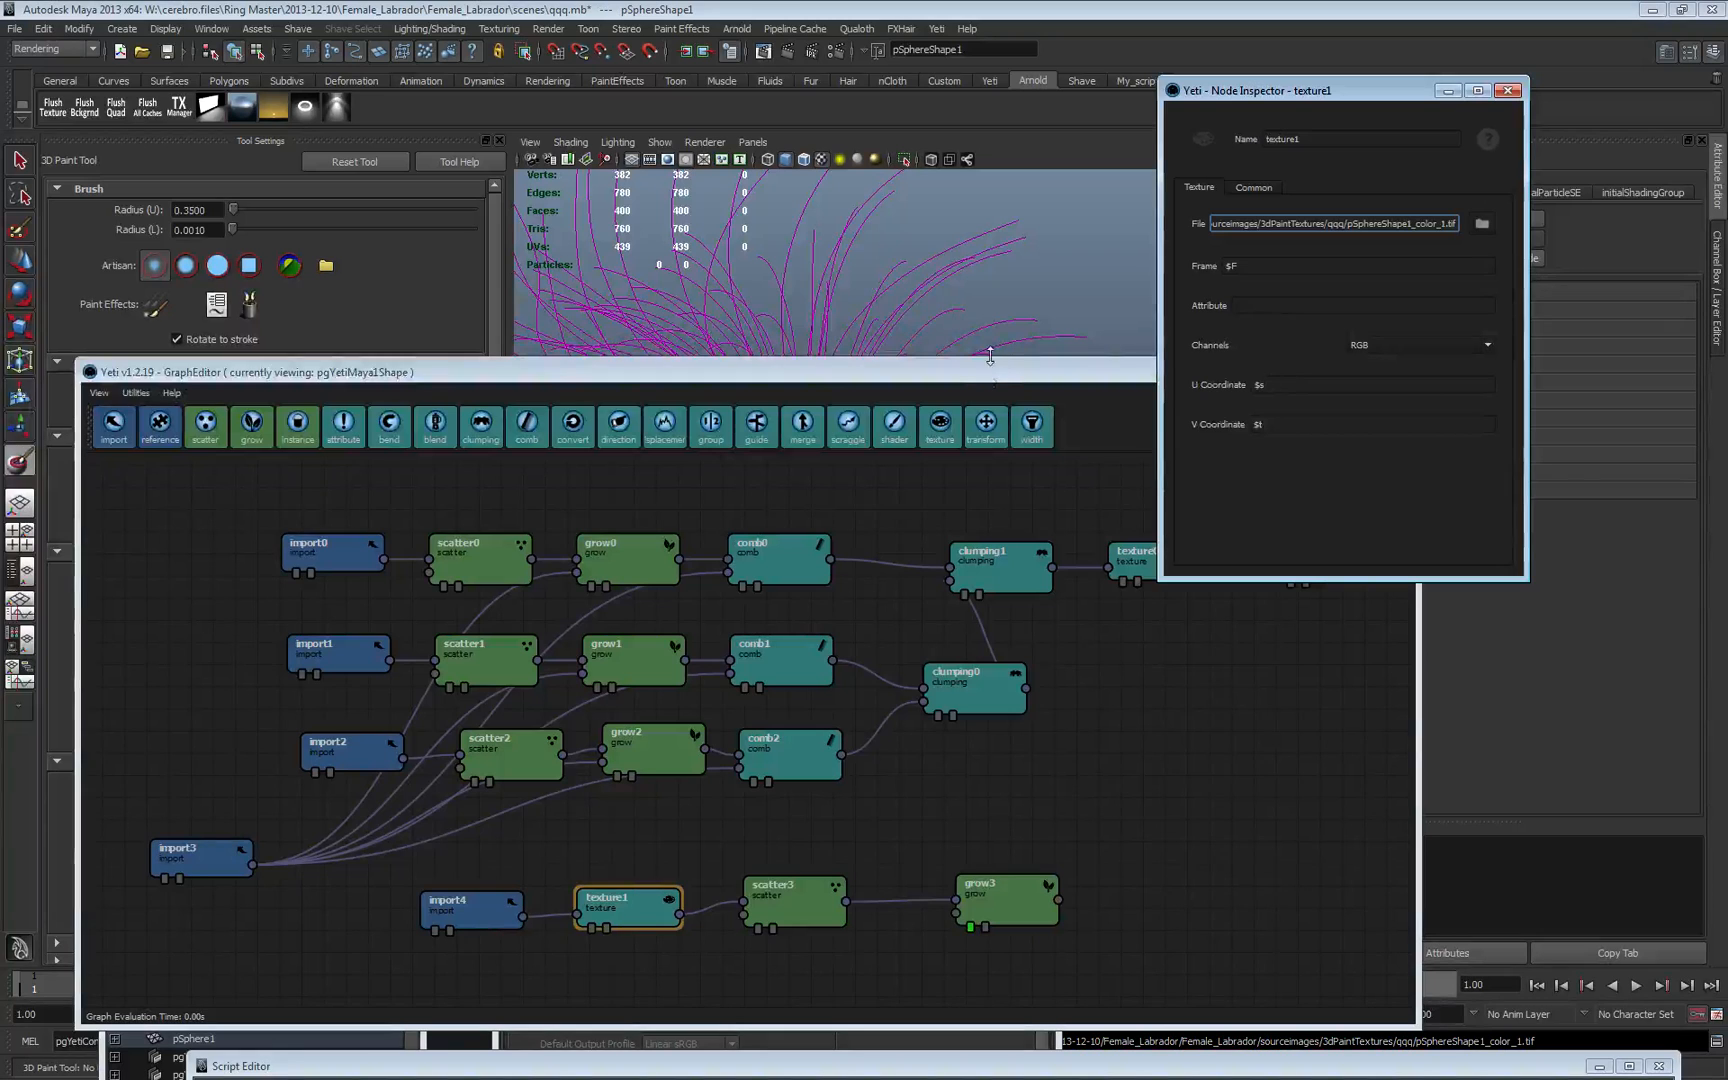
left_click(1285, 421)
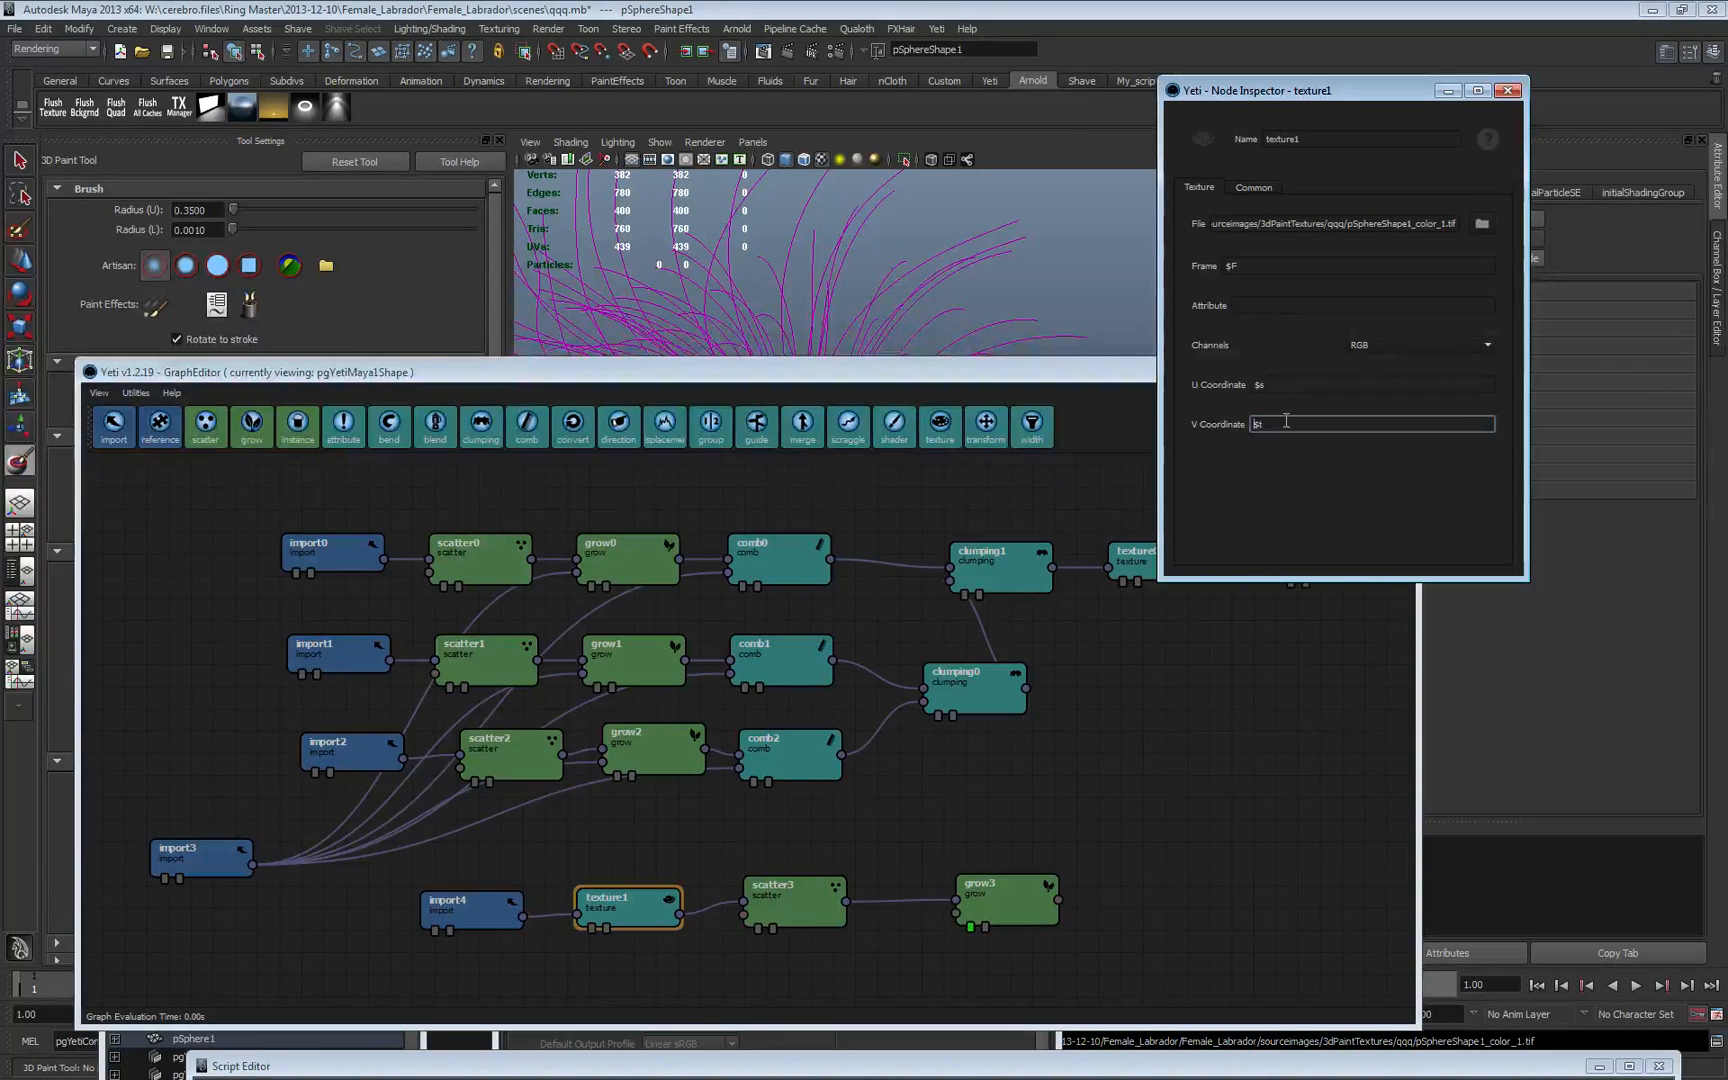
type("1-")
- Display the output of scatter3, and narrow and move the graph editor so the sphere stays uncovered
left_click_drag(878, 380, 560, 696)
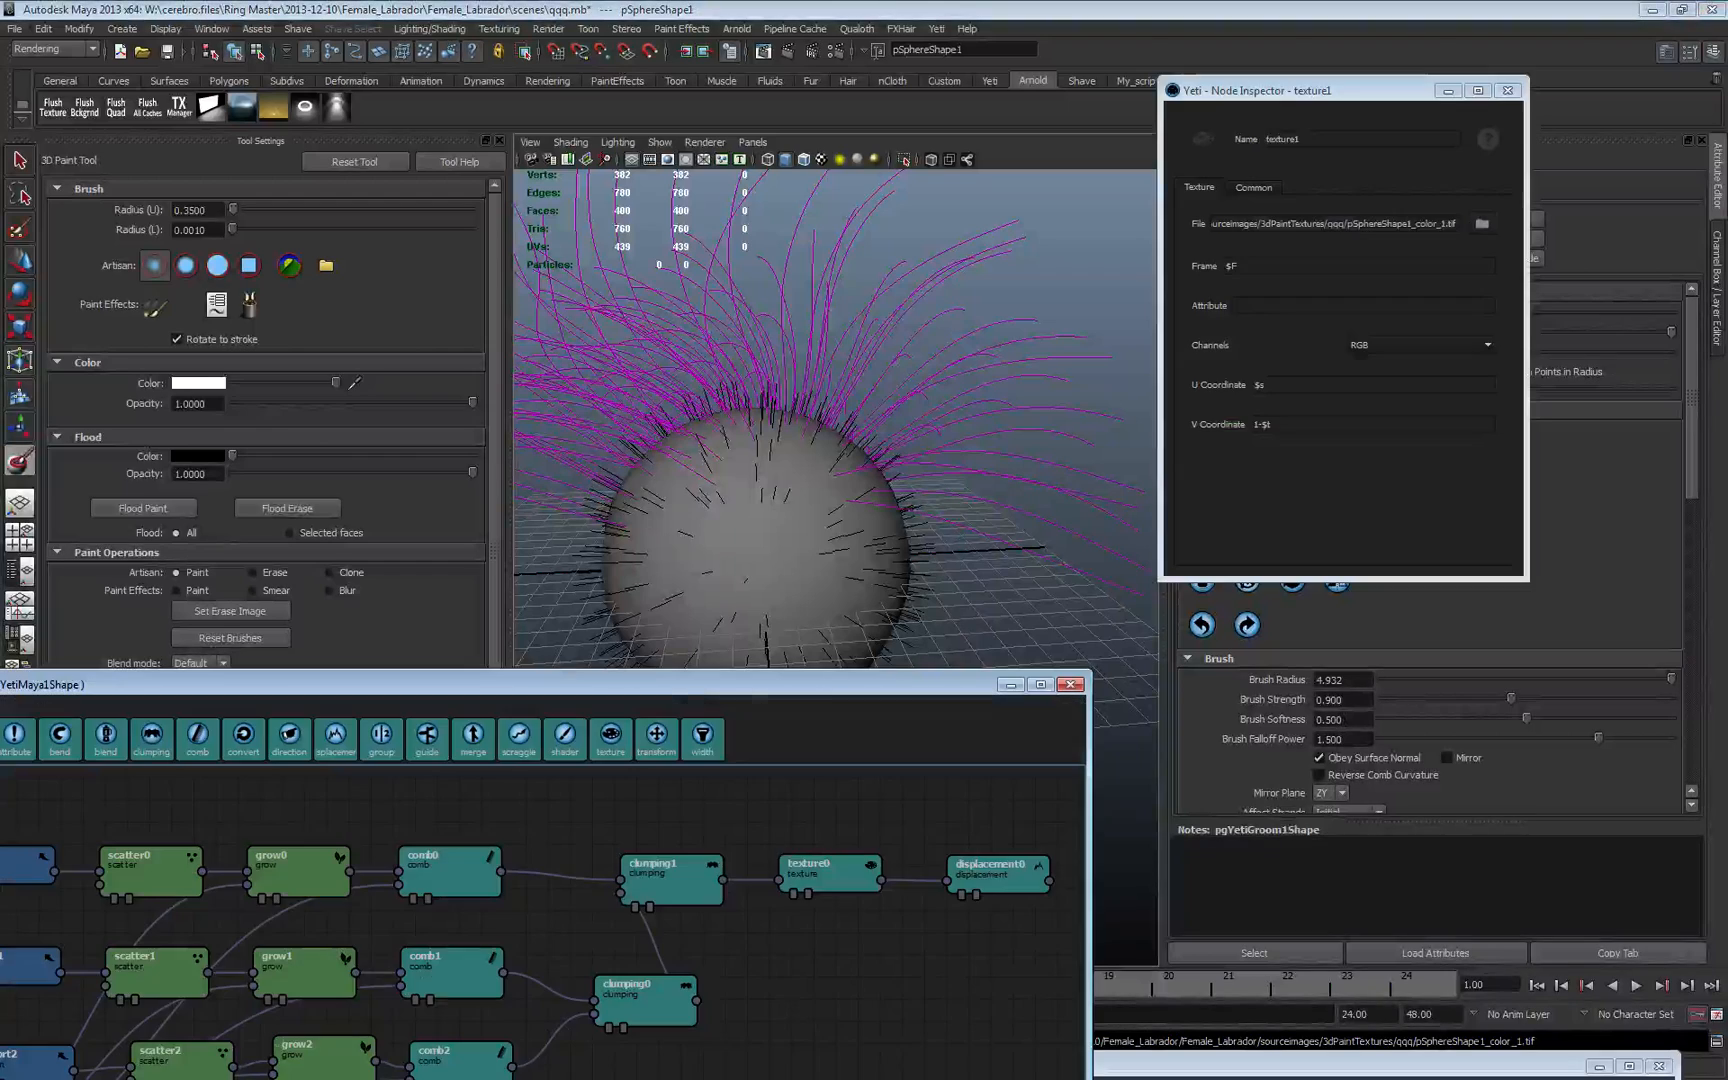
left_click_drag(789, 689, 750, 169)
left_click(470, 849)
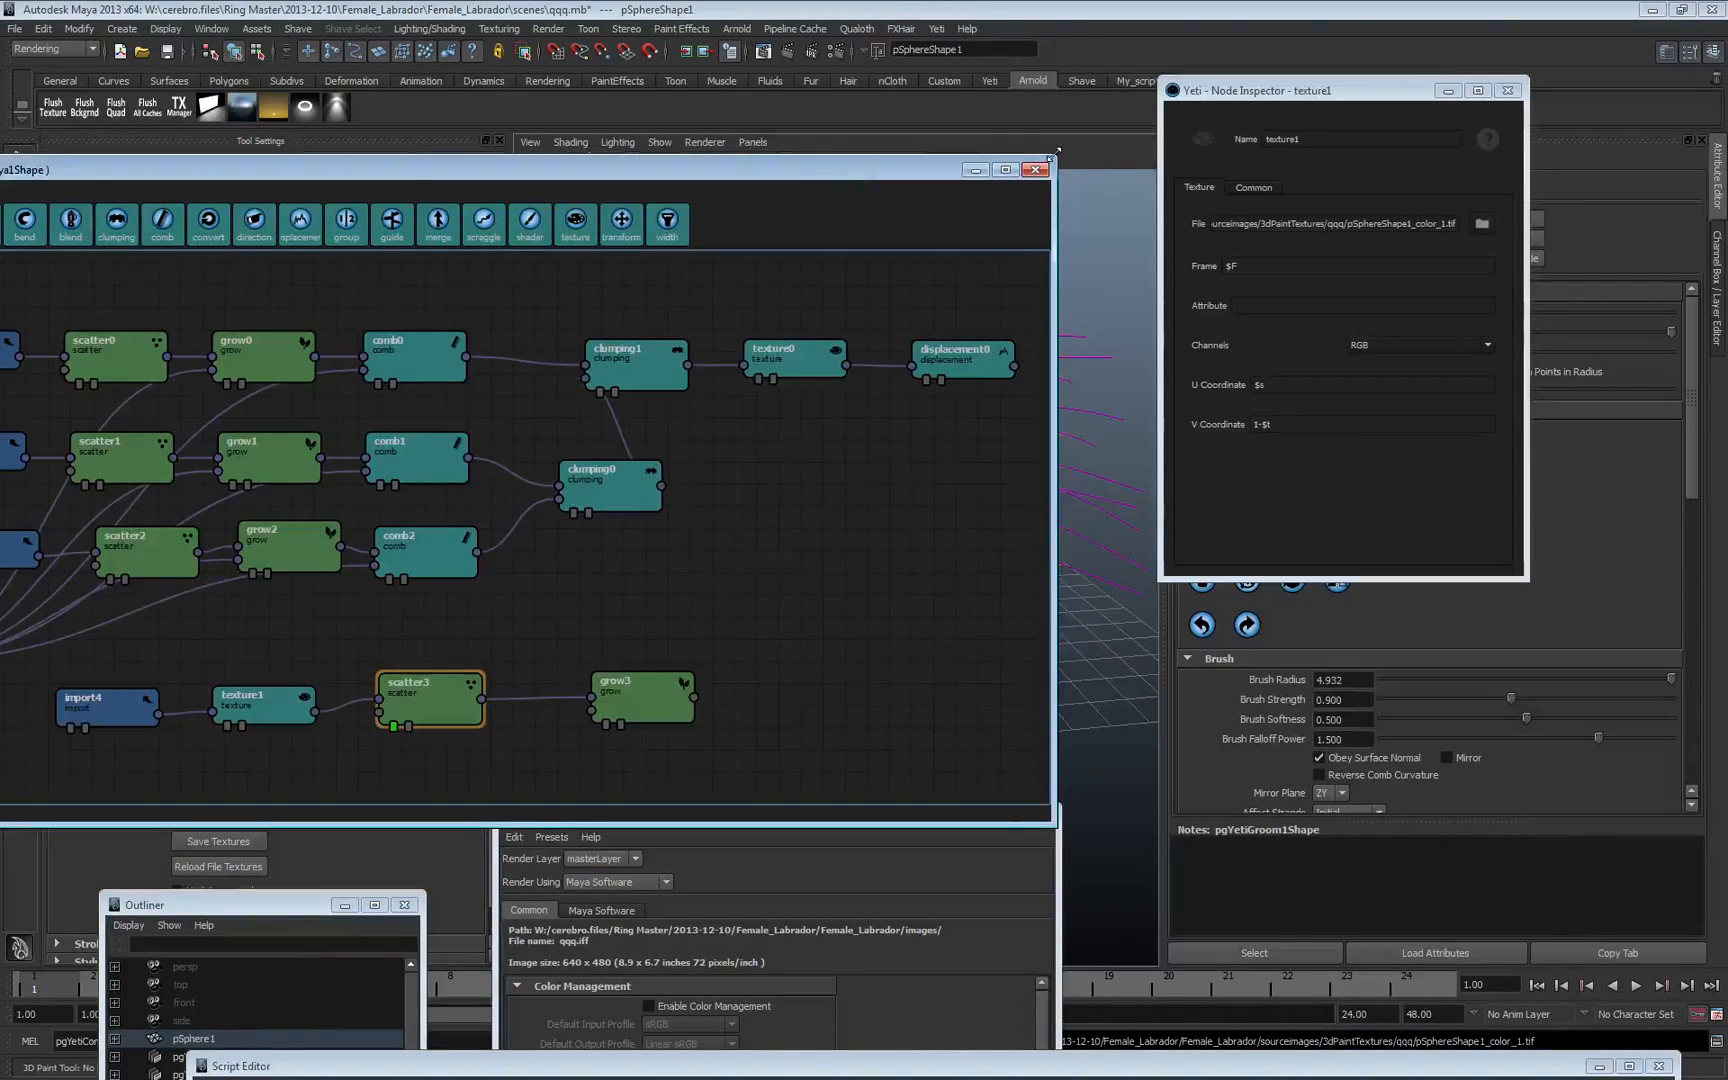
left_click_drag(1055, 152, 580, 160)
mouse_move(345, 169)
left_mouse_down()
mouse_move(555, 85)
mouse_move(1255, 634)
mouse_move(1376, 312)
mouse_move(1435, 348)
left_mouse_up()
- Set scatter3's density multiplier to 10 and select the name in its groom/texture attribute
left_click(1428, 872)
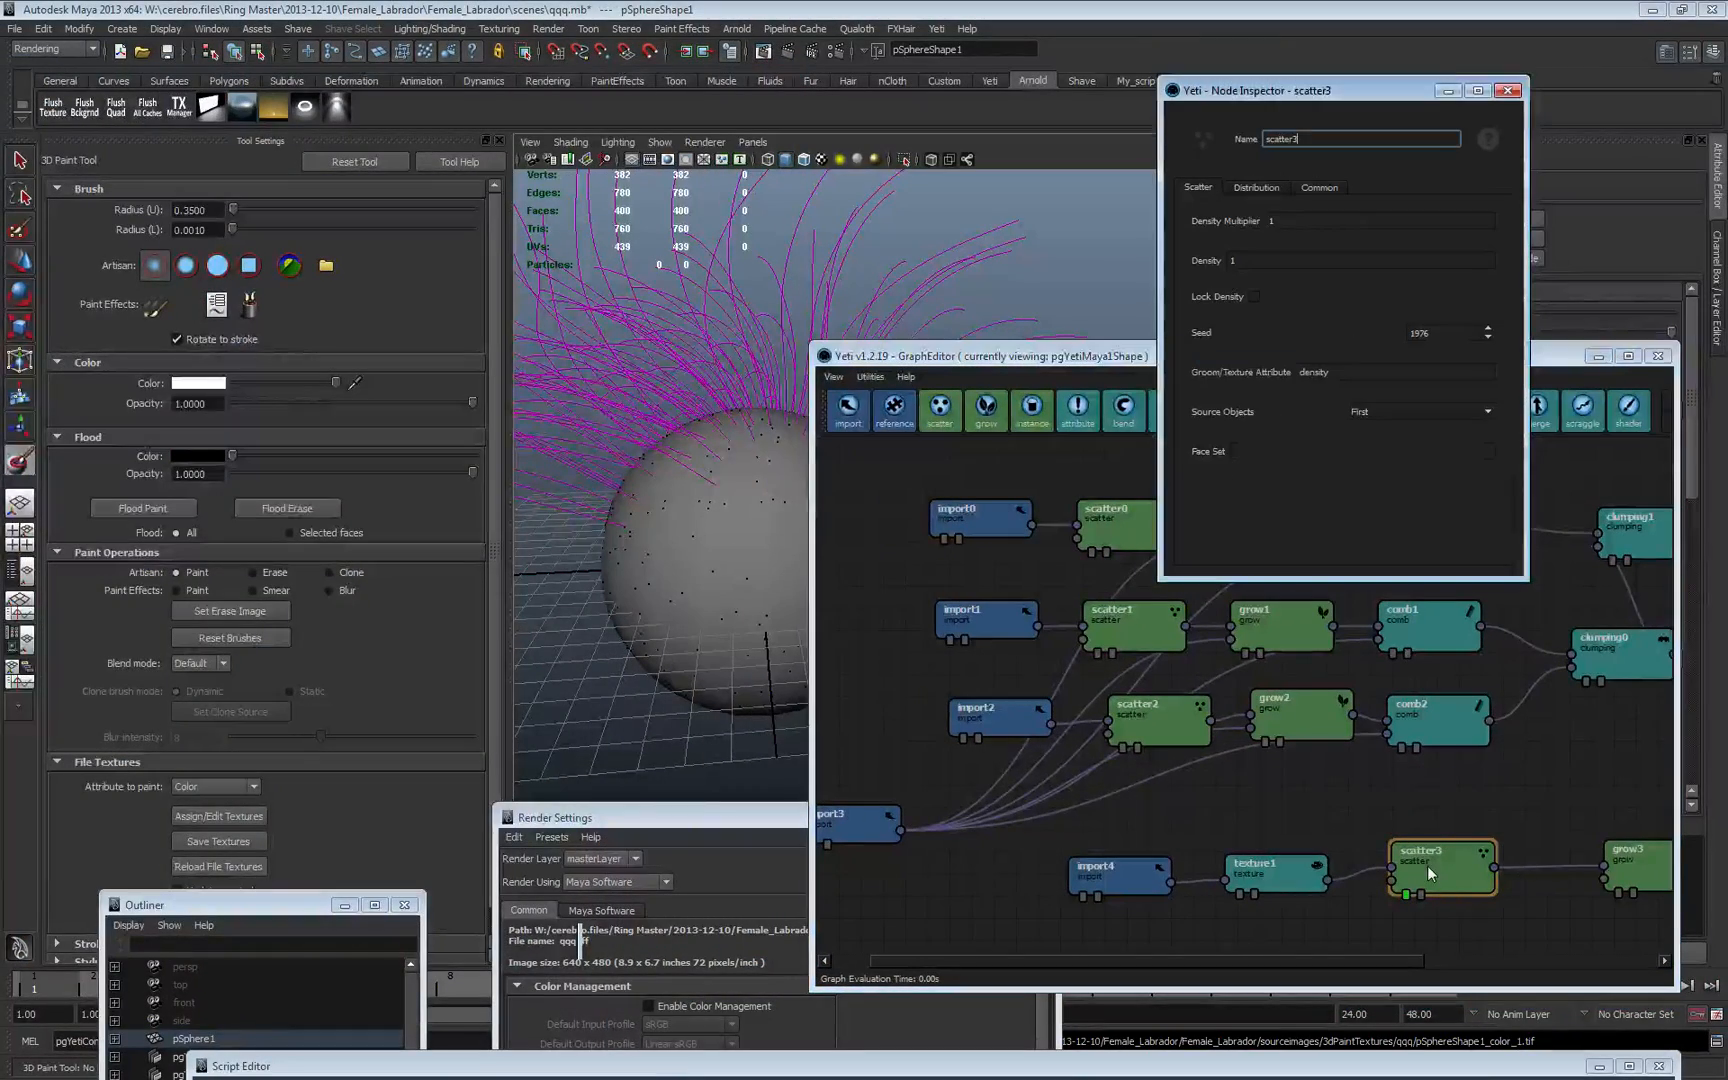
left_click(1273, 219)
type("0")
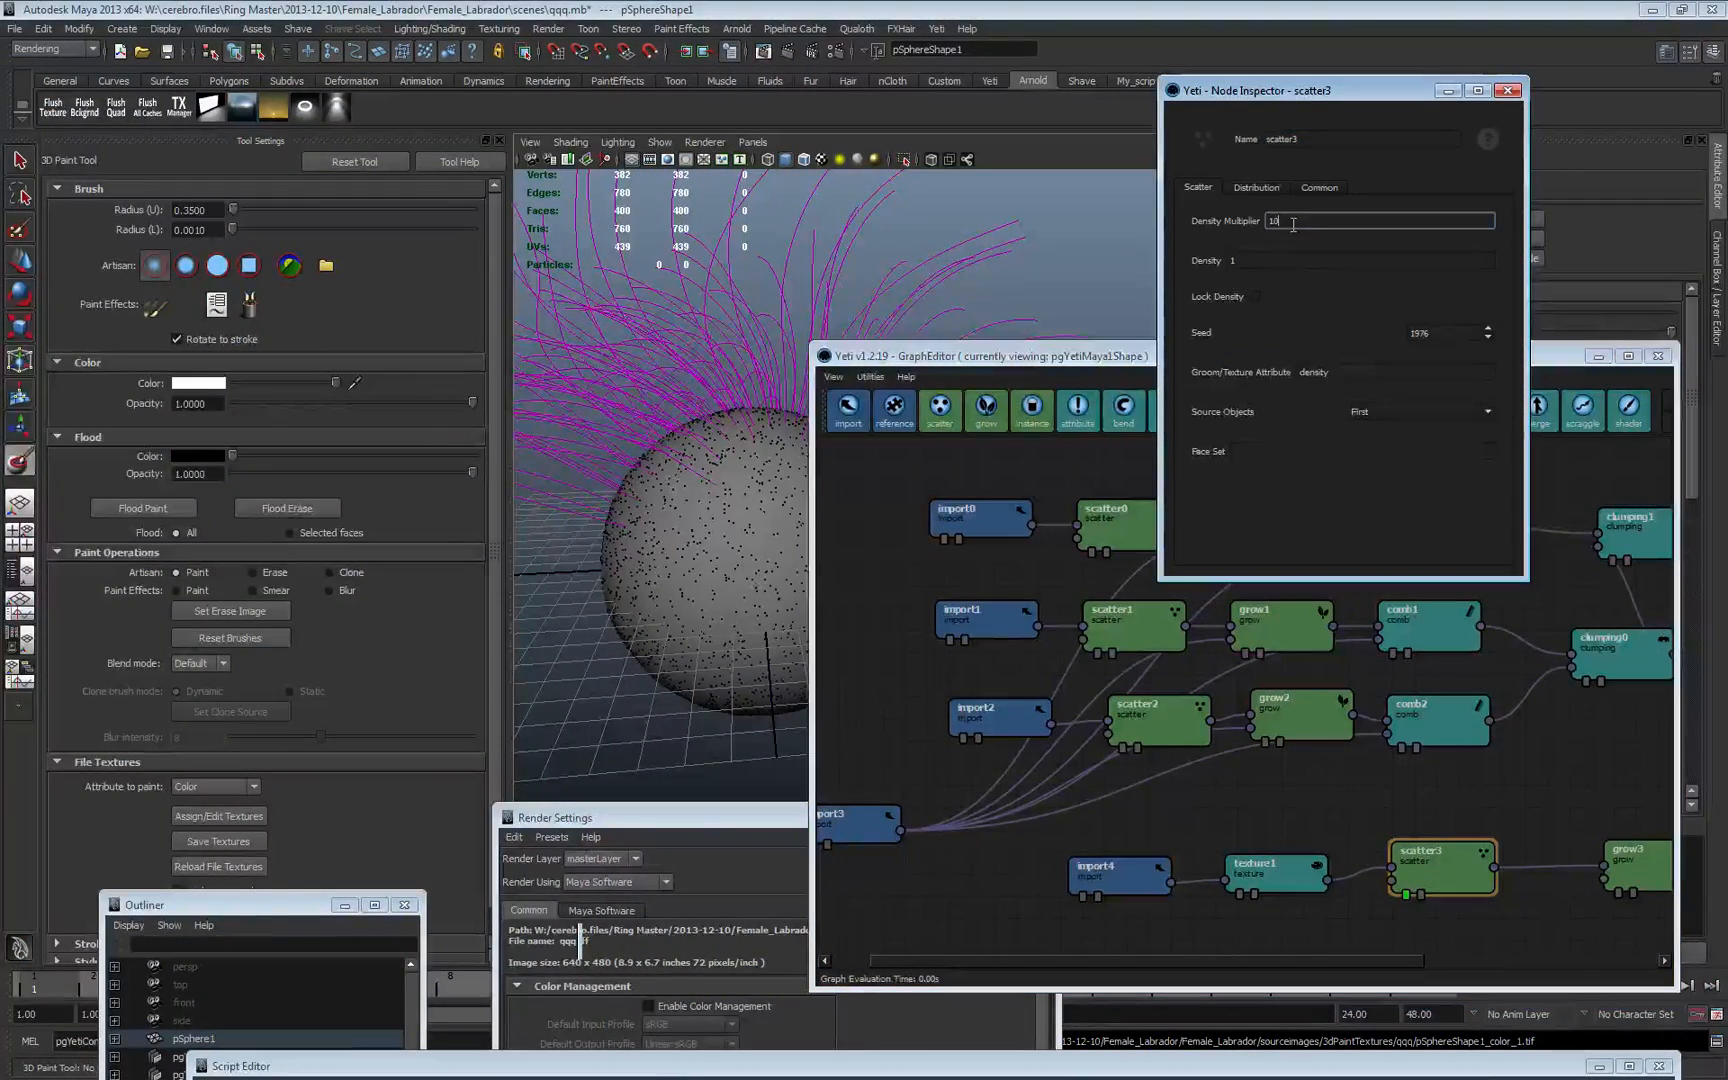
key("Tab")
key("Tab")
key("Tab")
key("Tab")
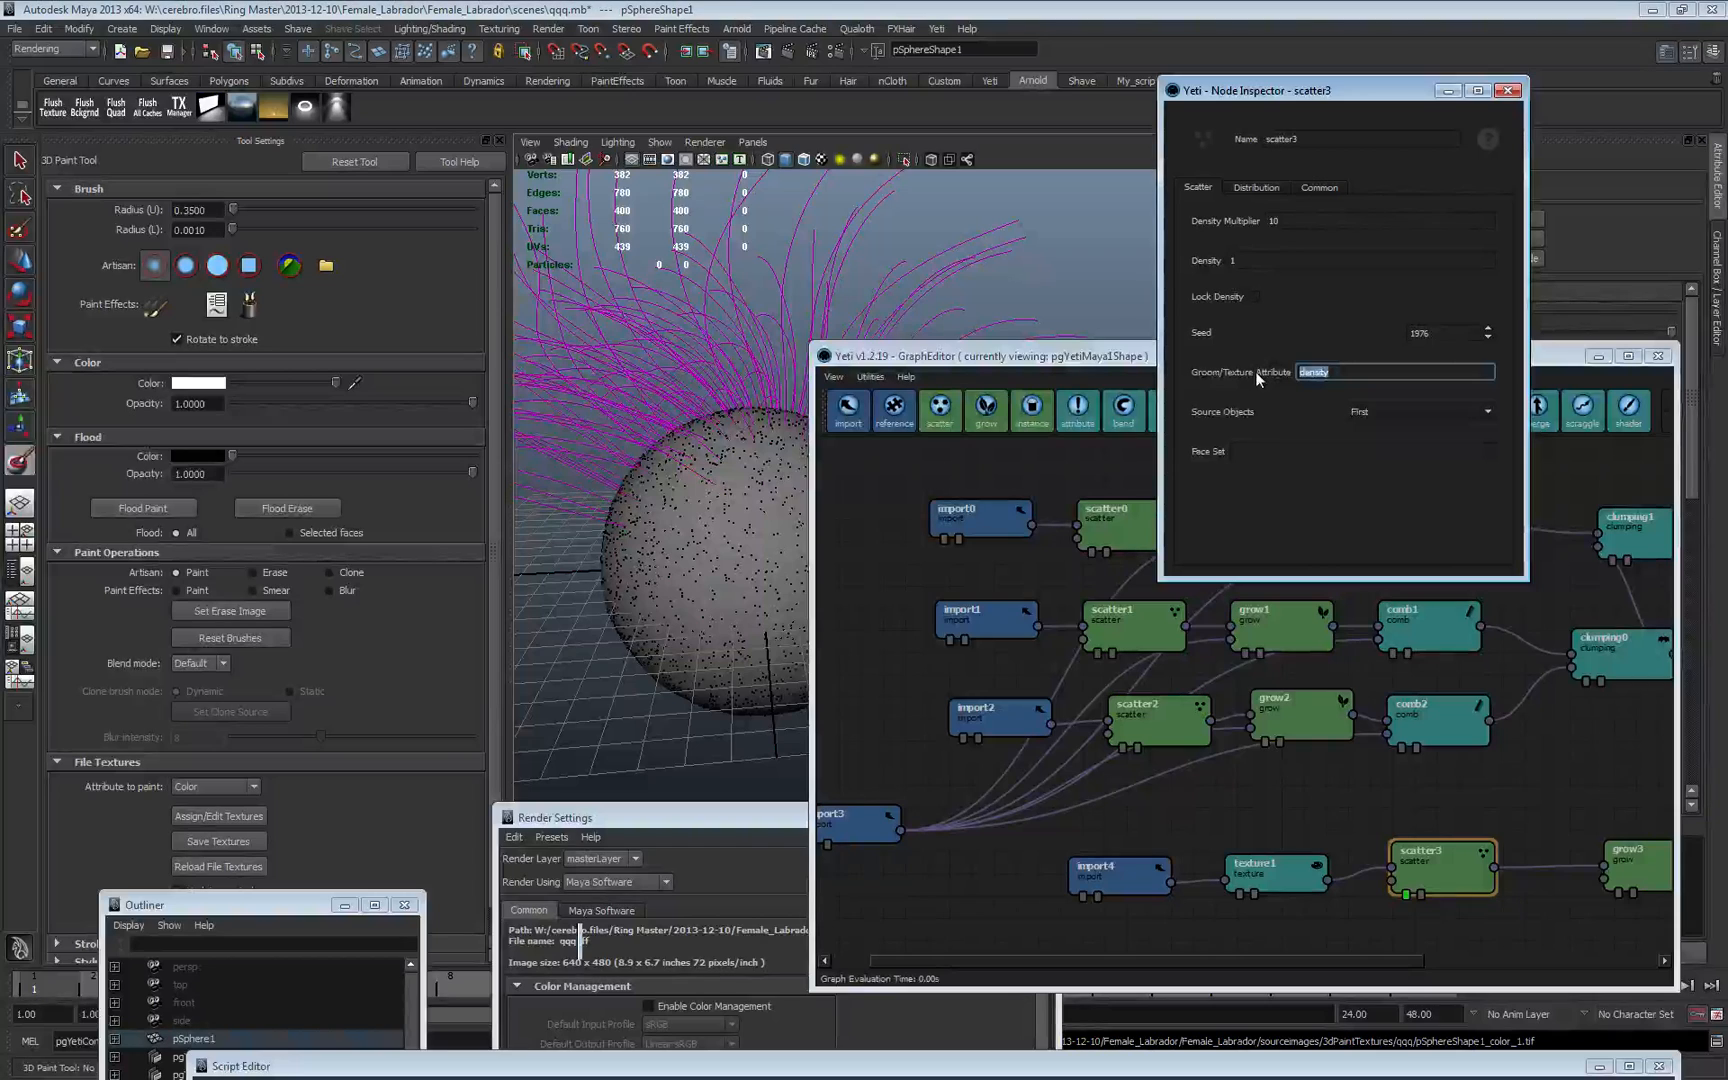
- Set the attribute of texture1 to density so that the painted texture drives the scatter
left_click(1250, 868)
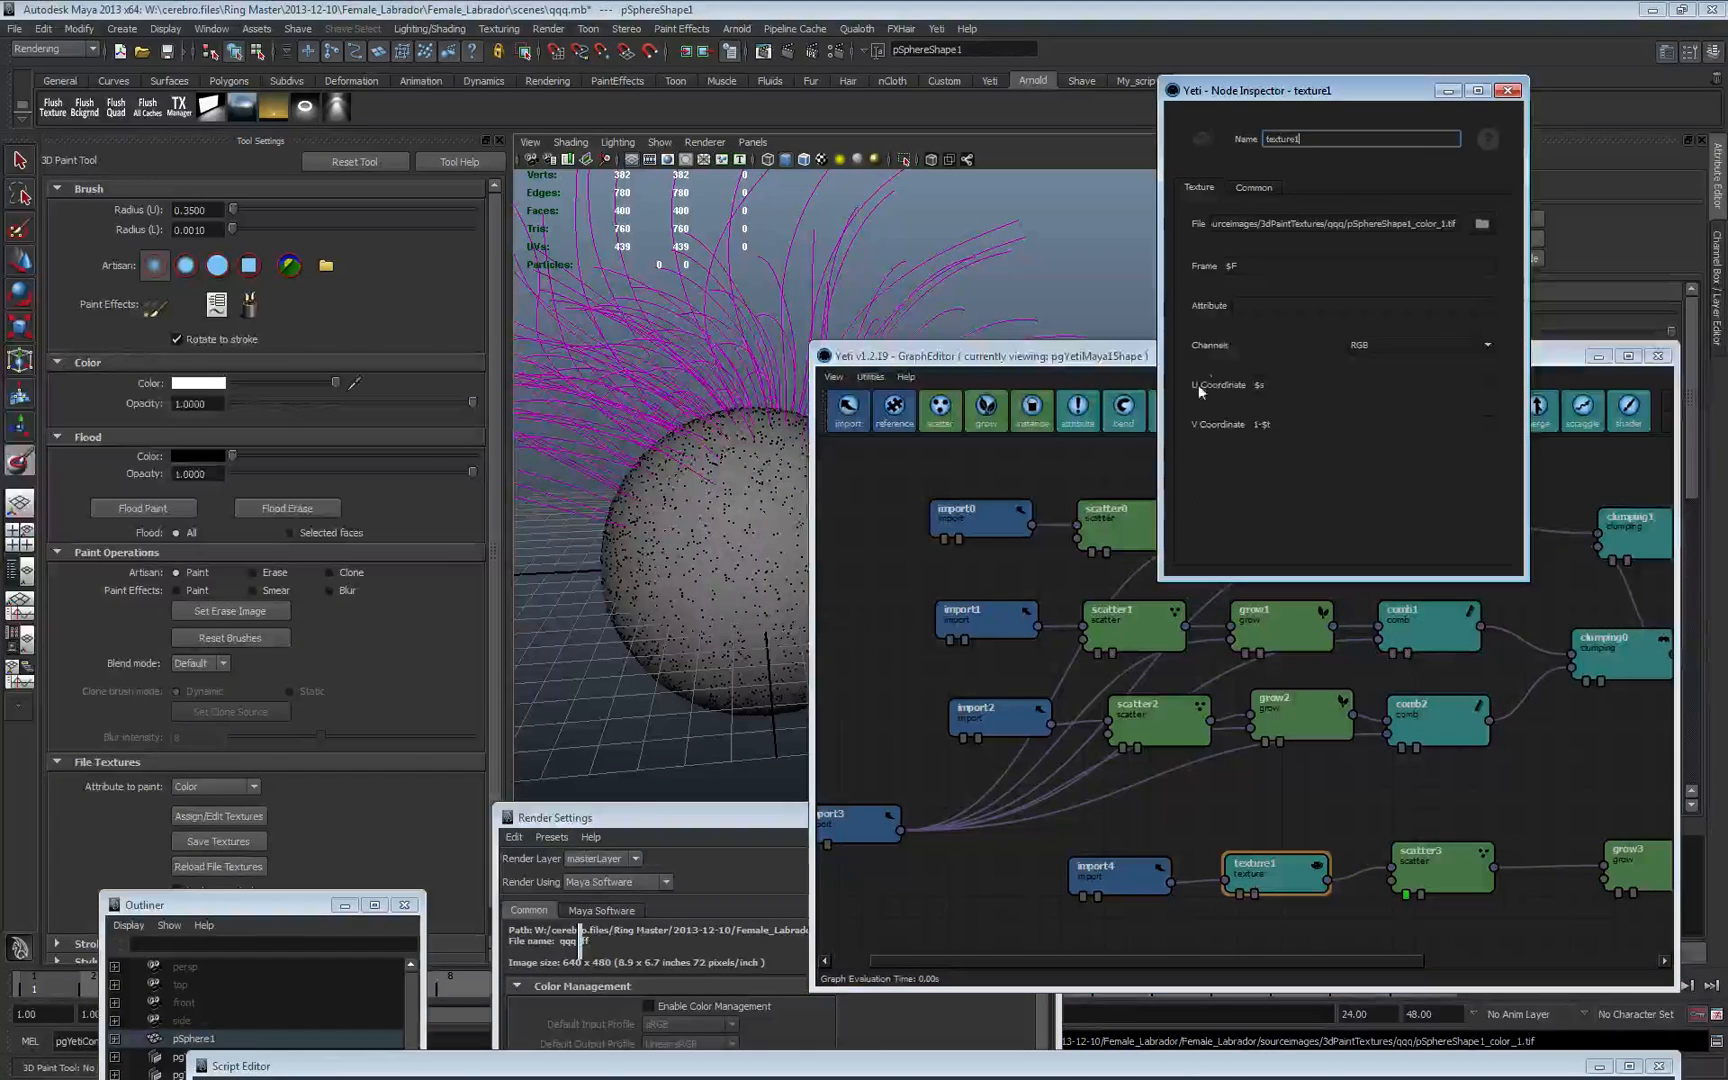
left_click(1258, 306)
type("density")
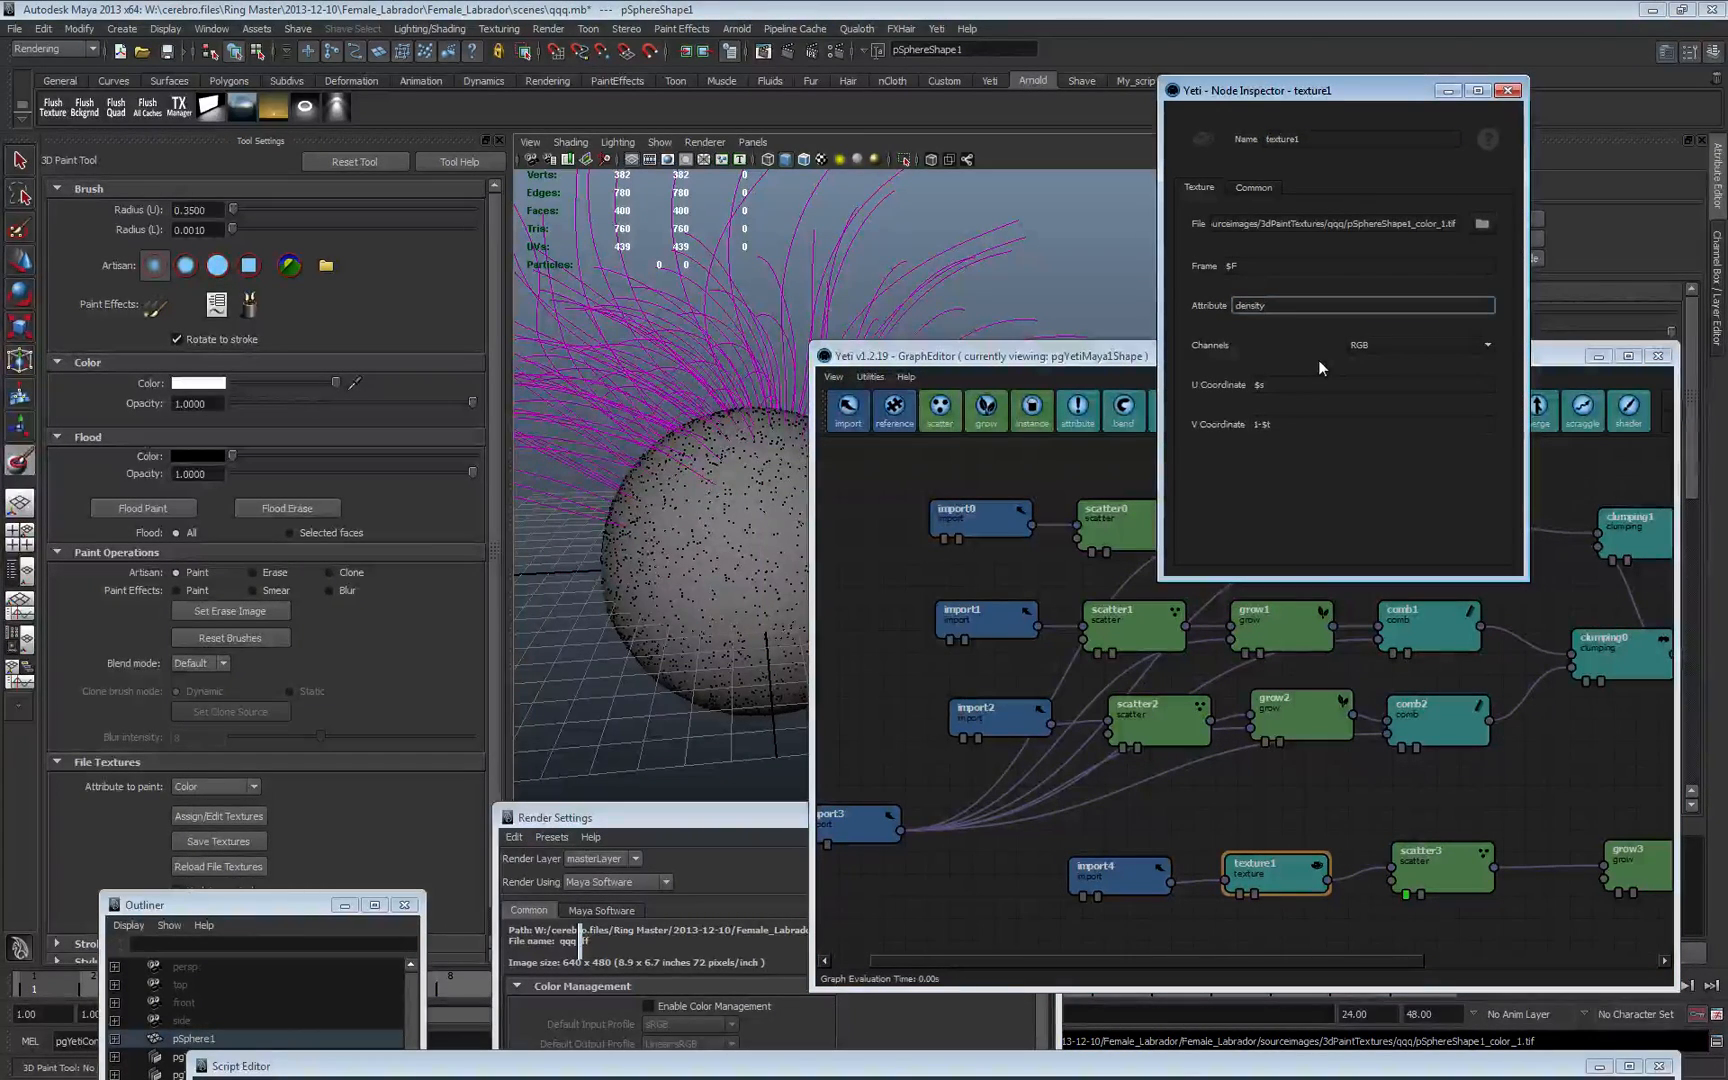
key("Return")
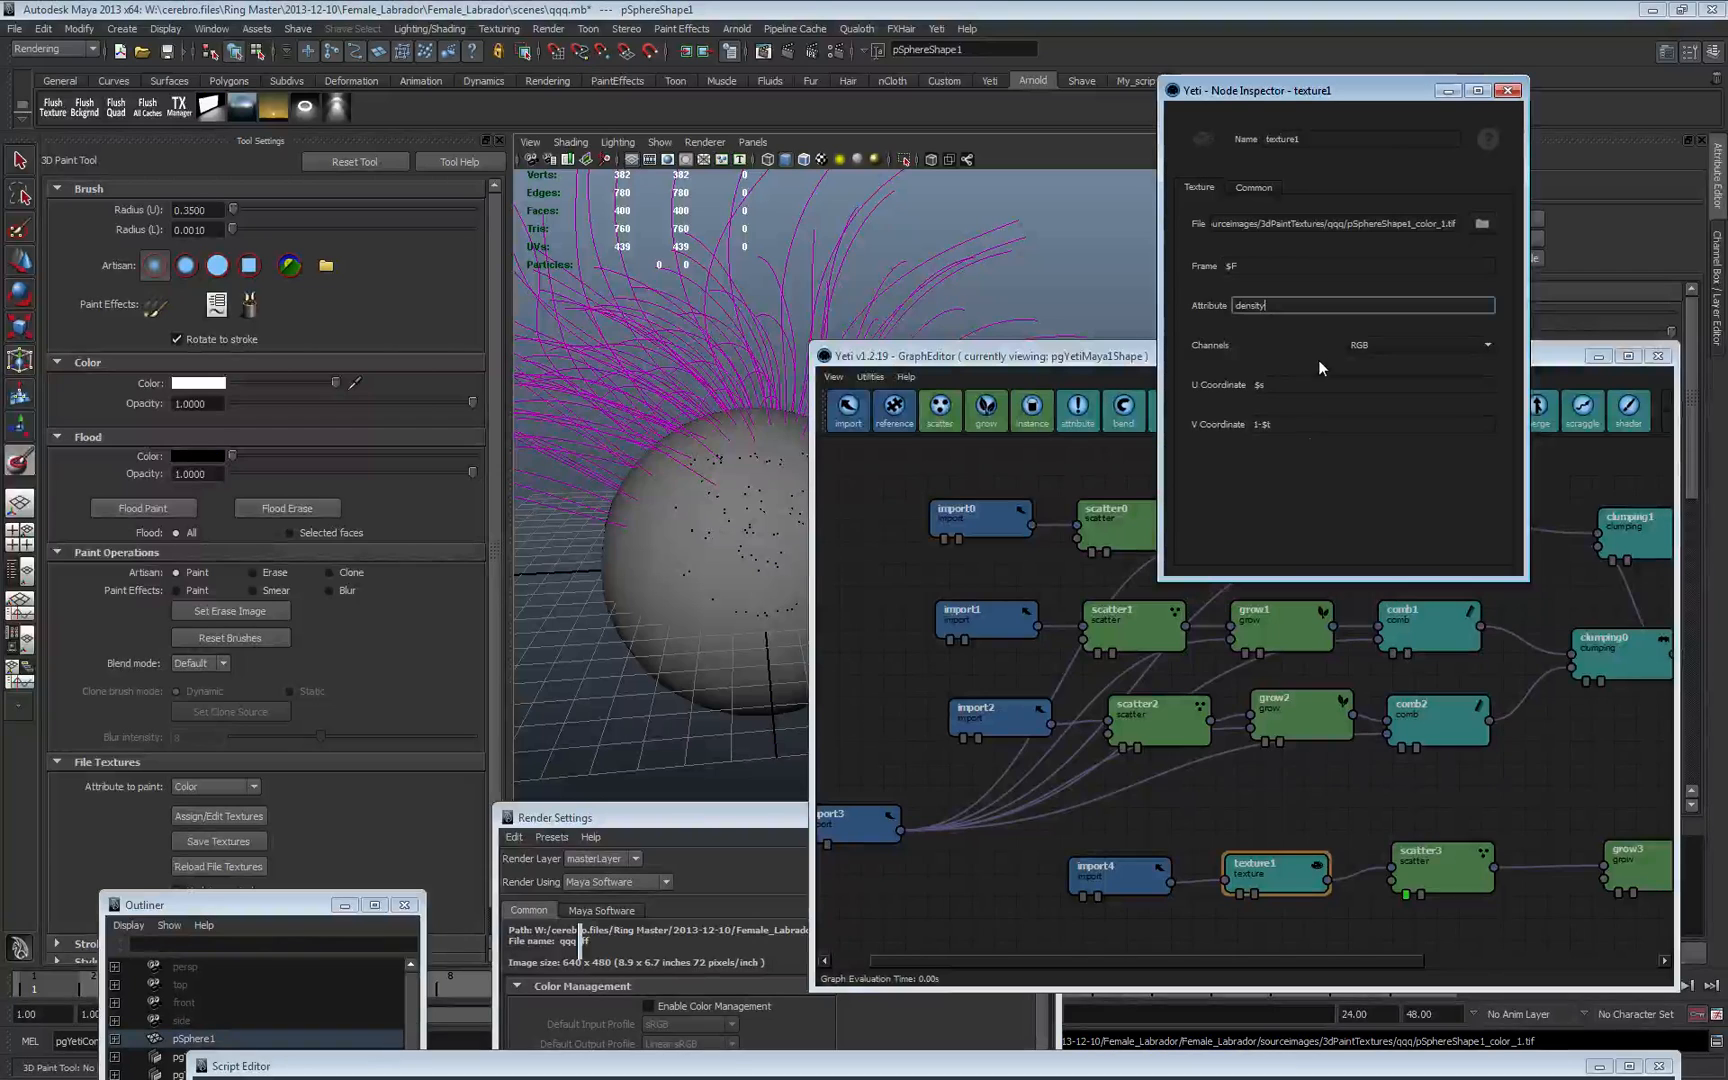
- Raise scatter3's density multiplier to 100 and finally to 500
left_click(1454, 880)
left_click(1296, 222)
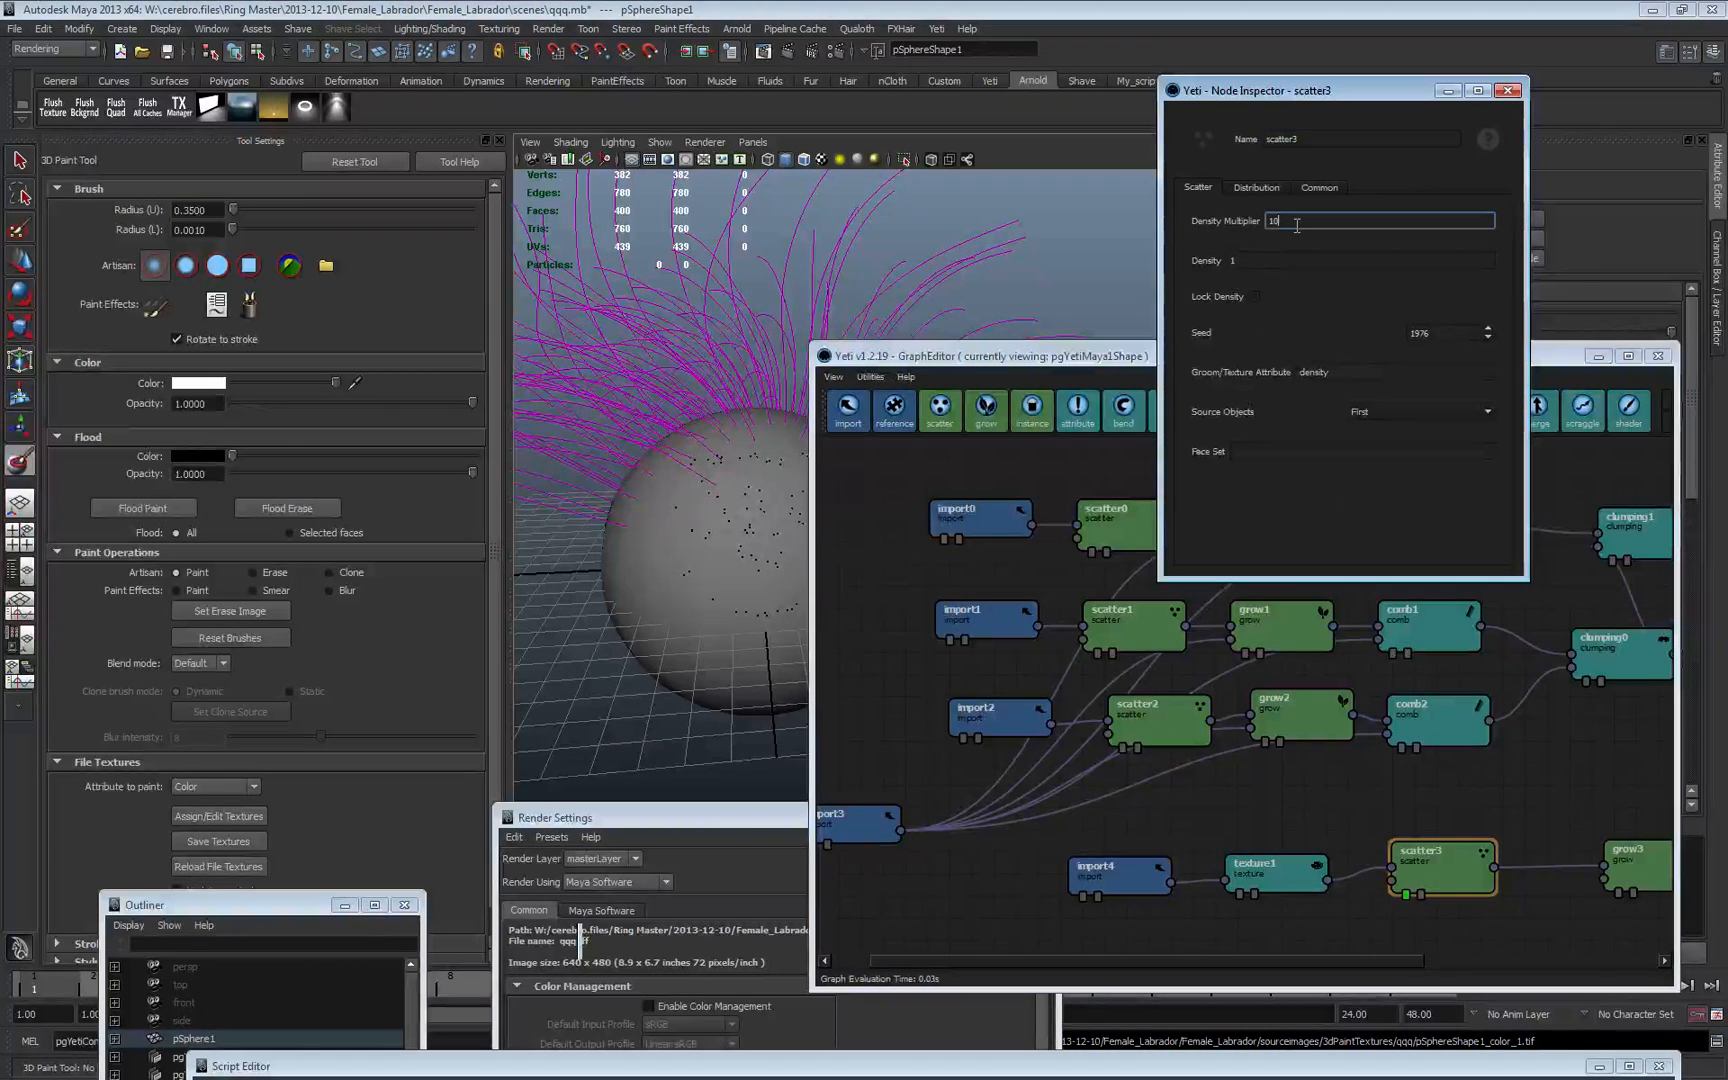
type("0")
key("Return")
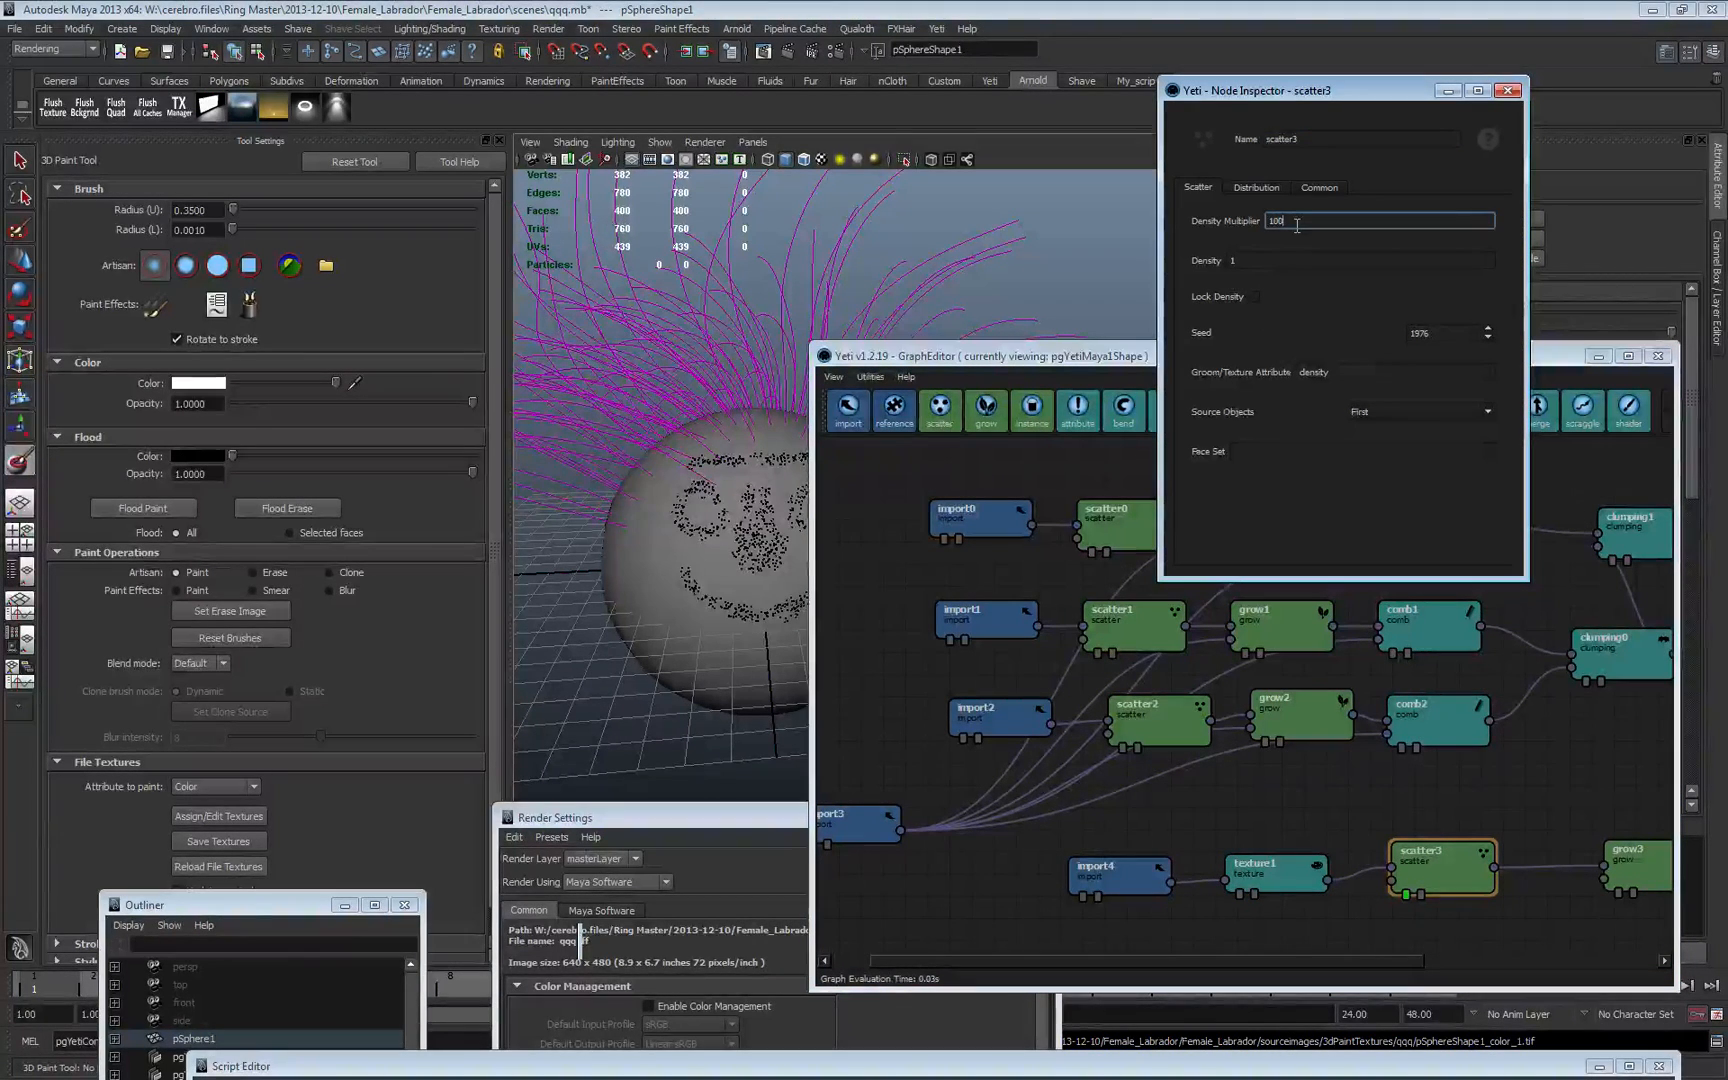
key("BackSpace")
key("BackSpace")
type("500")
key("Return")
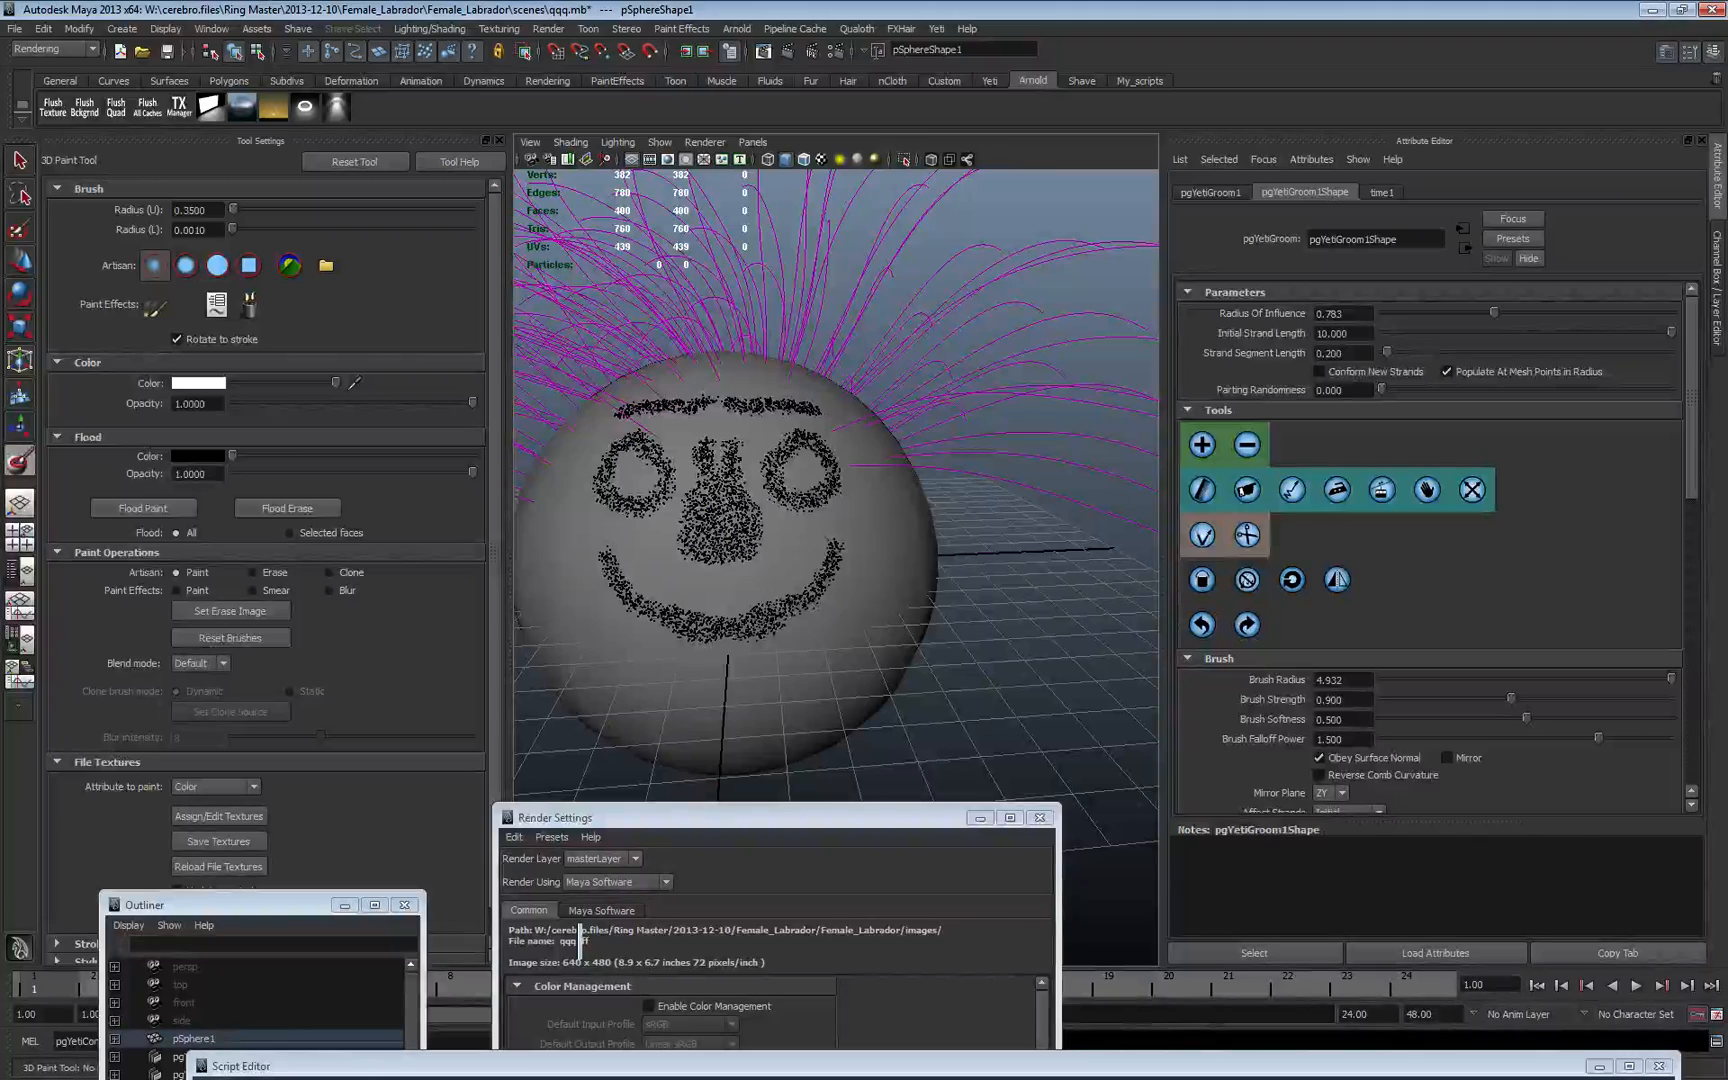
- Display the output of grow3 on the sphere, and move and widen the graph editor to show the whole network
key("alt+Tab")
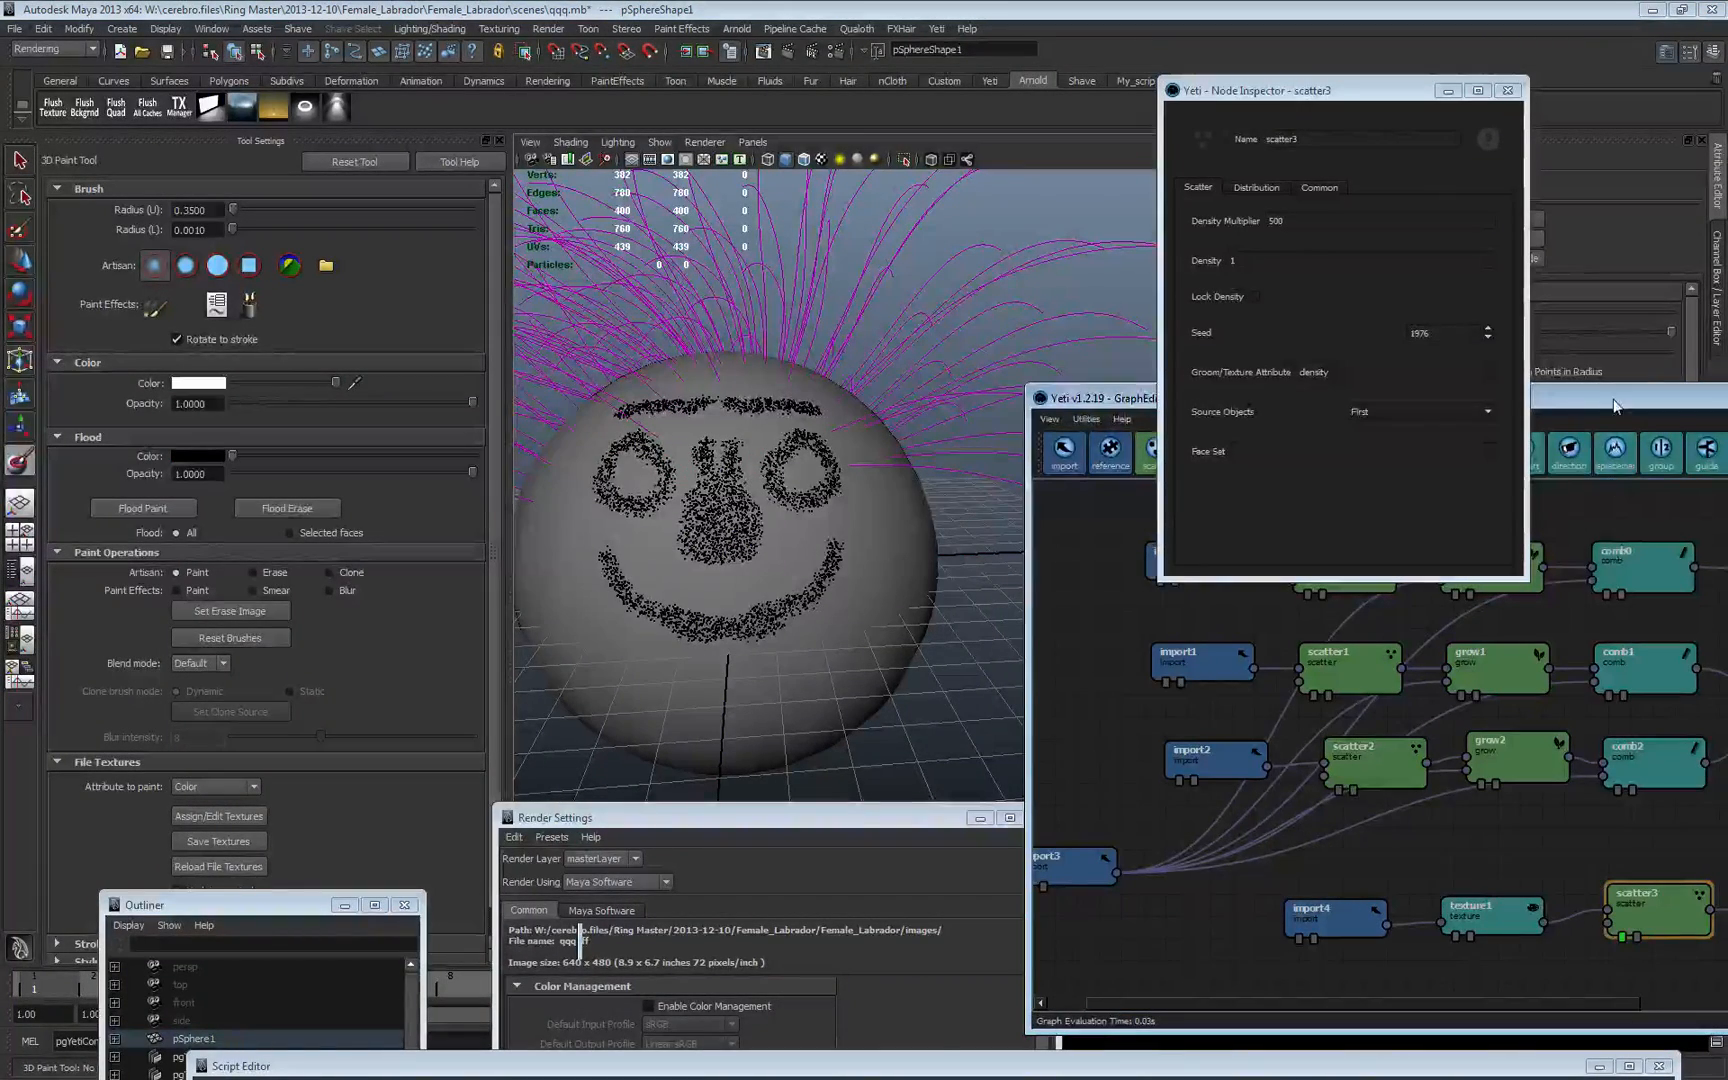
left_click_drag(1613, 404, 1476, 433)
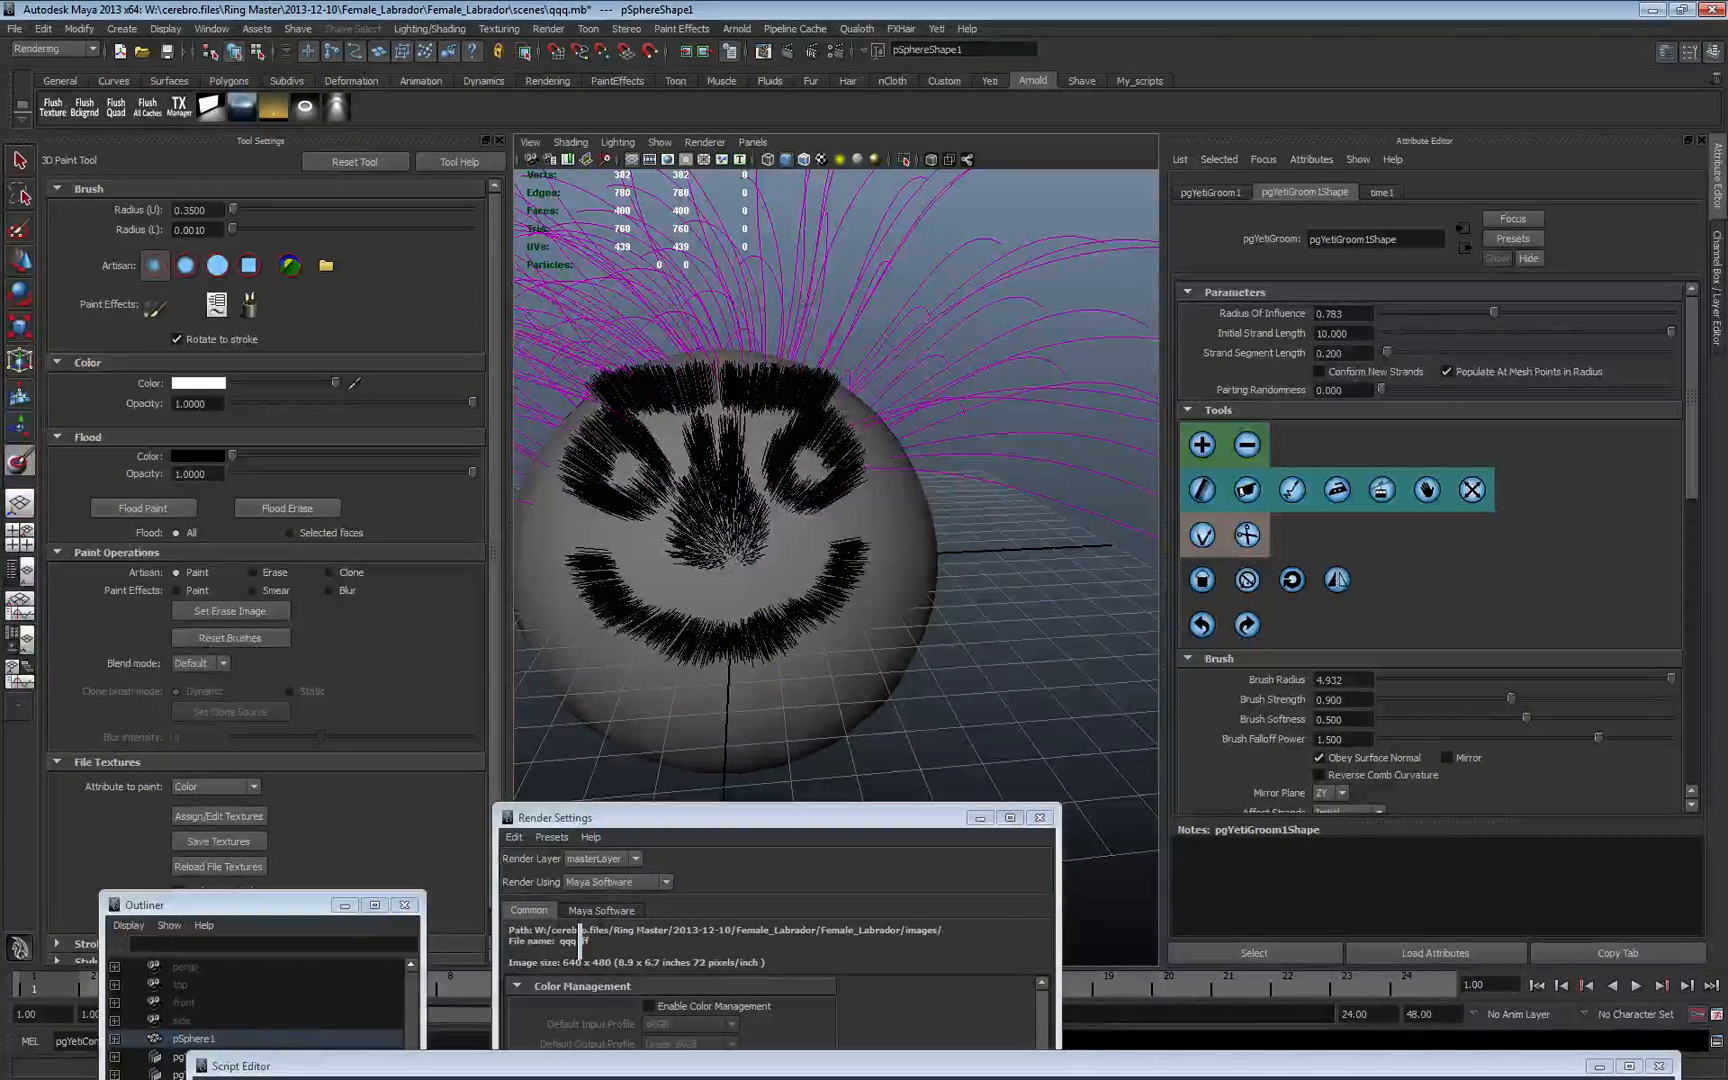
key("alt+Tab")
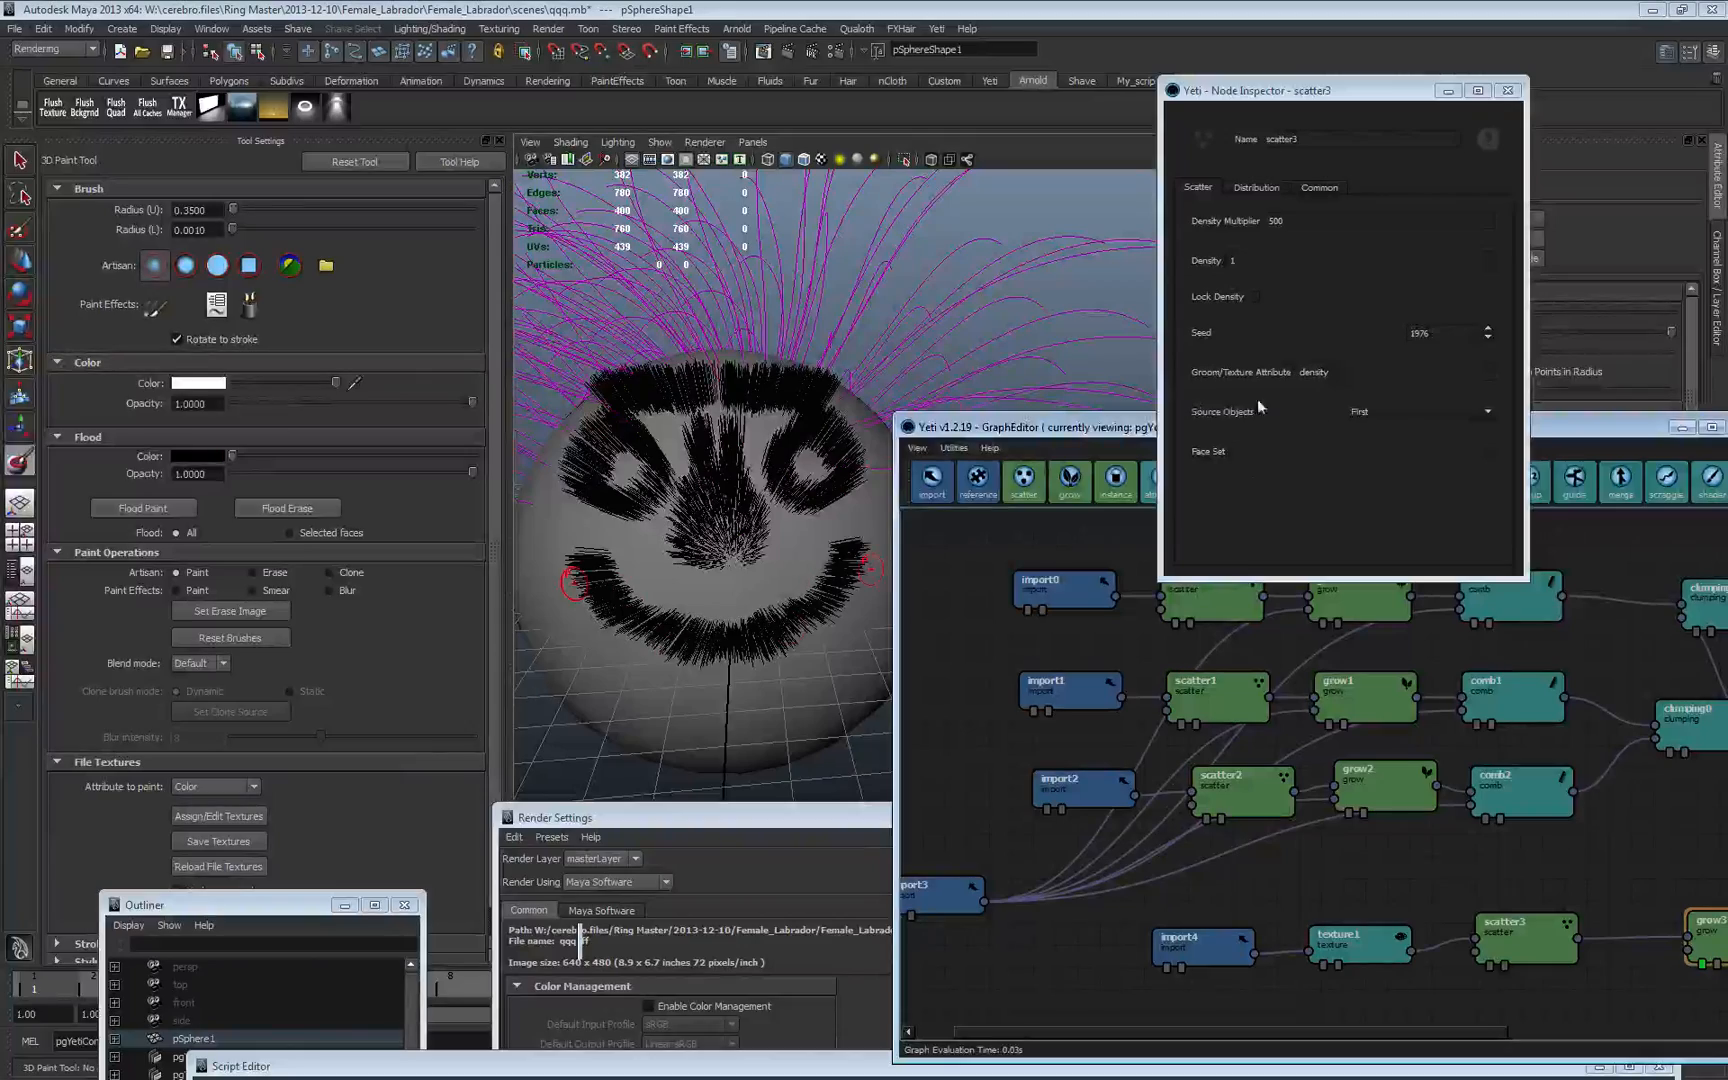
mouse_move(1104, 430)
left_mouse_down()
mouse_move(587, 333)
mouse_move(429, 340)
mouse_move(215, 690)
mouse_move(248, 722)
mouse_move(314, 611)
mouse_move(642, 479)
mouse_move(603, 441)
mouse_move(271, 423)
left_mouse_up()
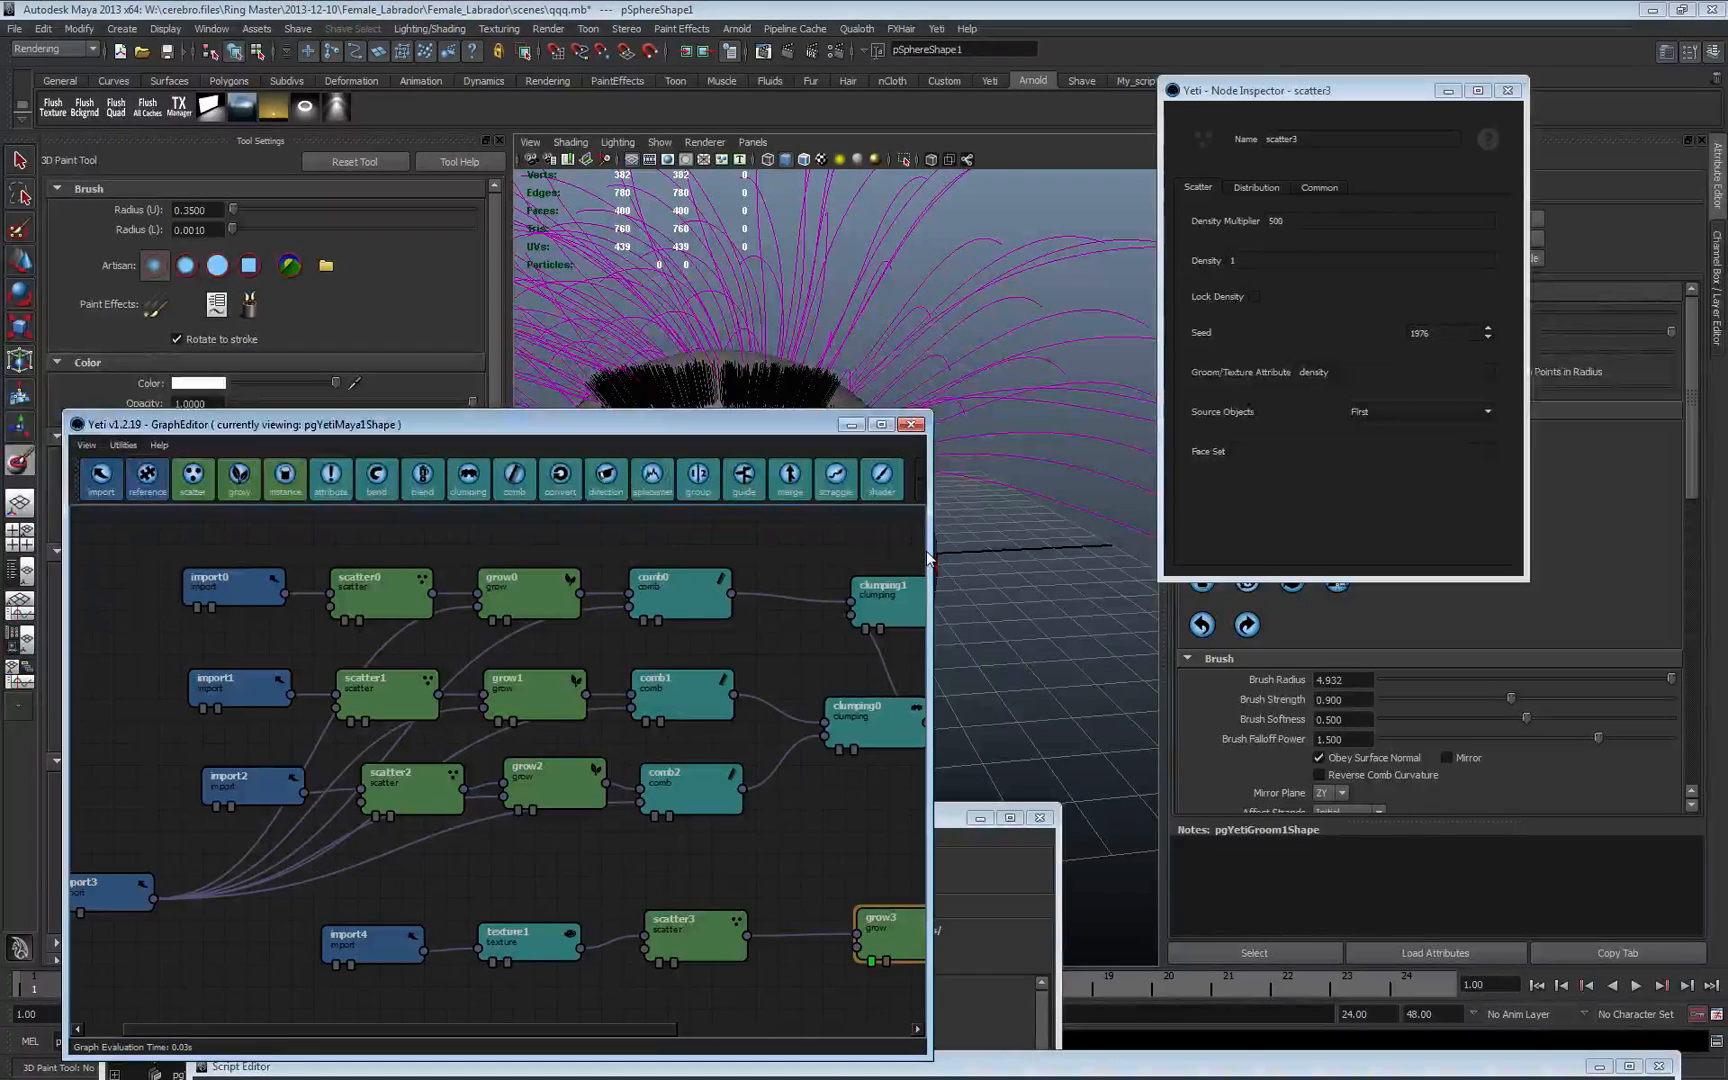
left_click_drag(930, 560, 1313, 577)
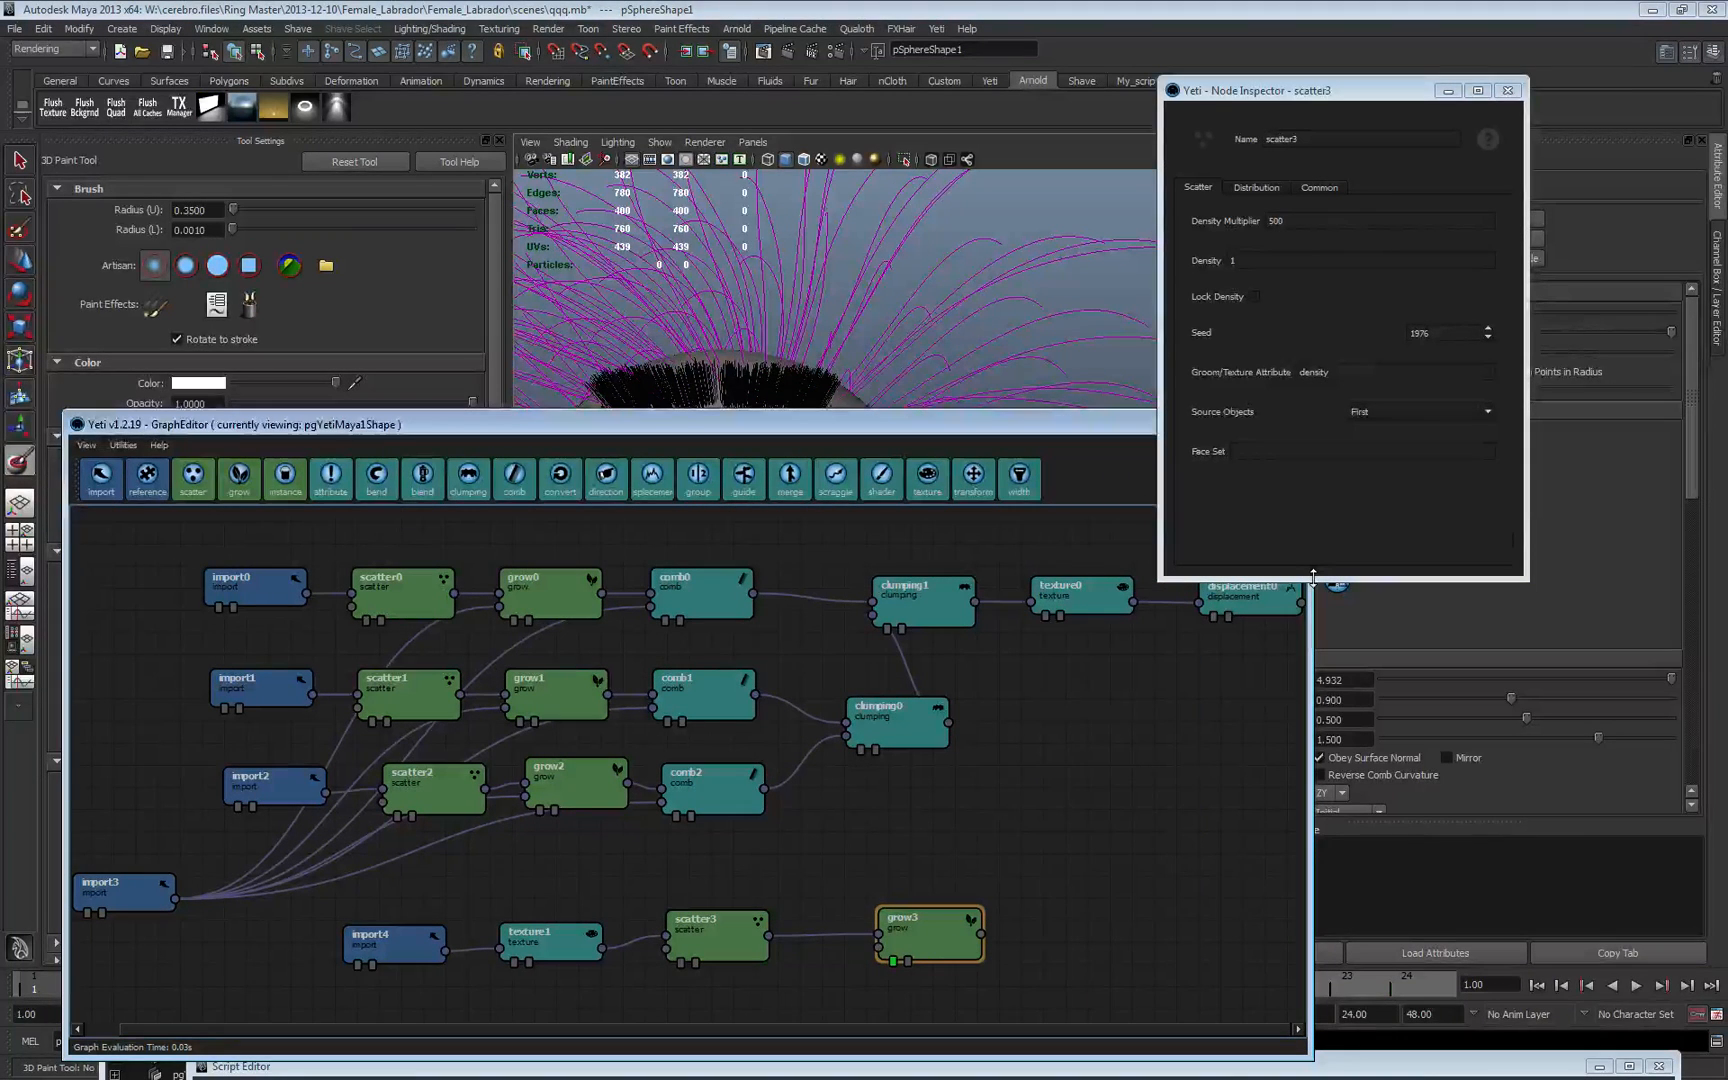